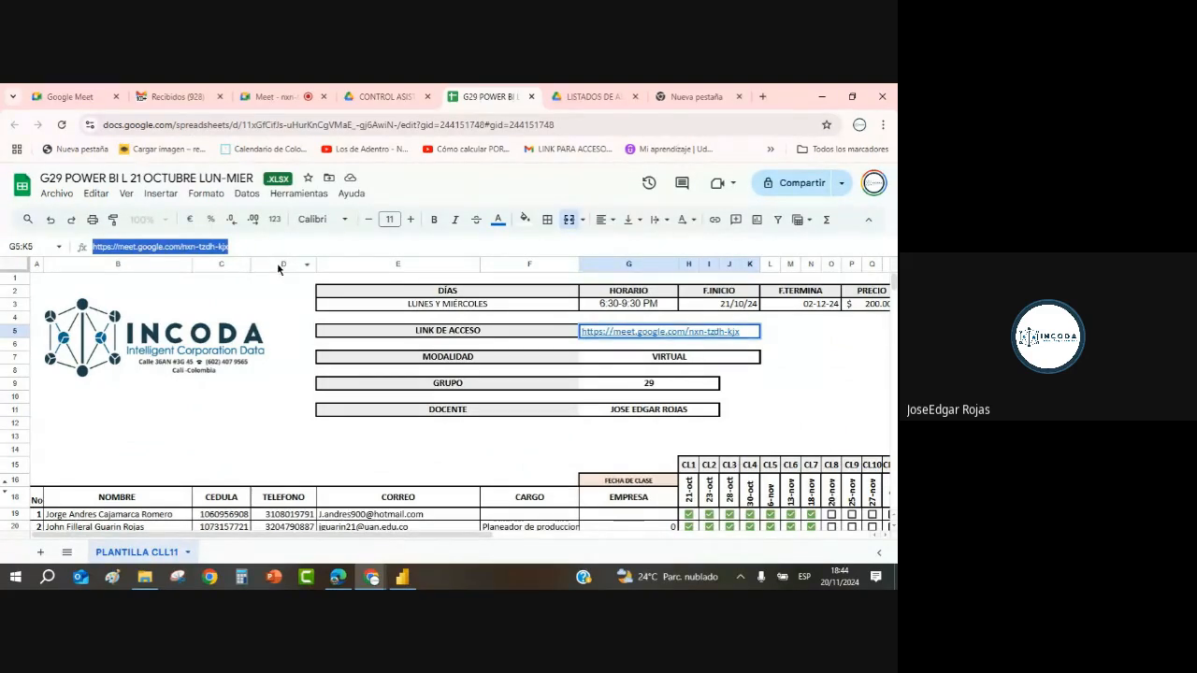
Step: Send the Google Meet class link in the open WhatsApp chat, then minimize the Edge window
left_click(337, 578)
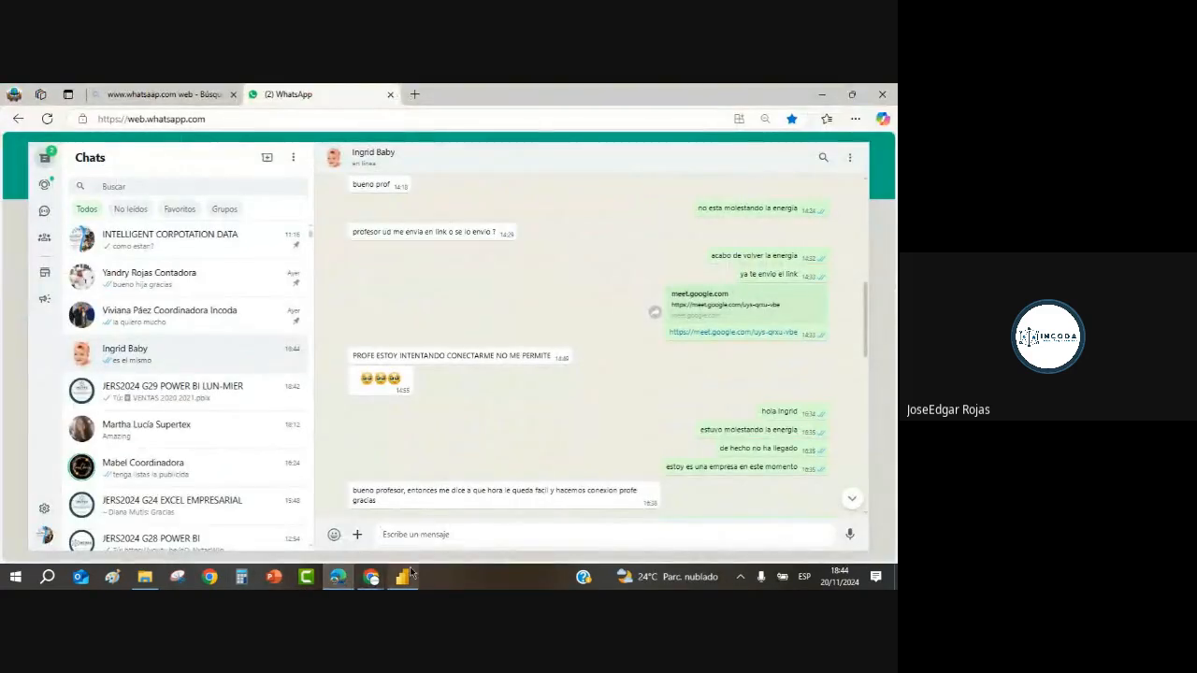
left_click(429, 535)
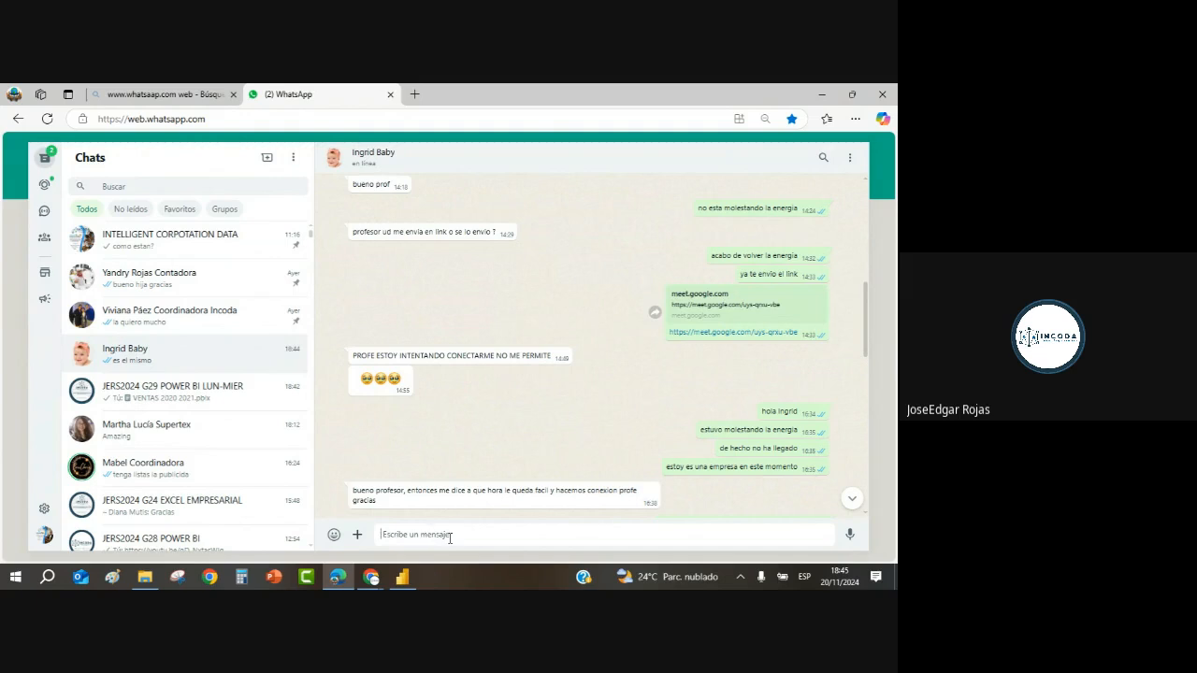
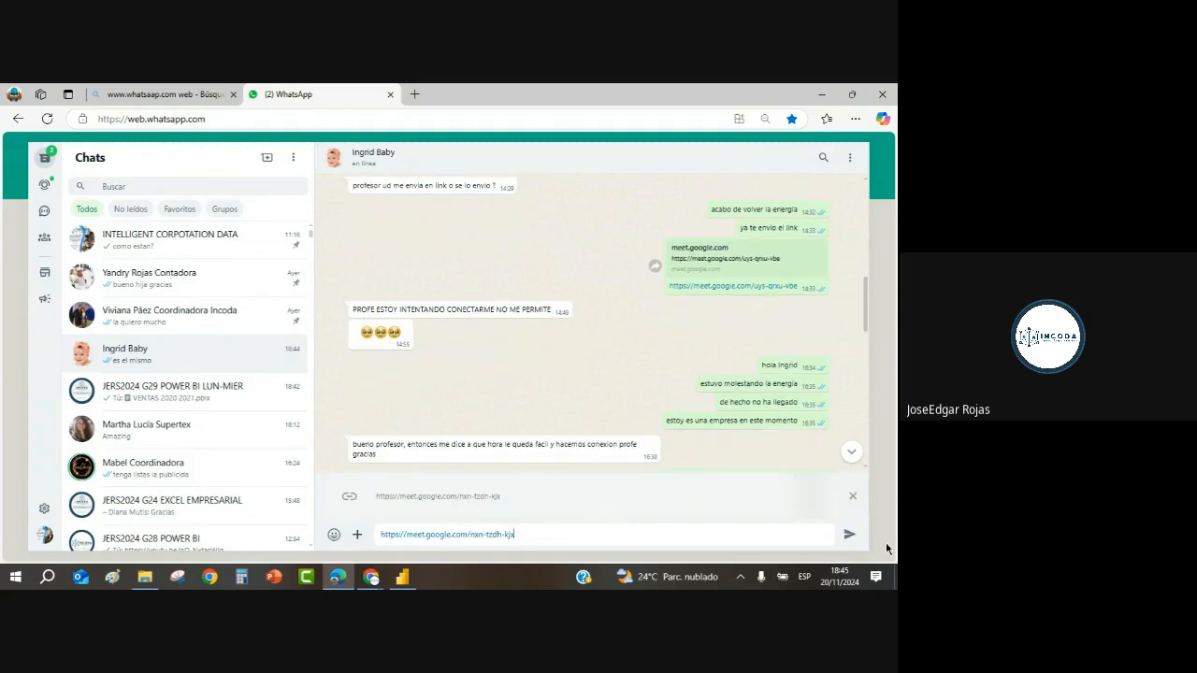
left_click(849, 534)
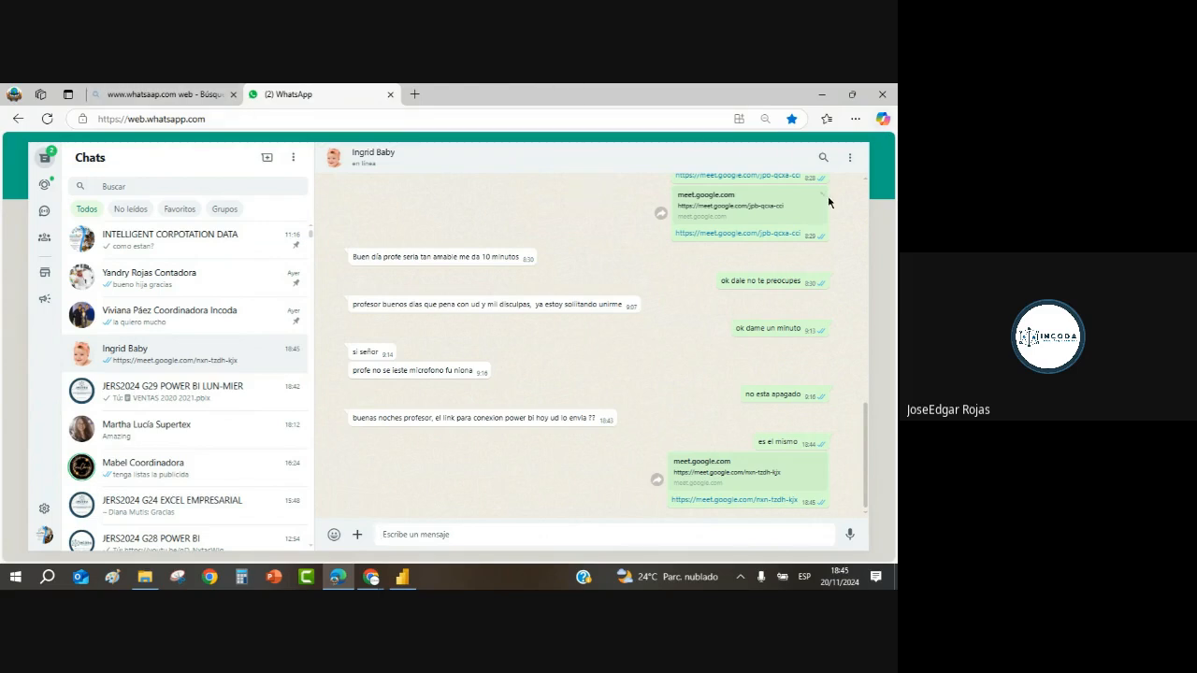
left_click(828, 96)
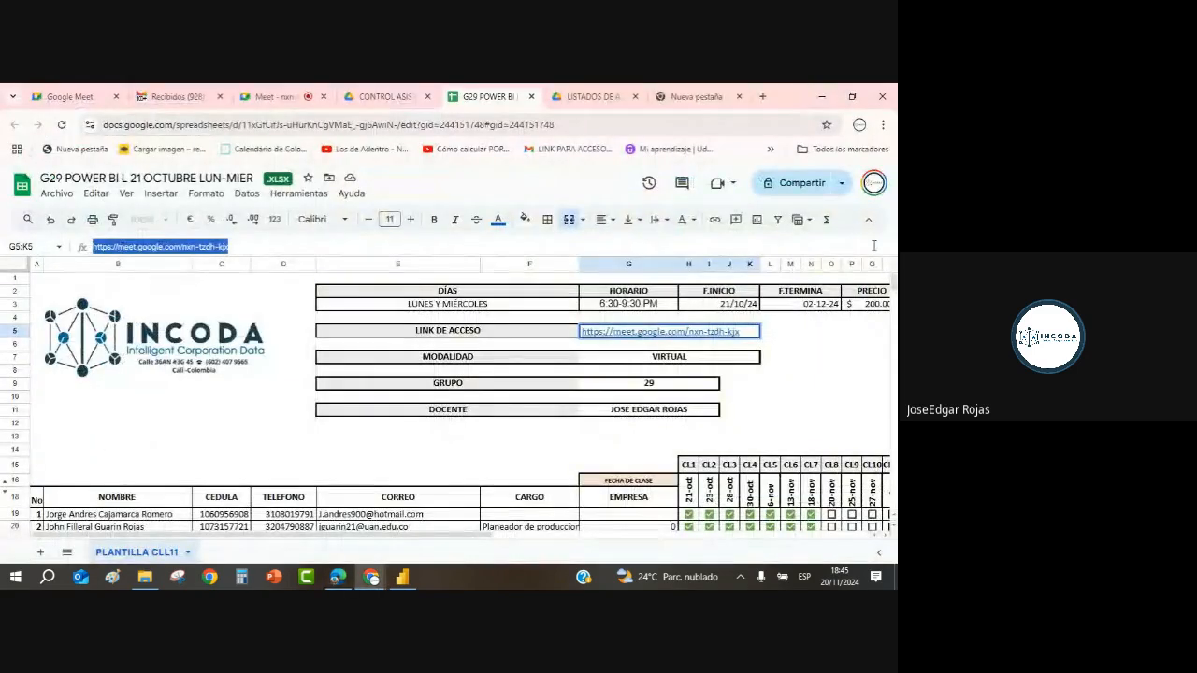
Step: Bring up the VENTAS 2020 2021 report on Página 2 and check the sales matrix's fields
left_click(824, 97)
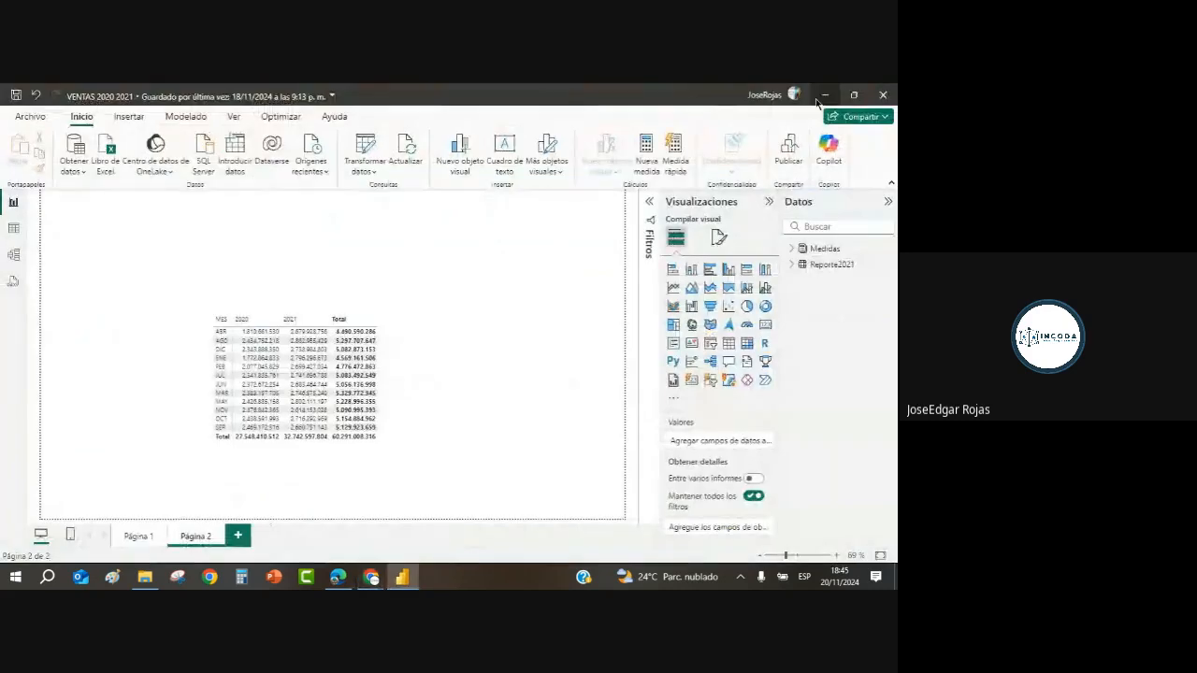
left_click(419, 352)
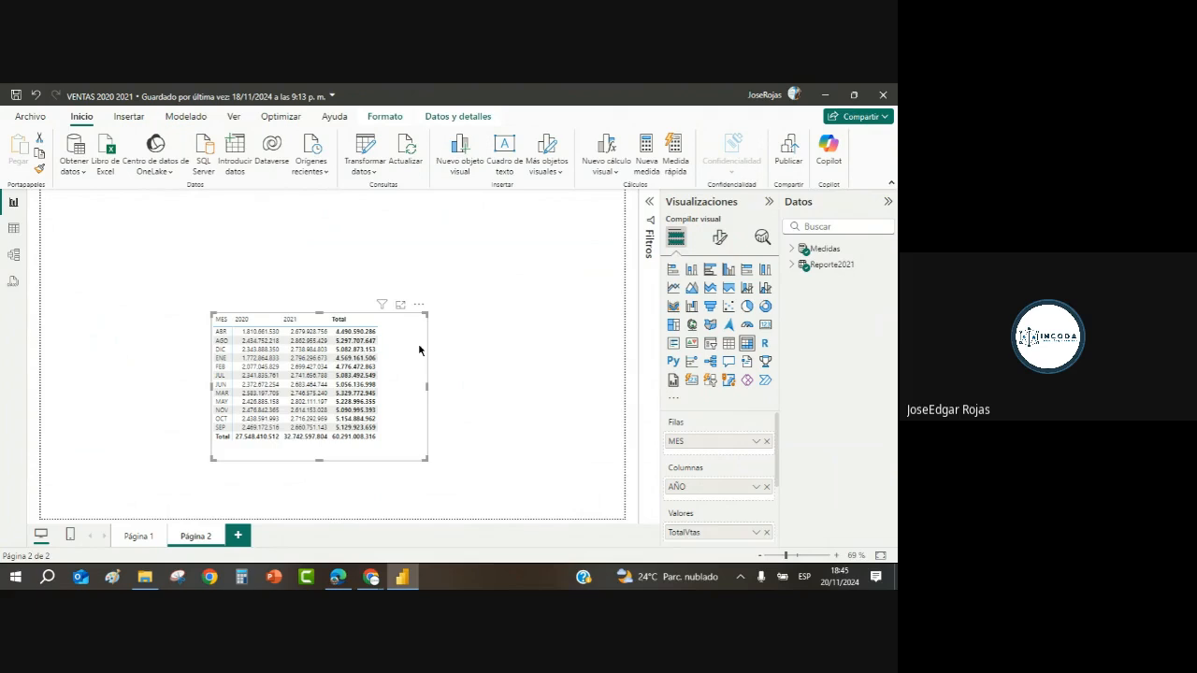
left_click(476, 399)
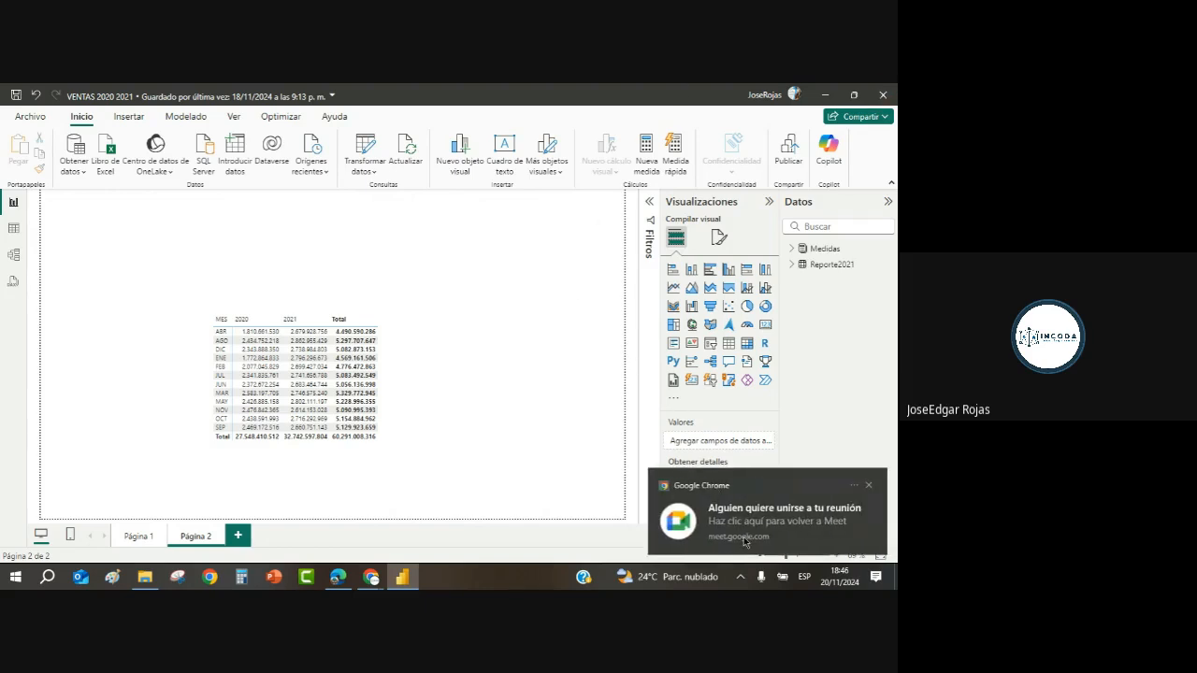
left_click(343, 581)
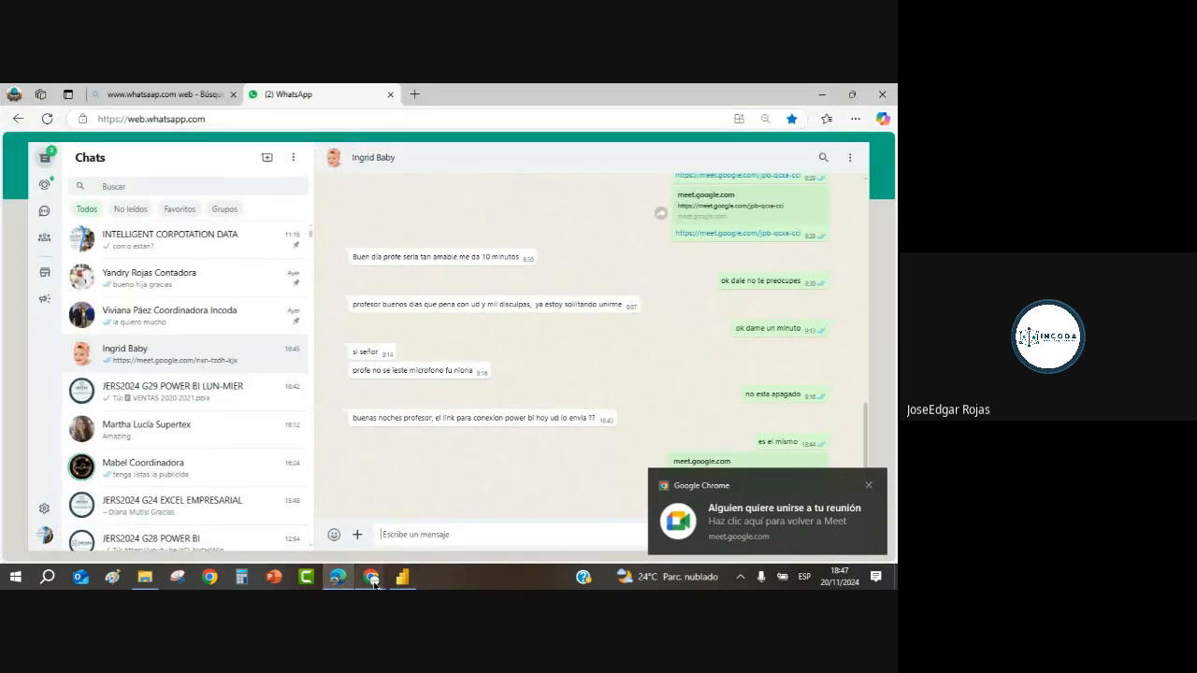
mouse_move(374, 586)
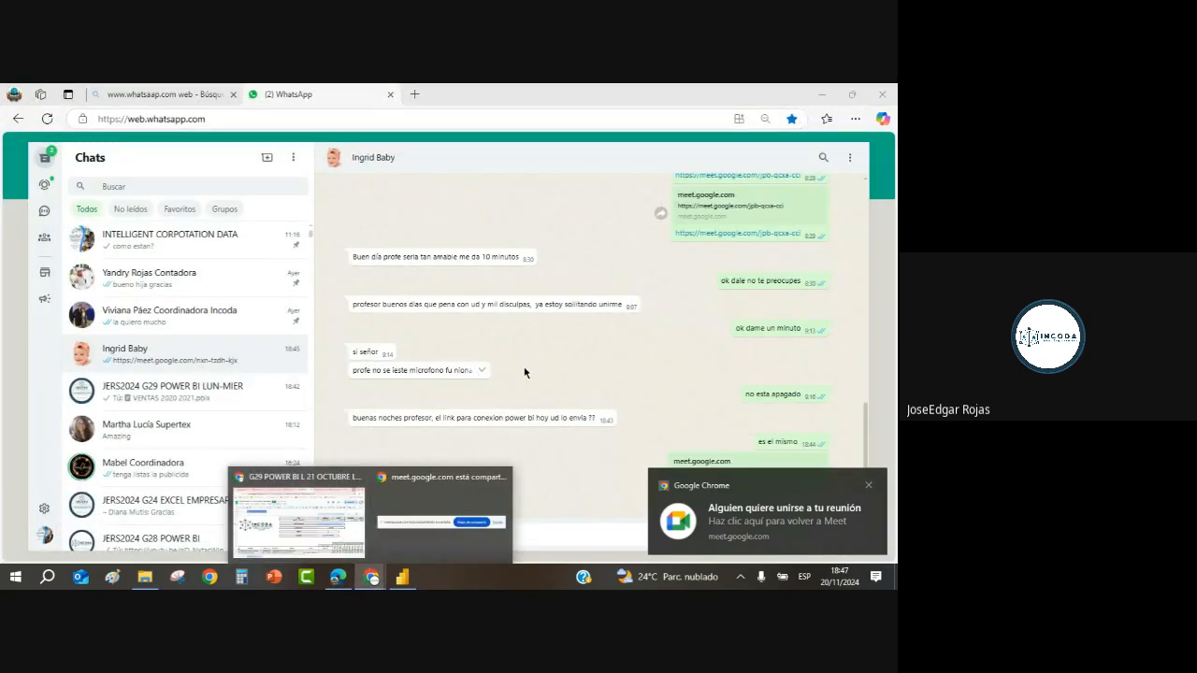
key("alt+Tab")
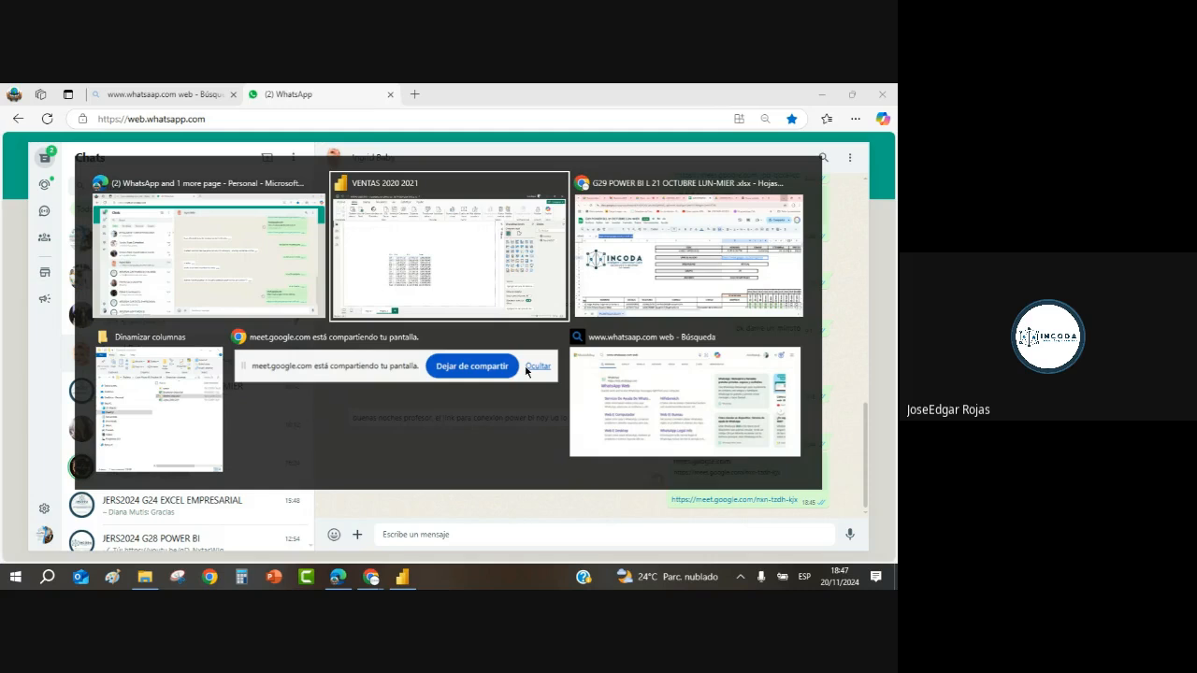
key("alt+Tab")
key("alt+Tab")
key("alt+Tab")
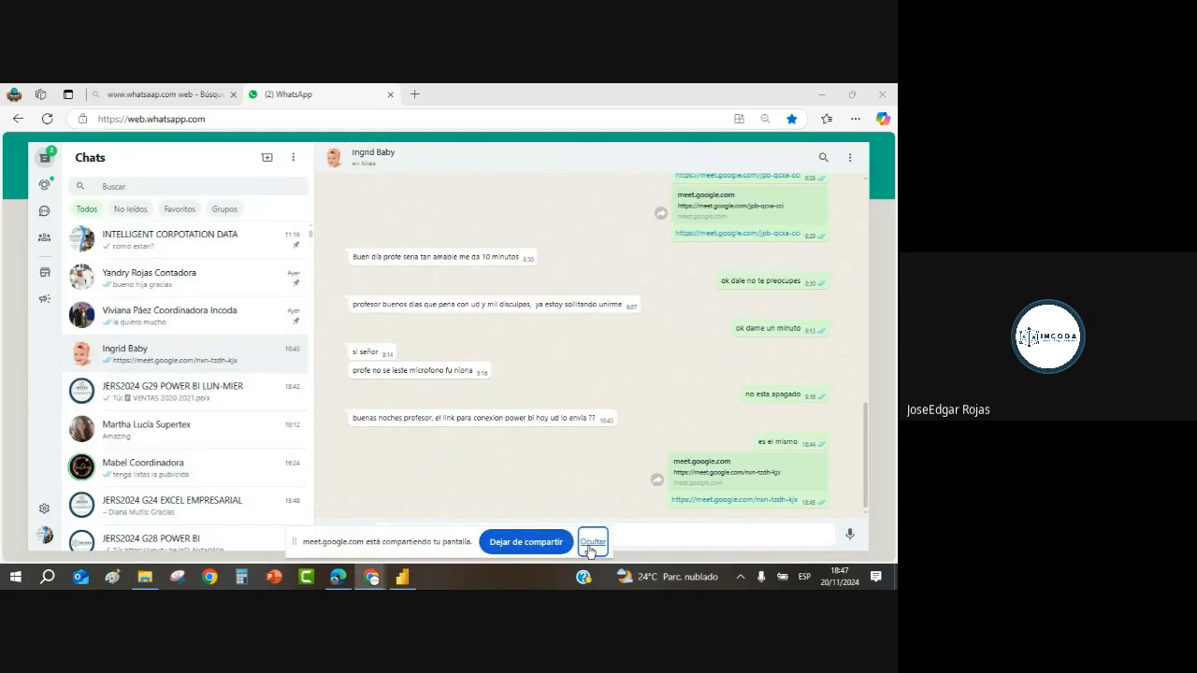
left_click(591, 545)
left_click(821, 94)
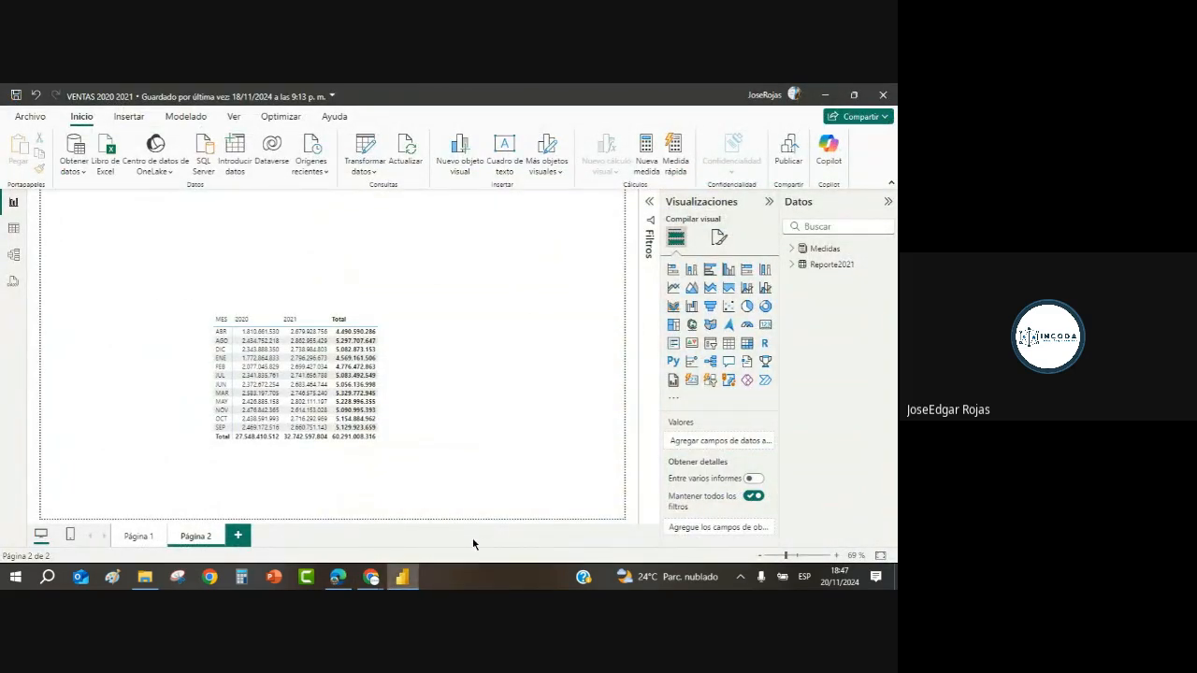
key("alt+Tab")
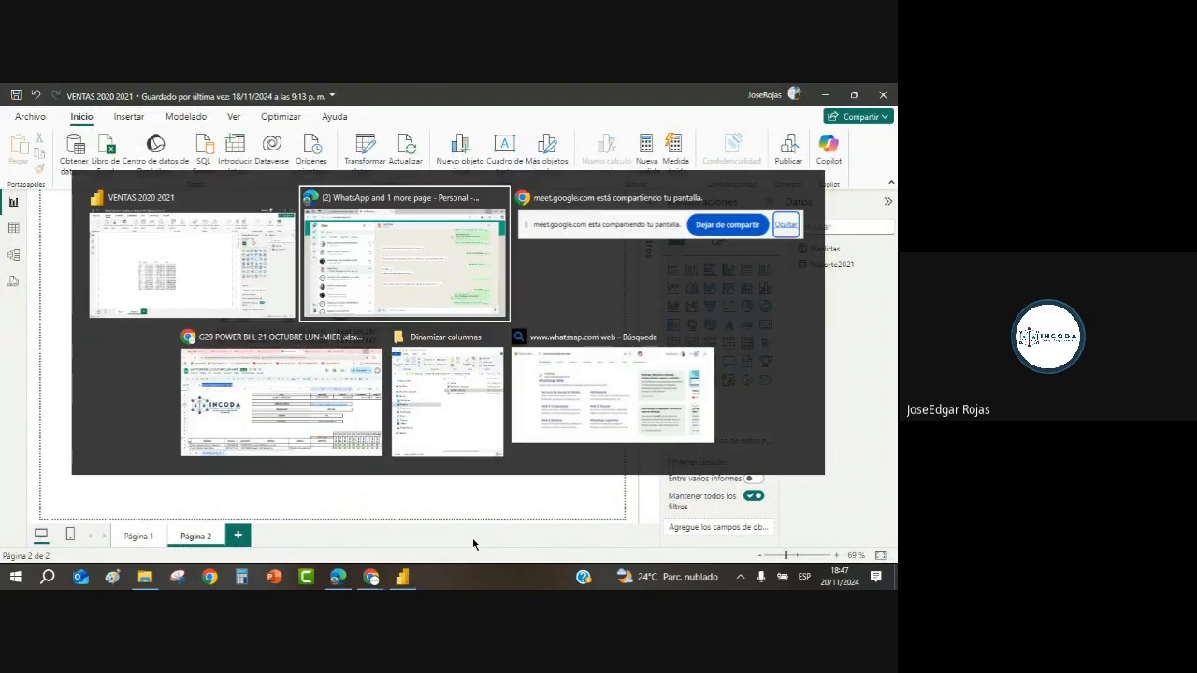
key("alt+Tab")
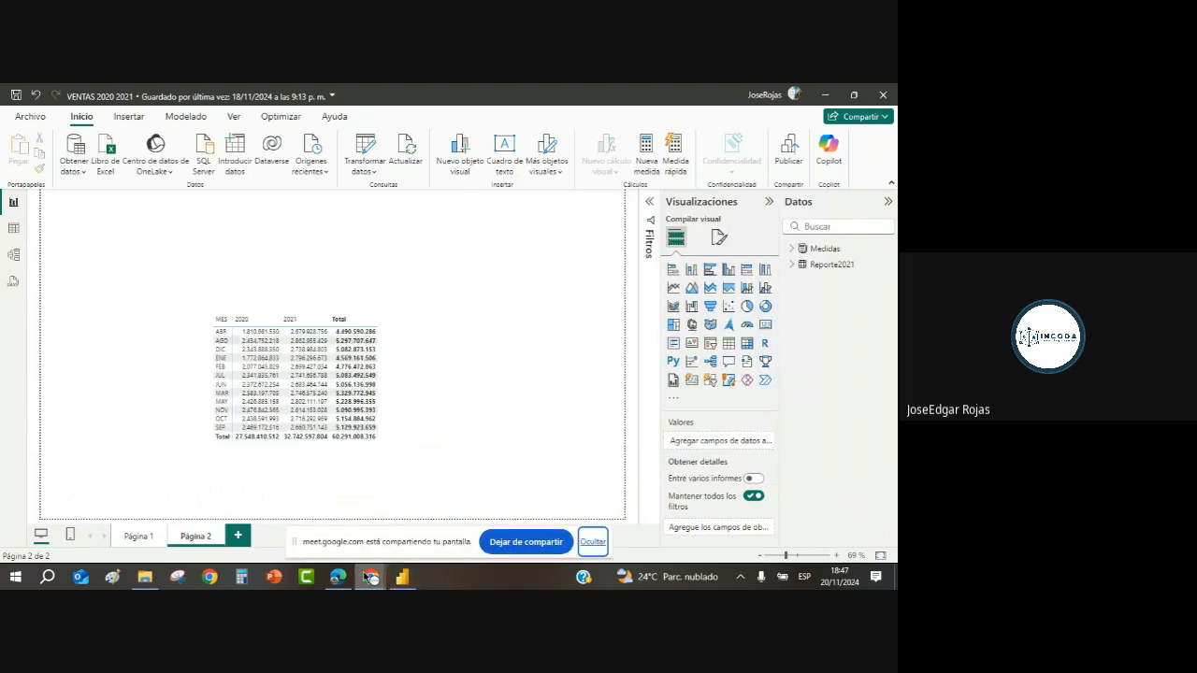
Step: Admit the waiting participant into the Google Meet call, then minimize the meeting window
left_click(313, 514)
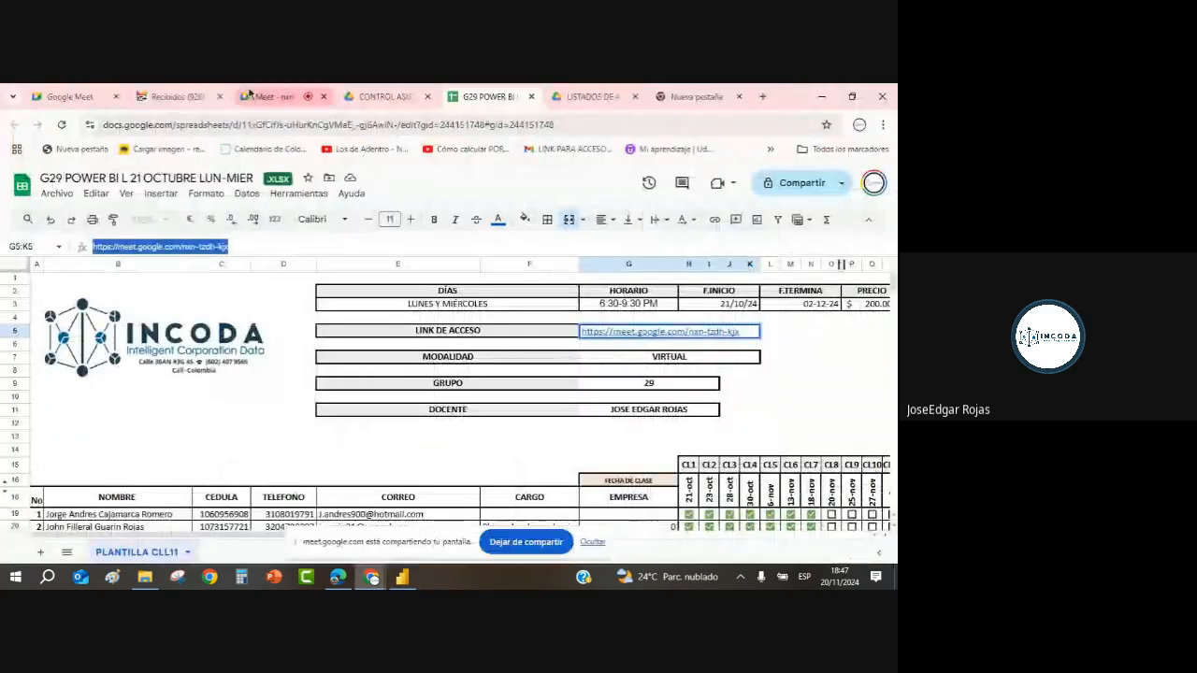
left_click(267, 96)
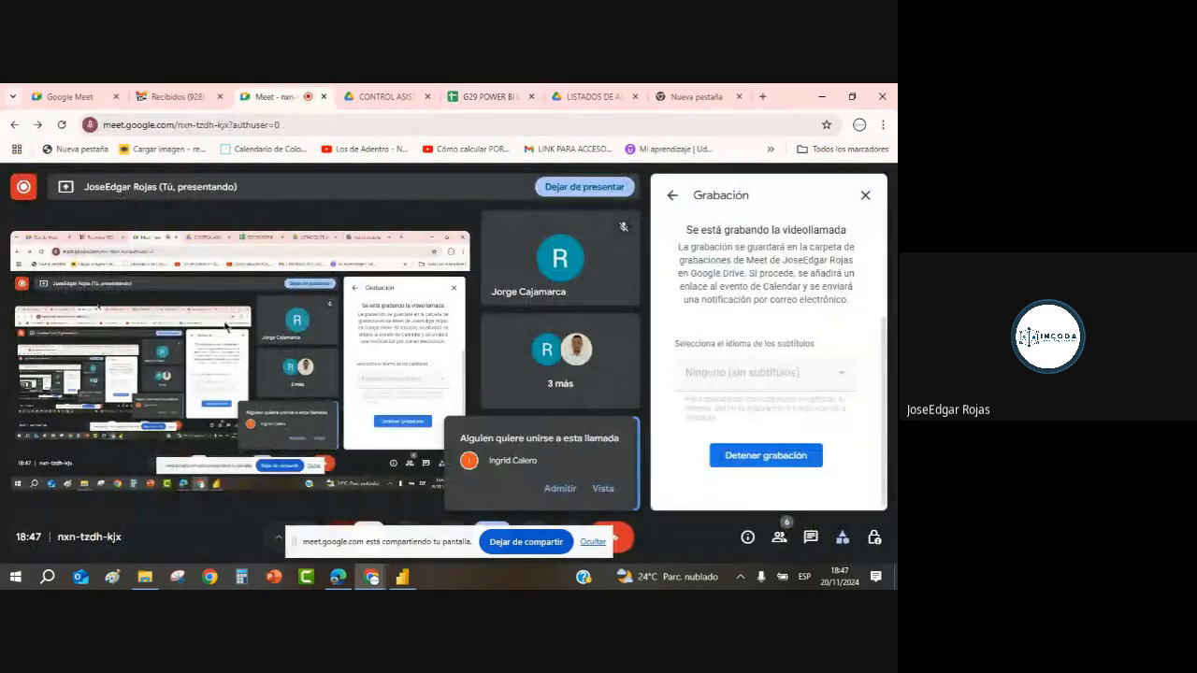
left_click(560, 488)
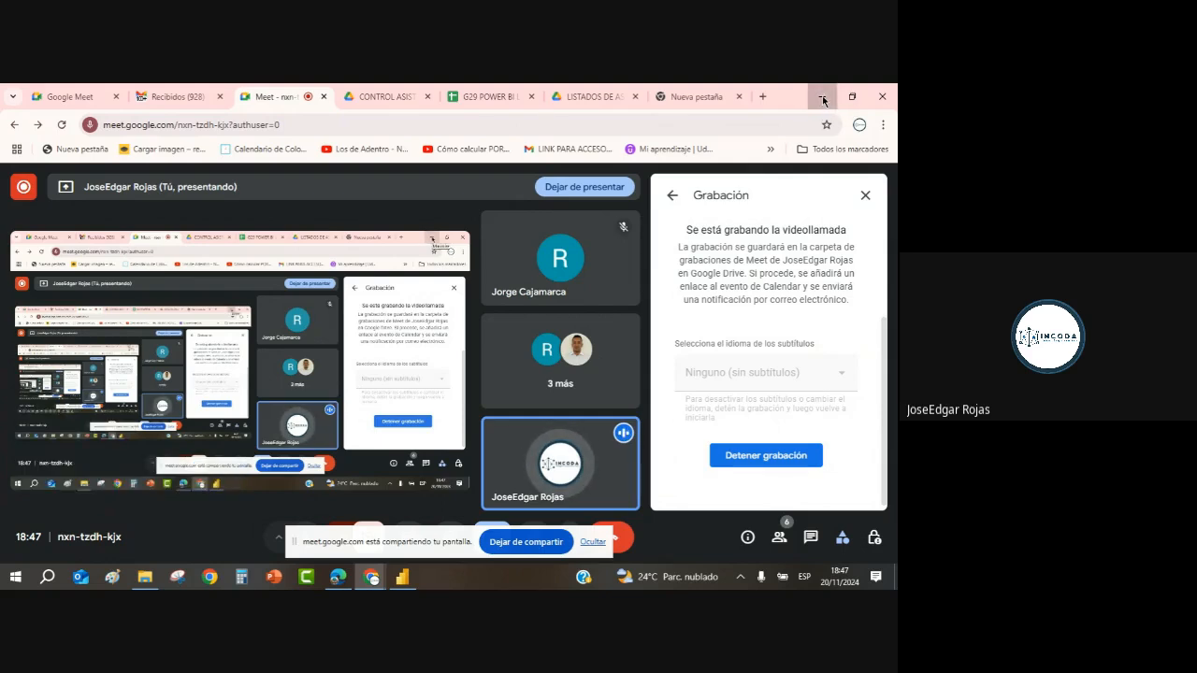
left_click(822, 96)
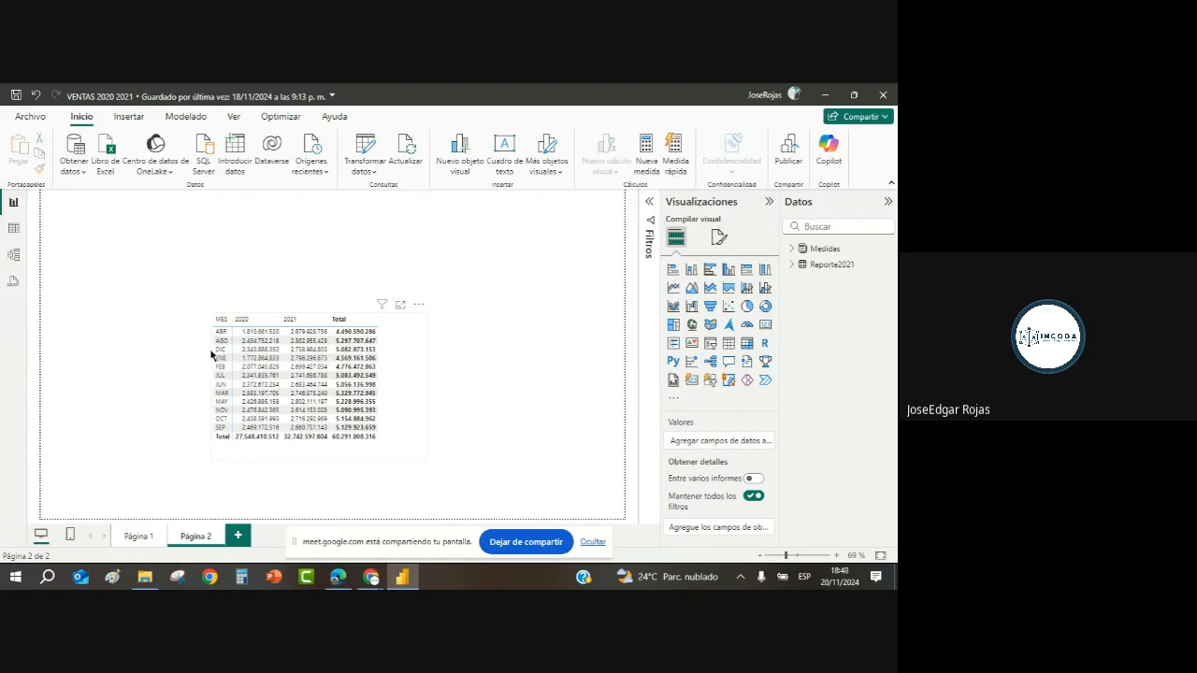
Step: In Power Query Editor, refresh the Reporte2021 preview and inspect its MESN month-number values
left_click(343, 159)
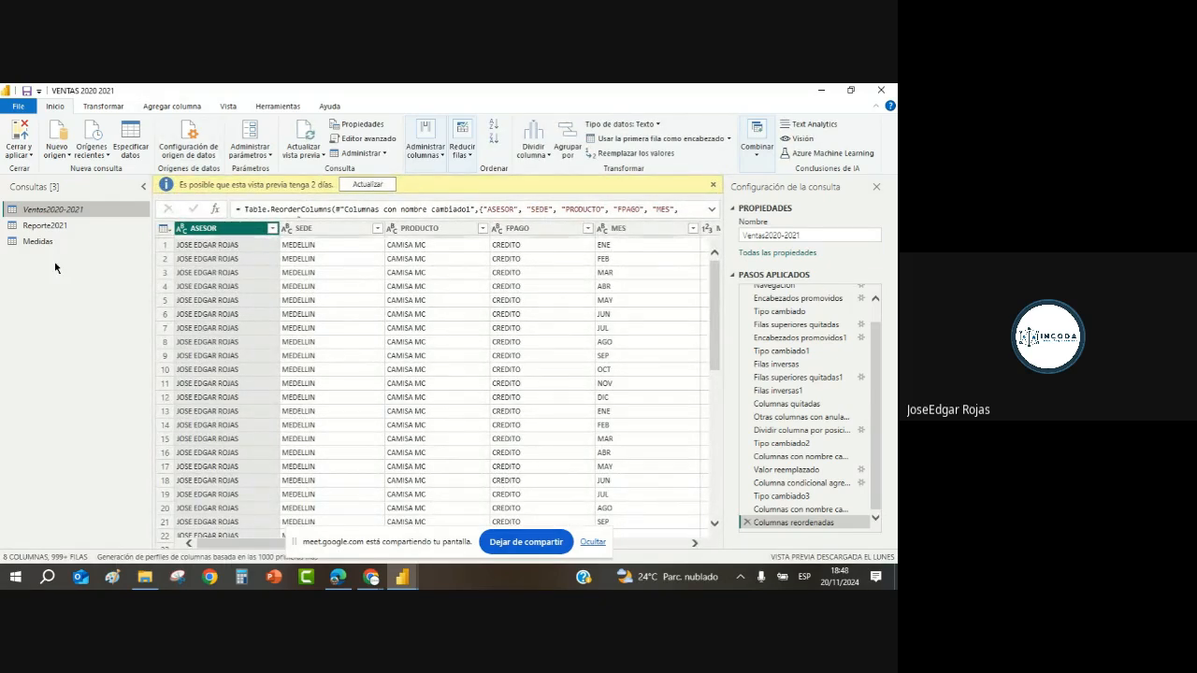
left_click(52, 226)
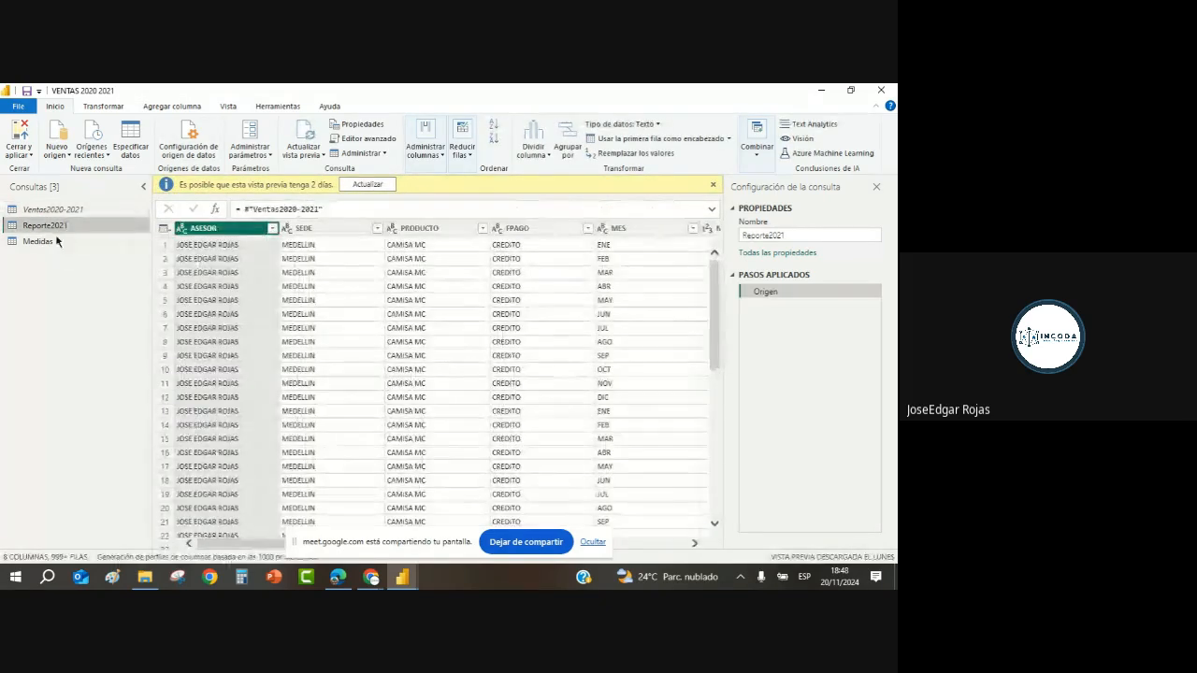
left_click(370, 185)
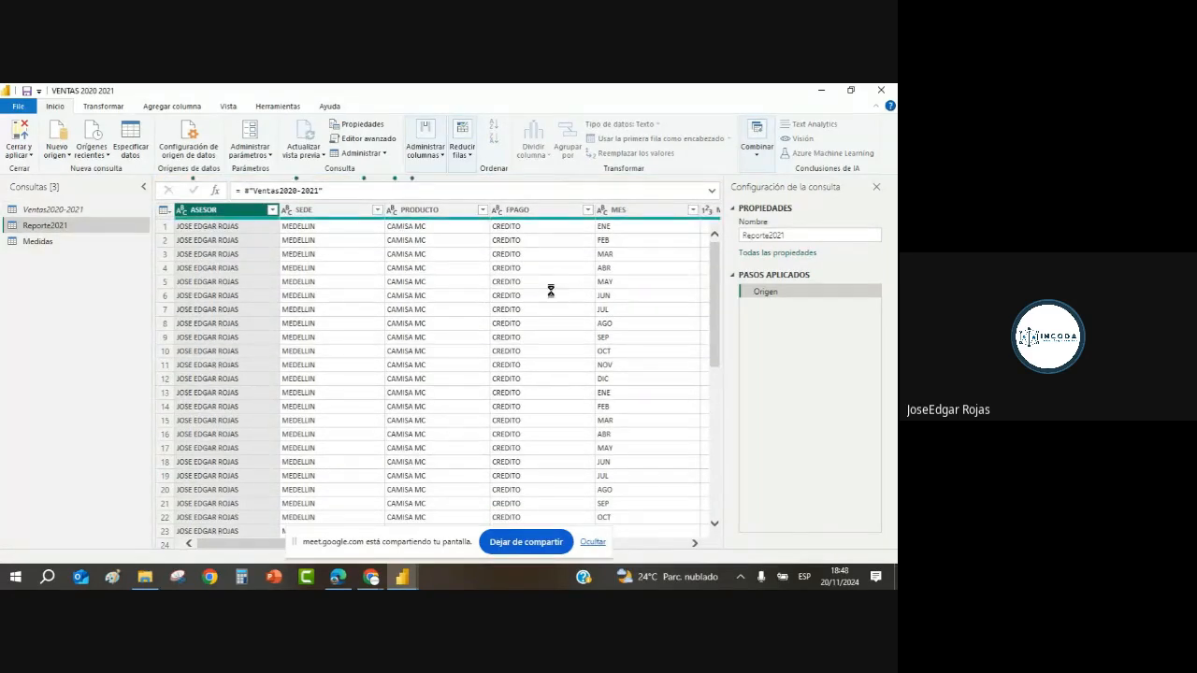
left_click(694, 543)
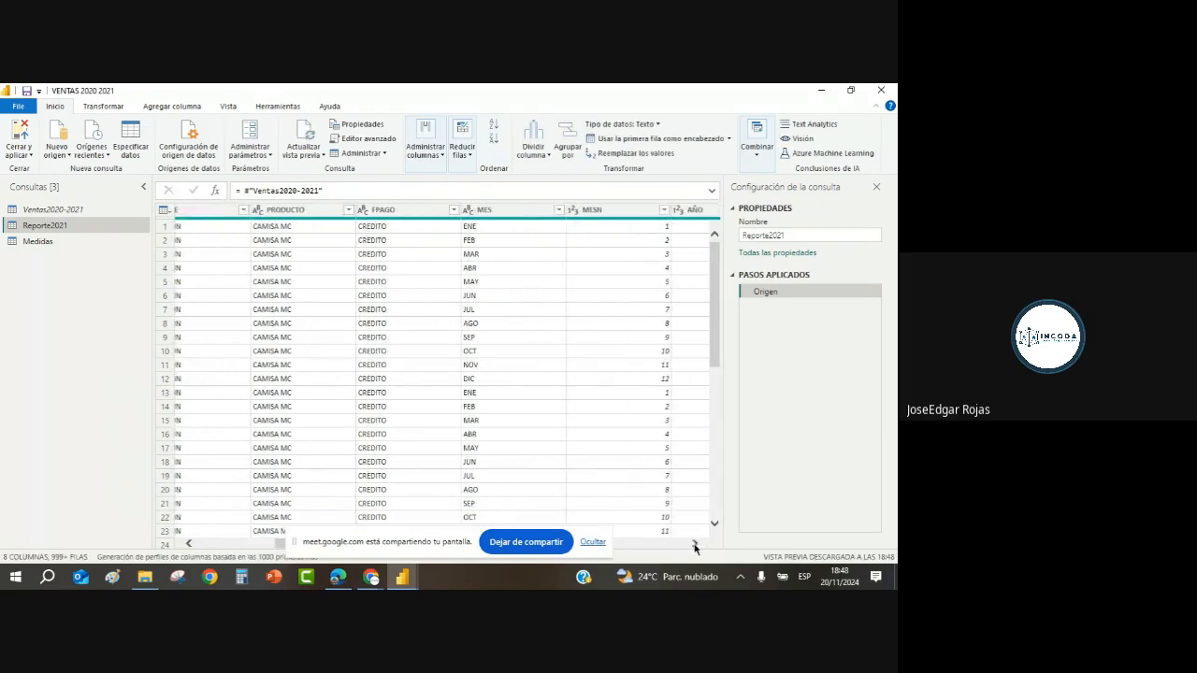
left_click(694, 546)
left_click(572, 263)
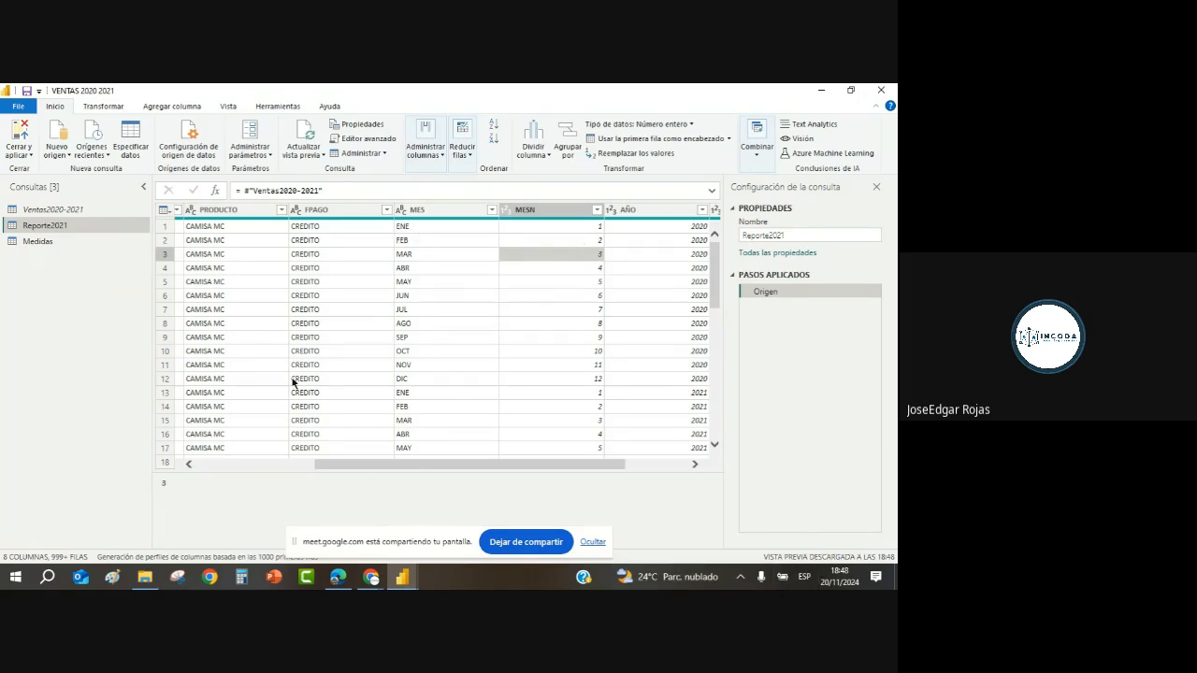
Step: Admit the next person waiting in the Meet call, then minimize Chrome back to Power Query
mouse_move(371, 577)
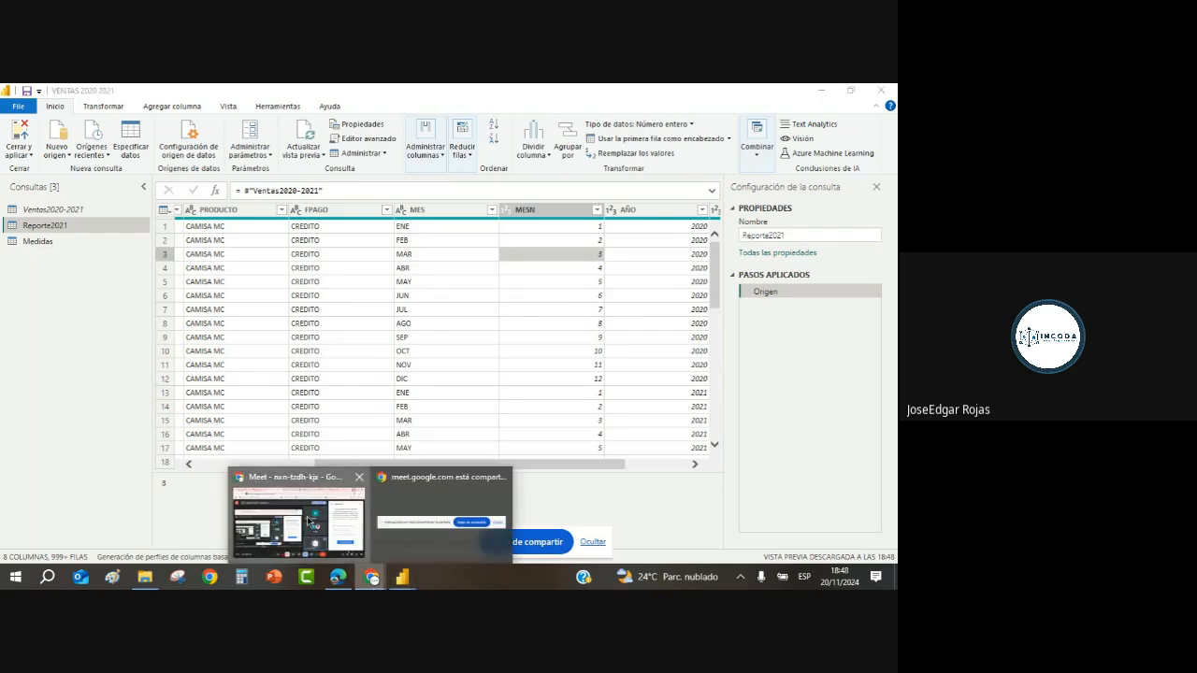
left_click(311, 523)
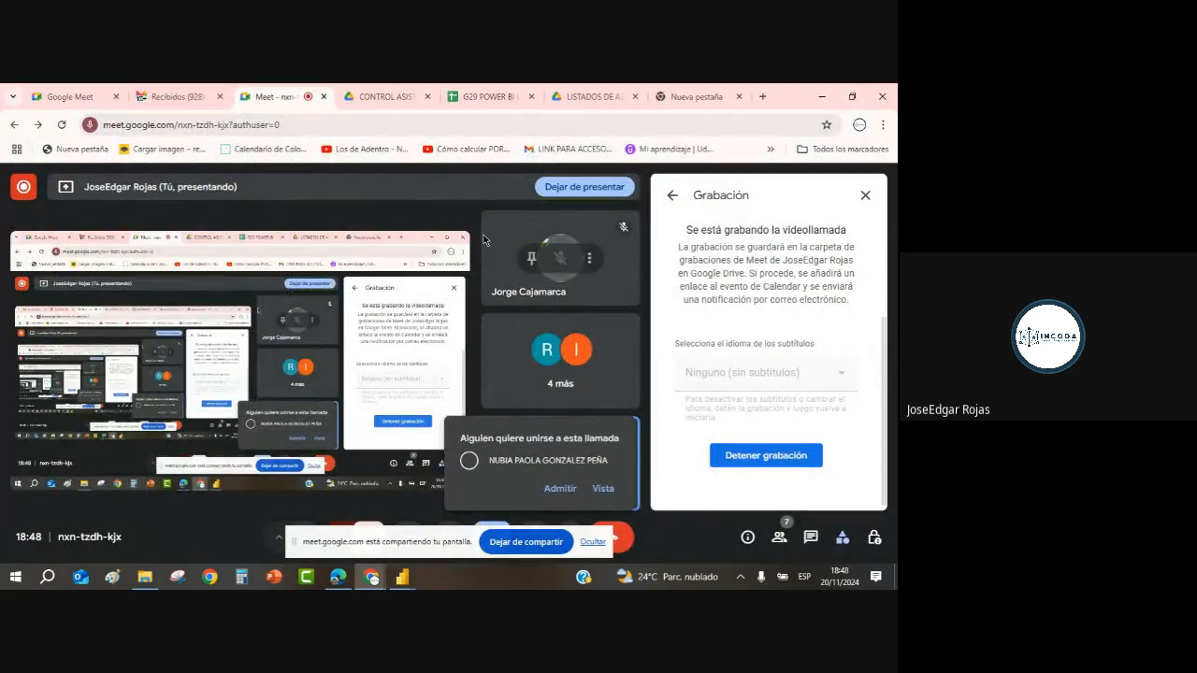
left_click(561, 488)
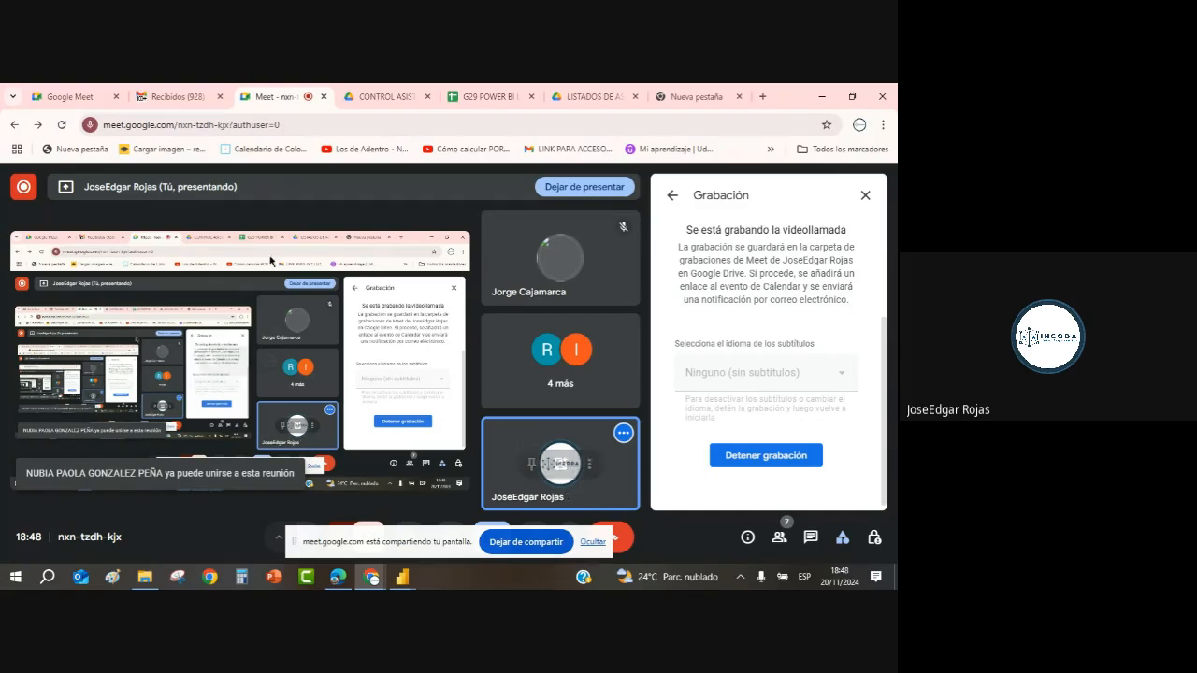
left_click(822, 103)
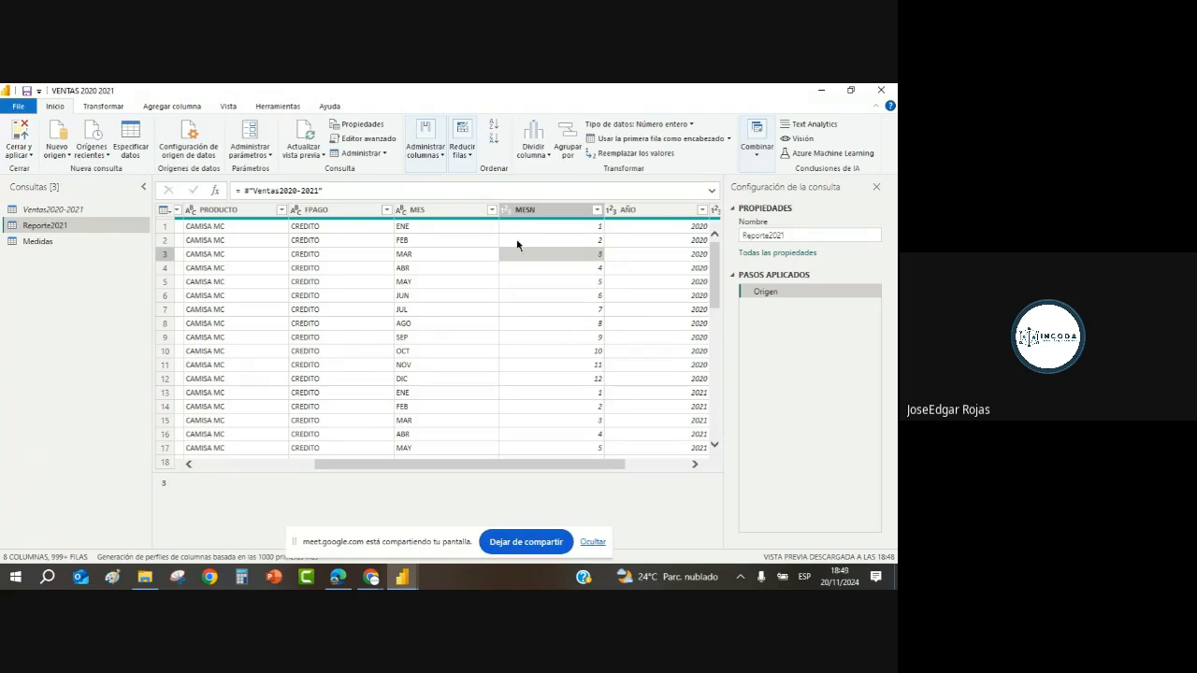
left_click(575, 364)
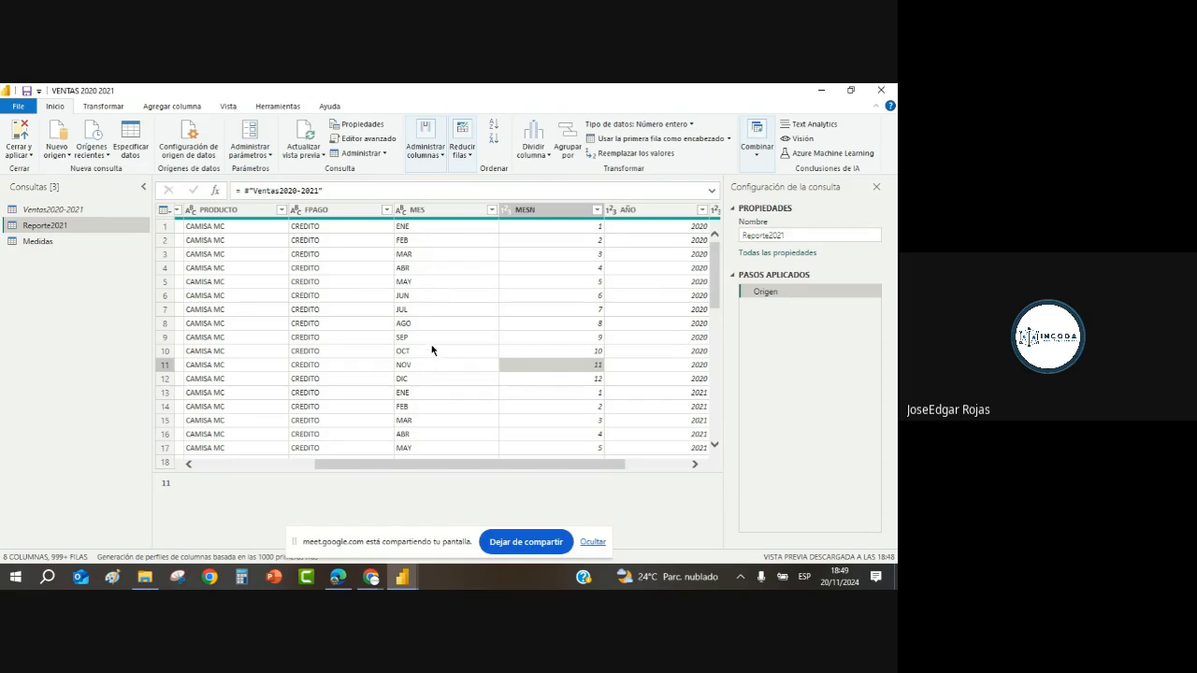
left_click(676, 270)
left_click(413, 300)
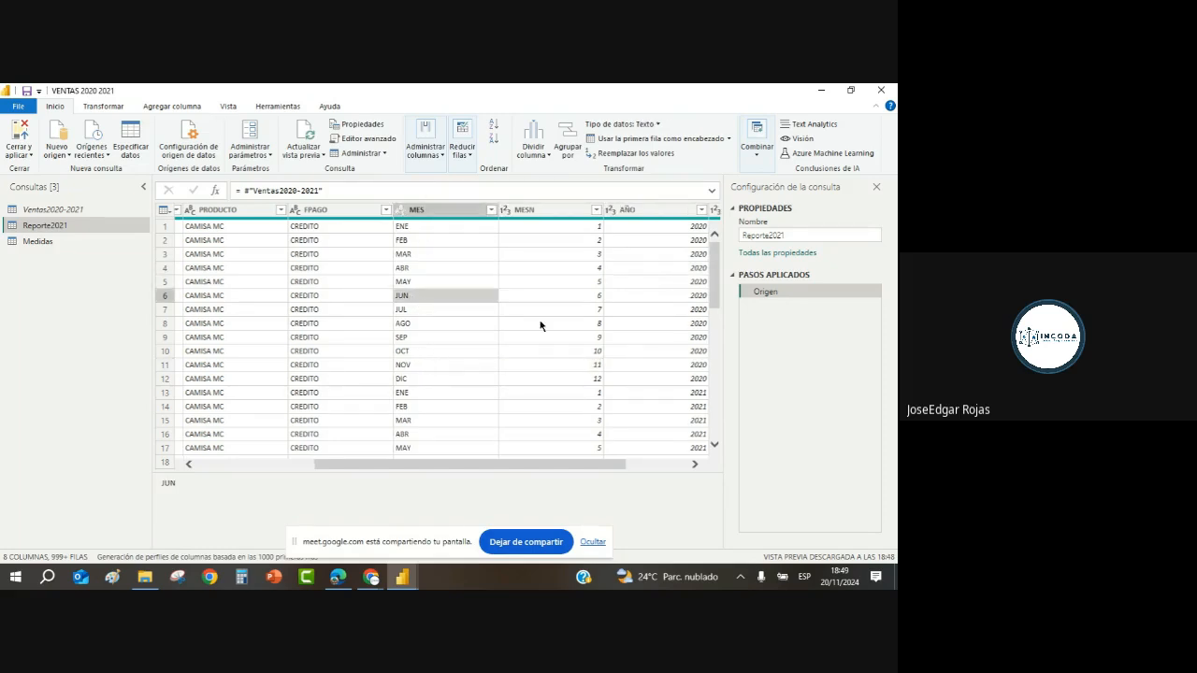
left_click(699, 309)
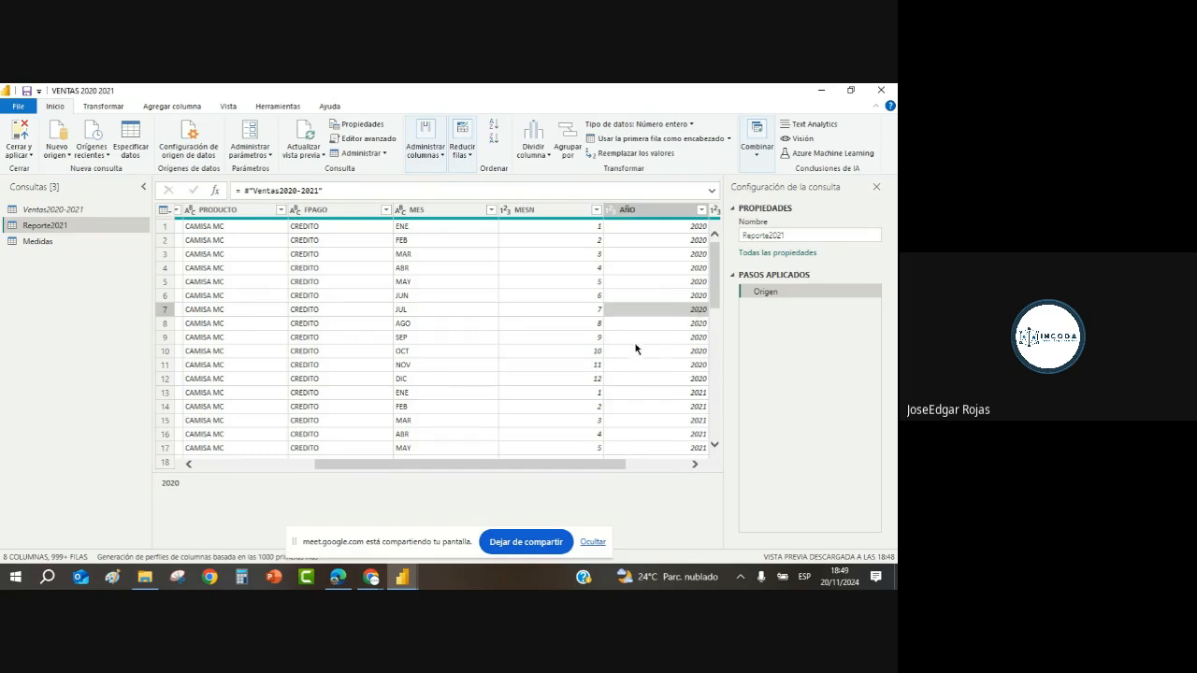
left_click(440, 267)
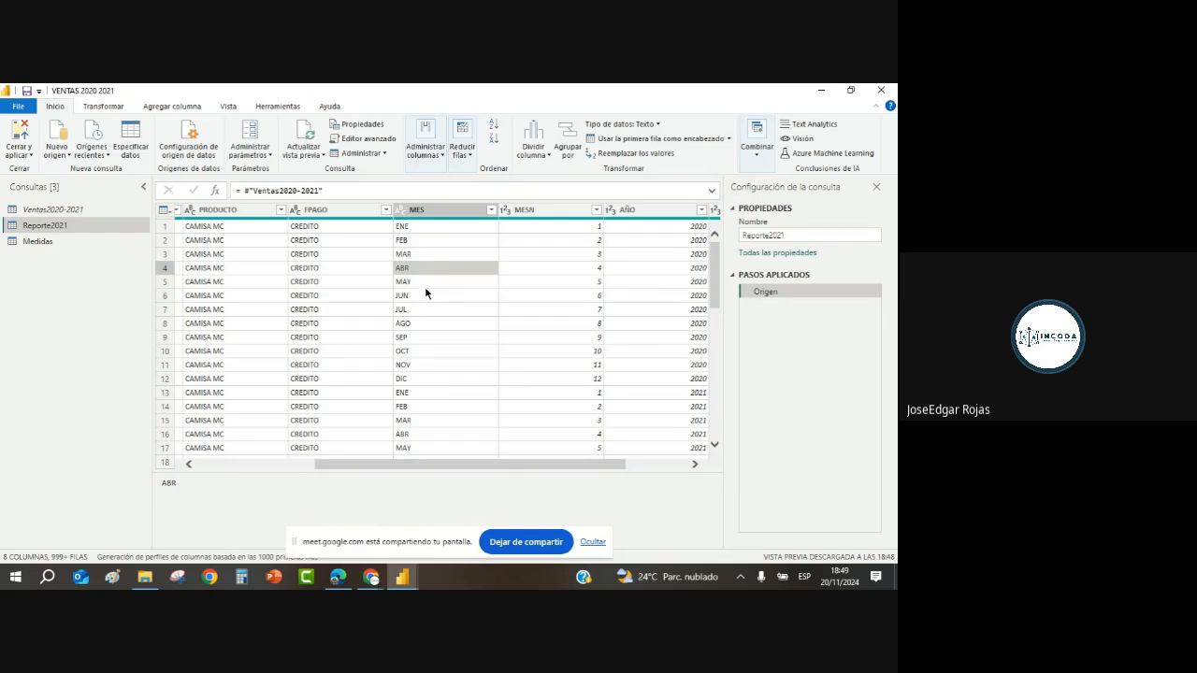
left_click(550, 255)
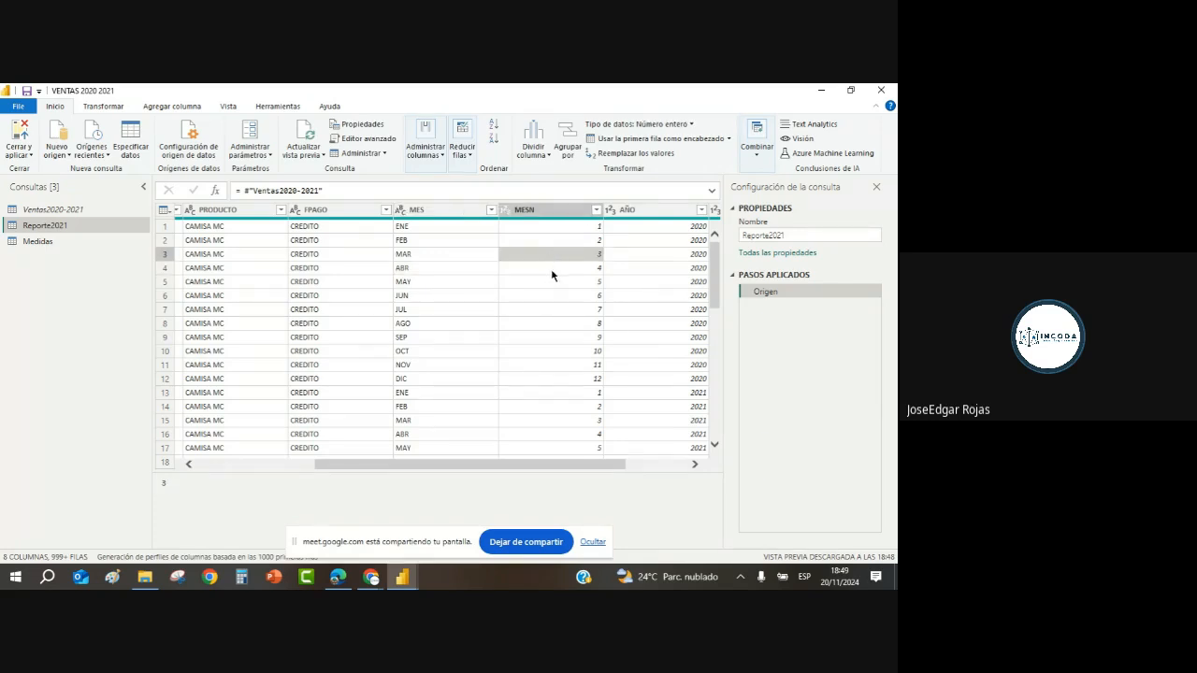
Step: Open the Agregar una columna condicional dialog from the Agregar columna ribbon
left_click(188, 107)
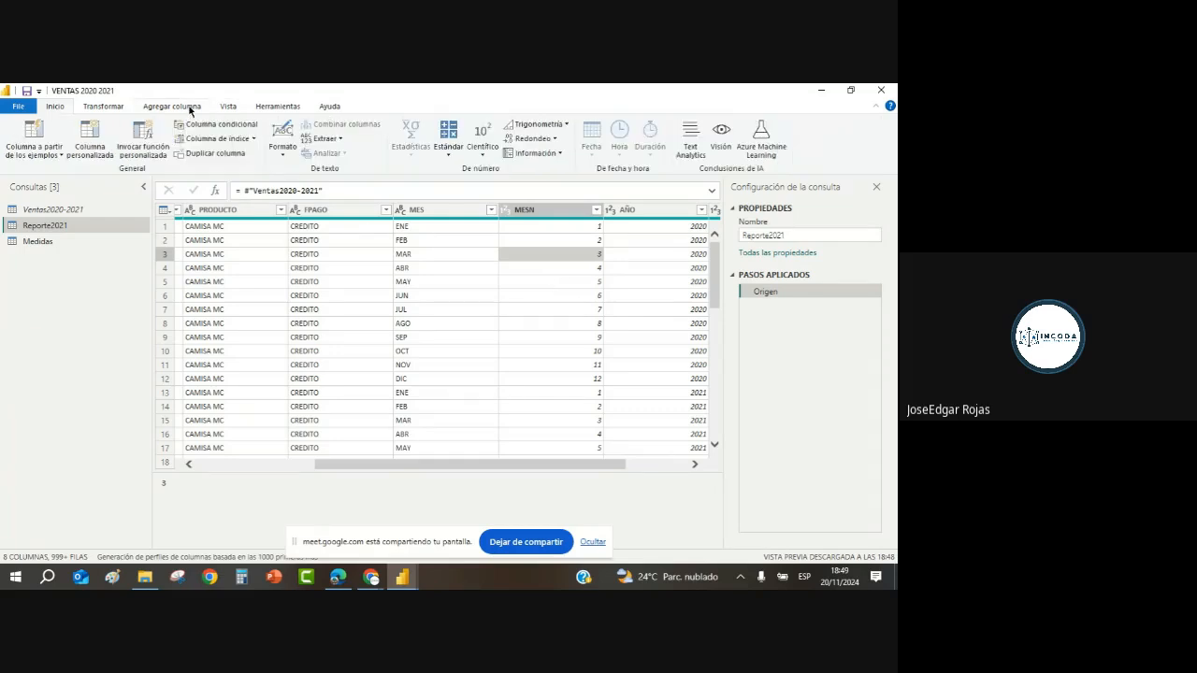
left_click(233, 127)
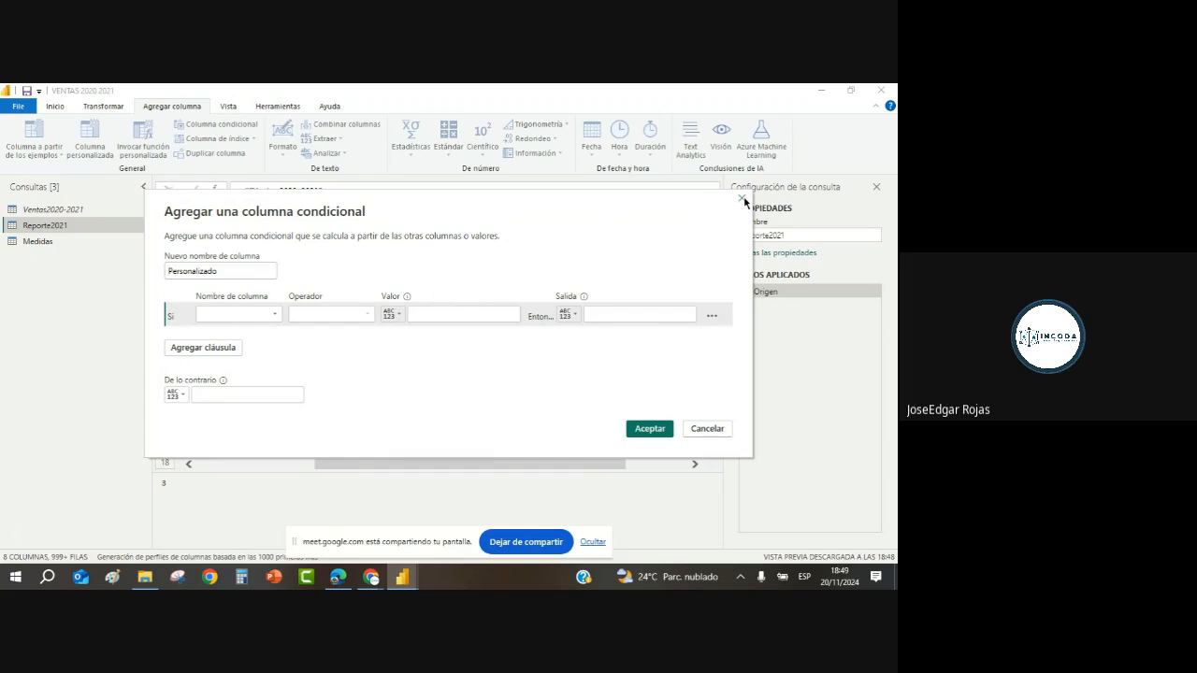
Step: Cancel the conditional column dialog and use Cerrar y aplicar to return to the report
left_click(744, 201)
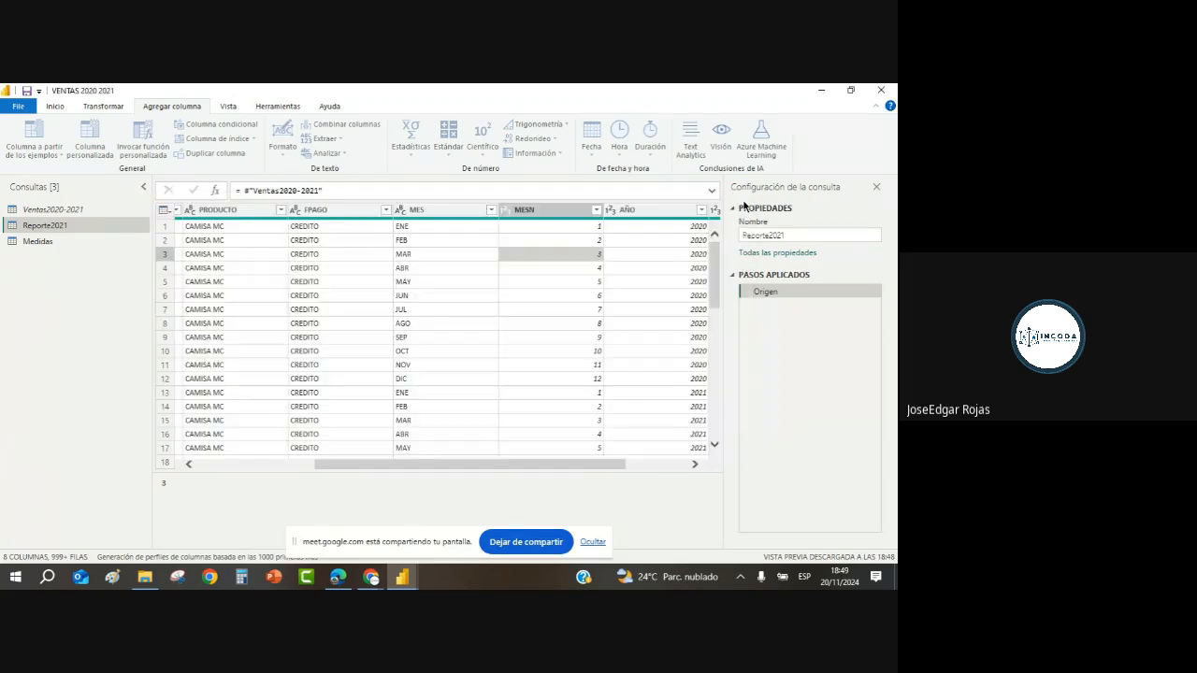
left_click(56, 105)
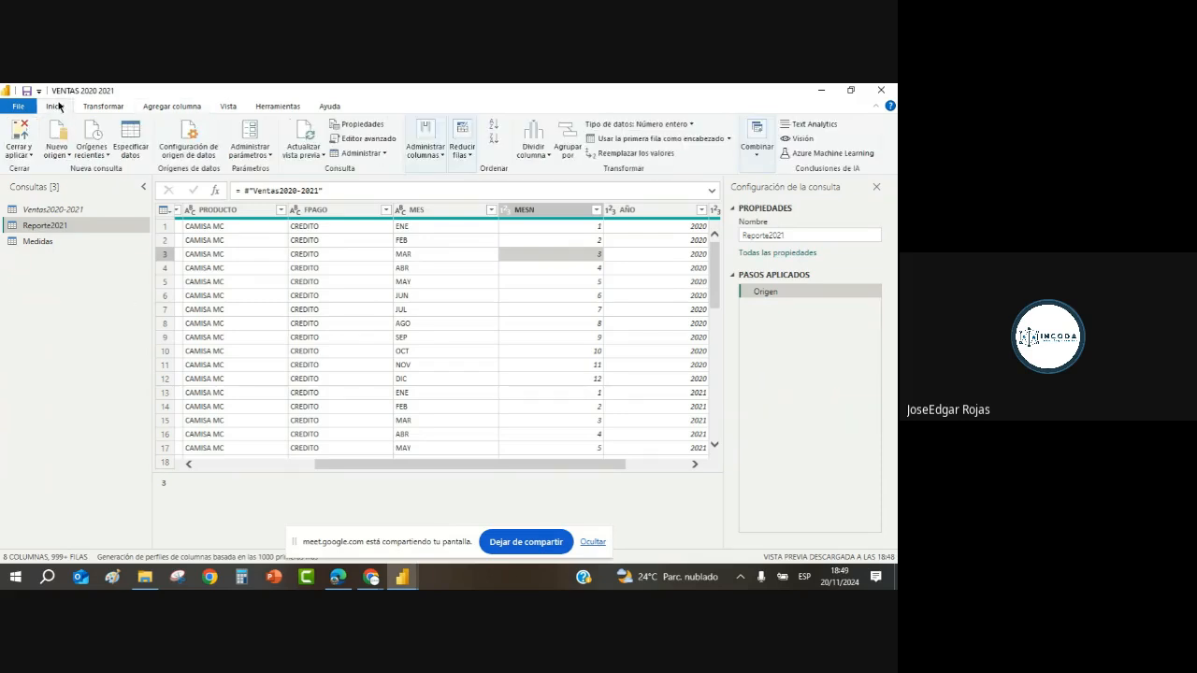
left_click(27, 157)
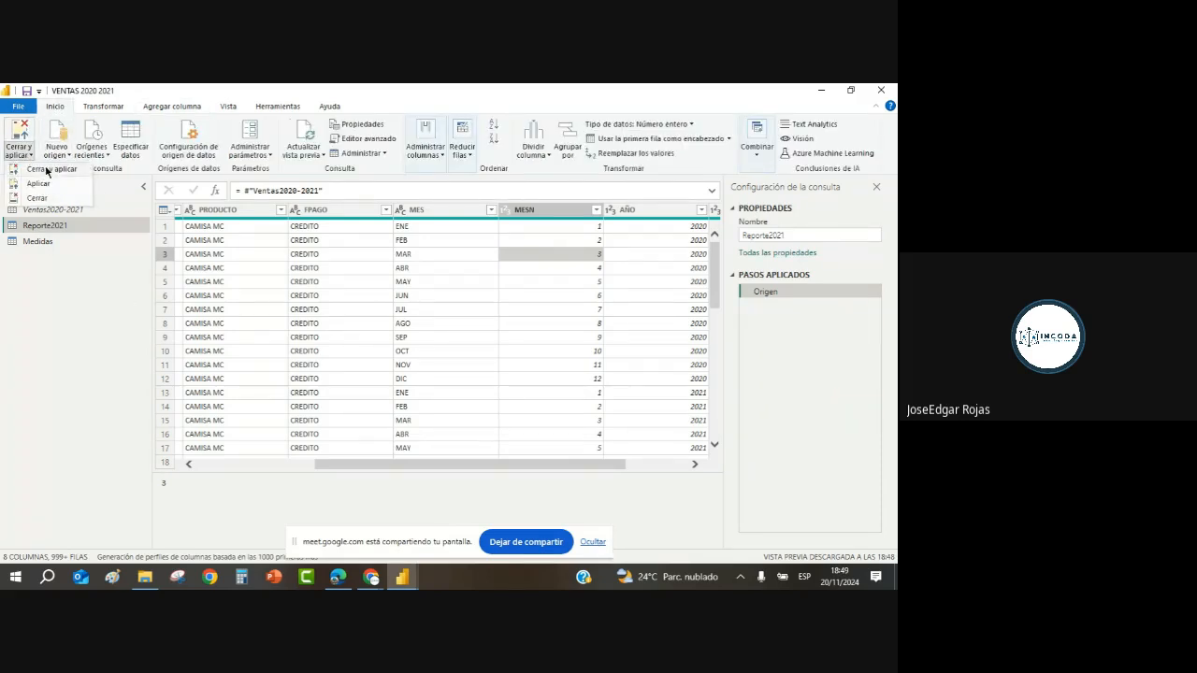
left_click(45, 169)
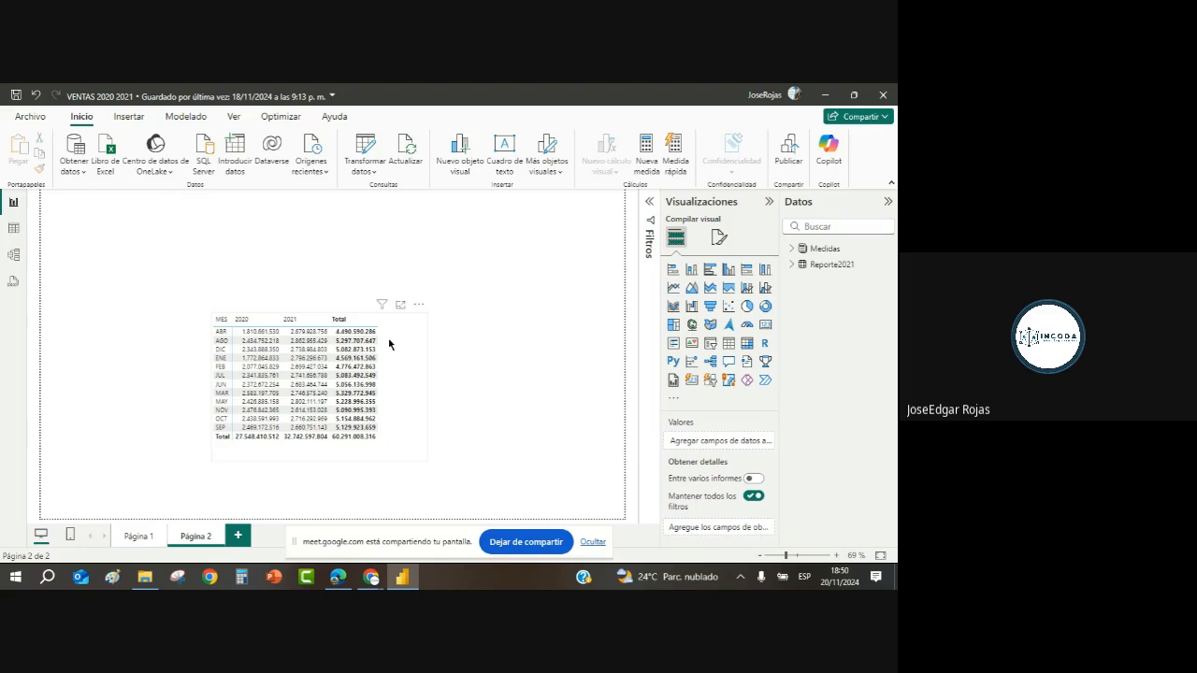
Step: Open Reporte2021 in table view and select the MES column
left_click(14, 229)
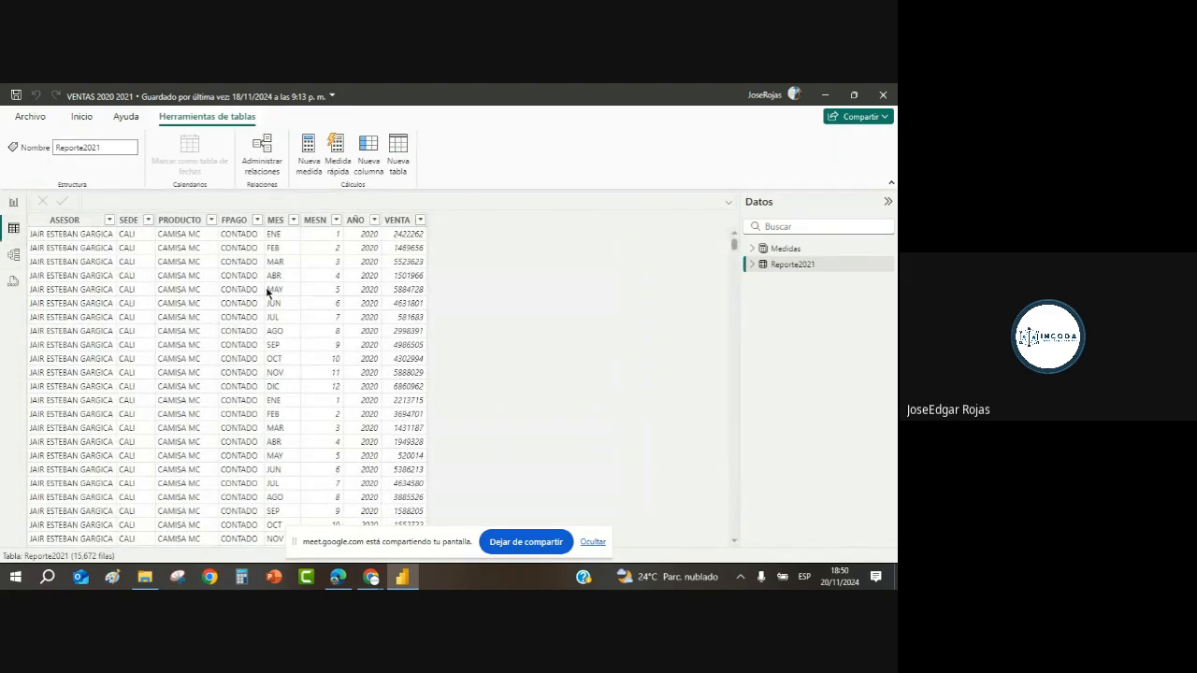
left_click(284, 283)
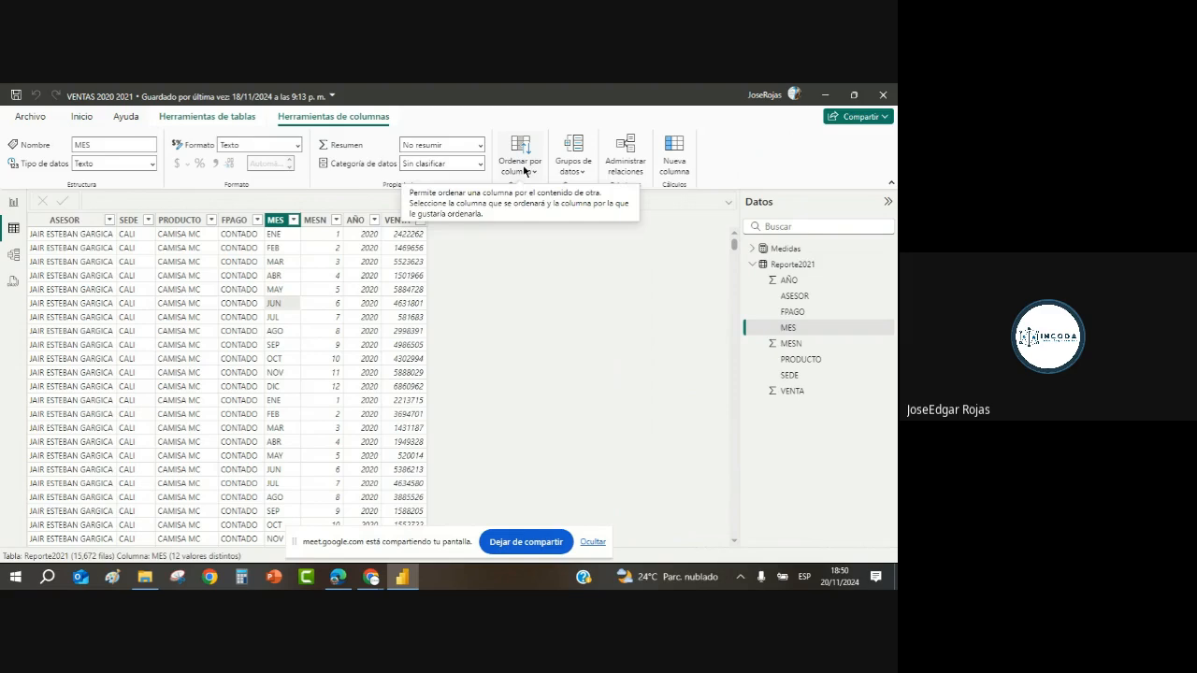
Step: Back in report view, inspect the sales matrix in focus mode, noting months sorted ABR to SEP
left_click(13, 202)
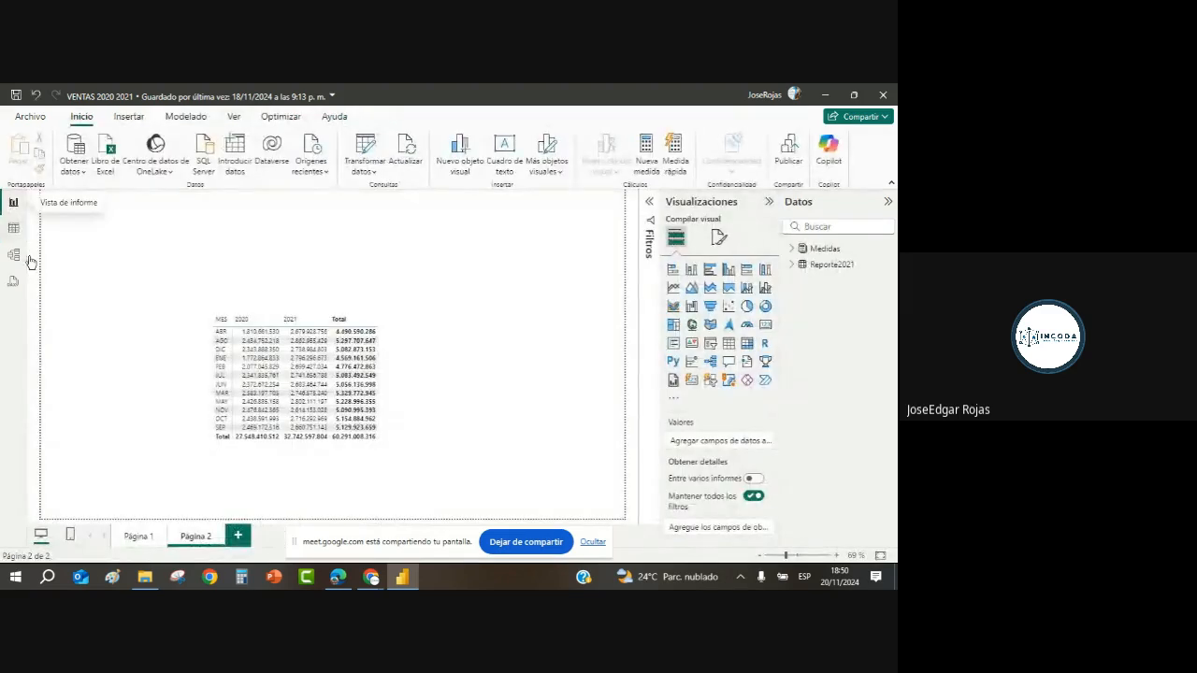
left_click(404, 346)
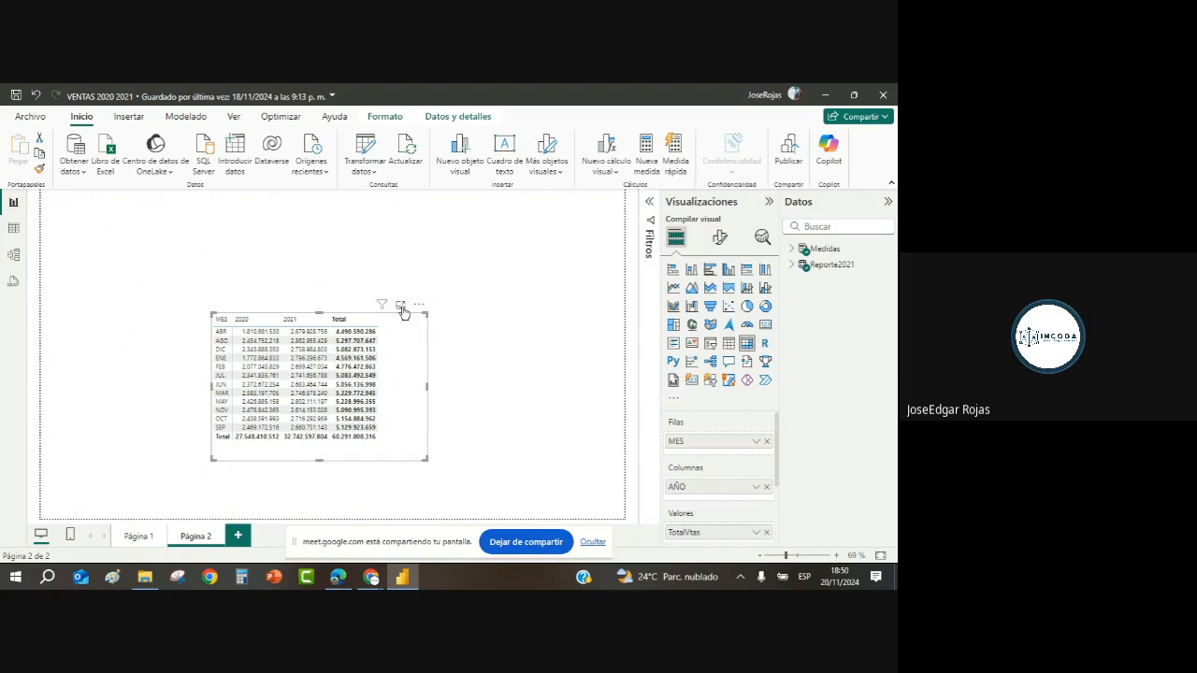
left_click(400, 308)
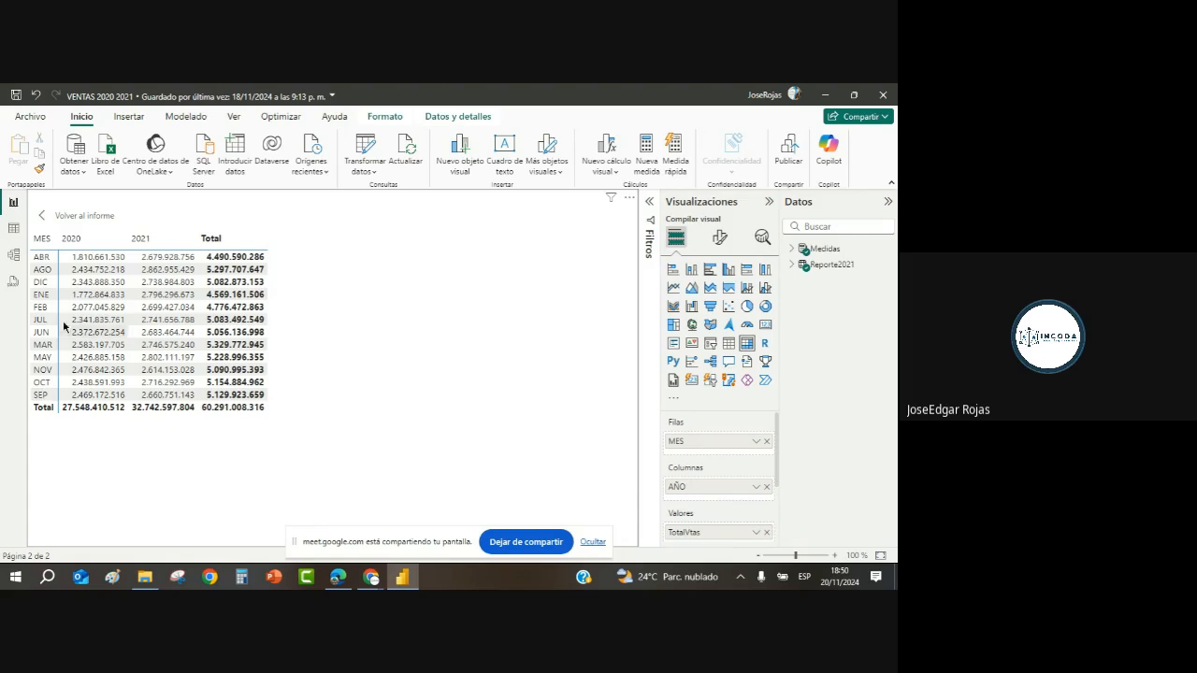
left_click(45, 217)
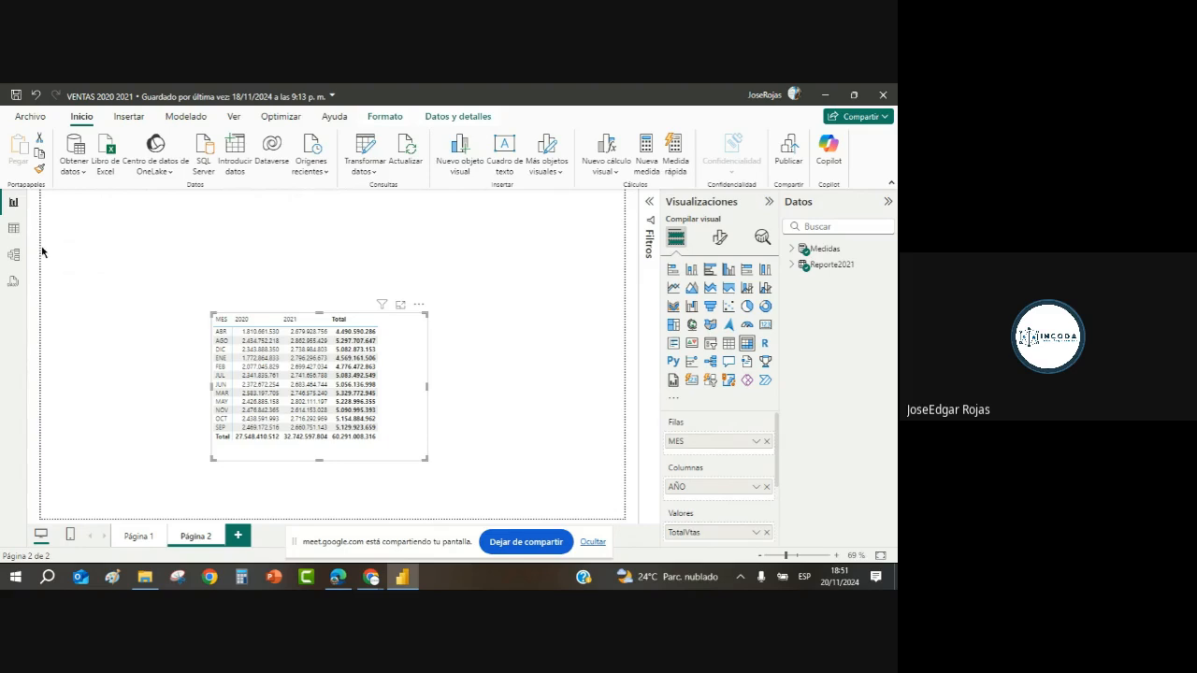
Step: Set MES to sort by MESN so the Página 2 matrix shows months ENE to DIC
left_click(13, 228)
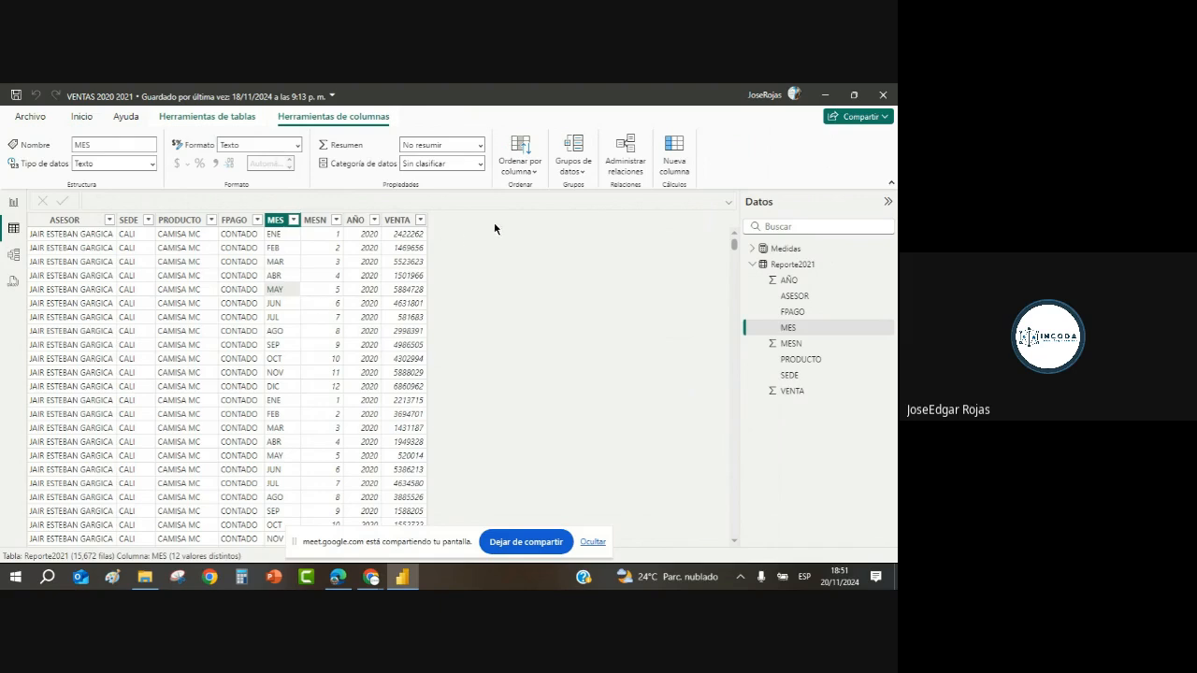
left_click(529, 174)
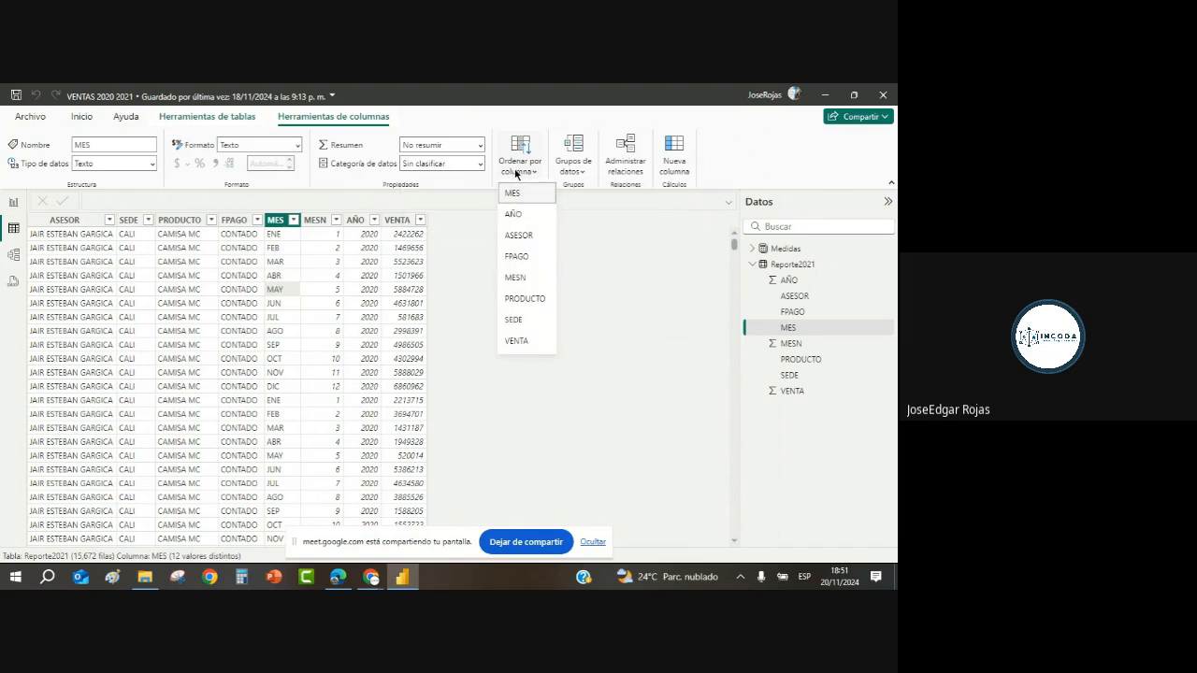
left_click(281, 292)
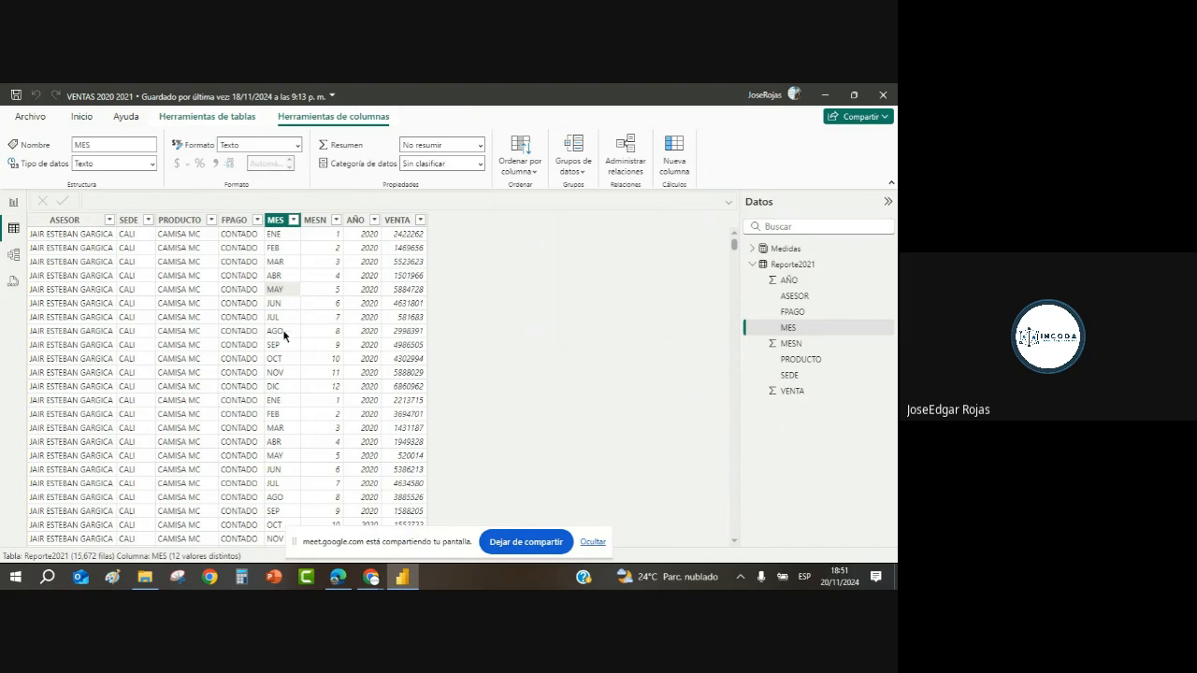
left_click(324, 289)
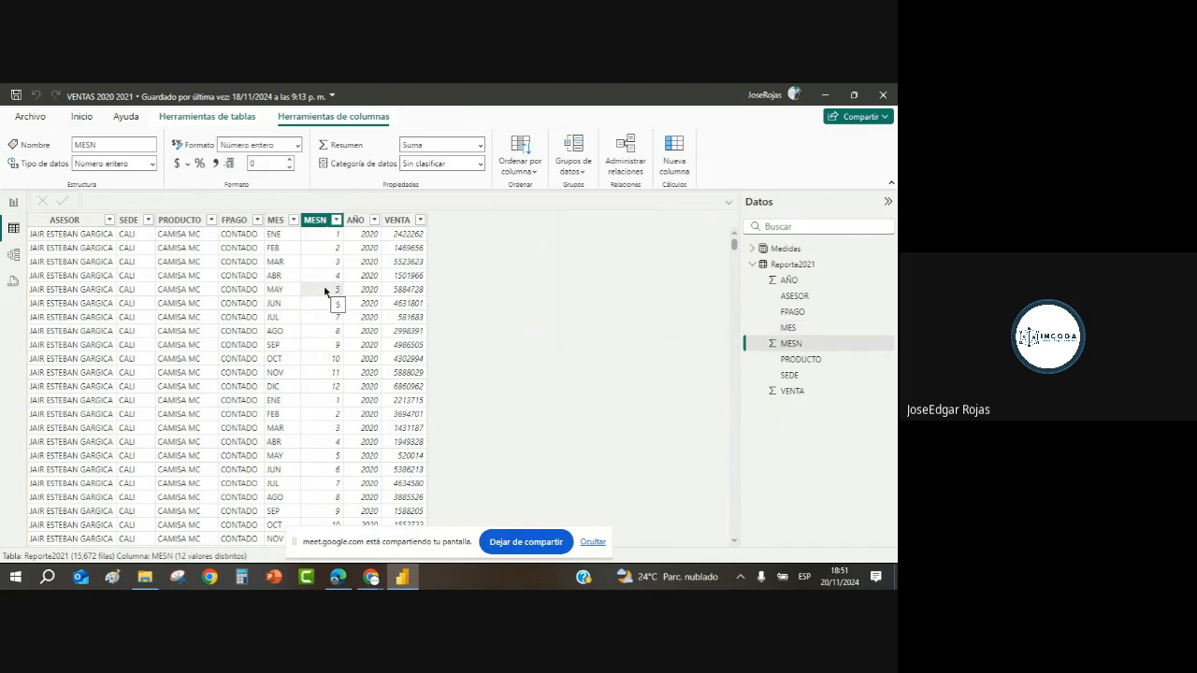
left_click(277, 292)
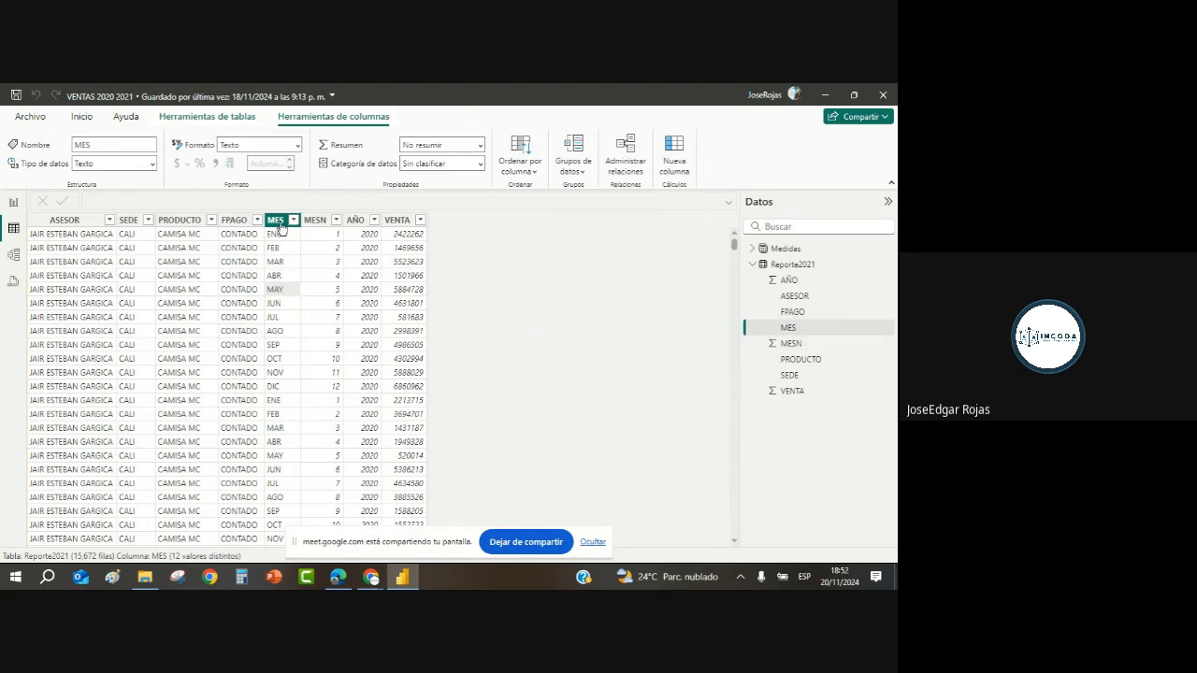
left_click(525, 167)
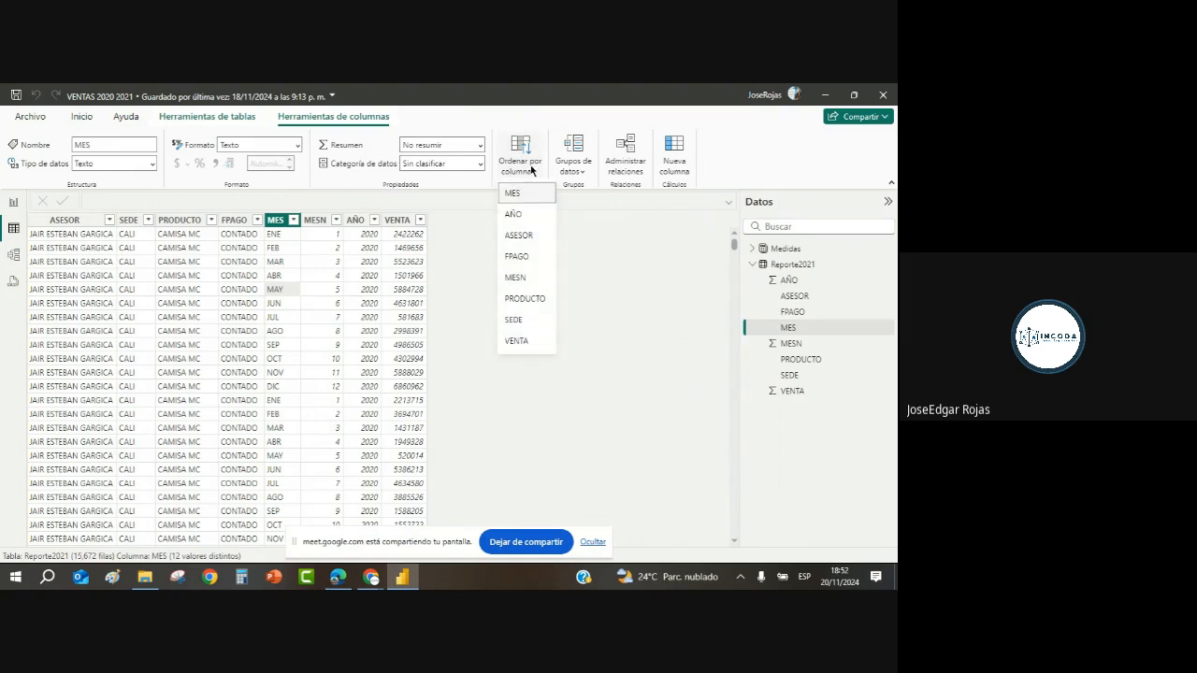
left_click(524, 280)
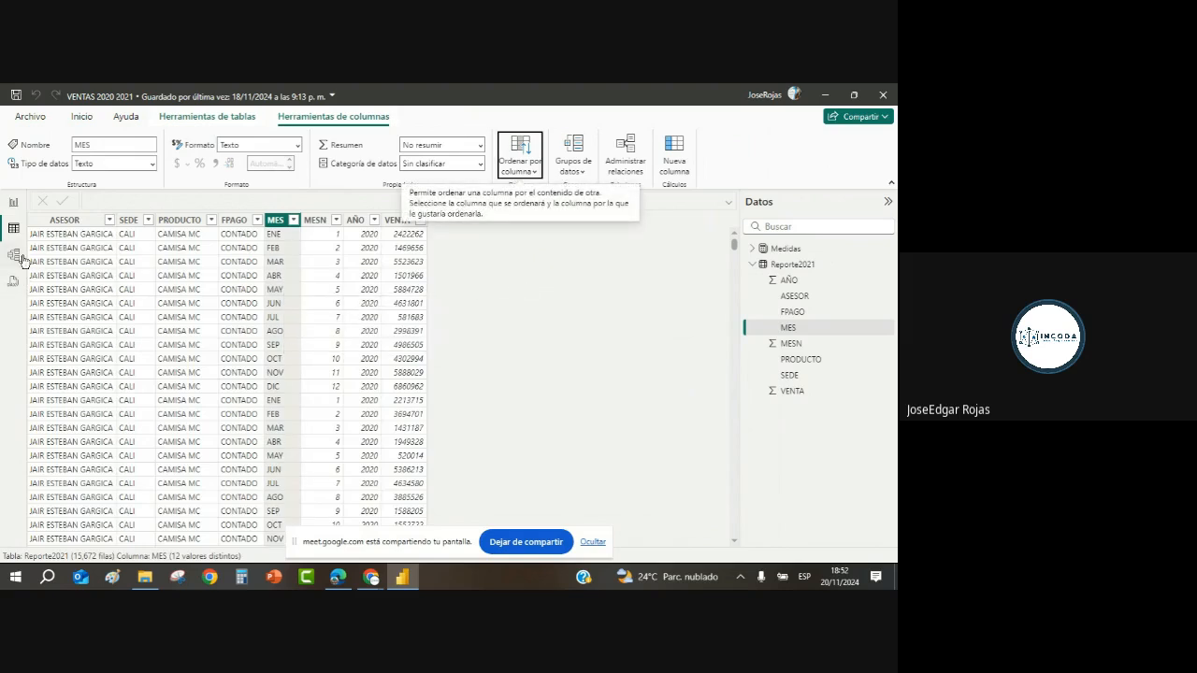
left_click(13, 208)
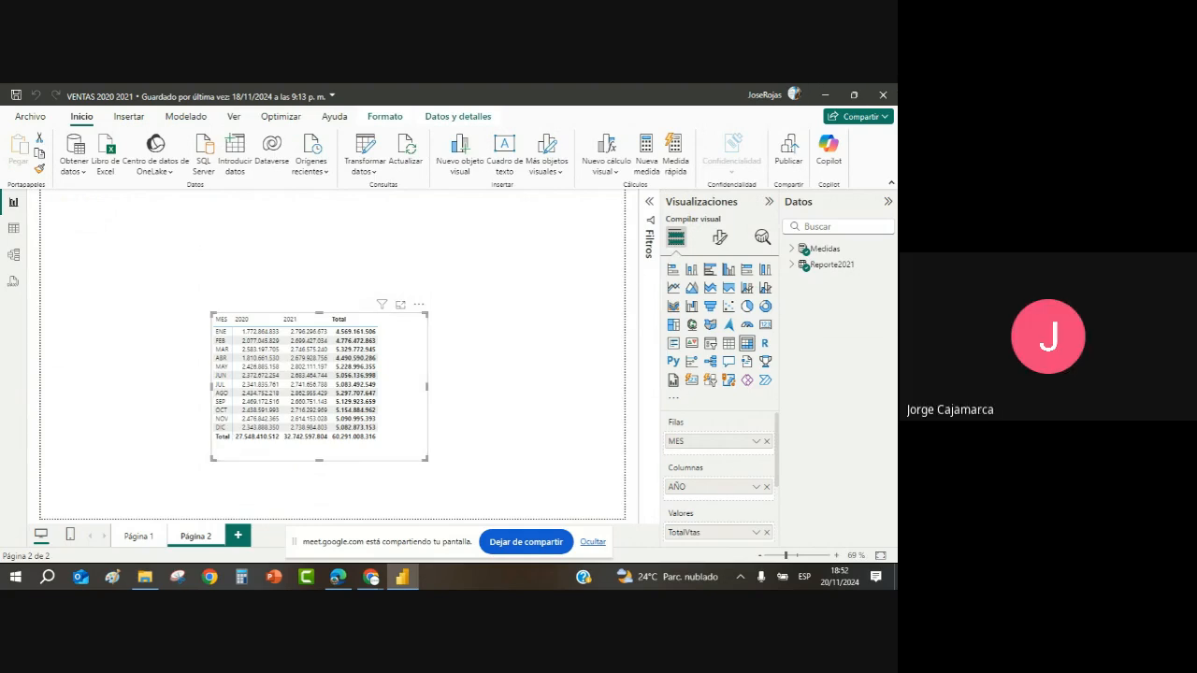
Step: Close the matrix visual's context menu and return to the Reporte2021 table view
mouse_move(372, 581)
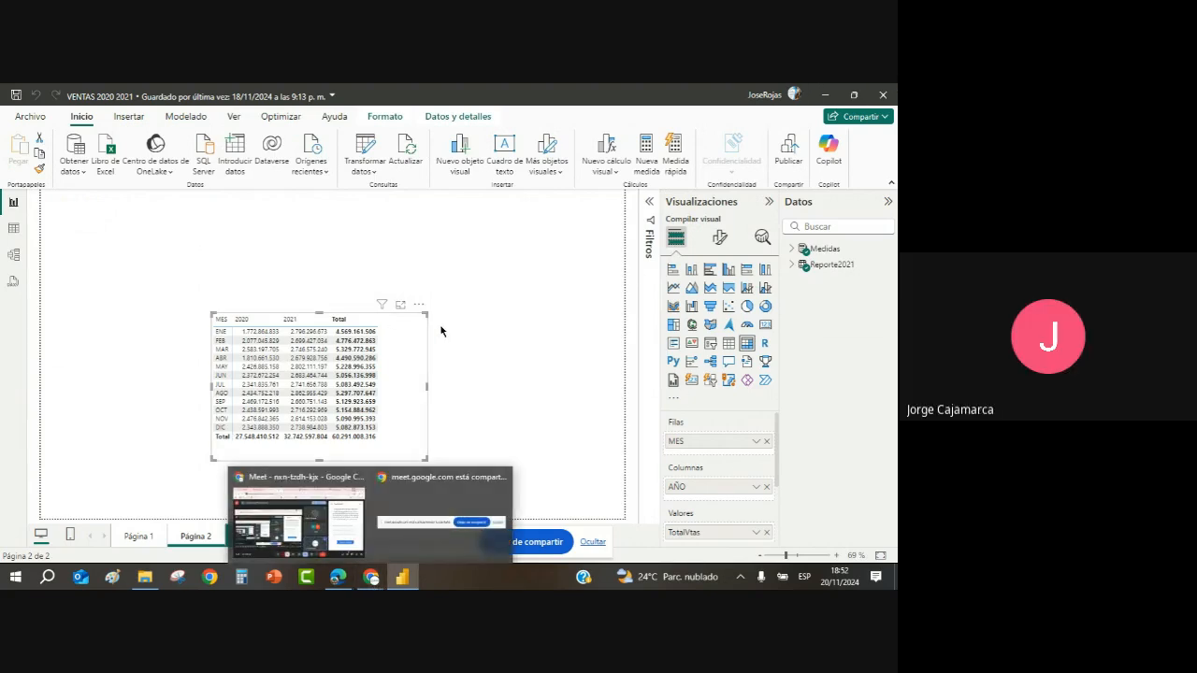
right_click(395, 355)
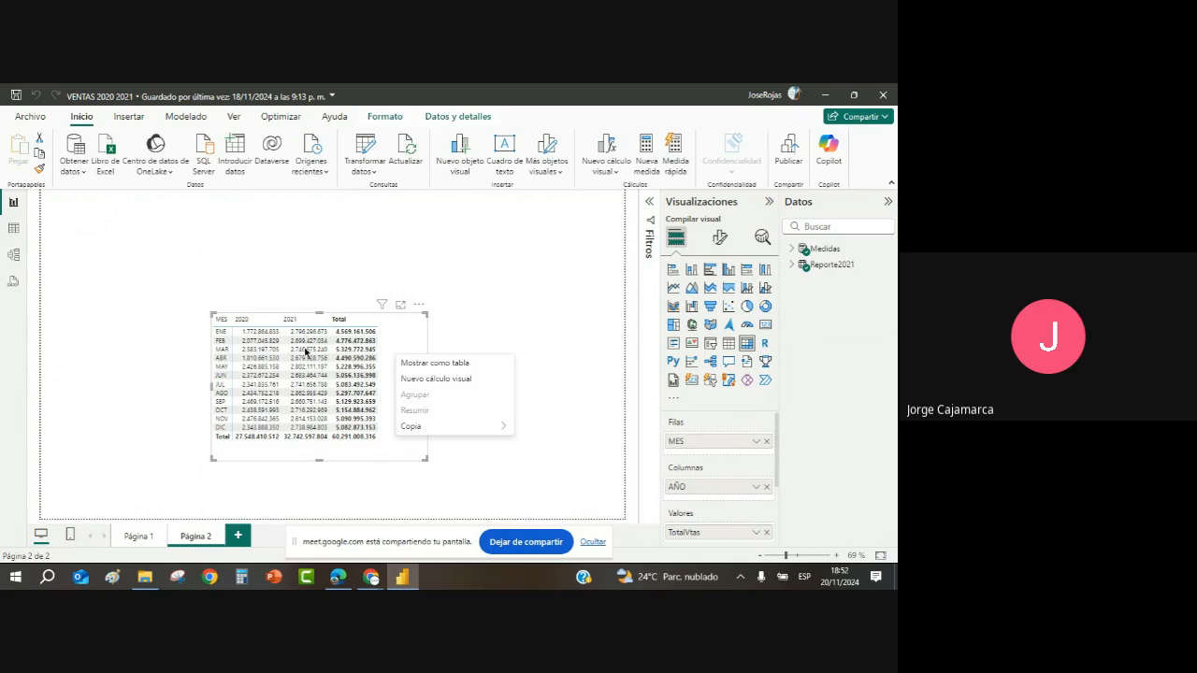
left_click(20, 229)
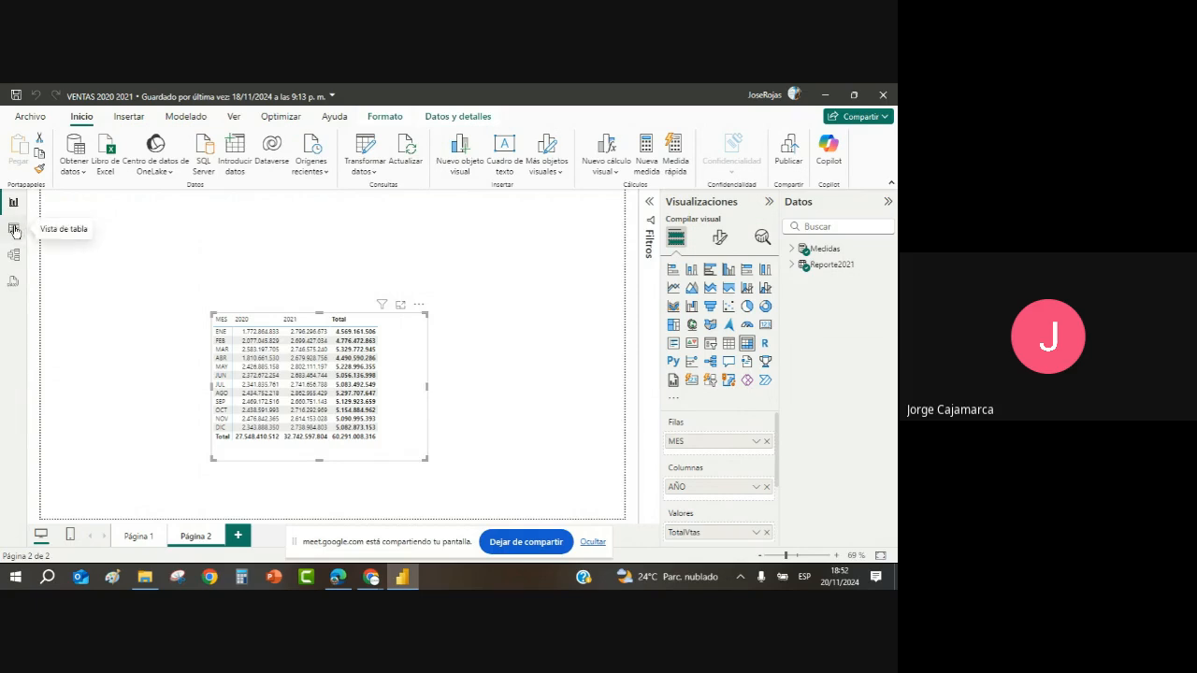
left_click(14, 230)
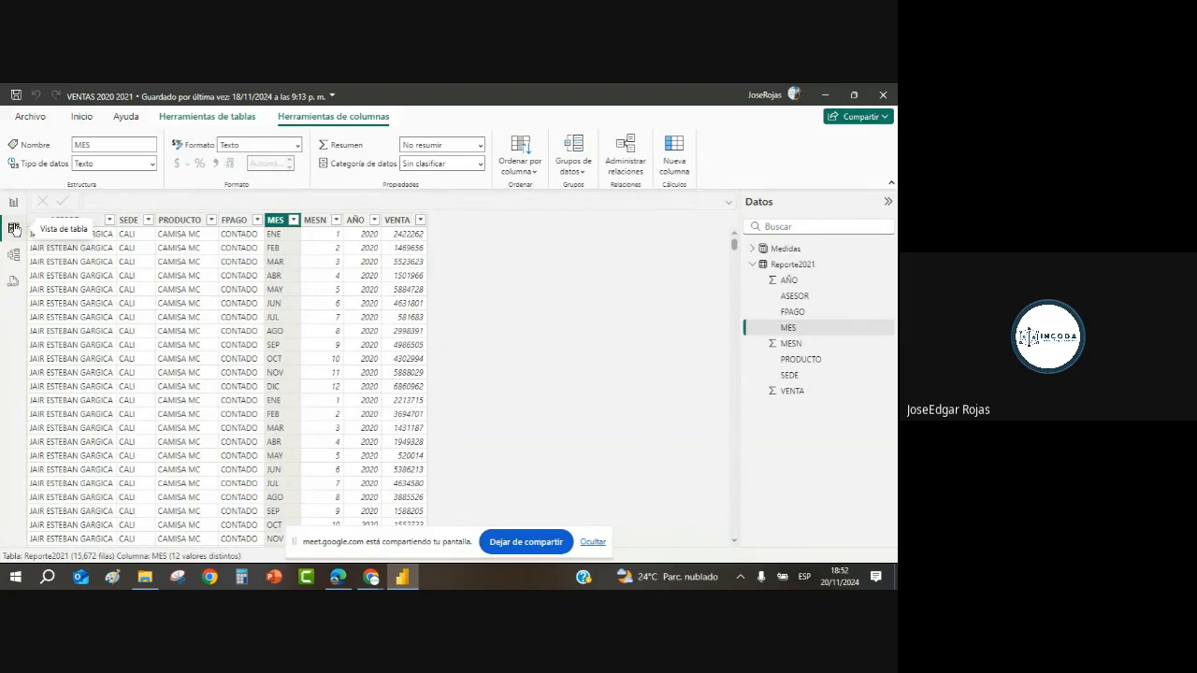
Step: Select the MES column of Reporte2021, list its sort-by-column options, then bring Google Meet forward
left_click(791, 267)
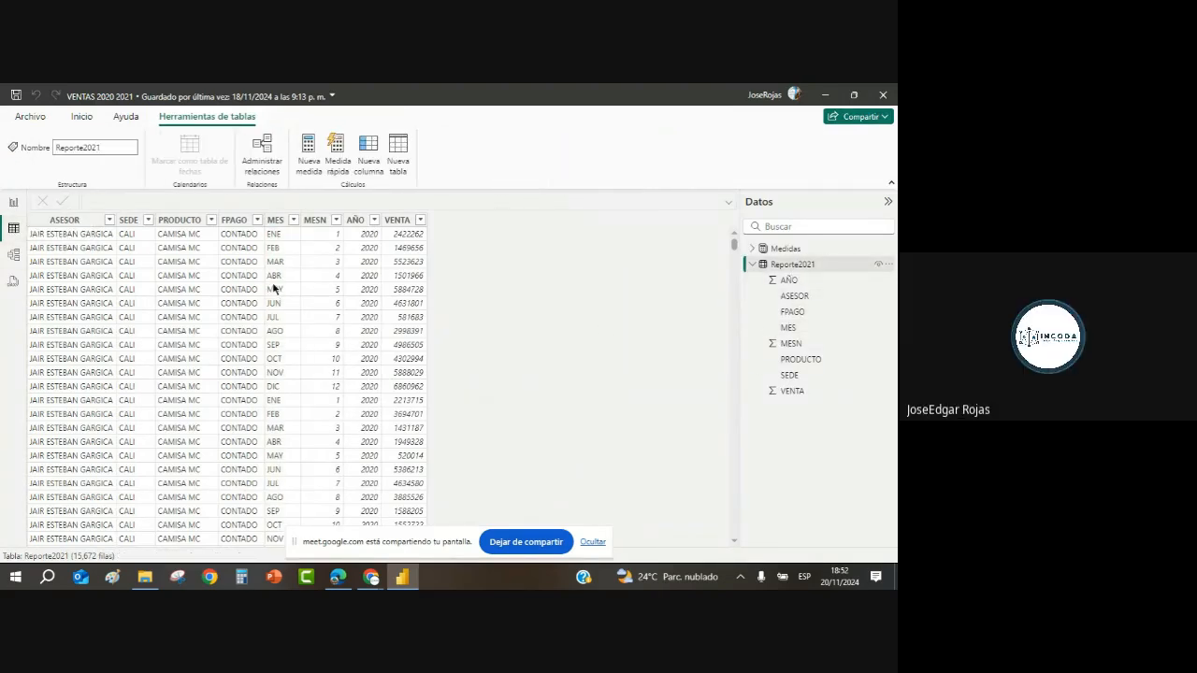
left_click(276, 276)
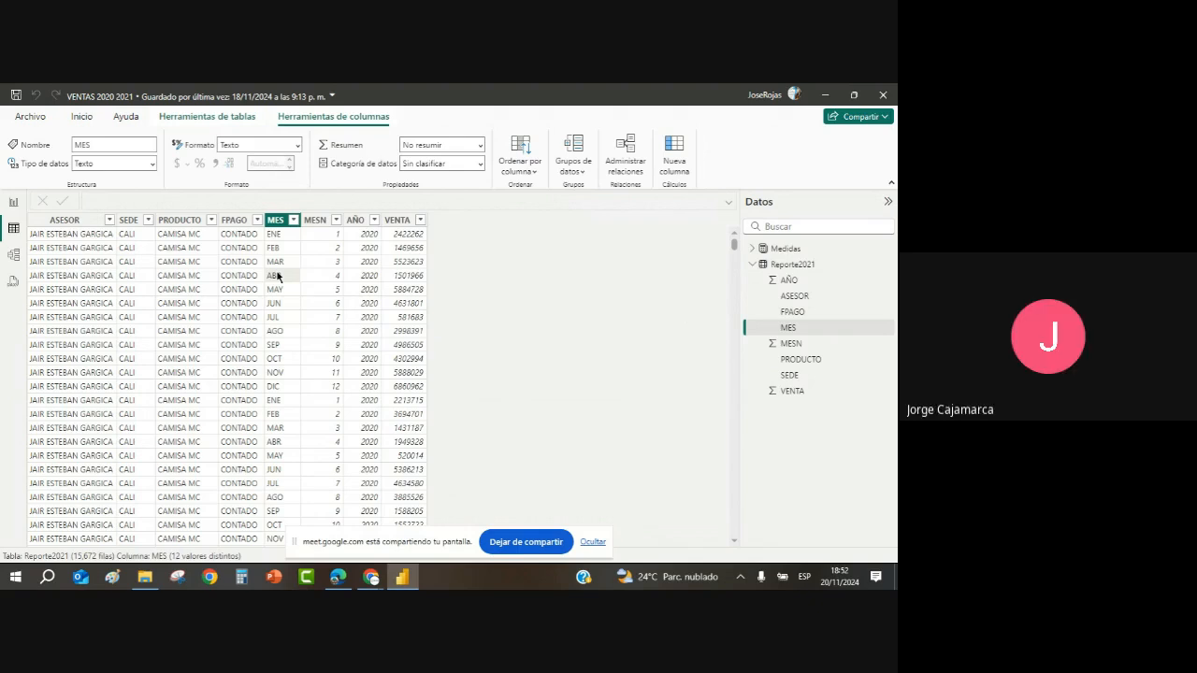
left_click(533, 176)
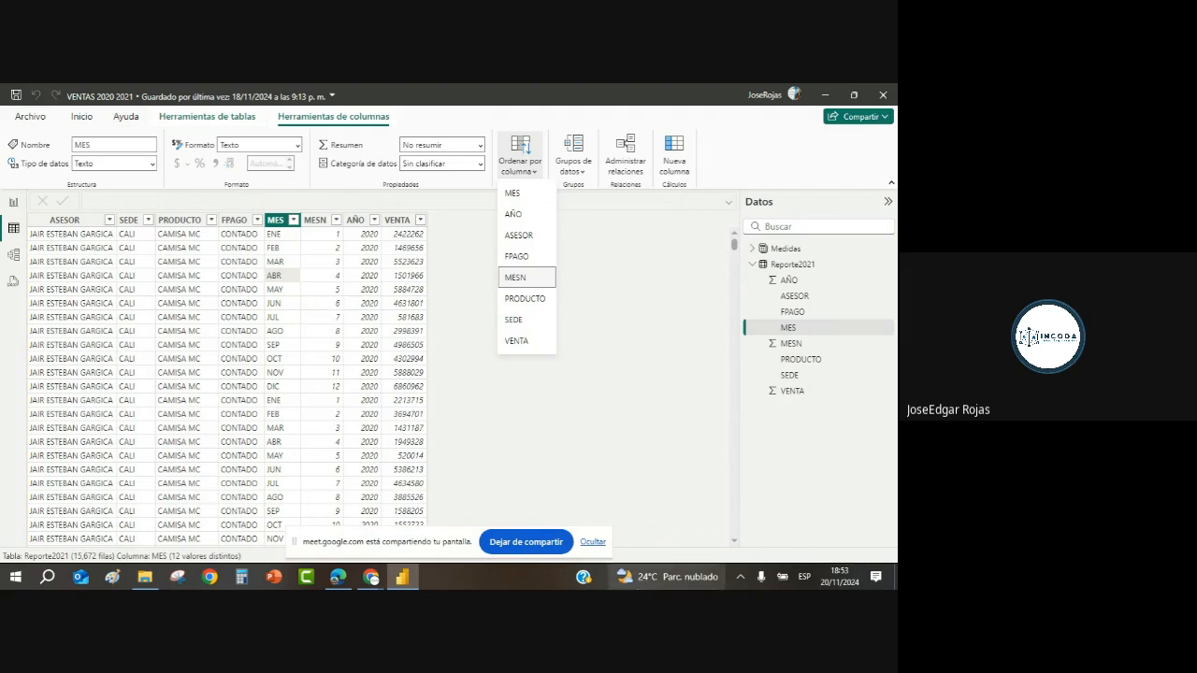
left_click(327, 535)
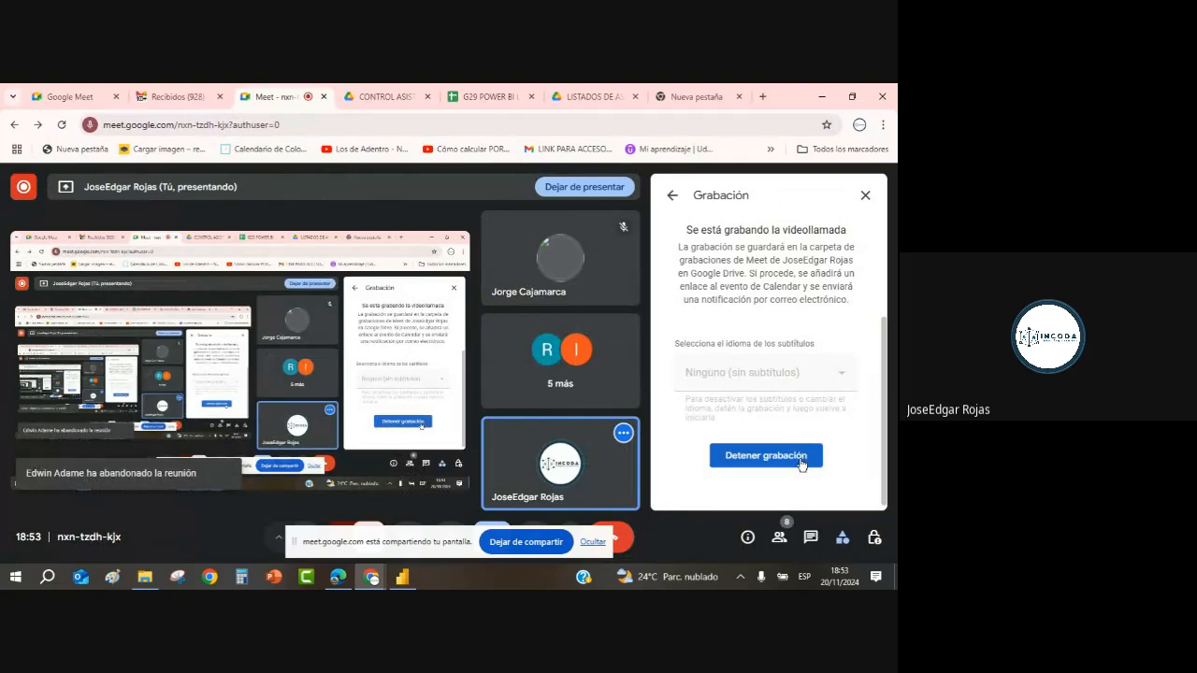
Step: Close the Grabación panel and minimize Google Meet to reveal the Reporte2021 table view
left_click(865, 194)
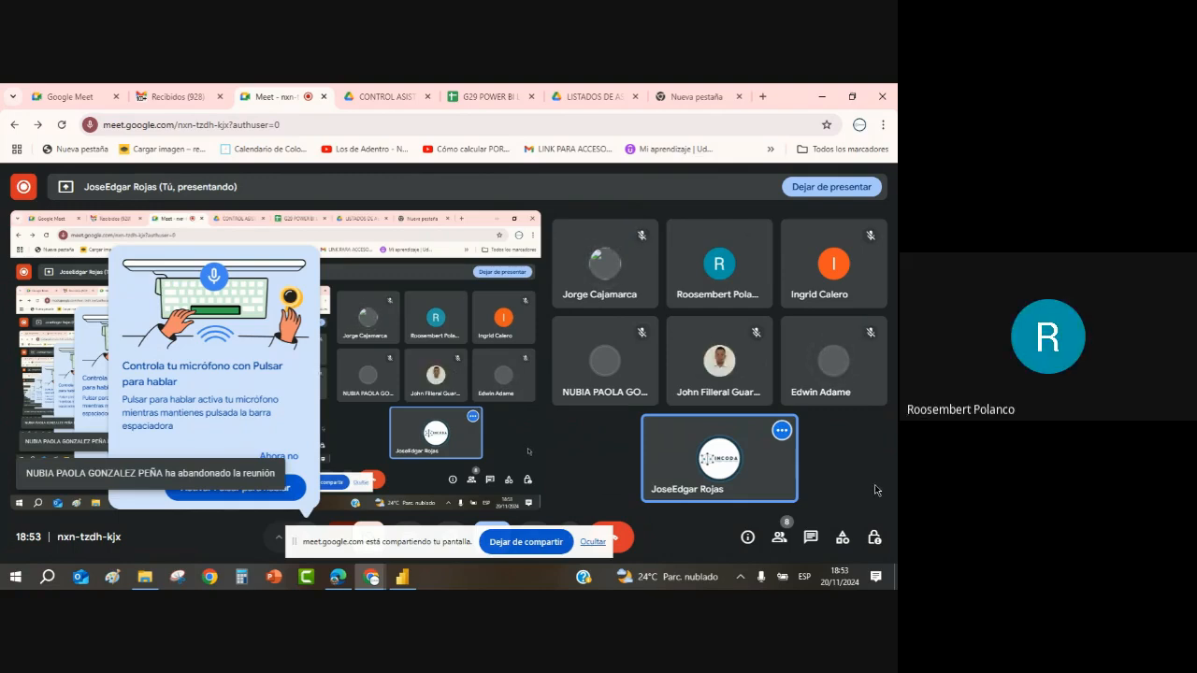
left_click(823, 97)
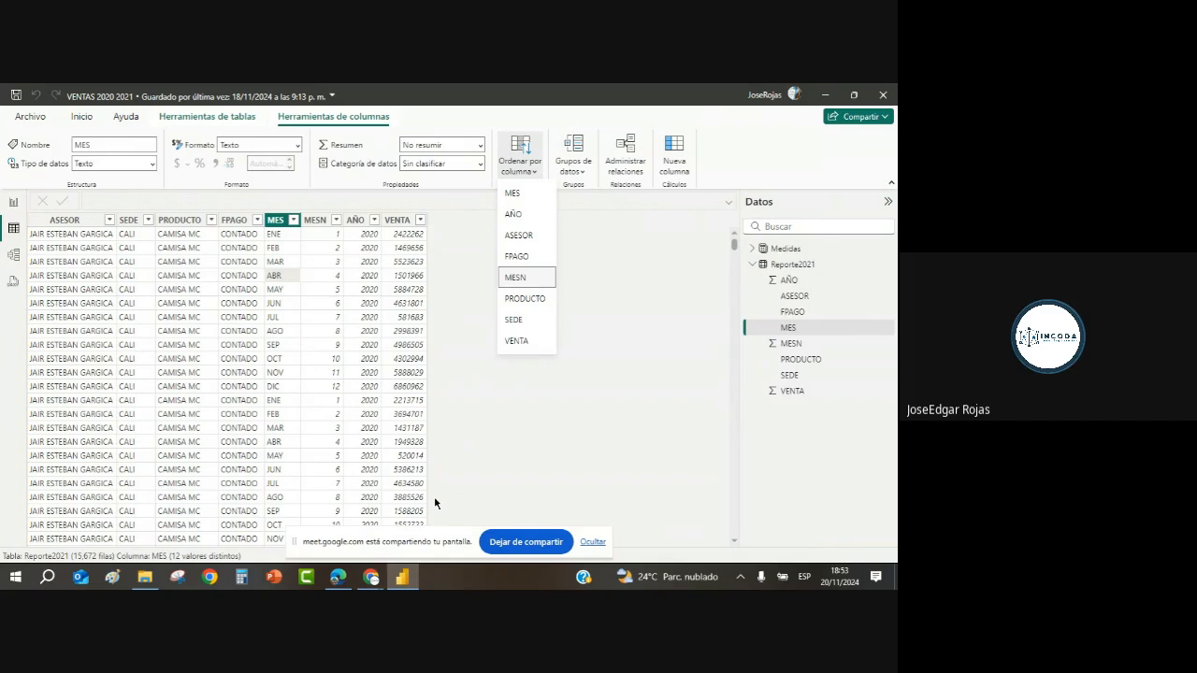
Step: Dismiss the Ordenar por columna menu and bring WhatsApp Web in Edge to the front
left_click(246, 403)
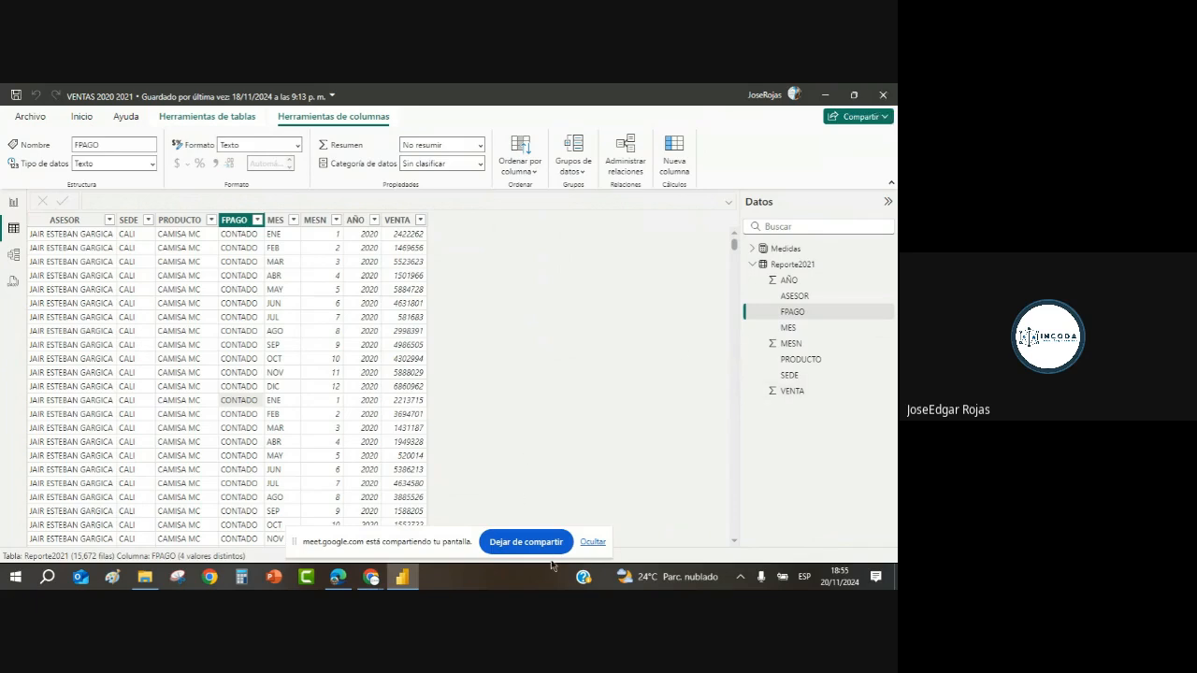
left_click(338, 579)
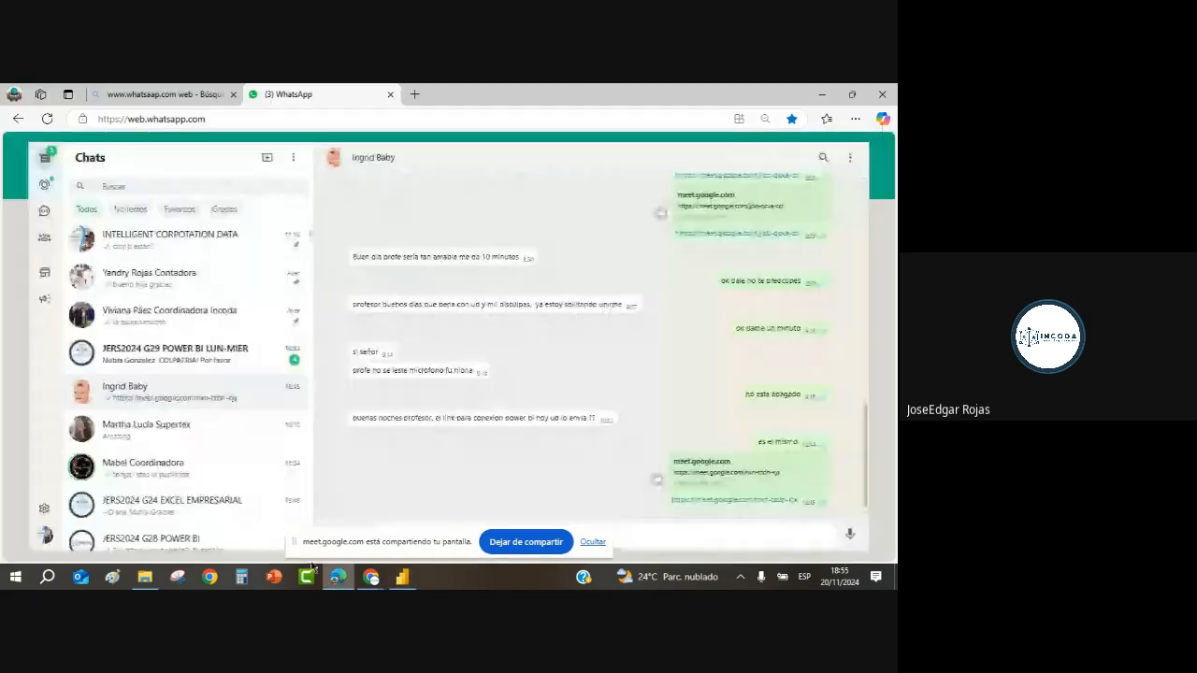
Step: In a new Edge tab, search login365 and open the Office 365 login result at office.com
left_click(416, 93)
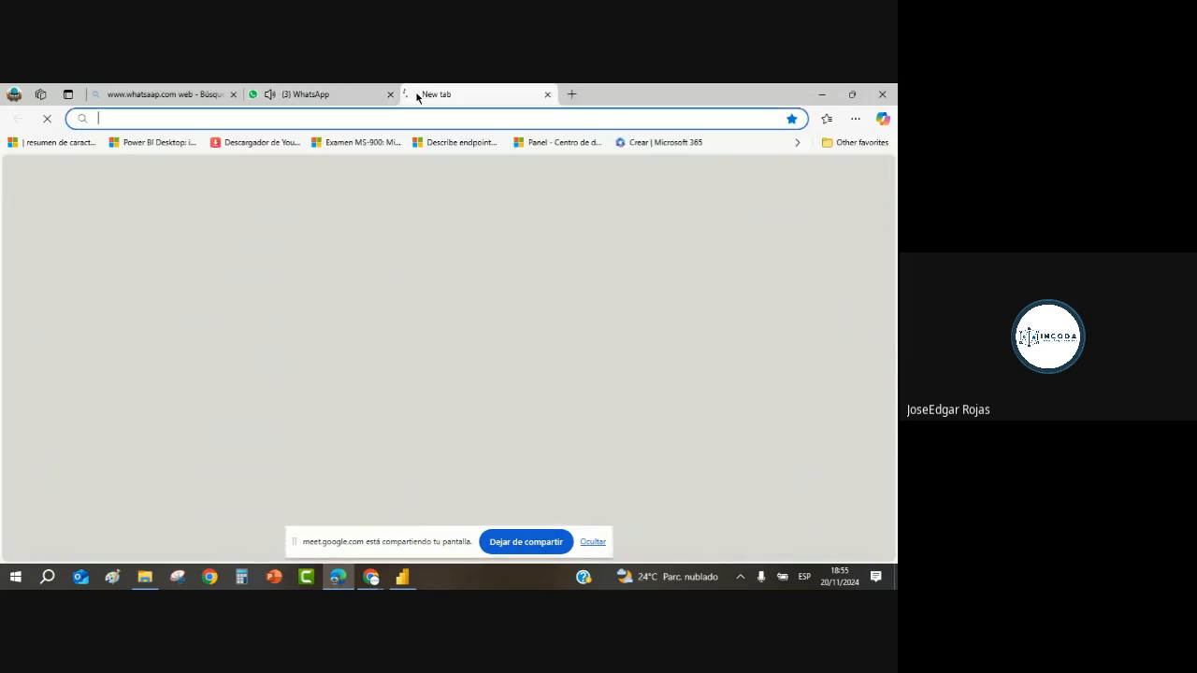
type("login365")
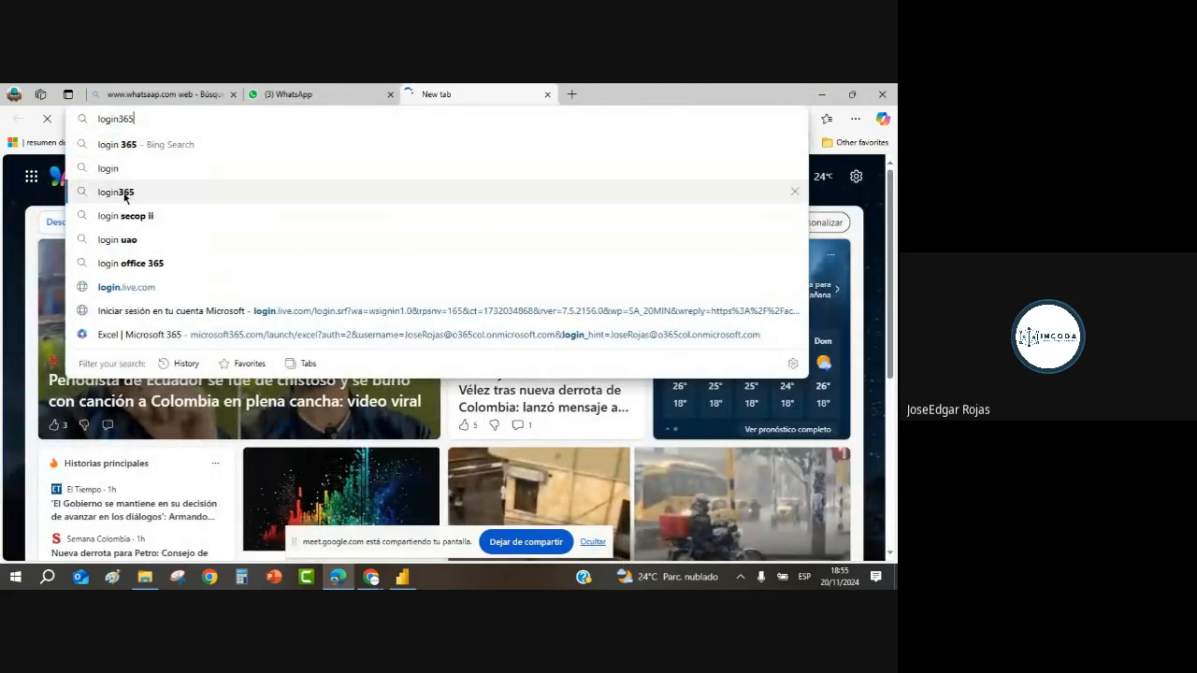
left_click(120, 193)
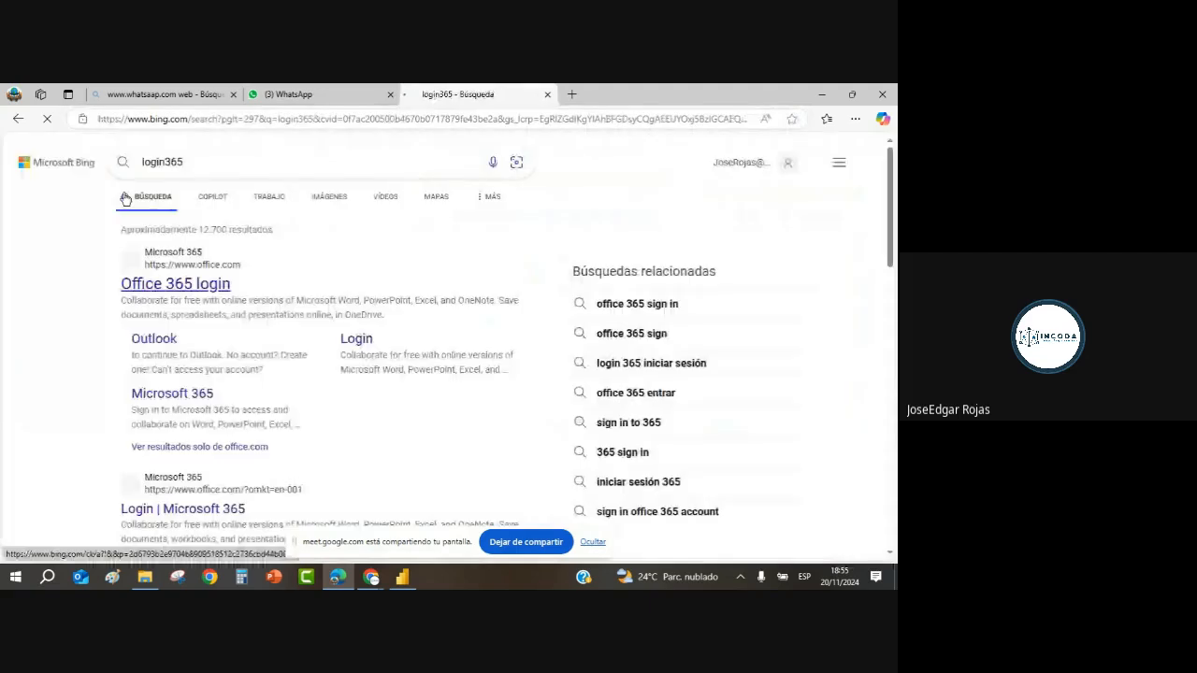
left_click(202, 289)
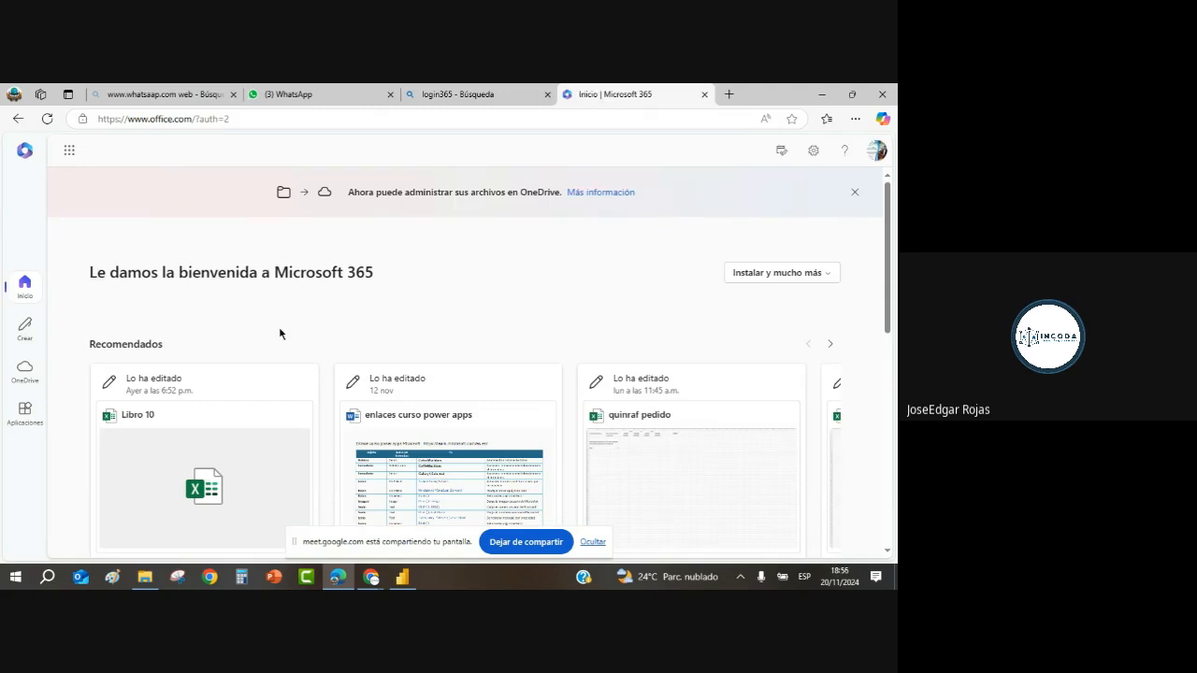
Step: Open the Microsoft 365 app launcher listing Word, Excel, PowerPoint and Teams
left_click(70, 151)
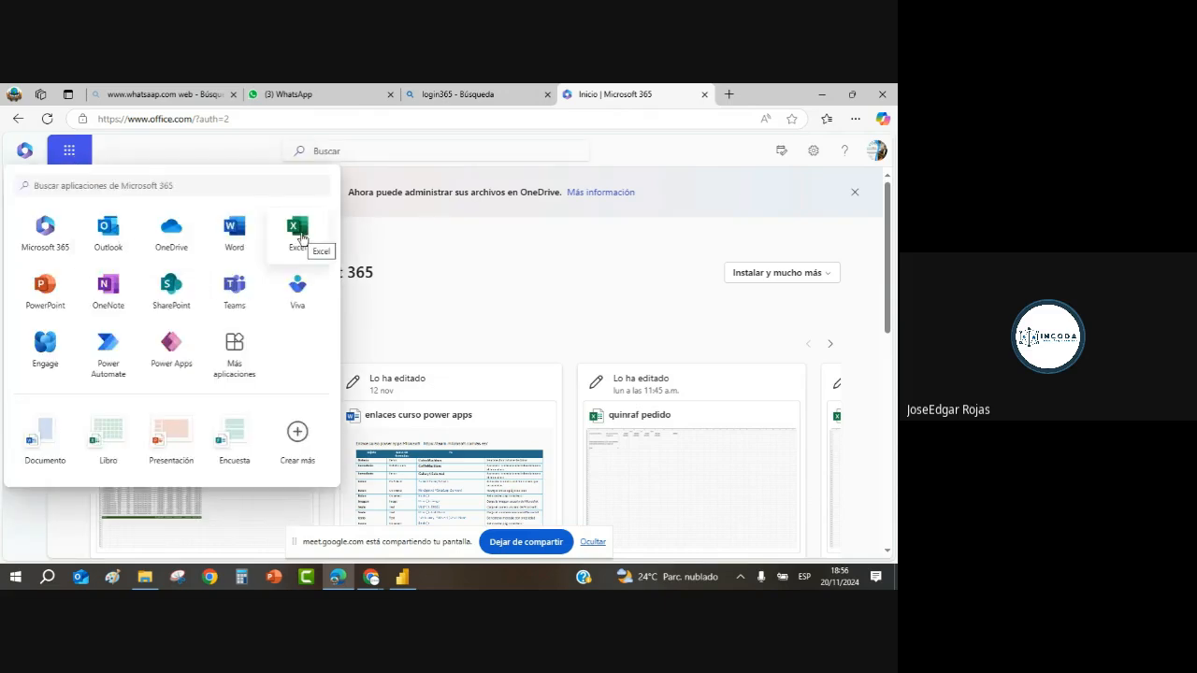
Step: Launch Excel for the web and create blank workbook Libro 11
left_click(300, 239)
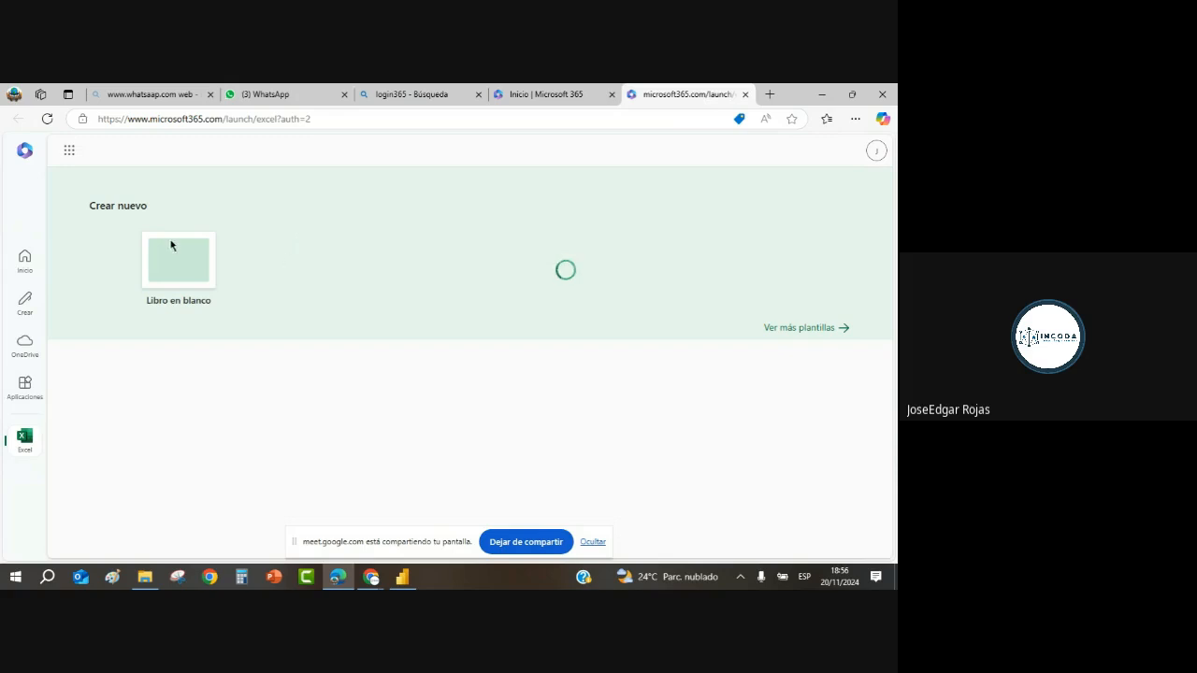
left_click(182, 261)
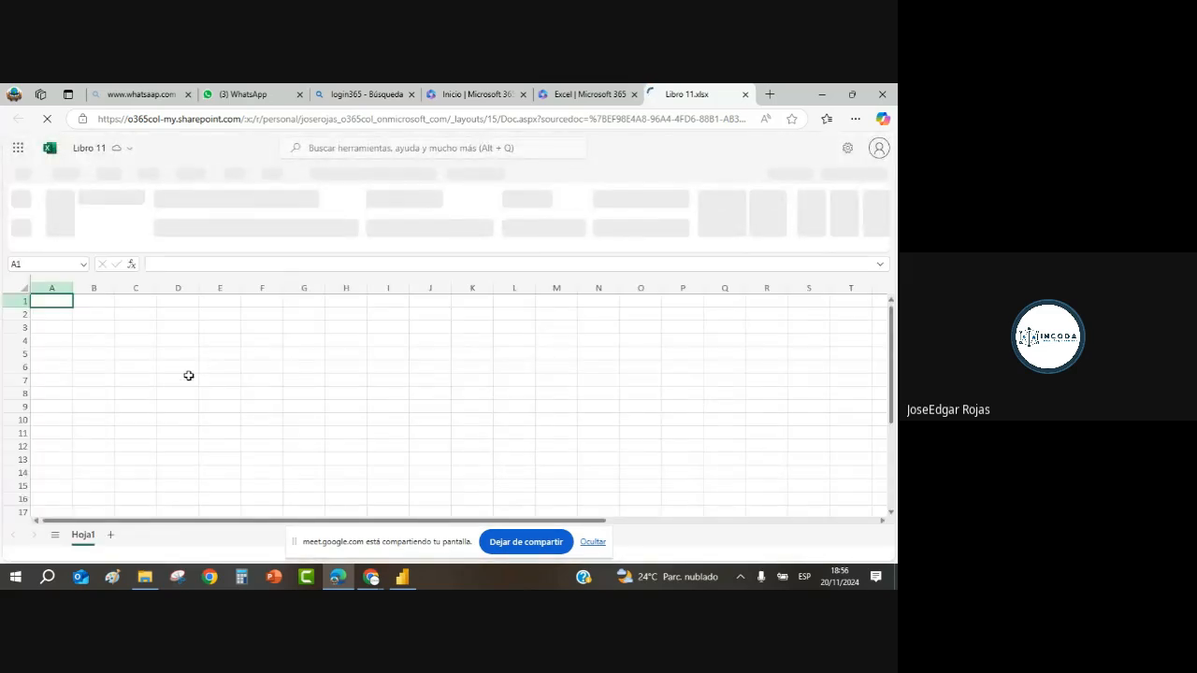
Step: Enter encabezado1 in B2 and fill the series through encabezado6 in G2
left_click(90, 315)
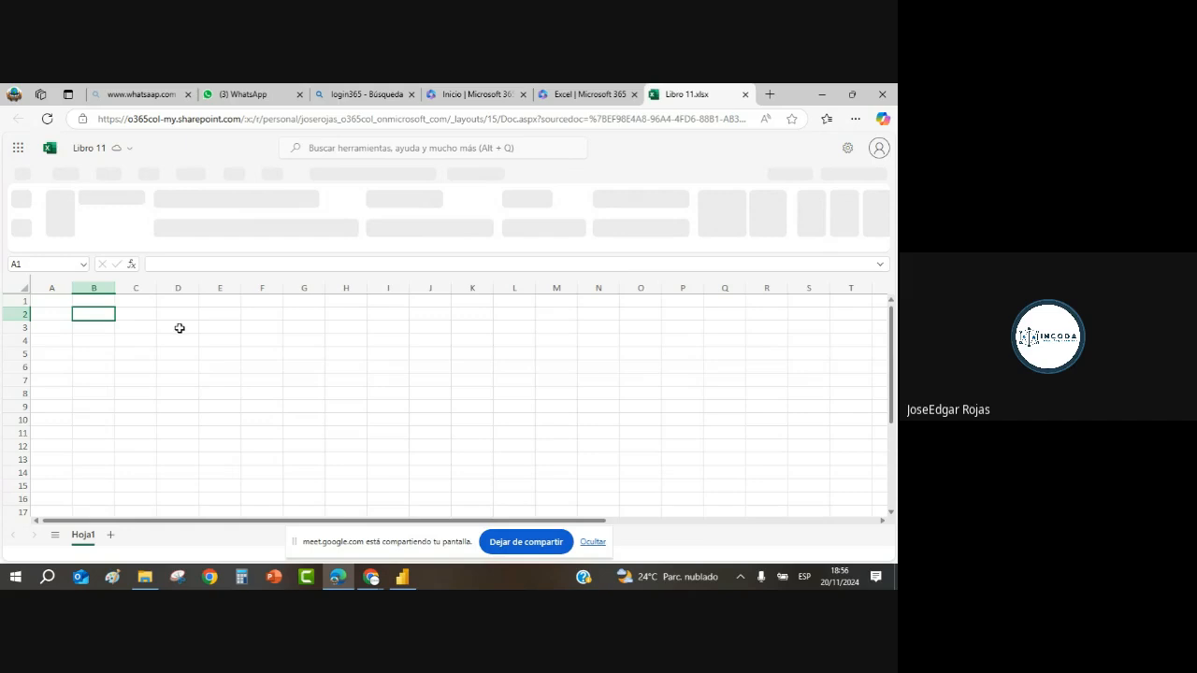
type("encabezad")
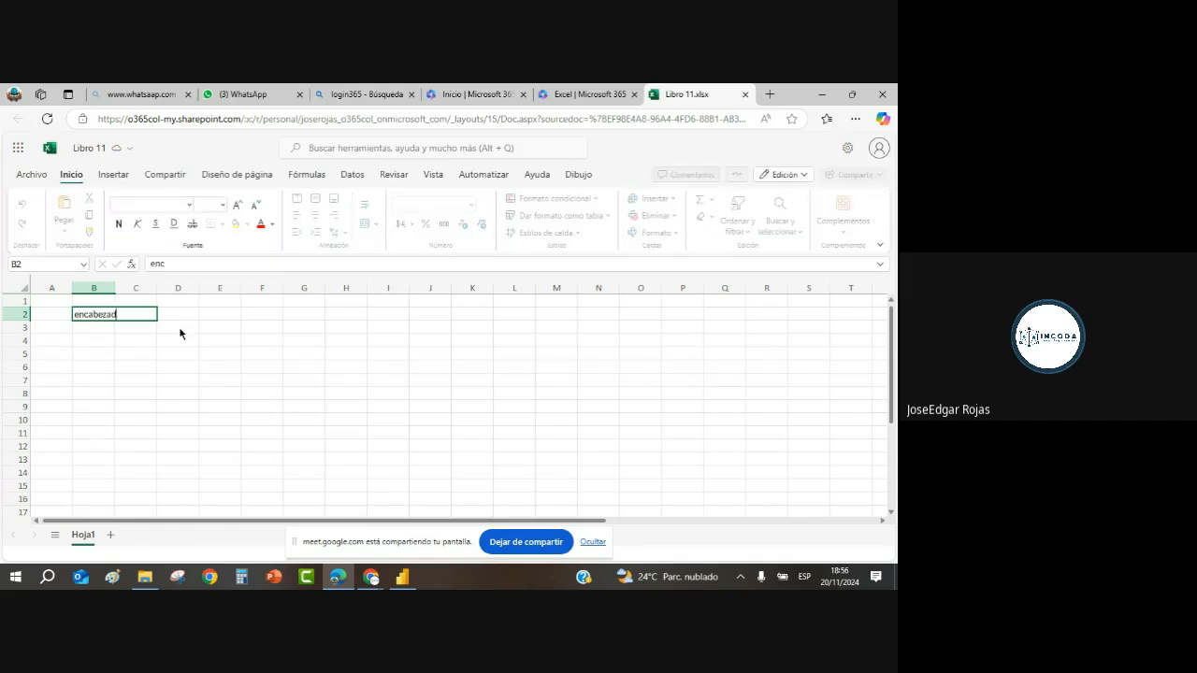
type("o1")
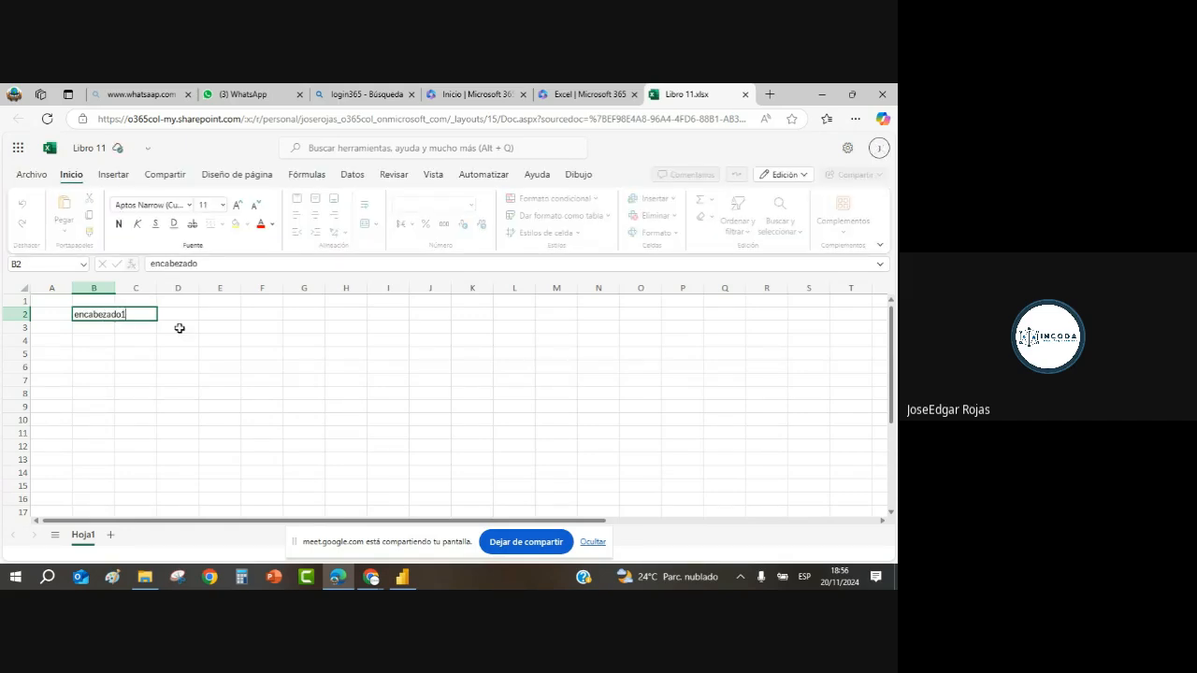
key("Return")
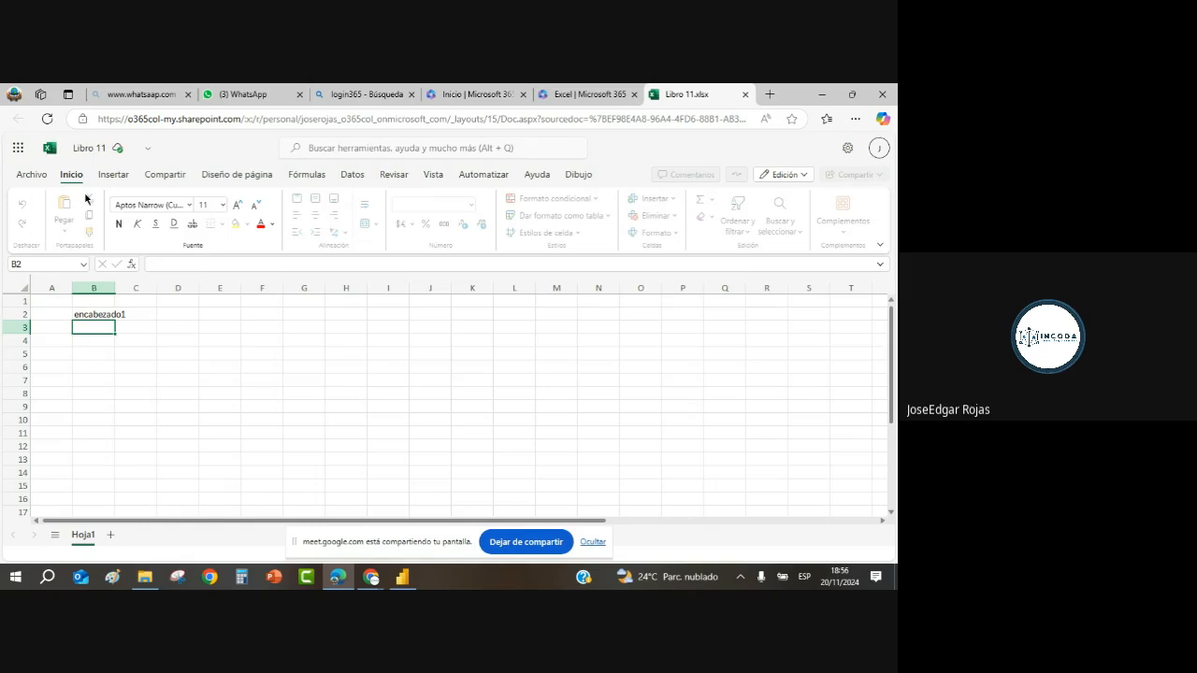
left_click(100, 315)
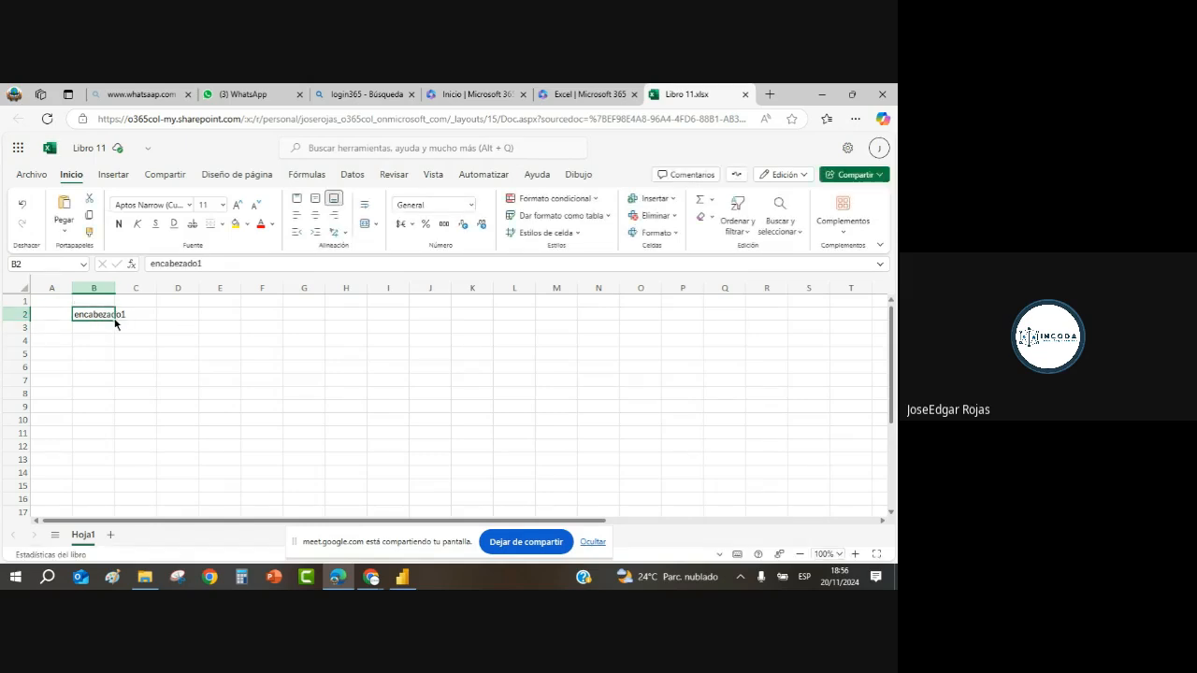
mouse_move(115, 321)
left_mouse_down()
mouse_move(293, 318)
mouse_move(285, 348)
left_mouse_up()
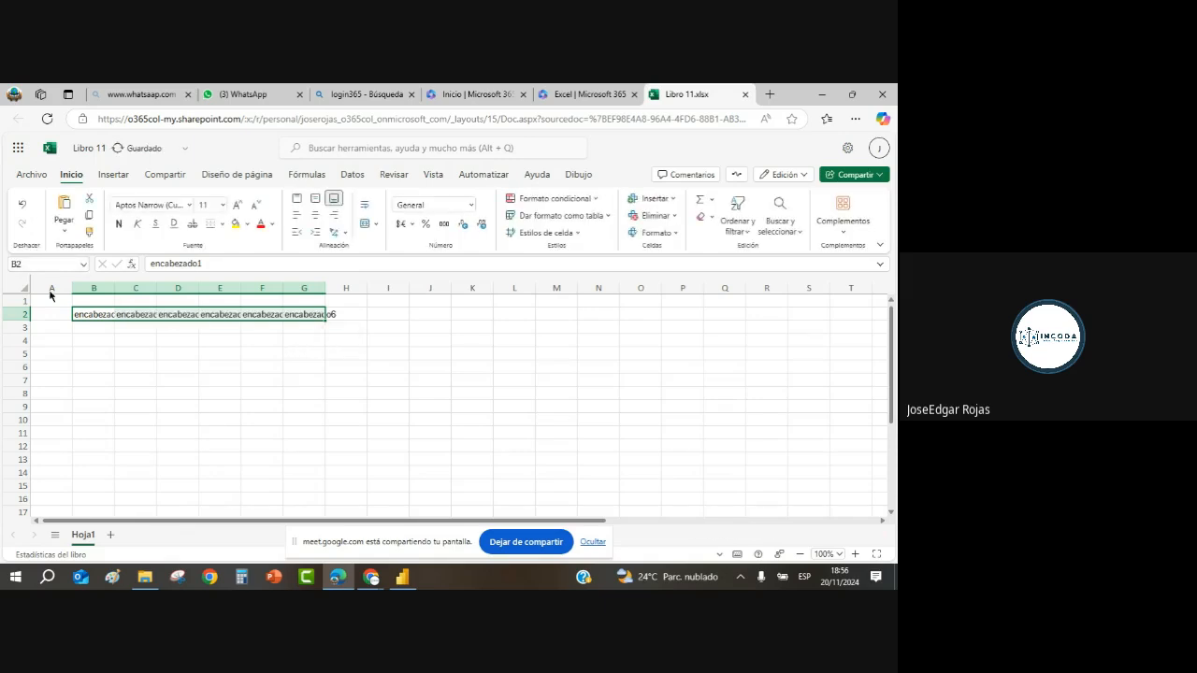
Step: Auto-fit columns B through G to their header widths
left_click_drag(95, 287, 318, 287)
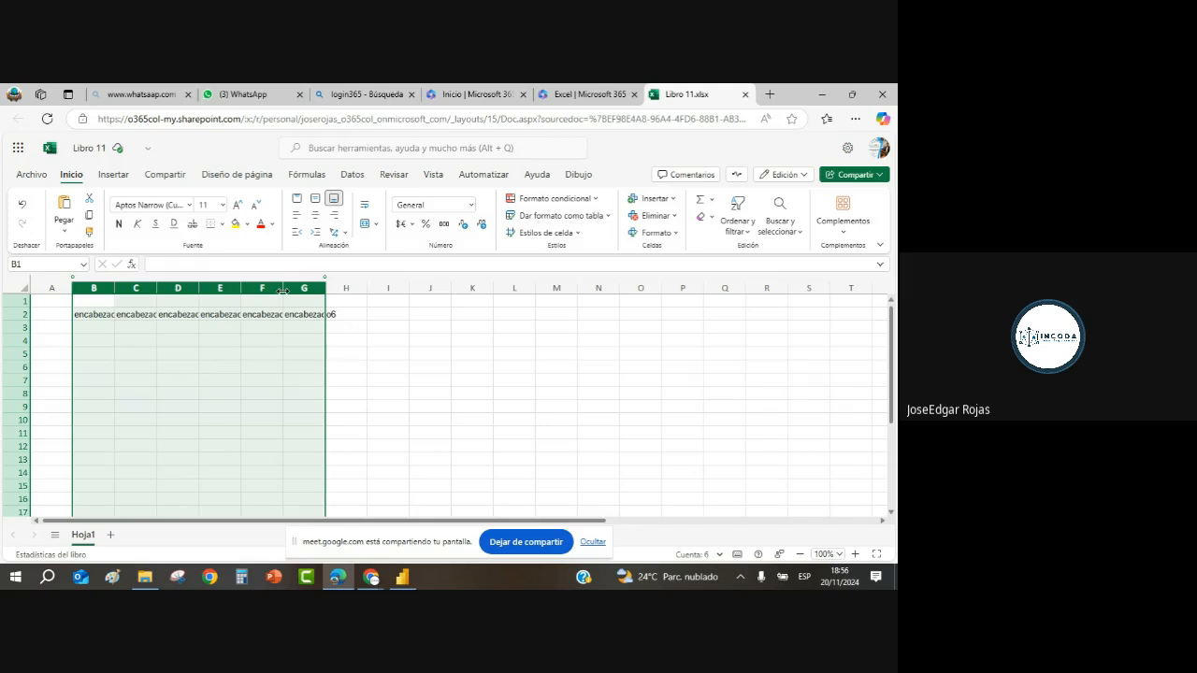
double_click(283, 291)
left_click(293, 355)
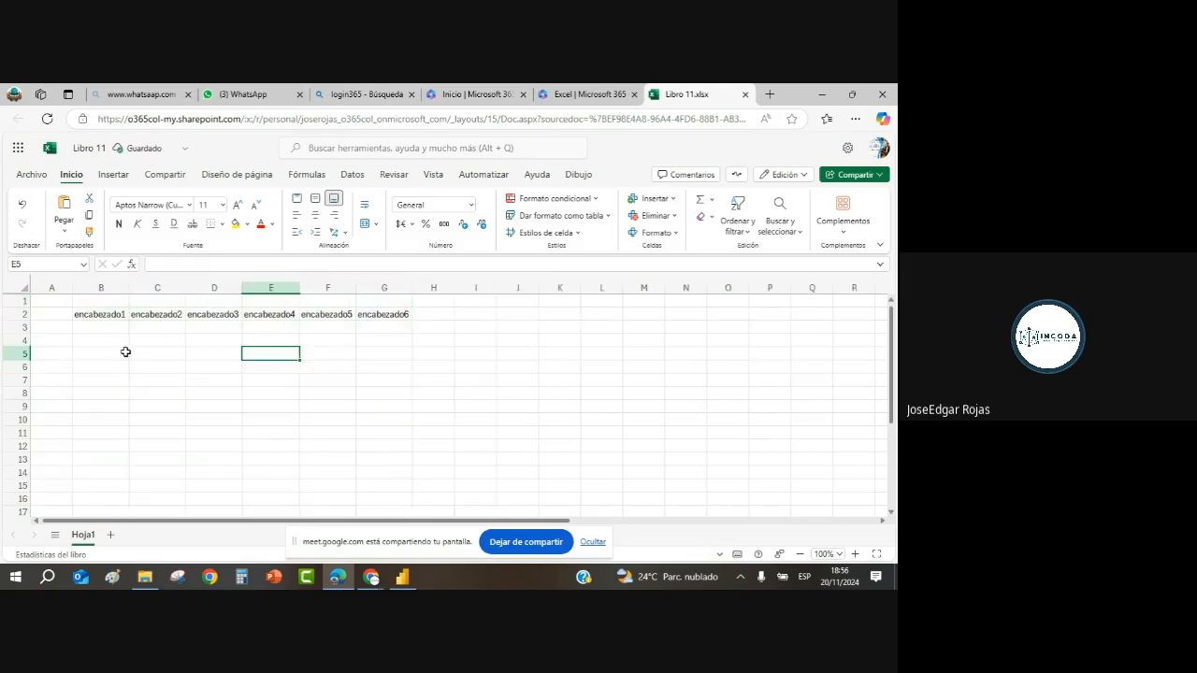
Step: Apply Todos los bordes to the range B2:G14
left_click_drag(93, 315, 386, 477)
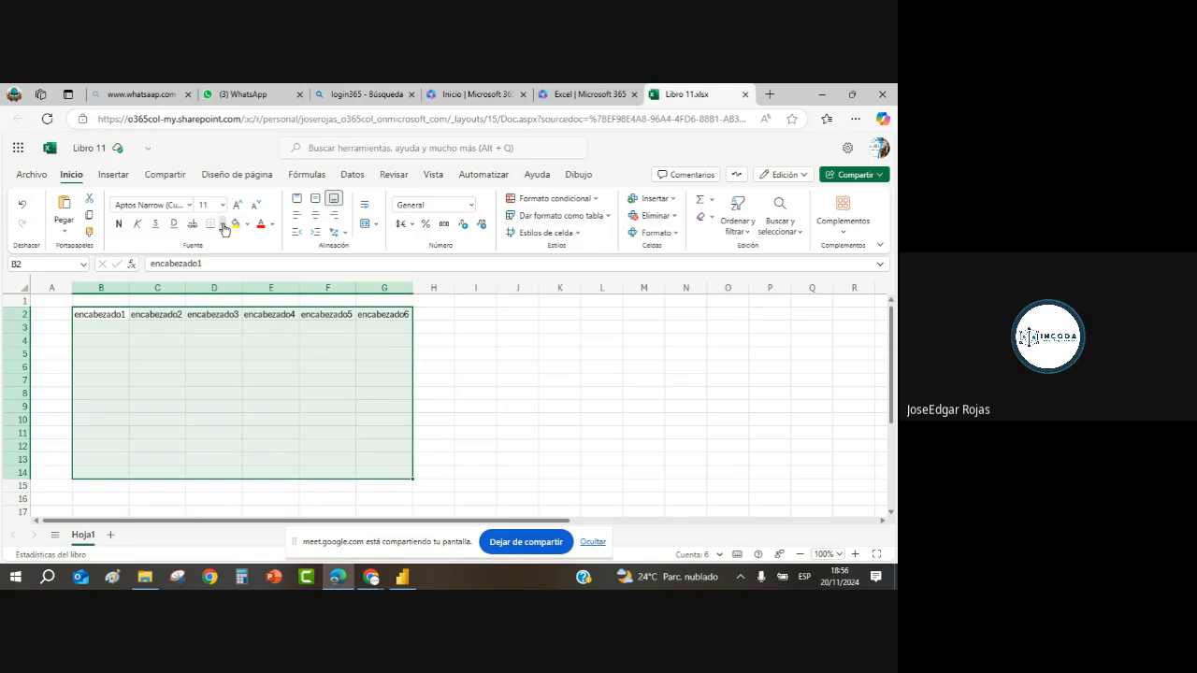
left_click(222, 225)
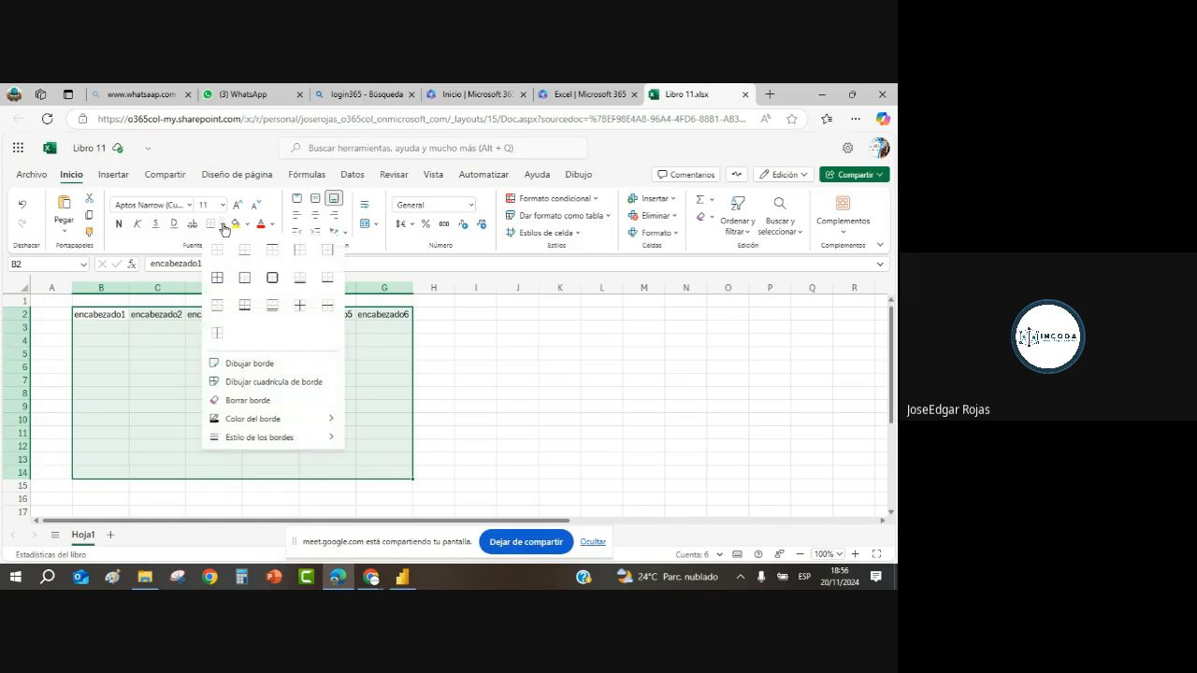
left_click(218, 277)
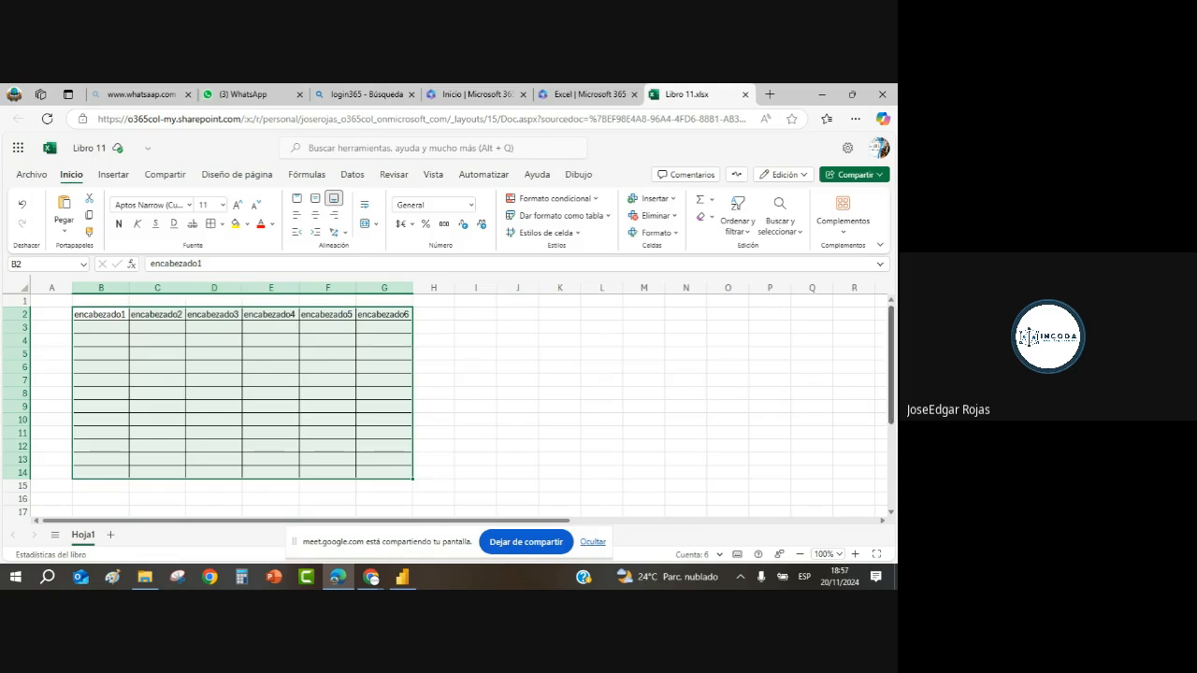
scroll(892, 367, "down", 4)
scroll(889, 368, "up", 4)
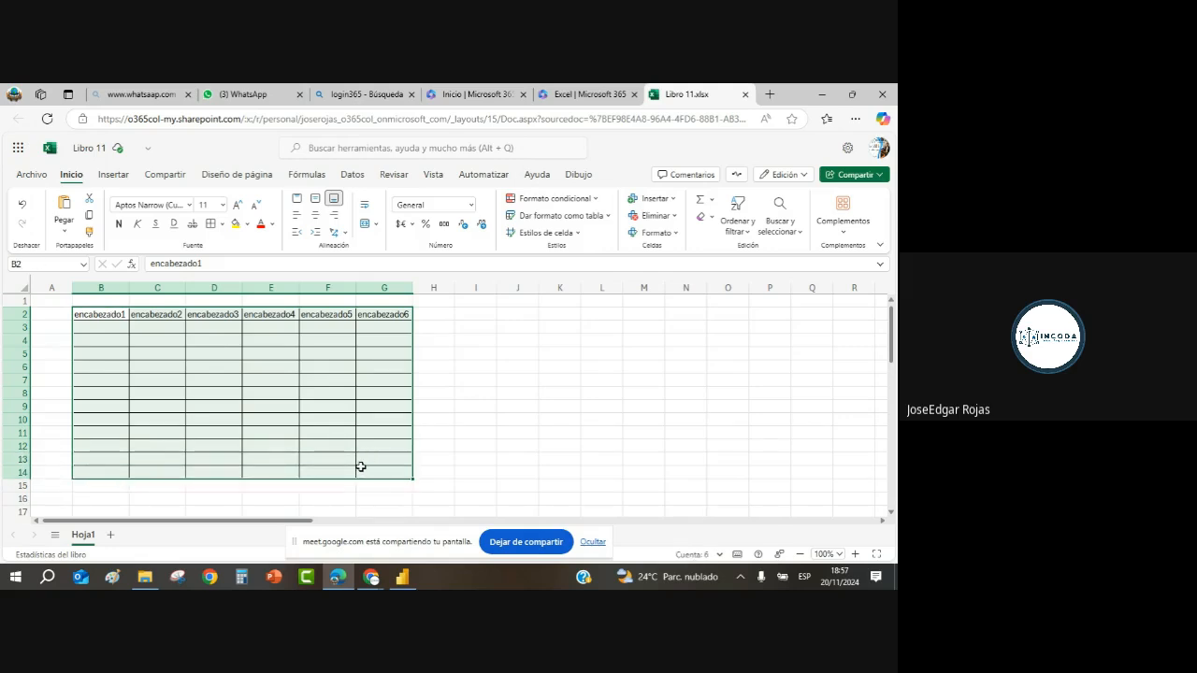
Step: Copy the bordered table B2:G14 and paste a duplicate starting at B18
key("ctrl+c")
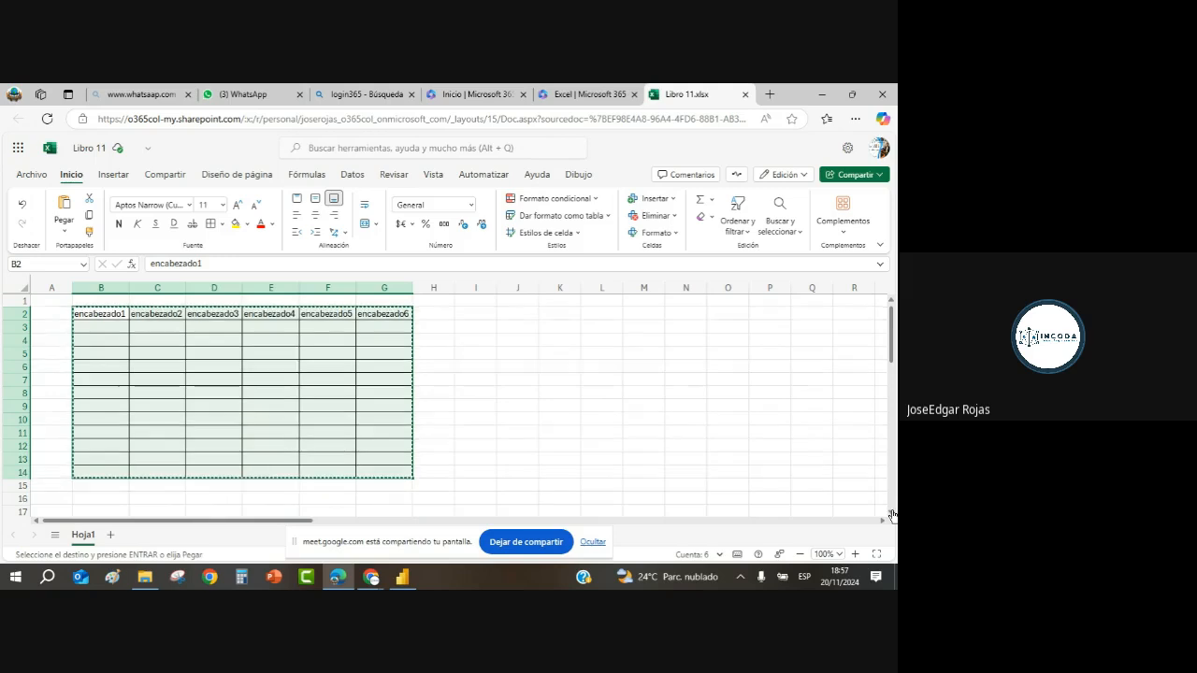
scroll(97, 403, "down", 4)
left_click(97, 395)
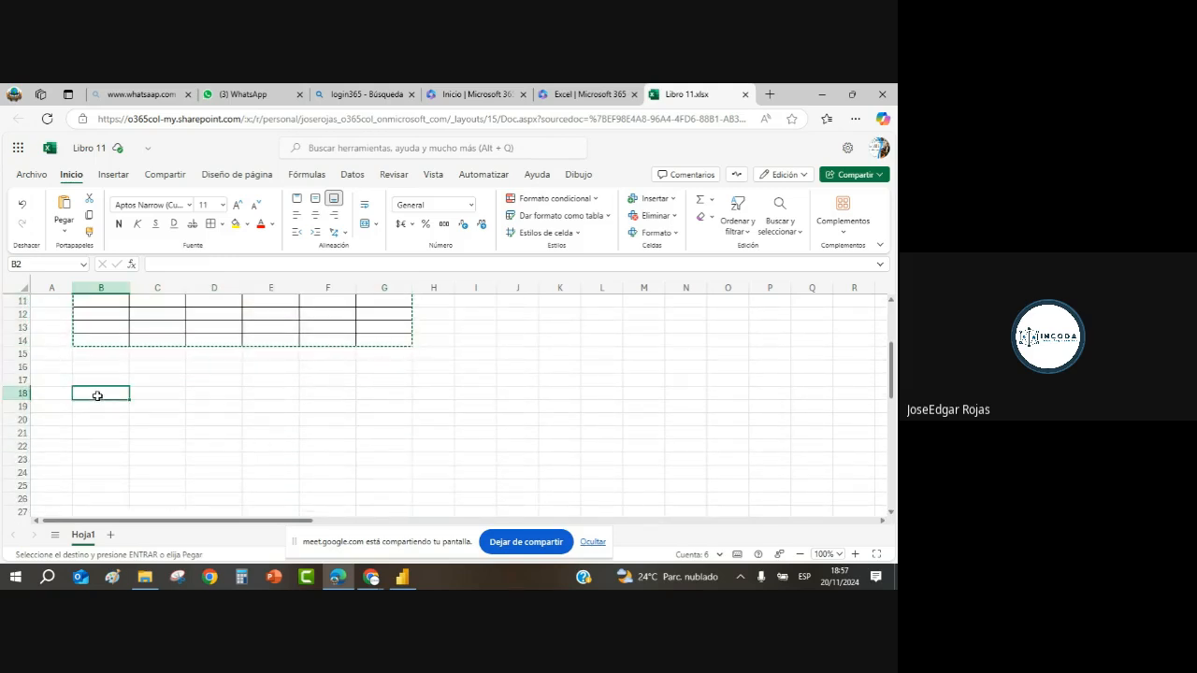
key("ctrl+v")
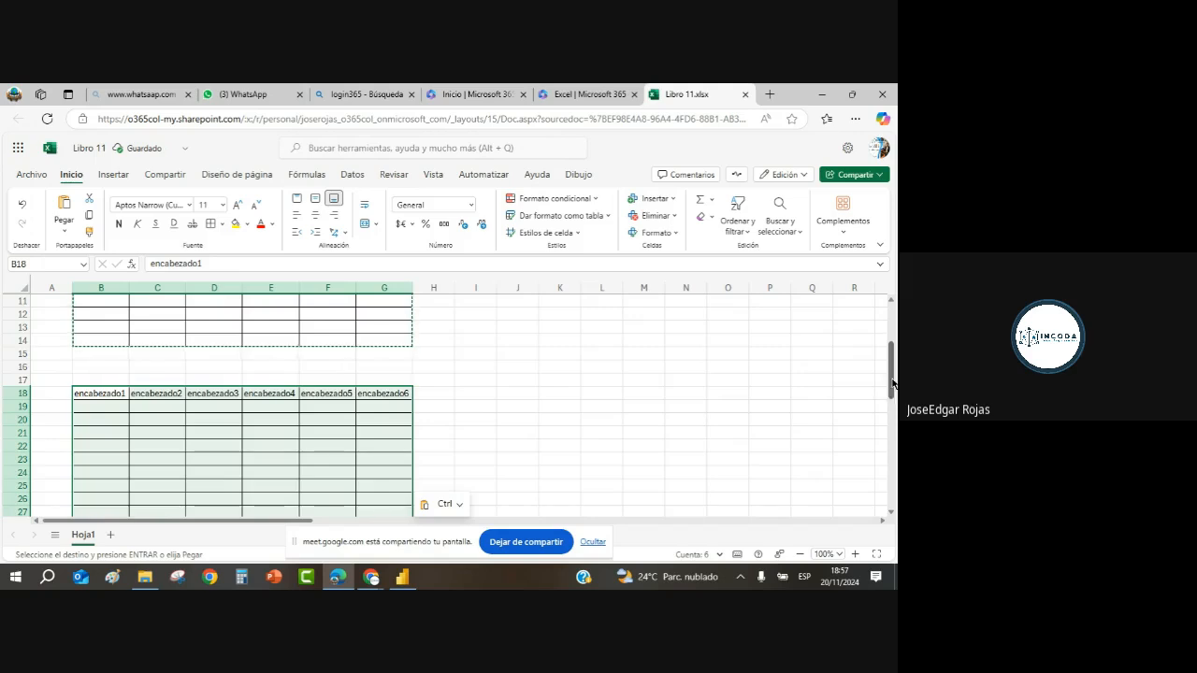
scroll(892, 383, "down", 2)
left_click(439, 329)
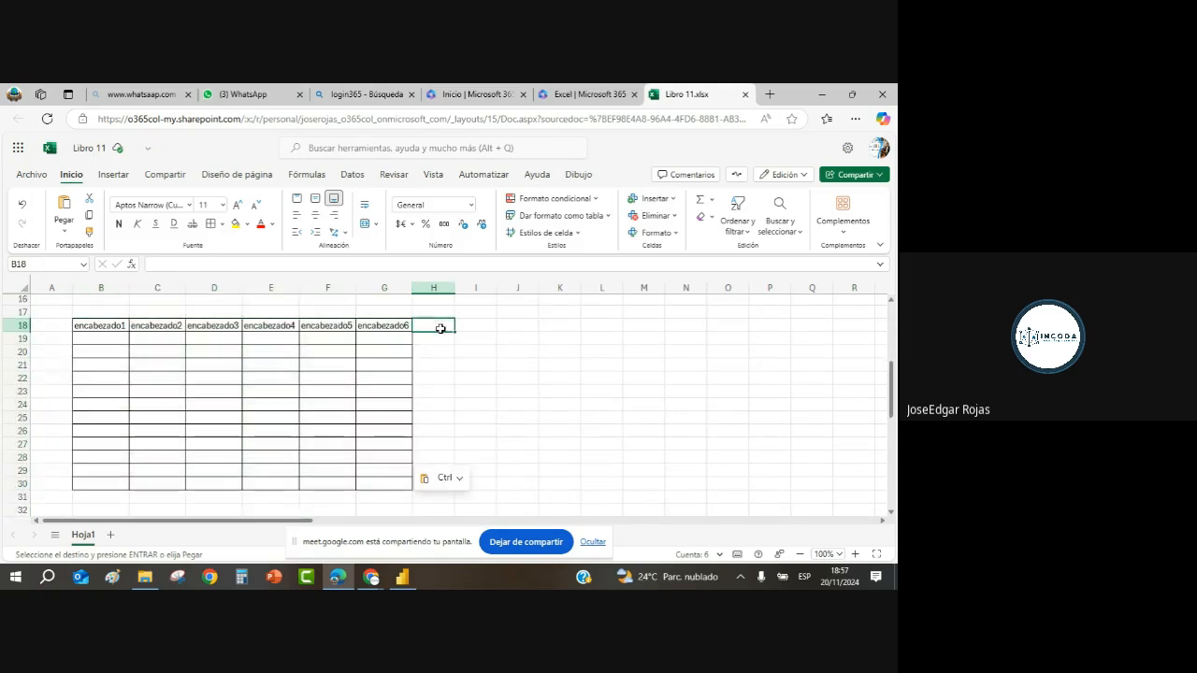
Step: Delete row 18 to remove the duplicate's repeated header row
left_click(21, 325)
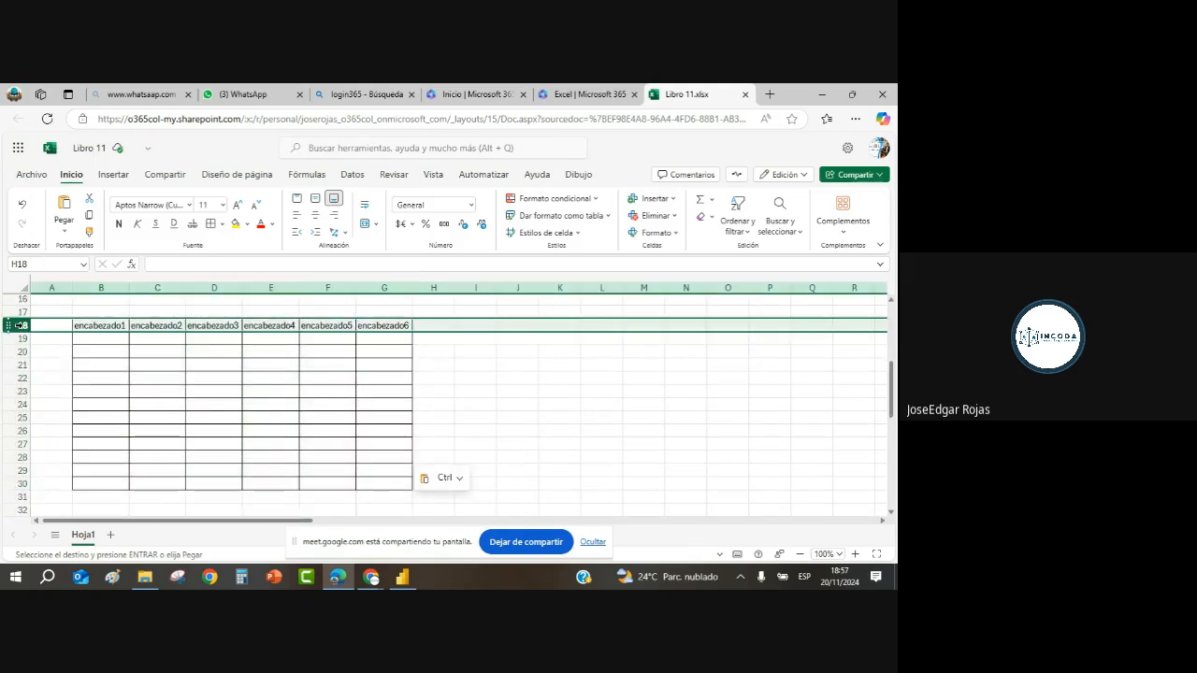
right_click(21, 324)
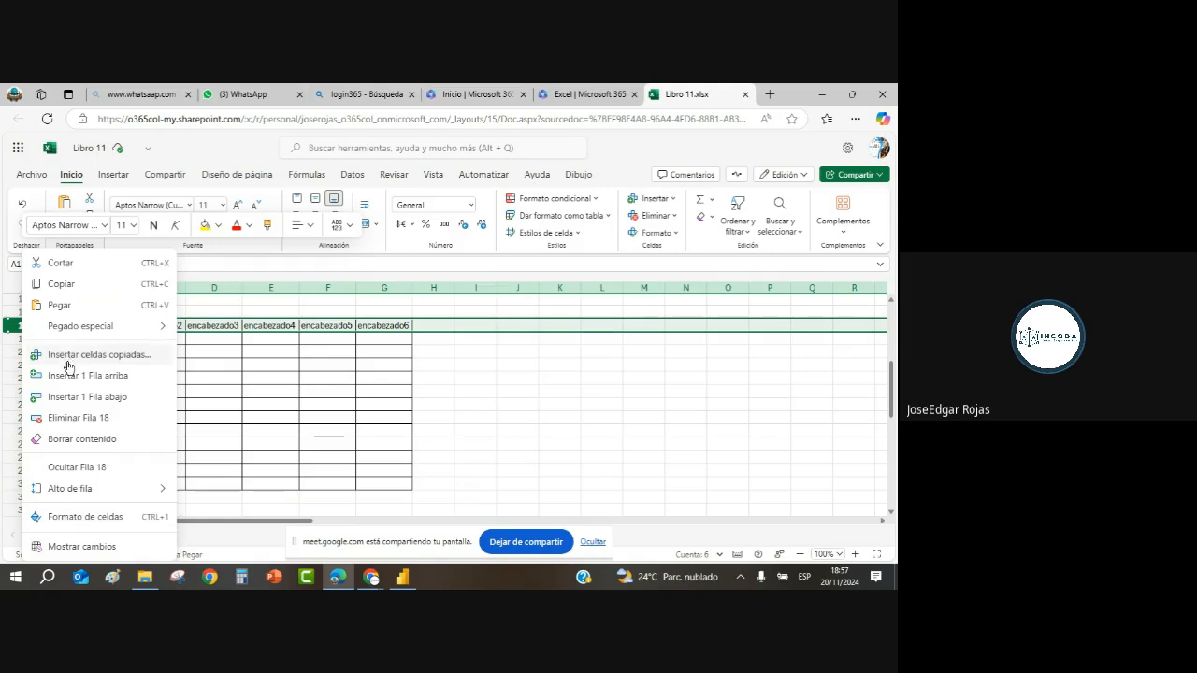
left_click(109, 418)
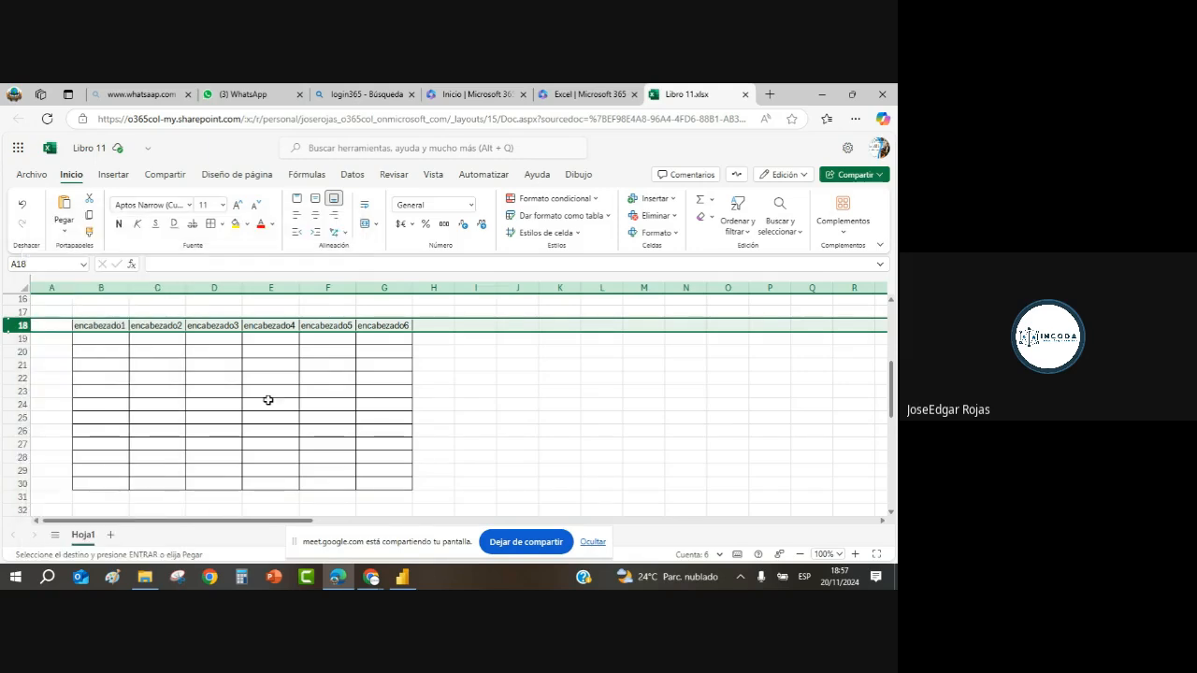
left_click_drag(480, 390, 498, 384)
left_click(462, 377)
left_click(505, 325)
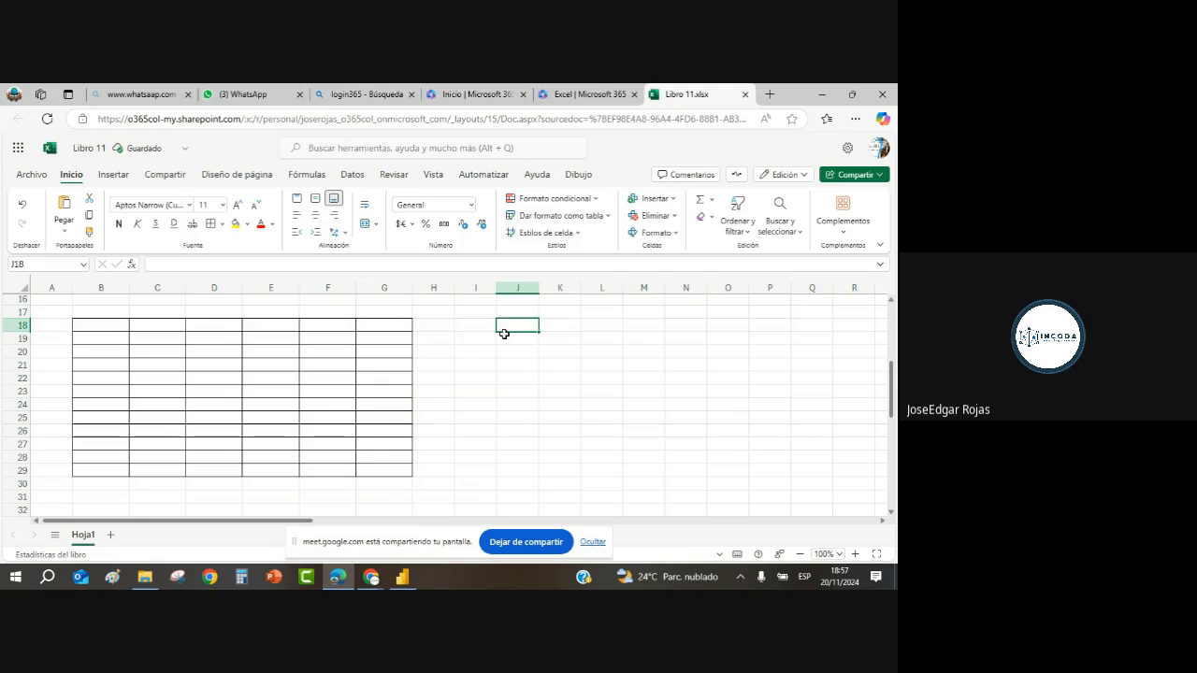
left_click(504, 335)
scroll(653, 361, "up", 2)
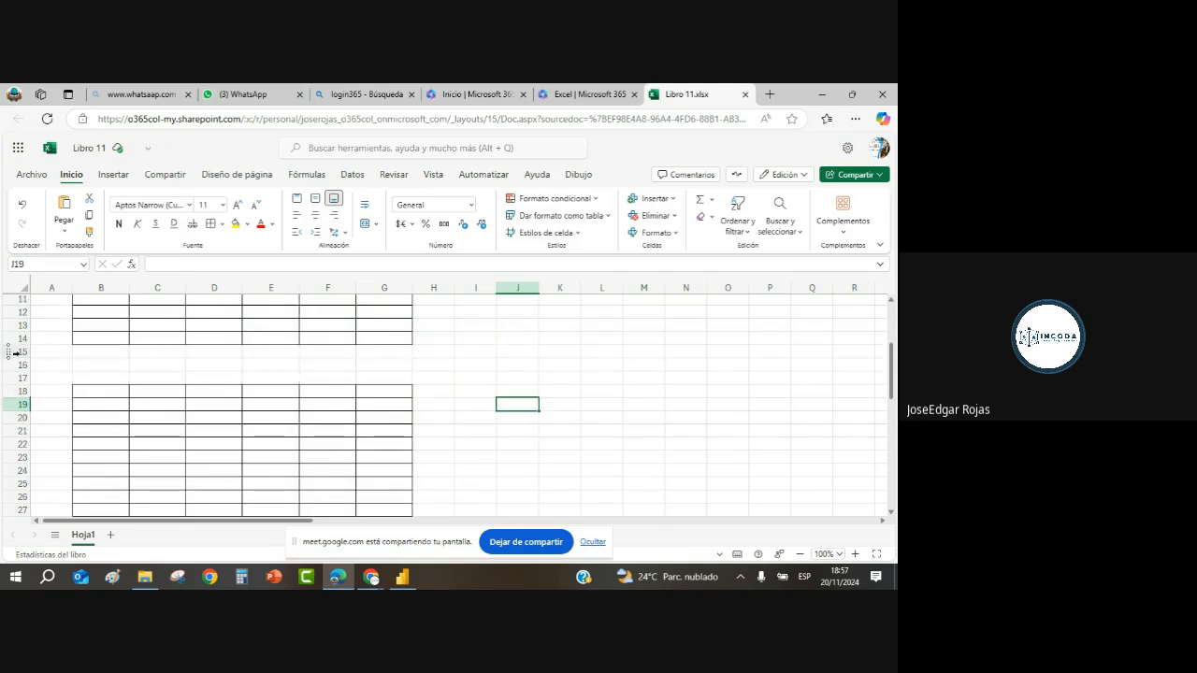
Step: Delete empty rows 15–17 with Eliminar Filas so the second bordered grid sits beneath the first
left_click_drag(15, 353, 28, 372)
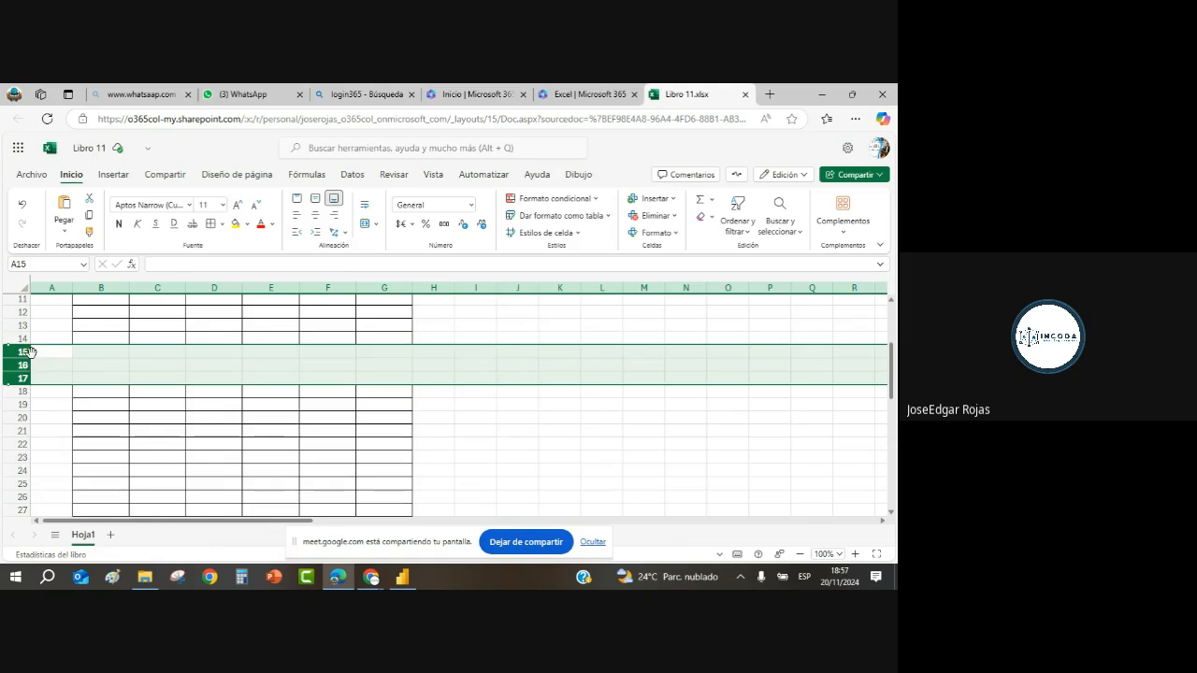
right_click(21, 353)
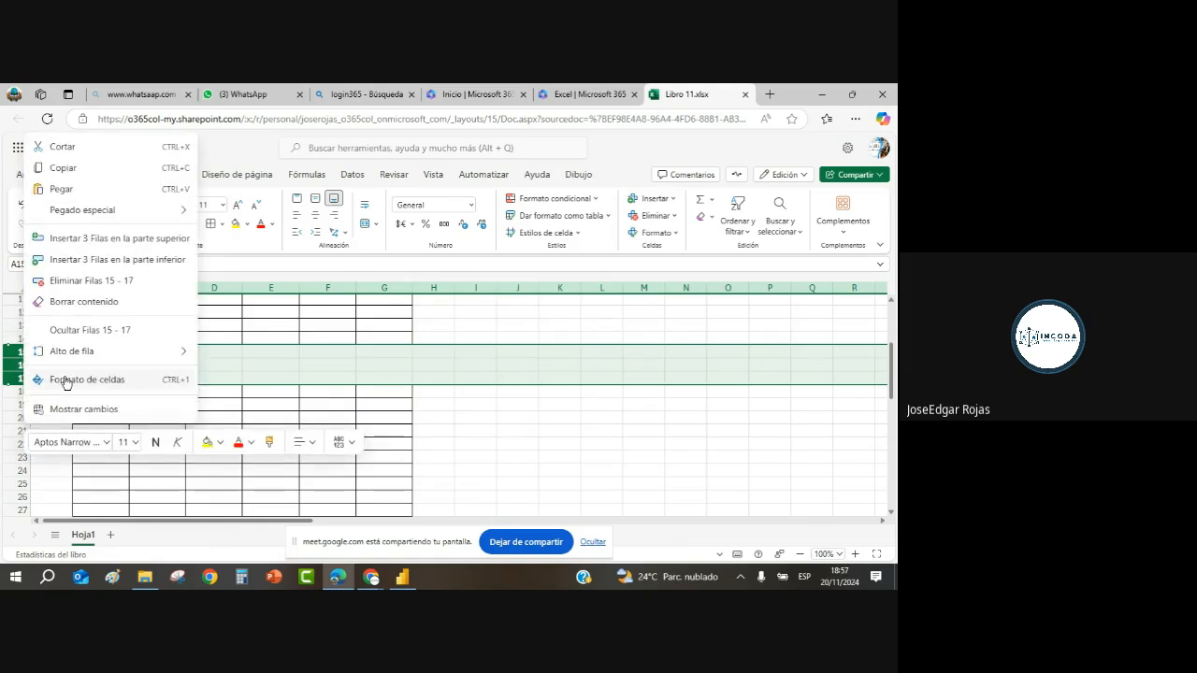
left_click(81, 300)
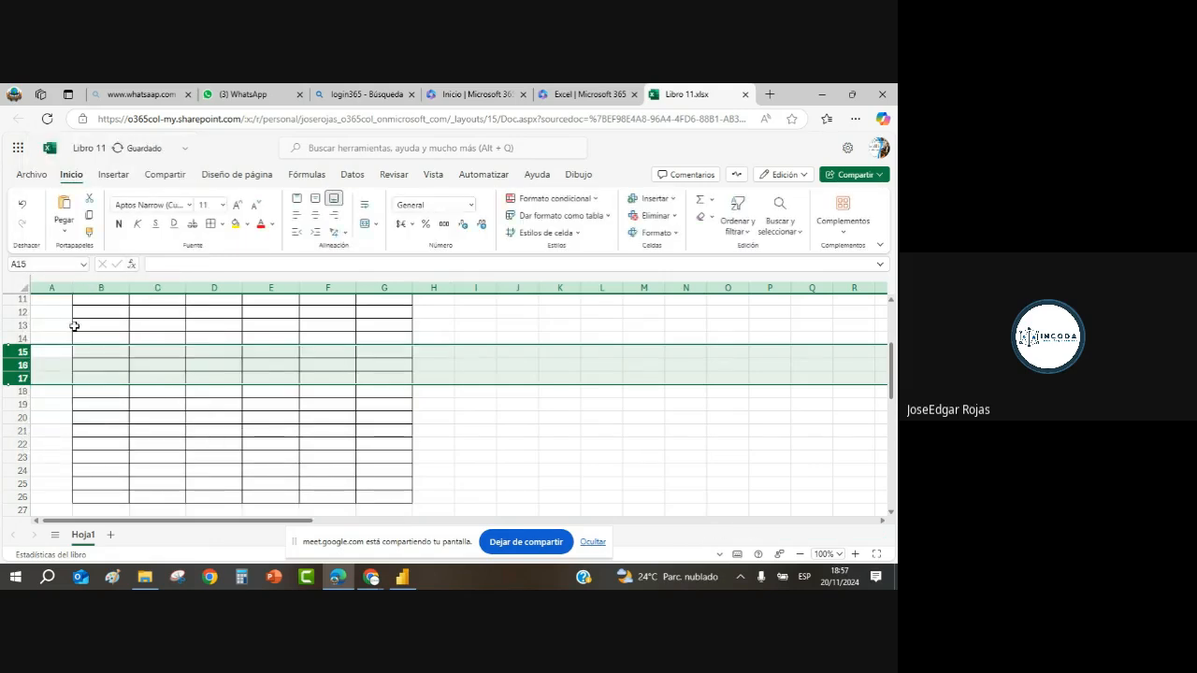
left_click(433, 402)
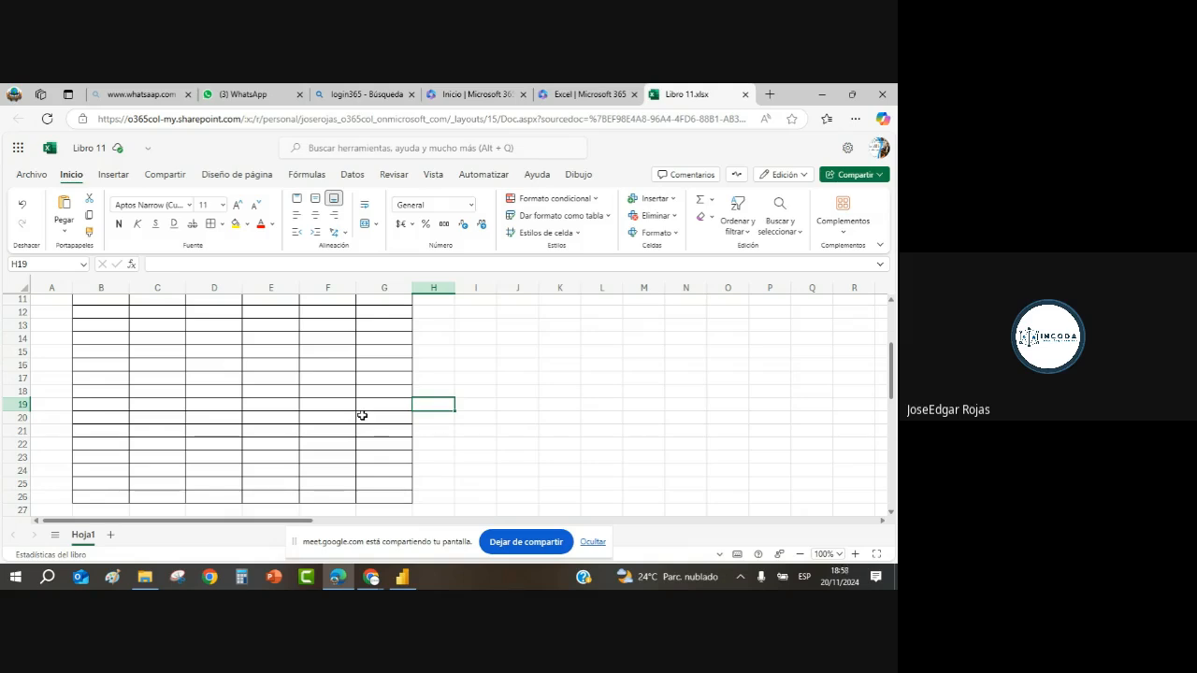
key("Down")
key("Down")
key("Down")
key("Down")
key("Down")
key("Down")
key("Down")
key("Down")
key("Down")
key("Down")
key("Down")
key("Down")
key("Down")
key("Down")
key("Down")
key("Down")
key("Down")
key("Down")
key("Down")
key("Down")
key("Down")
key("Down")
key("Down")
key("Down")
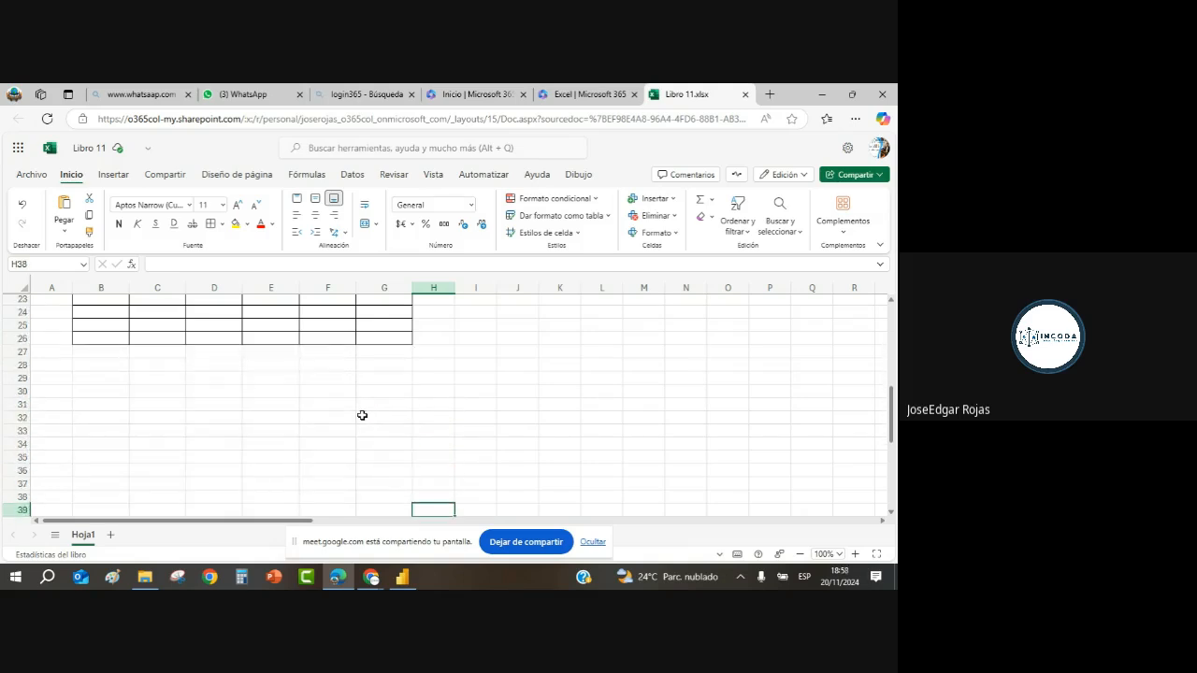
key("Left")
key("Left")
key("Left")
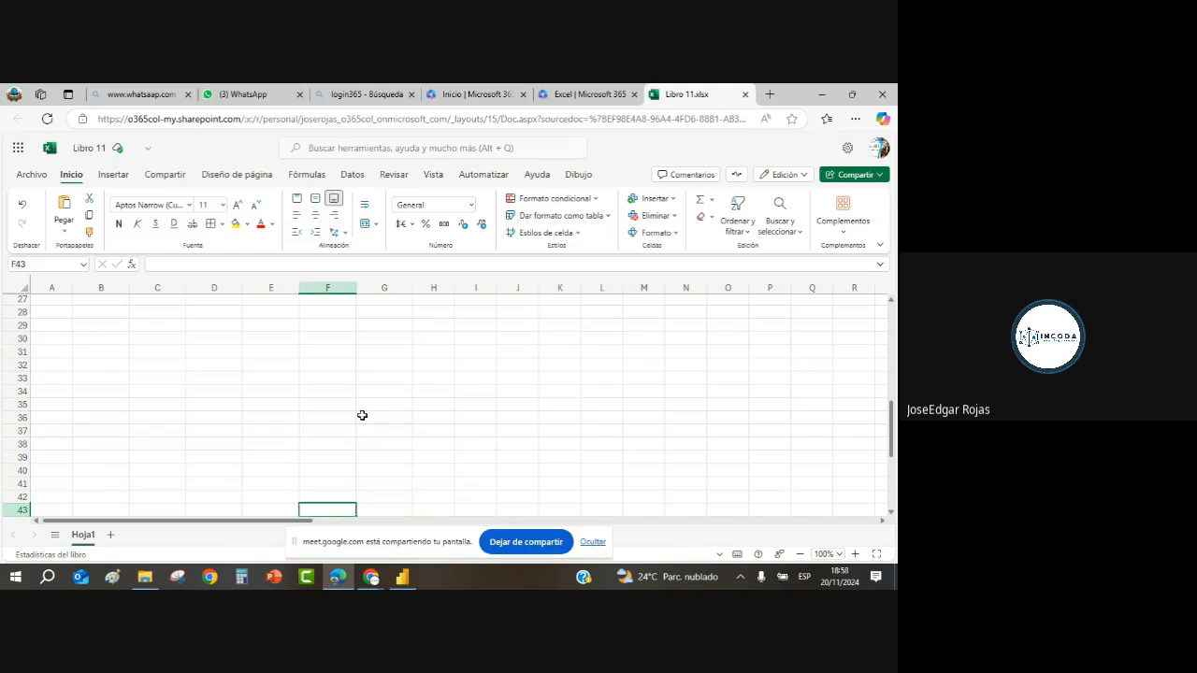
key("Up")
key("Up")
key("ctrl+Up")
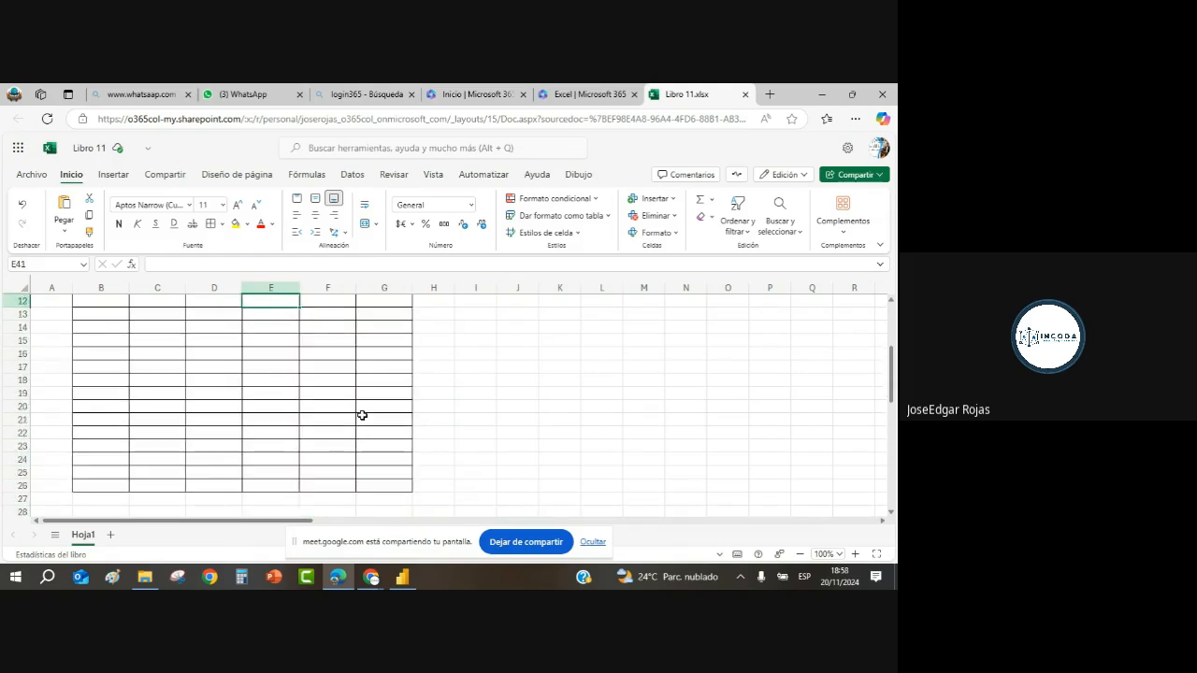
key("Down")
key("Down")
key("Down")
key("Down")
key("Down")
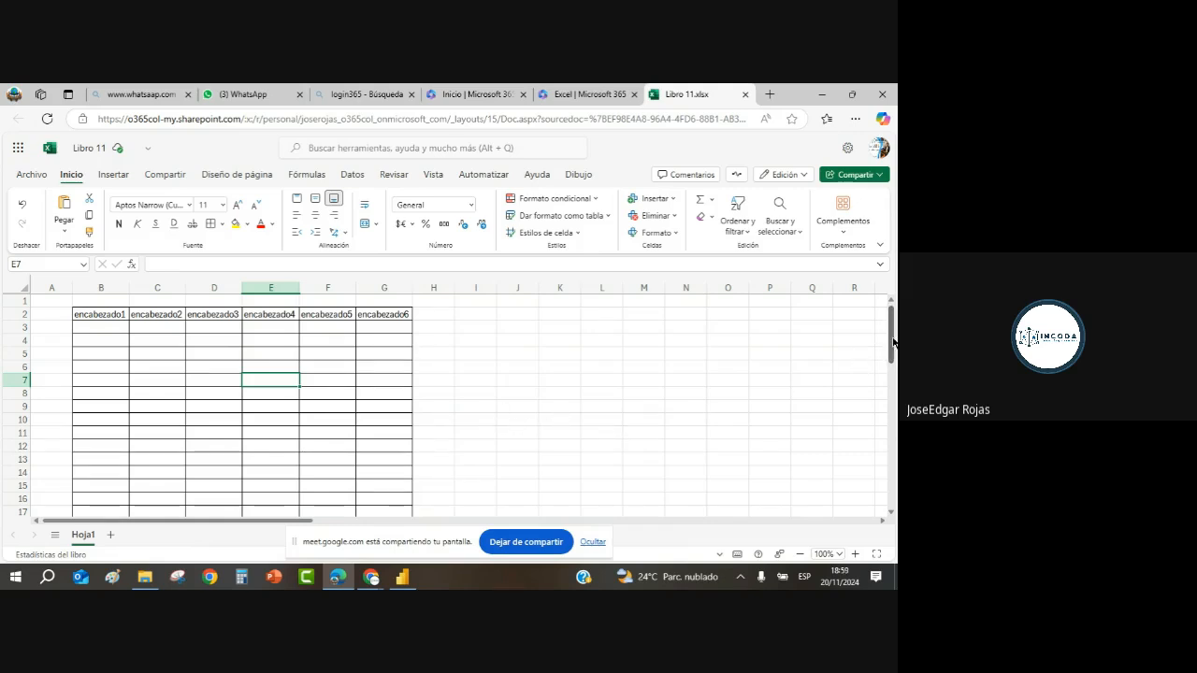
scroll(892, 346, "down", 1)
left_click_drag(896, 347, 891, 405)
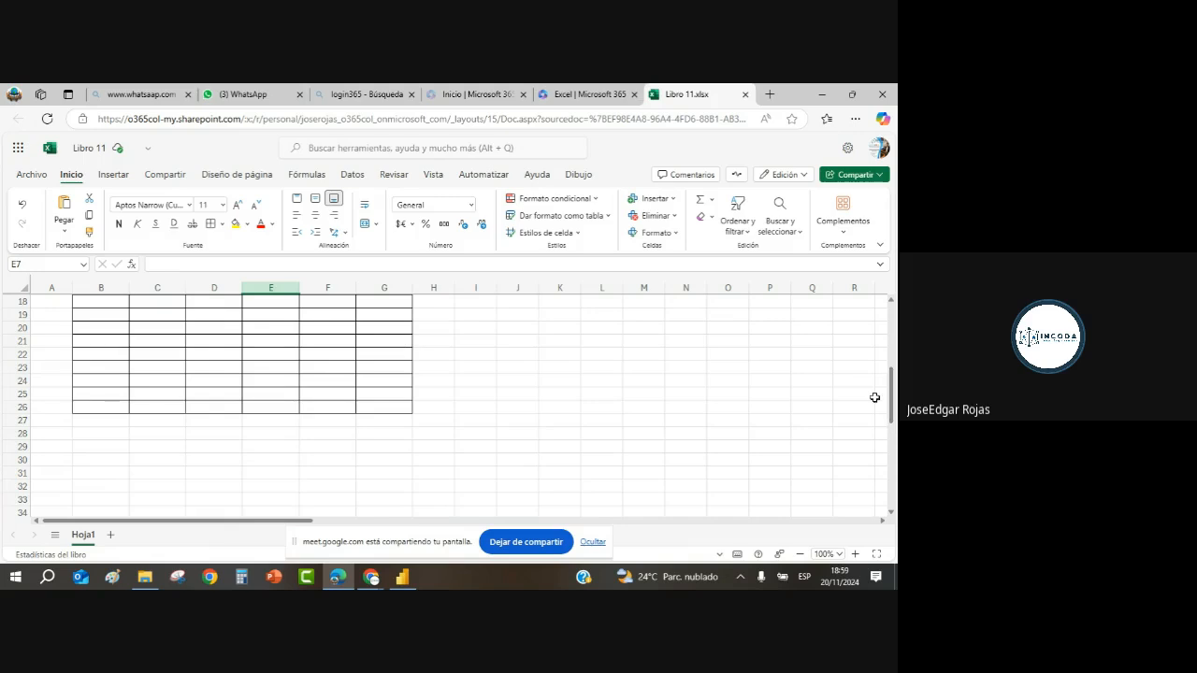
left_click(105, 422)
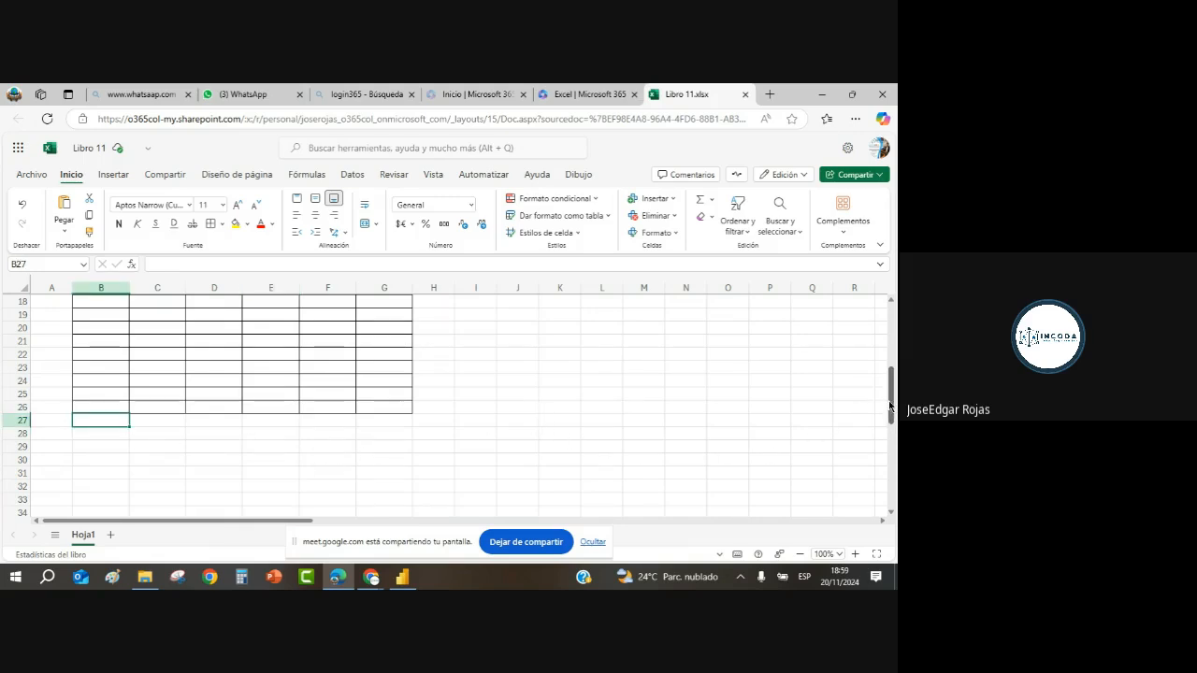
mouse_move(893, 405)
left_mouse_down()
mouse_move(892, 333)
mouse_move(892, 404)
left_mouse_up()
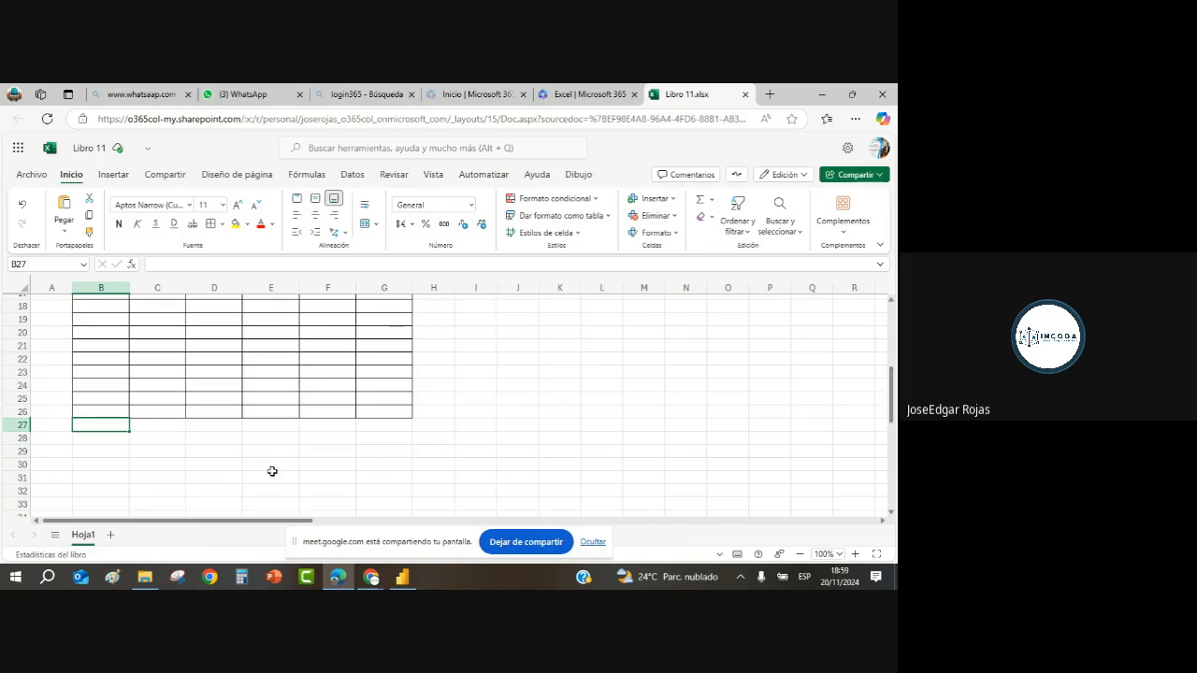
left_click_drag(103, 425, 369, 504)
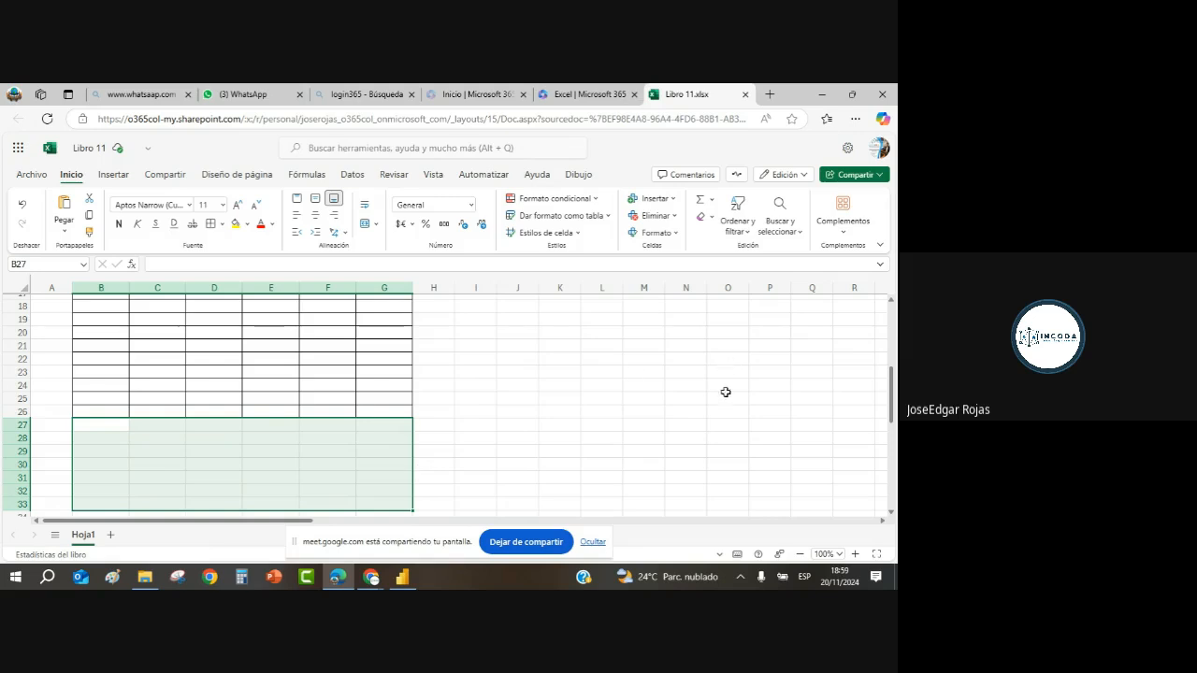
scroll(891, 307, "up", 6)
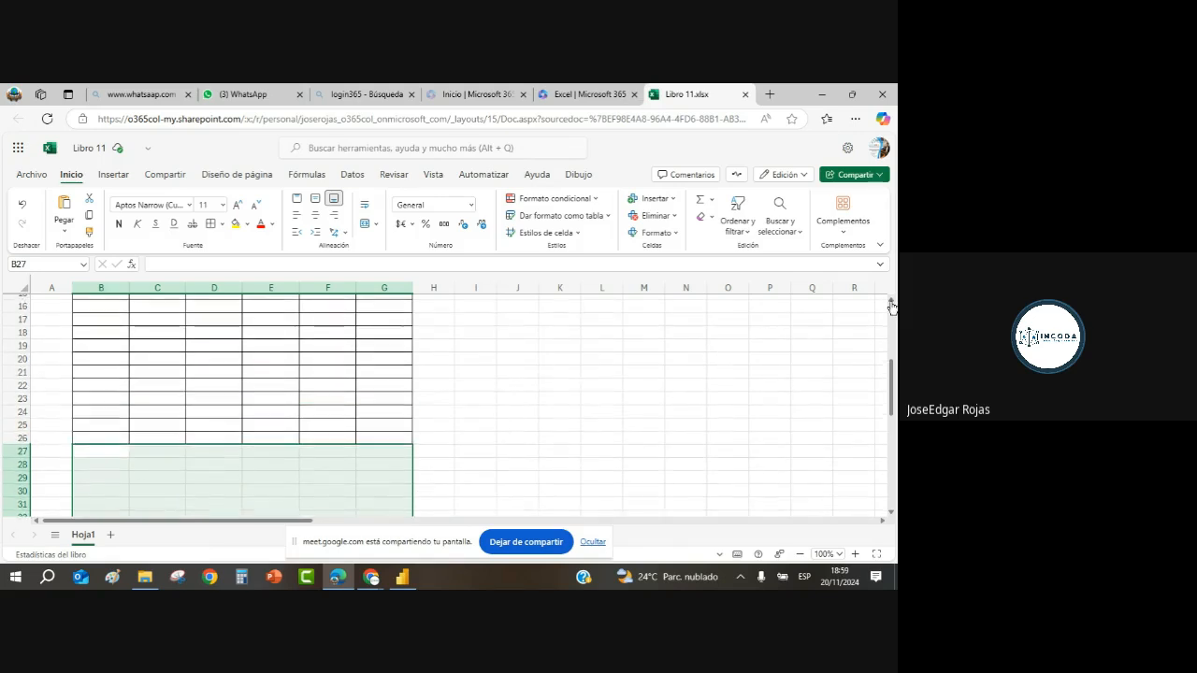
left_click(434, 317)
left_click(477, 315)
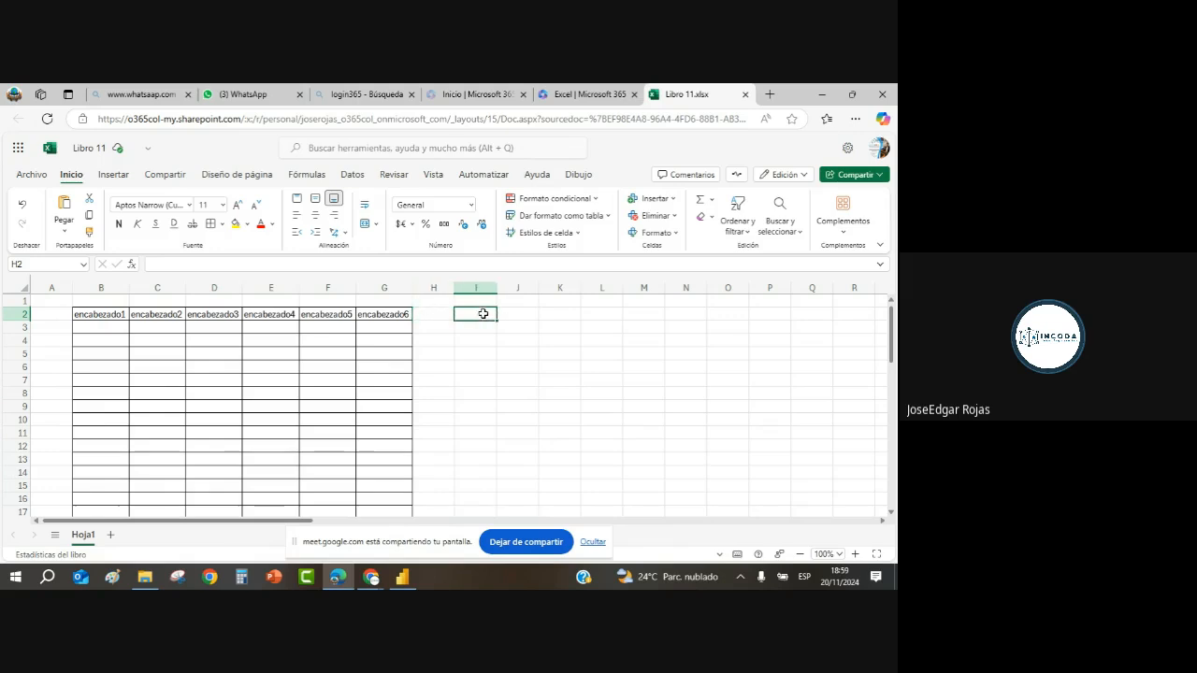
left_click(509, 316)
left_click(563, 317)
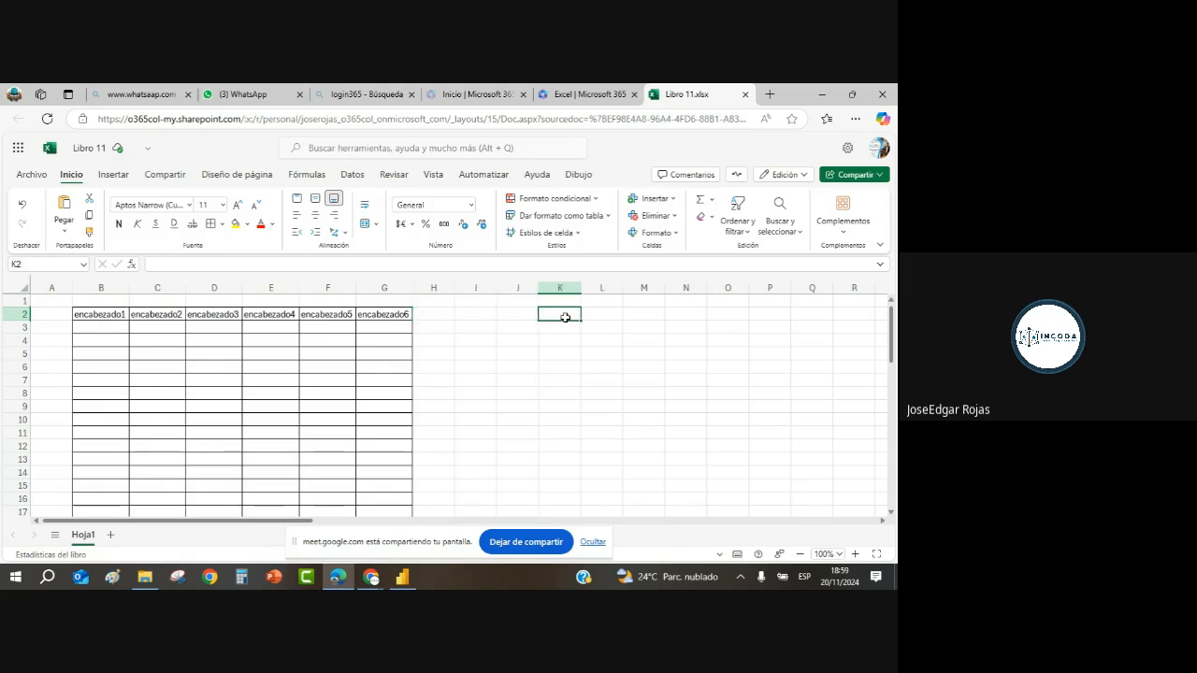
left_click(397, 317)
left_click(433, 316)
left_click(481, 316)
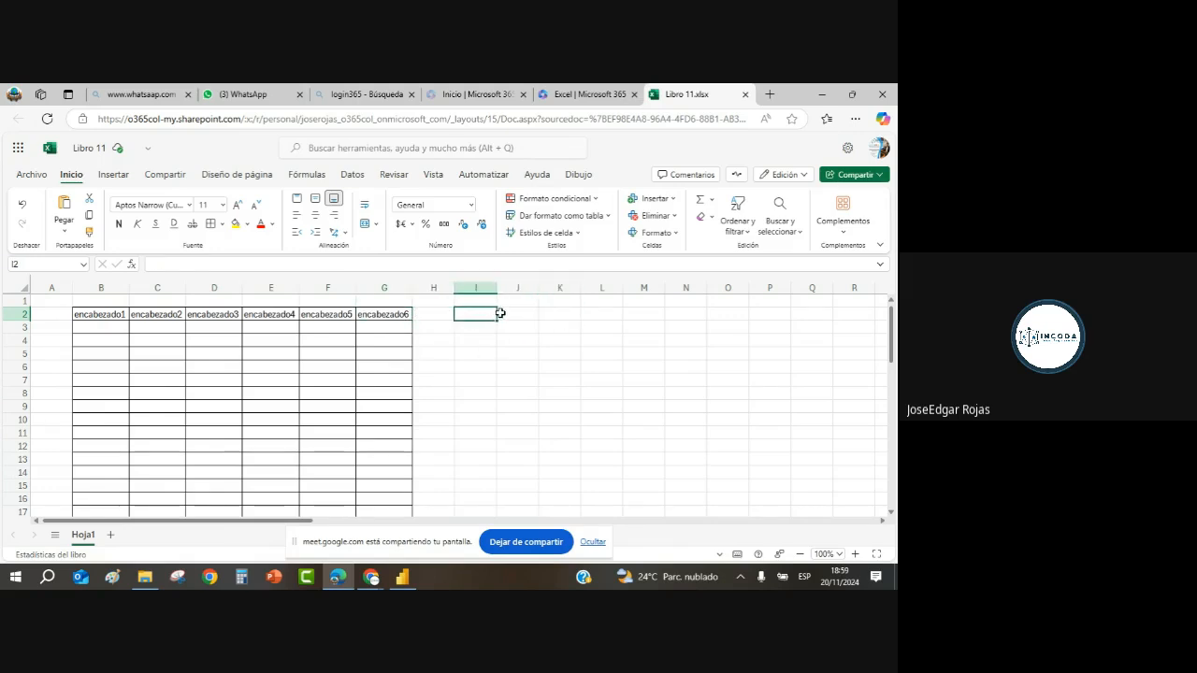
left_click(502, 315)
left_click(424, 318)
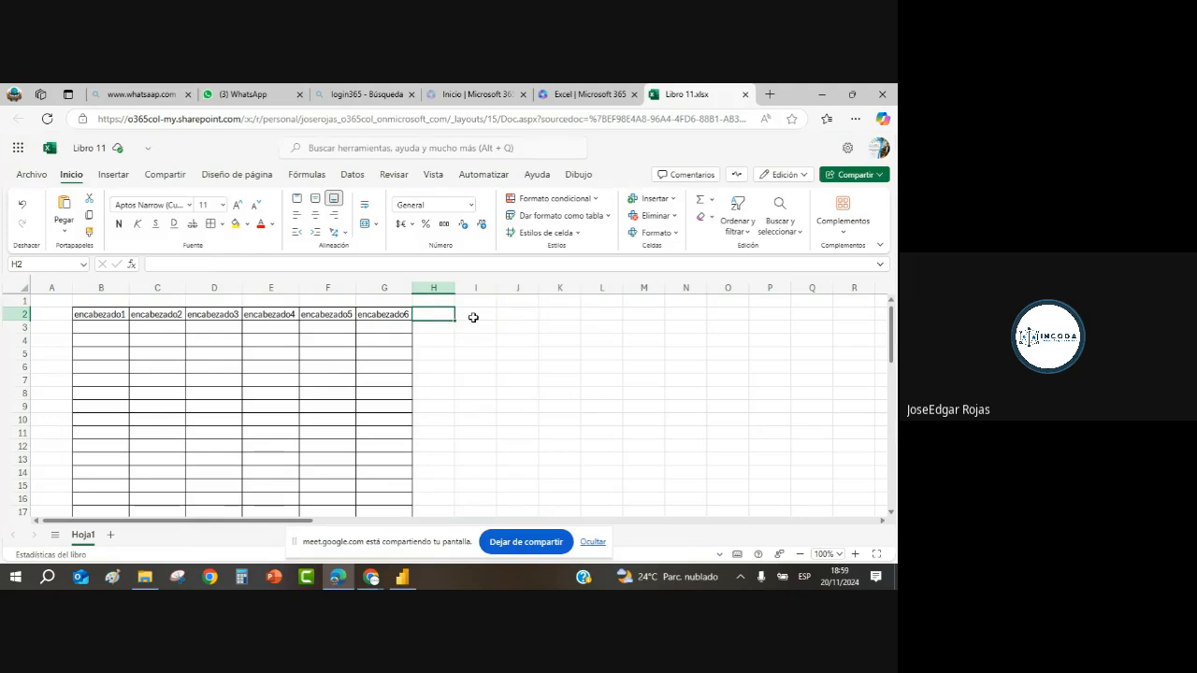
left_click(464, 319)
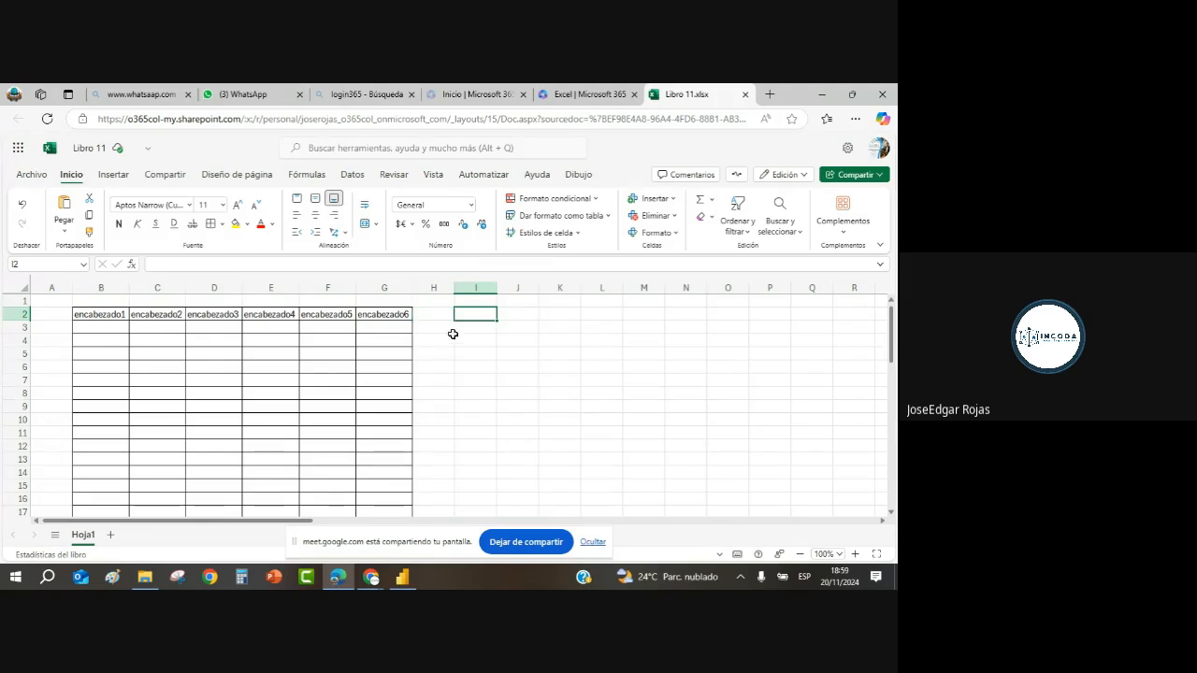
left_click(429, 317)
left_click(467, 315)
left_click(522, 316)
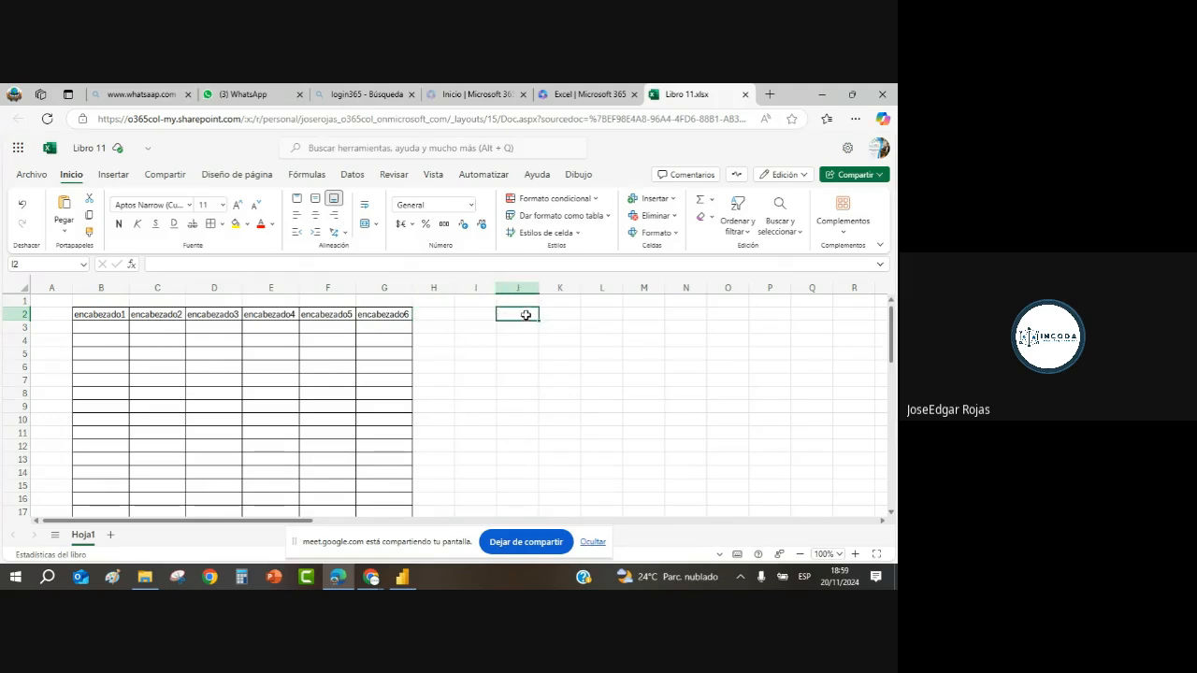
left_click(554, 315)
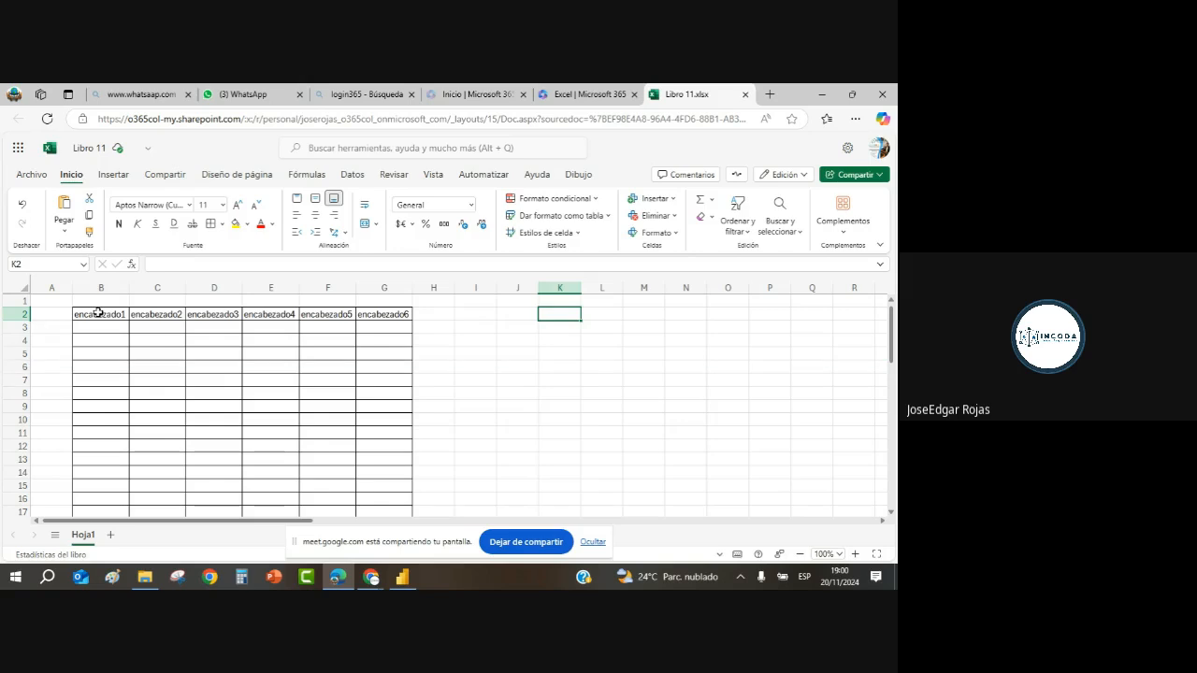
Step: Copy the encabezado table B2:G15 and paste it starting at cell J2
left_click_drag(98, 313, 356, 486)
key("ctrl+c")
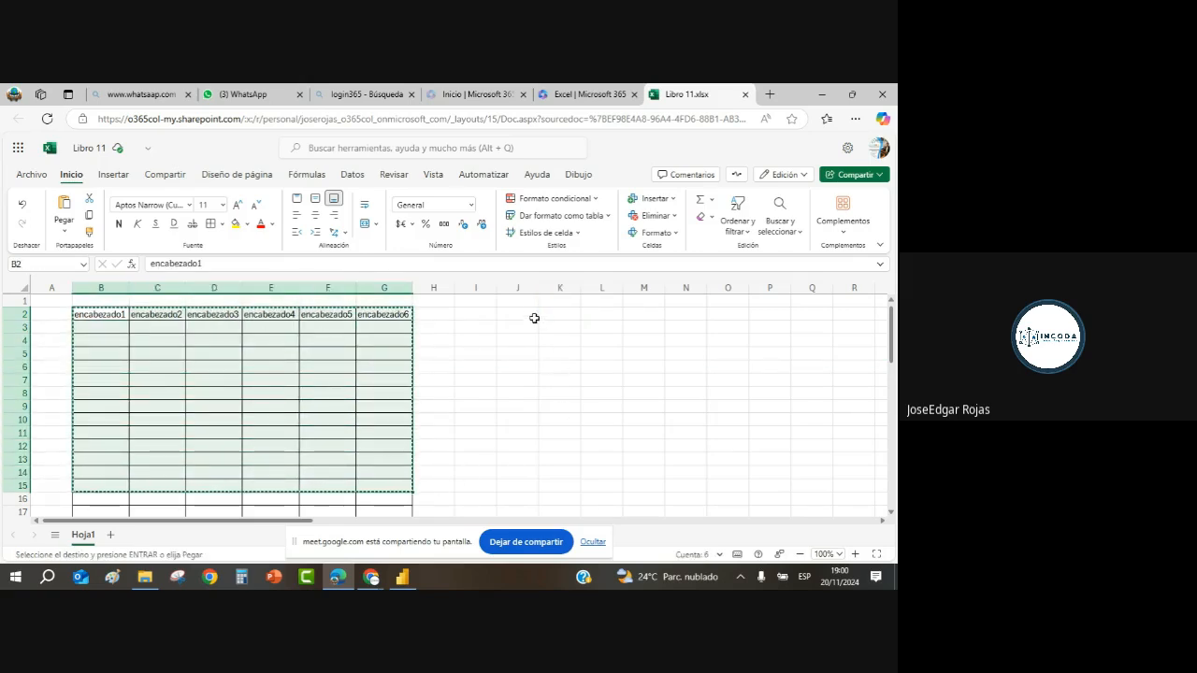
left_click(523, 318)
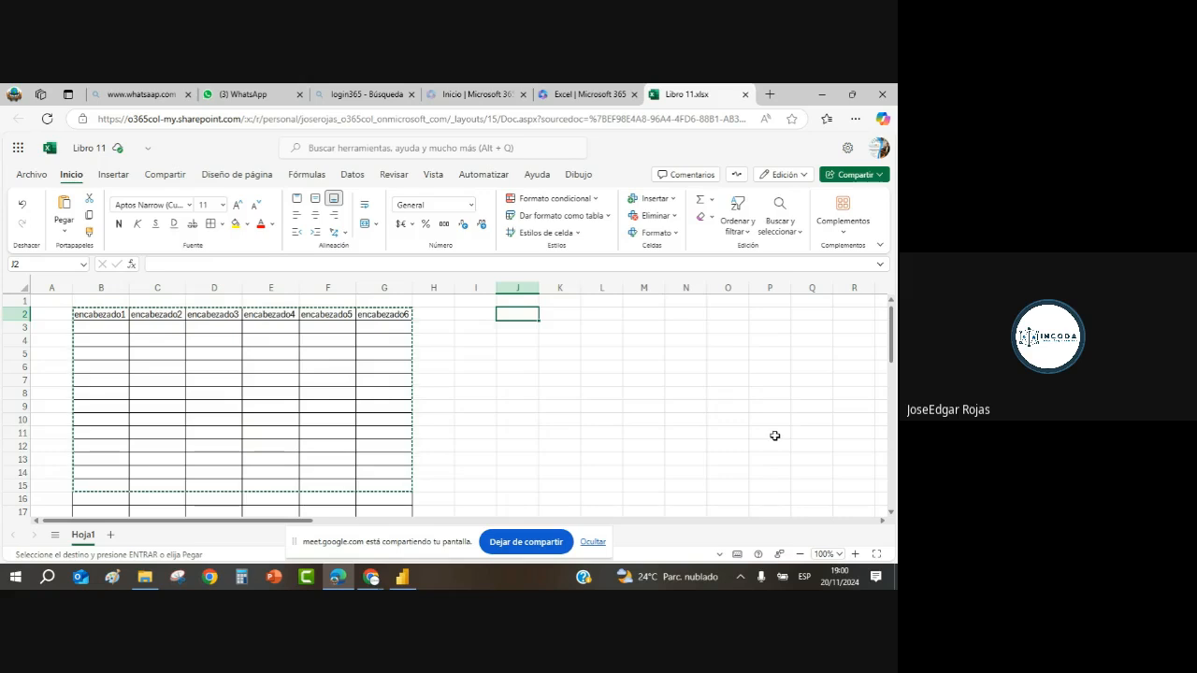
key("ctrl+v")
Step: Autofit columns J–O to fully show the encabezado1–encabezado6 headers, then select the copied header cells
left_click_drag(519, 288, 718, 289)
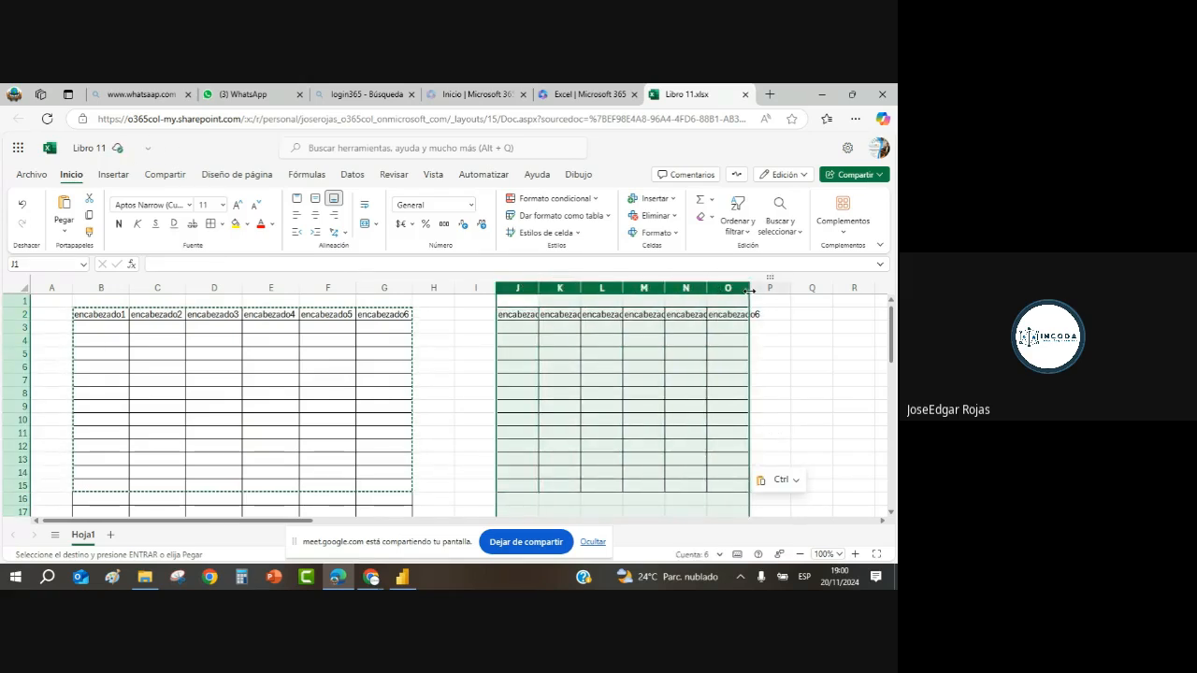
double_click(748, 288)
left_click(734, 432)
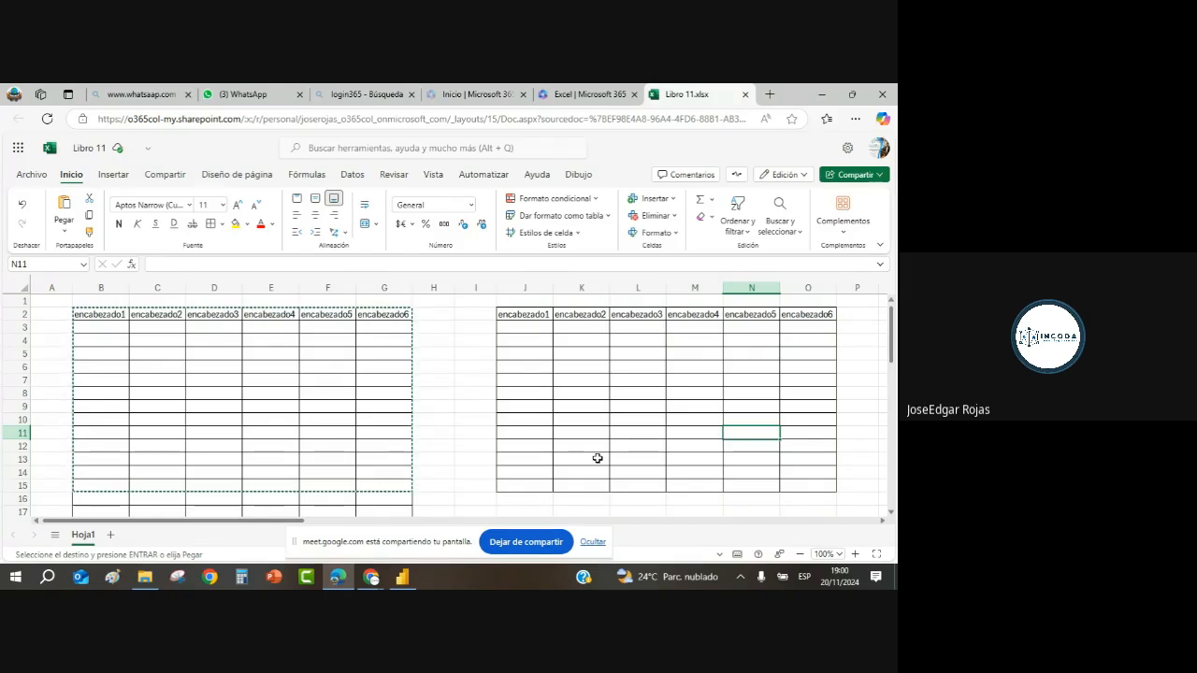
left_click(559, 372)
left_click_drag(527, 314, 645, 323)
left_click_drag(691, 318, 806, 317)
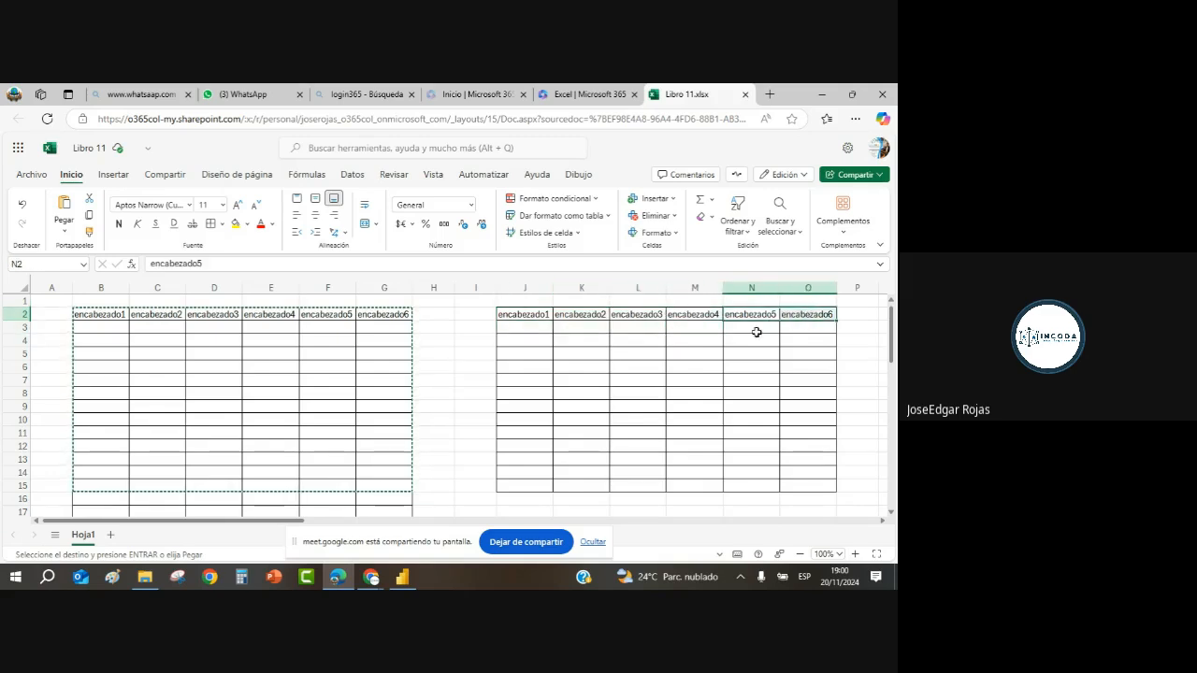
left_click(101, 315)
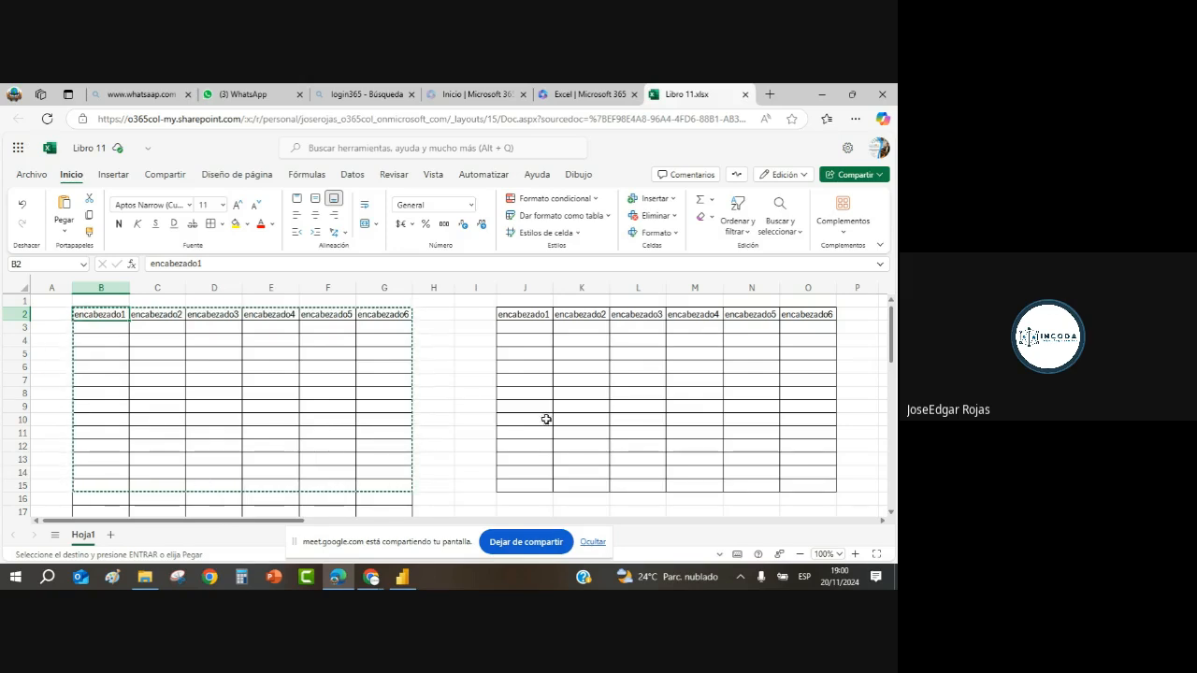
left_click(518, 315)
left_click_drag(519, 315, 794, 315)
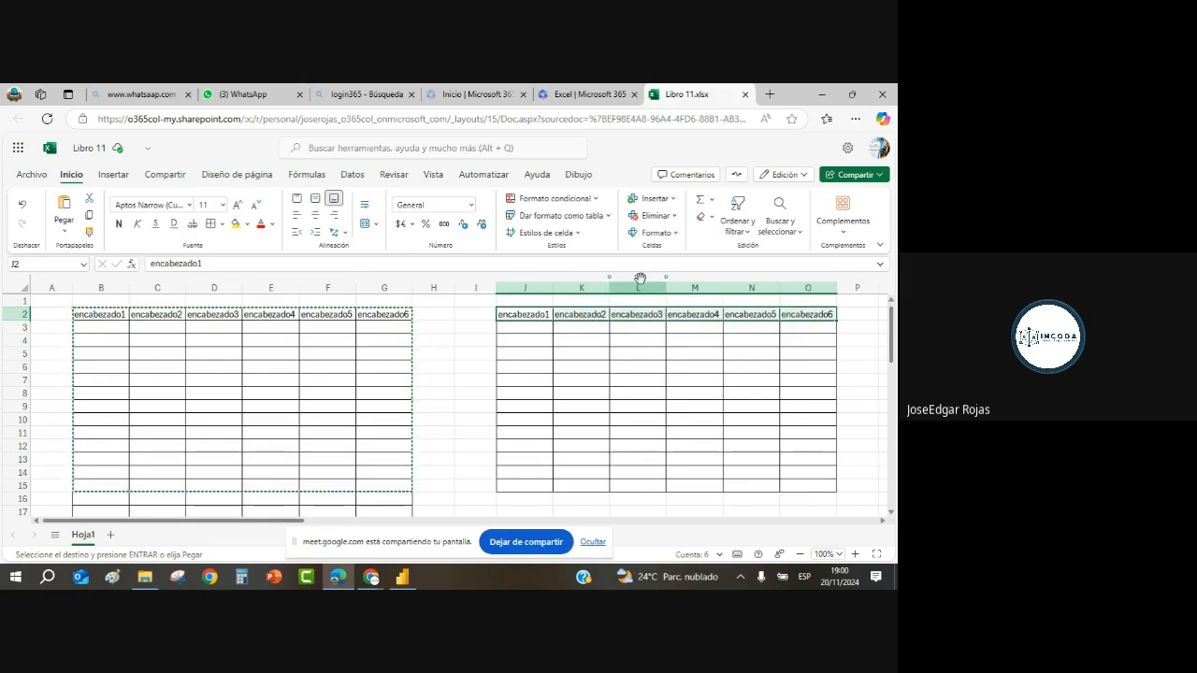
left_click(80, 312)
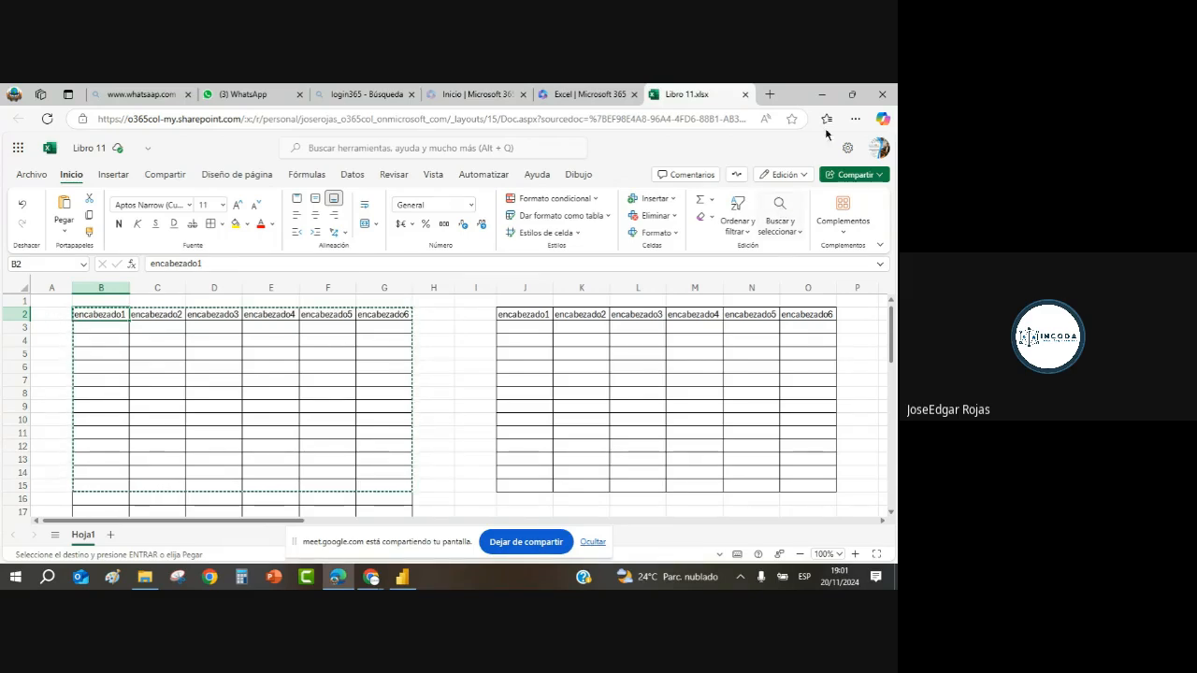
Step: Save the VENTAS 2020 2021 report with Ctrl+S and close Power BI Desktop
left_click(822, 96)
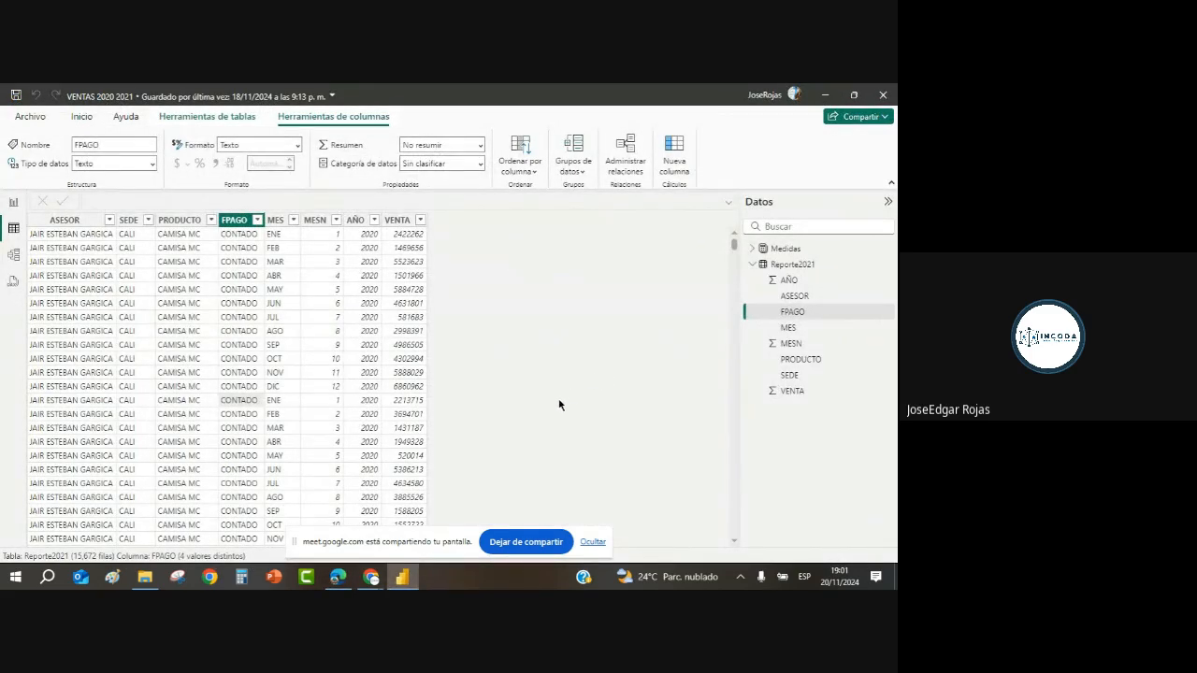
left_click(890, 97)
key("ctrl+s")
key("alt+F4")
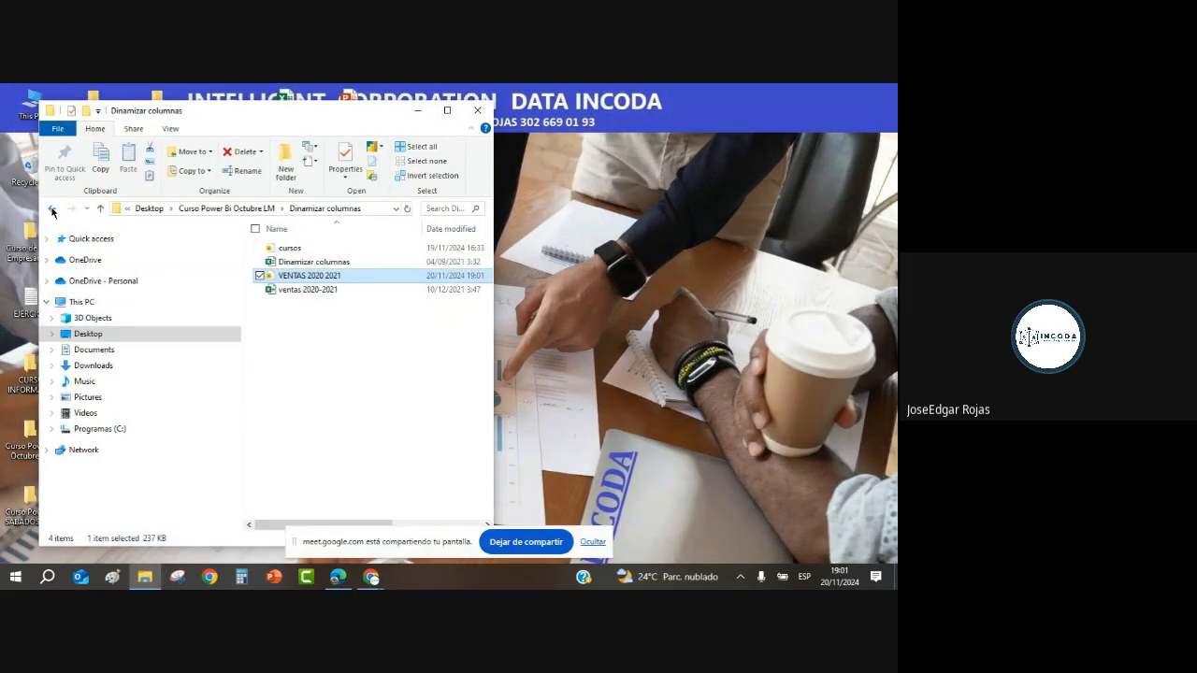
Step: Go from Curso Power Bi Octubre LM into Anexar › Mes and open the ene 2016 workbook
left_click(51, 208)
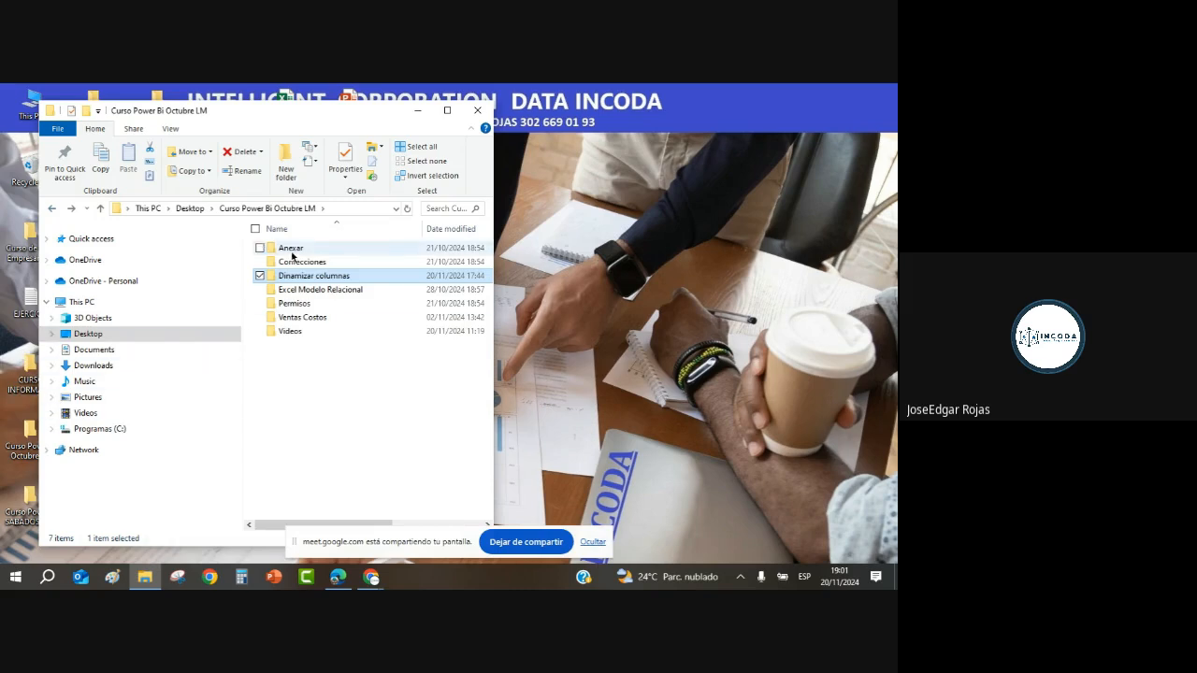
double_click(292, 249)
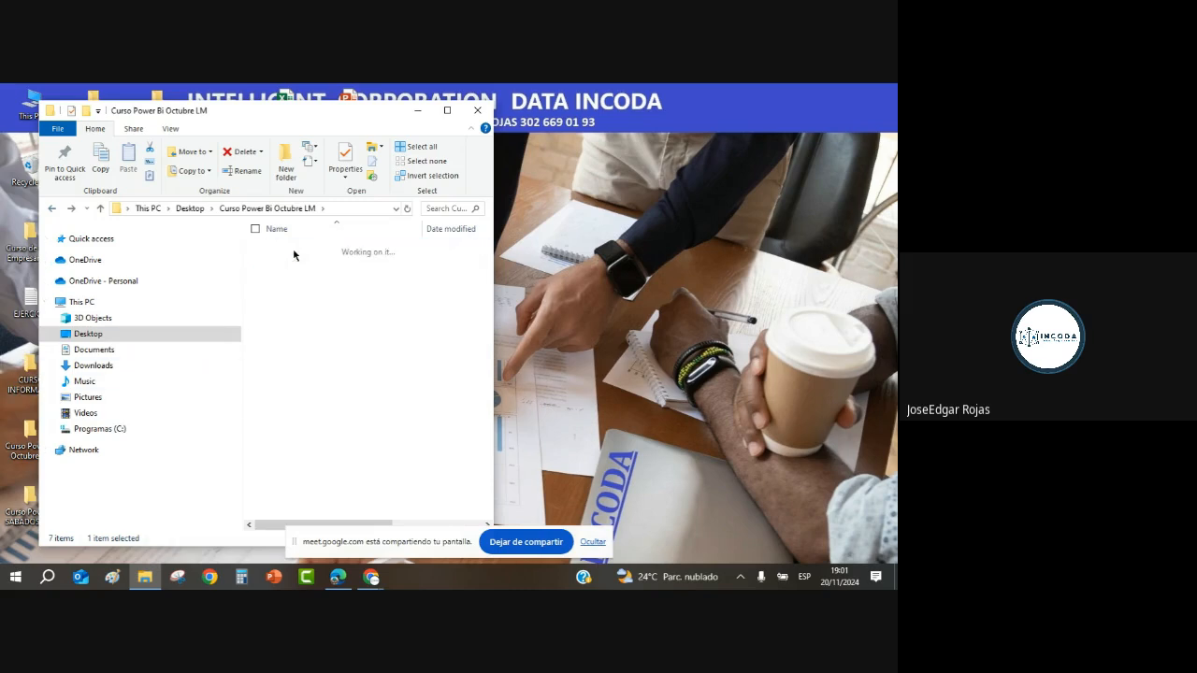
double_click(286, 261)
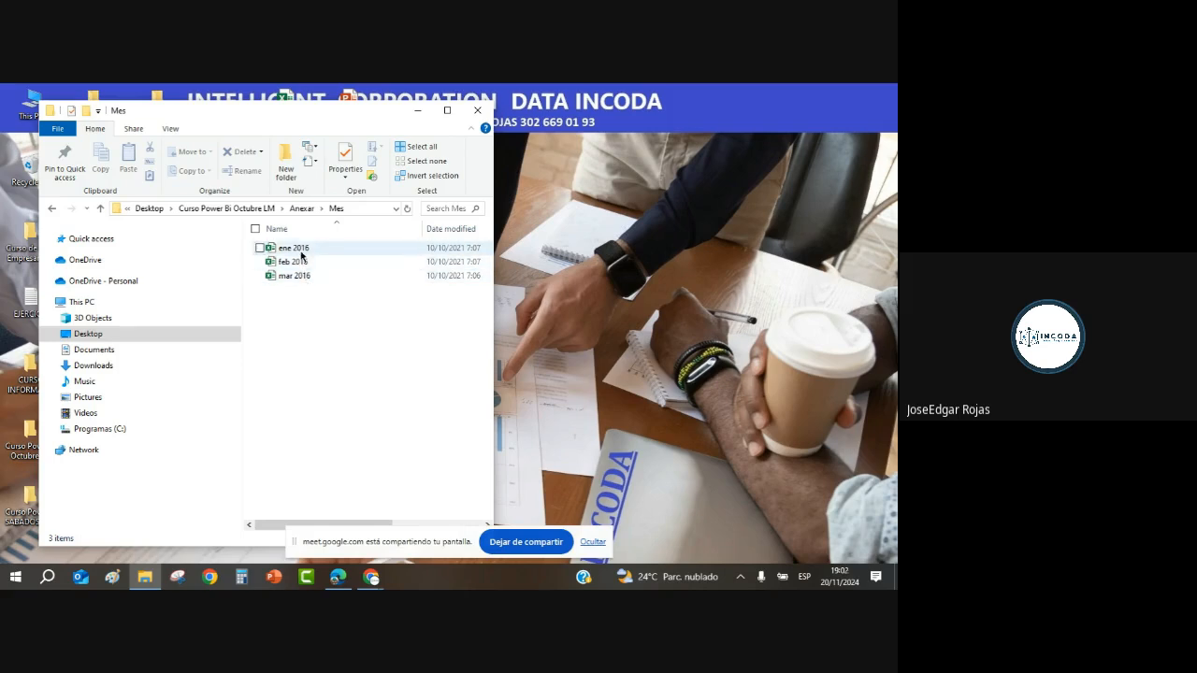
left_click(300, 250)
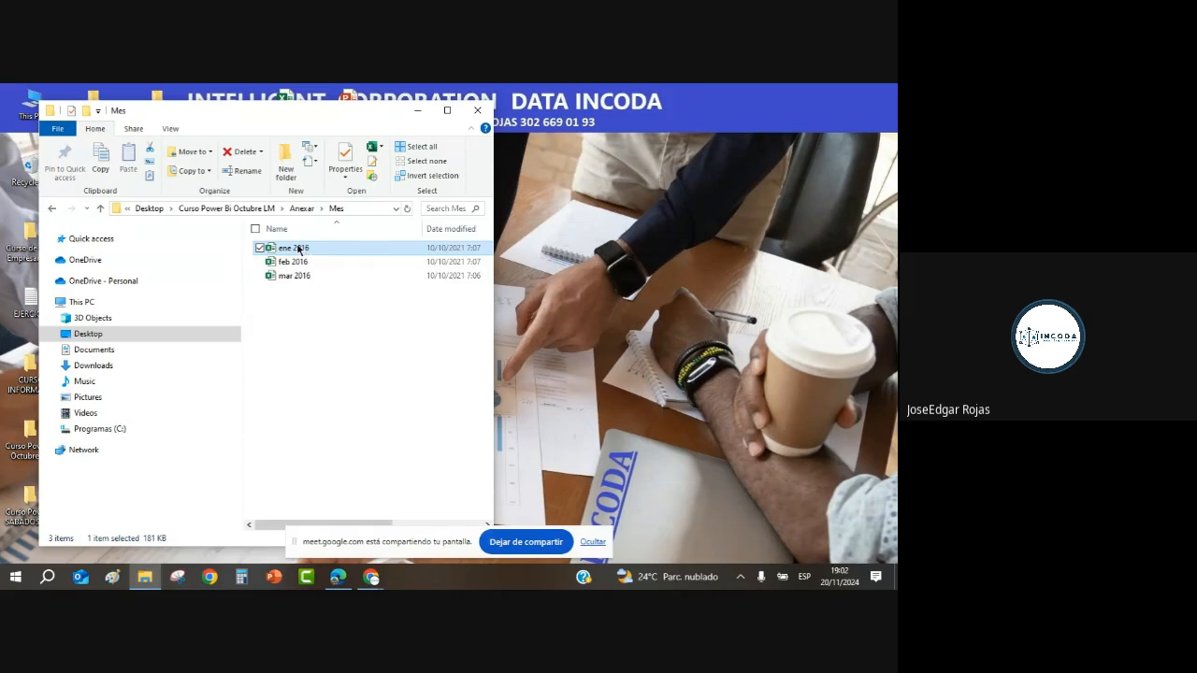
double_click(300, 250)
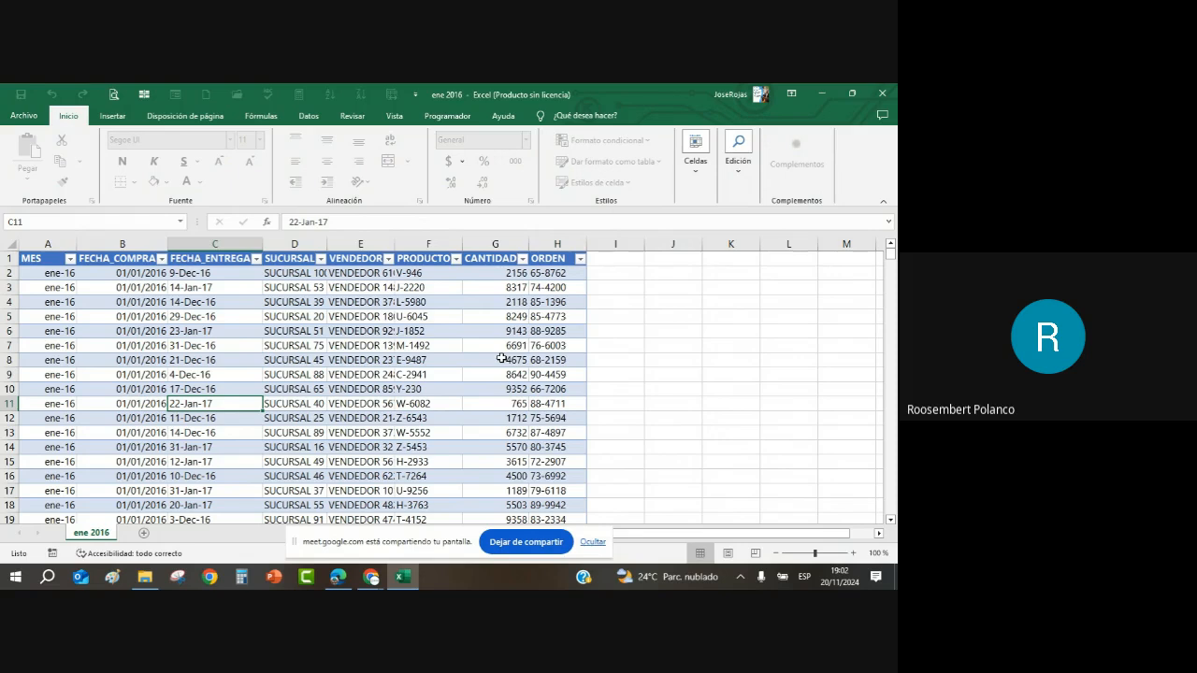
Step: Minimize Excel, select the ene, feb and mar 2016 files, and switch to Edge's WhatsApp Web tab
left_click(824, 95)
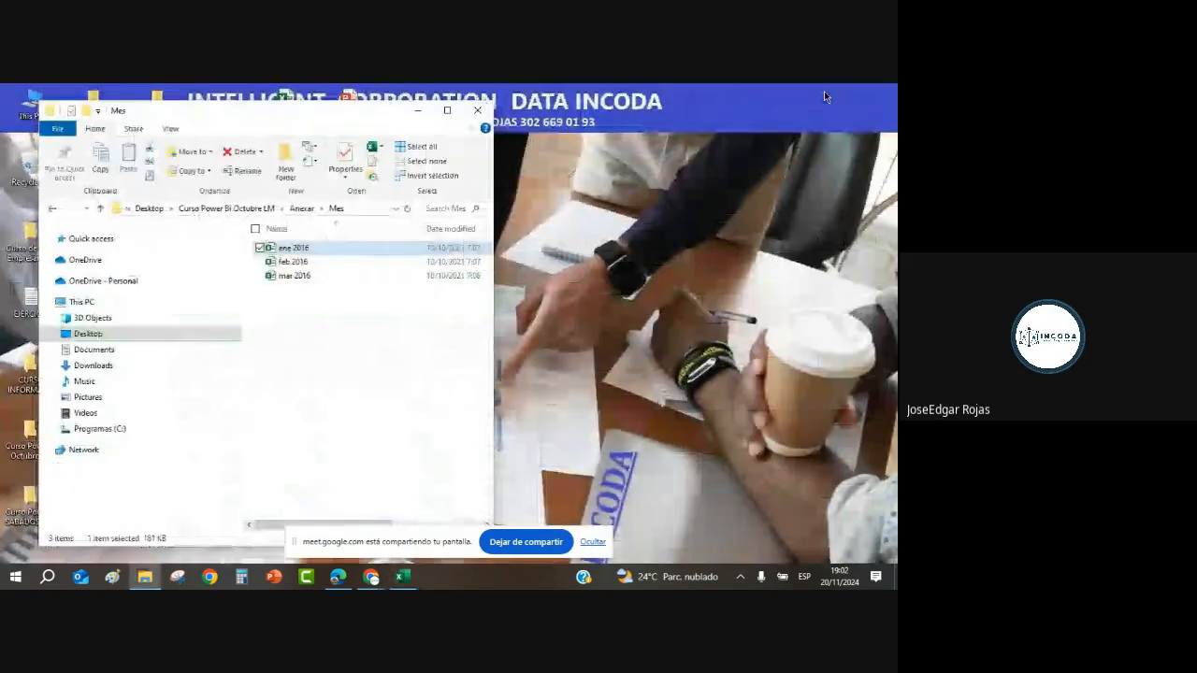
left_click_drag(337, 297, 249, 249)
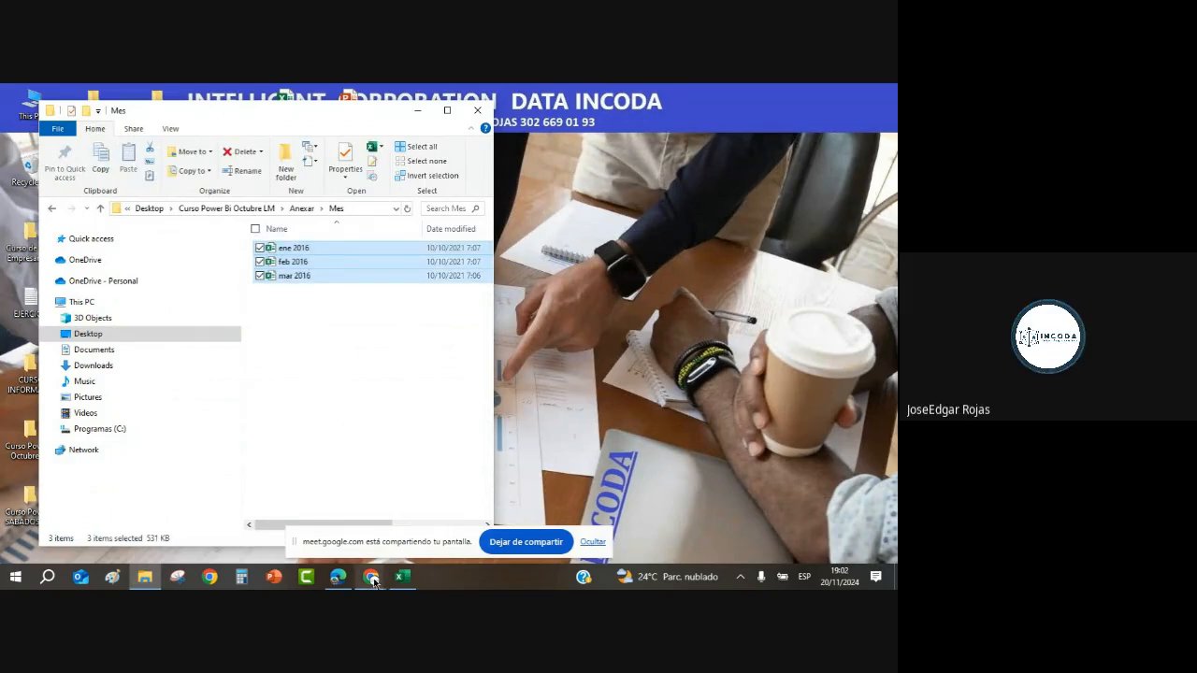
left_click(341, 580)
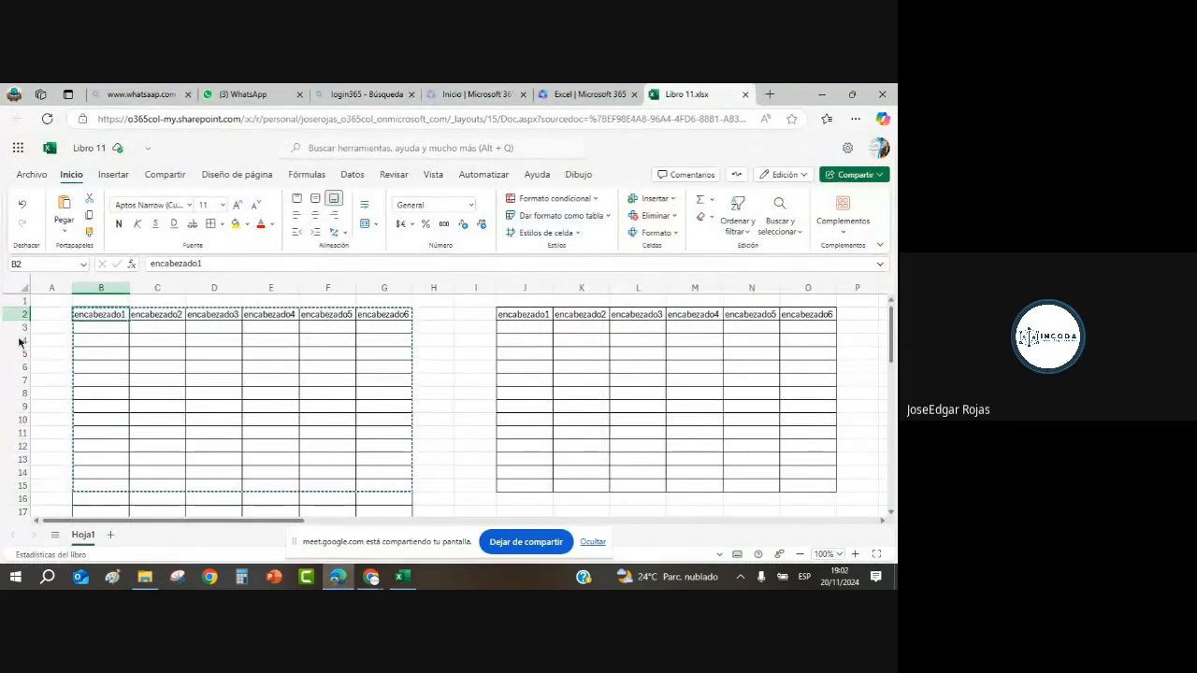
left_click(251, 94)
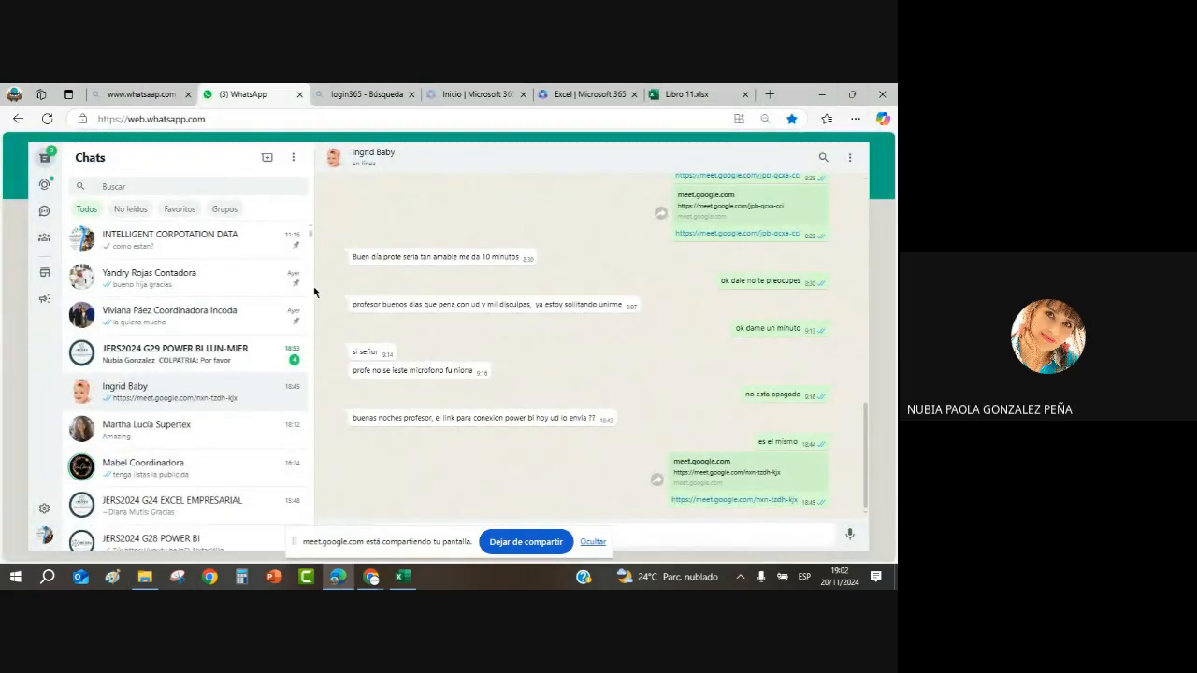
Step: Search chats for 'g29' and open the JERS2024 G29 POWER BI LUN-MIER group
left_click(165, 183)
type("g")
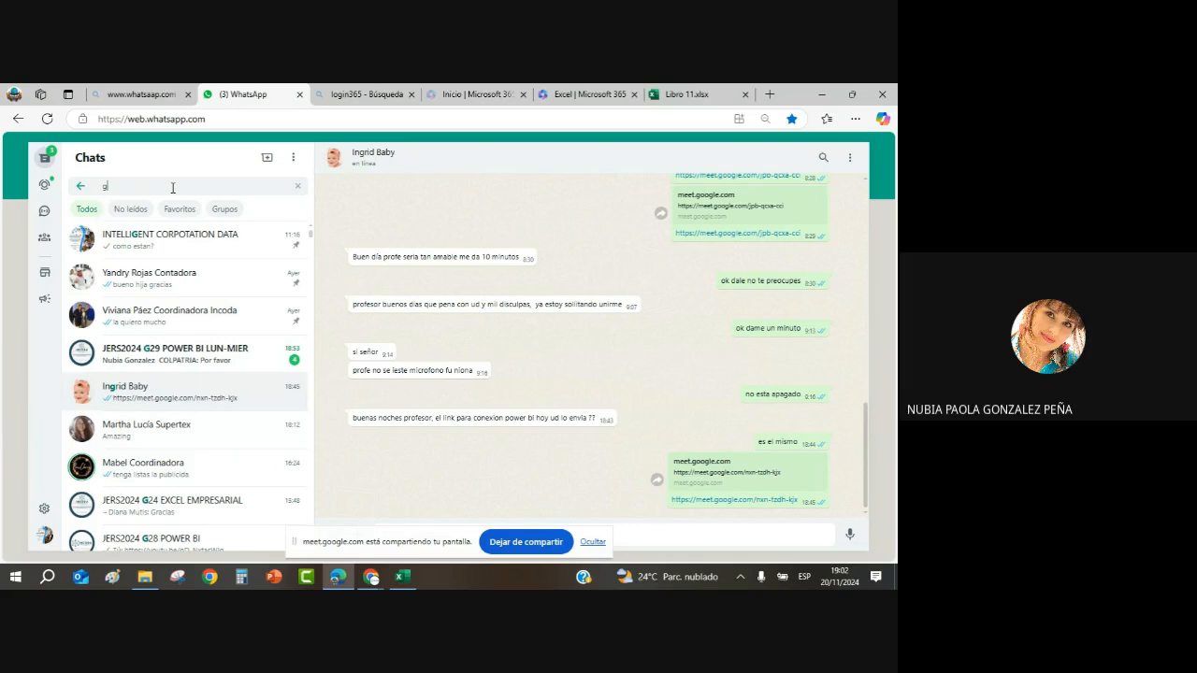
type("29")
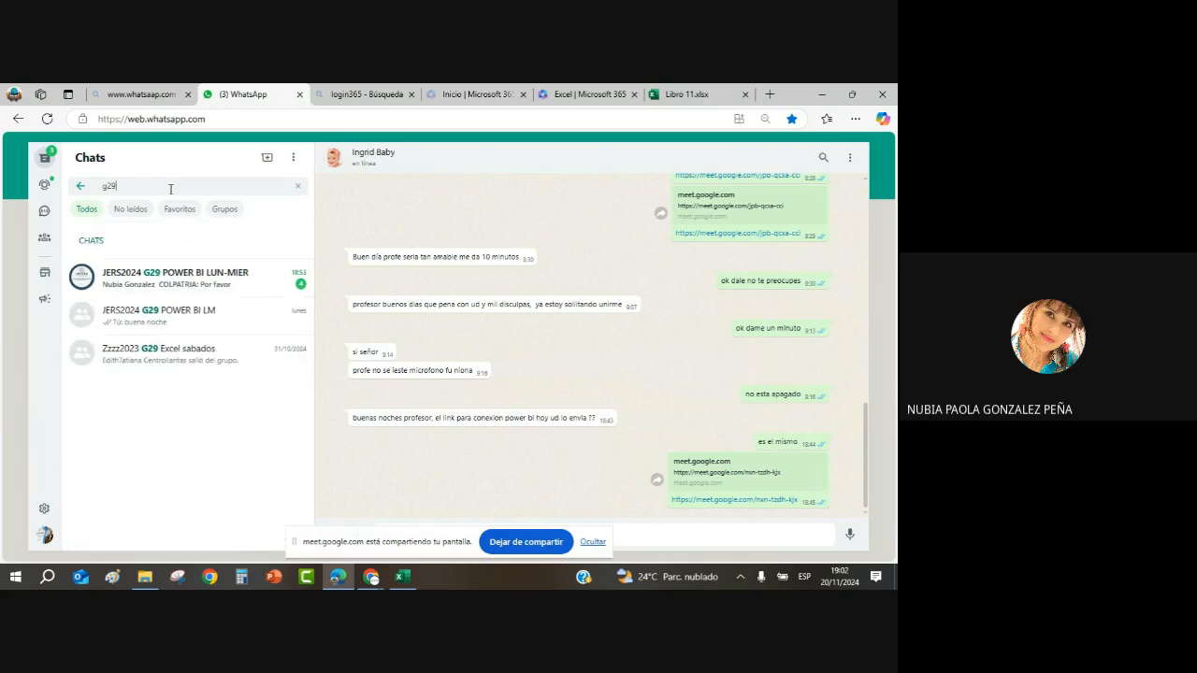
left_click(205, 285)
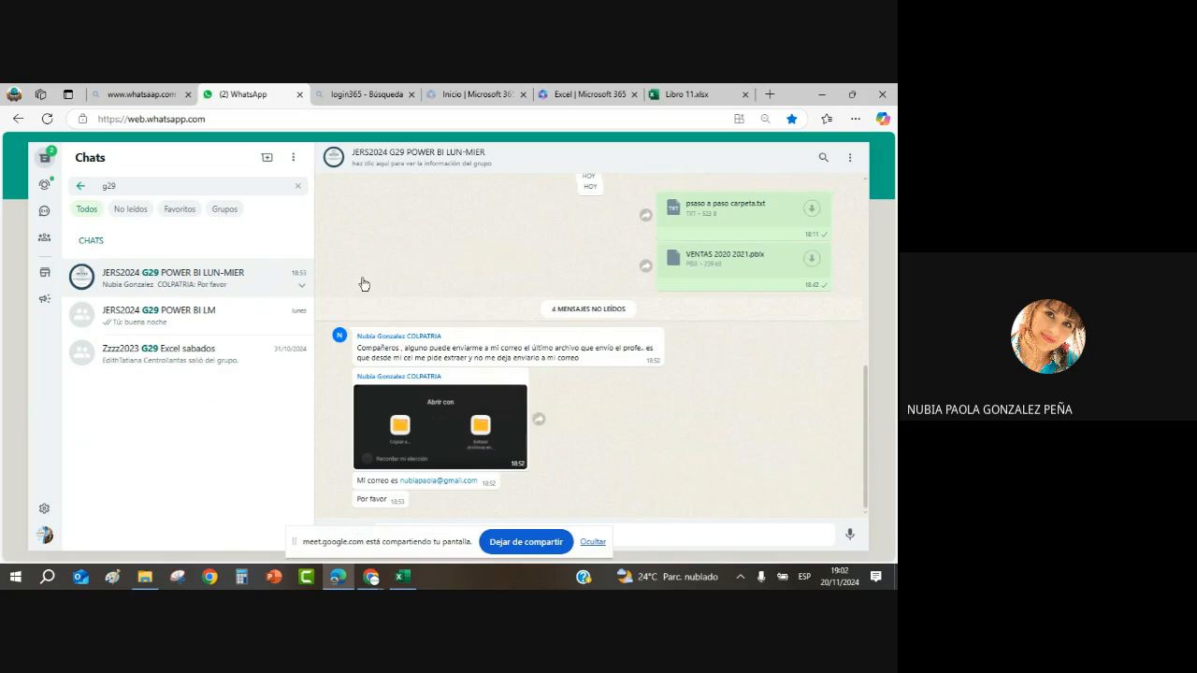
Step: Drop the ene, feb and mar 2016 workbooks into the group chat and send them
left_click(852, 94)
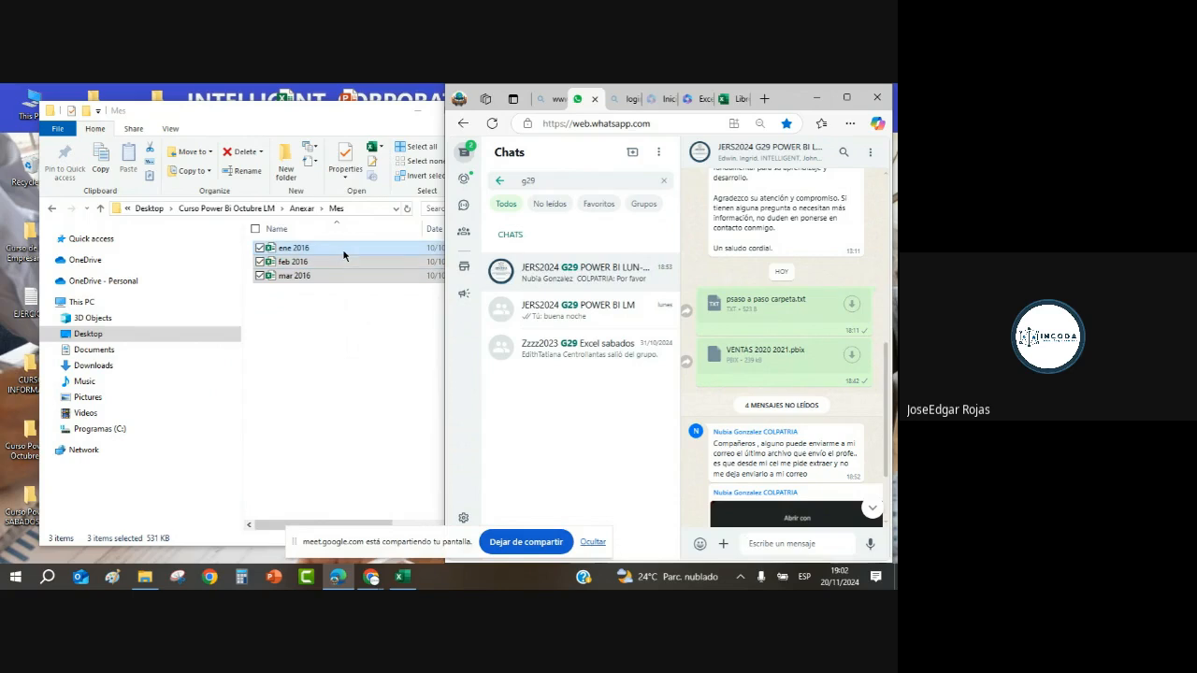
left_click_drag(343, 255, 784, 472)
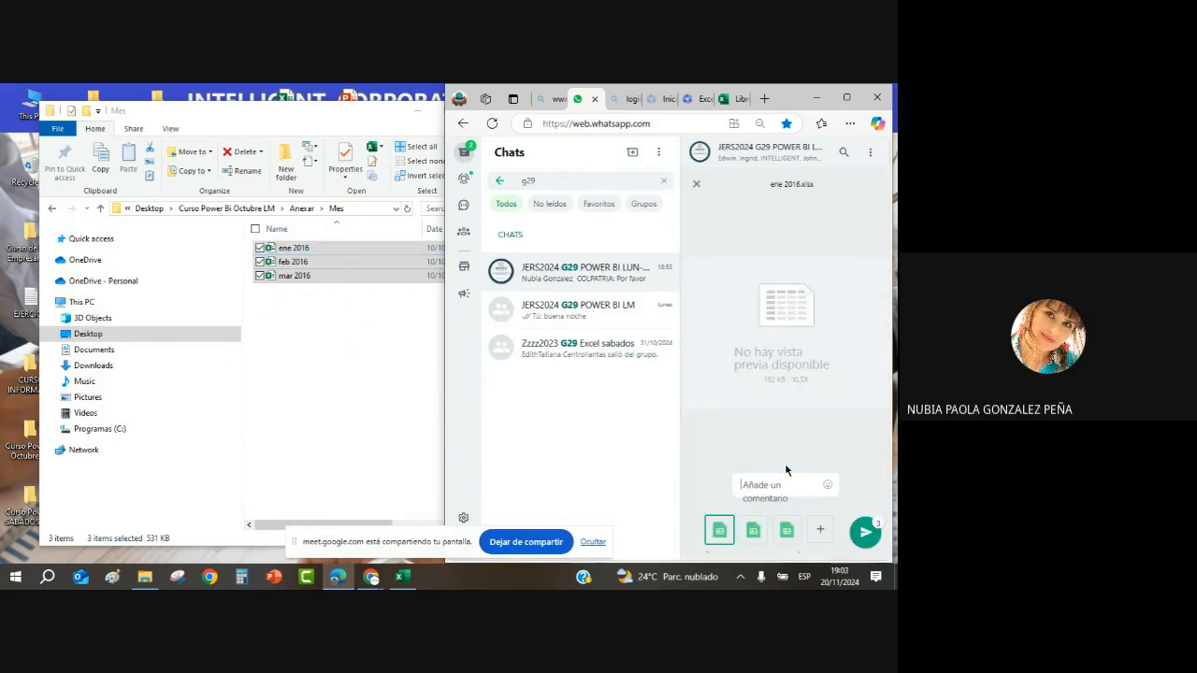
left_click(865, 535)
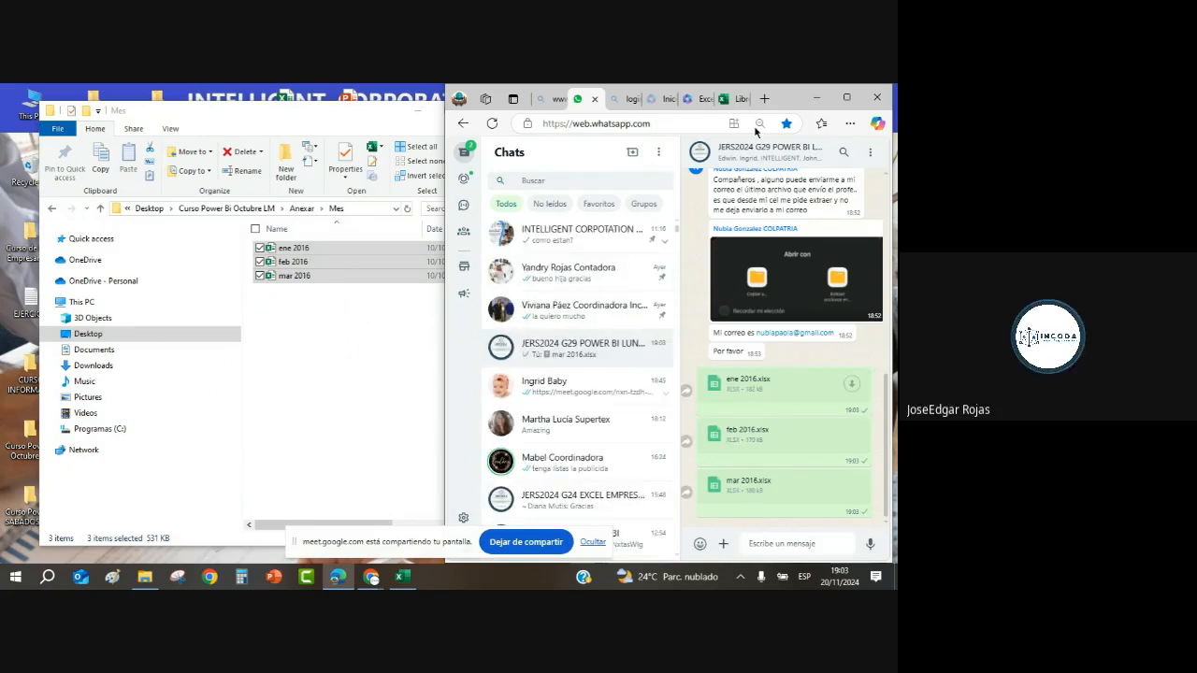
left_click(820, 99)
Step: Hide the Meet sharing bar, close the ene 2016 workbook, then close the Mes folder window
left_click(593, 542)
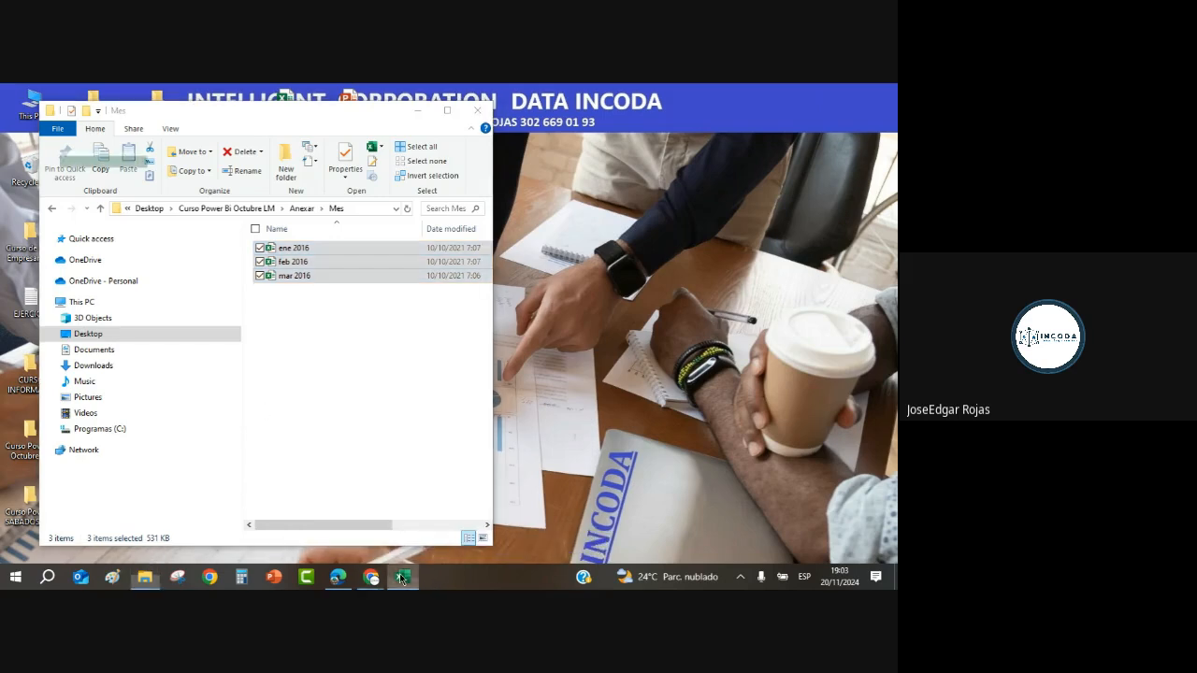
left_click(403, 577)
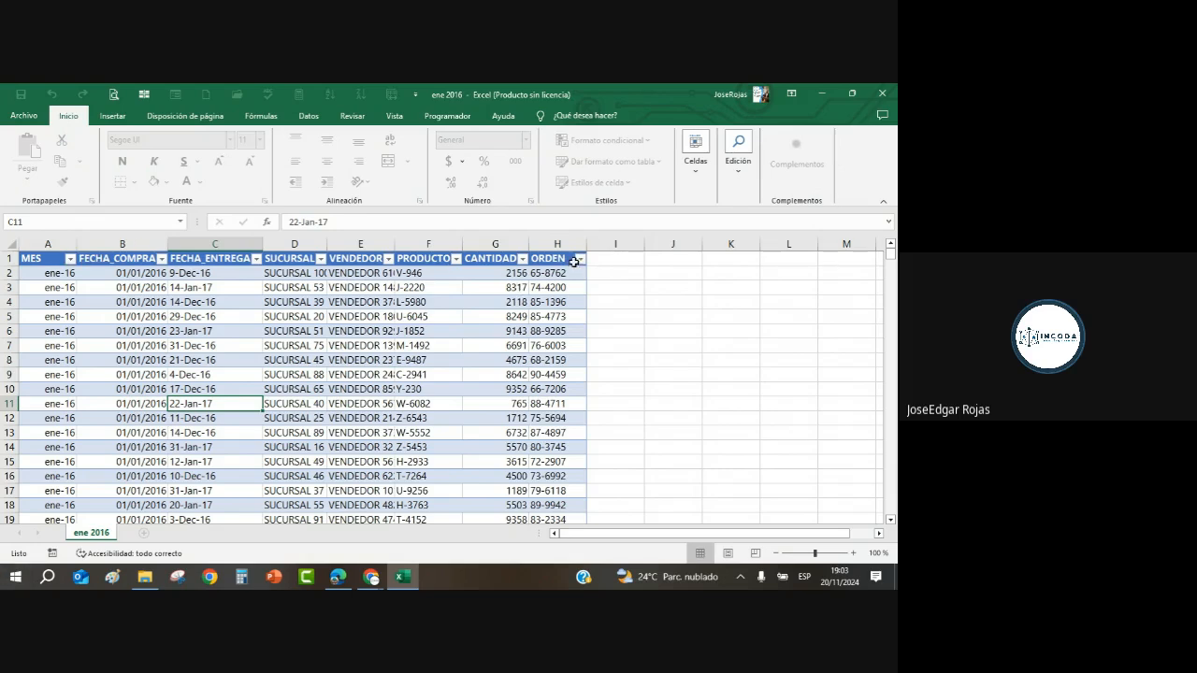
left_click(884, 94)
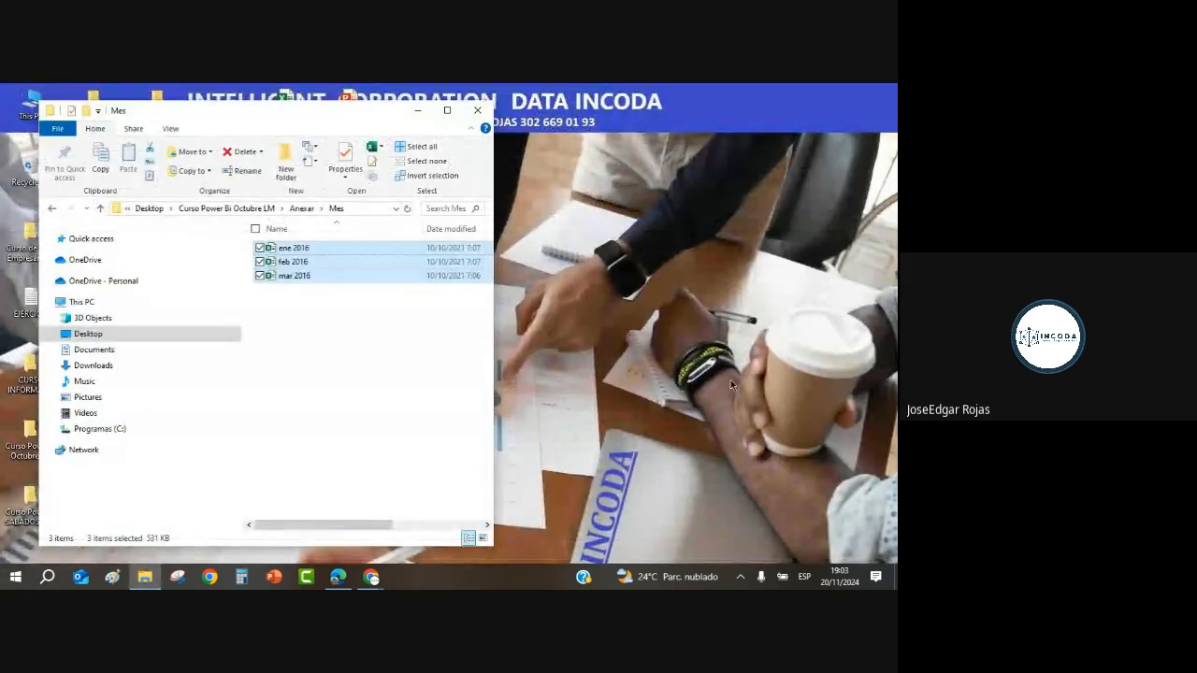
left_click(323, 323)
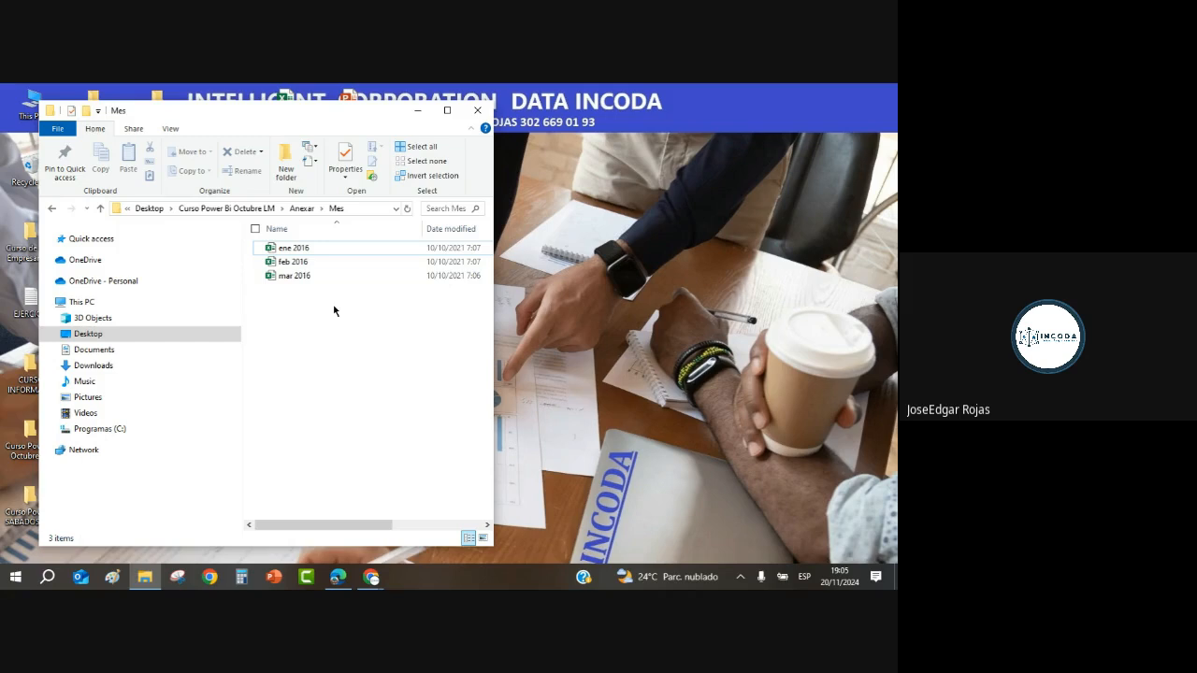
left_click(479, 113)
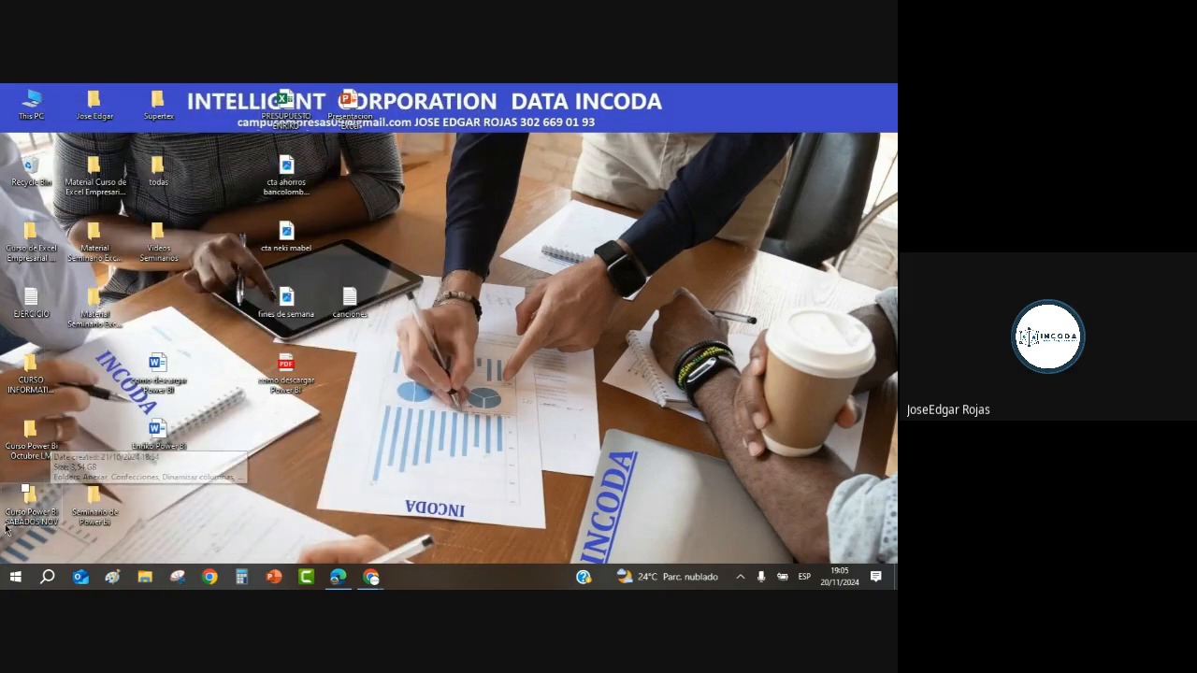
Step: Search the Start menu for 'power' and launch Power BI Desktop from Best match
left_click(16, 578)
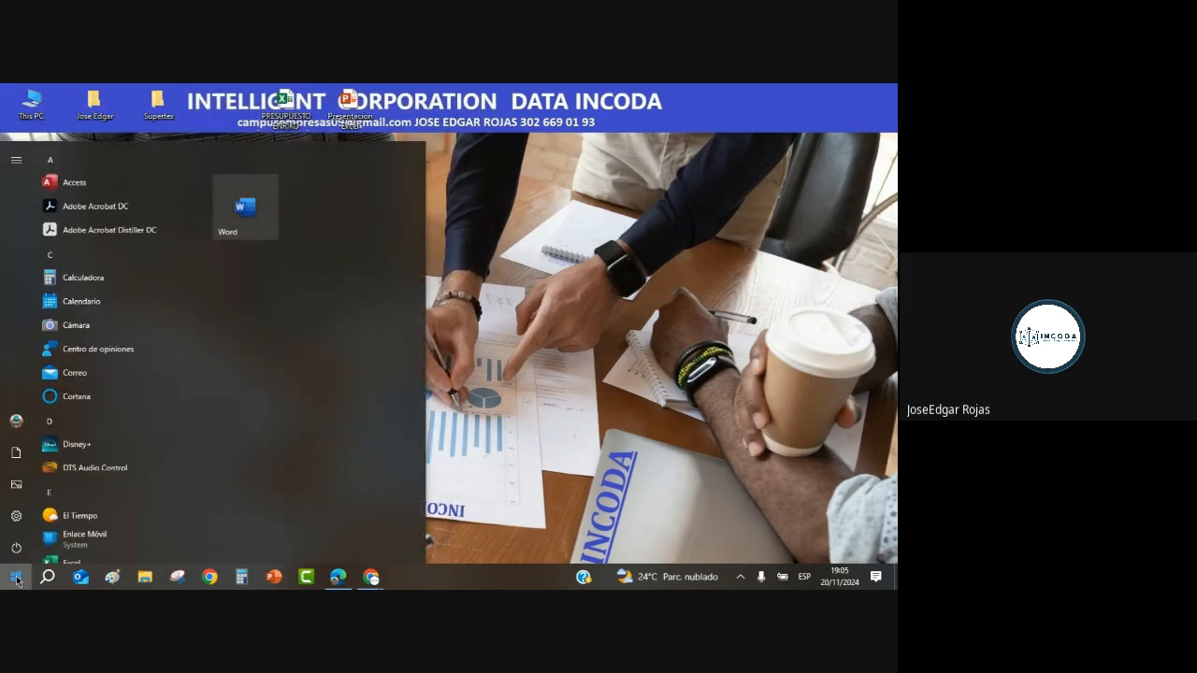
type("power")
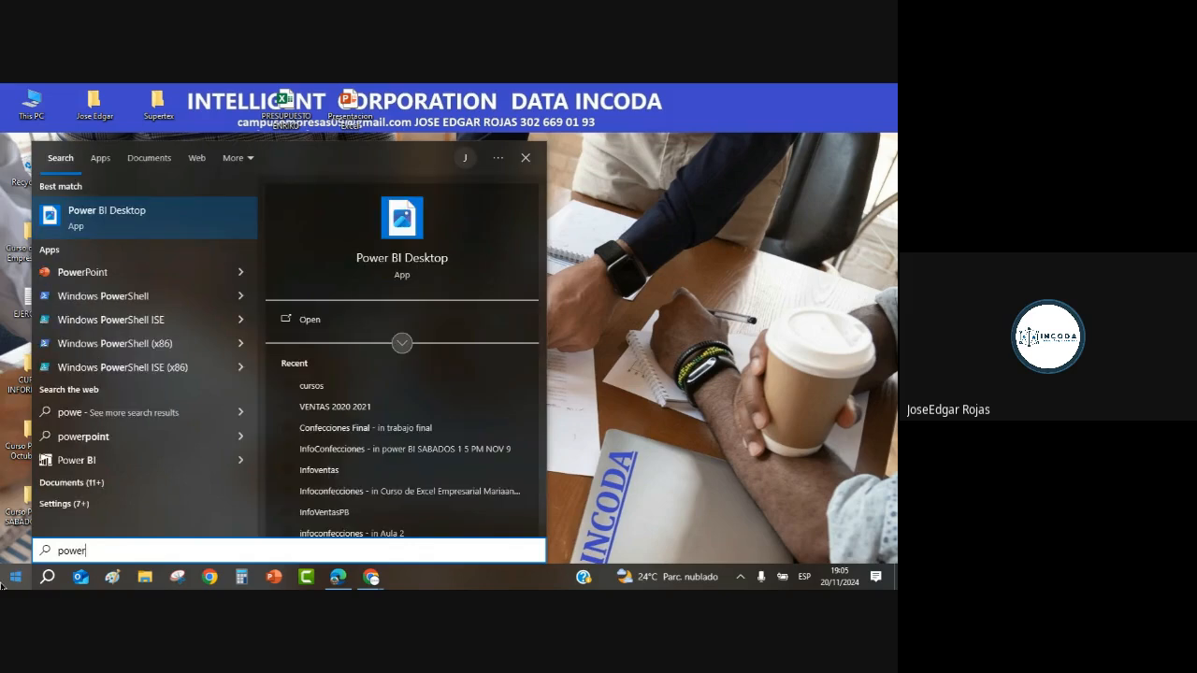
left_click(154, 224)
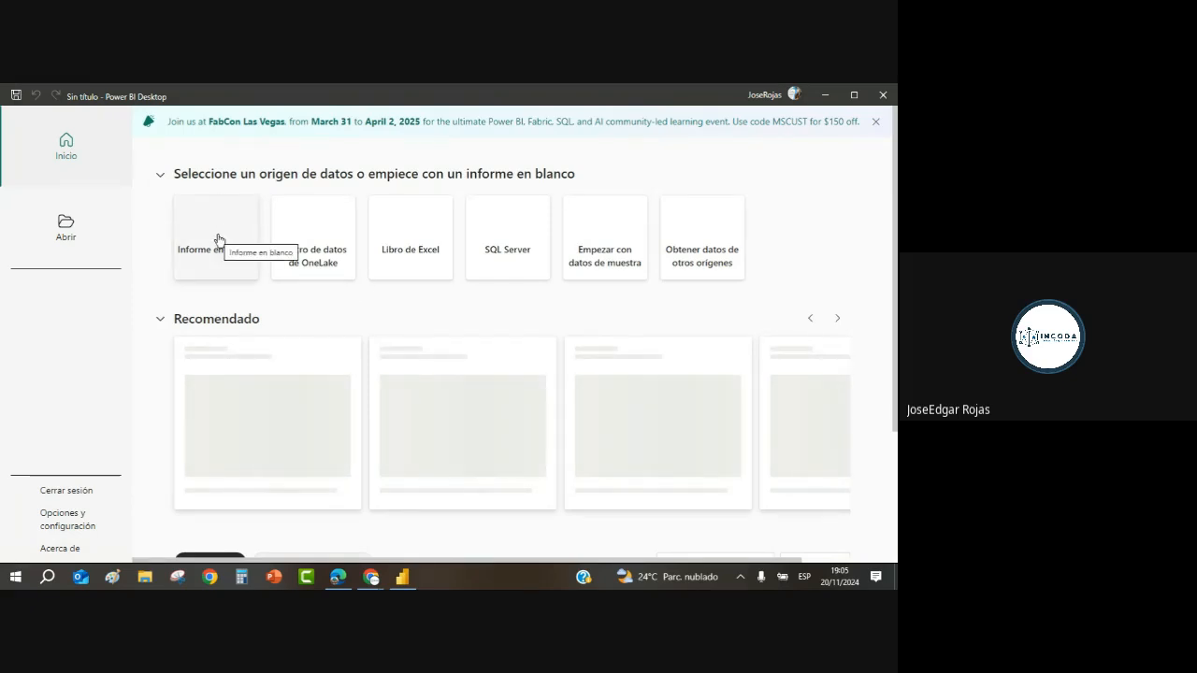
left_click(218, 241)
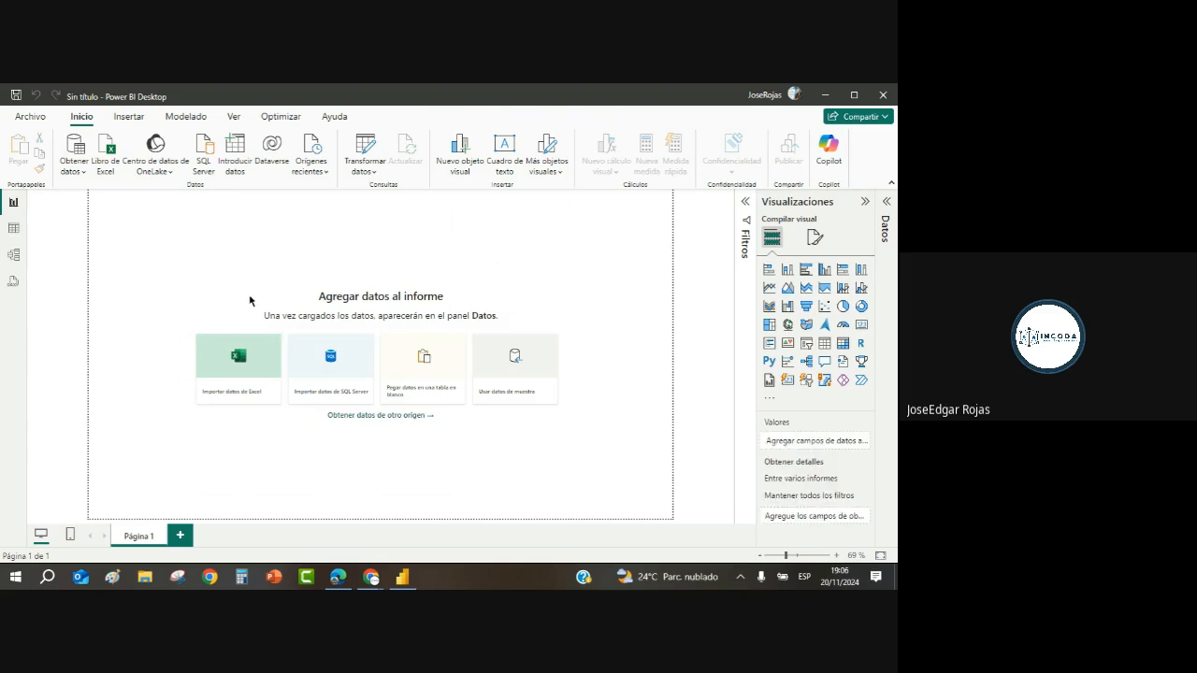
left_click(367, 149)
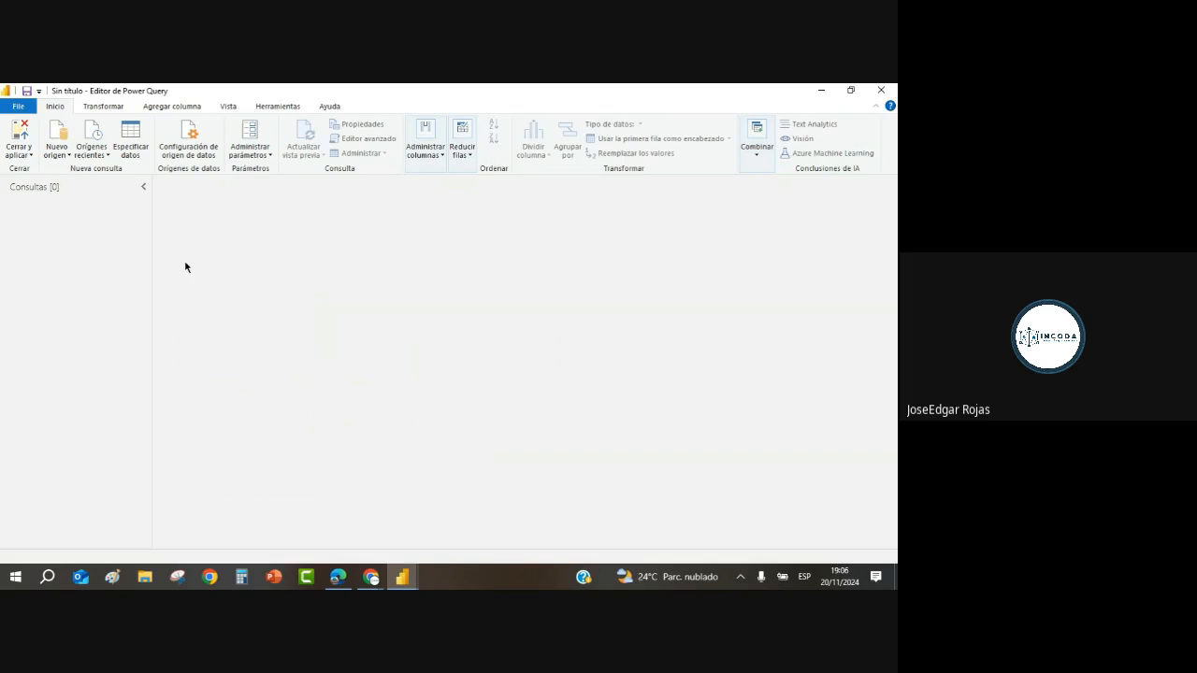
Step: Add a Libro de Excel source: Desktop › Curso Power Bi Octubre LM › Anexar › Mes › ene 2016
left_click(69, 157)
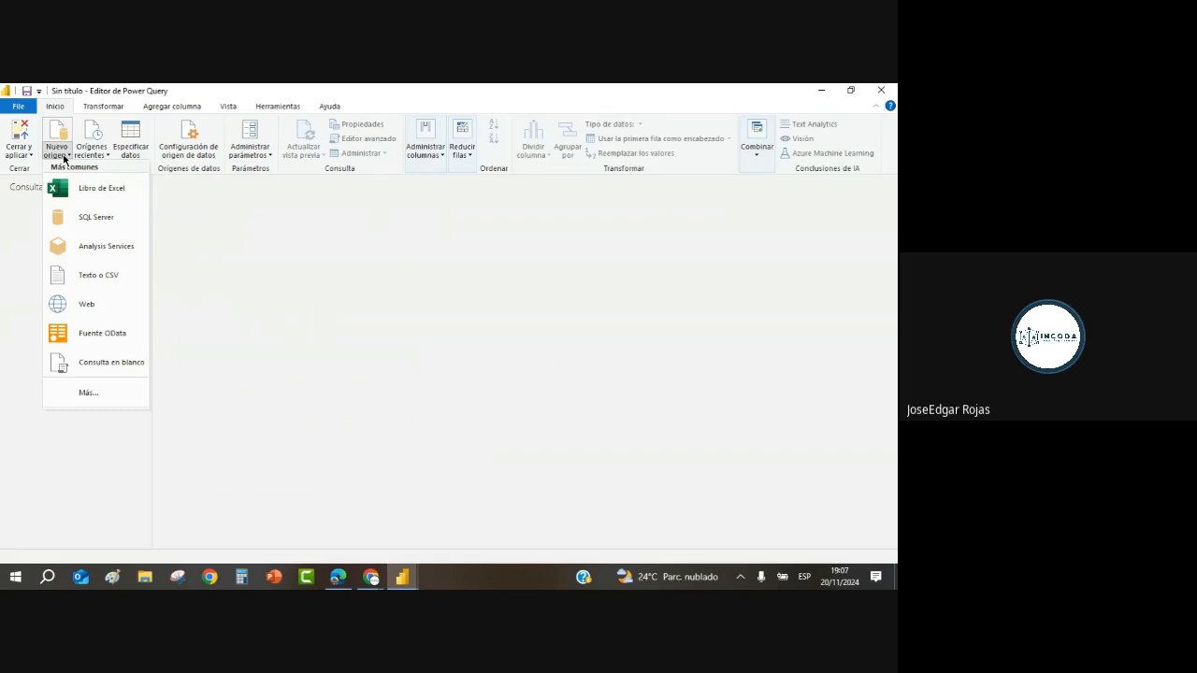
left_click(92, 192)
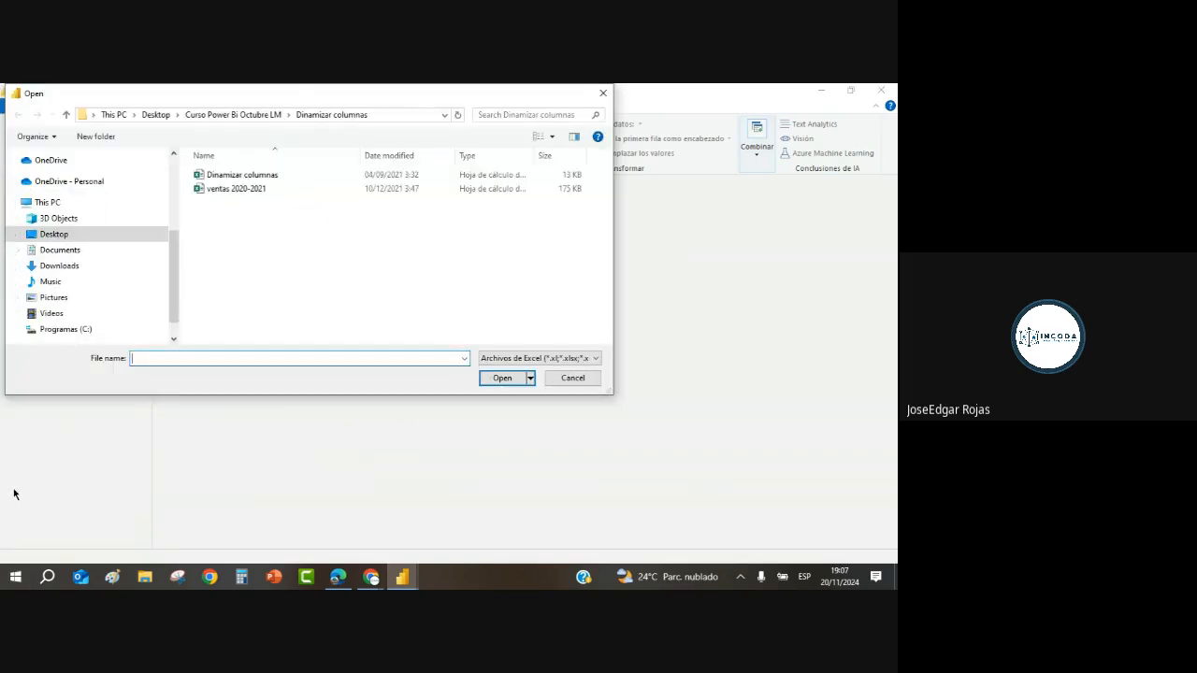
left_click(46, 234)
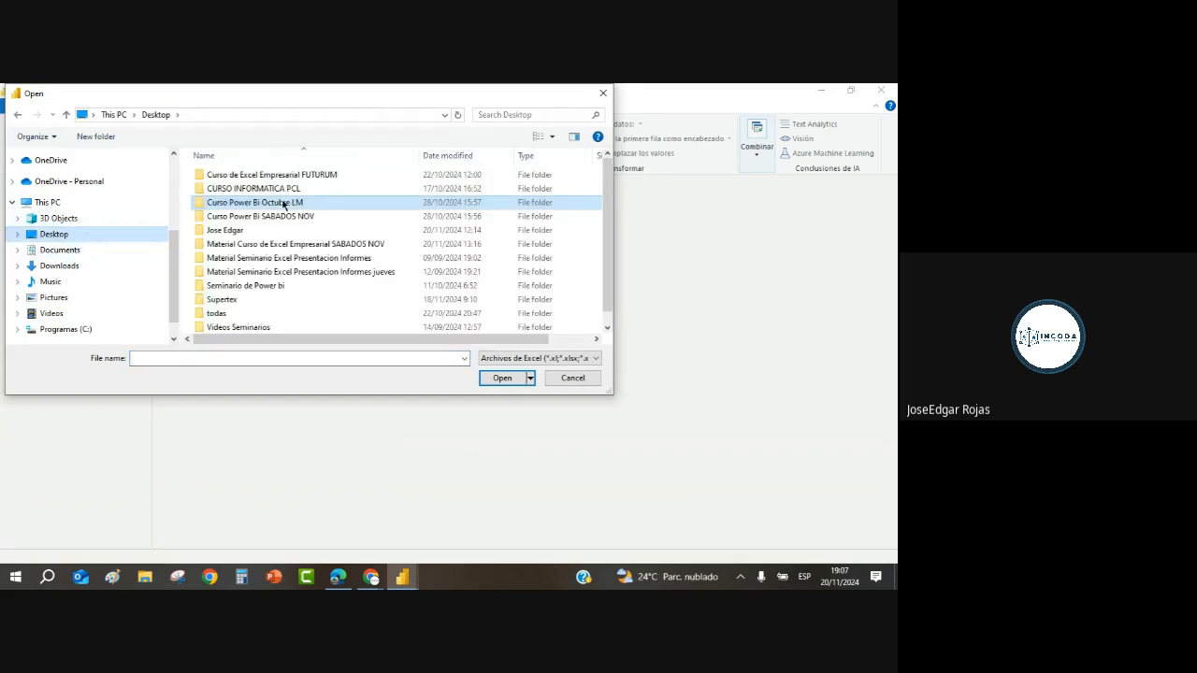
double_click(280, 202)
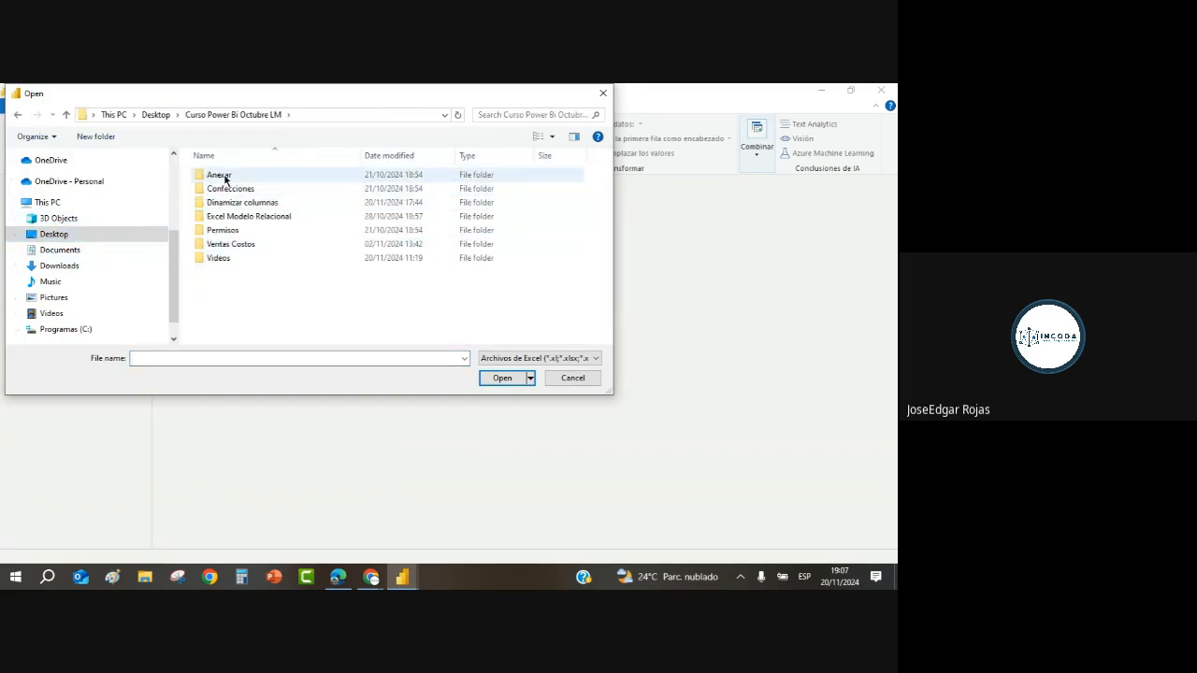
double_click(224, 176)
double_click(225, 192)
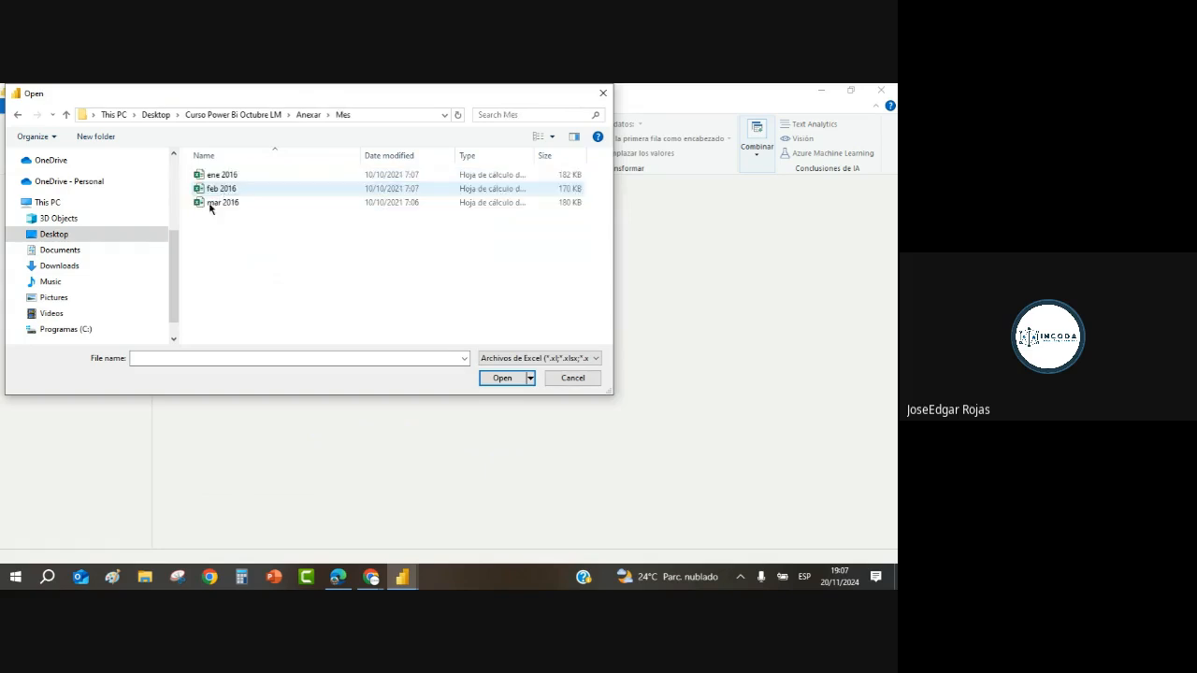
left_click(221, 176)
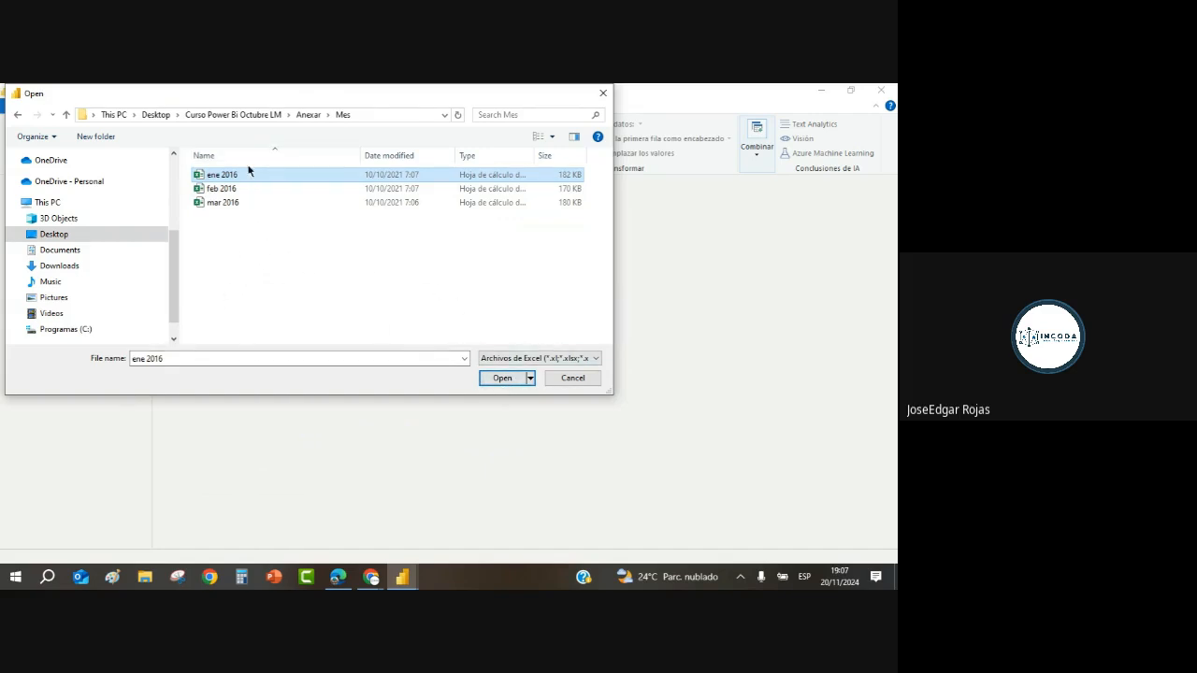
left_click(502, 378)
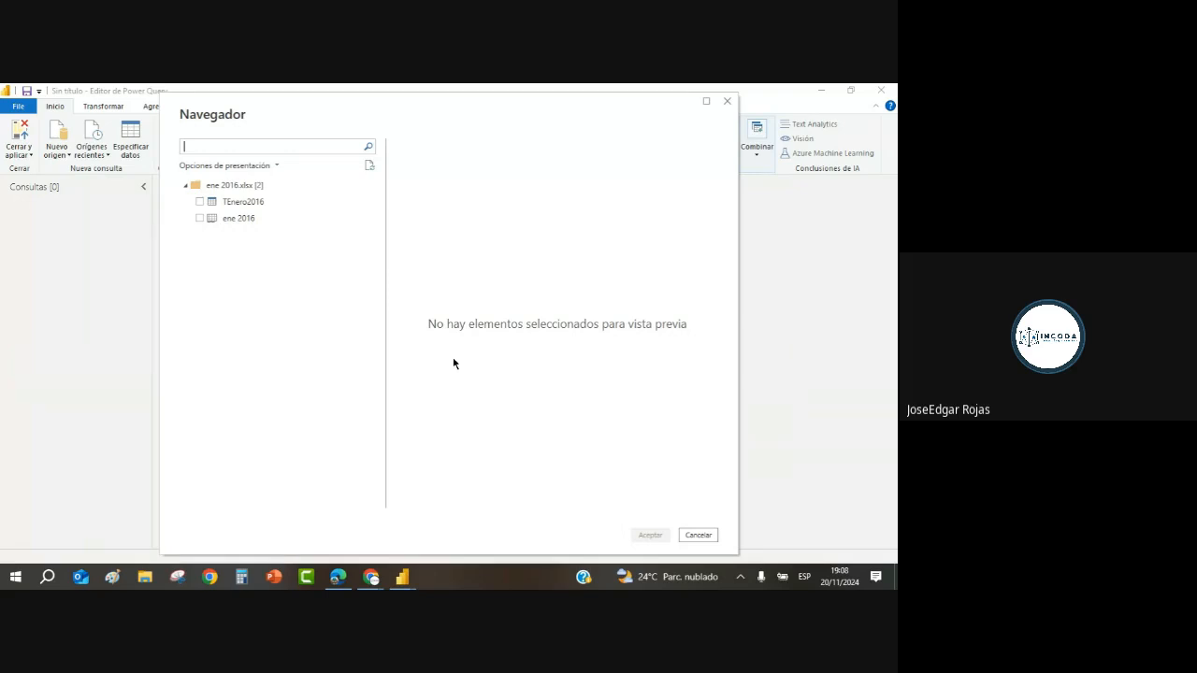
Step: In Navegador, tick only TEnero2016, leaving out the ene 2016 sheet, and accept to load it
left_click(200, 219)
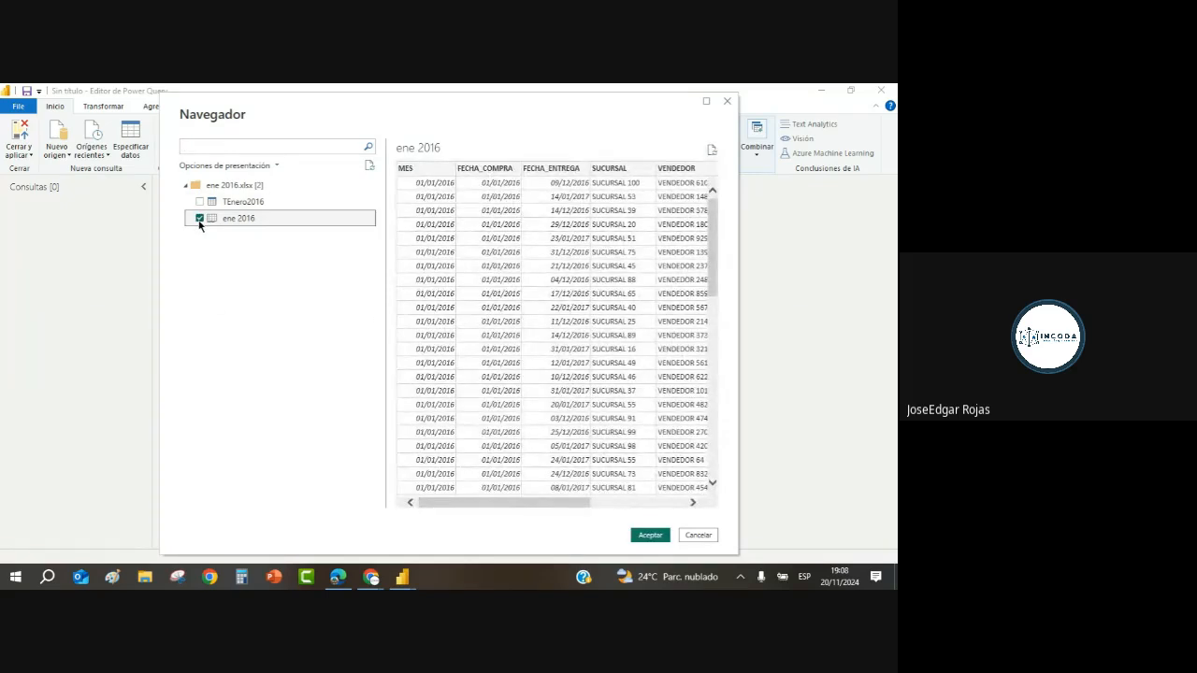
left_click(199, 202)
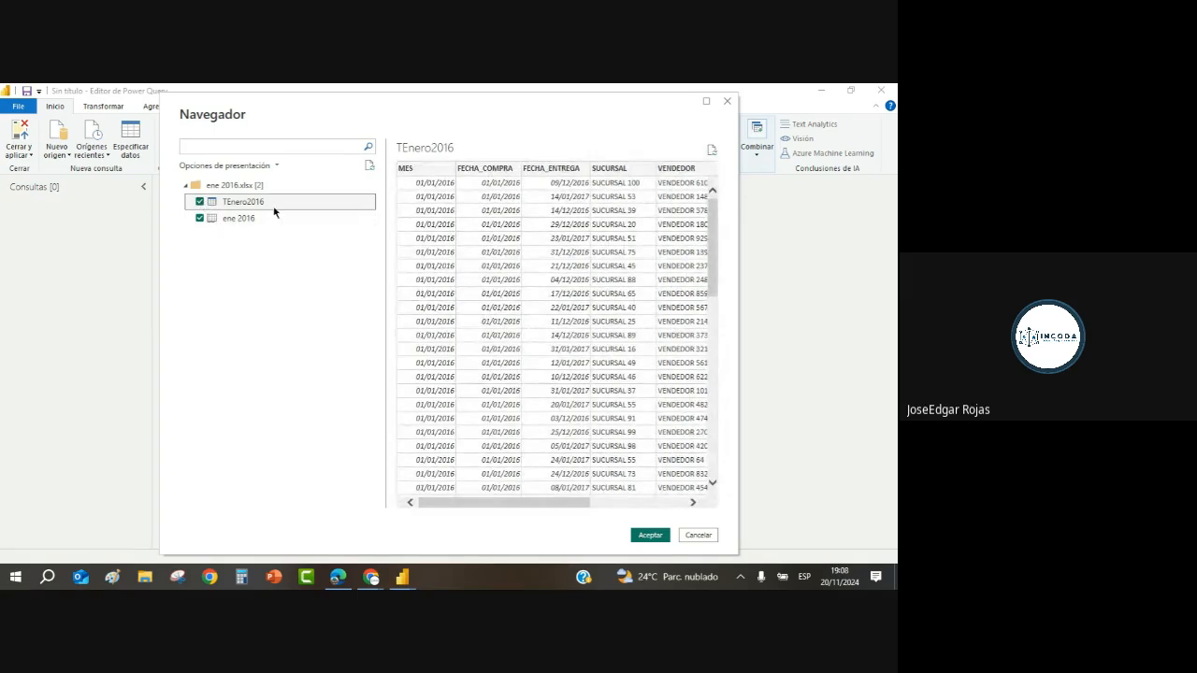
left_click(200, 219)
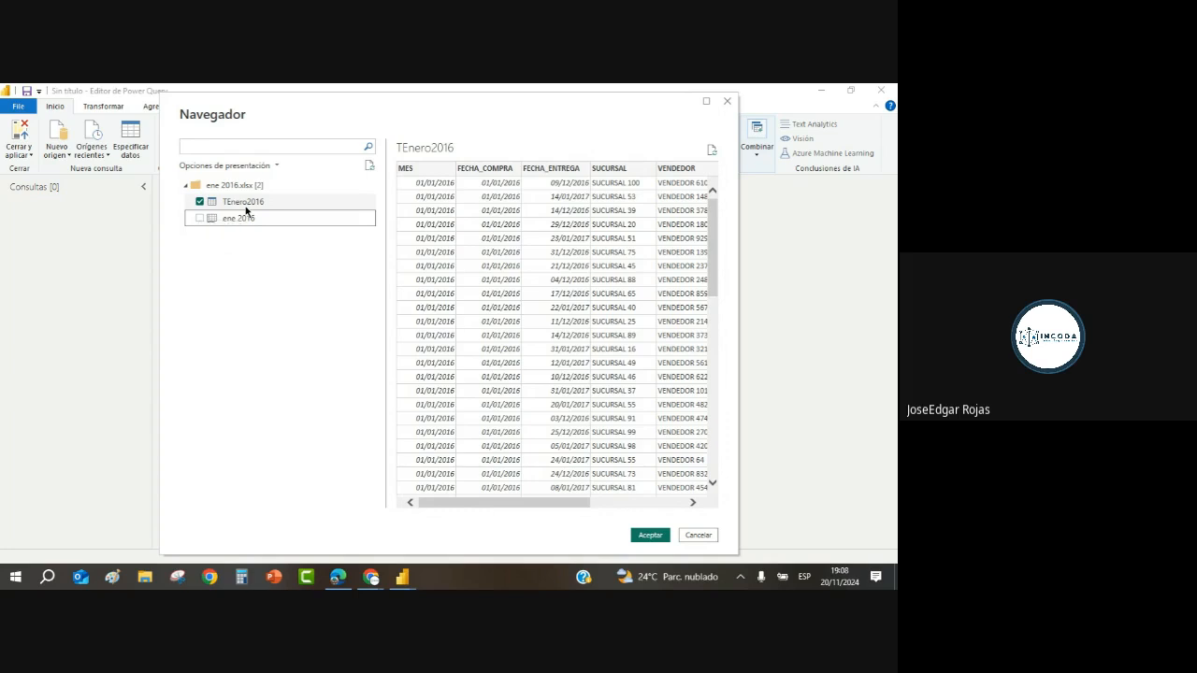
left_click(650, 536)
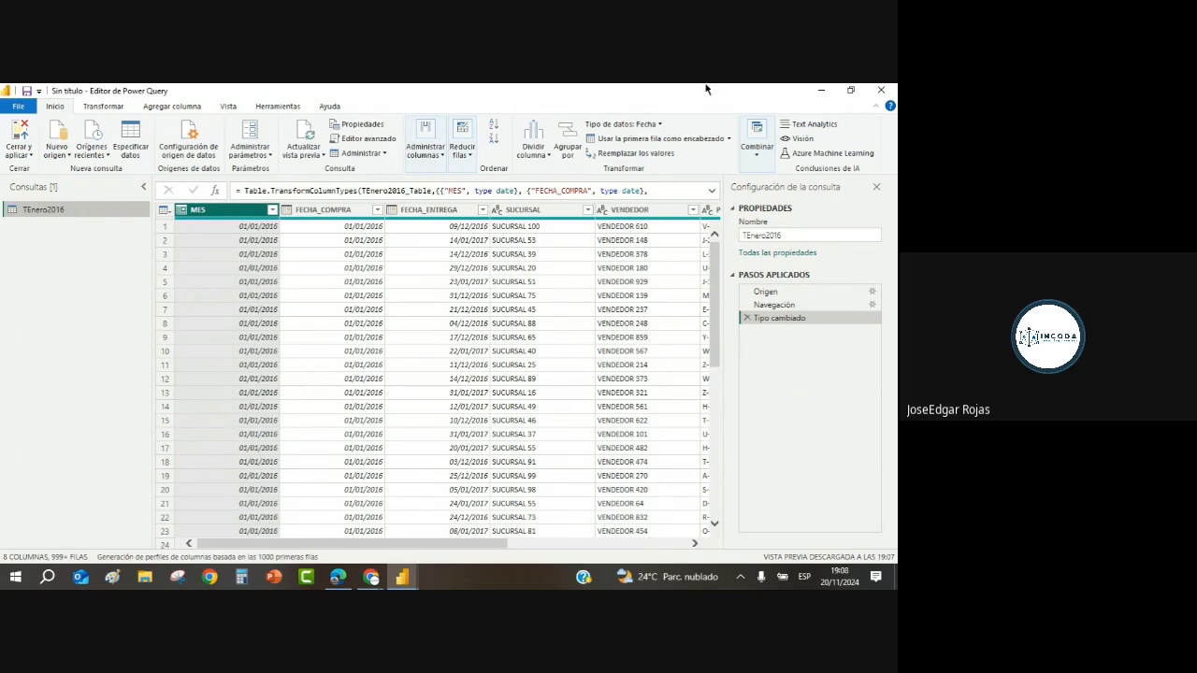
Step: Scroll the TEnero2016 preview to the CANTIDAD and ORDEN columns, then list Nuevo origen source types
left_click(696, 546)
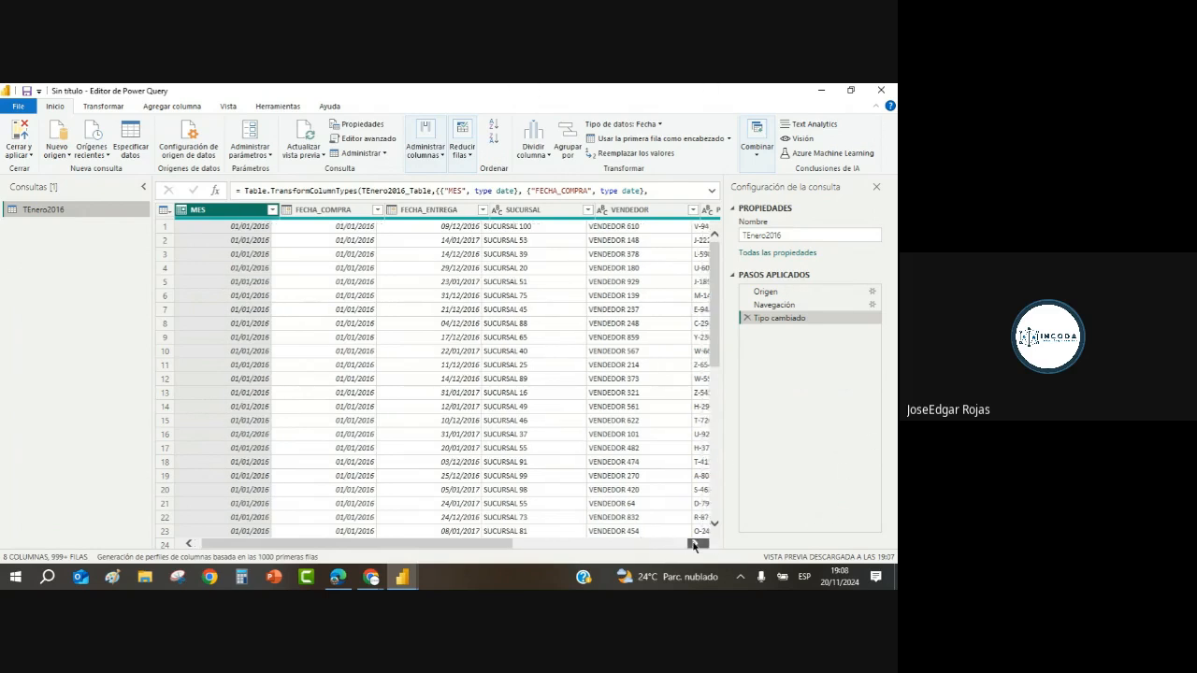
left_click(695, 546)
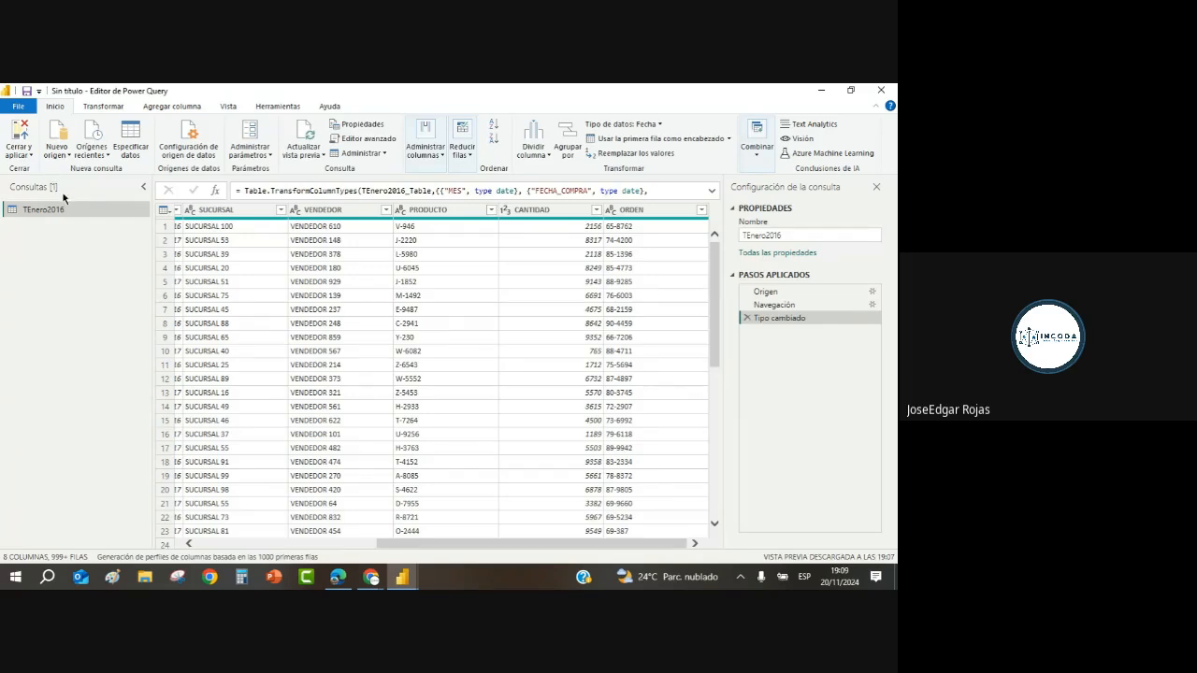
left_click(56, 154)
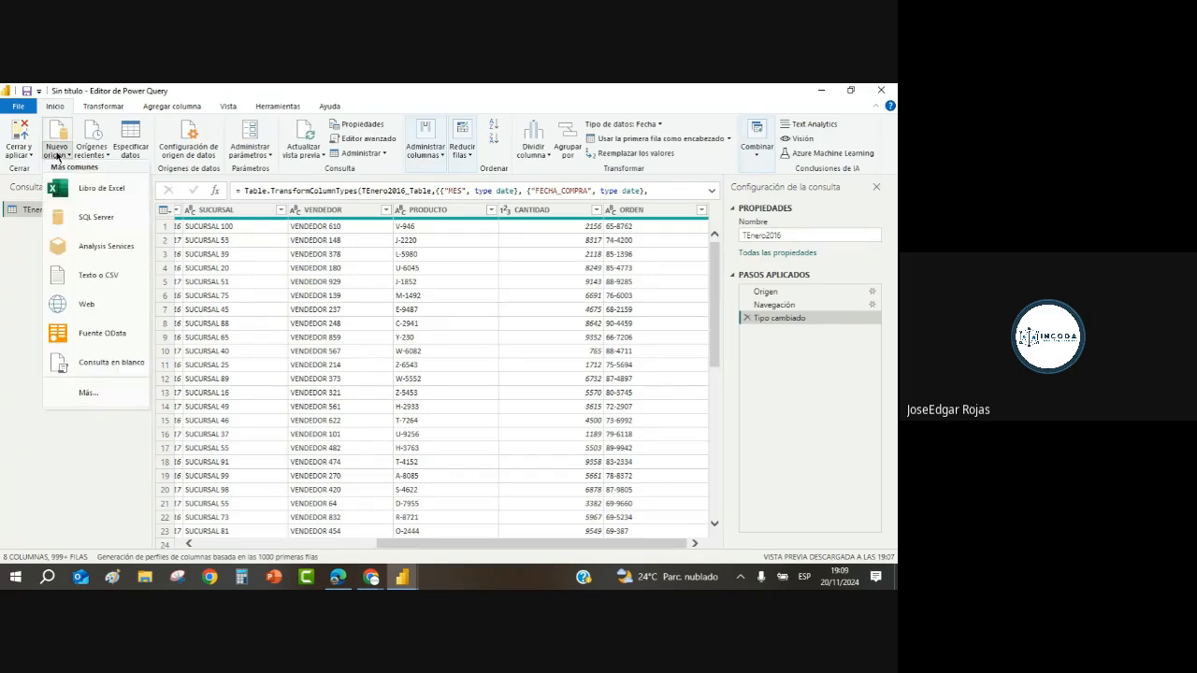
Step: Choose Libro de Excel and open the feb 2016 workbook from the Mes folder
left_click(104, 190)
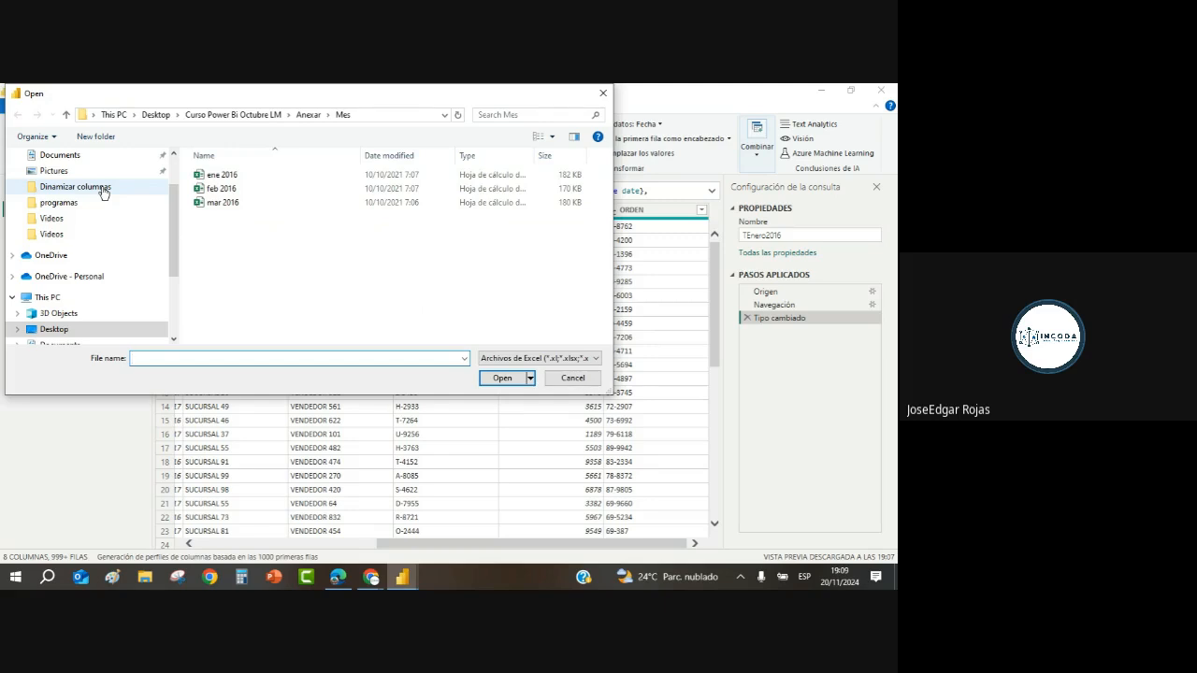
left_click(226, 190)
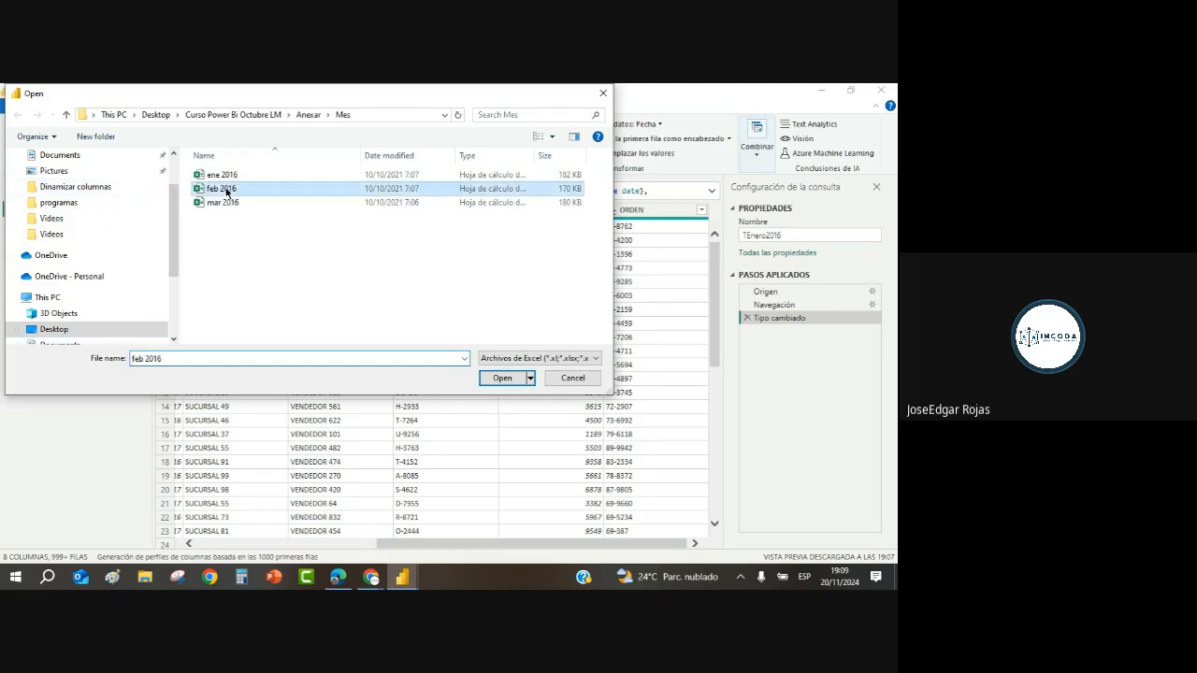
left_click(499, 378)
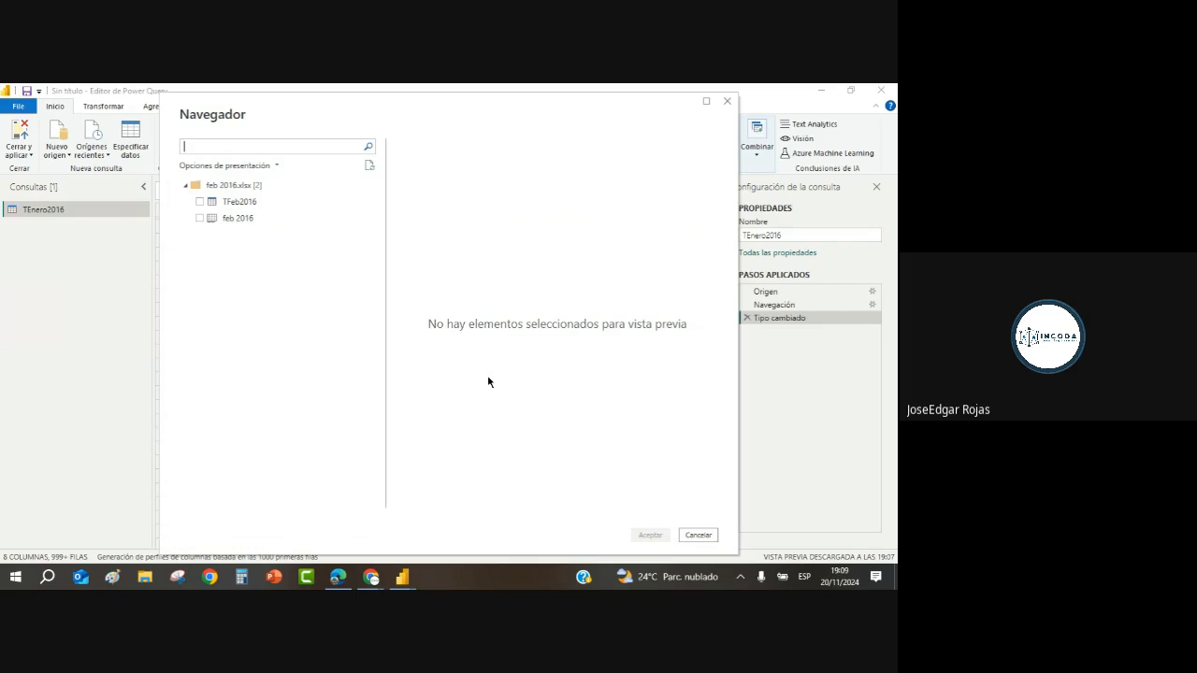
Step: Load the TFeb2016 table from Navegador as a new query alongside TEnero2016
left_click(200, 202)
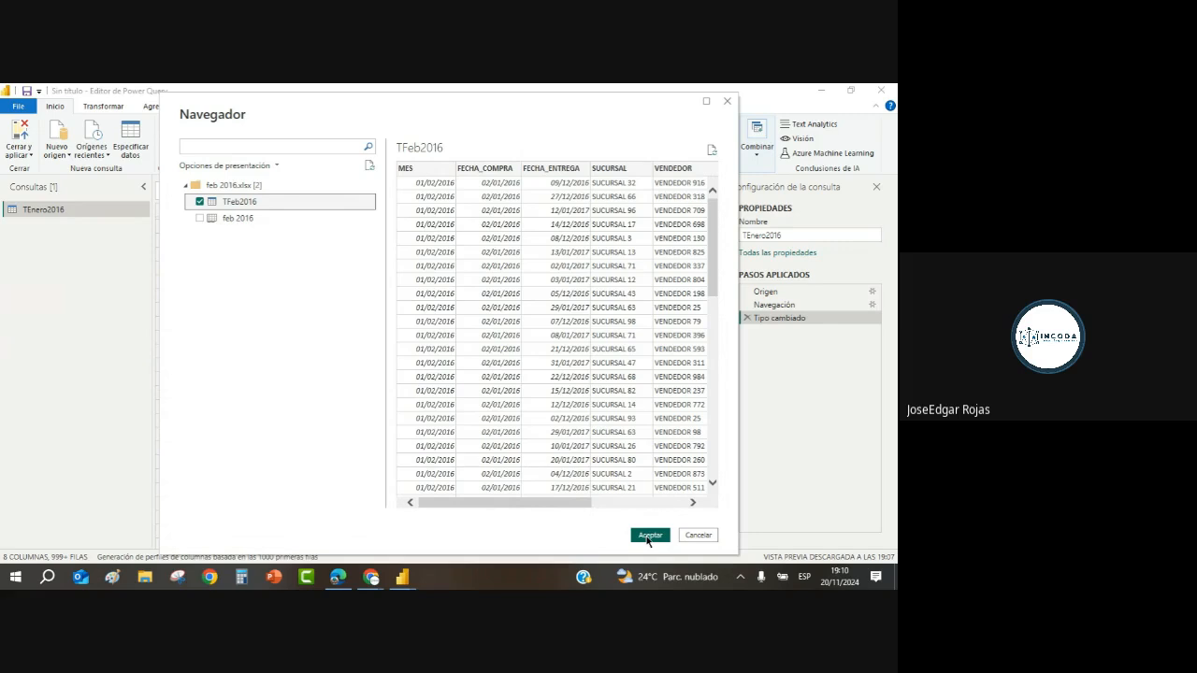
left_click(649, 535)
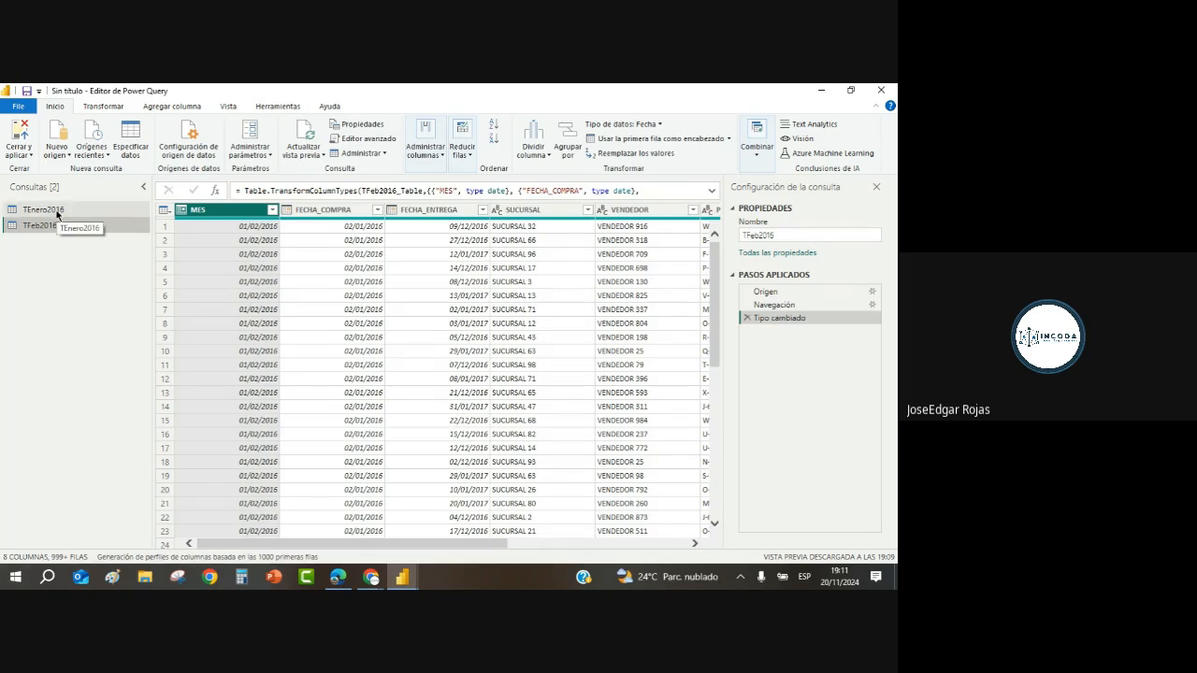
left_click(54, 212)
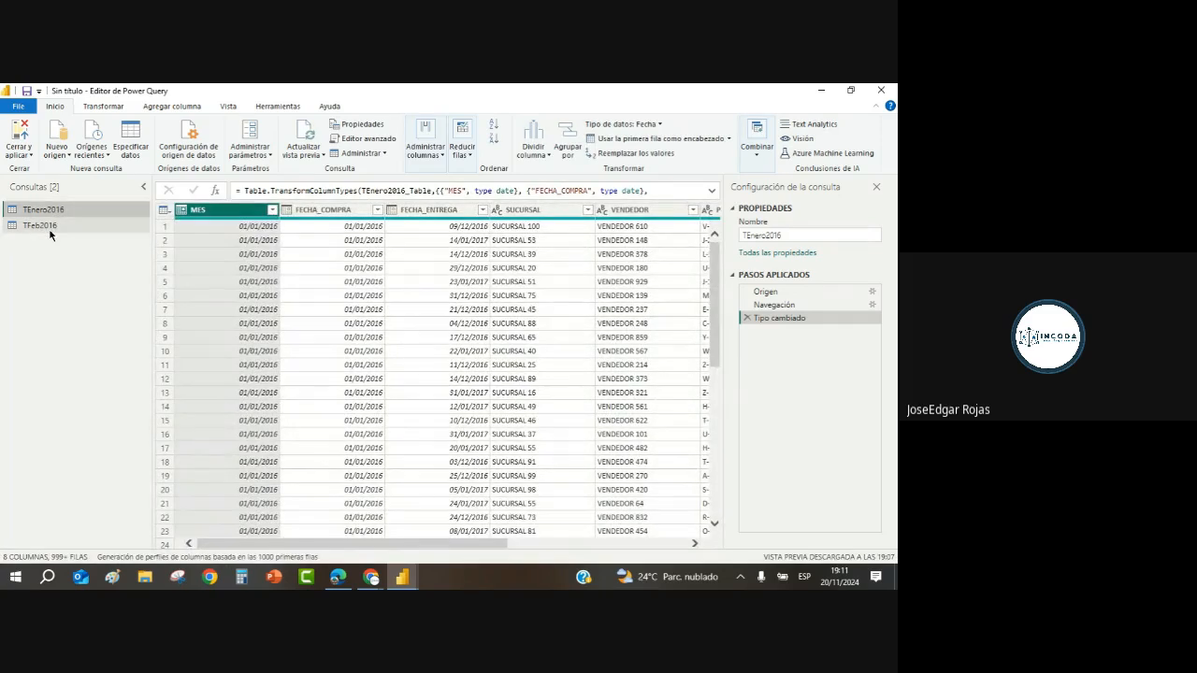
left_click(50, 230)
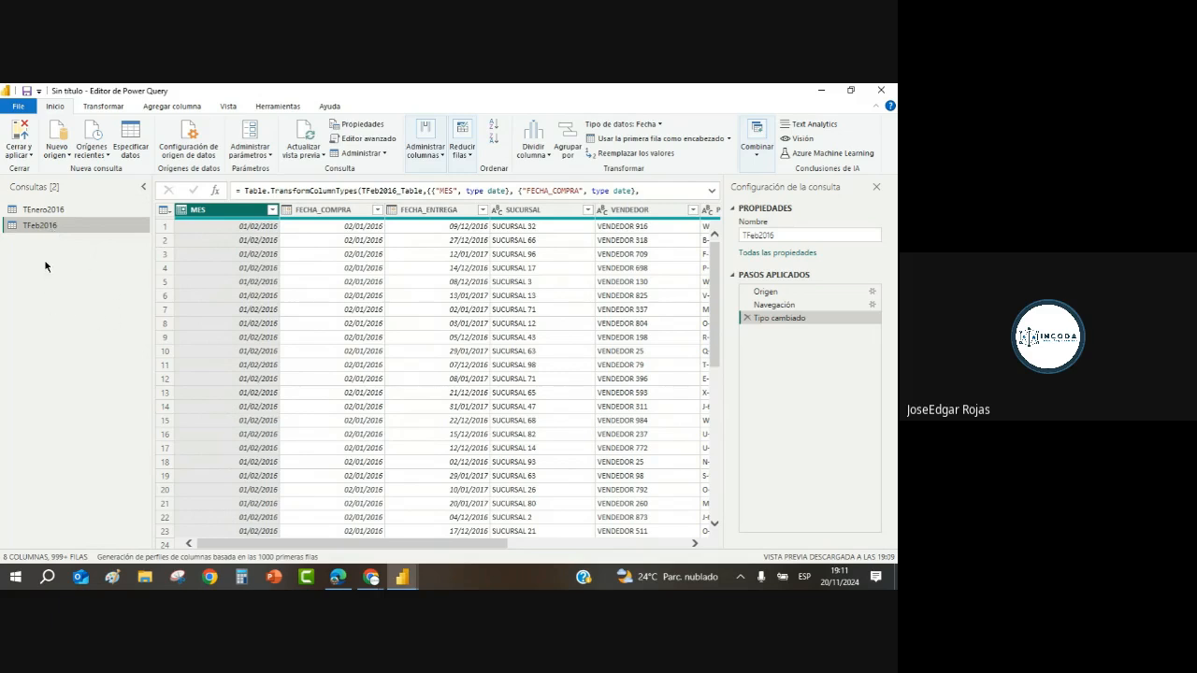
Step: Compare the TEnero2016 and TFeb2016 query data, ending on TEnero2016
left_click(48, 209)
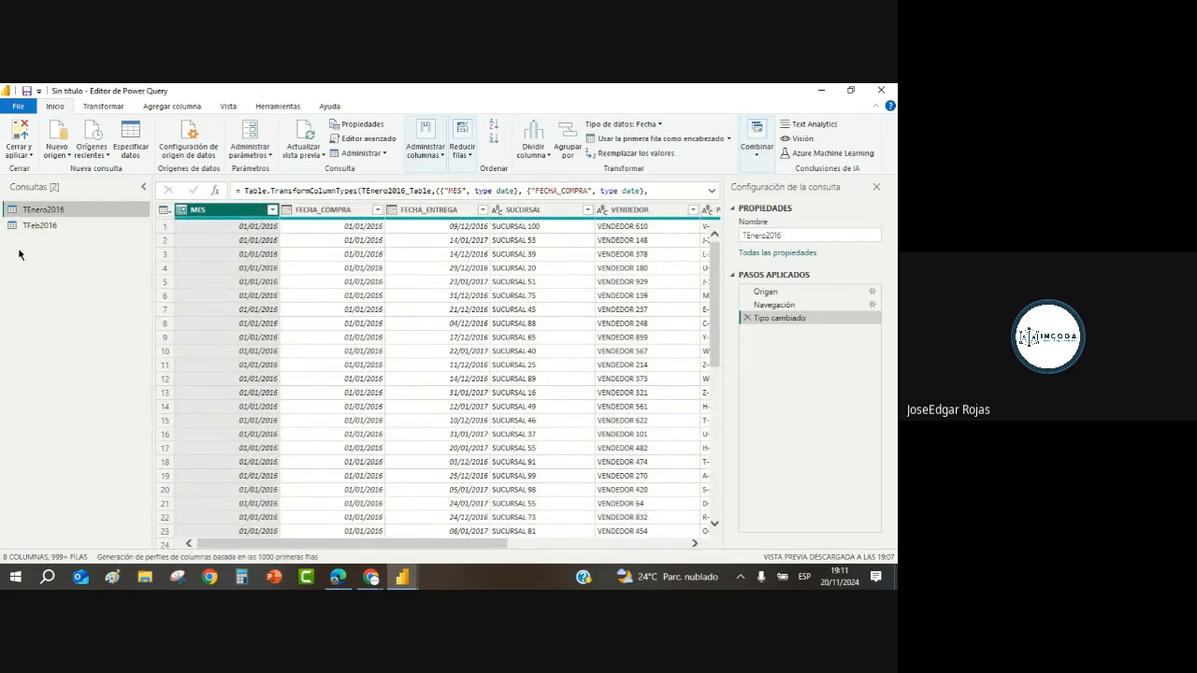
left_click(77, 225)
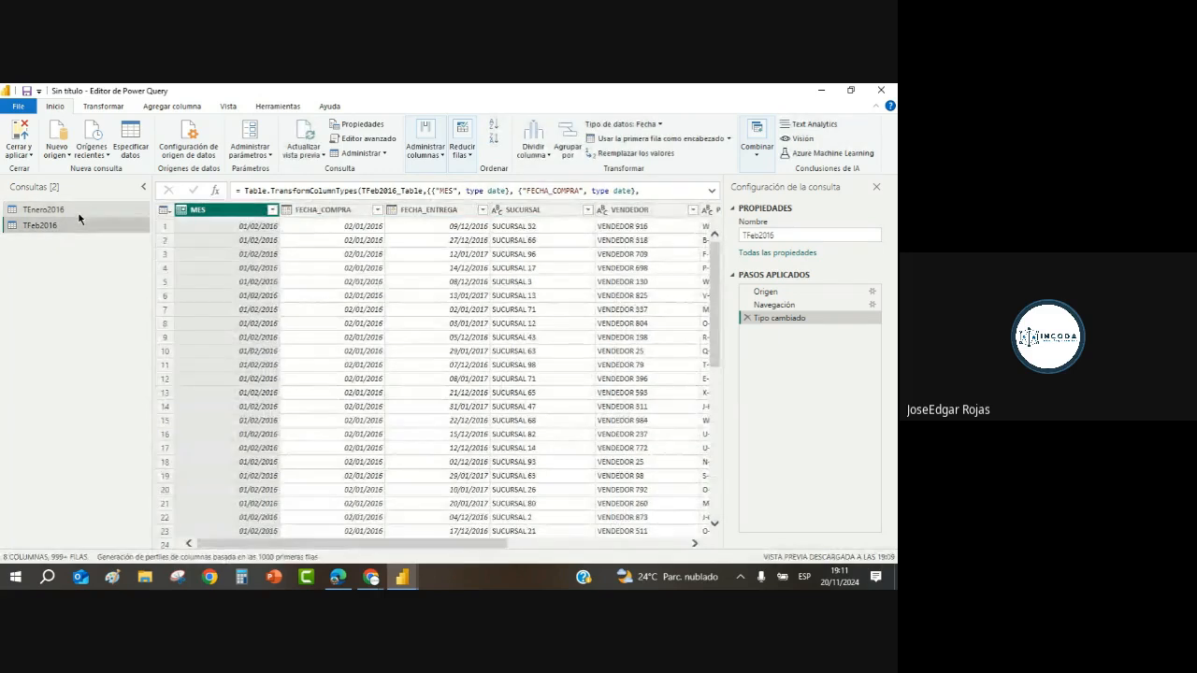
left_click(79, 212)
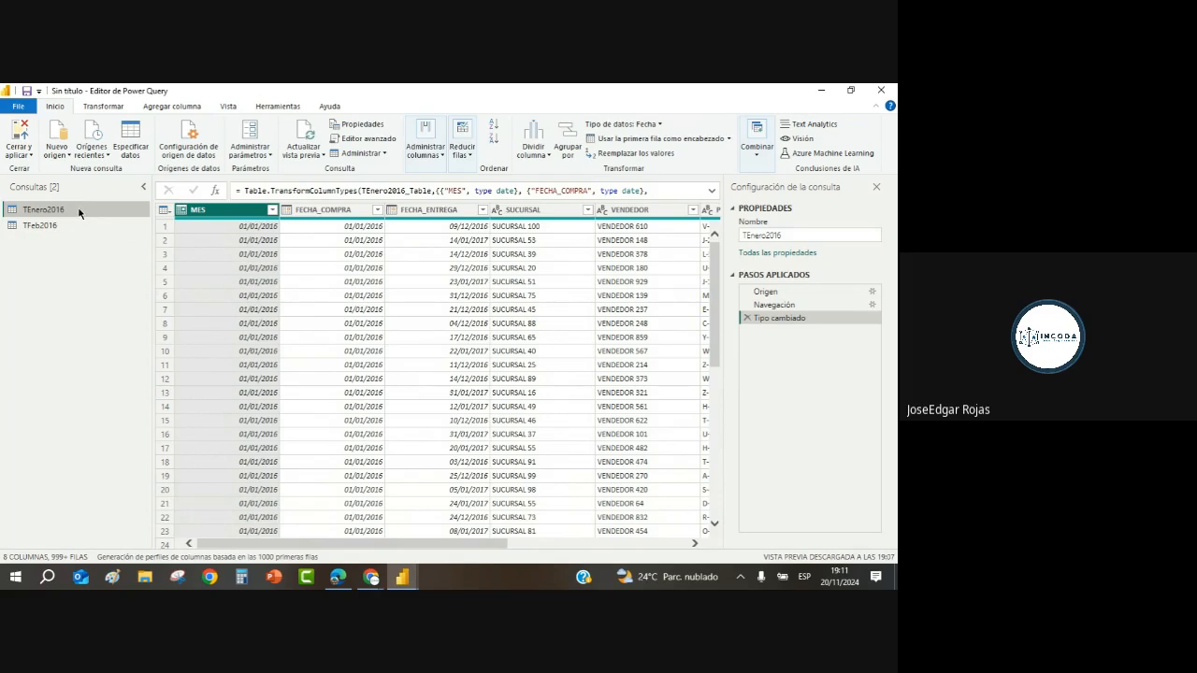
left_click(42, 227)
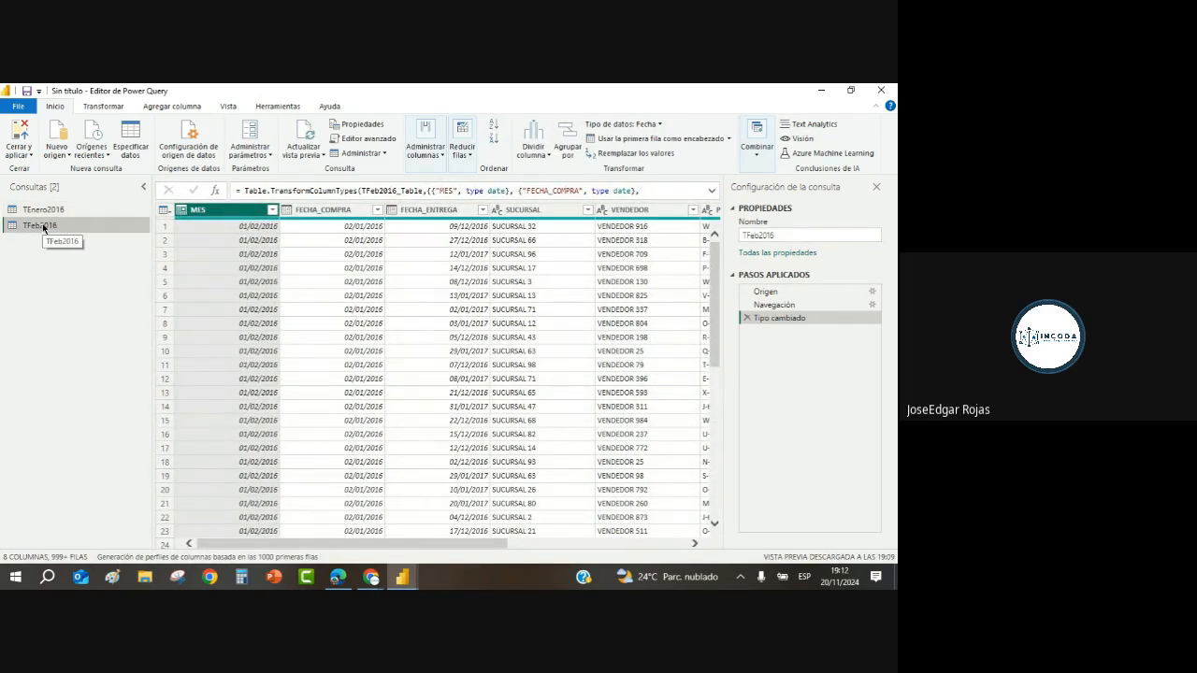
left_click(42, 211)
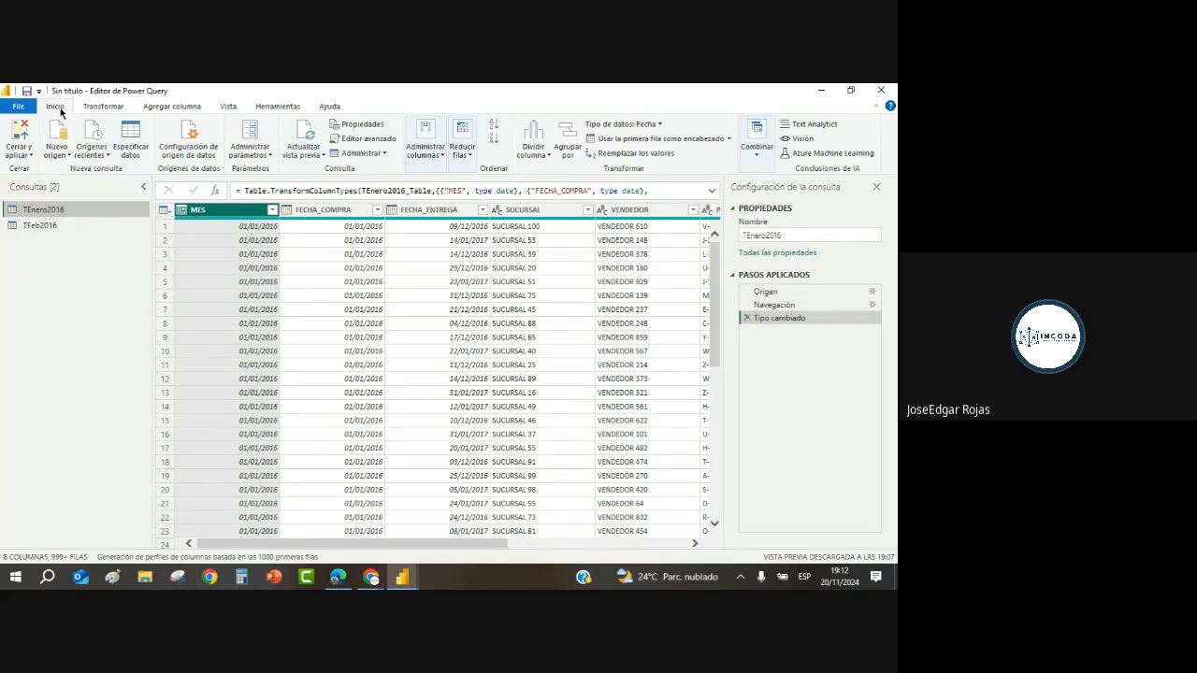
Step: Open the Anexar dialog via Combinar > Anexar consultas on TEnero2016
left_click(758, 154)
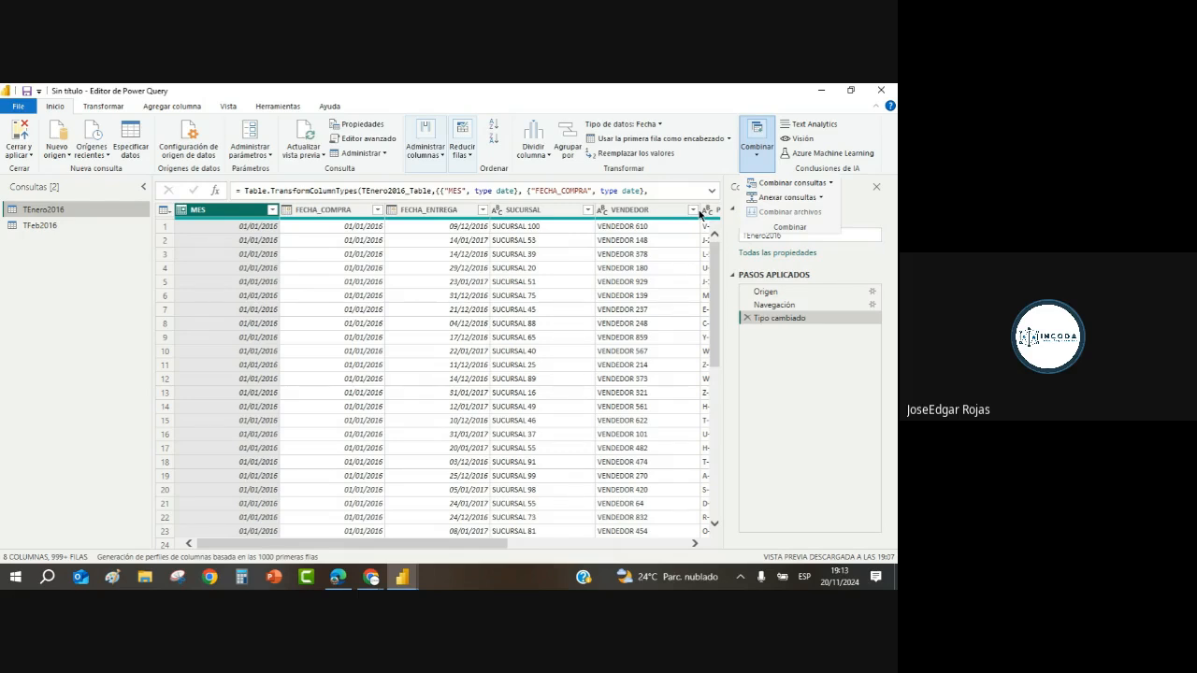
left_click(775, 199)
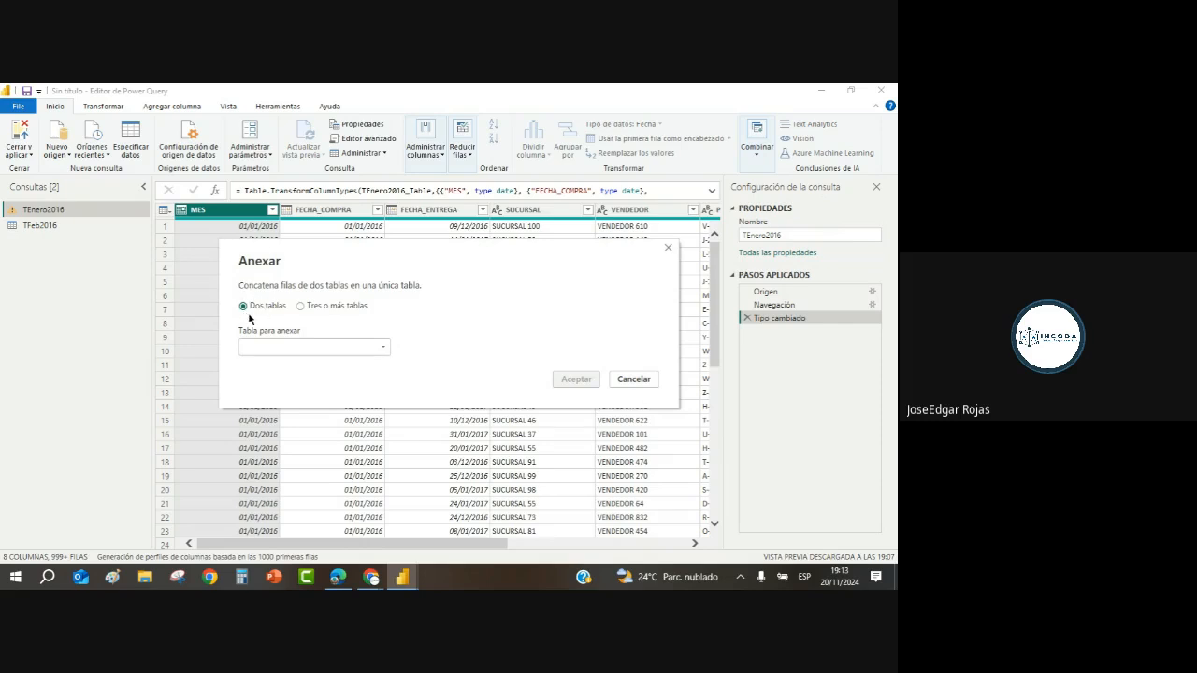
Step: Pick TFeb2016 from the Tabla para anexar dropdown in the Dos tablas setup
left_click(384, 348)
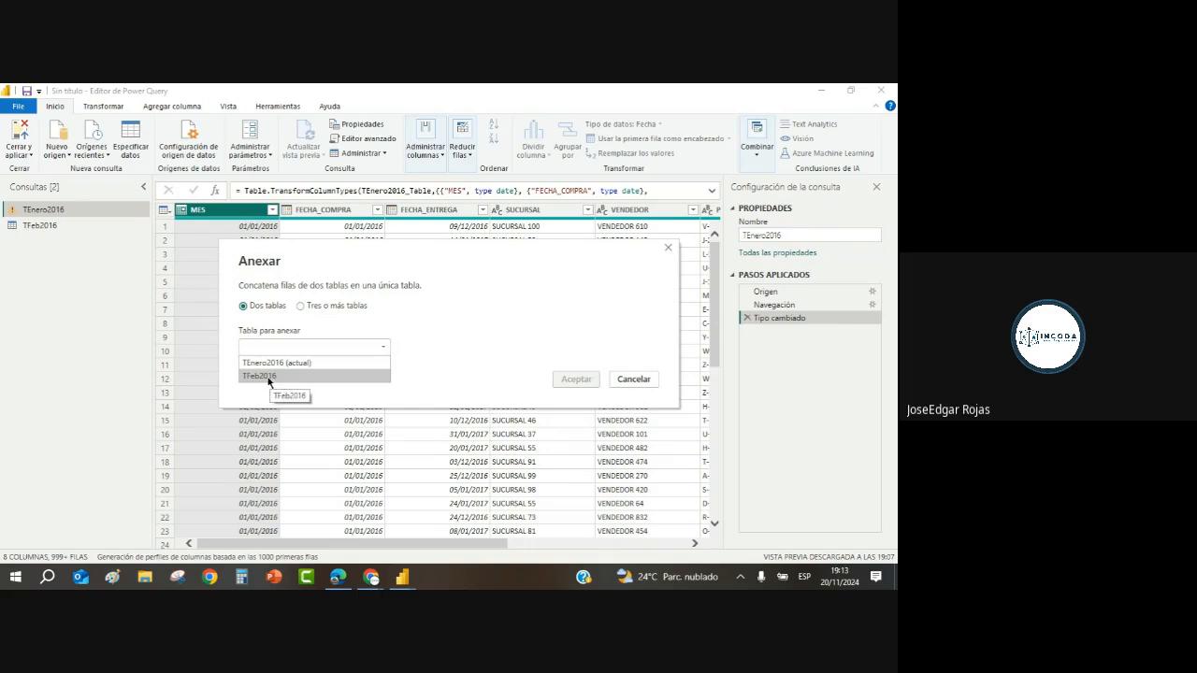
left_click(269, 376)
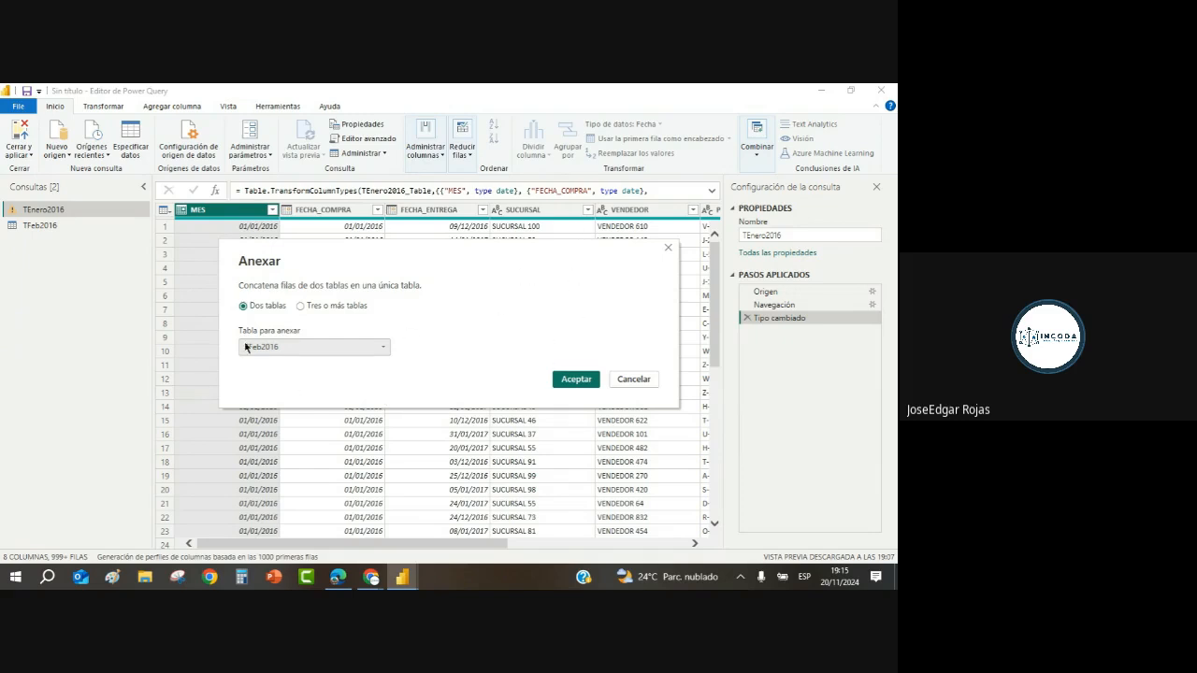
Step: Append TFeb2016 into TEnero2016, then delete the Consulta anexada step to restore TEnero2016
left_click(576, 379)
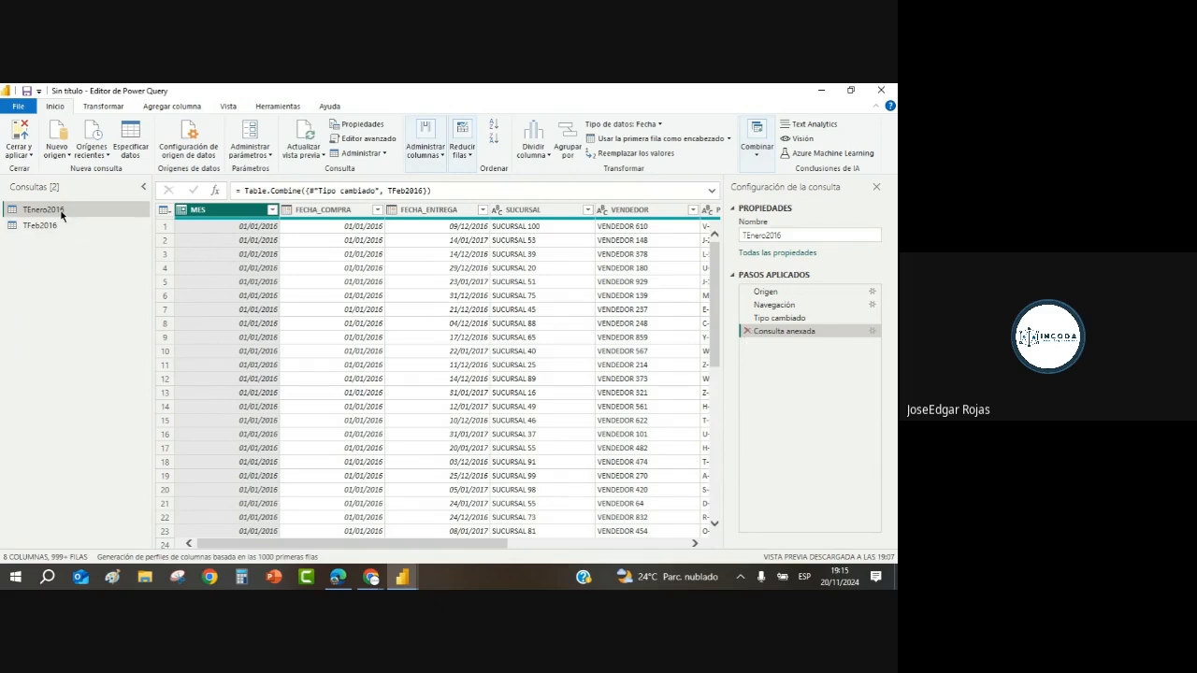
left_click(747, 331)
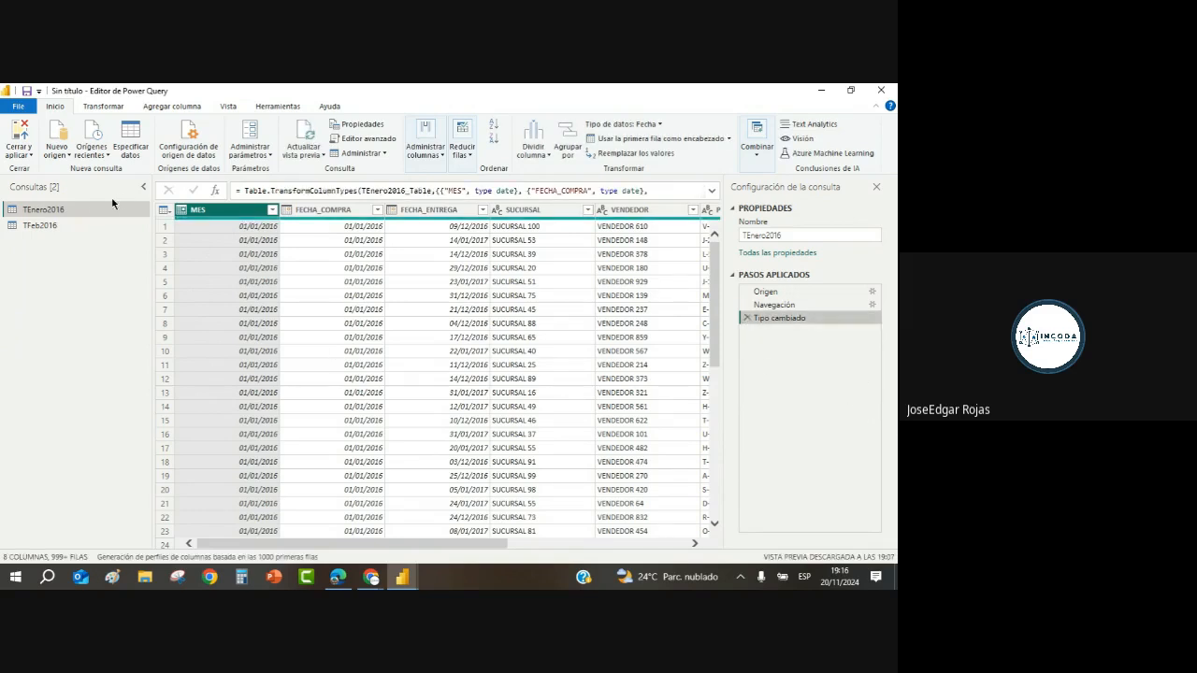
left_click(75, 216)
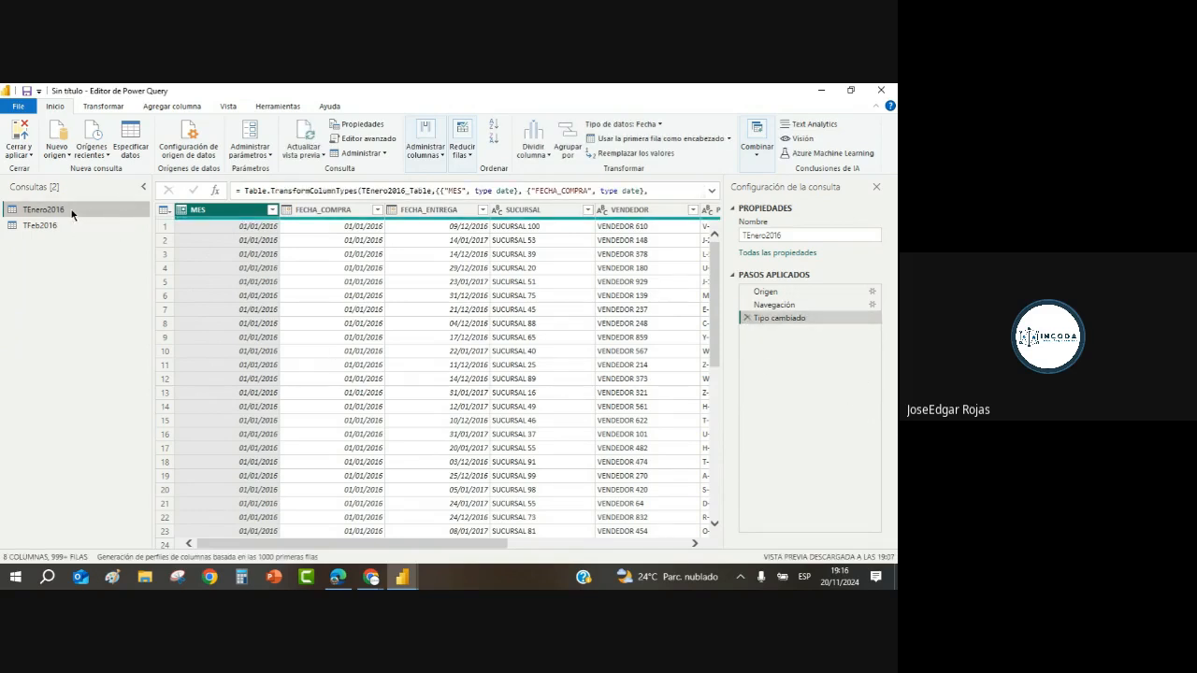
left_click(756, 154)
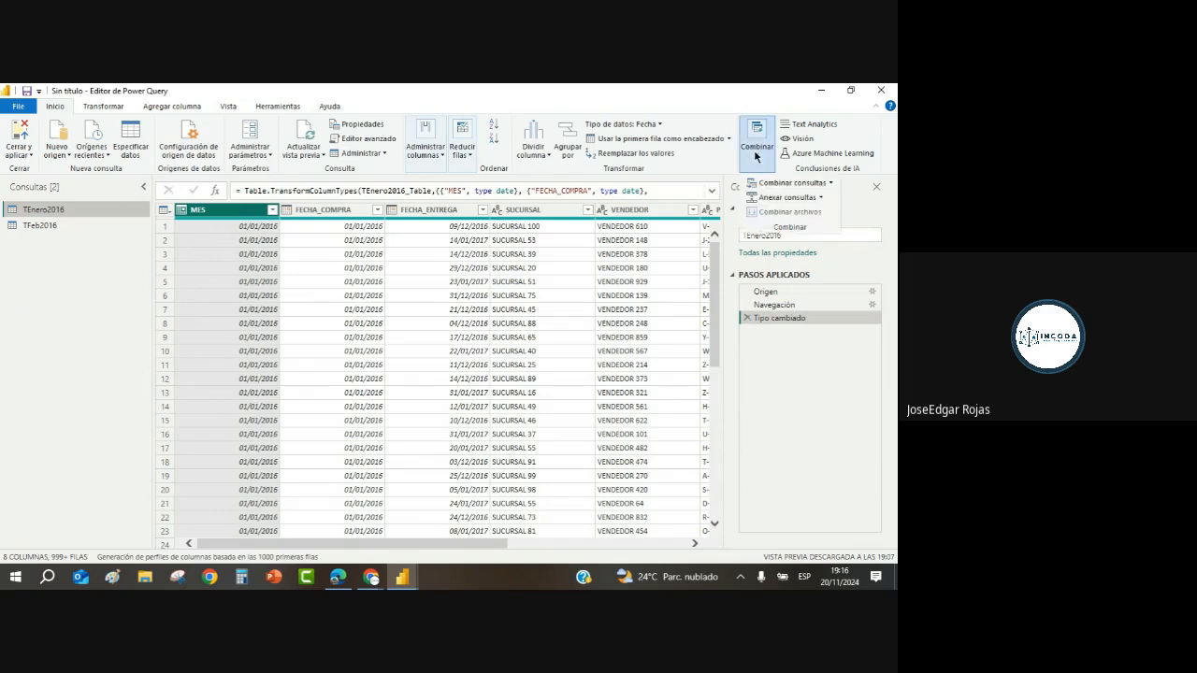
Step: Create Anexar1 as a new query appending TFeb2016 below TEnero2016
left_click(815, 197)
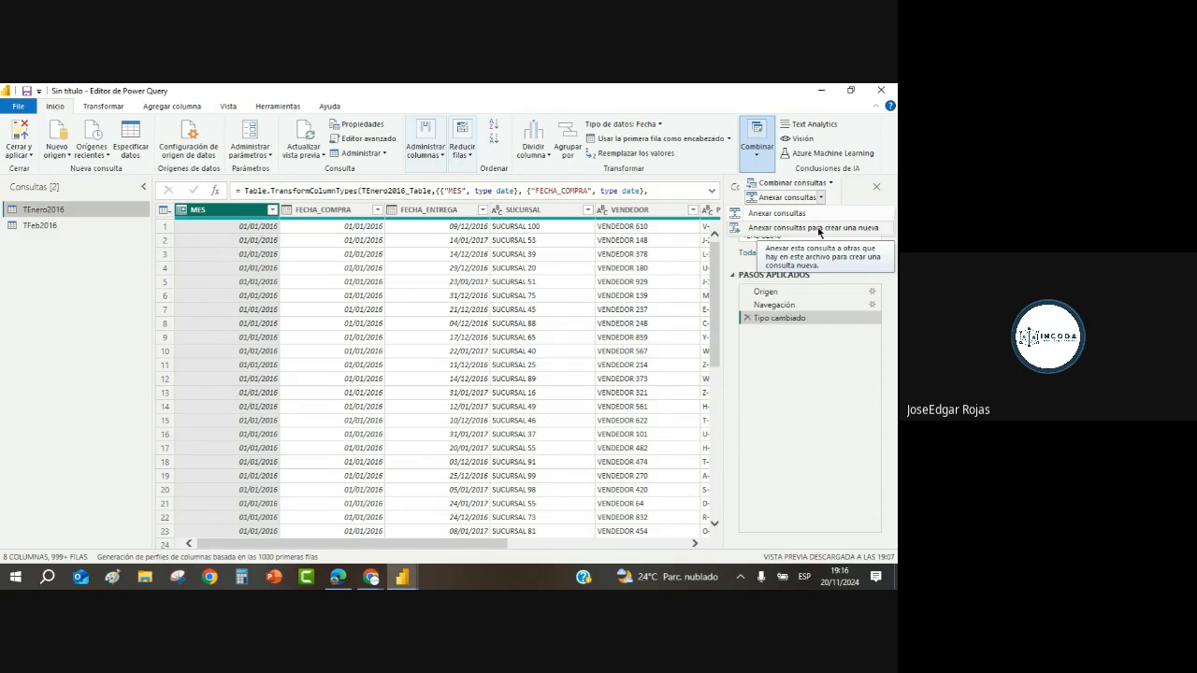
left_click(819, 229)
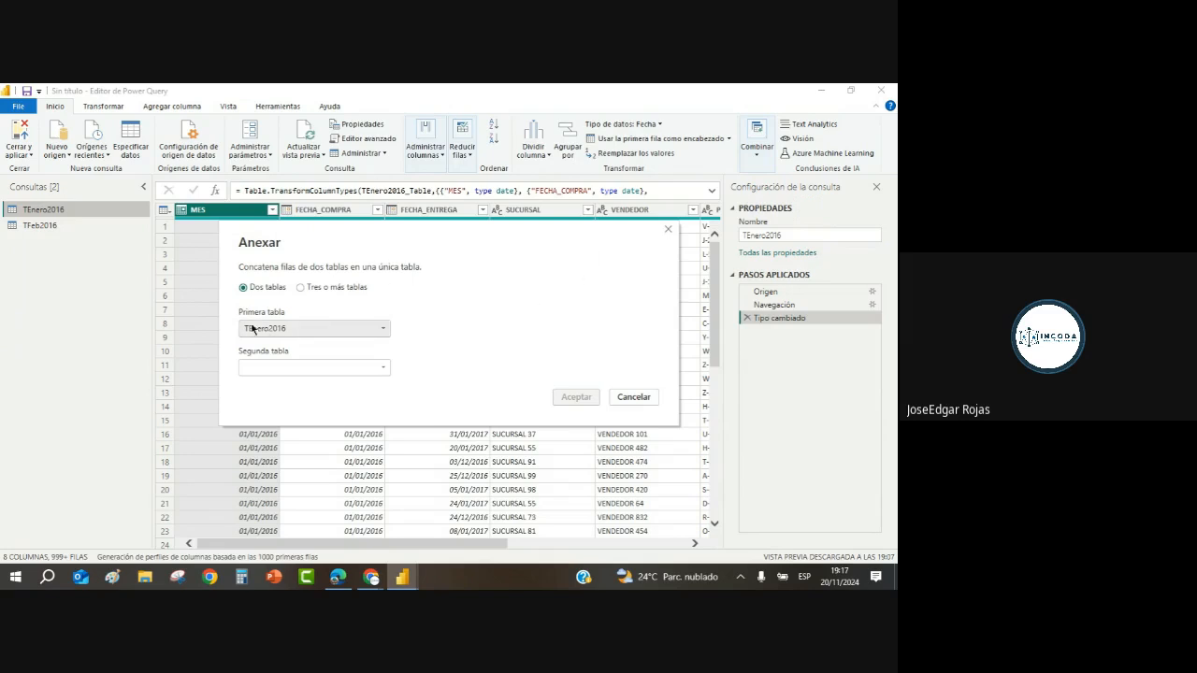
left_click(384, 371)
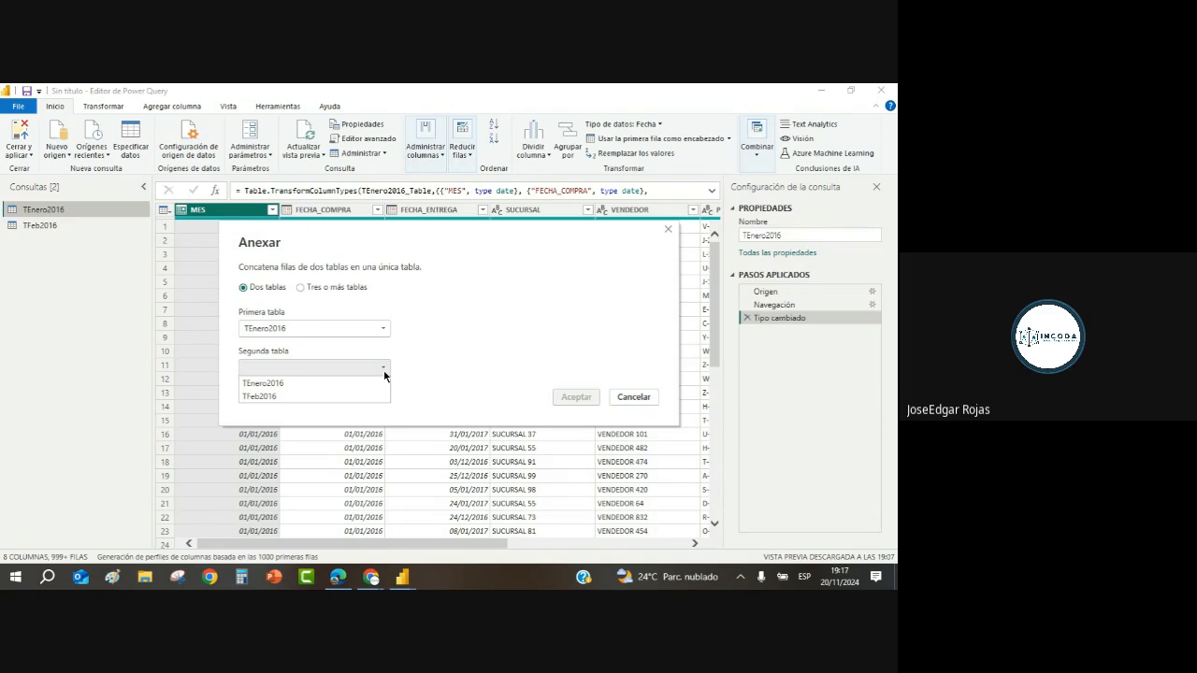
left_click(257, 398)
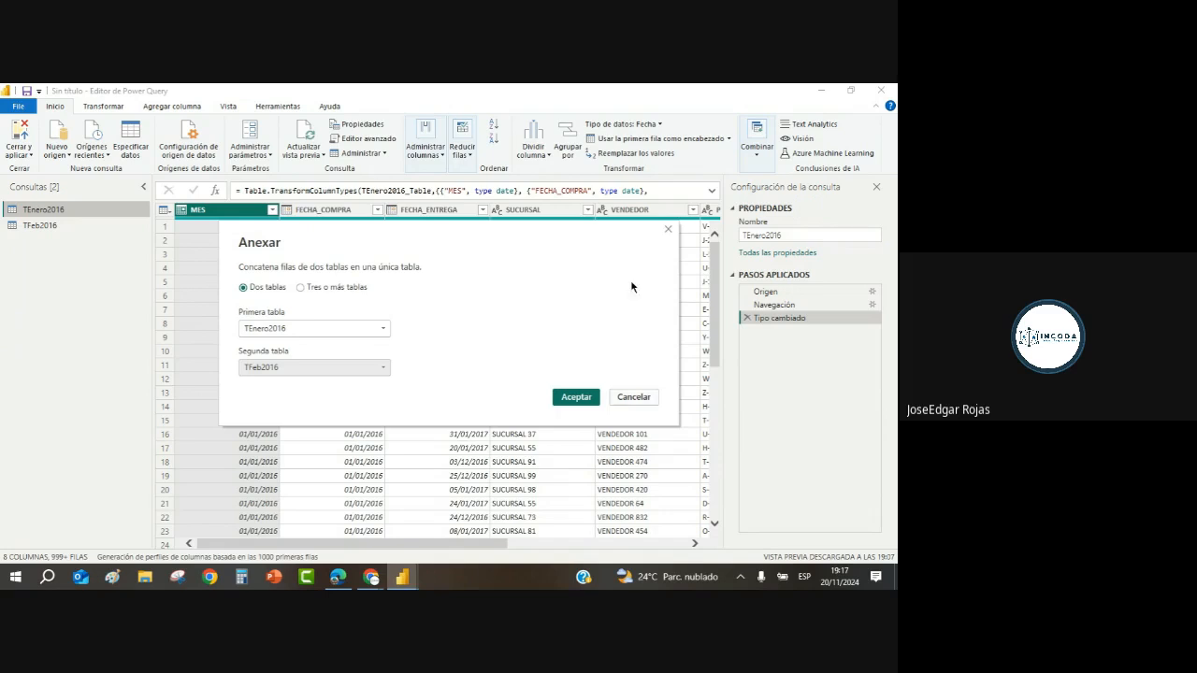
left_click(575, 397)
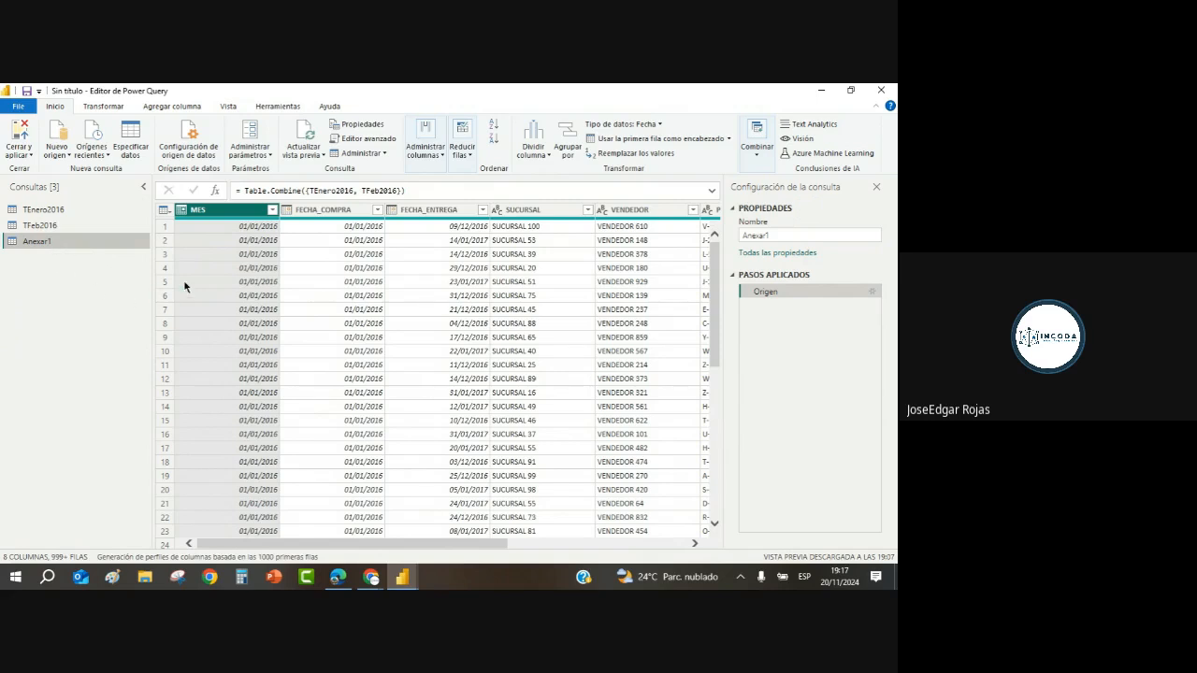
Step: Apply a MES filter on Anexar1 that keeps both 01/01/2016 and 01/02/2016
left_click(272, 211)
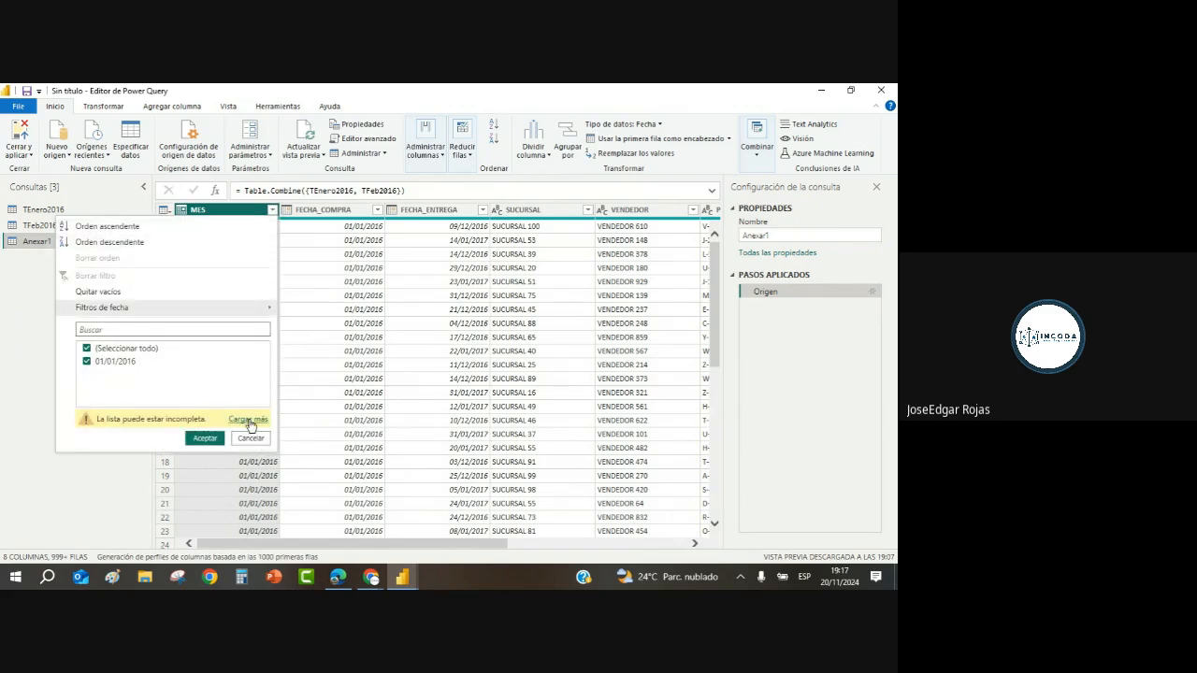
left_click(248, 419)
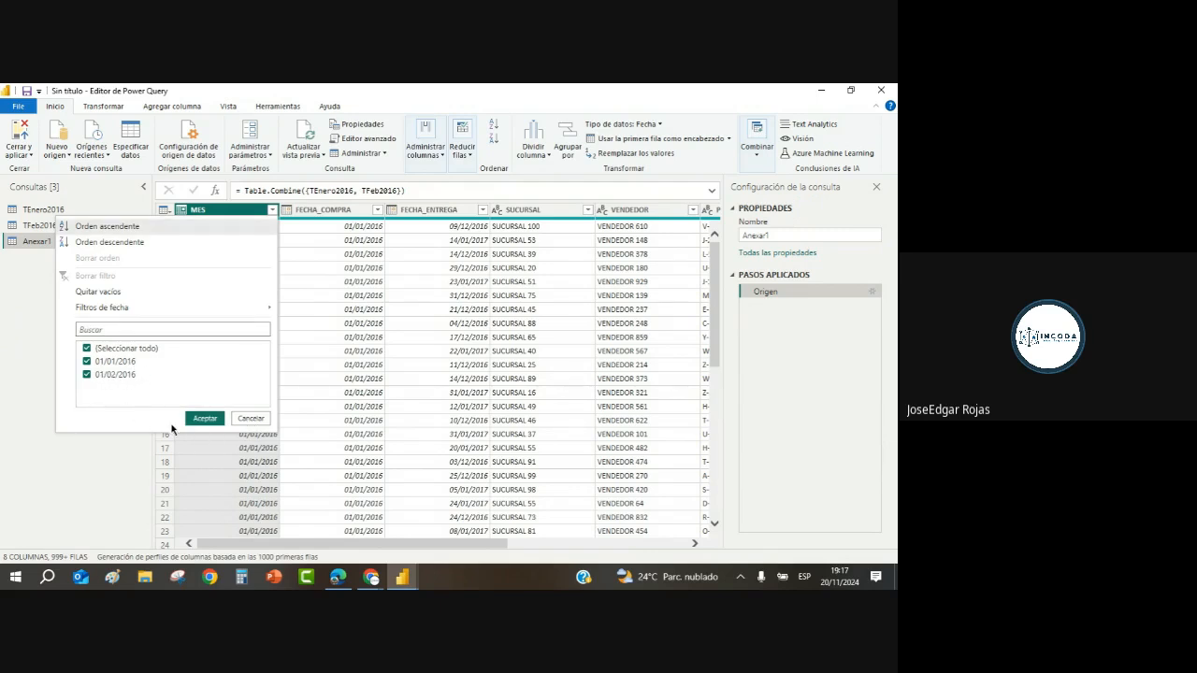
left_click(202, 418)
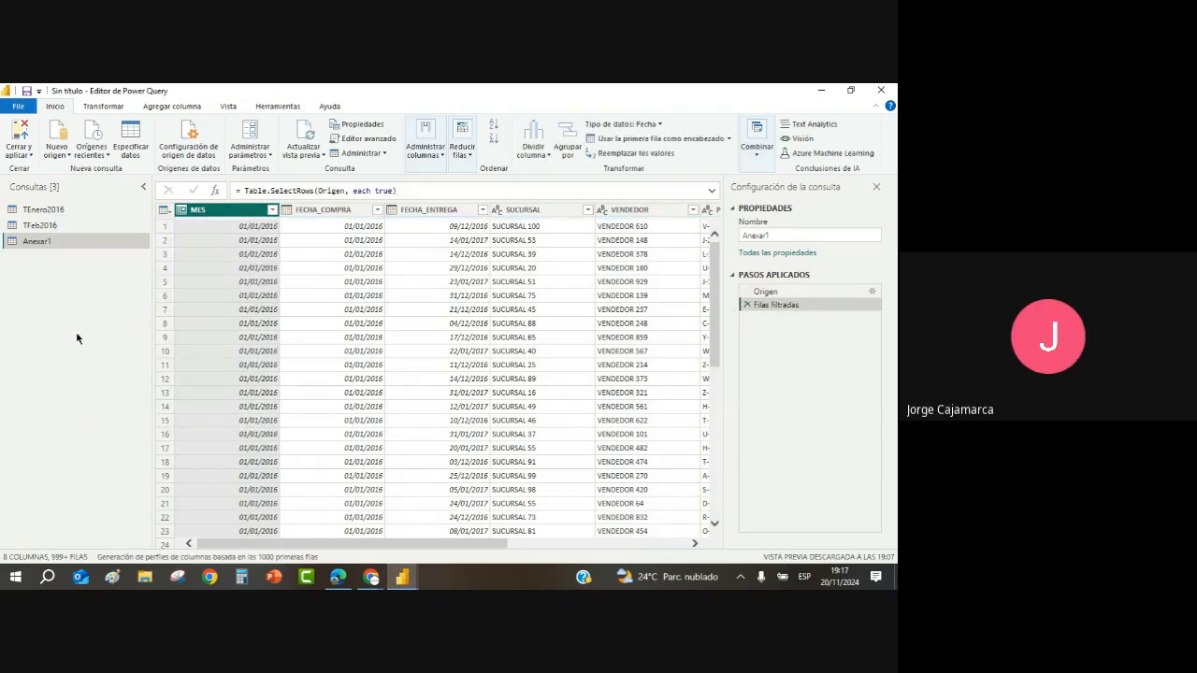
left_click(54, 211)
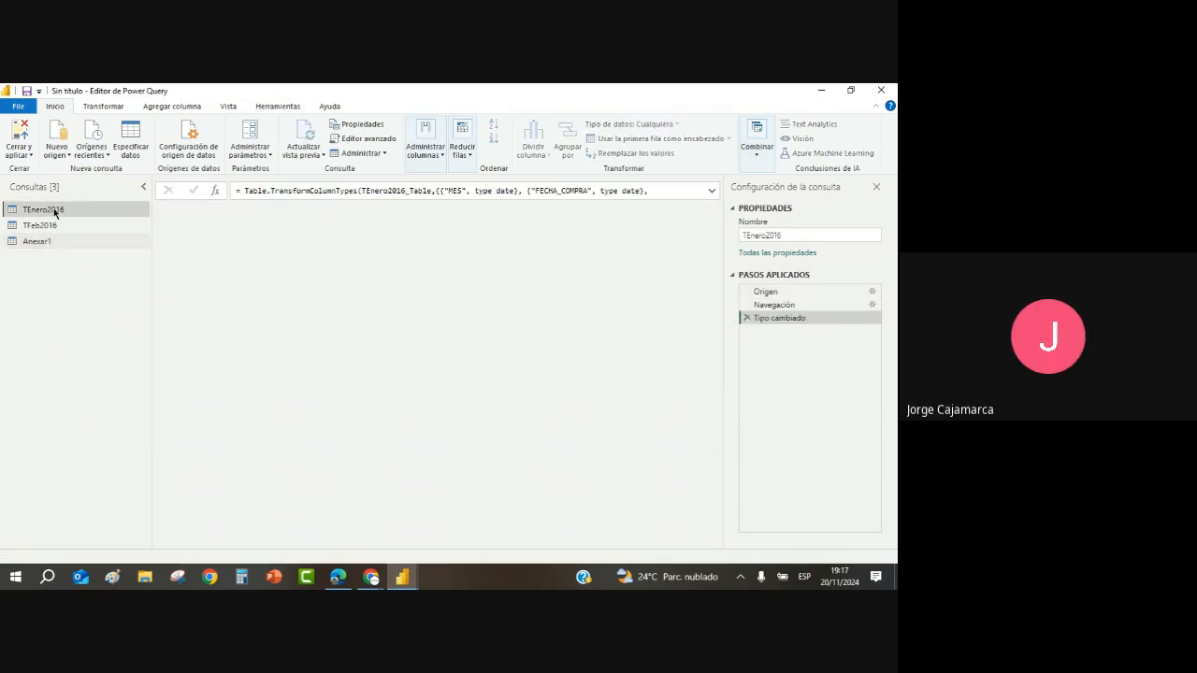
left_click(54, 242)
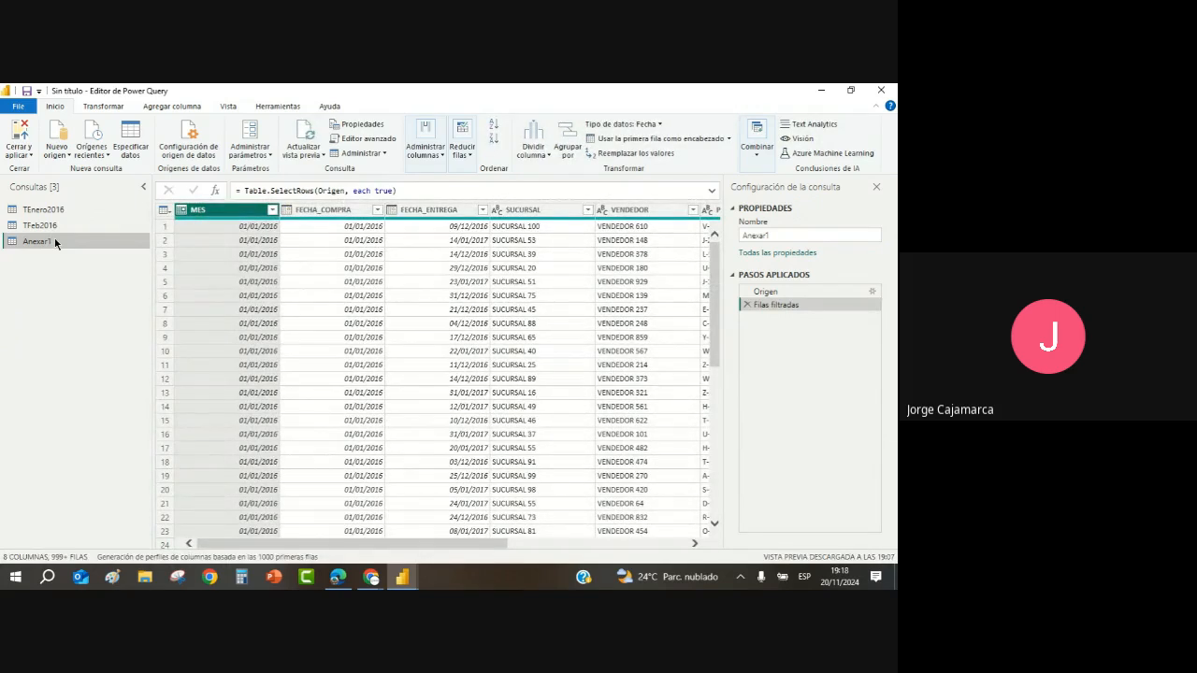
Step: Remove the Filas filtradas step from the Anexar1 query
right_click(54, 244)
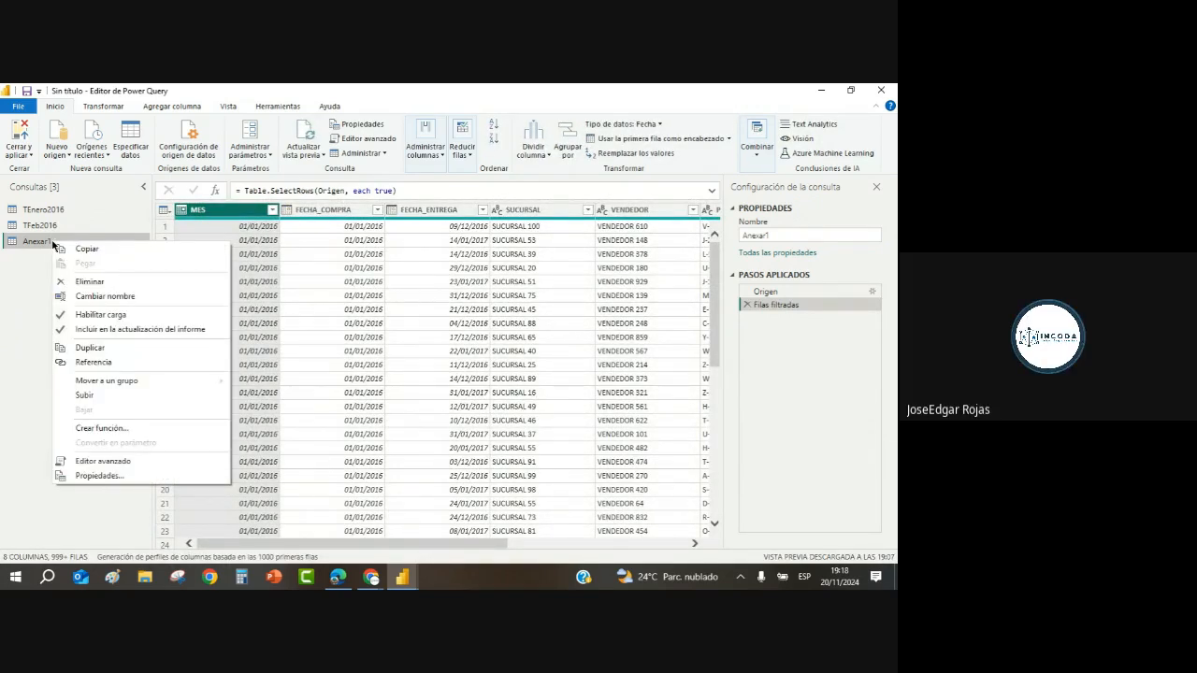
left_click(746, 306)
left_click(747, 306)
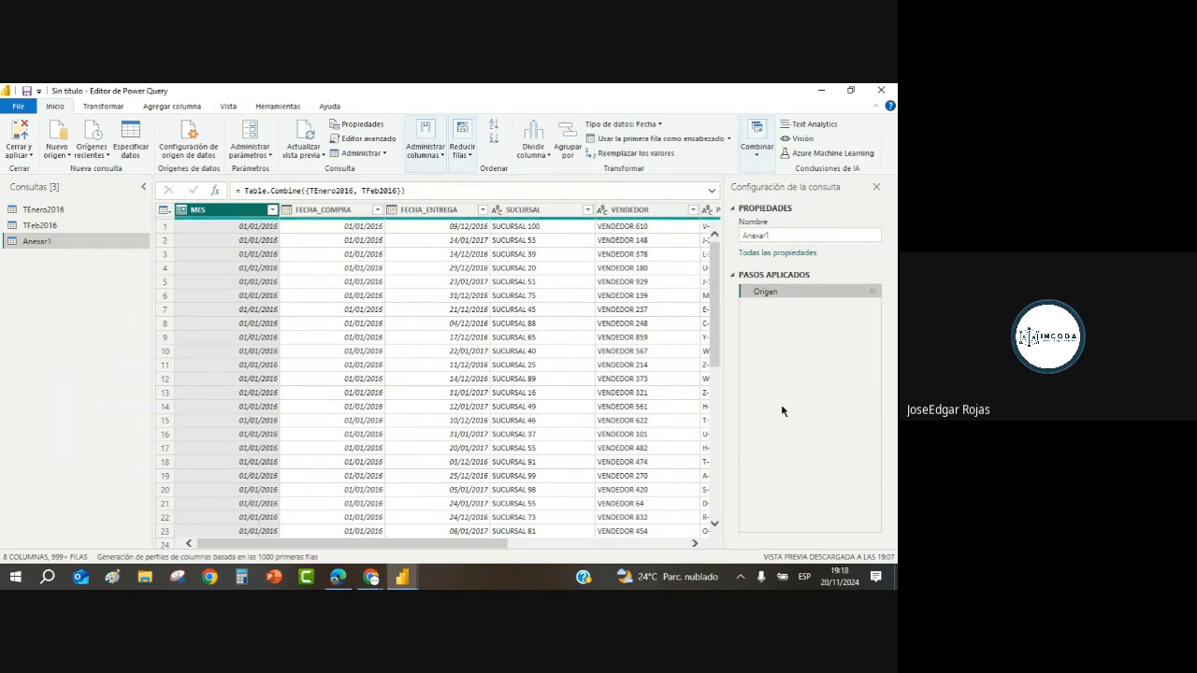
Step: Delete the Anexar1 query and return to TEnero2016
right_click(56, 243)
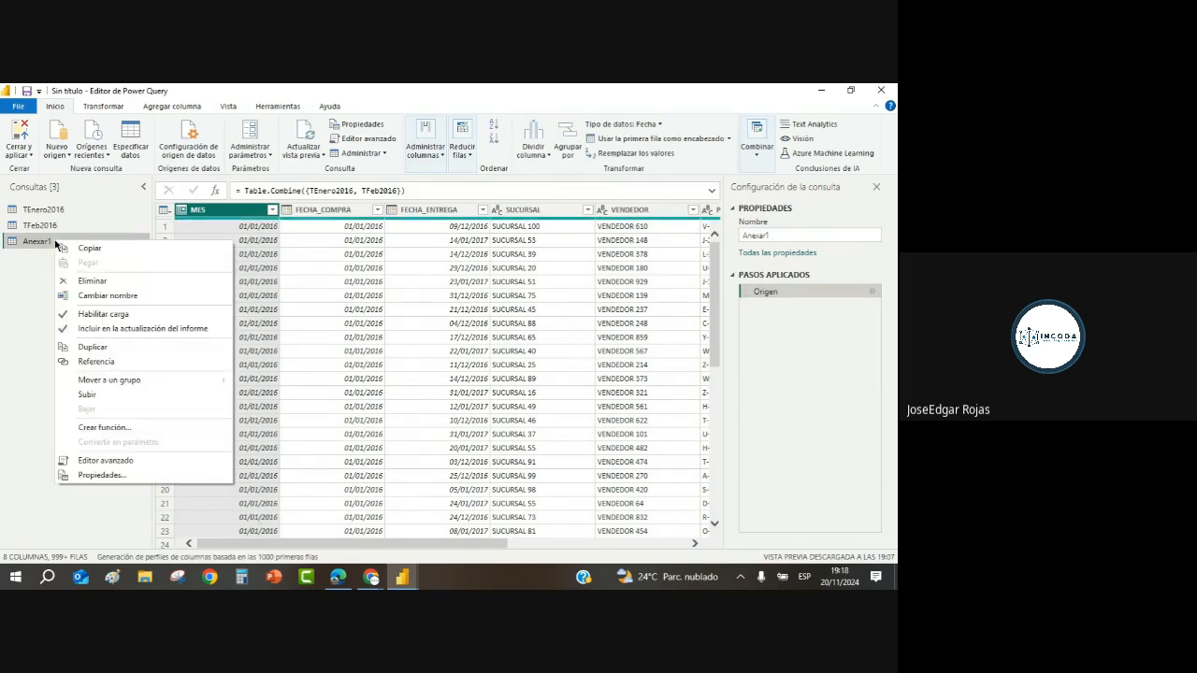
left_click(121, 281)
key("Delete")
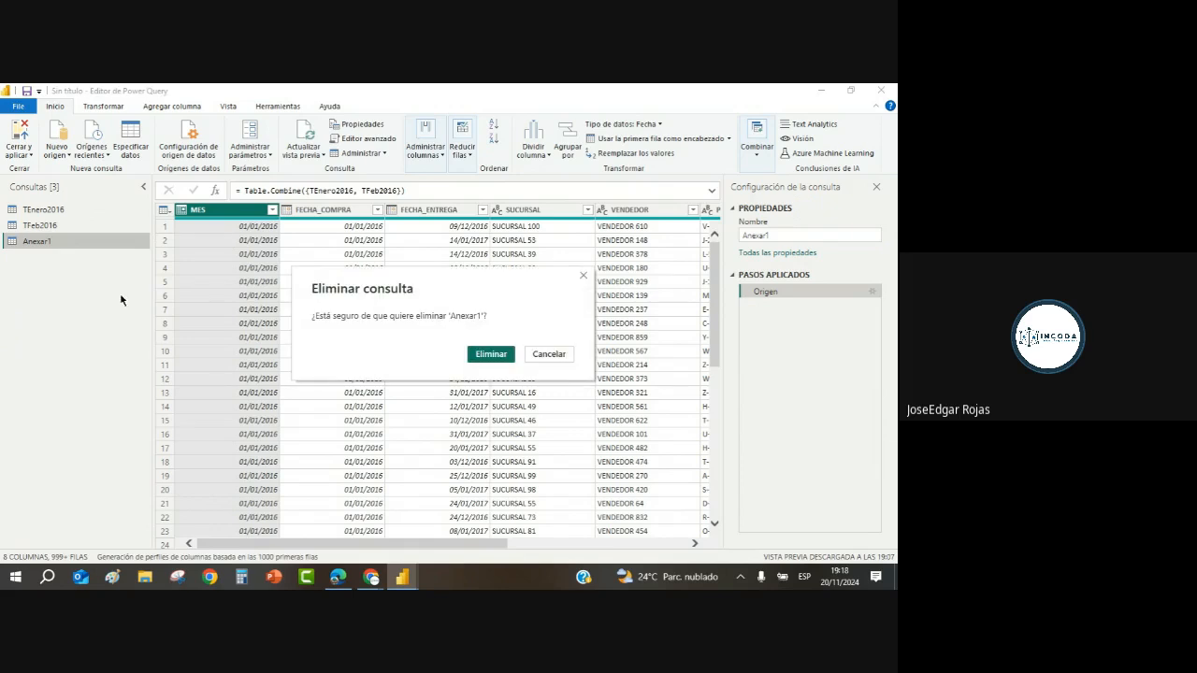
left_click(484, 353)
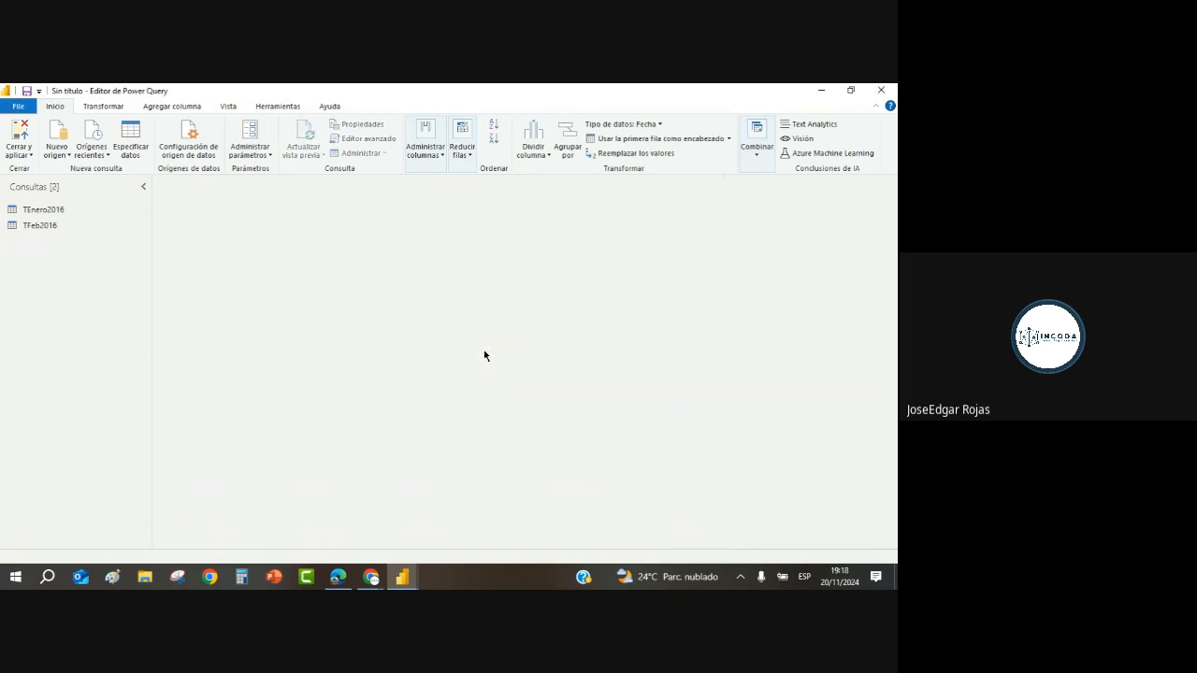
left_click(51, 211)
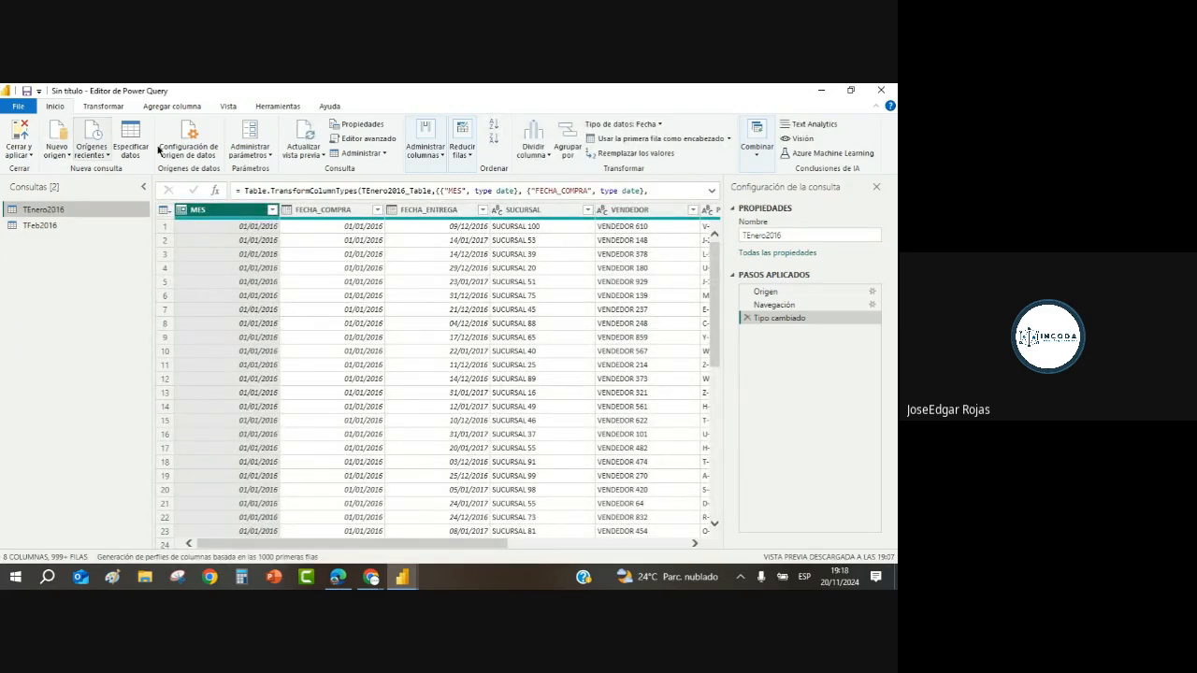
Step: Start a new append query with TEnero2016 first and TFeb2016 as second table
left_click(759, 159)
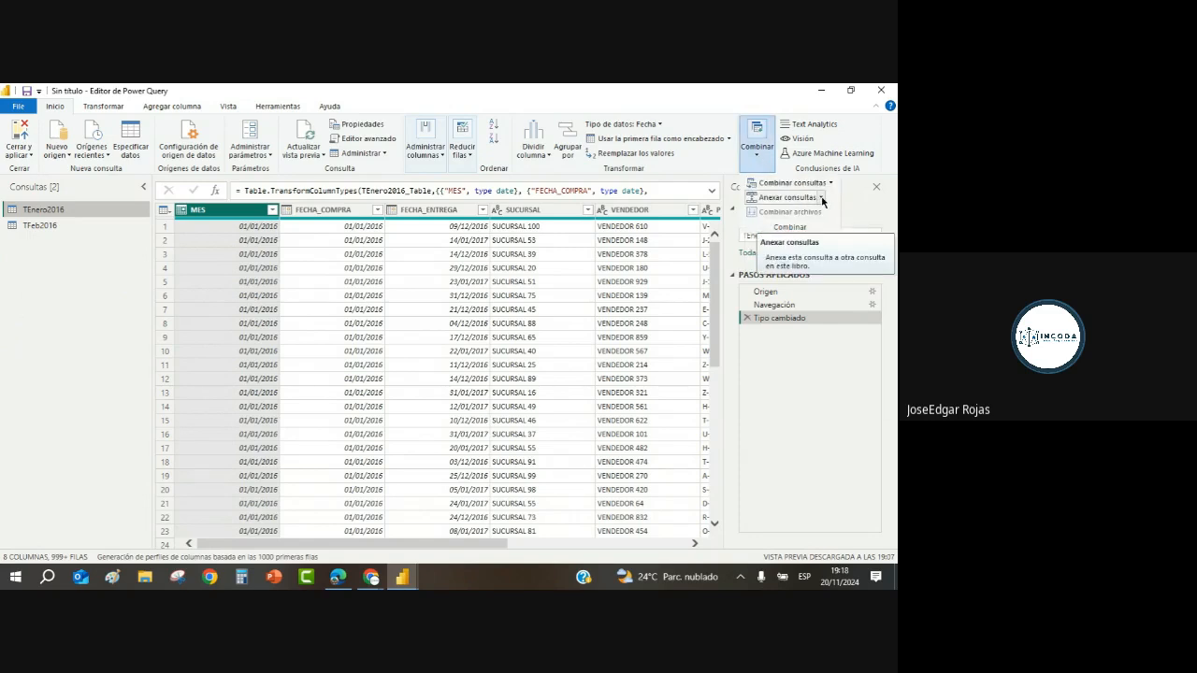
left_click(823, 198)
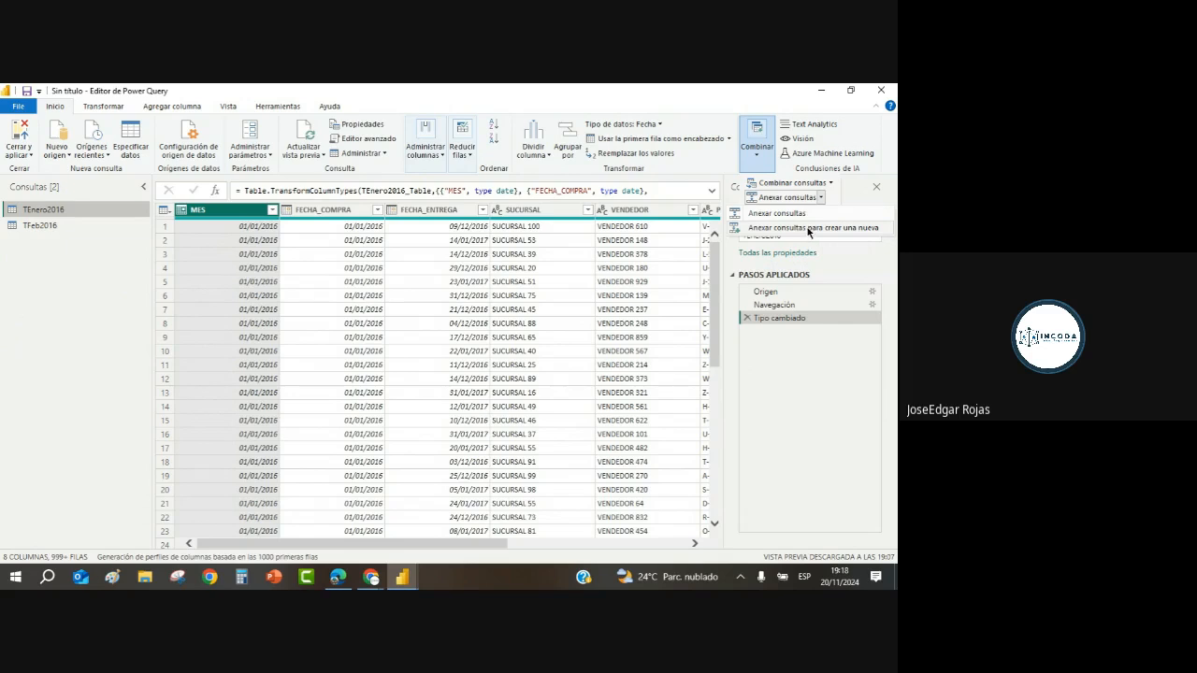
left_click(810, 228)
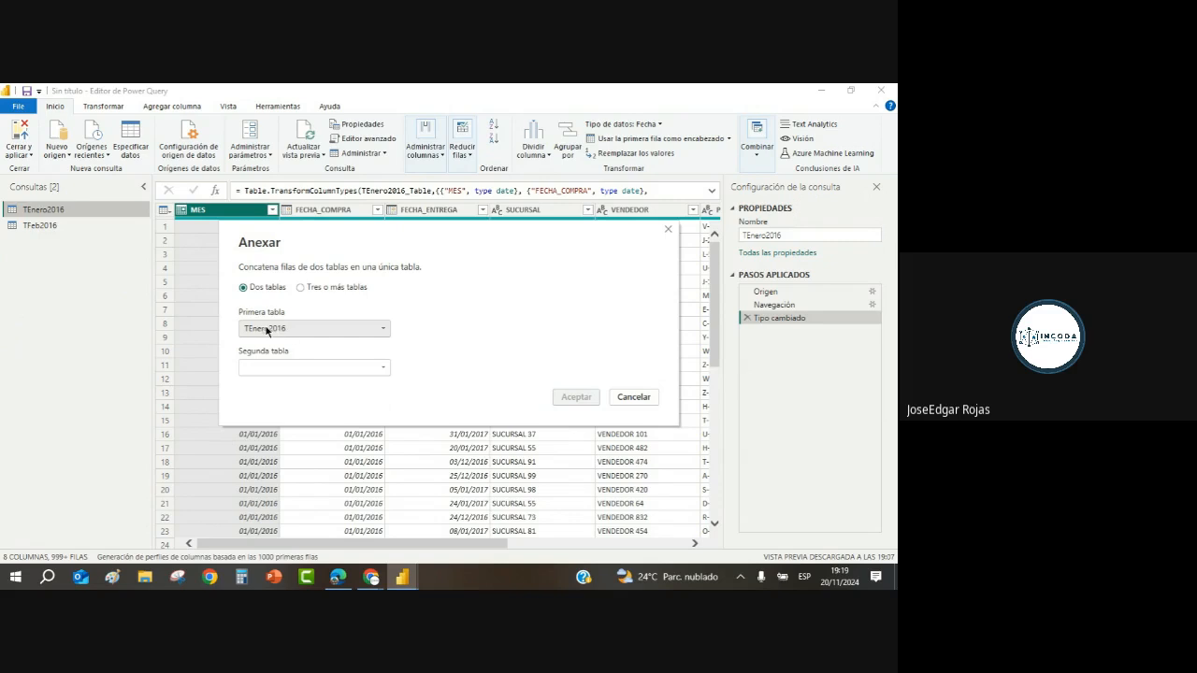
left_click(382, 368)
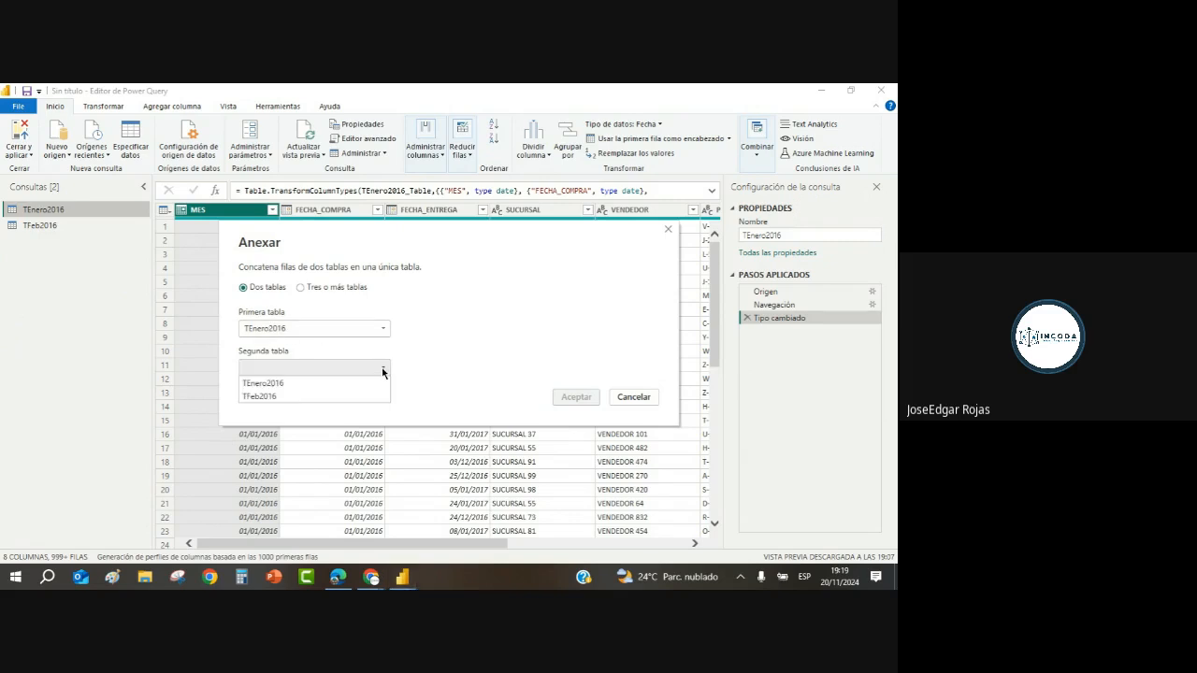
left_click(270, 397)
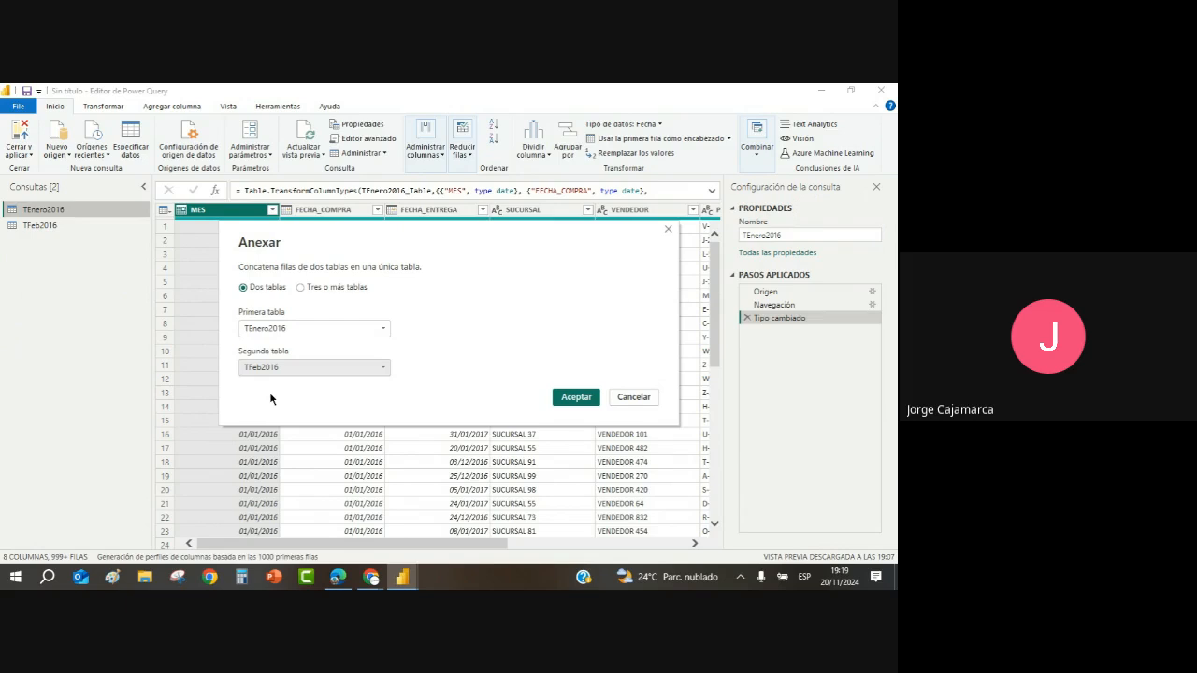
Step: Try the three-or-more-tables append option with TFeb2016, then cancel the Anexar dialog
left_click(301, 288)
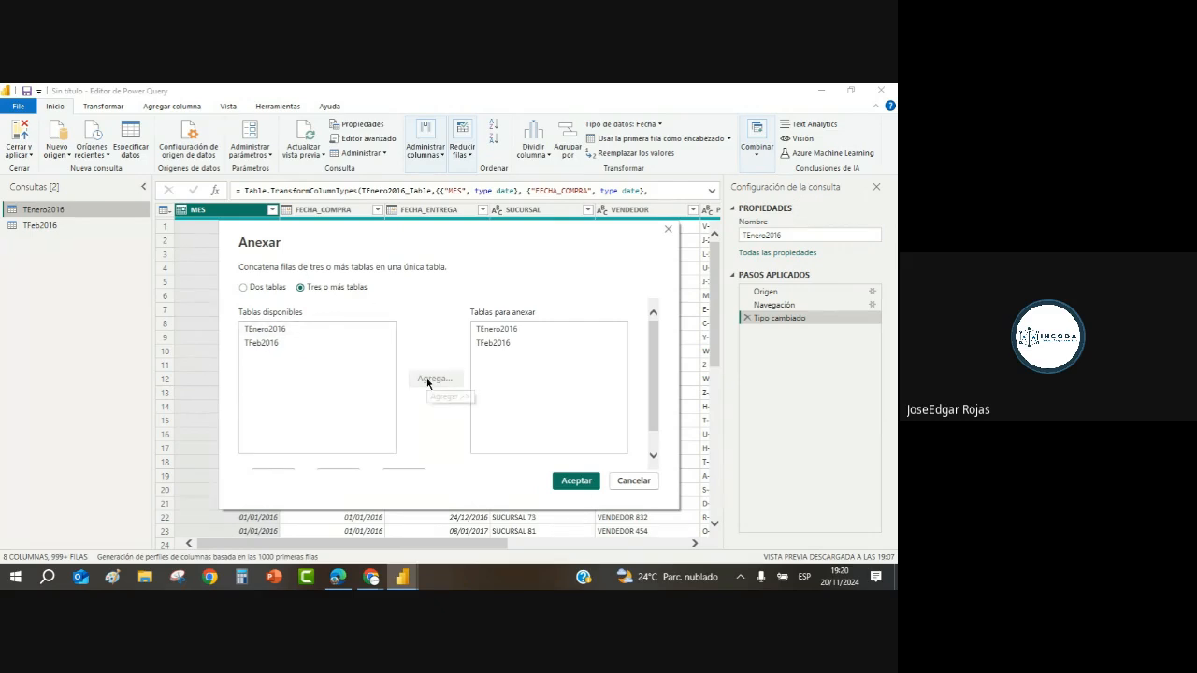
left_click(261, 344)
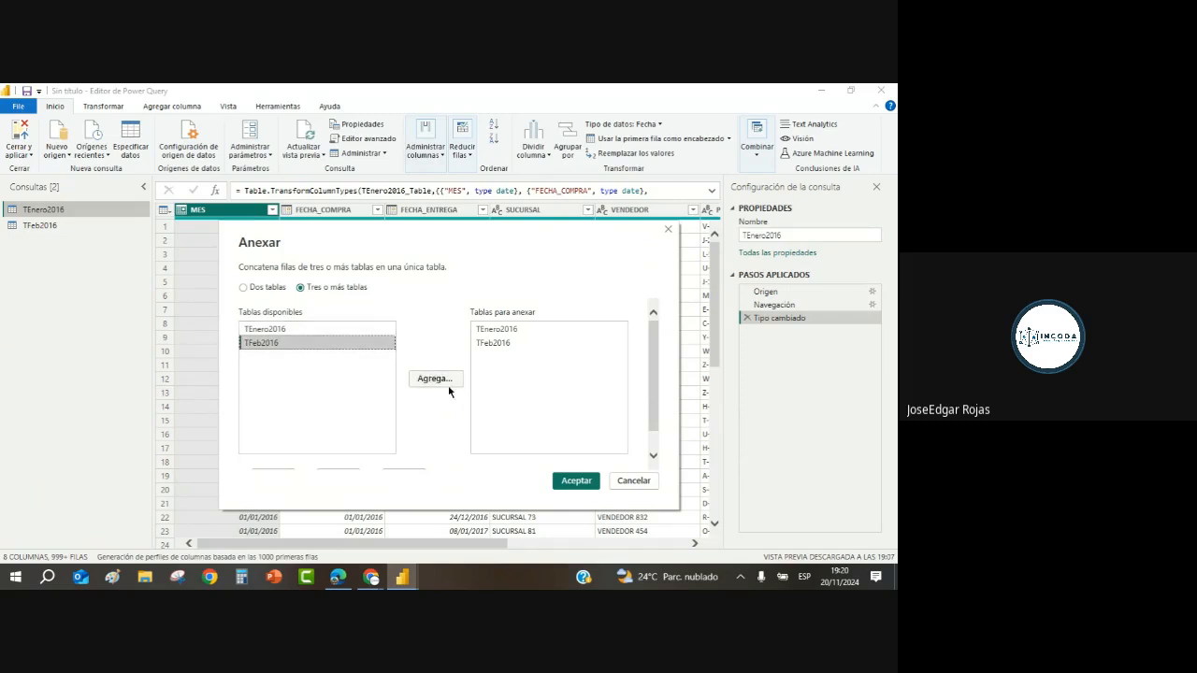
left_click(636, 482)
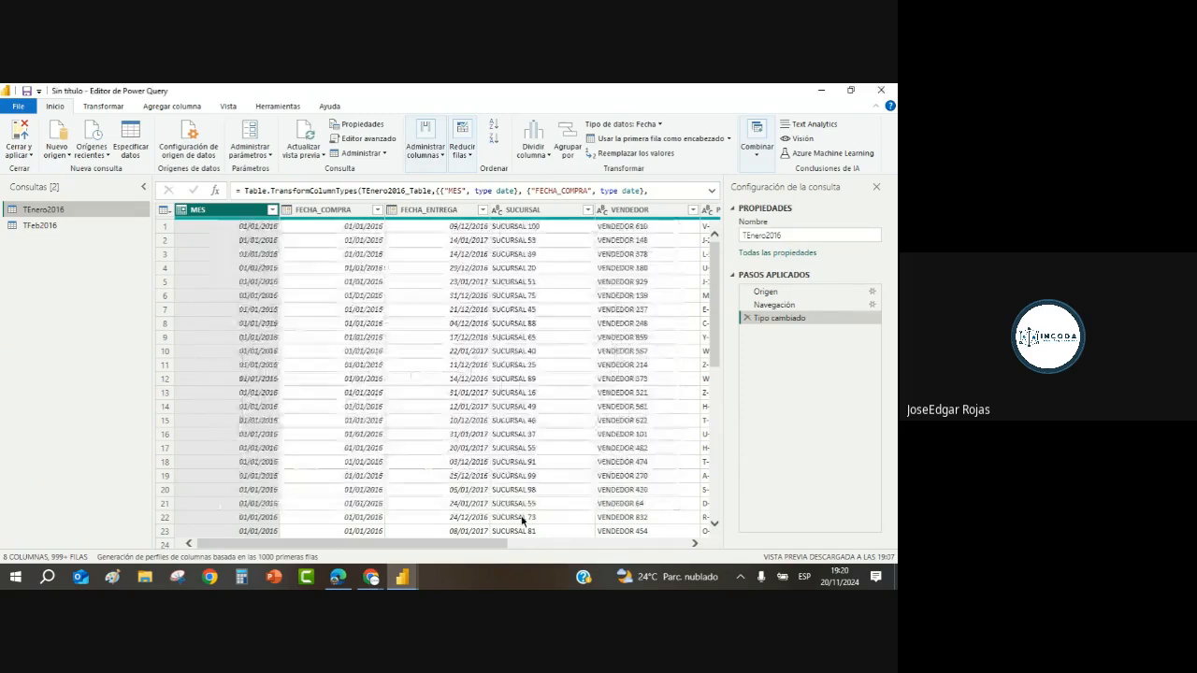
left_click(757, 149)
Step: Set up a two-table append into a new query: TEnero2016 and TFeb2016
left_click(822, 198)
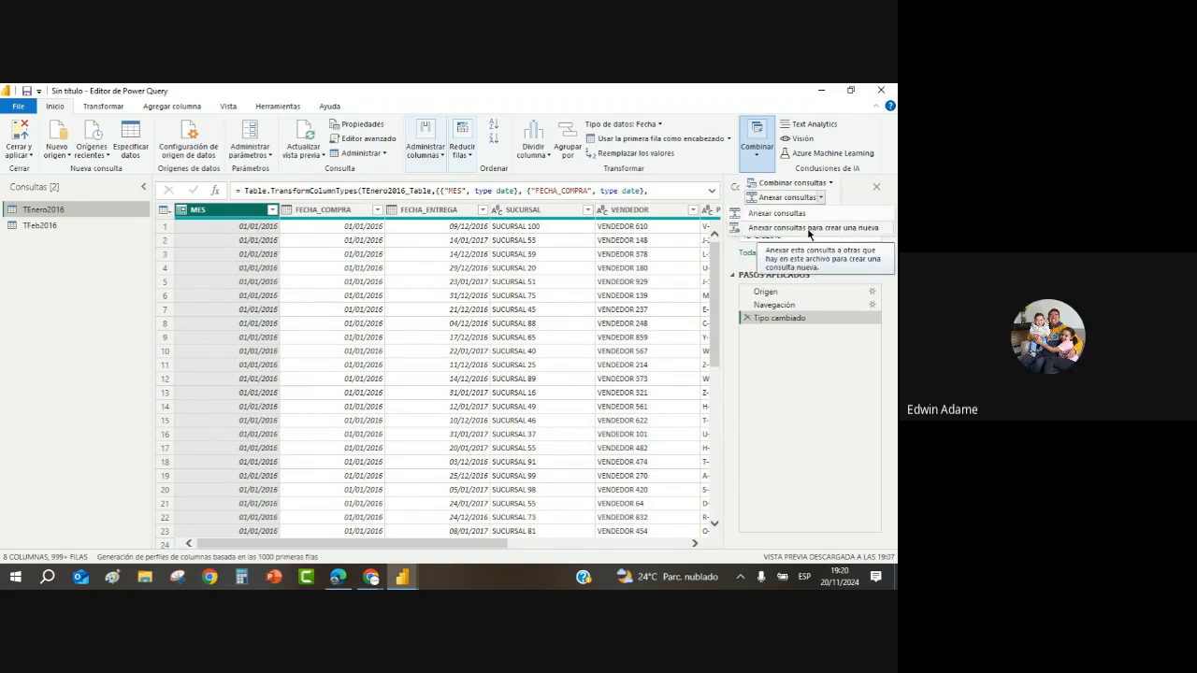
left_click(809, 229)
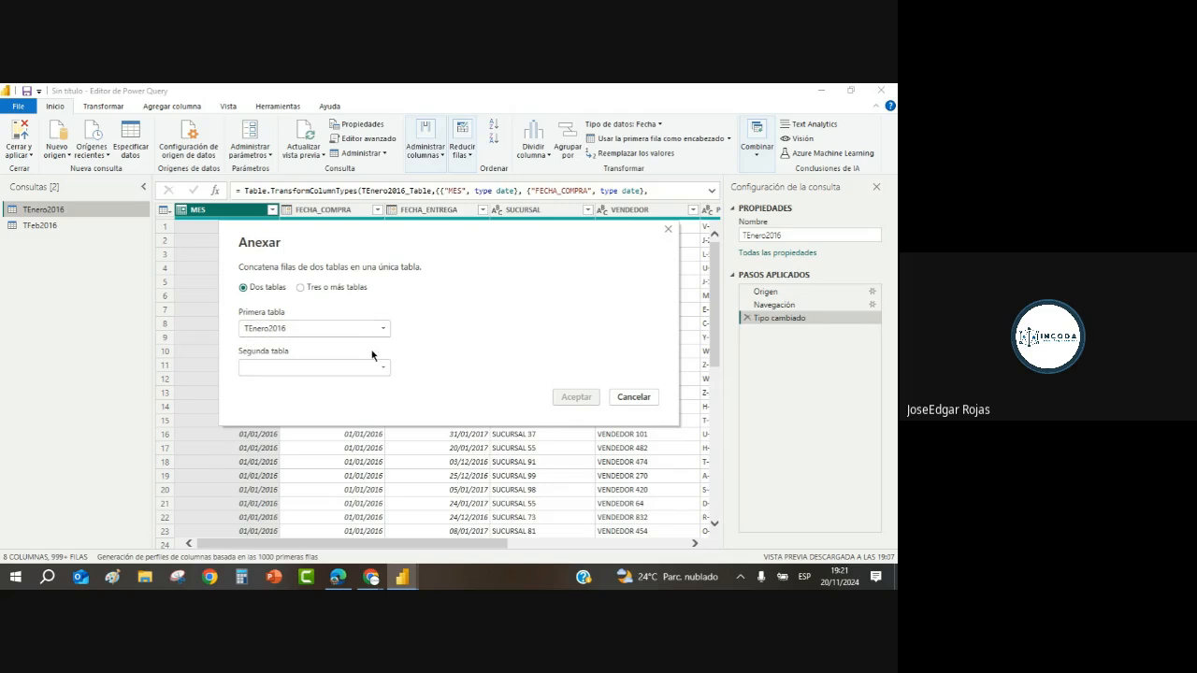
left_click(382, 373)
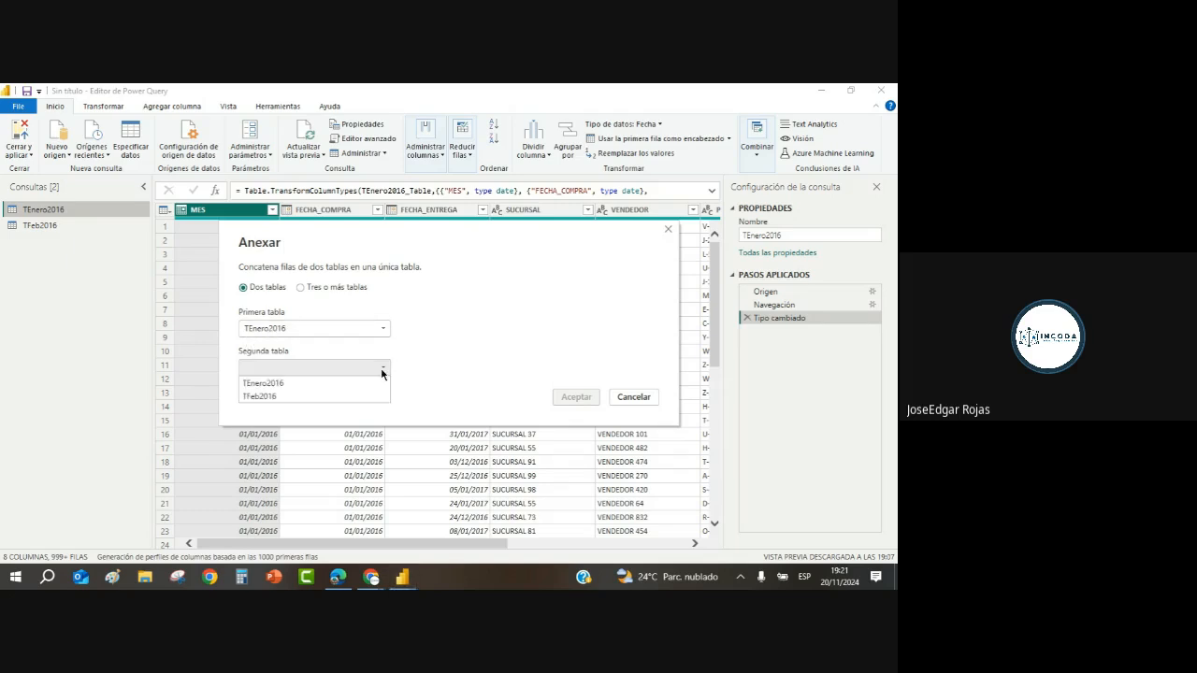
left_click(267, 396)
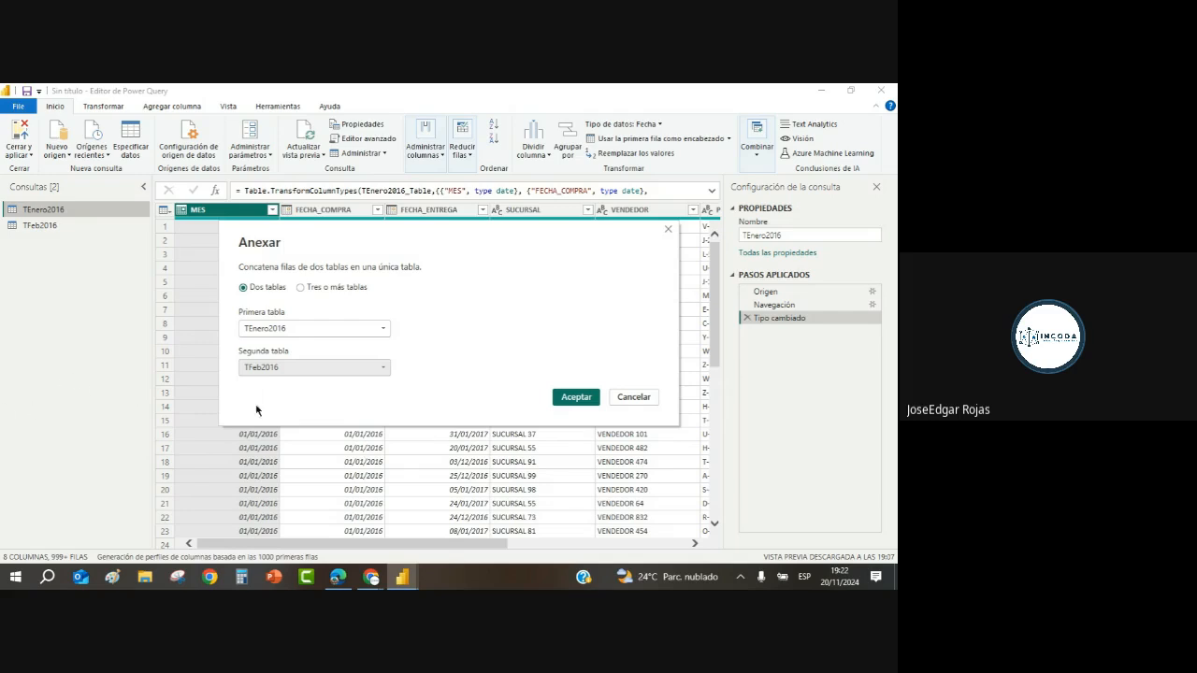
Step: Confirm the append so Anexar1 combines TEnero2016 and TFeb2016
left_click(561, 399)
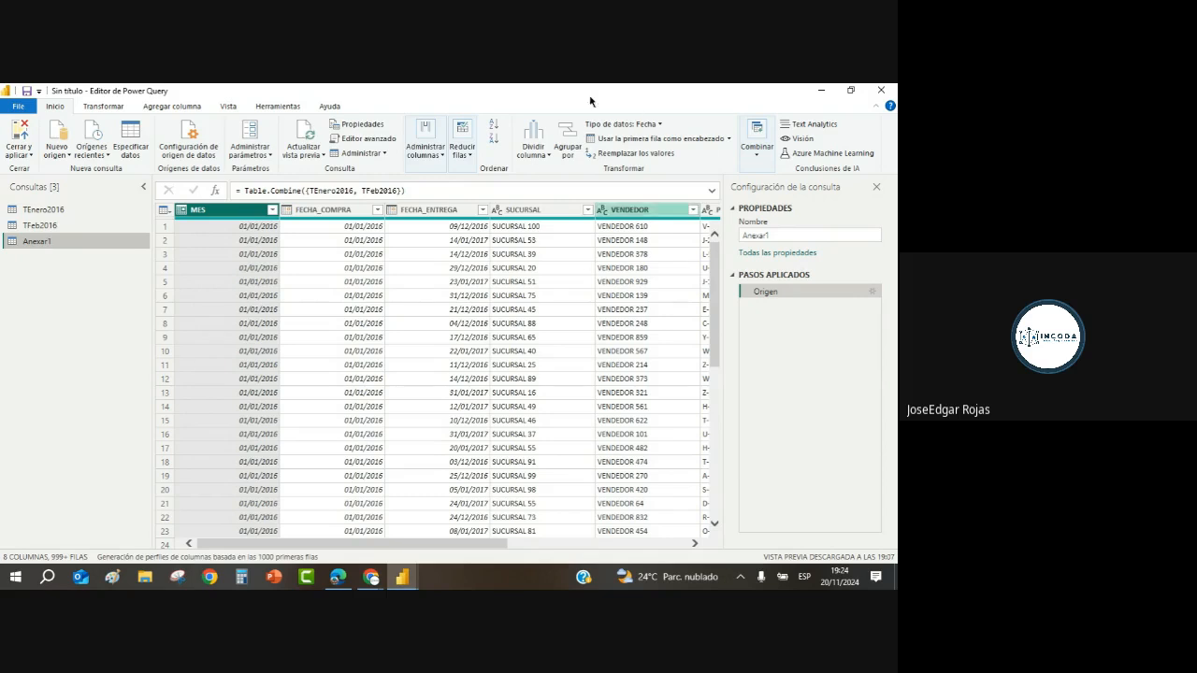
right_click(63, 245)
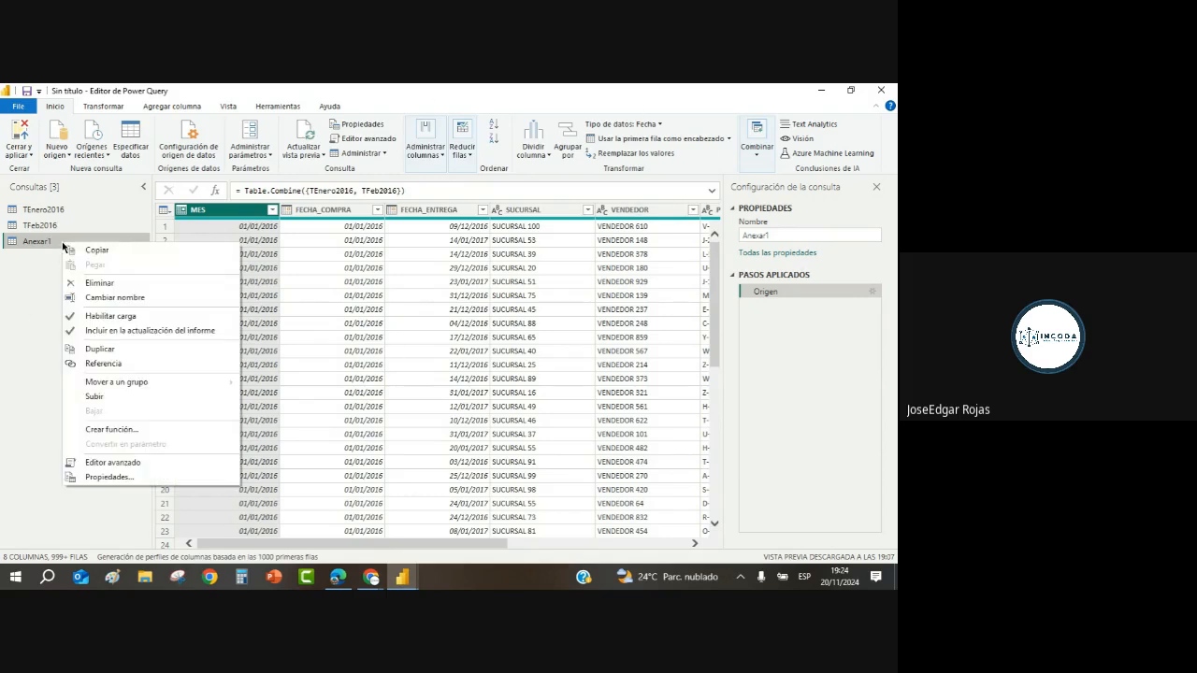
Step: Rename the Anexar1 query to BdMaestra
left_click(127, 297)
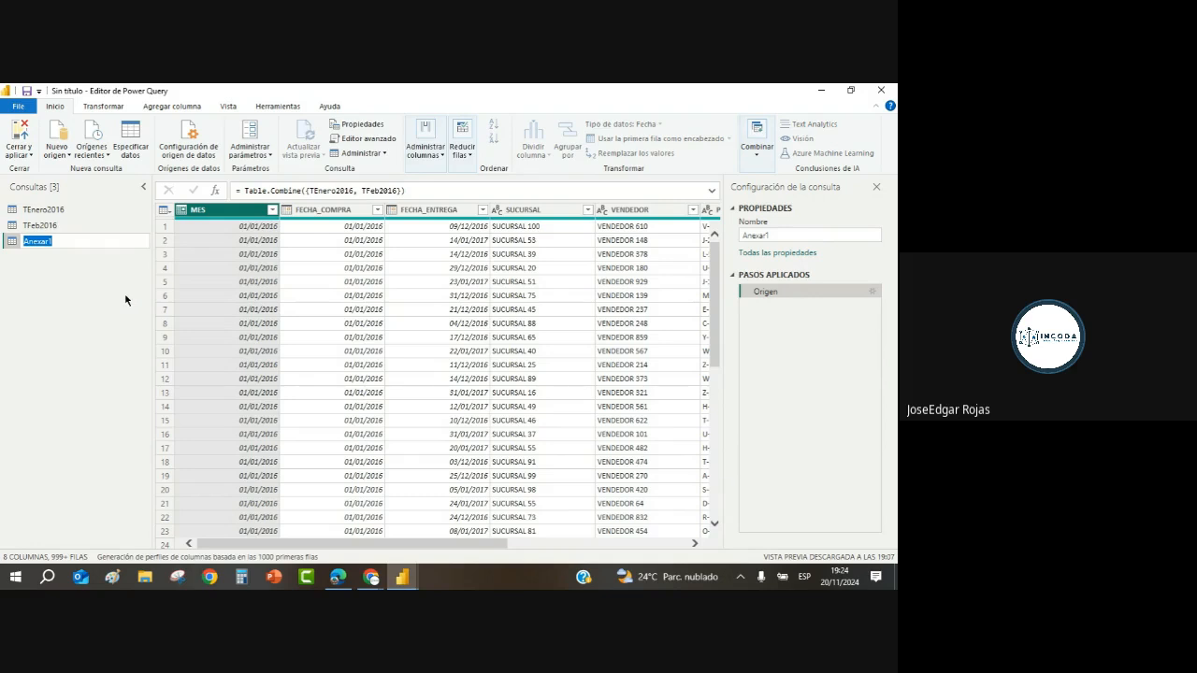
key("BackSpace")
type("Bo")
type("Maestra")
key("Return")
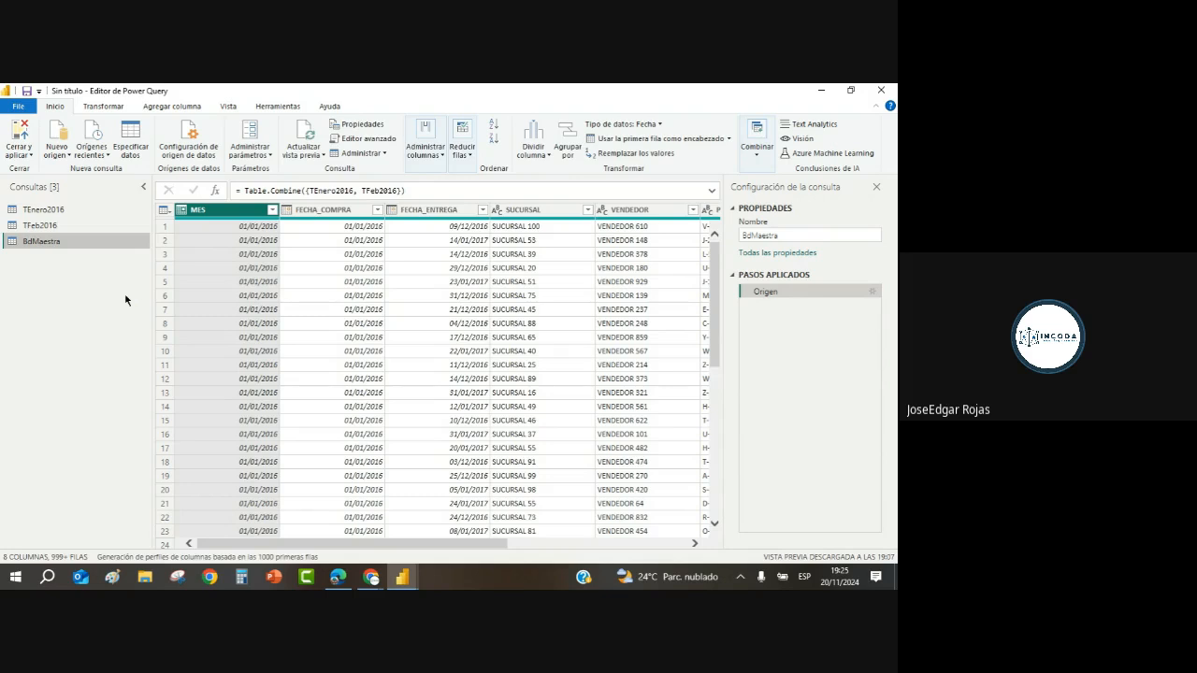
Step: Move BdMaestra into a new query group named Principal
right_click(57, 246)
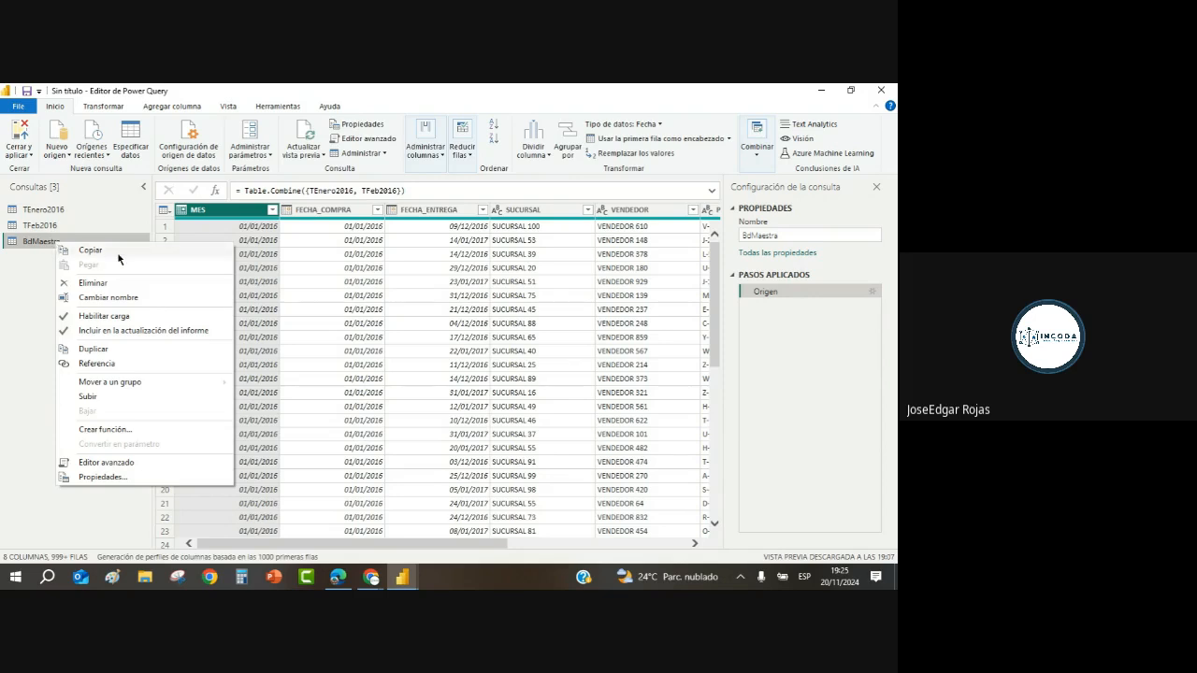
mouse_move(125, 386)
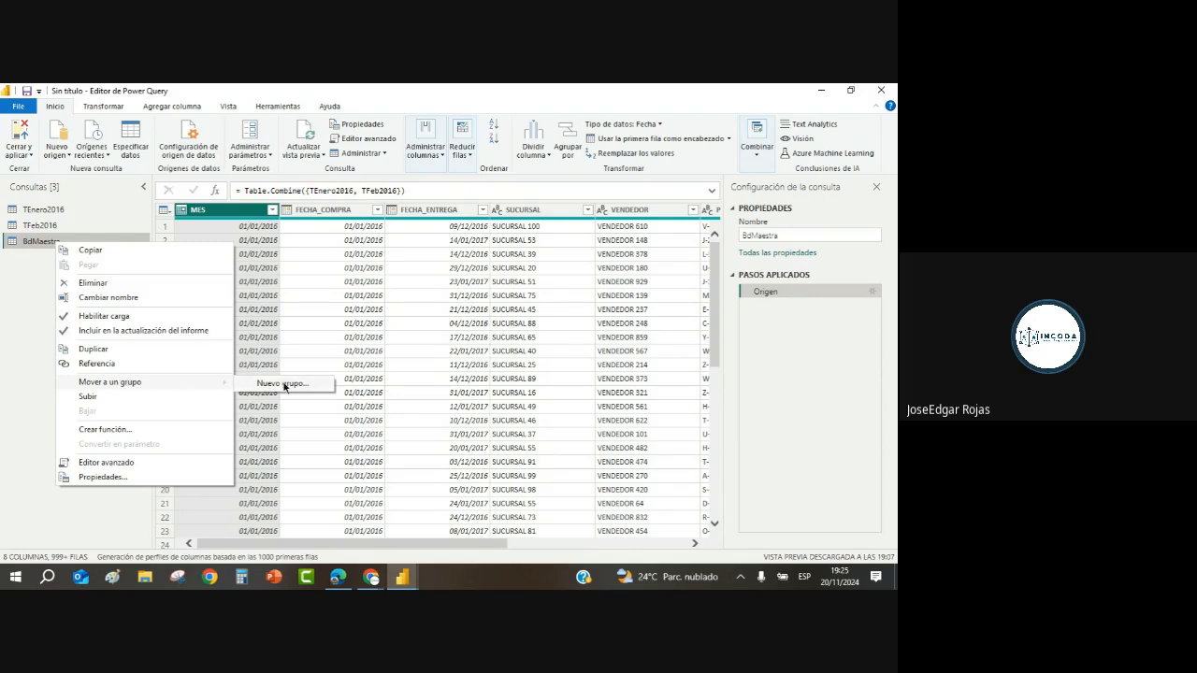
left_click(284, 385)
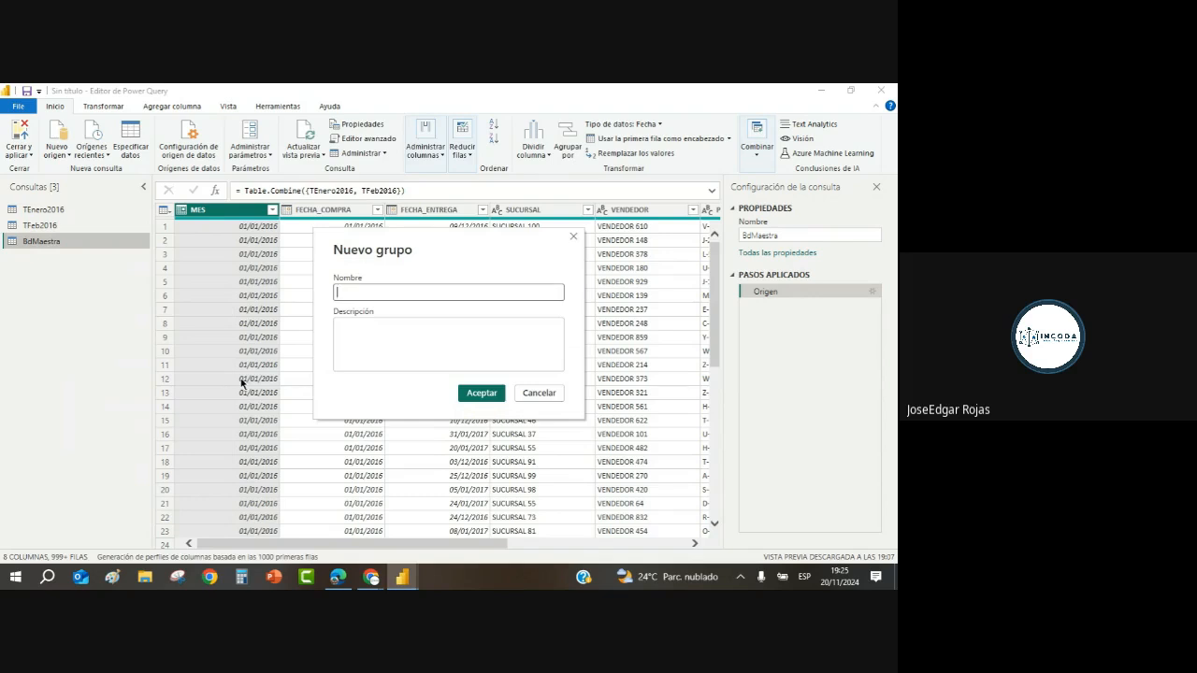
type("Pr")
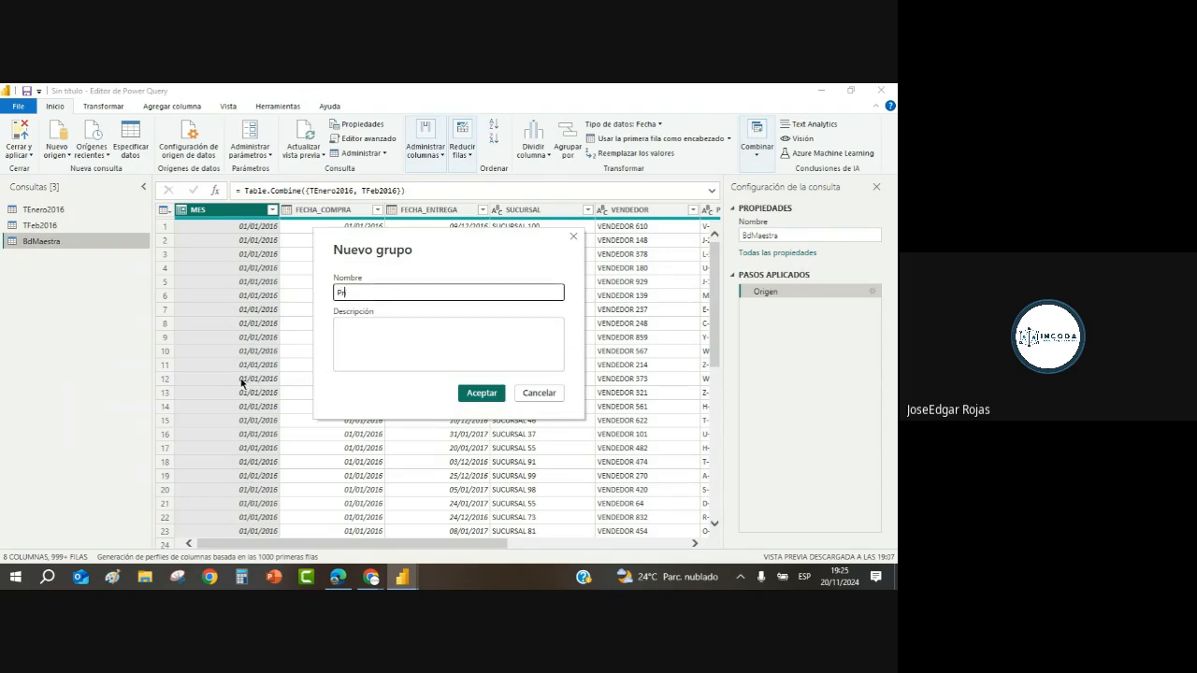
type("incipal")
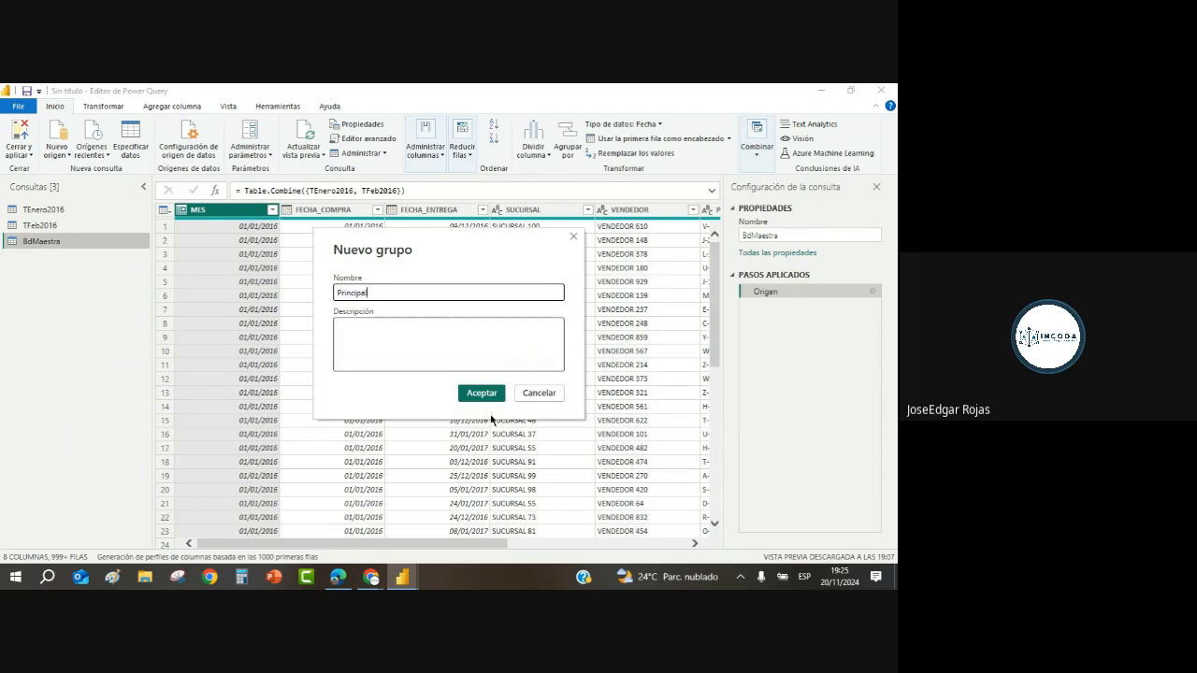
left_click(482, 393)
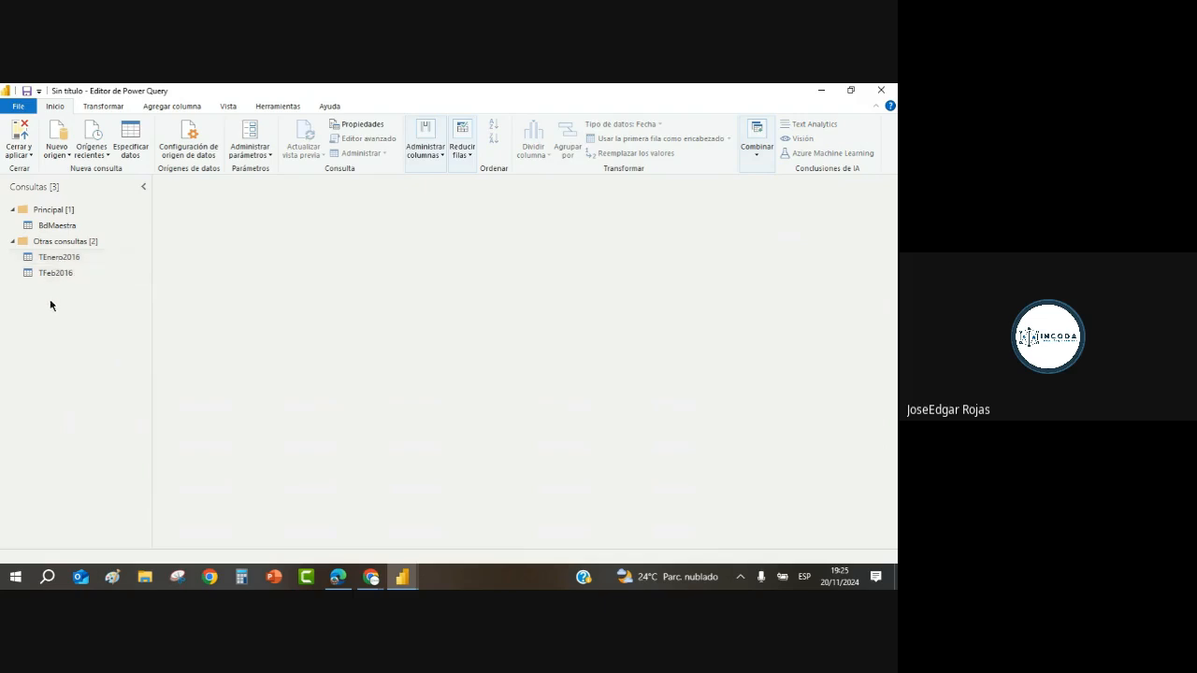
Step: Review the Otras consultas and Principal query groups, then select the BdMaestra query
right_click(58, 243)
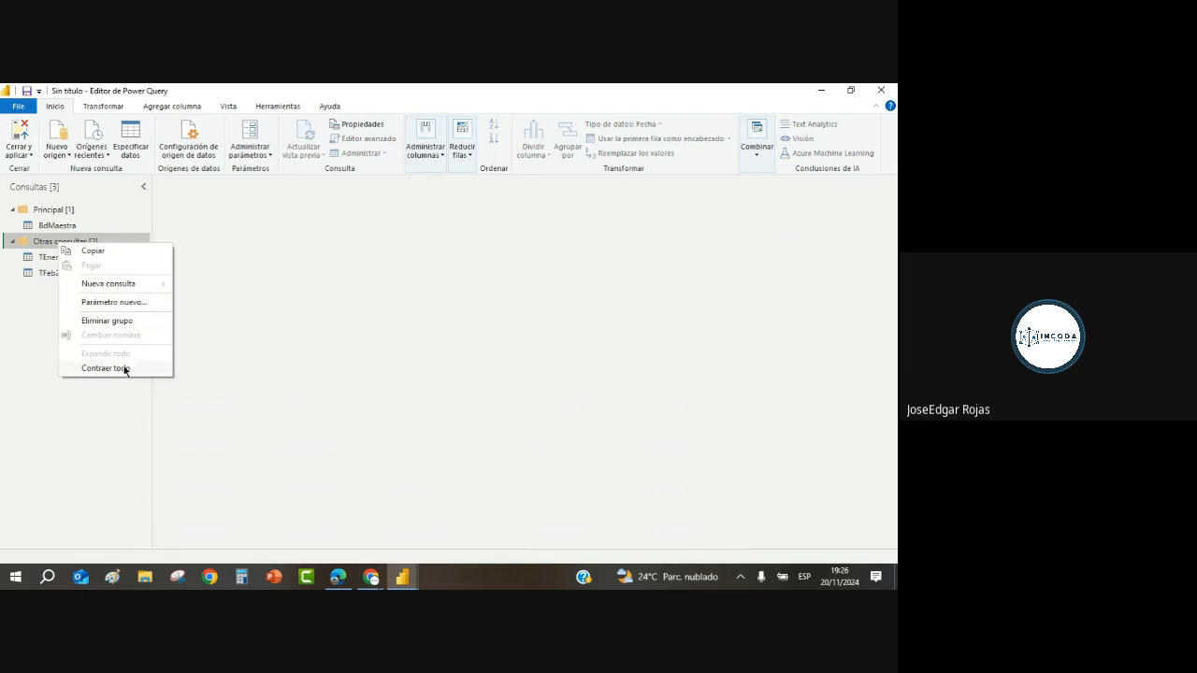
left_click(102, 406)
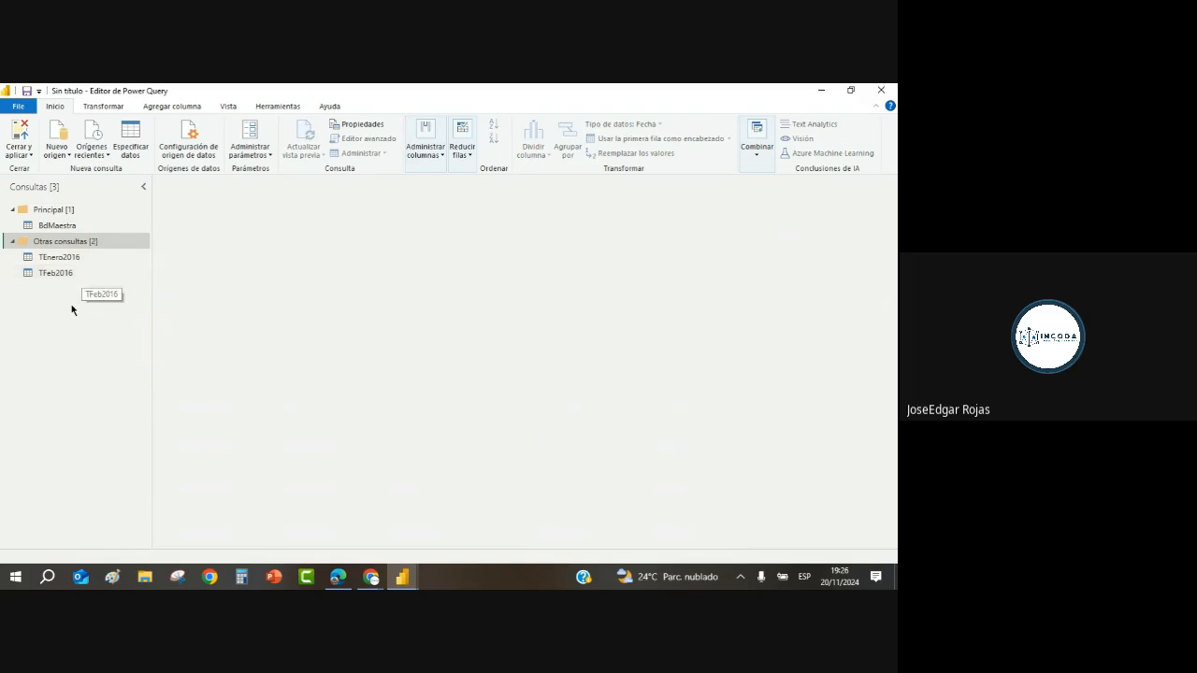
right_click(58, 273)
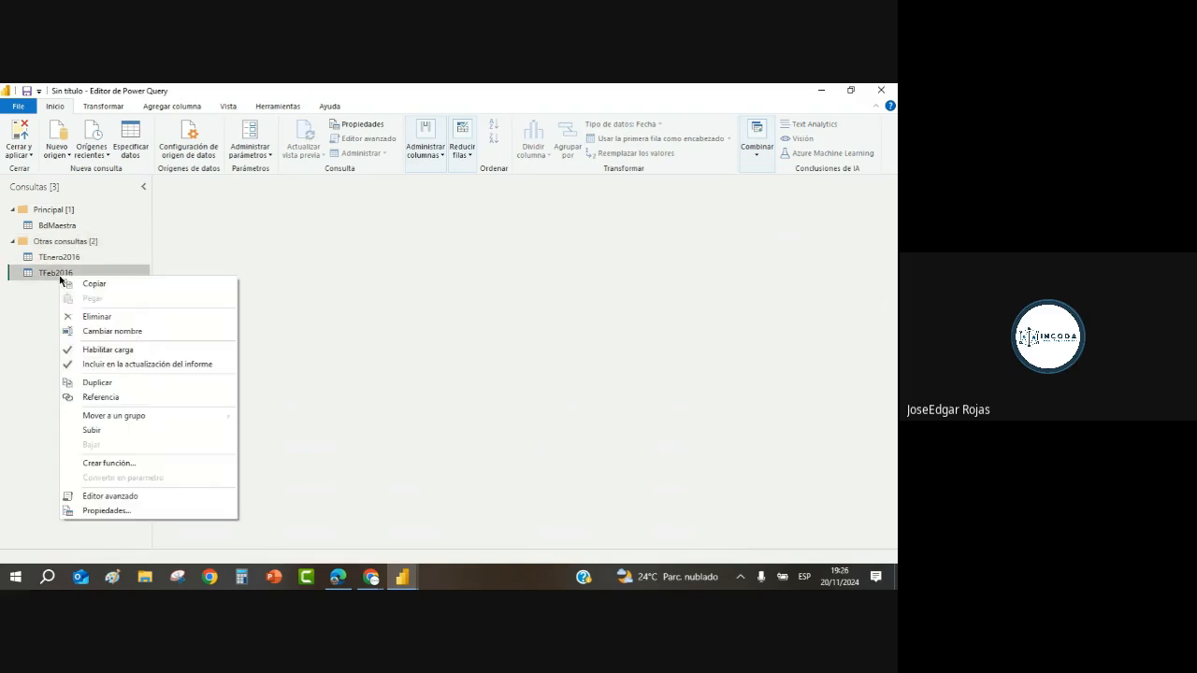
mouse_move(123, 417)
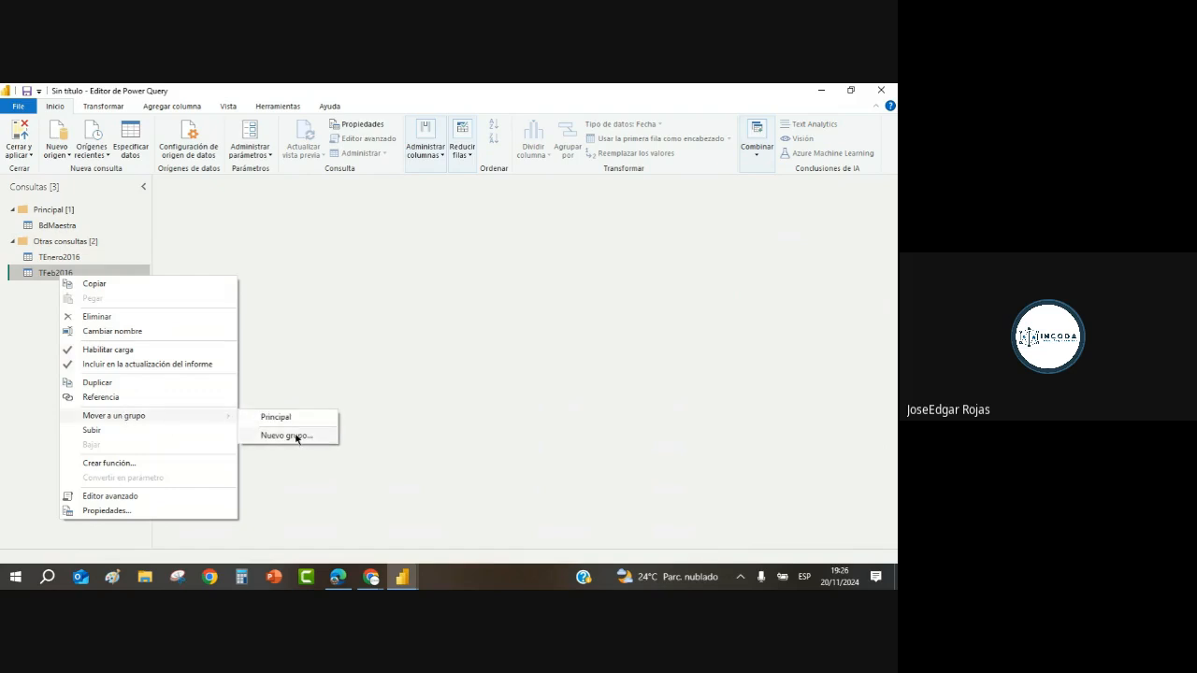
left_click(31, 331)
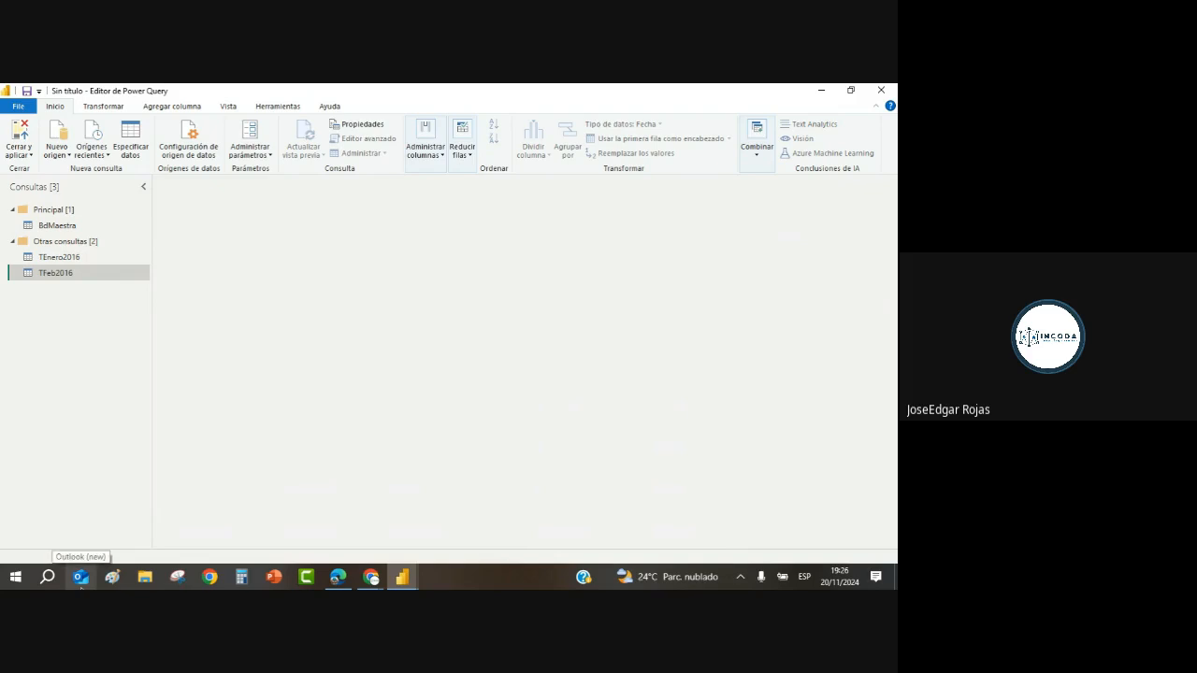
left_click(12, 243)
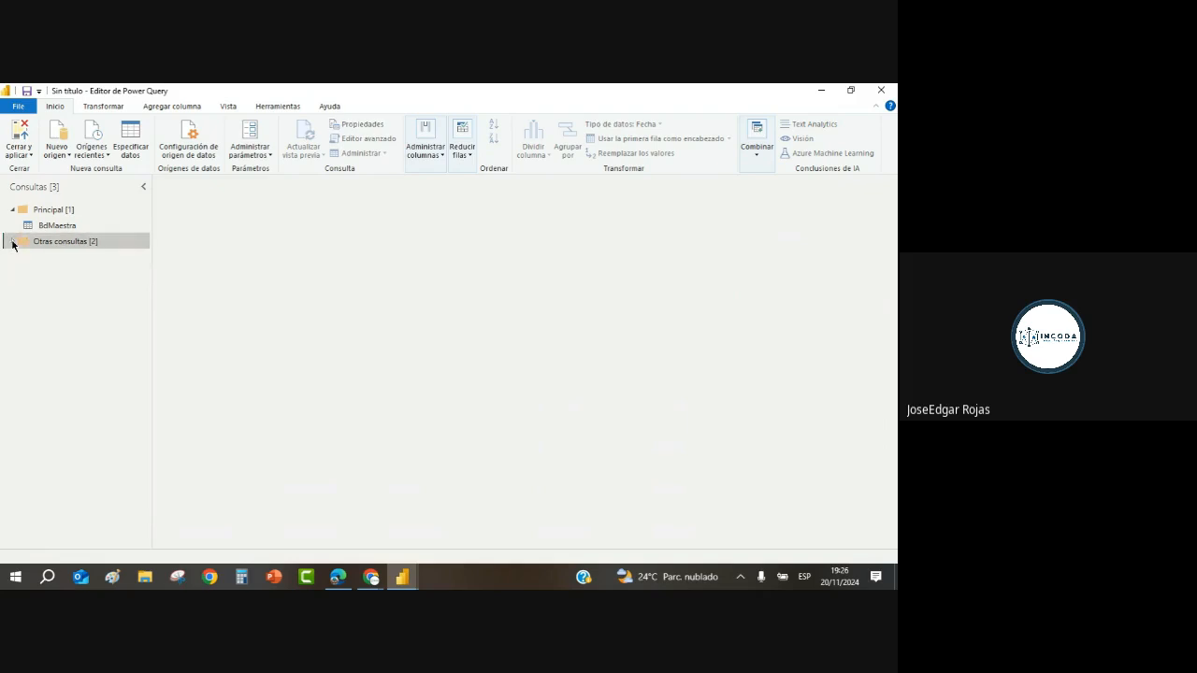
left_click(12, 210)
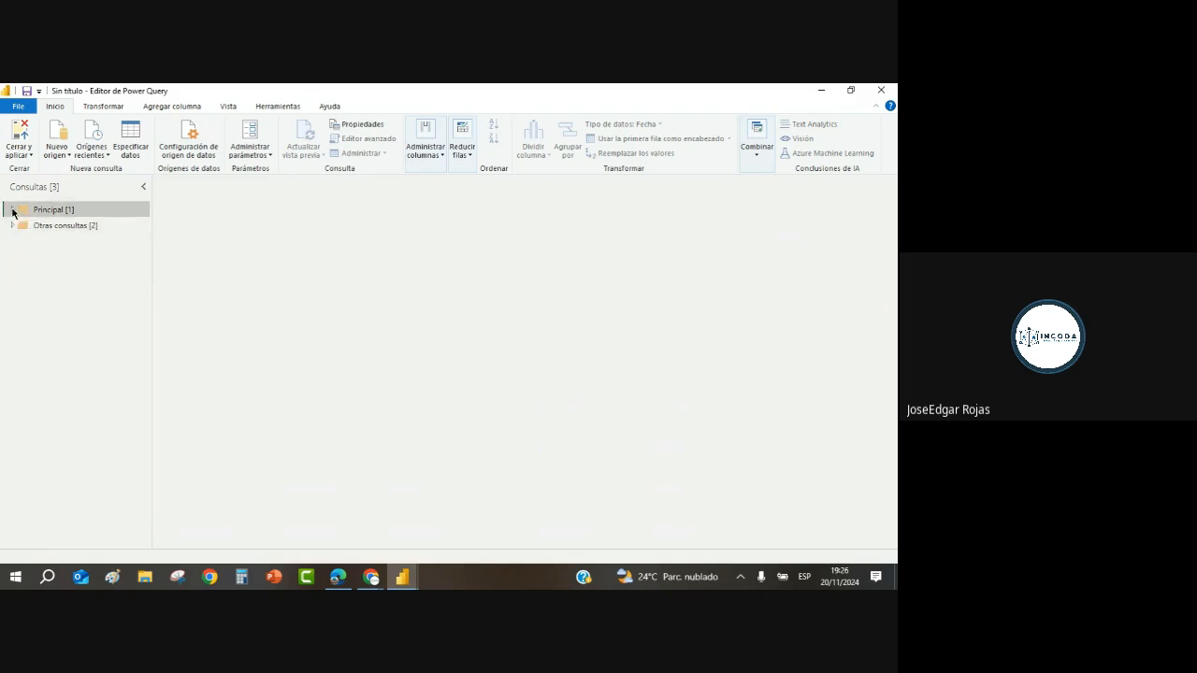
left_click(12, 209)
left_click(52, 226)
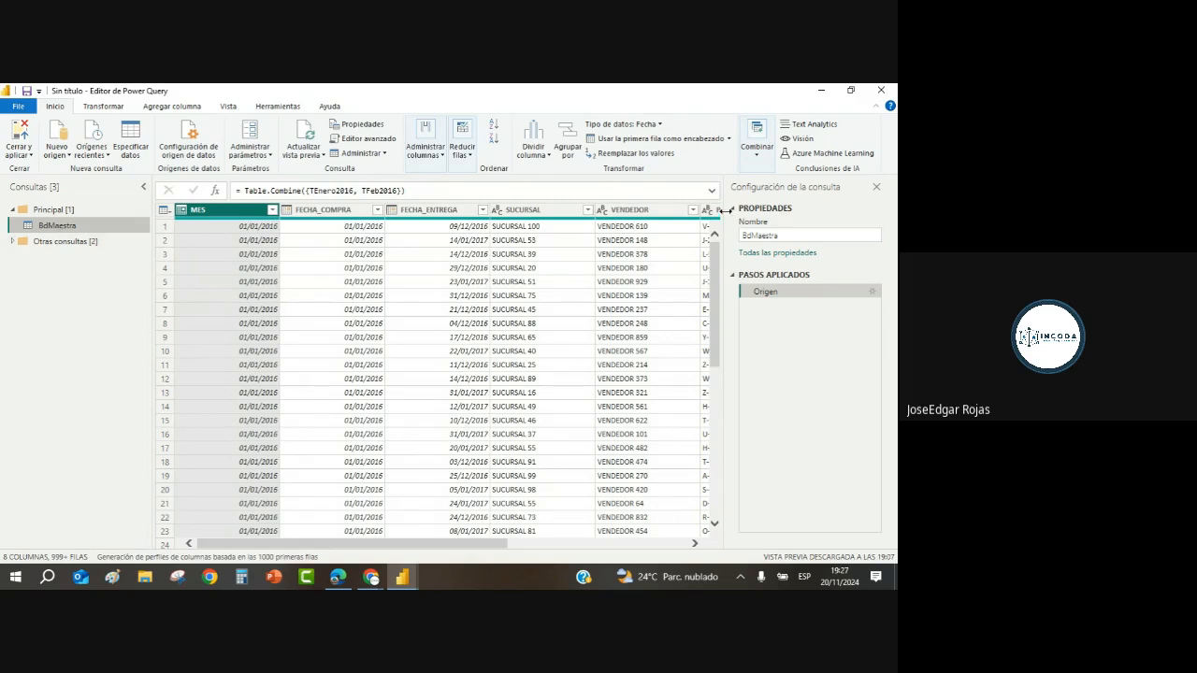
Step: Turn off Enable load for the TEnero2016 and TFeb2016 queries
left_click(12, 242)
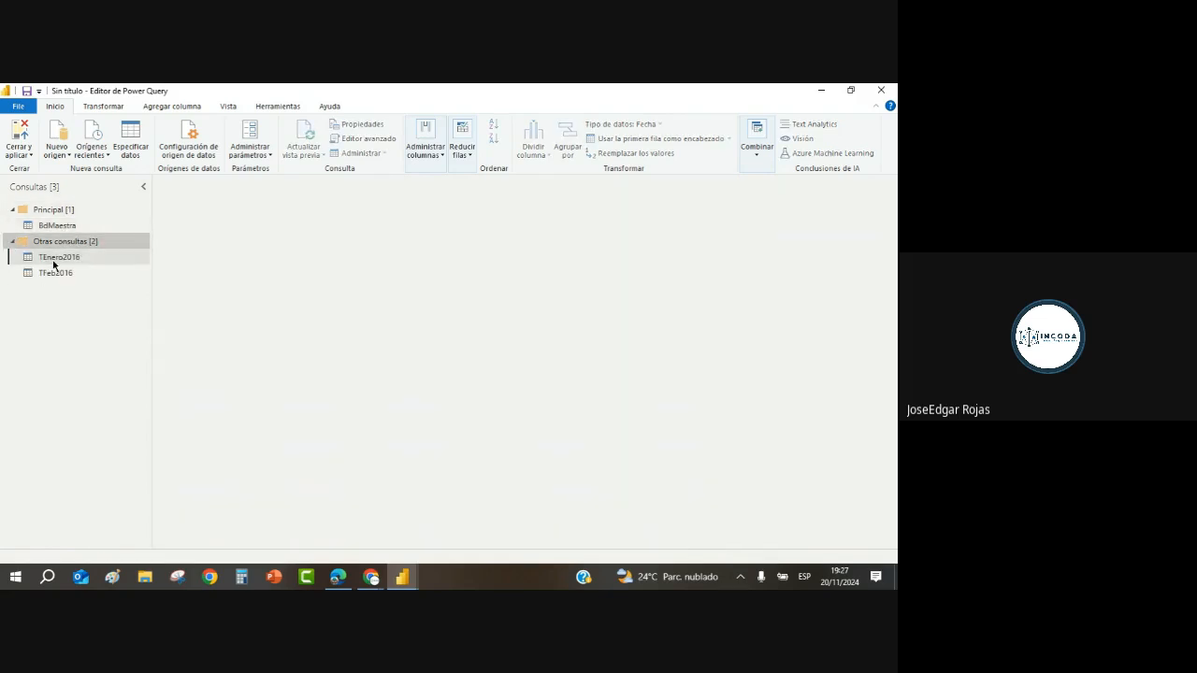
right_click(54, 263)
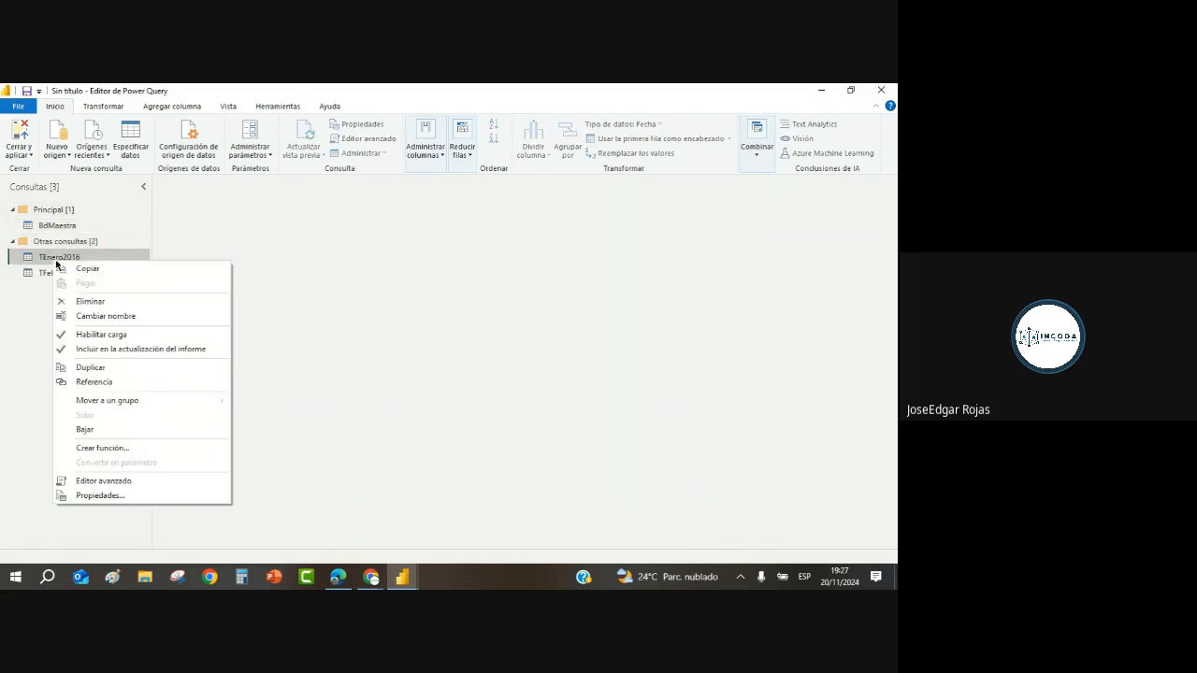
left_click(67, 339)
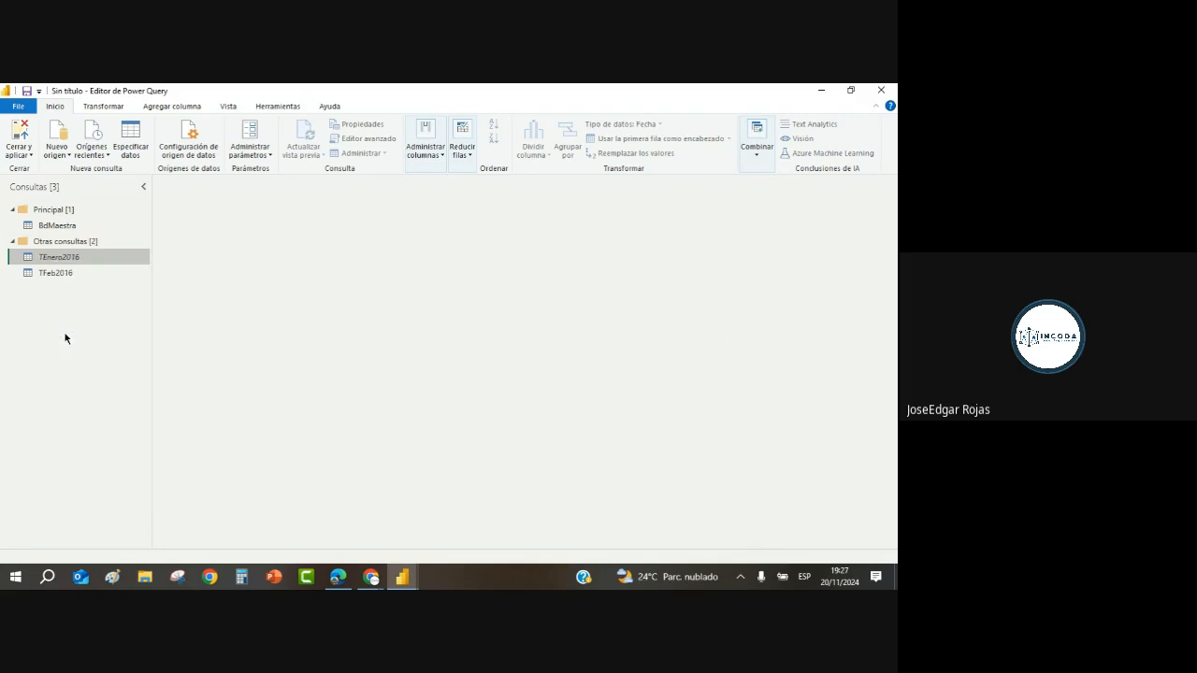
right_click(61, 273)
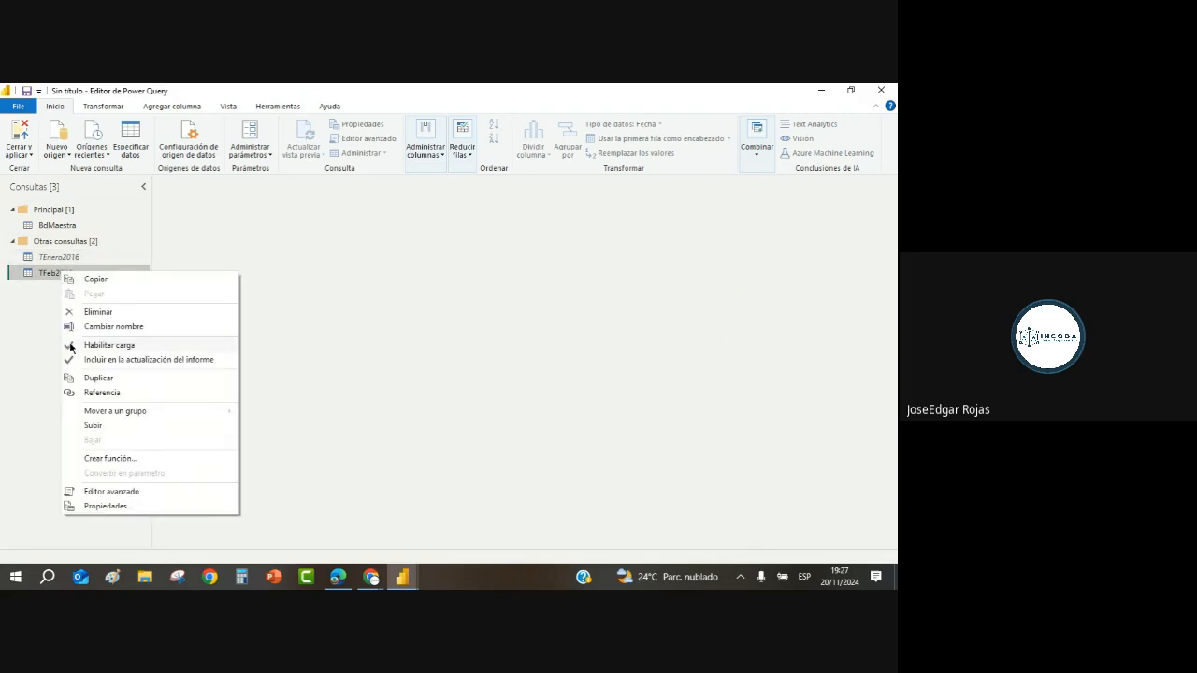
left_click(71, 348)
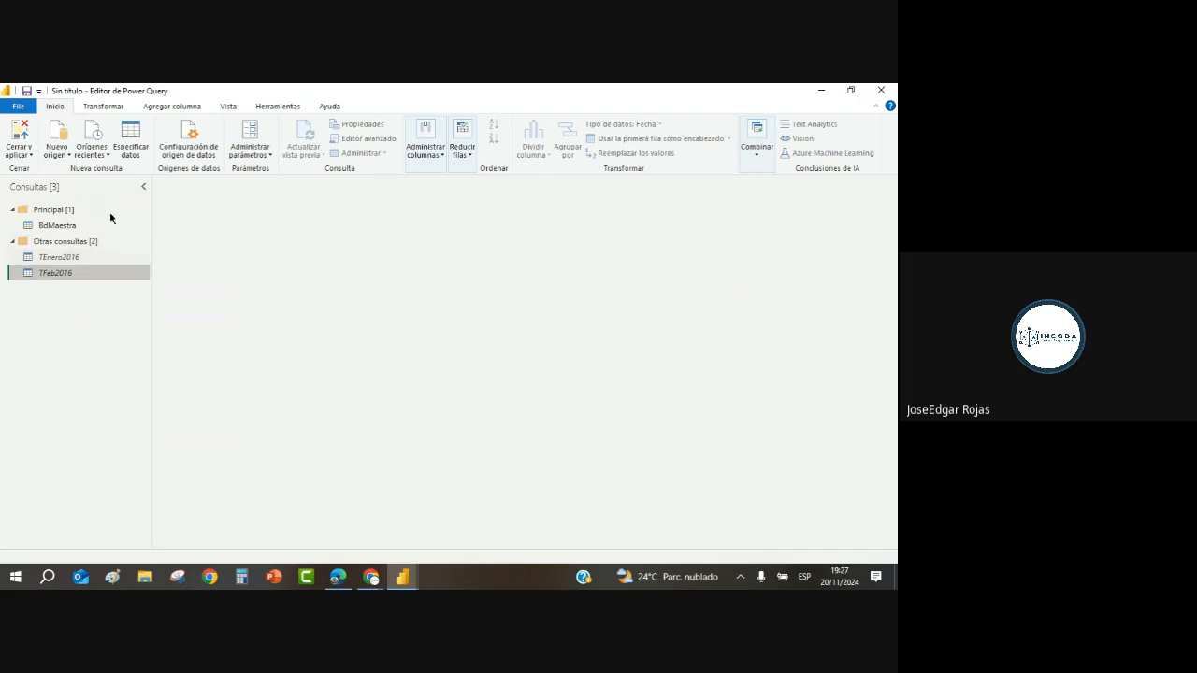
Step: Apply the changes with Cerrar y aplicar and select the loaded BdMaestra table
left_click(33, 155)
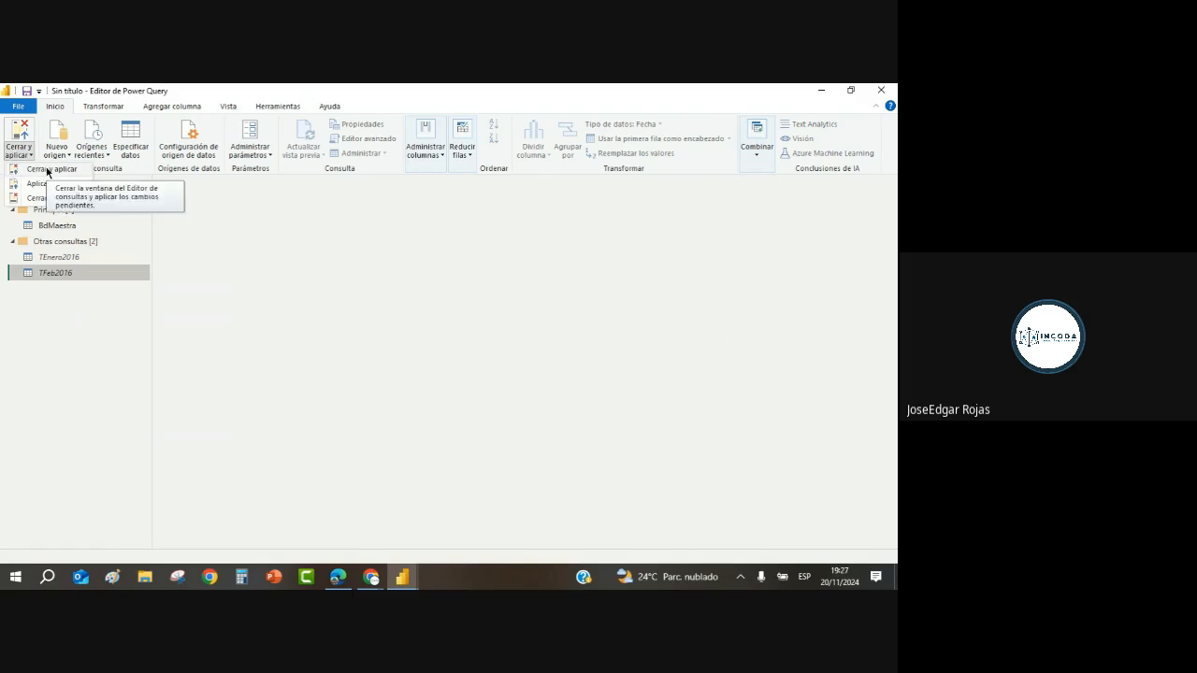
left_click(47, 169)
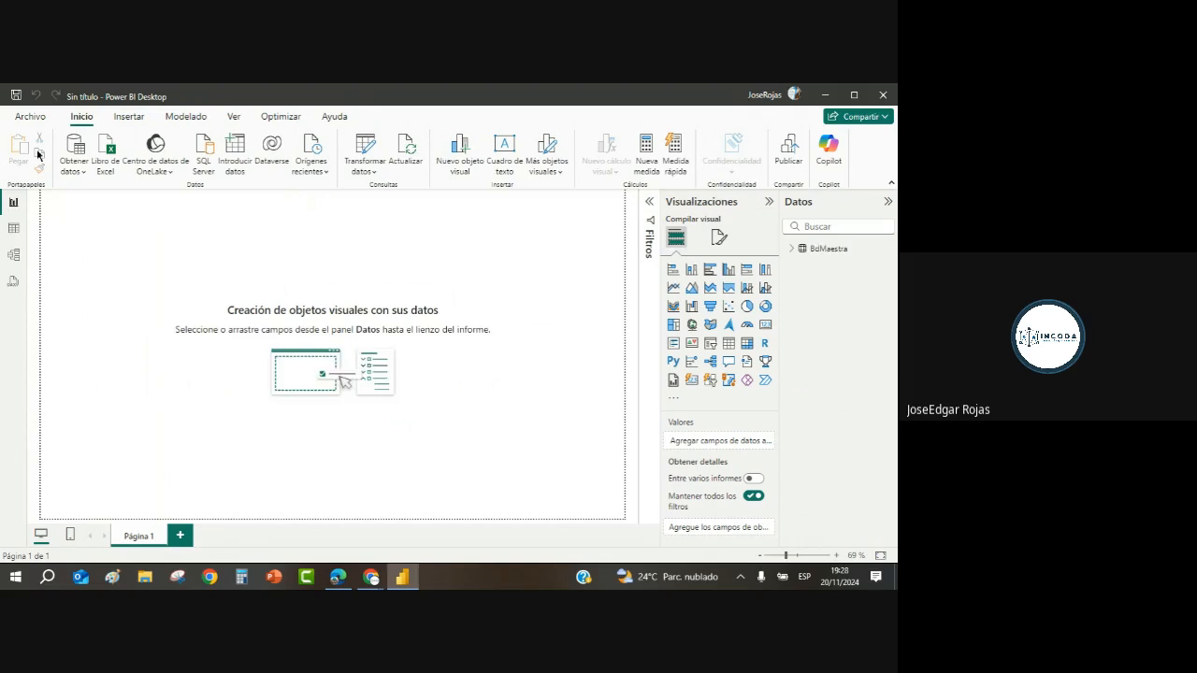
left_click(823, 250)
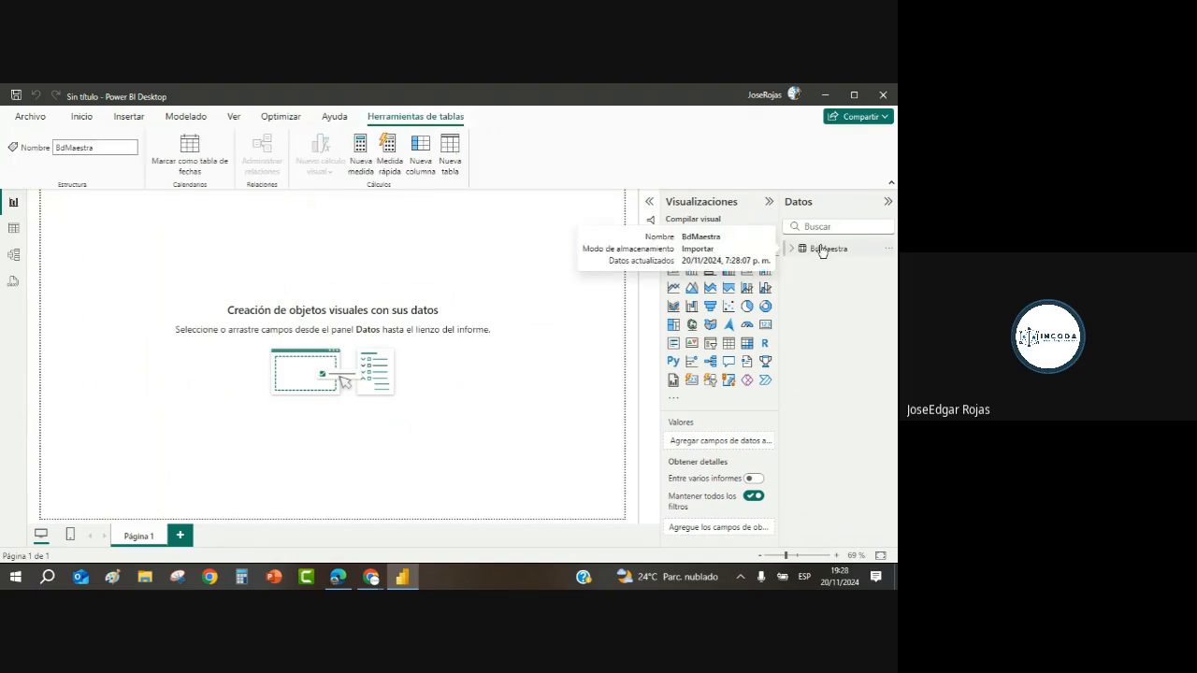
Step: In table view, format the MES and FECHA_COMPRA columns as dd/mm/yyyy dates
left_click(13, 233)
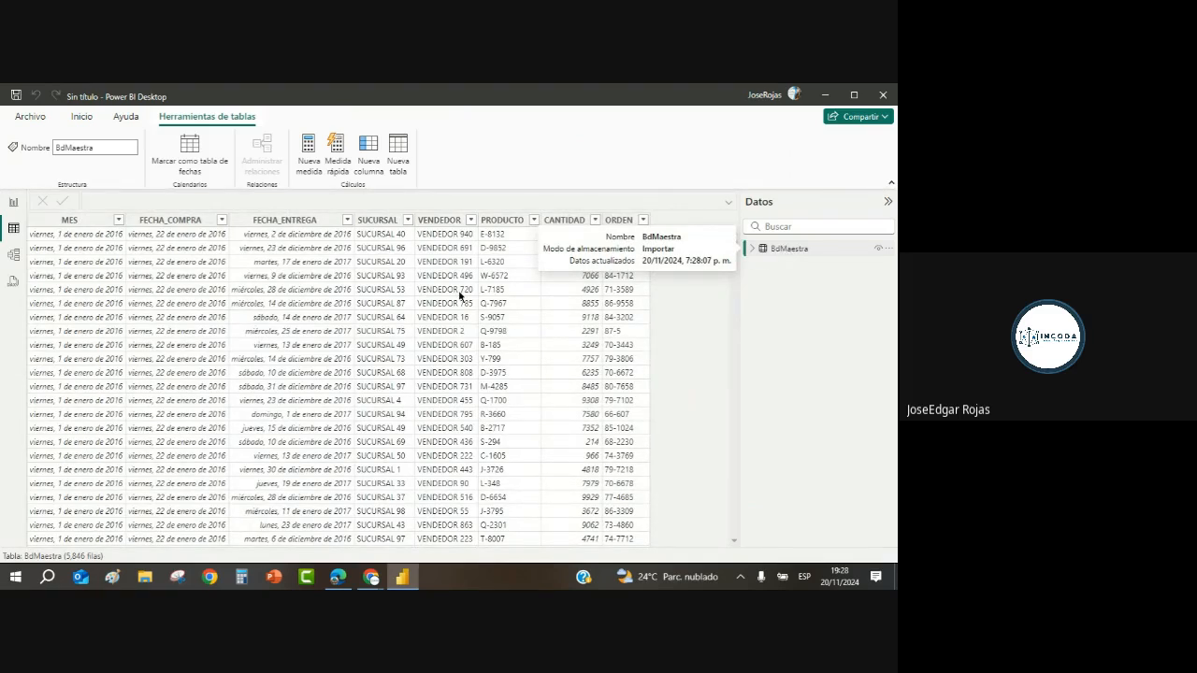
left_click(90, 281)
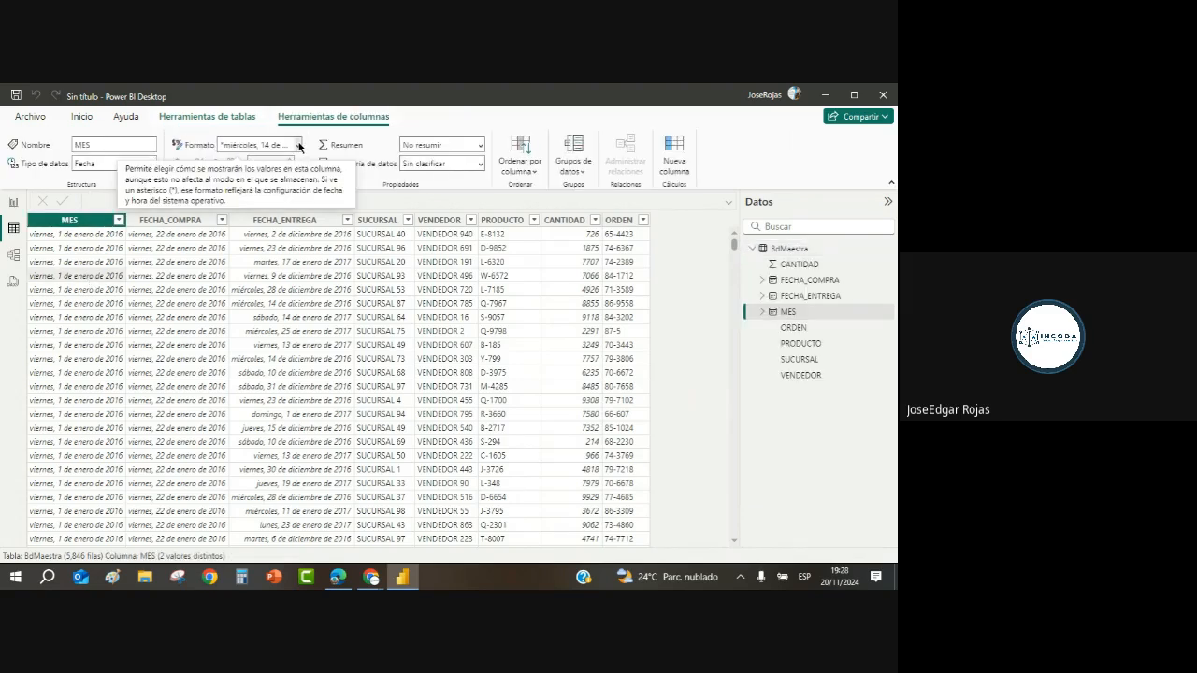
left_click(298, 146)
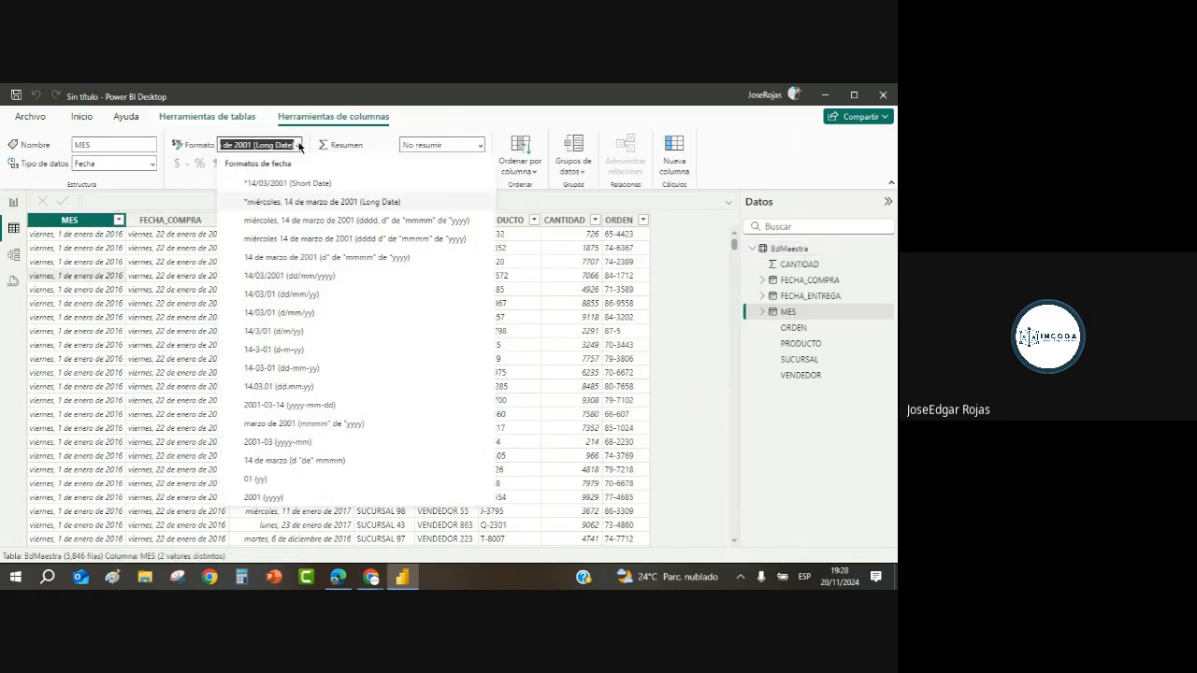
left_click(292, 278)
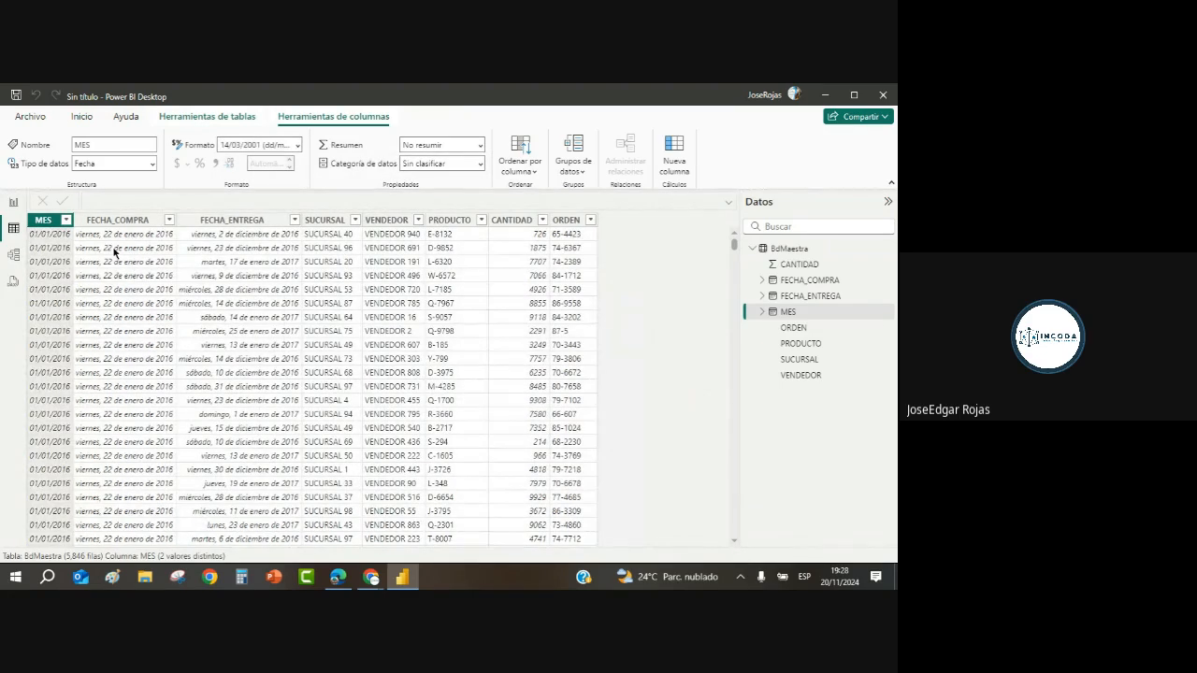
left_click(114, 249)
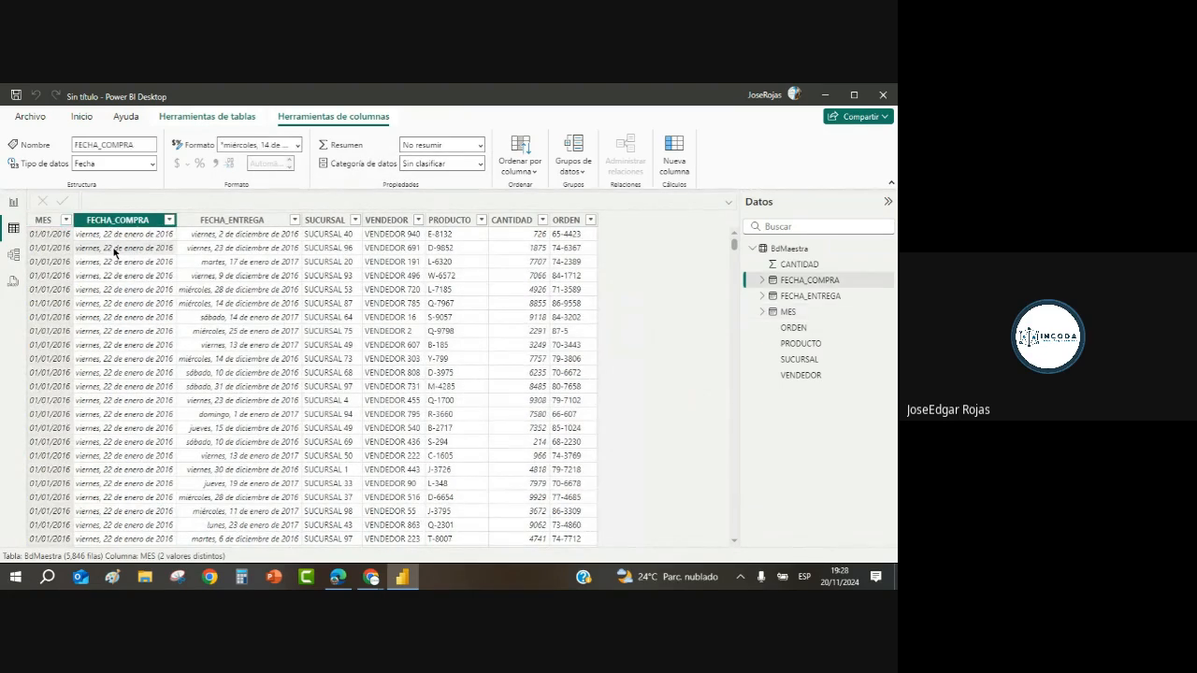
left_click(298, 145)
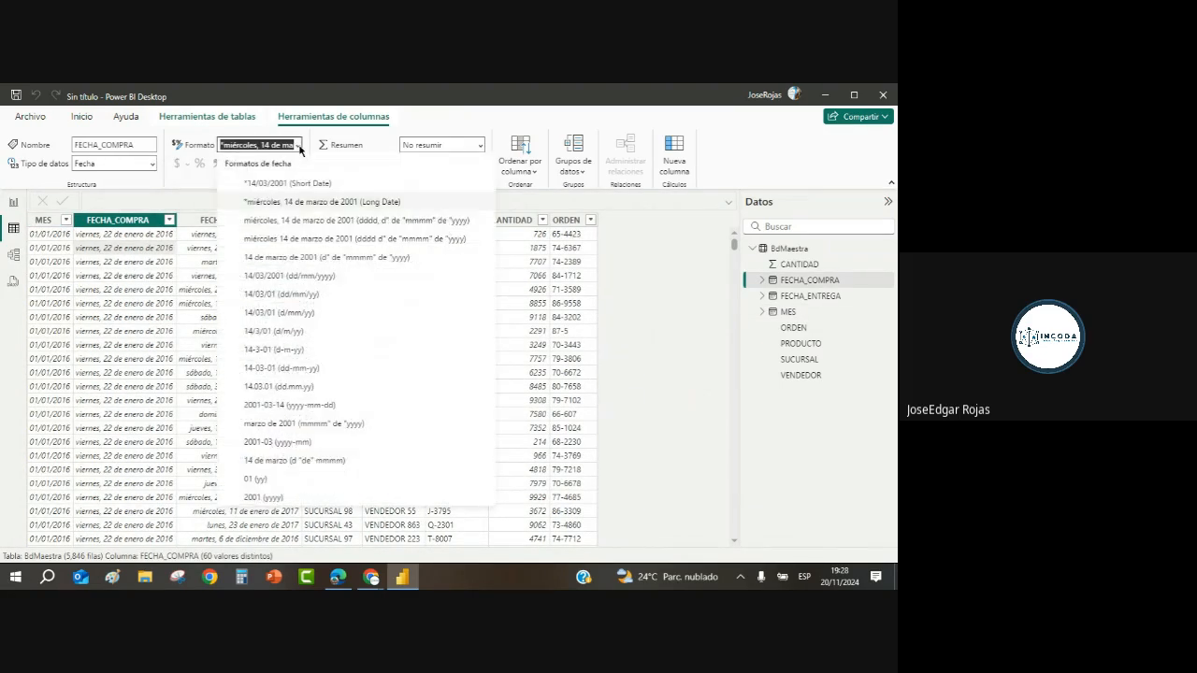
left_click(297, 276)
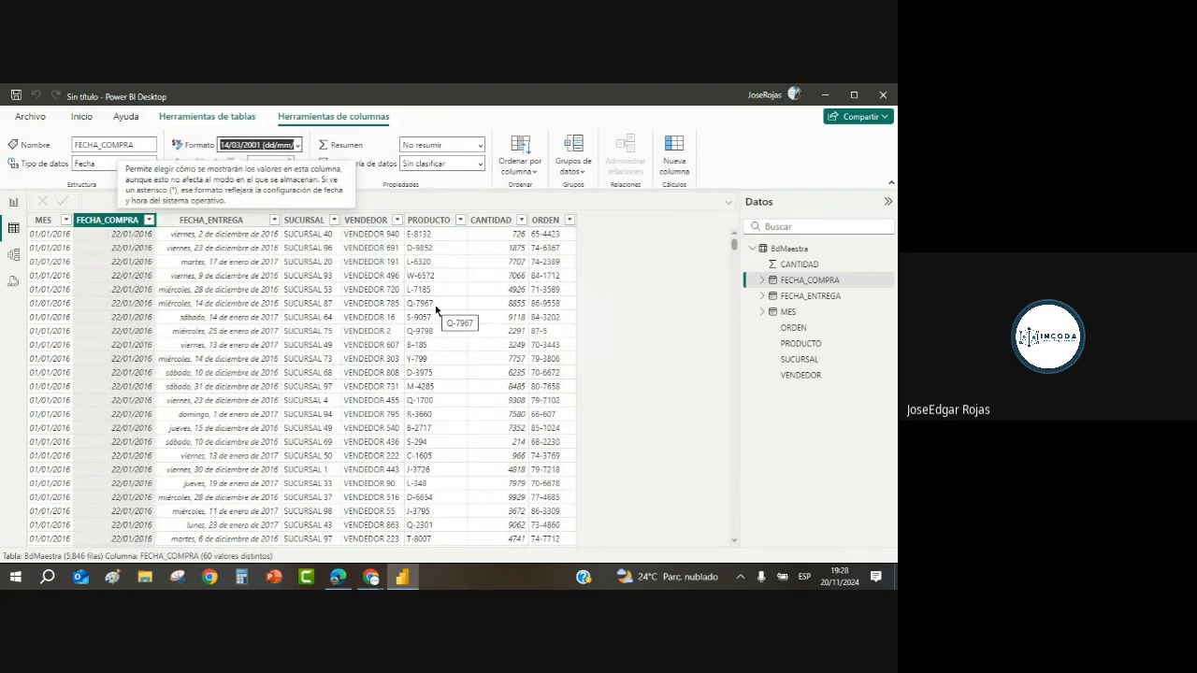
Step: Try dd/mm/yyyy and dd/mm/yy formats on FECHA_ENTREGA, ending on dd/mm/yyyy
left_click(254, 223)
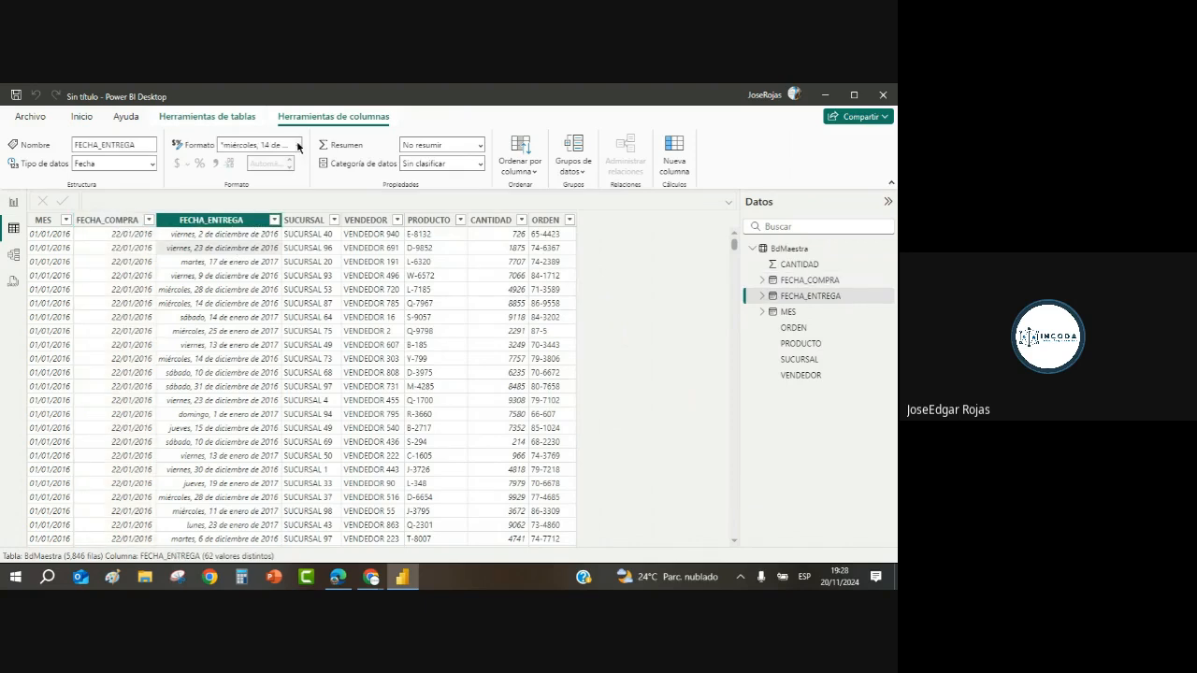
left_click(298, 145)
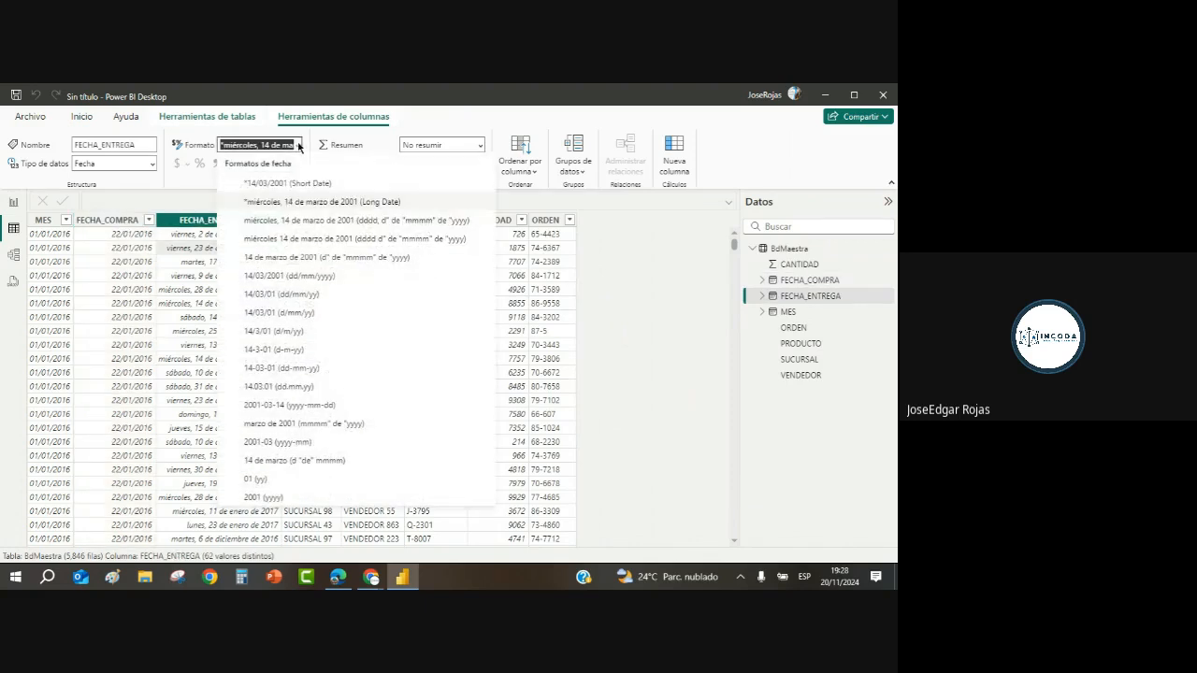
left_click(323, 277)
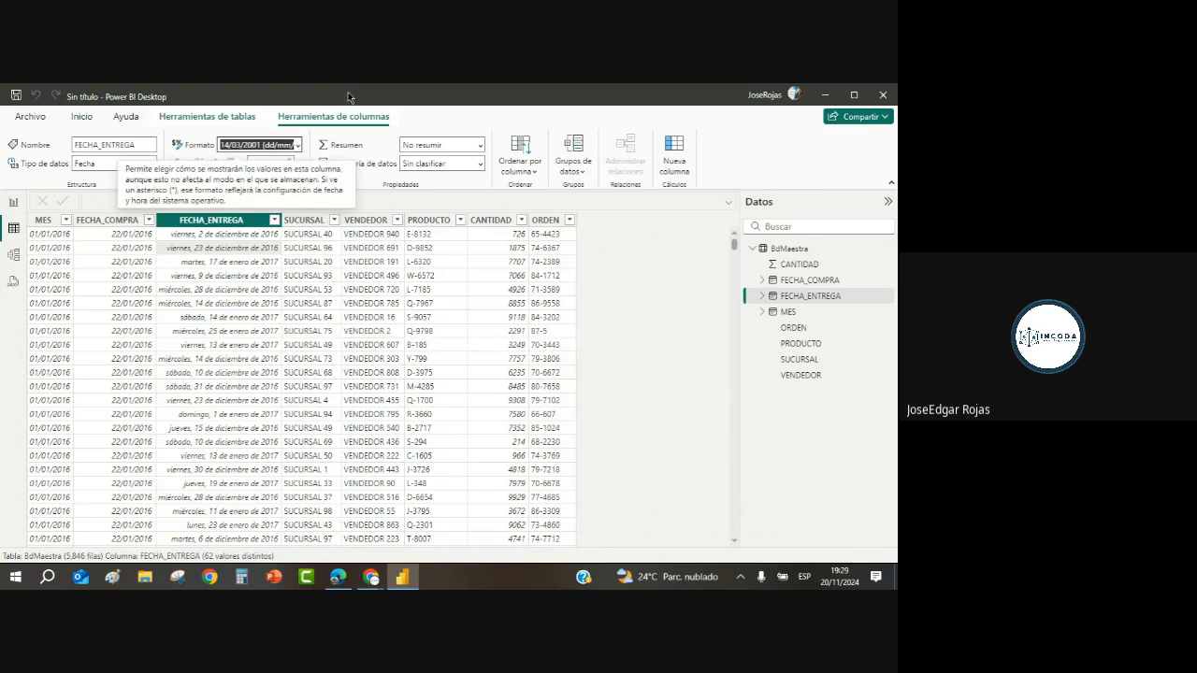
left_click(298, 145)
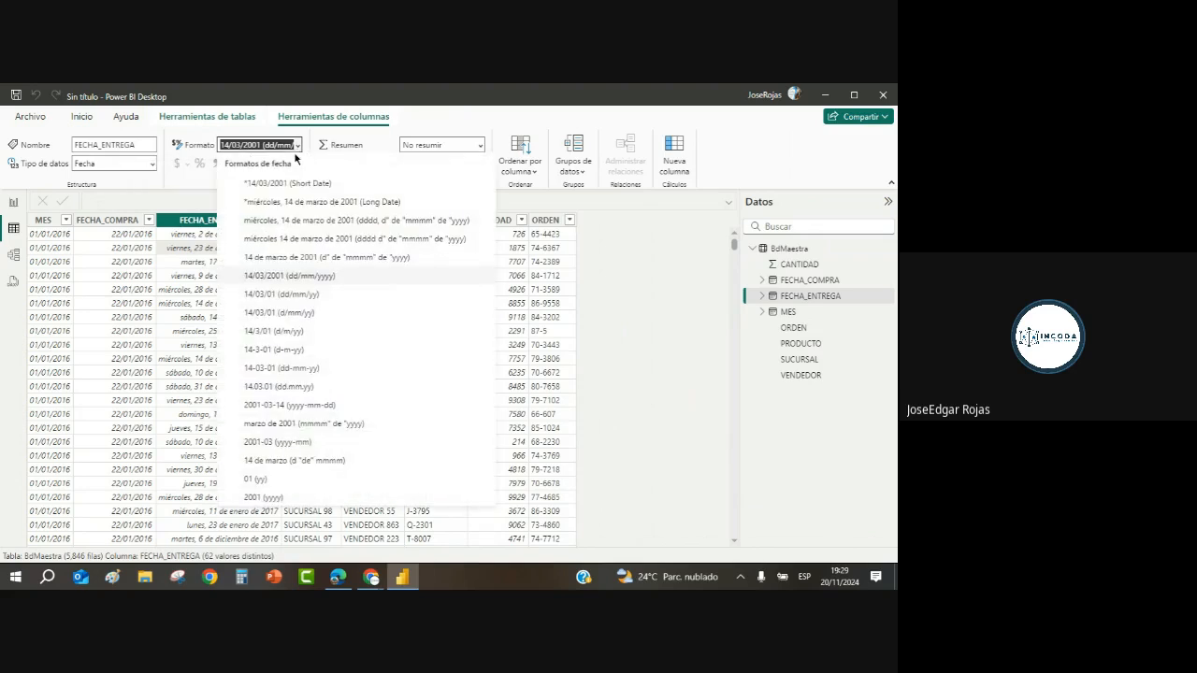
left_click(308, 279)
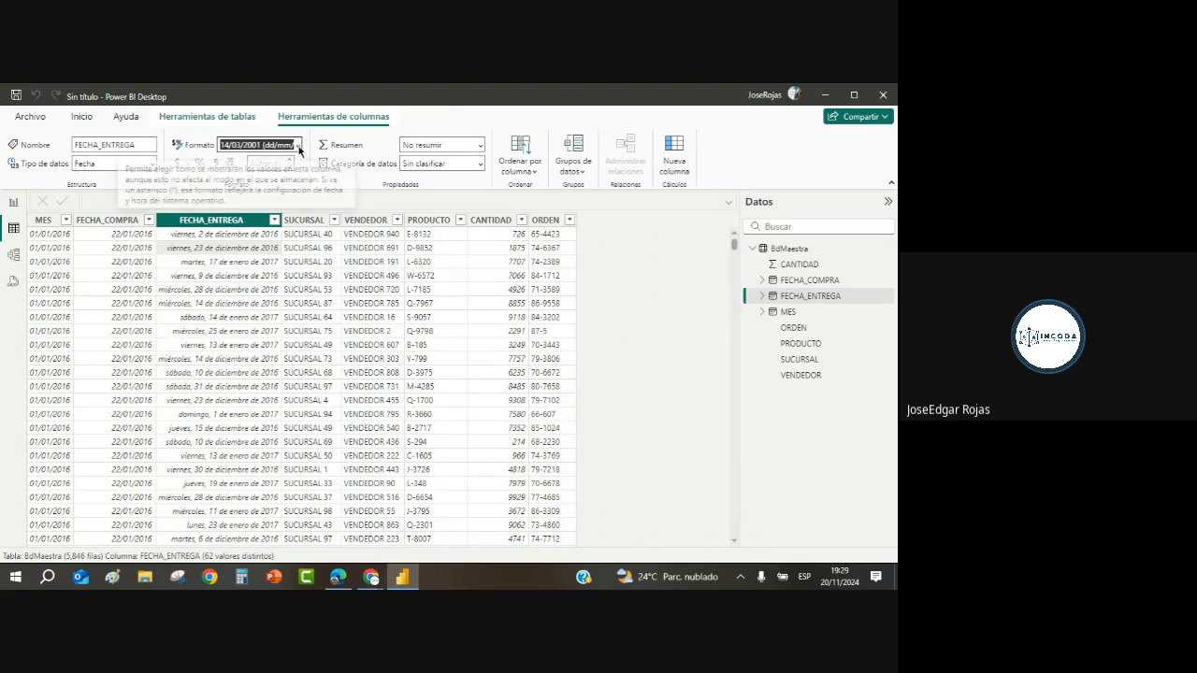
left_click(296, 145)
left_click(303, 277)
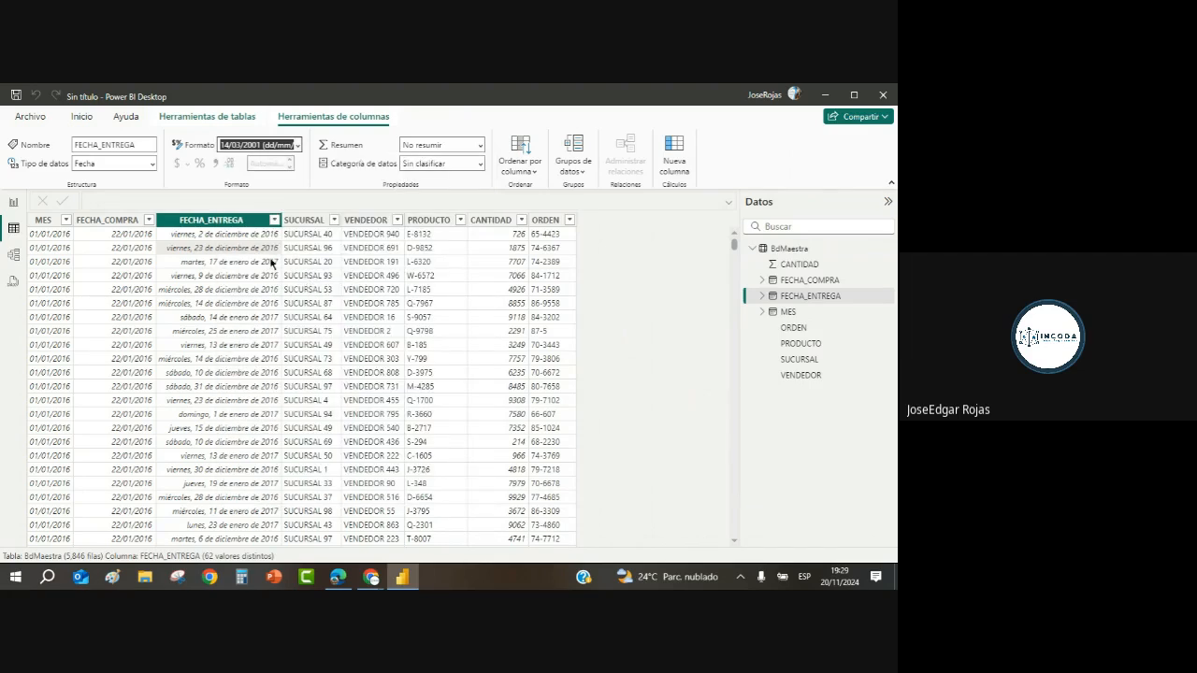
left_click(299, 146)
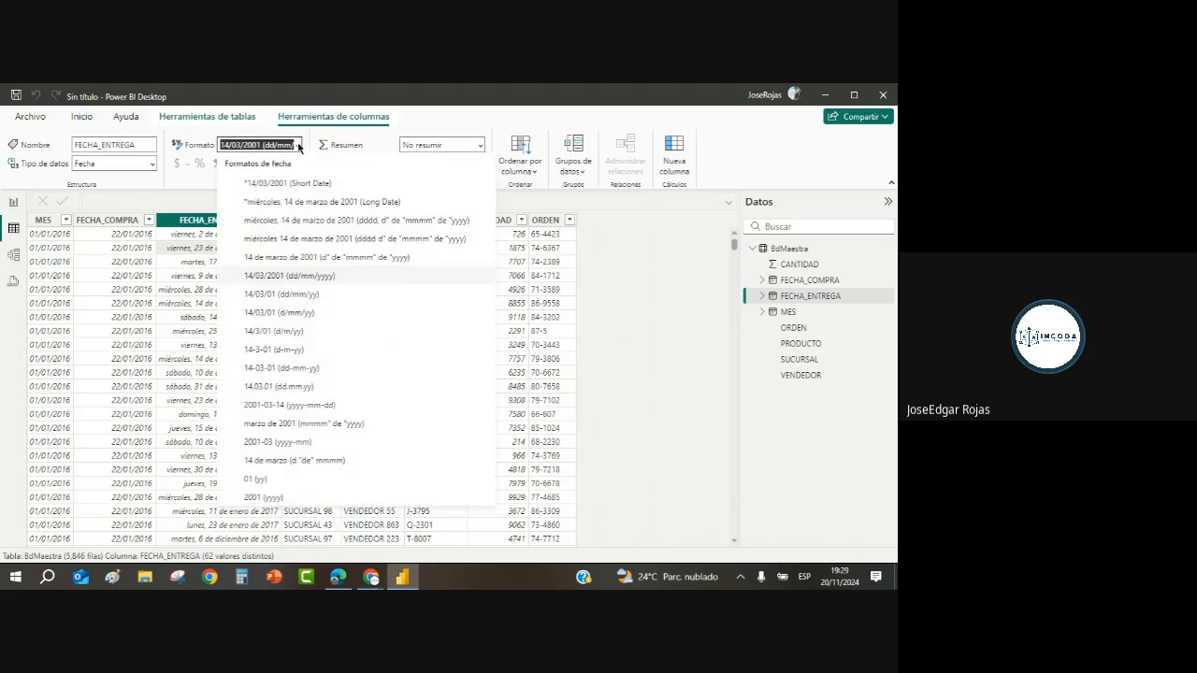
left_click(288, 296)
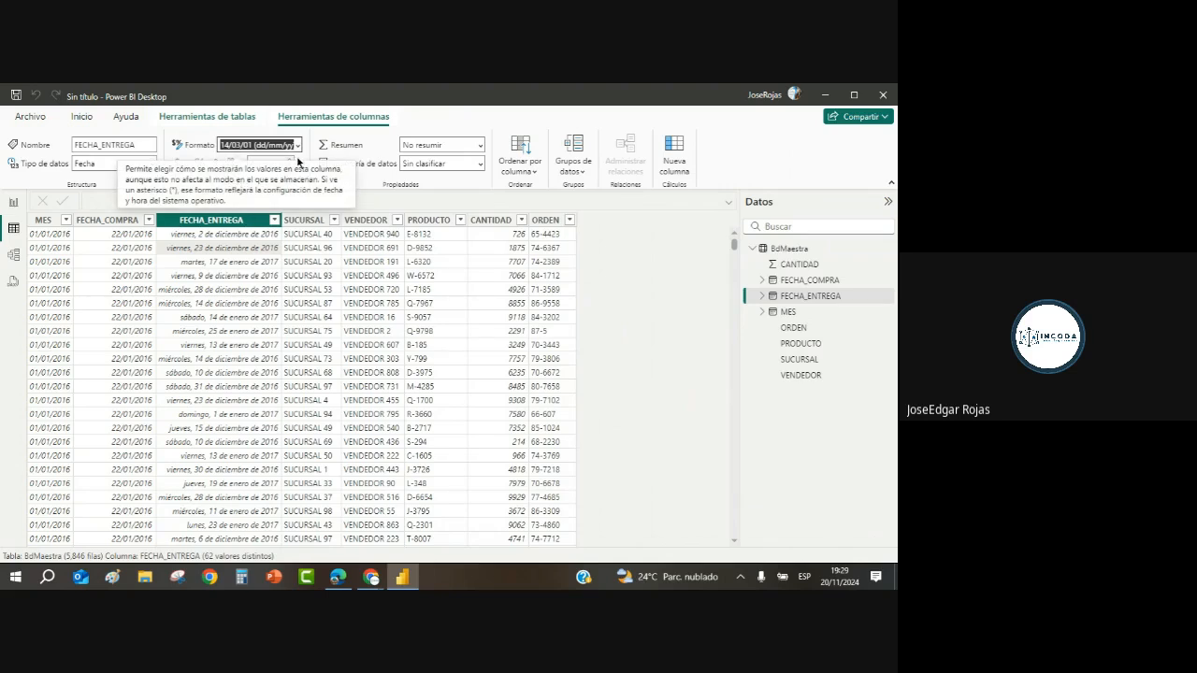
left_click(298, 145)
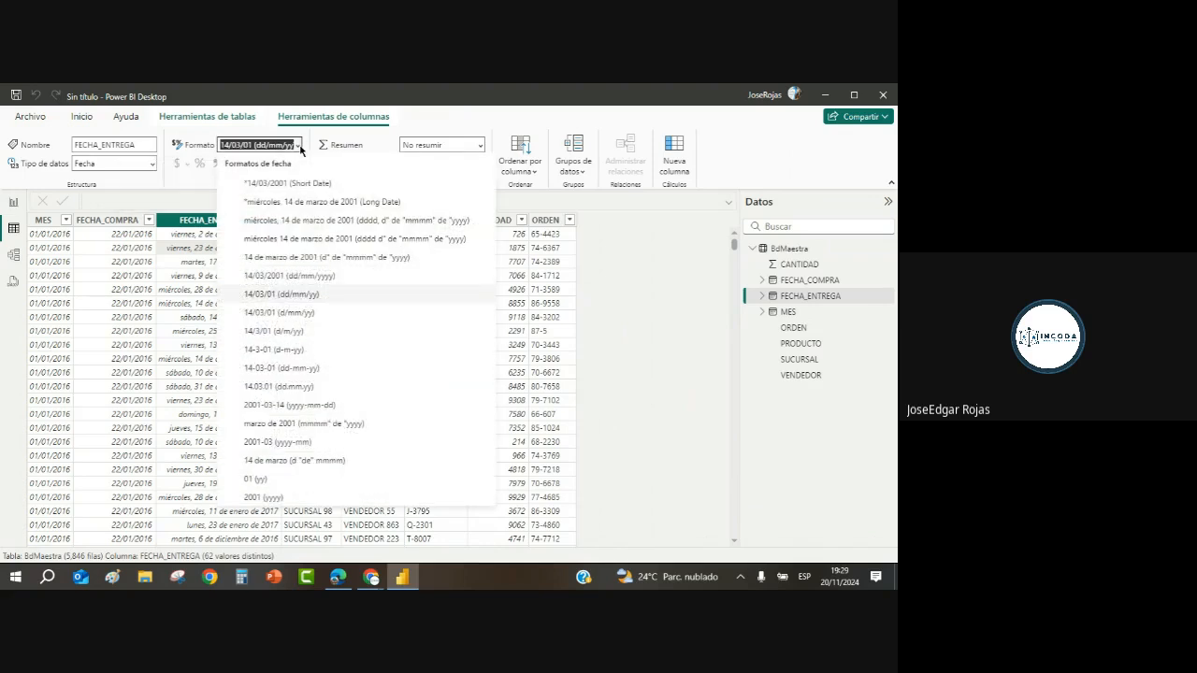
left_click(292, 278)
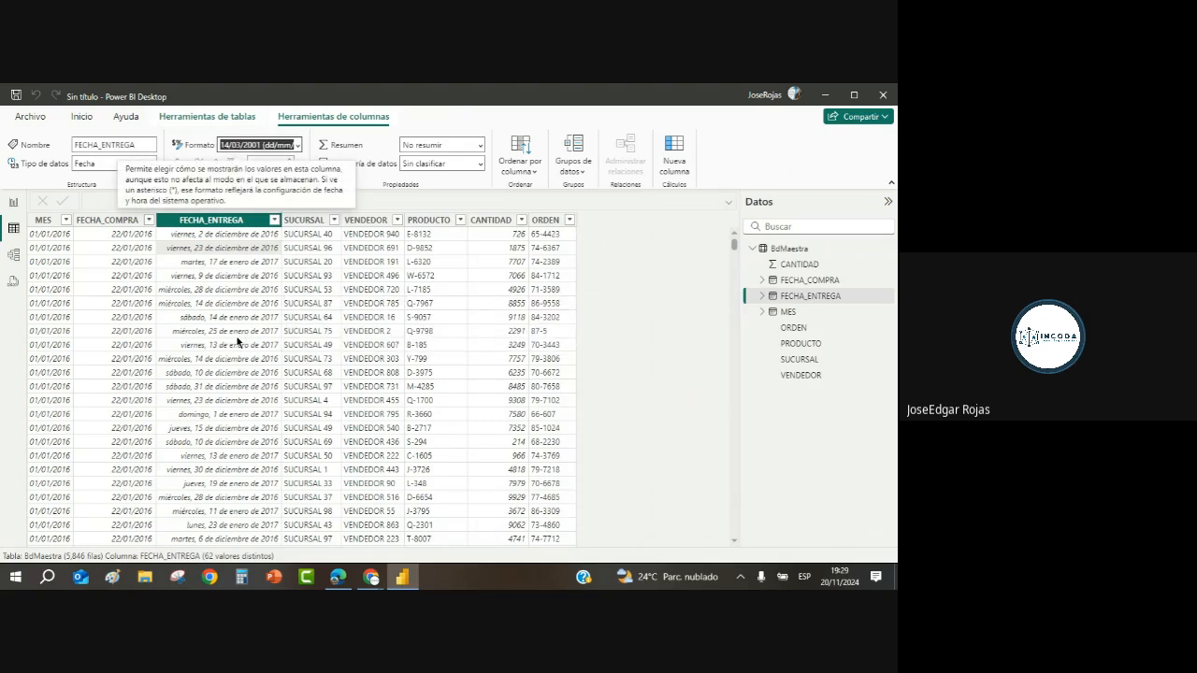
Step: Set FECHA_ENTREGA to the Short Date format and compare it with FECHA_COMPRA
left_click(133, 318)
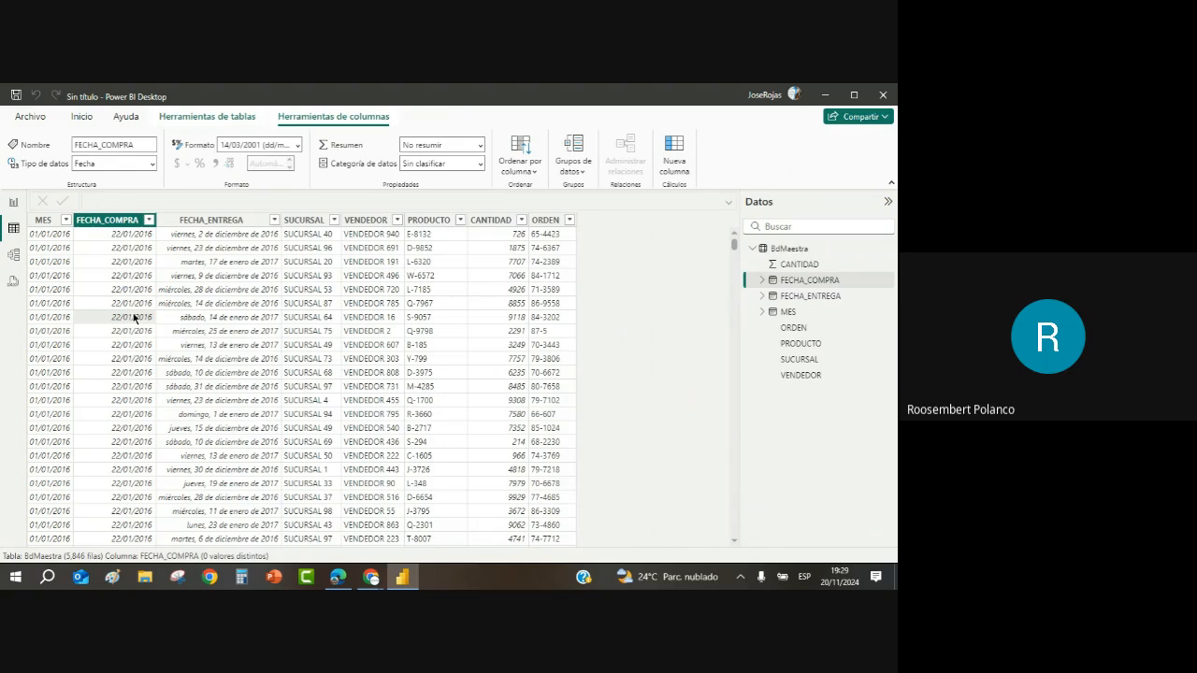
left_click(213, 320)
left_click(298, 145)
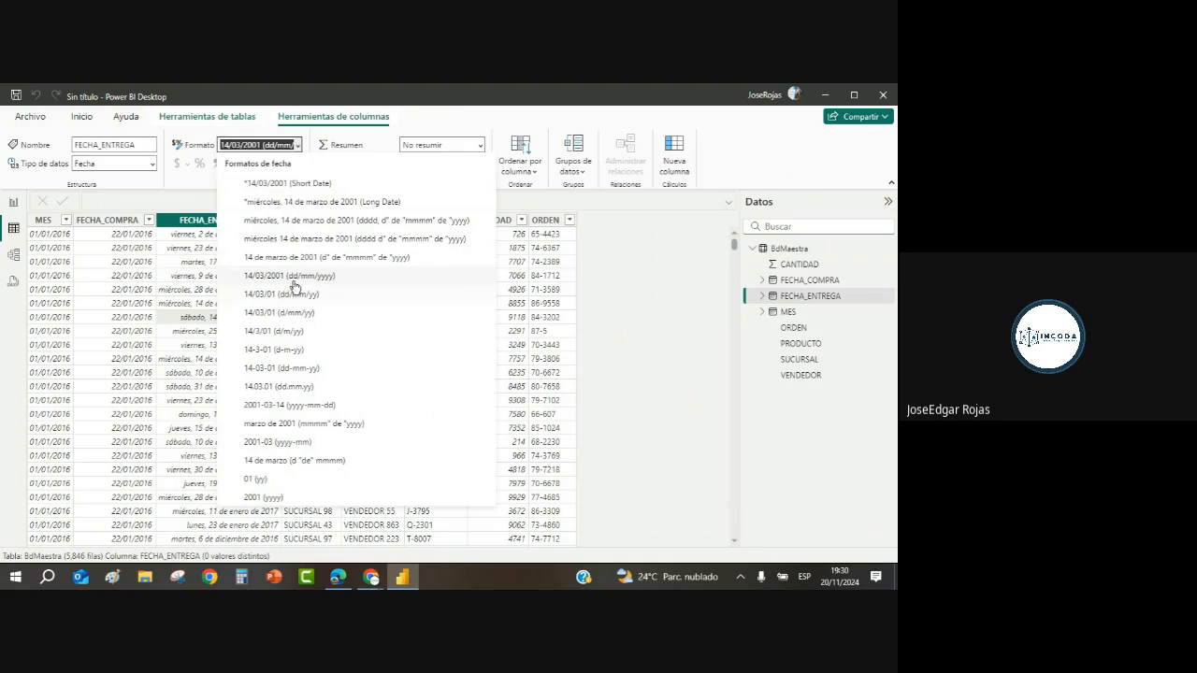
left_click(303, 185)
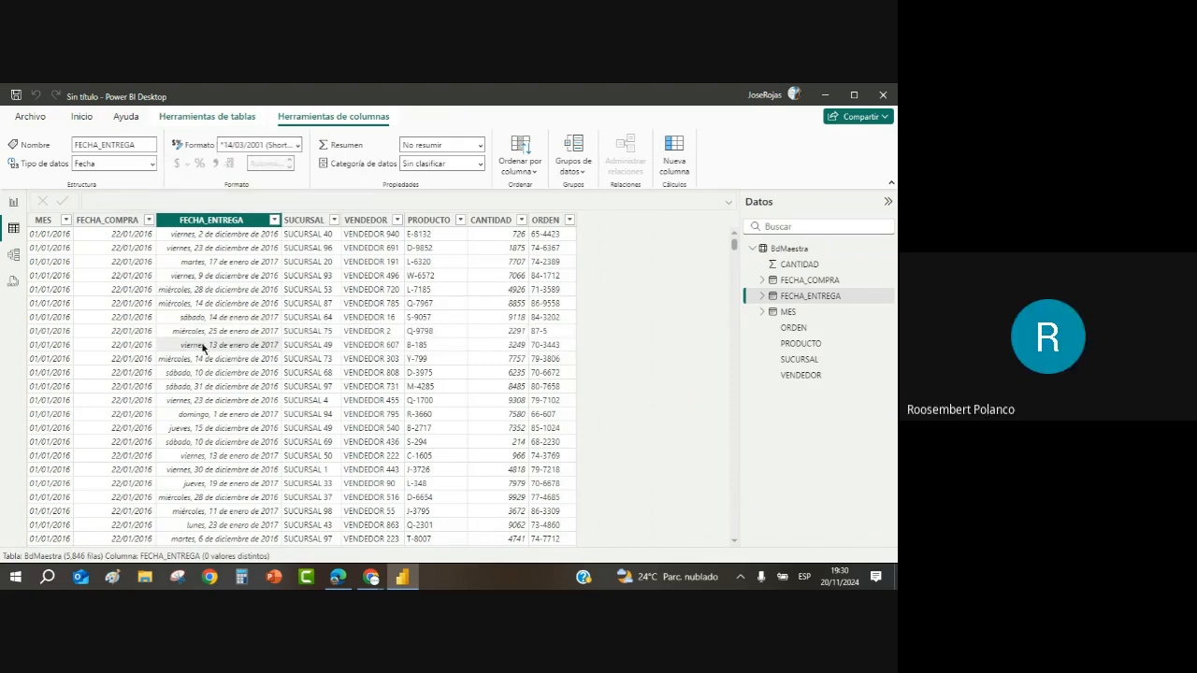
left_click(125, 284)
left_click(216, 286)
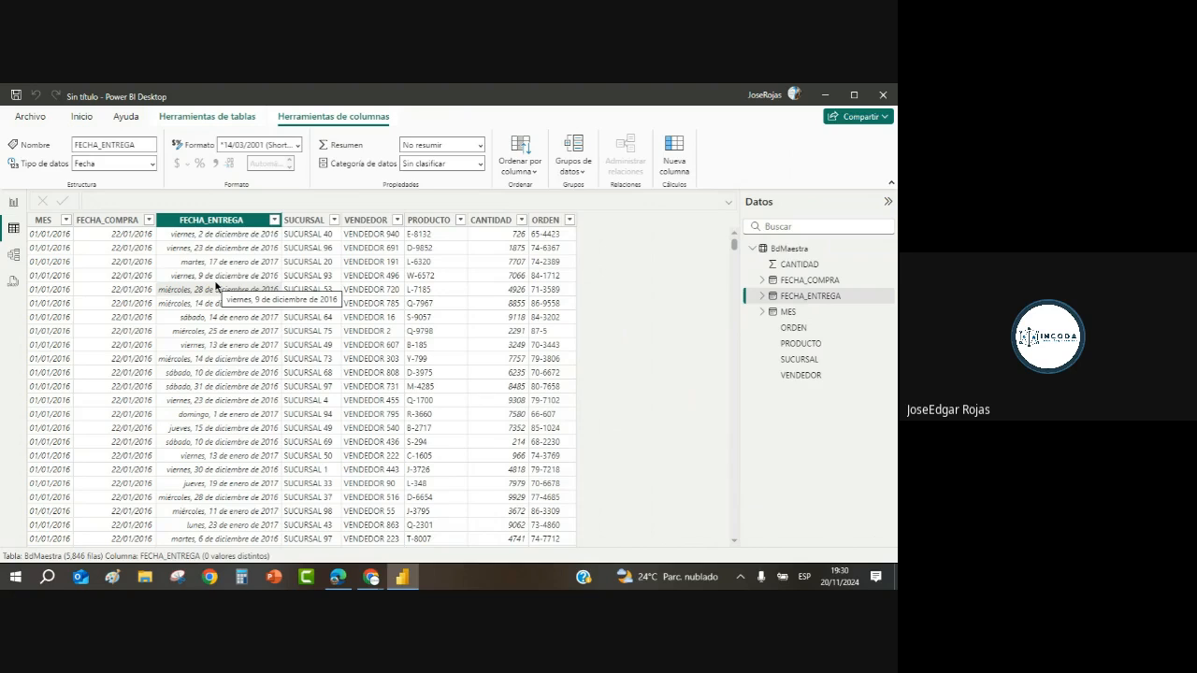
Step: Create an entered-data table named Medidas and load it into the model
left_click(82, 116)
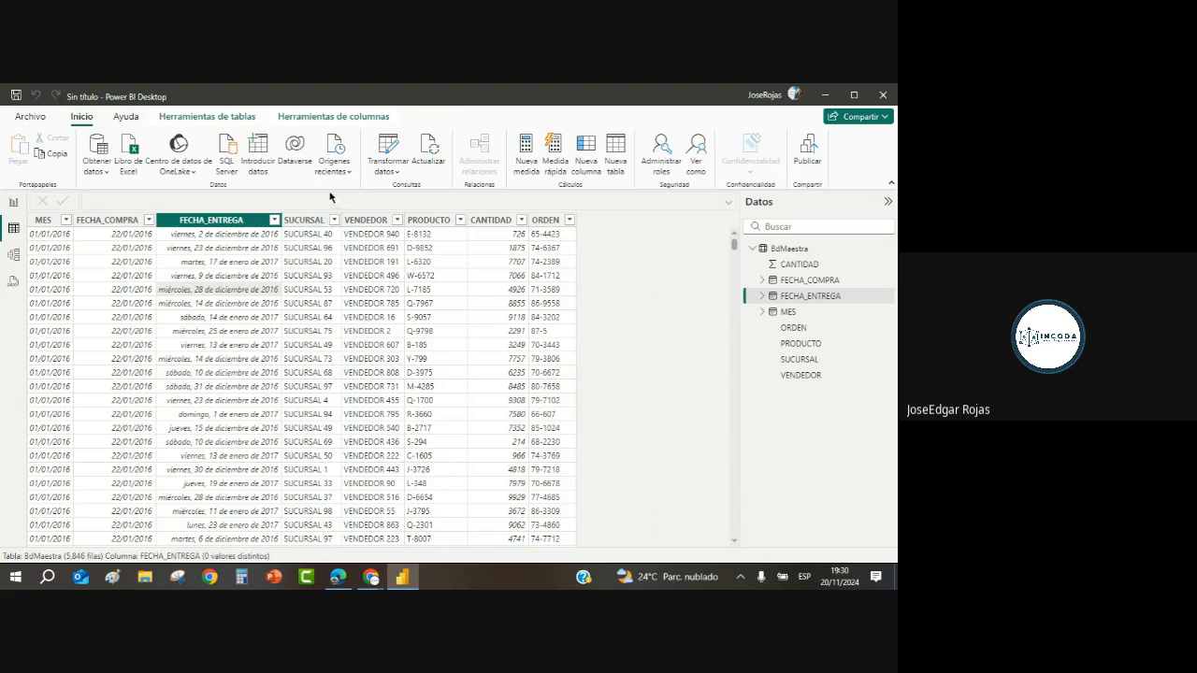
left_click(262, 151)
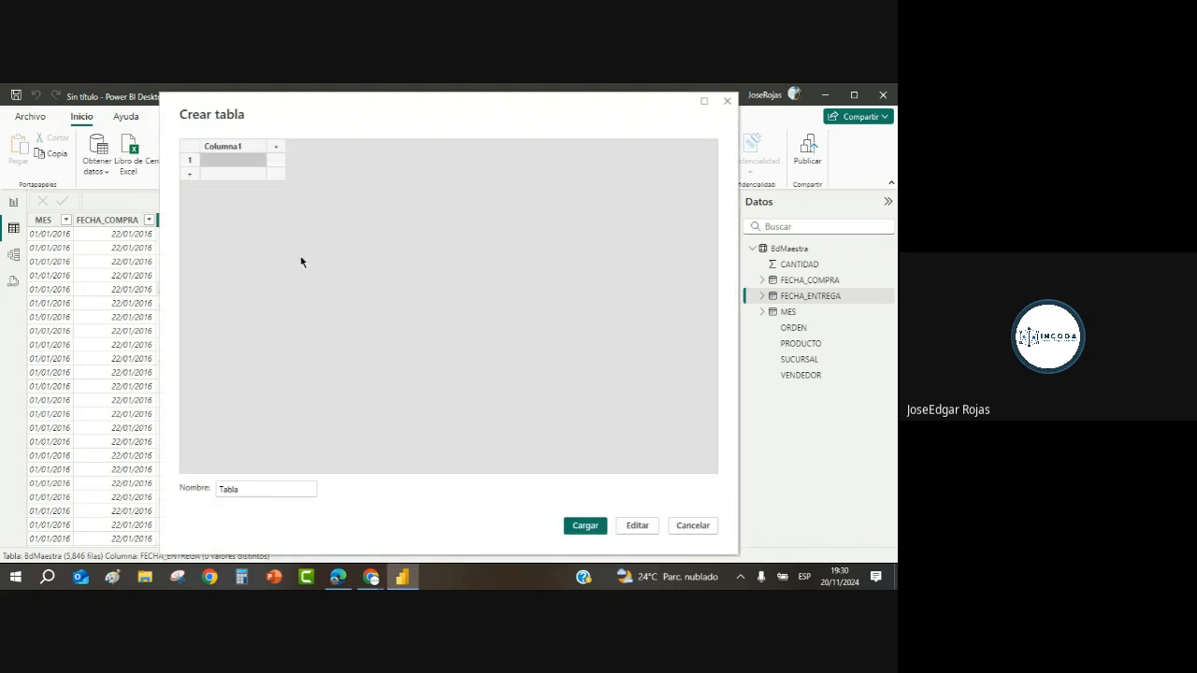
left_click(250, 490)
key("BackSpace")
key("BackSpace")
key("BackSpace")
key("BackSpace")
key("BackSpace")
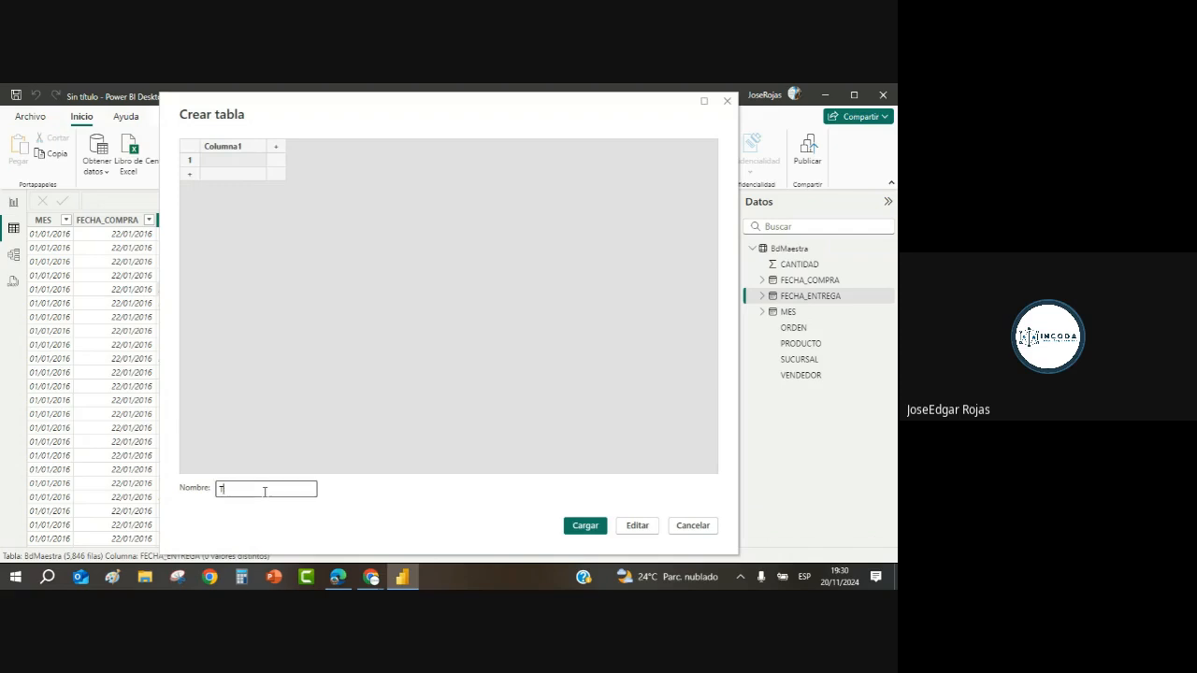
type("Medidas")
left_click(585, 526)
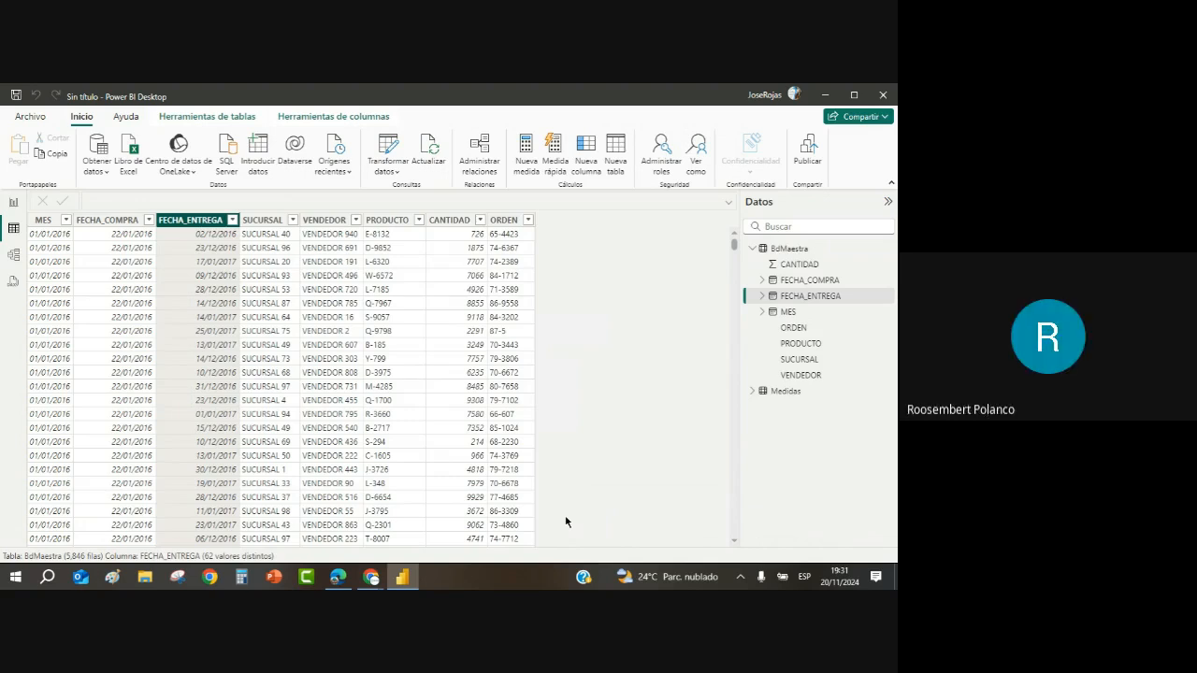
Step: Inspect the CANTIDAD, MES, FECHA_COMPRA and FECHA_ENTREGA columns, then expand MES's Jerarquía de fechas
left_click(215, 278)
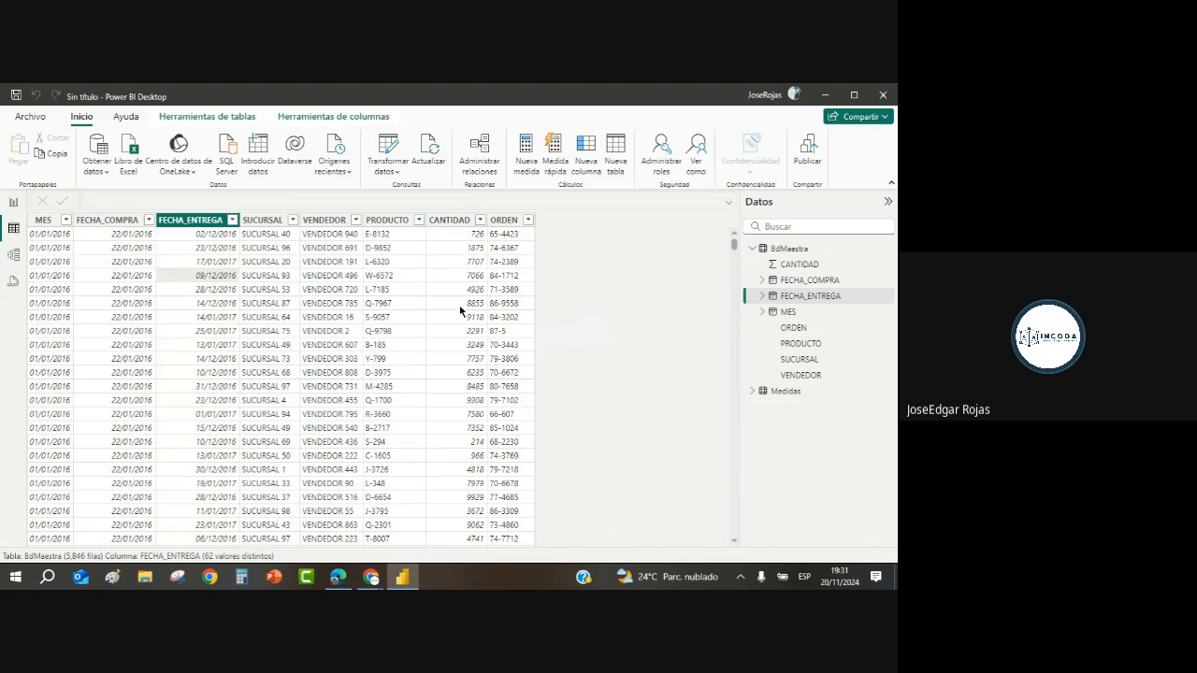
left_click(452, 362)
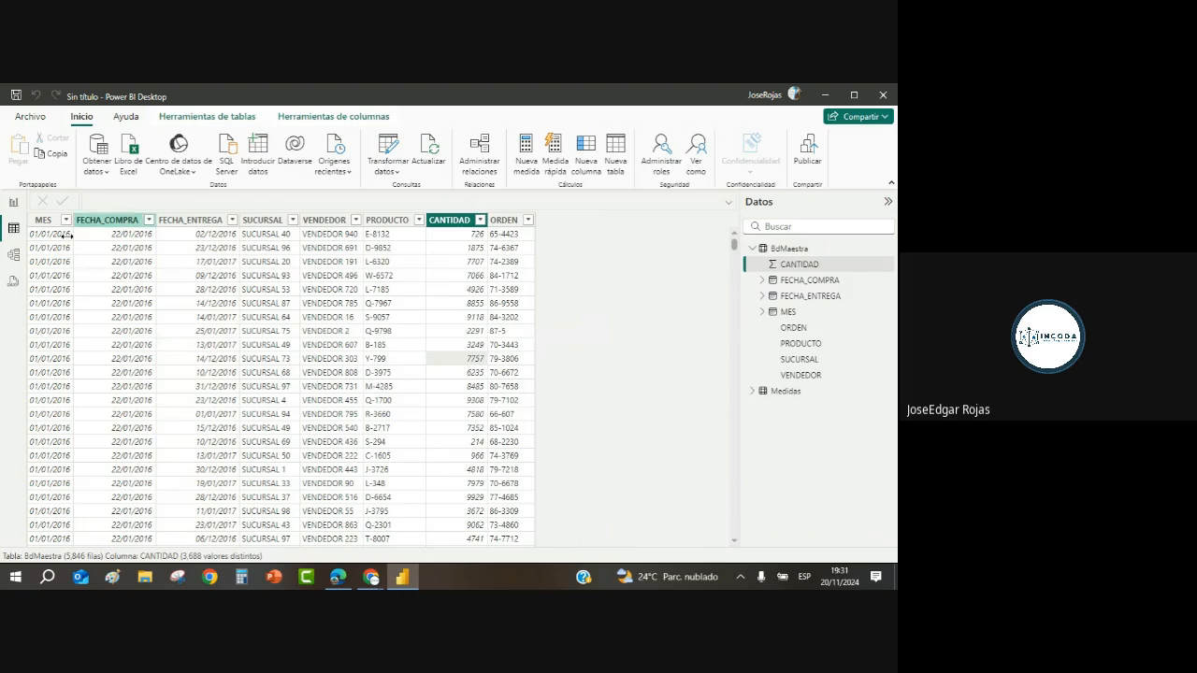
left_click(51, 278)
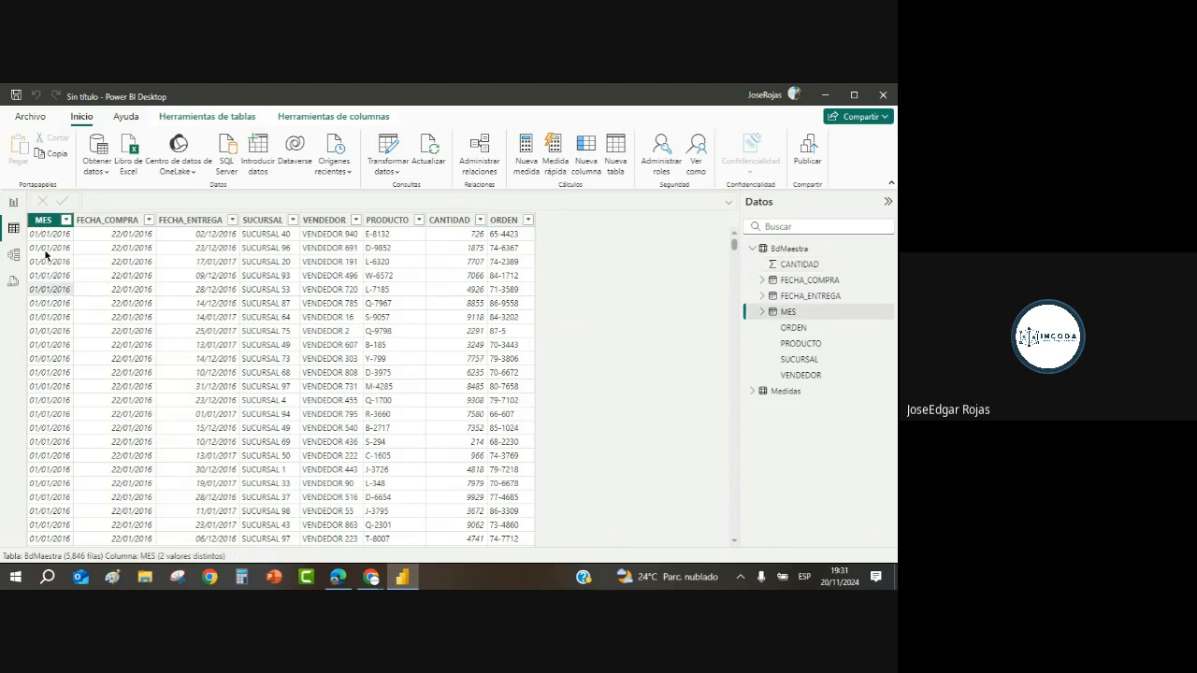
left_click(131, 269)
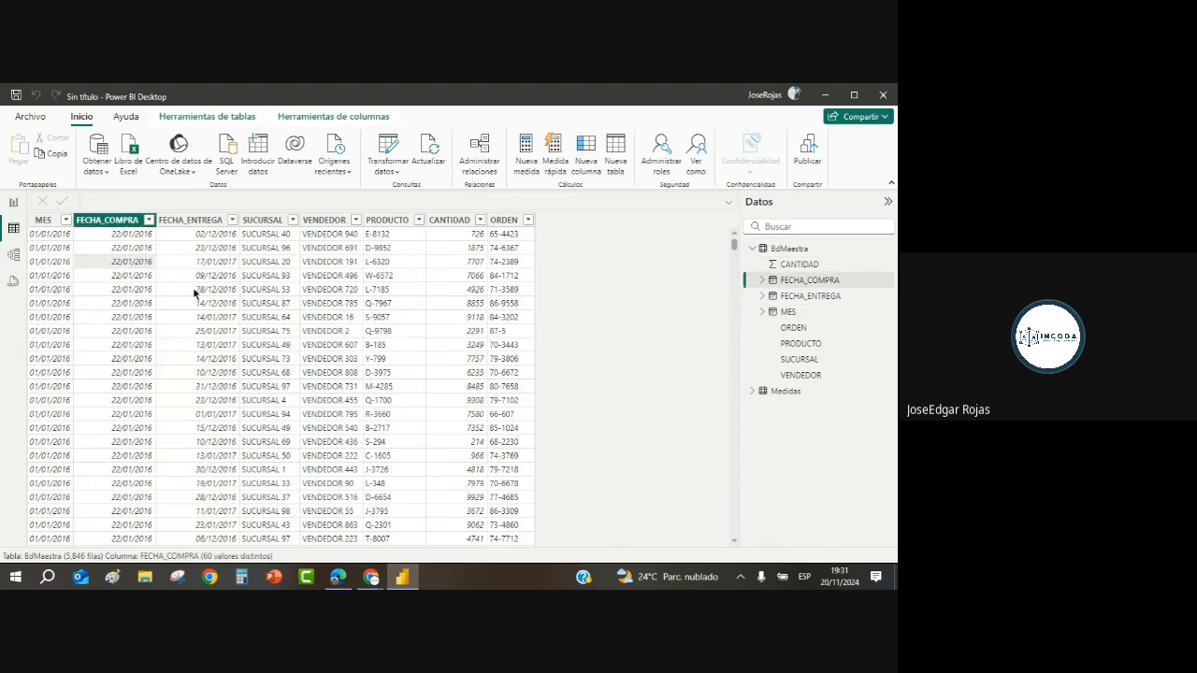
left_click(208, 283)
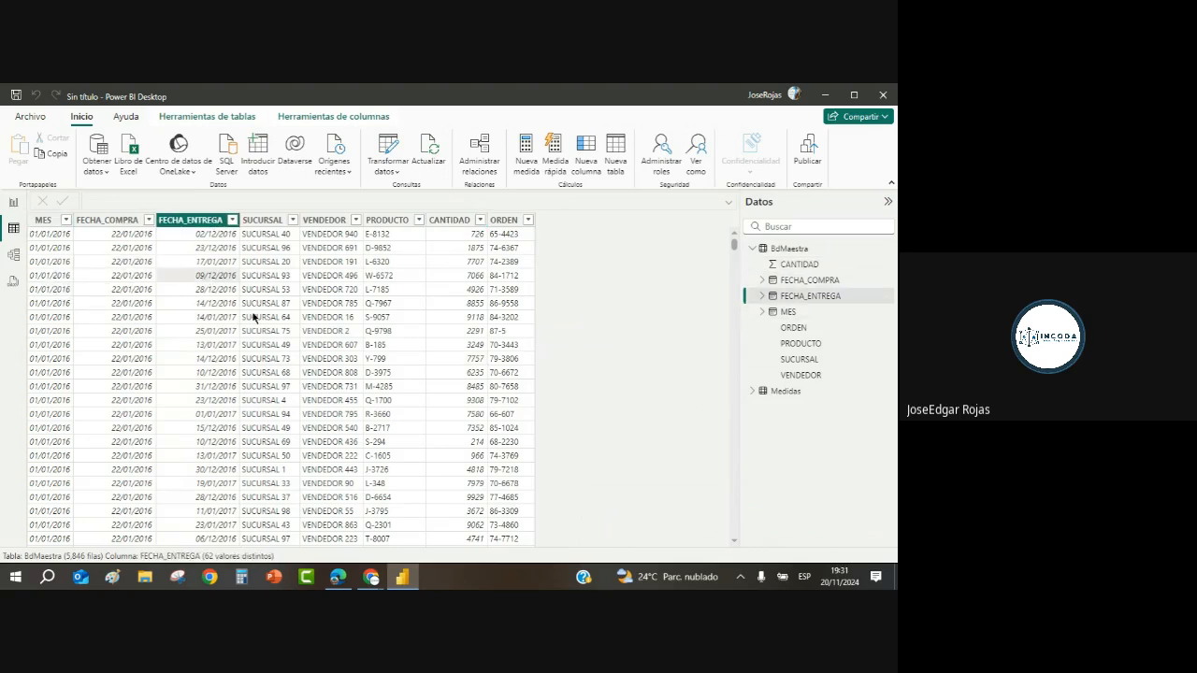
left_click(48, 272)
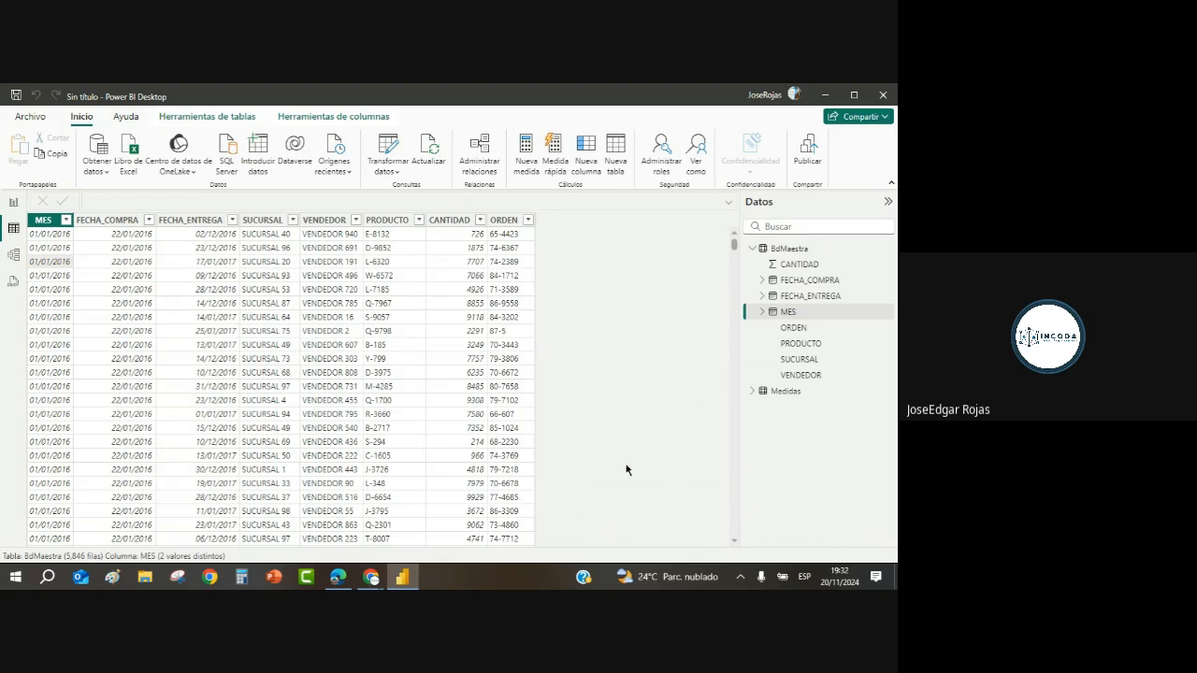
left_click(762, 313)
left_click(772, 329)
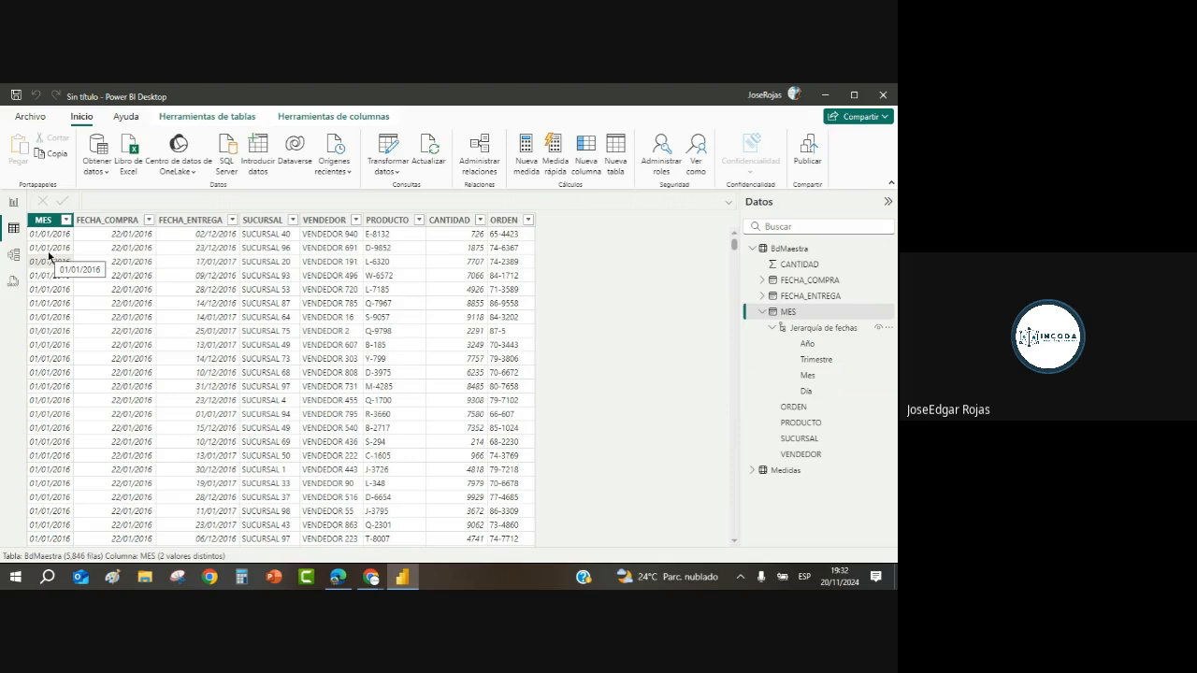
Step: Collapse MES's date hierarchy, select the MES field, then collapse the BdMaestra node
left_click(761, 313)
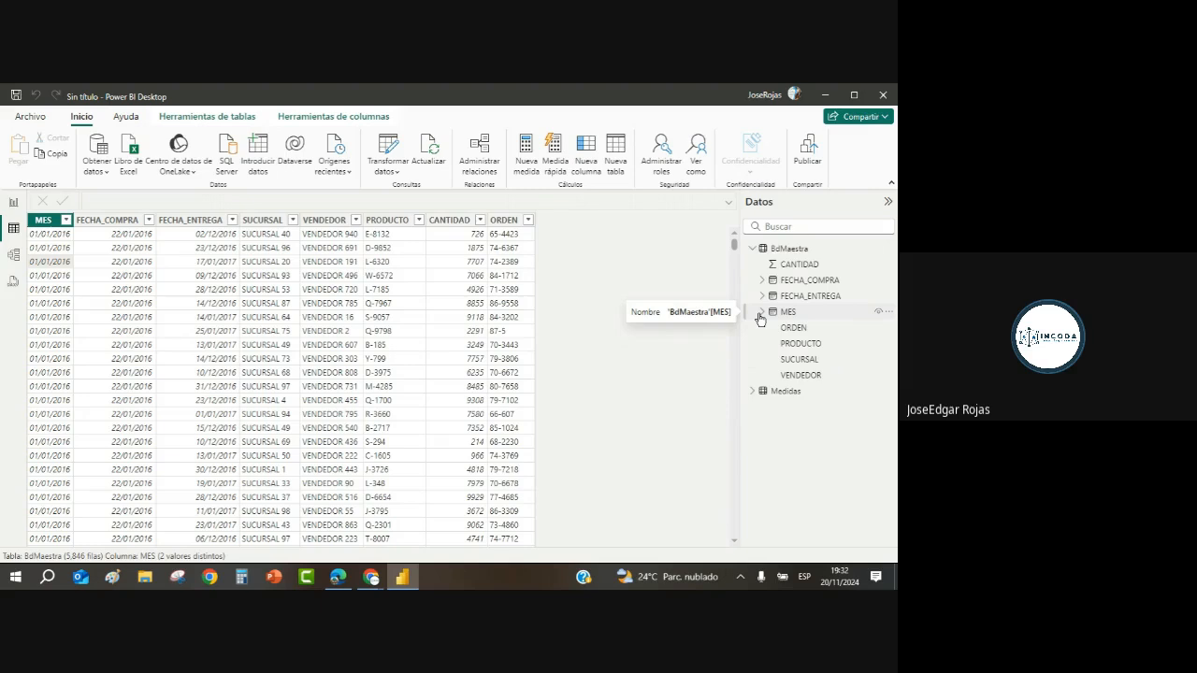
left_click(759, 316)
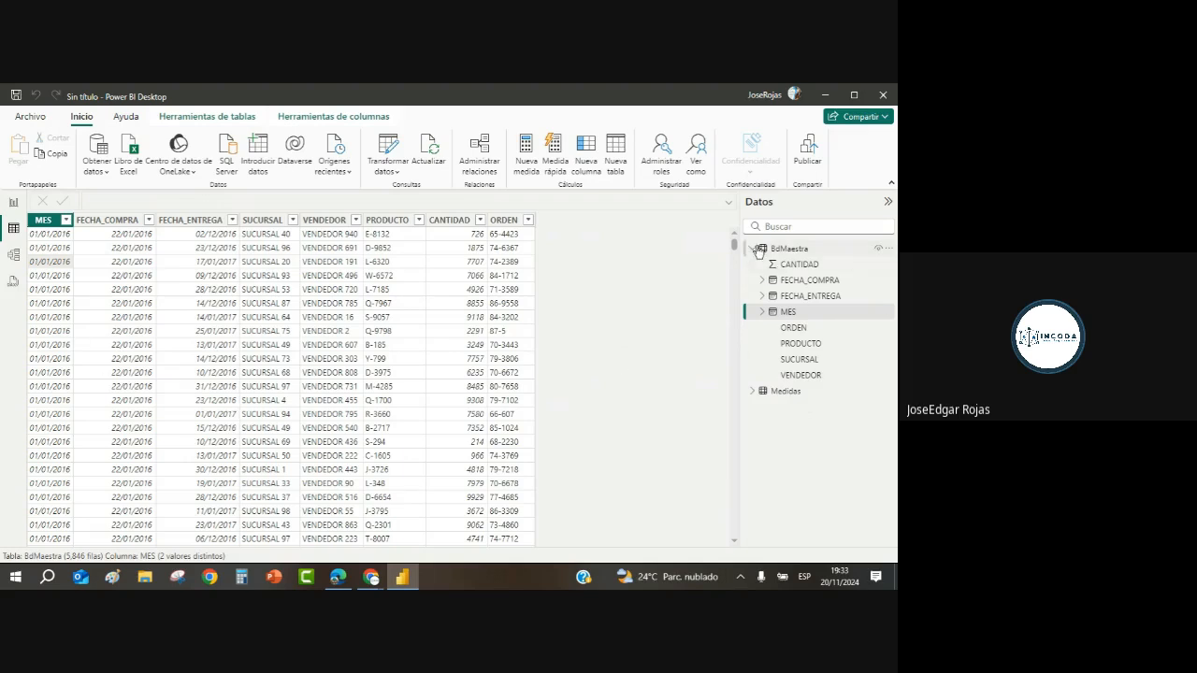
left_click(754, 249)
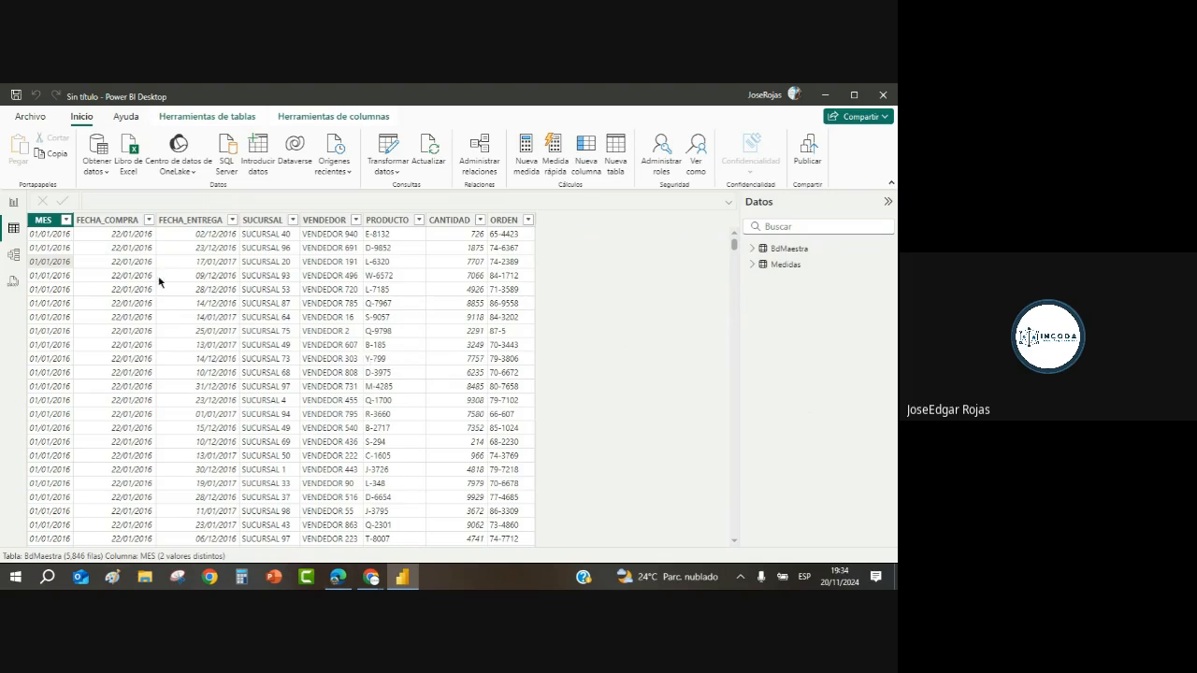
left_click(262, 152)
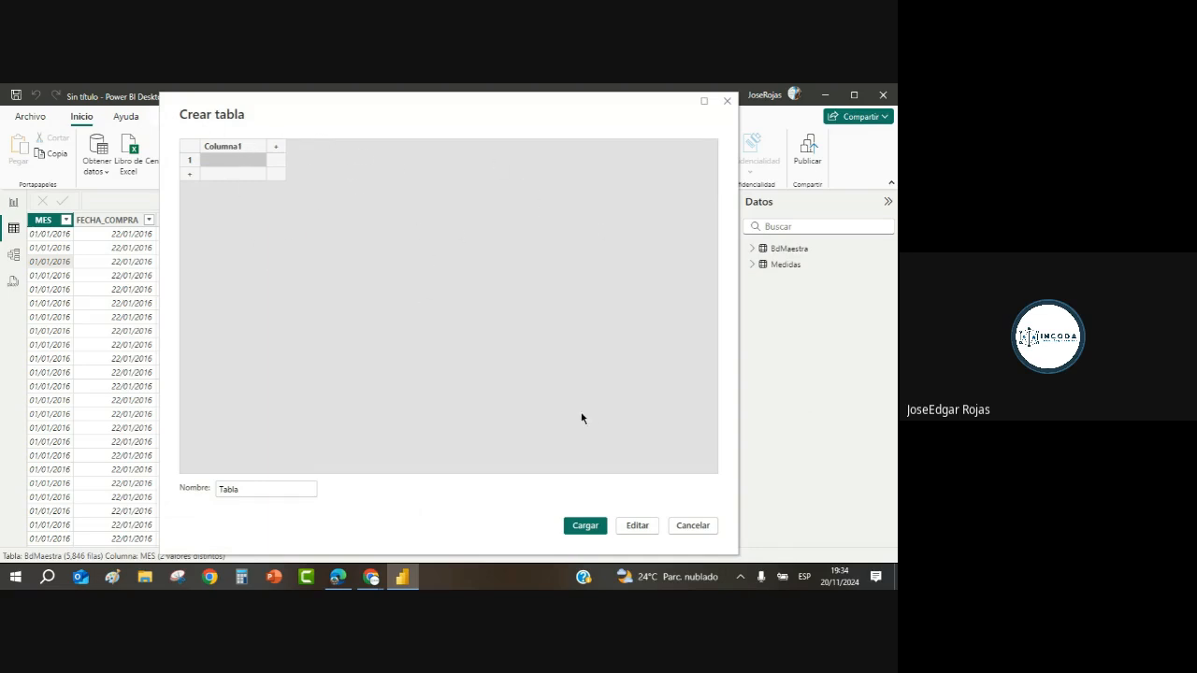
left_click(697, 525)
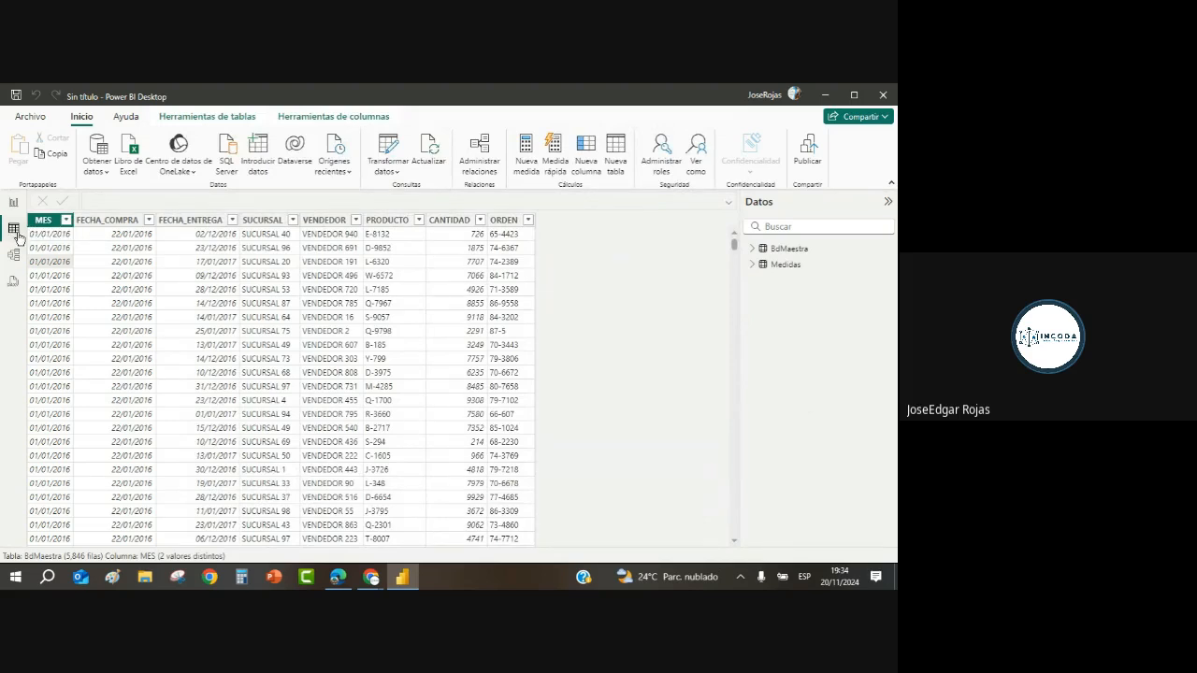
Step: Start a new calculated table 'Calendario =' using the CALENDAR function, with English keyboard input
left_click(614, 150)
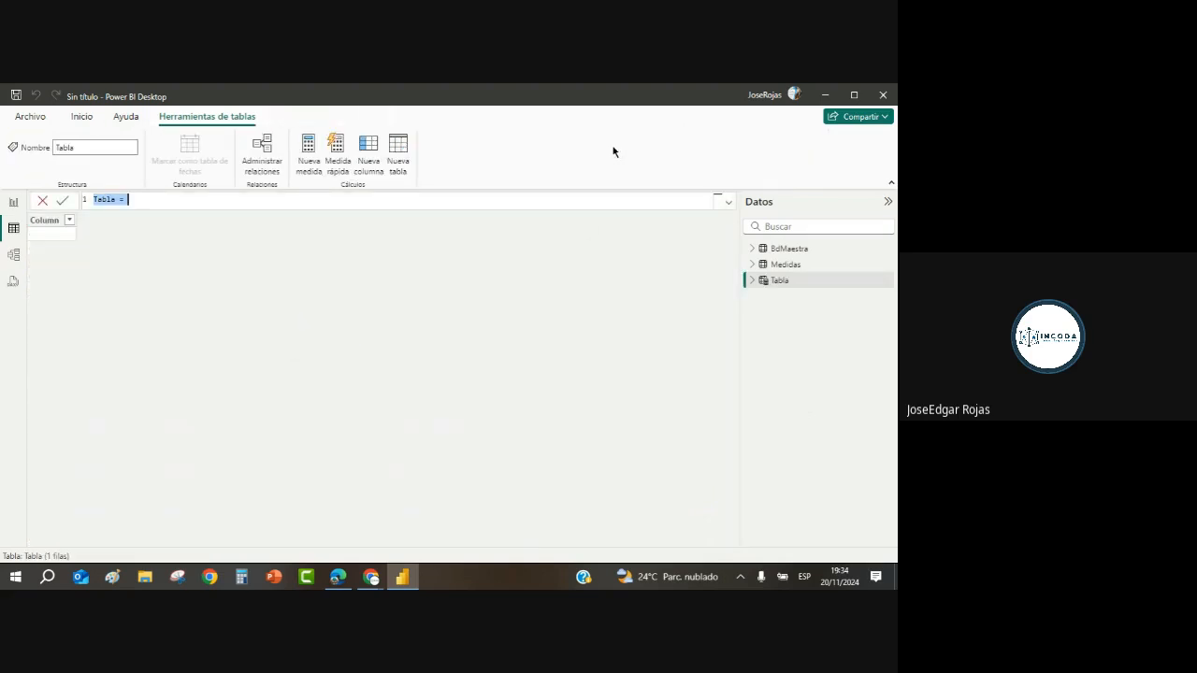
key("BackSpace")
type("Cl")
key("BackSpace")
type("alendario =")
left_click(802, 579)
left_click(780, 500)
type("=")
type("cla")
key("BackSpace")
key("BackSpace")
type("al")
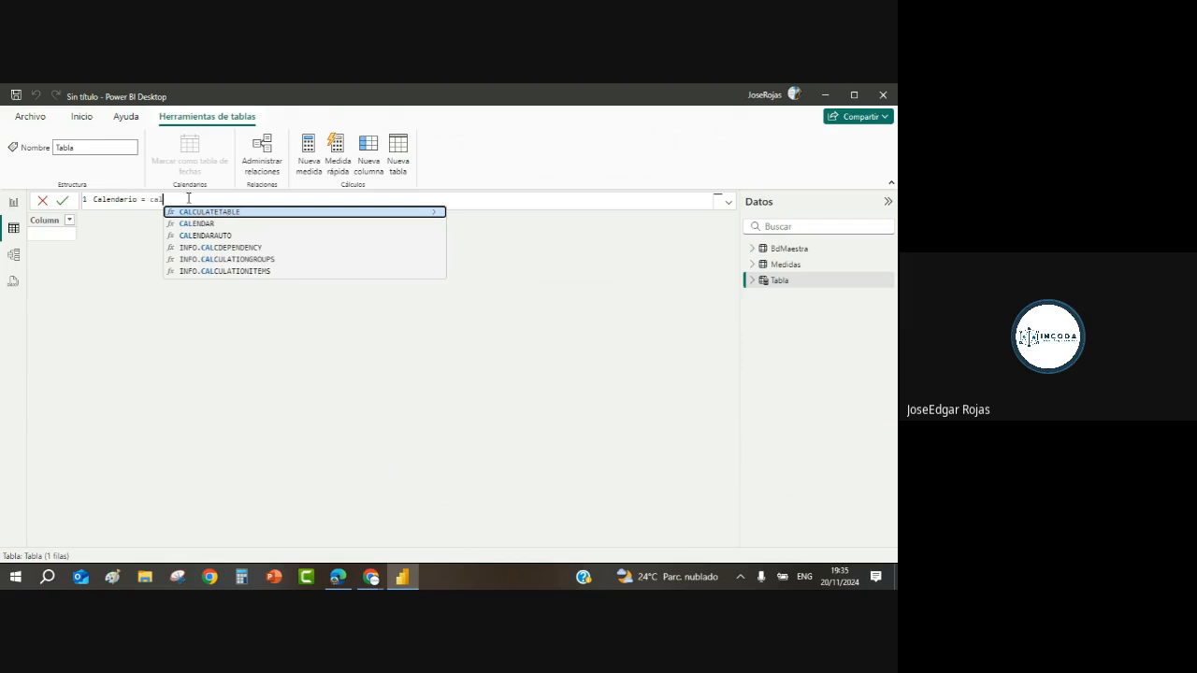
left_click(206, 225)
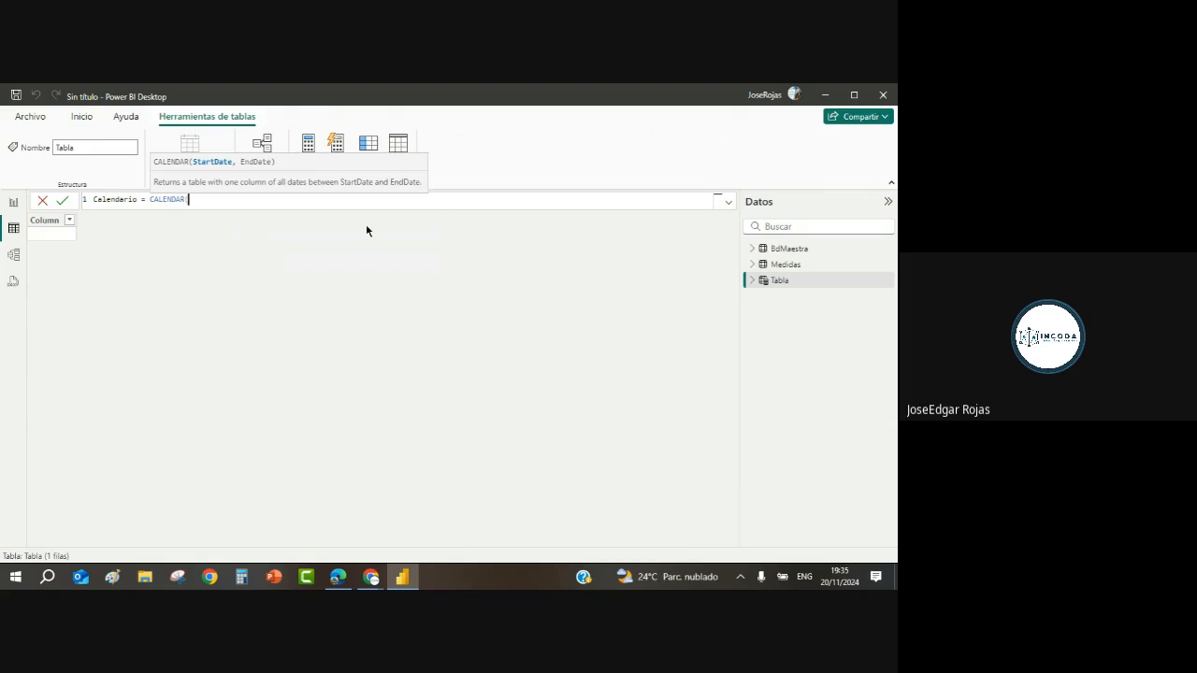
Step: Give CALENDAR the arguments MIN(BdMaestra[MES]) and MAX(BdMaestra[MES]) and commit the formula
type("min")
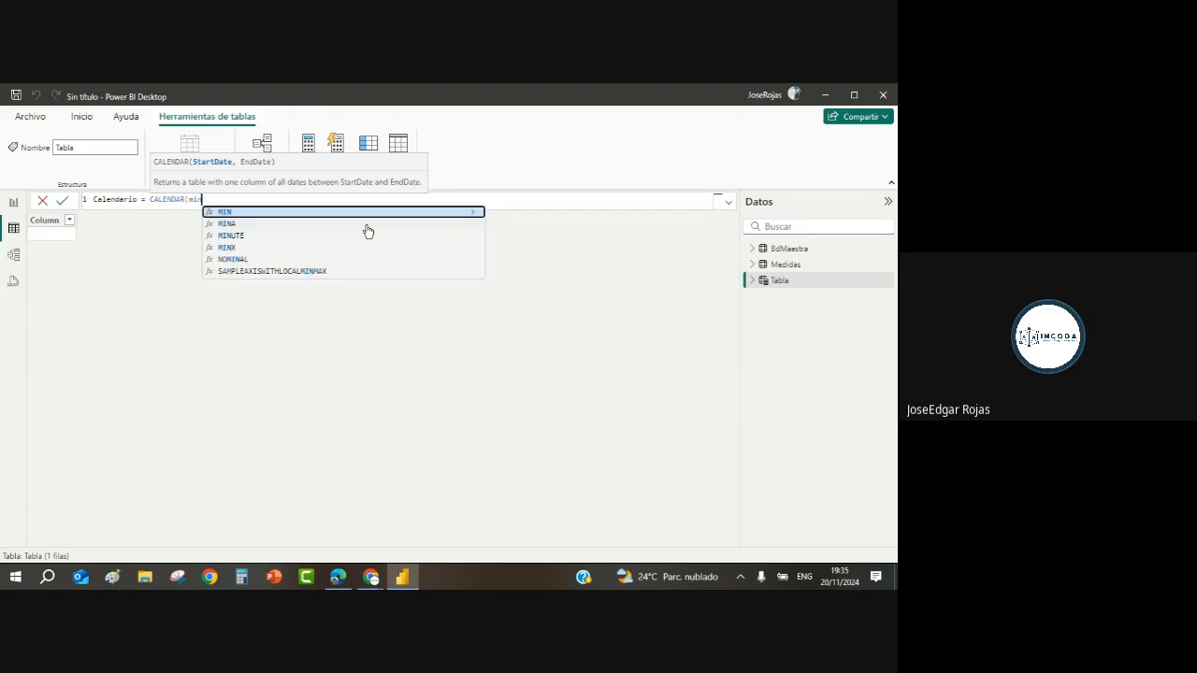
type("(")
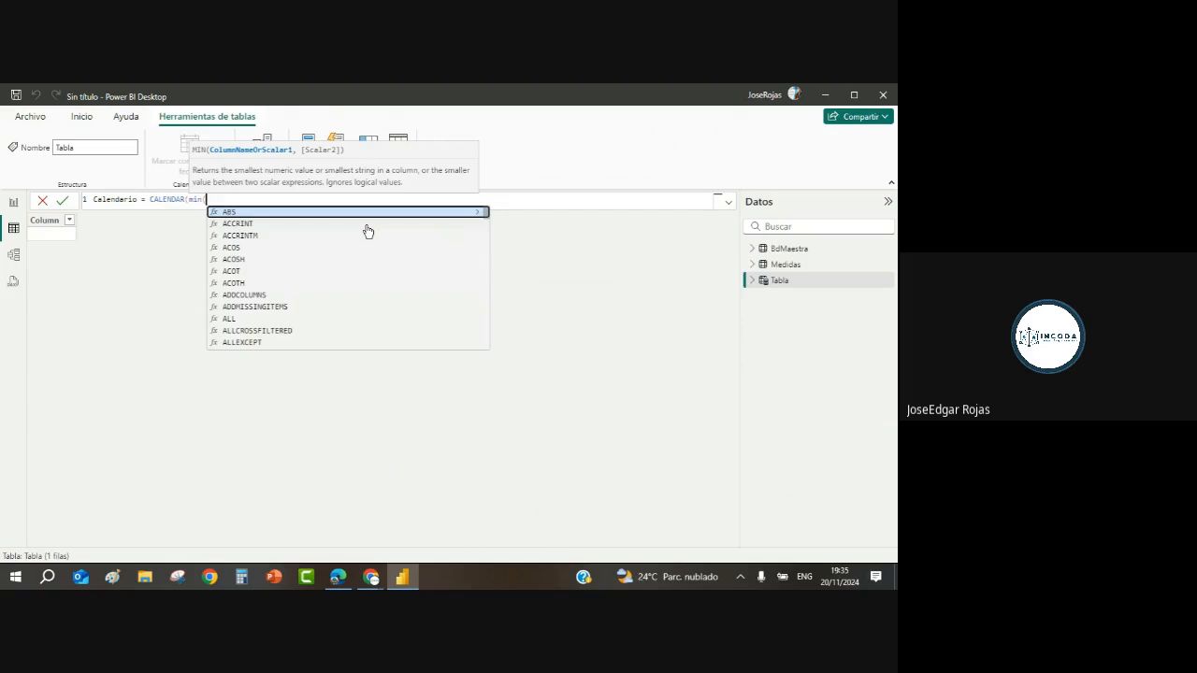
type("bd")
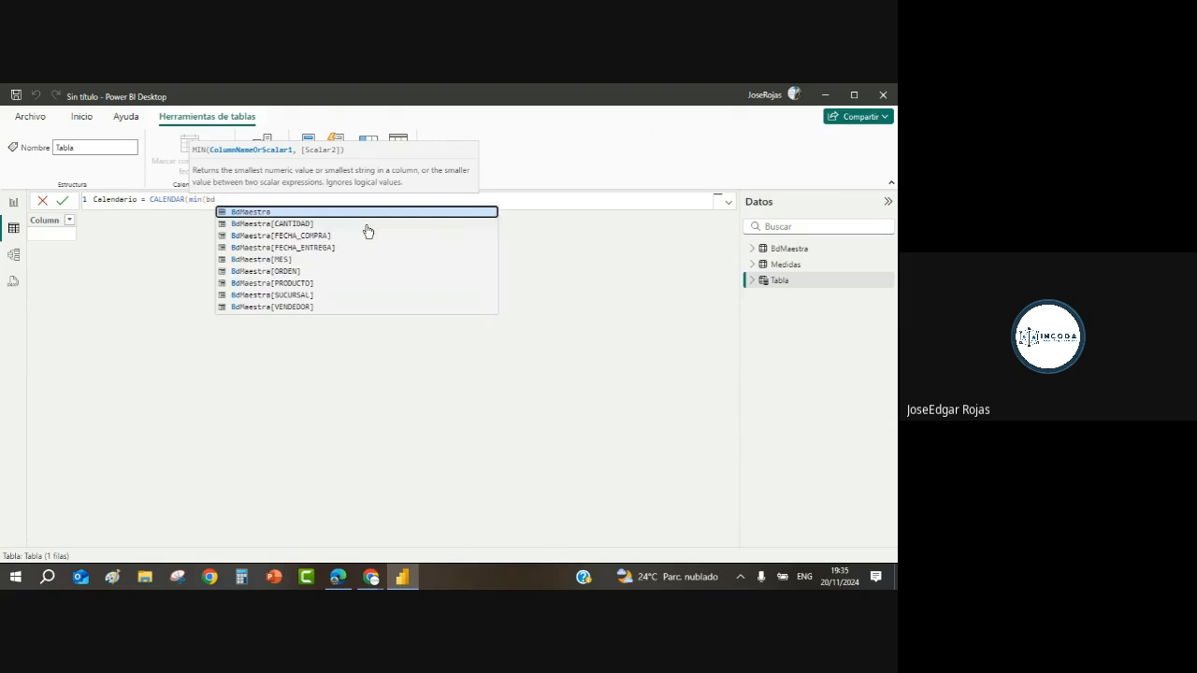
left_click(273, 260)
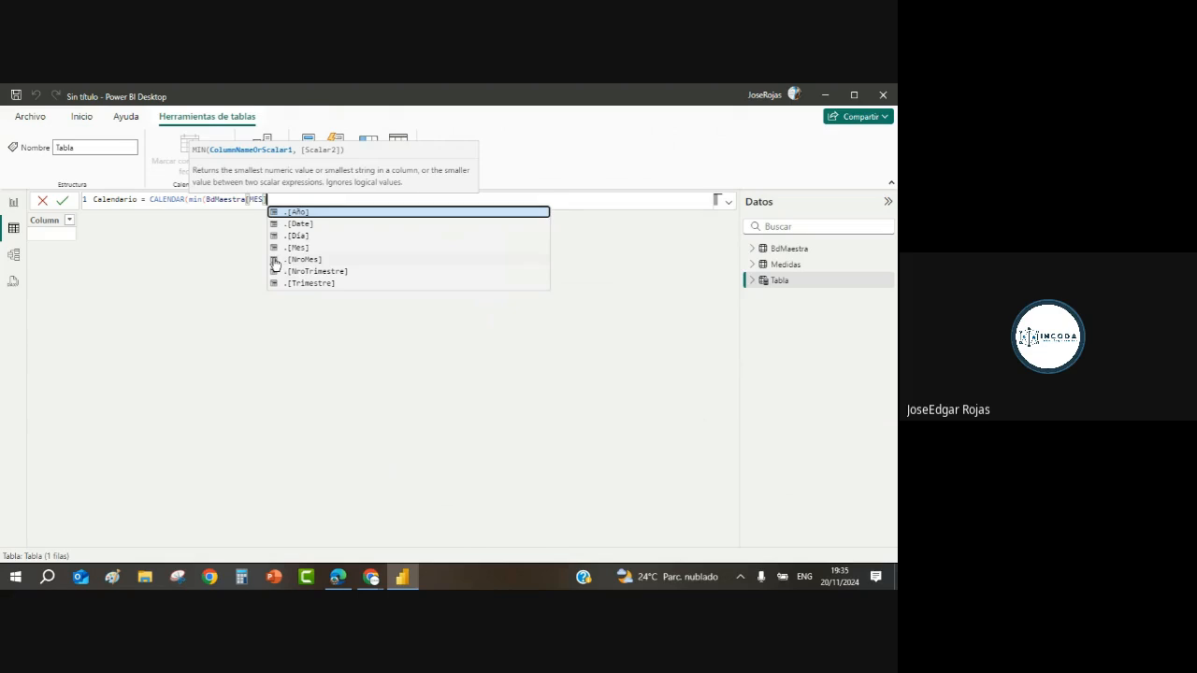
type(")")
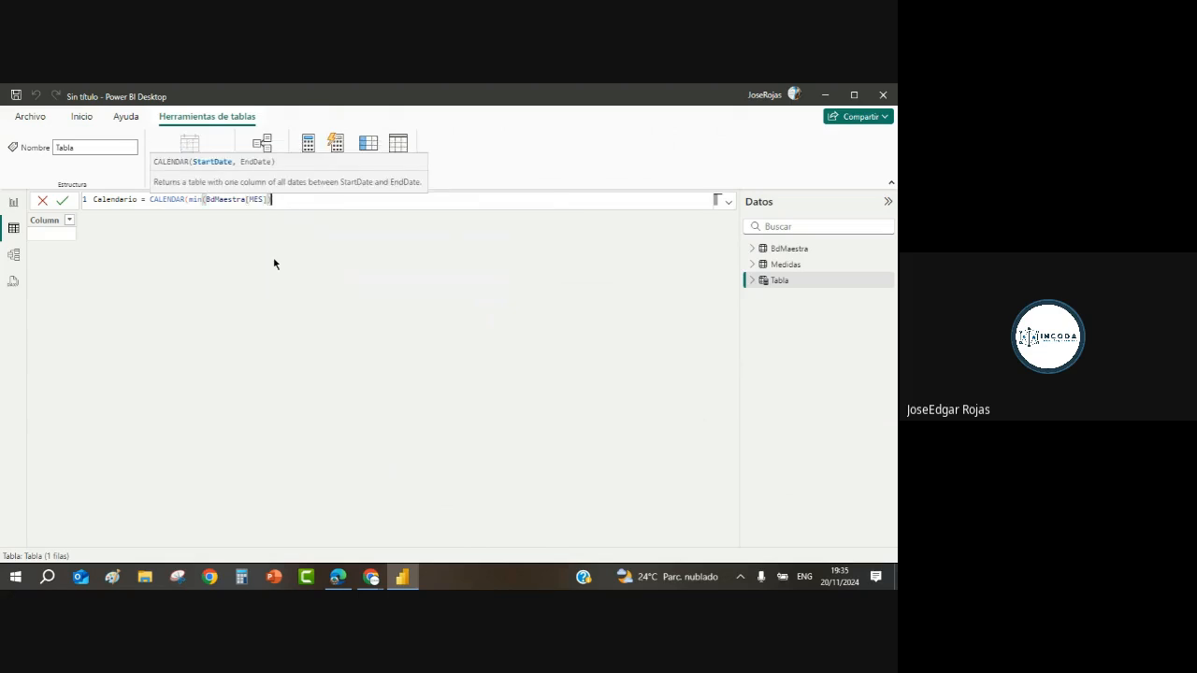
type(",")
type("max")
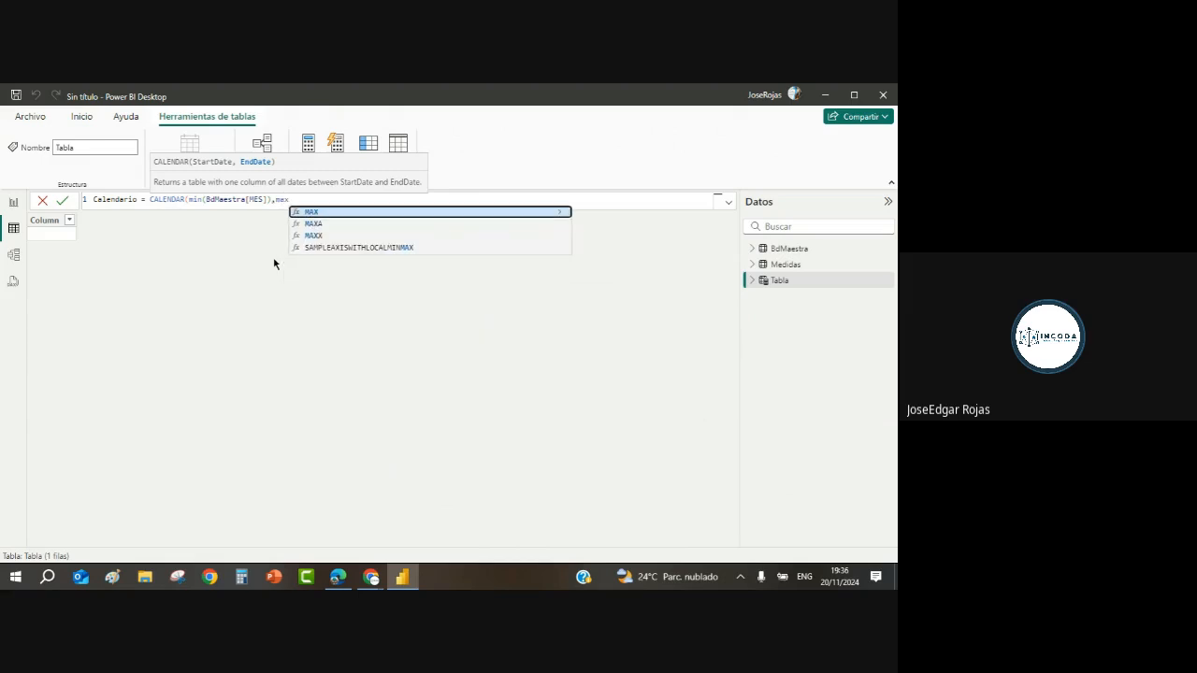
type("(")
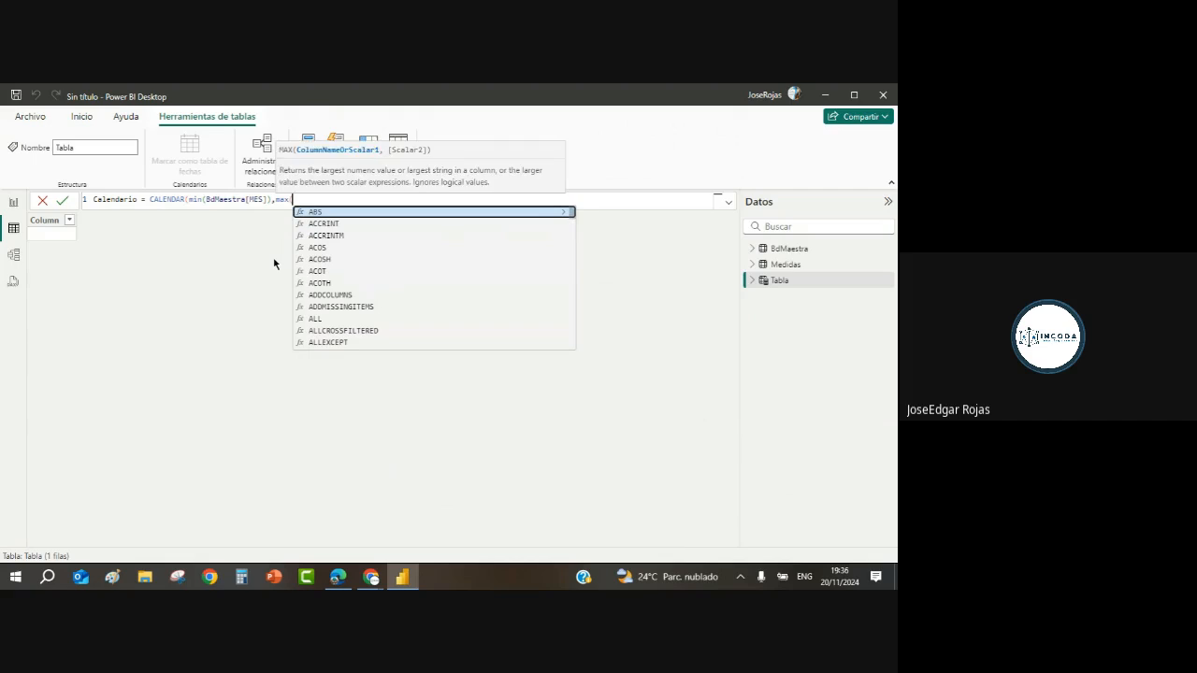
type("bdm")
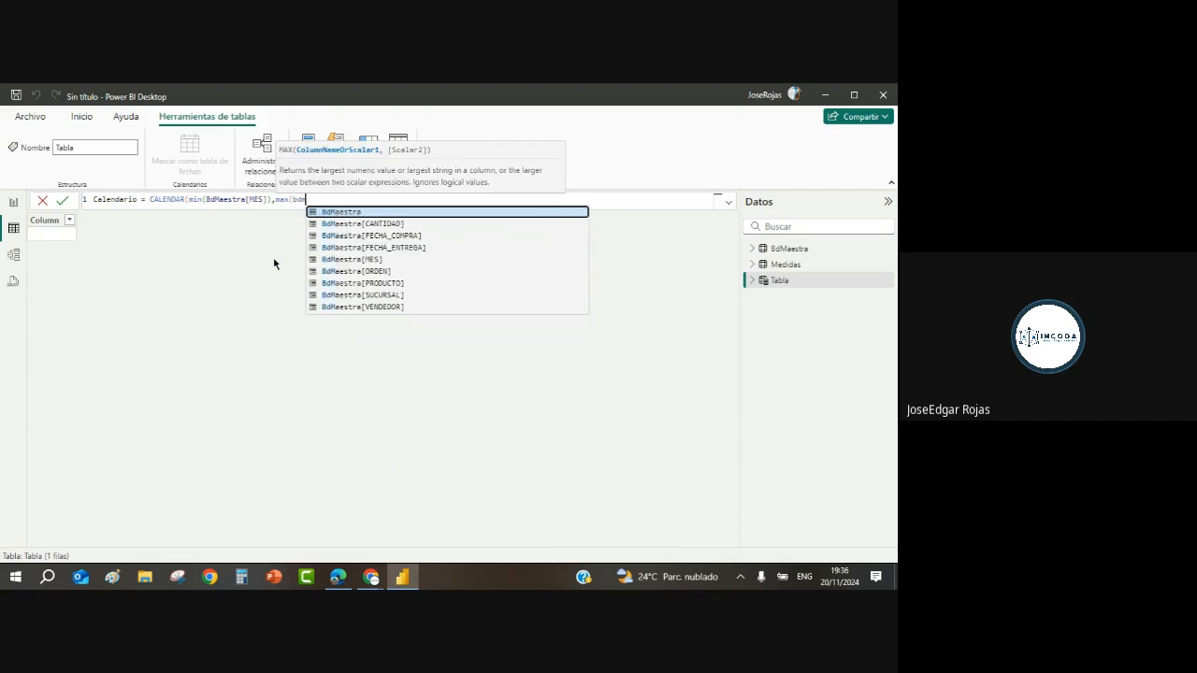
left_click(379, 261)
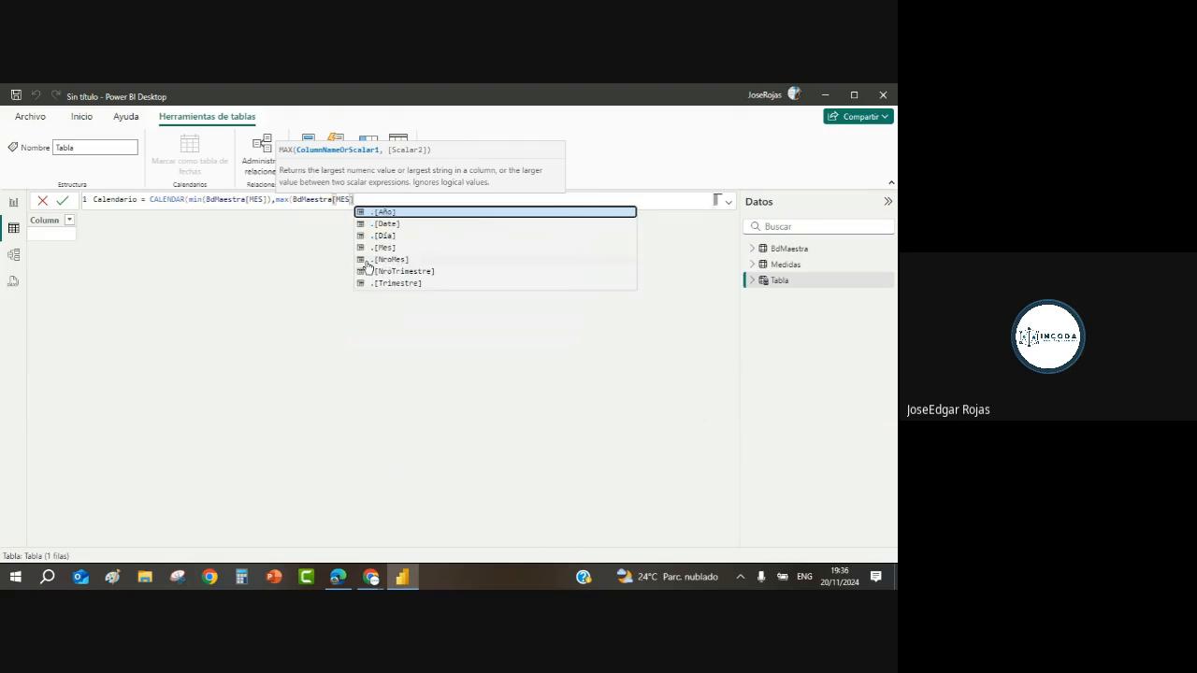
type(")")
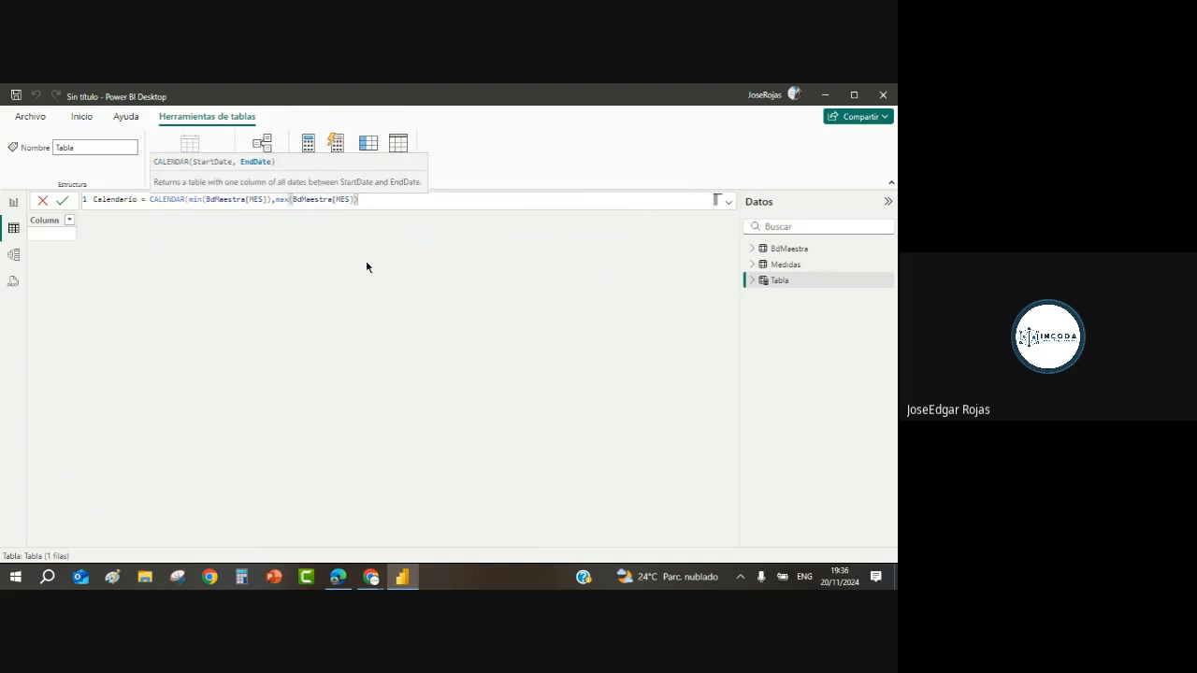
left_click(63, 203)
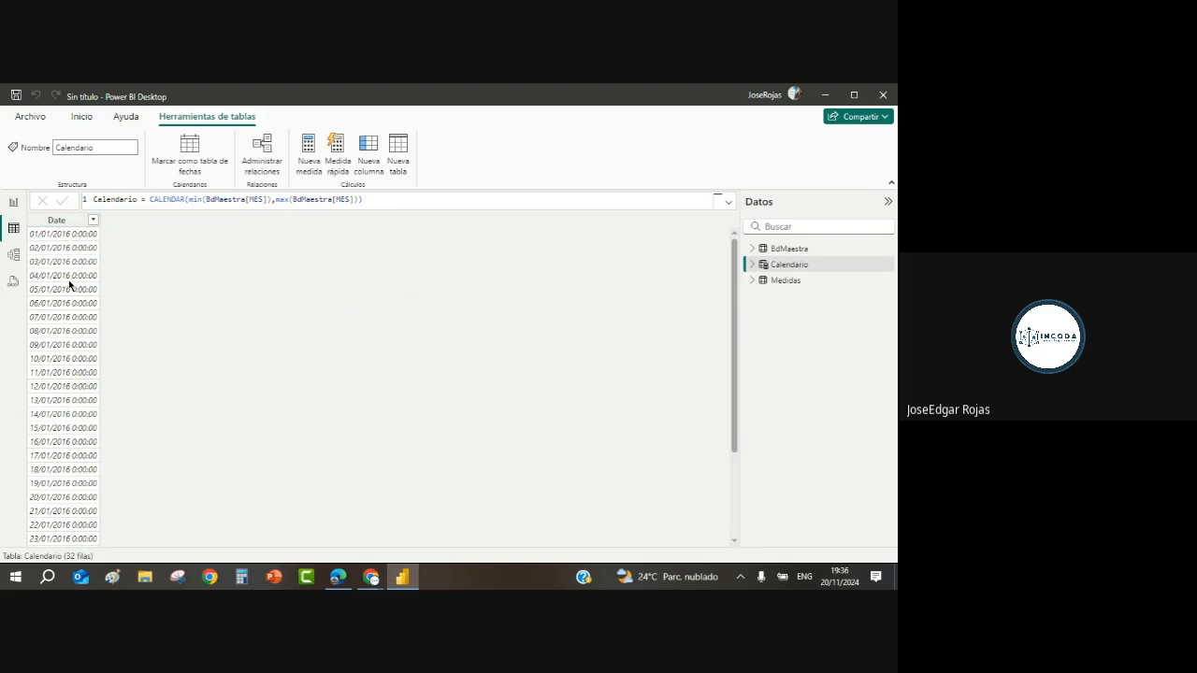
Step: Rename Calendario's Date column to FECHA
left_click(64, 225)
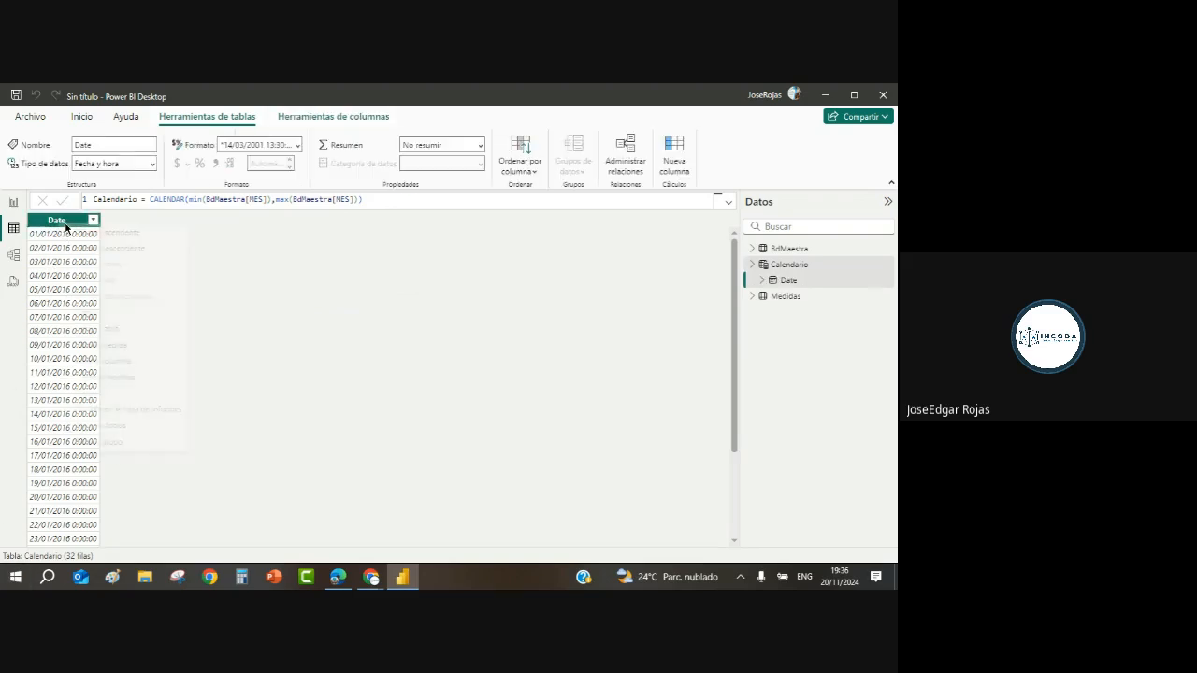
right_click(70, 230)
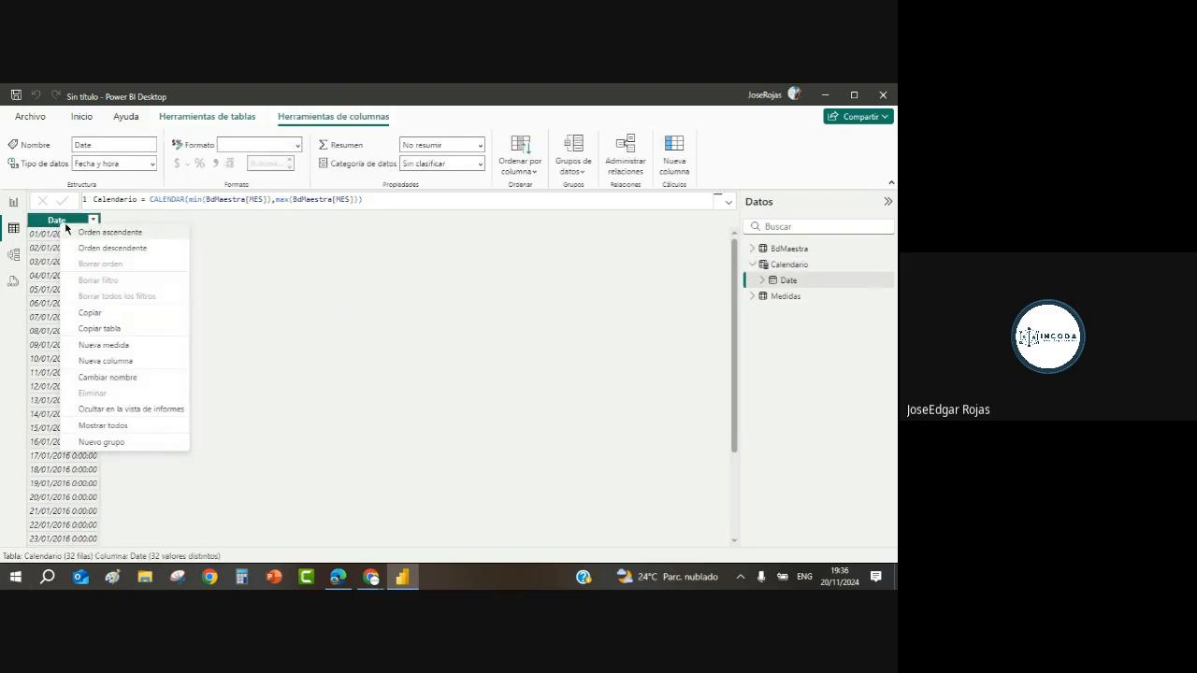
left_click(51, 278)
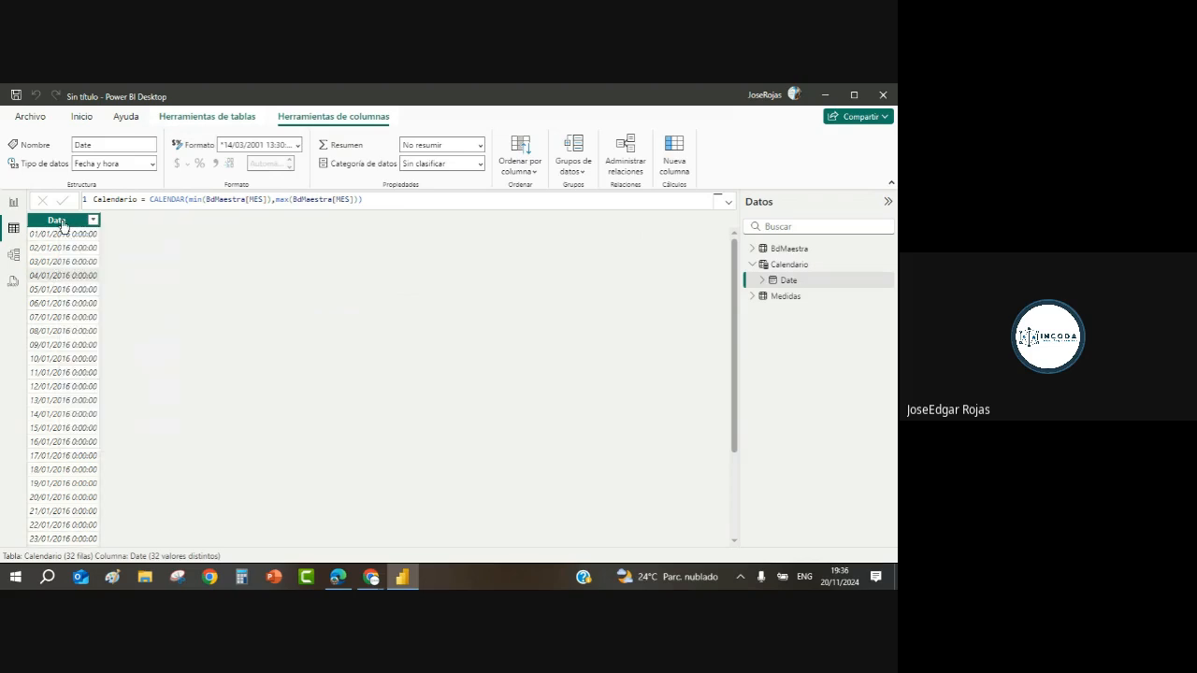
right_click(62, 225)
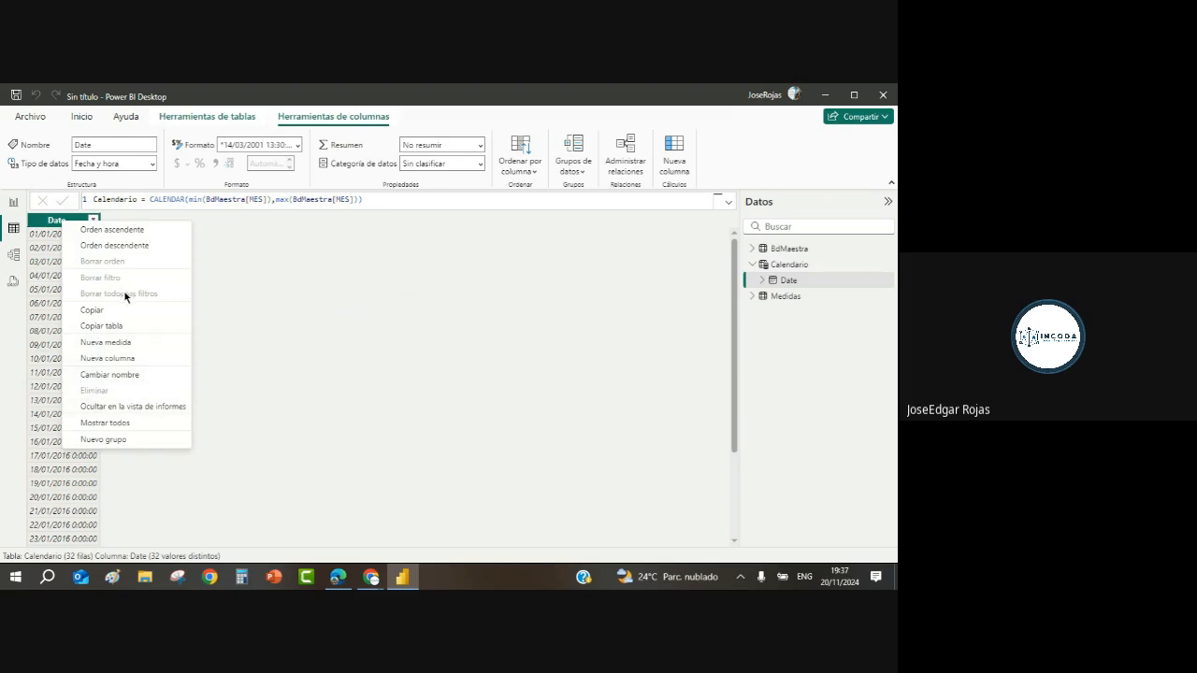
left_click(96, 373)
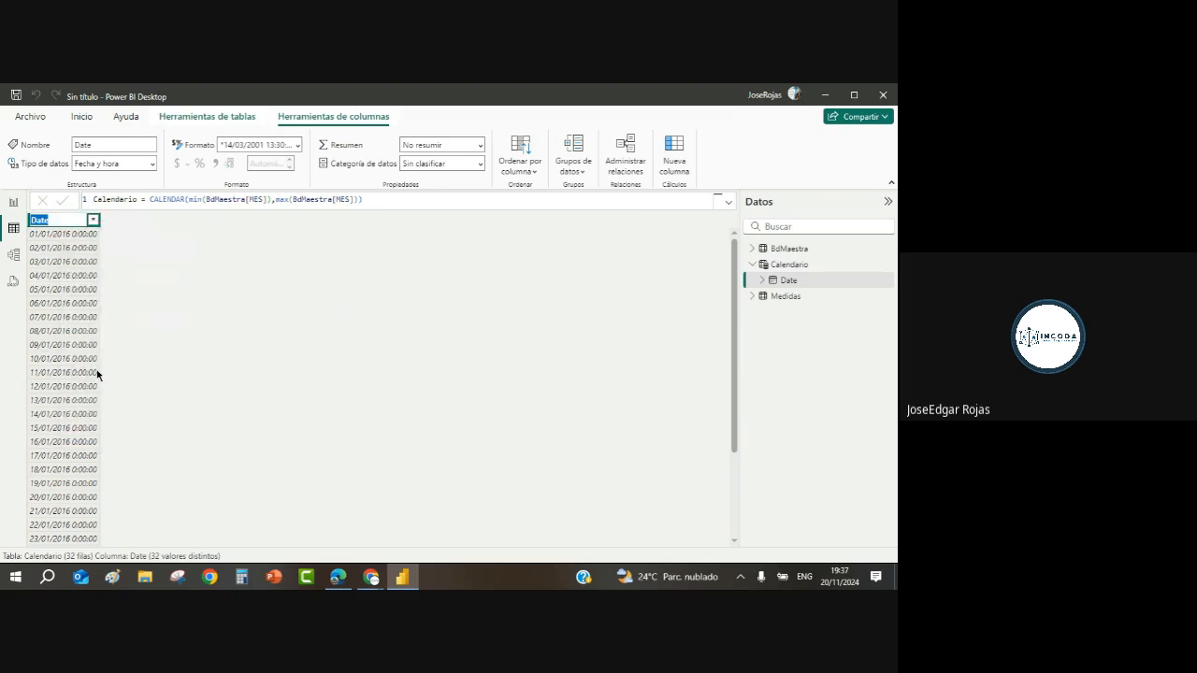
type("FECHA")
key("Escape")
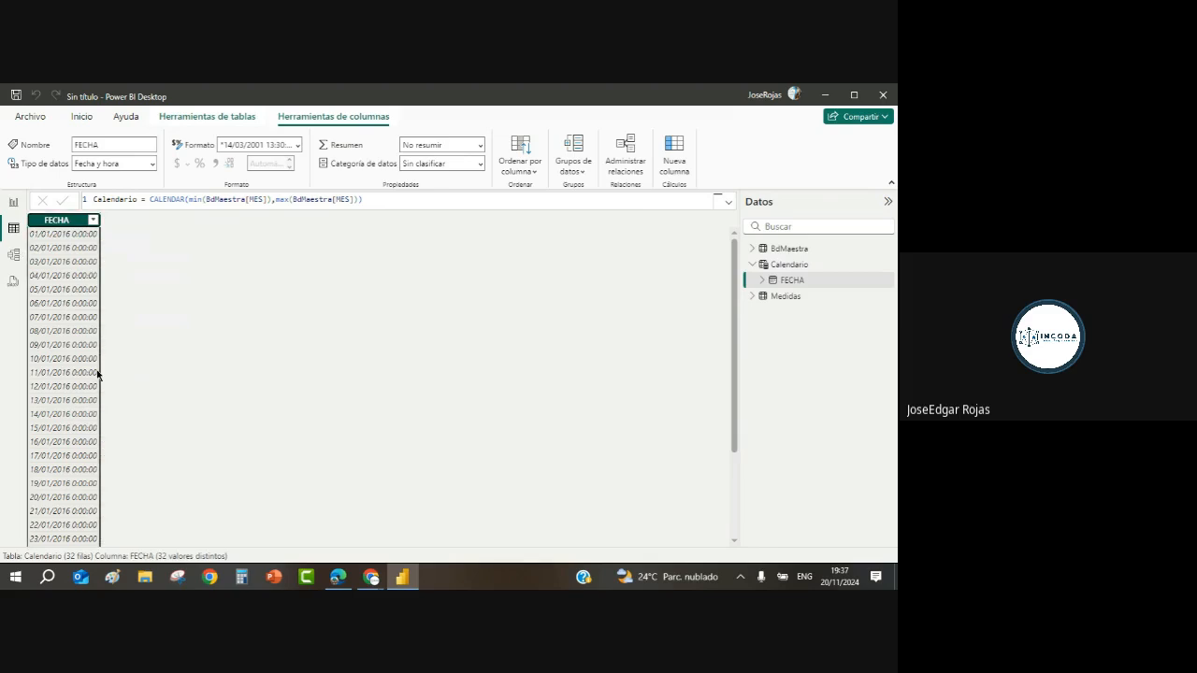
Step: Set the FECHA column's Formato to *14/03/2001 (Short Date)
left_click(298, 145)
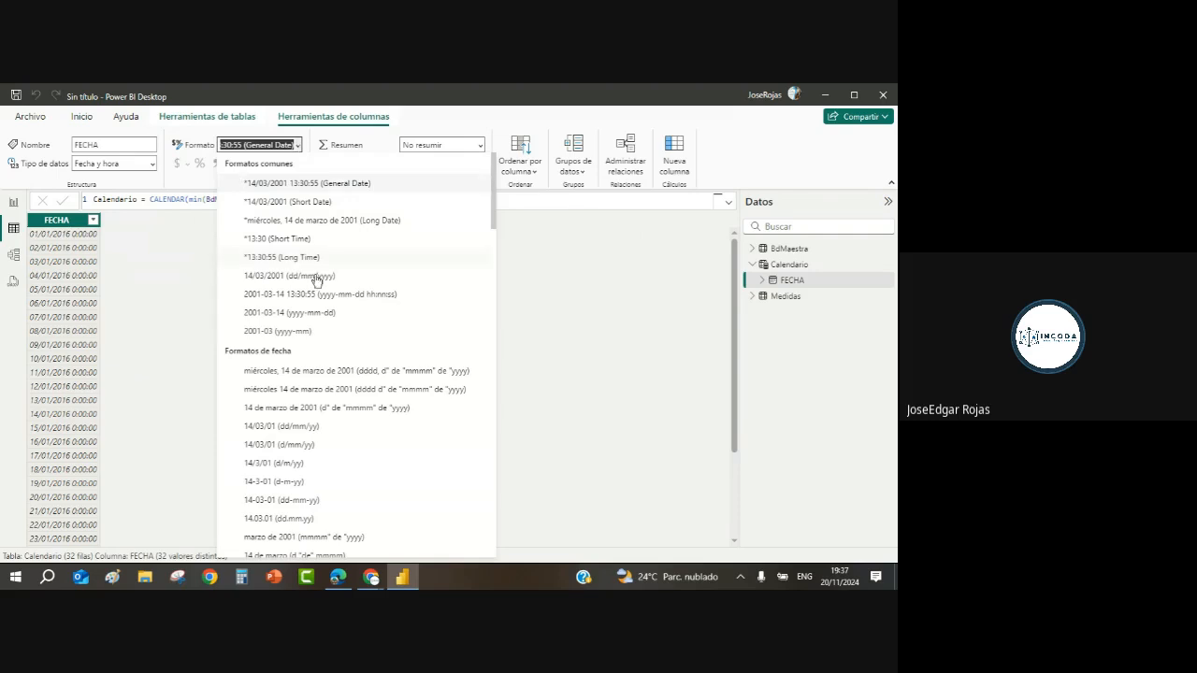
left_click(324, 203)
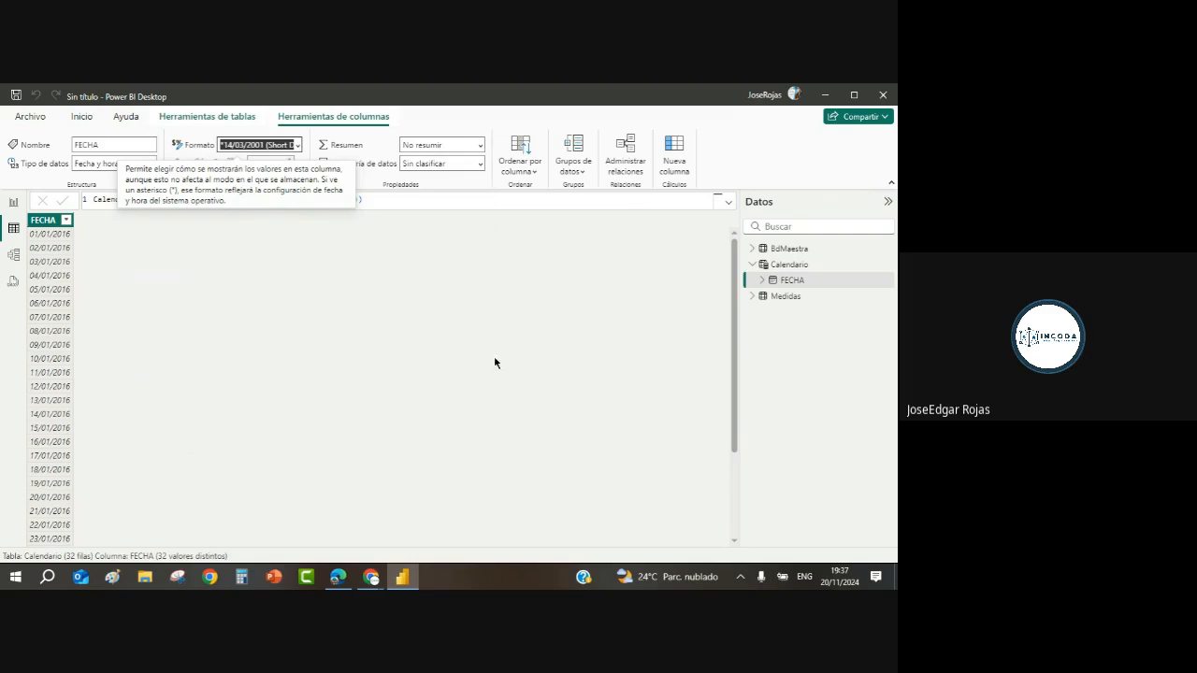
left_click(323, 344)
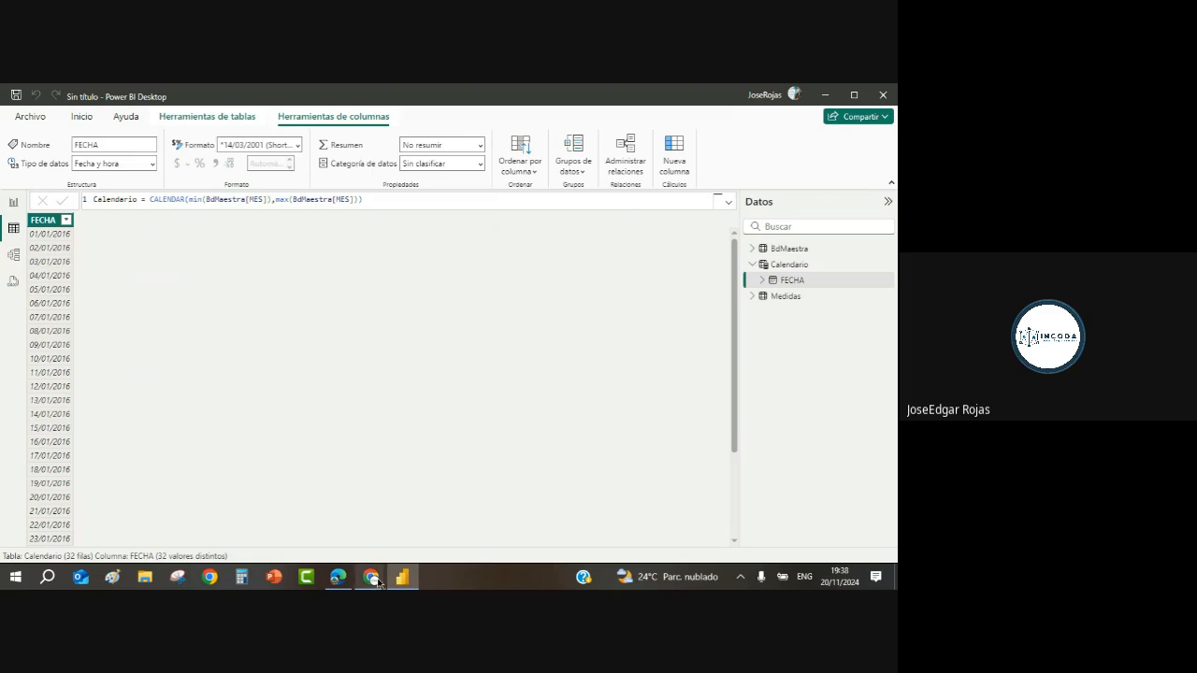
mouse_move(379, 582)
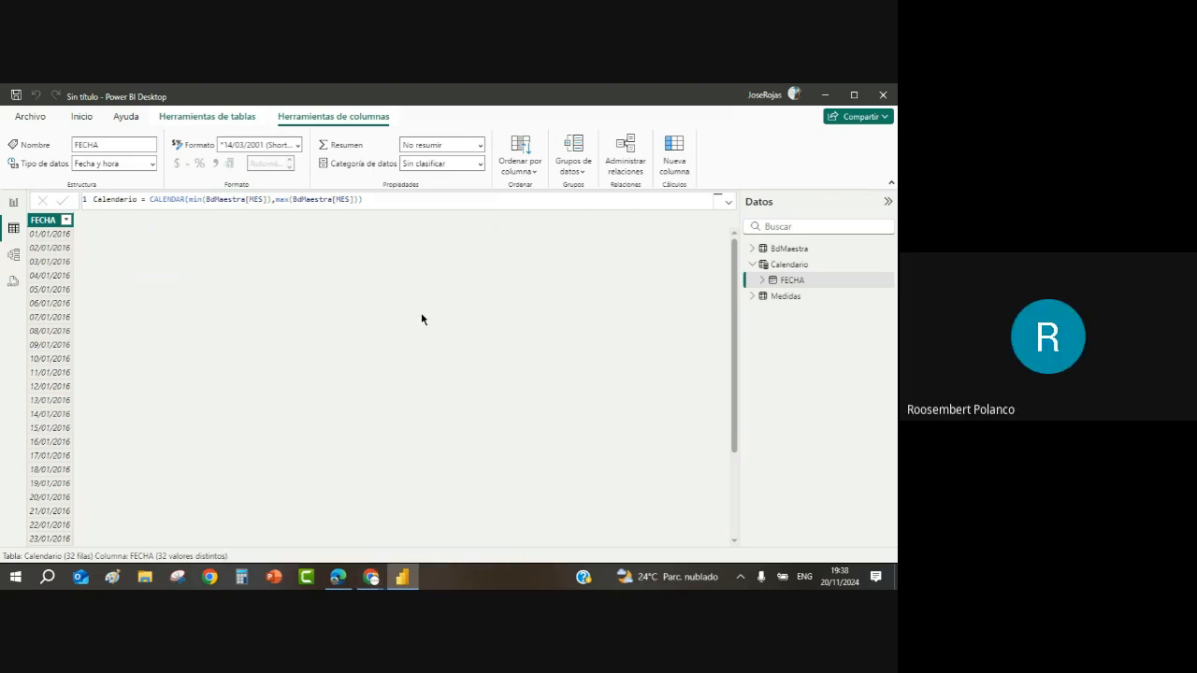
Step: In the model diagram, move Medidas lower right and place Calendario beside BdMaestra
left_click(14, 261)
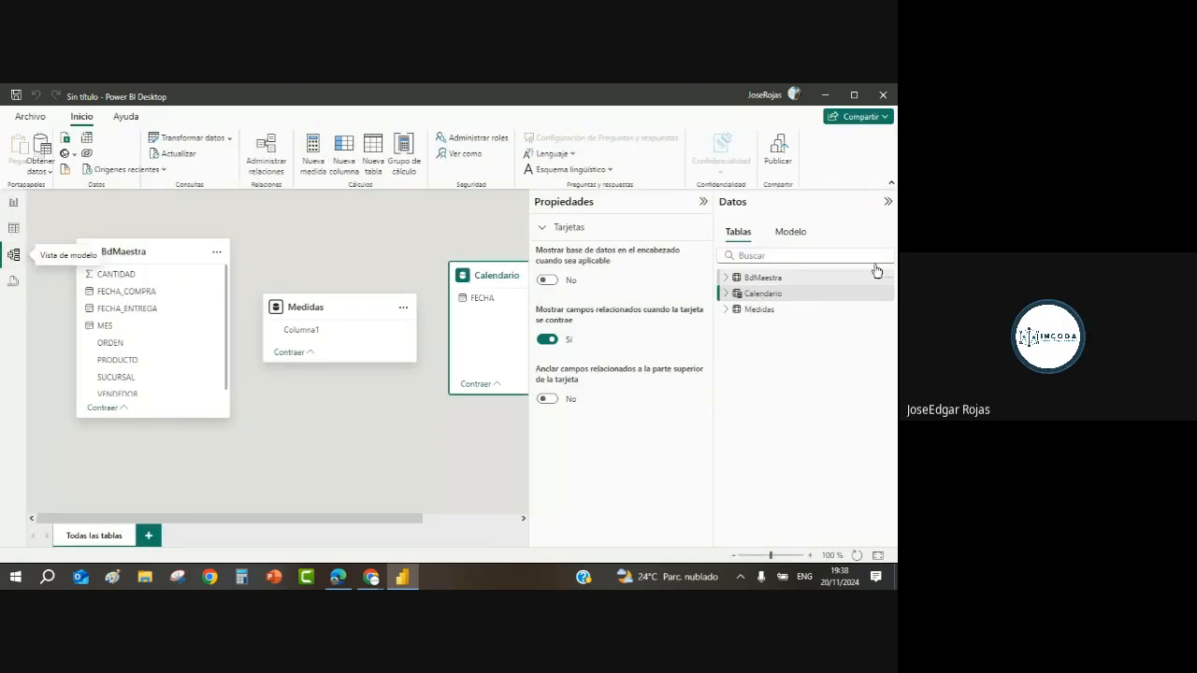
left_click(887, 201)
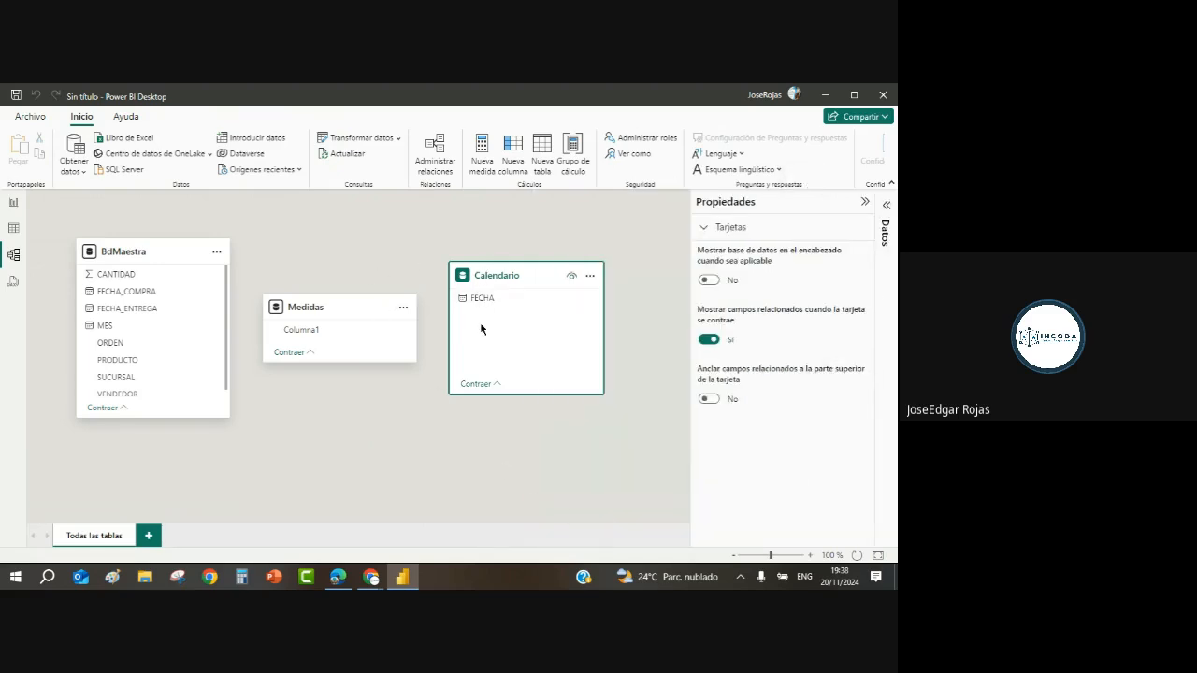
left_click_drag(344, 310, 636, 428)
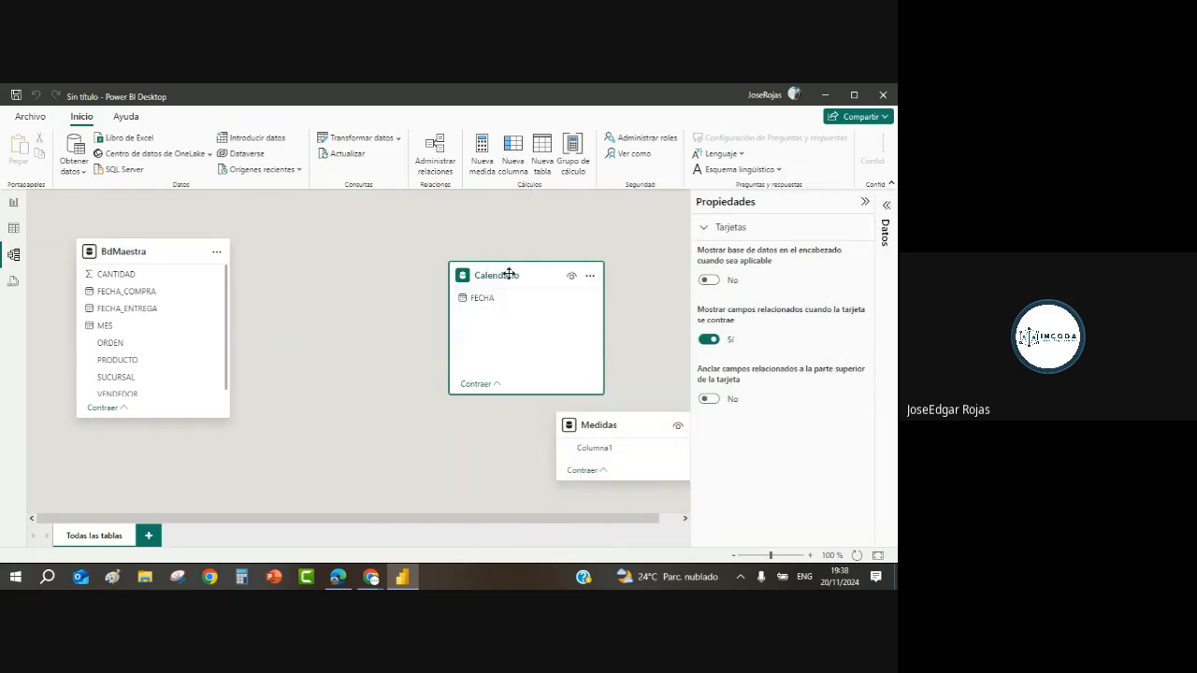
left_click_drag(509, 273, 304, 261)
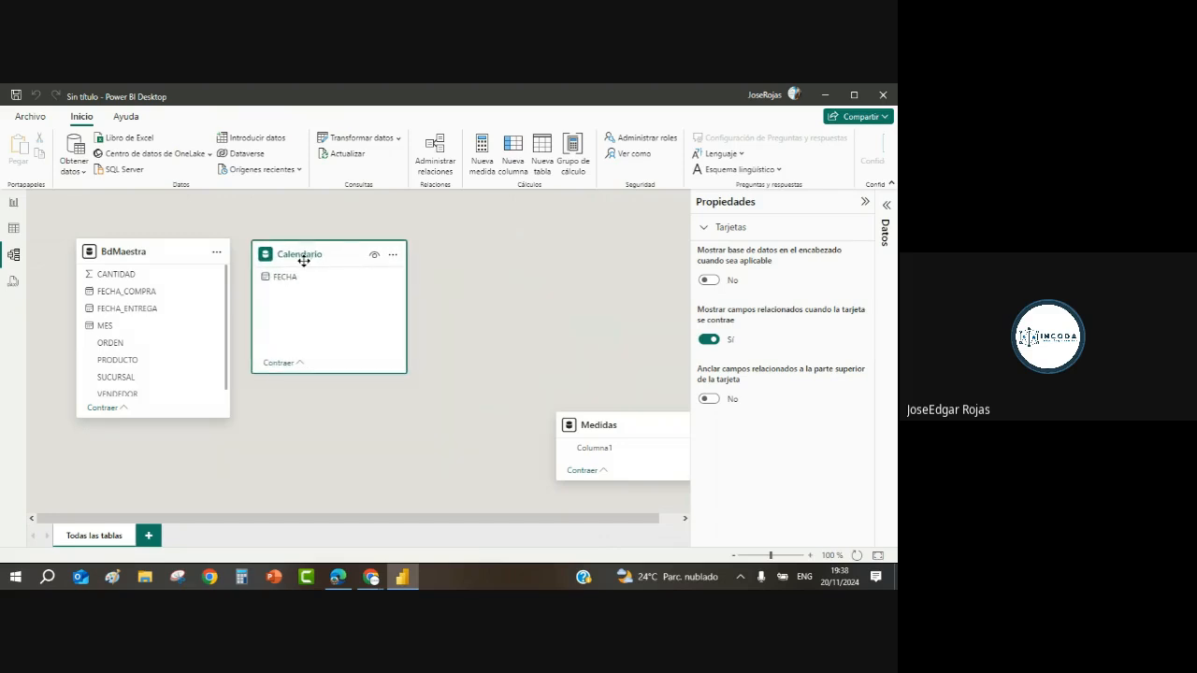
Step: Create a many-to-one (*:1) relationship from BdMaestra[MES] to Calendario[FECHA]
left_click(103, 327)
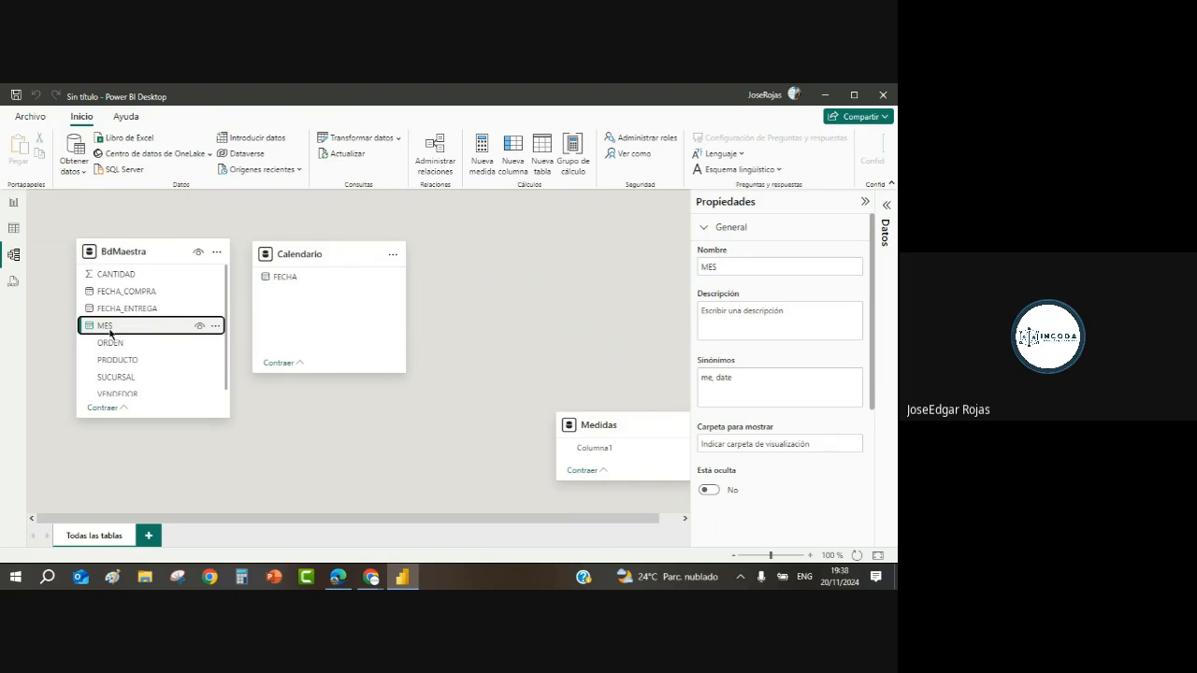
left_click_drag(111, 328, 302, 284)
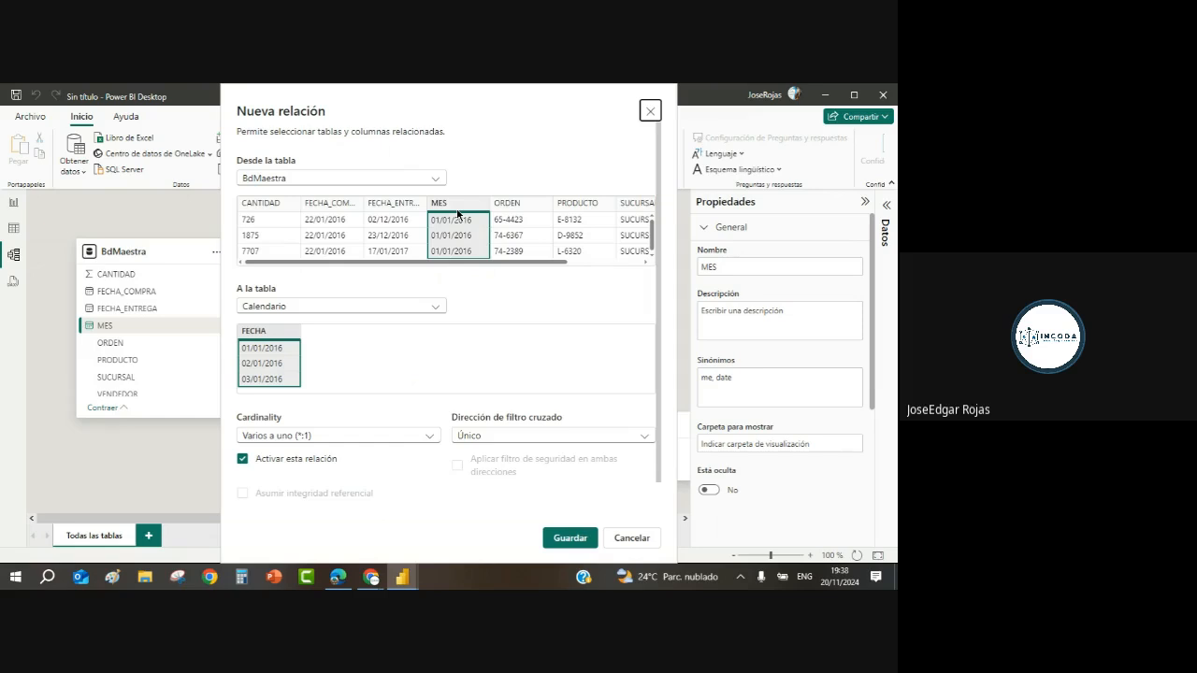
left_click(567, 538)
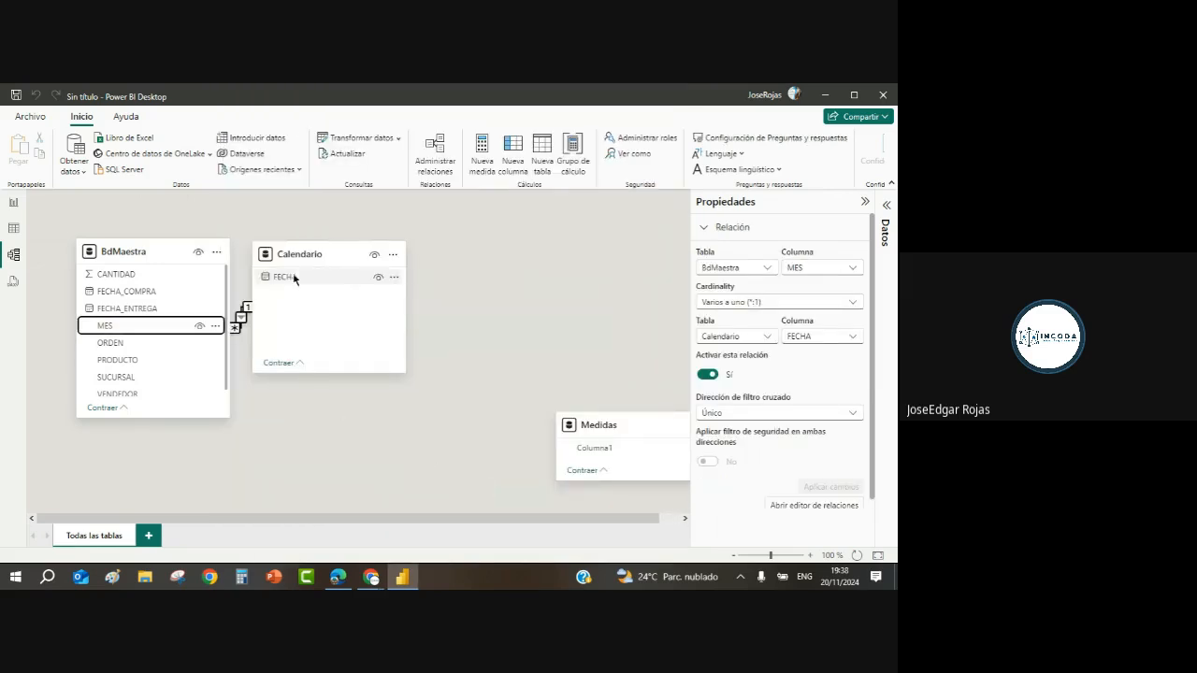
left_click_drag(322, 247, 365, 243)
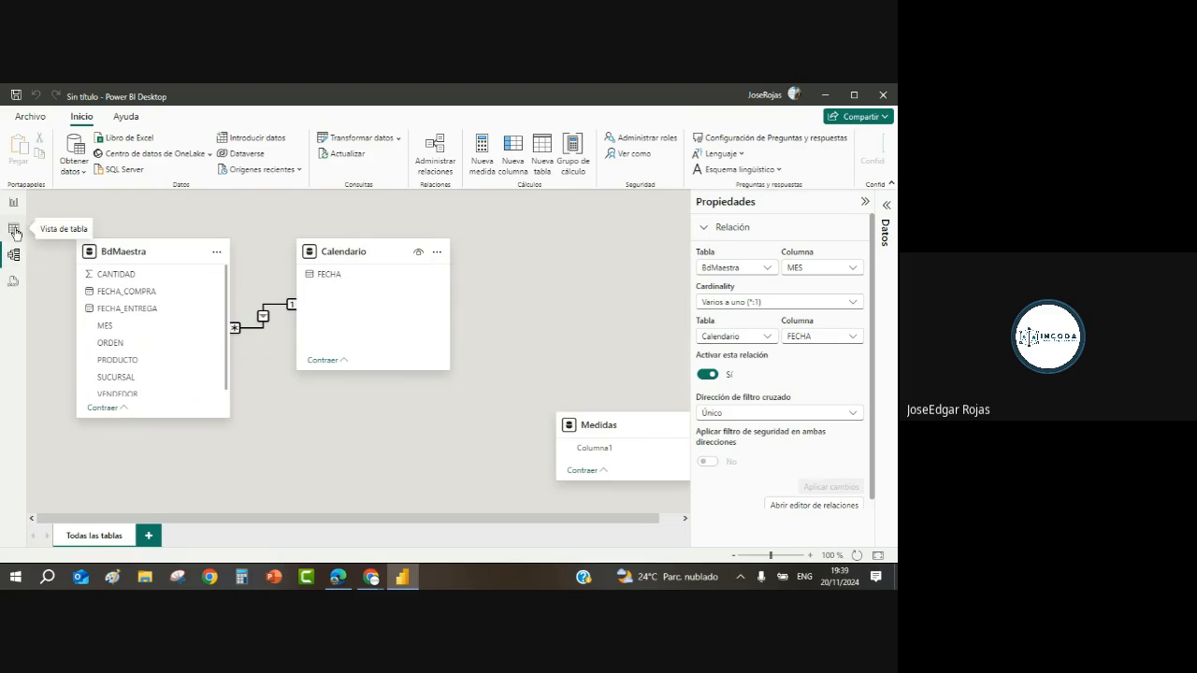
Step: Back in Calendario's table view, sort FECHA descending, then ascending
left_click(14, 230)
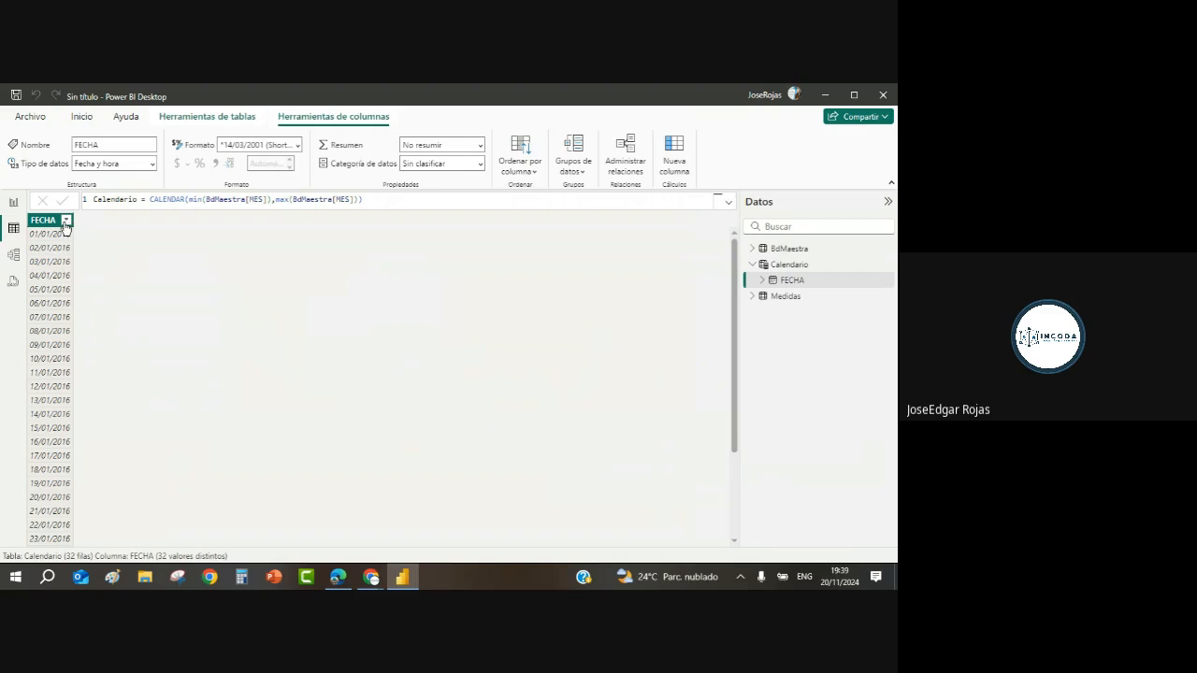
left_click(65, 221)
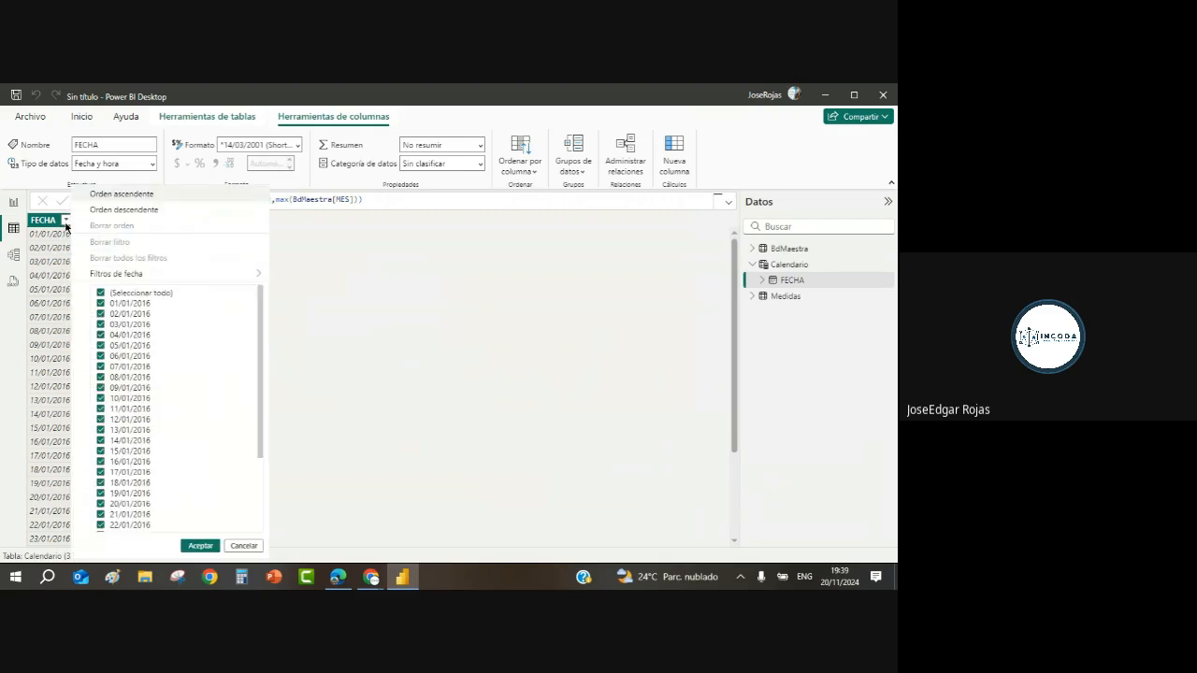
left_click(121, 209)
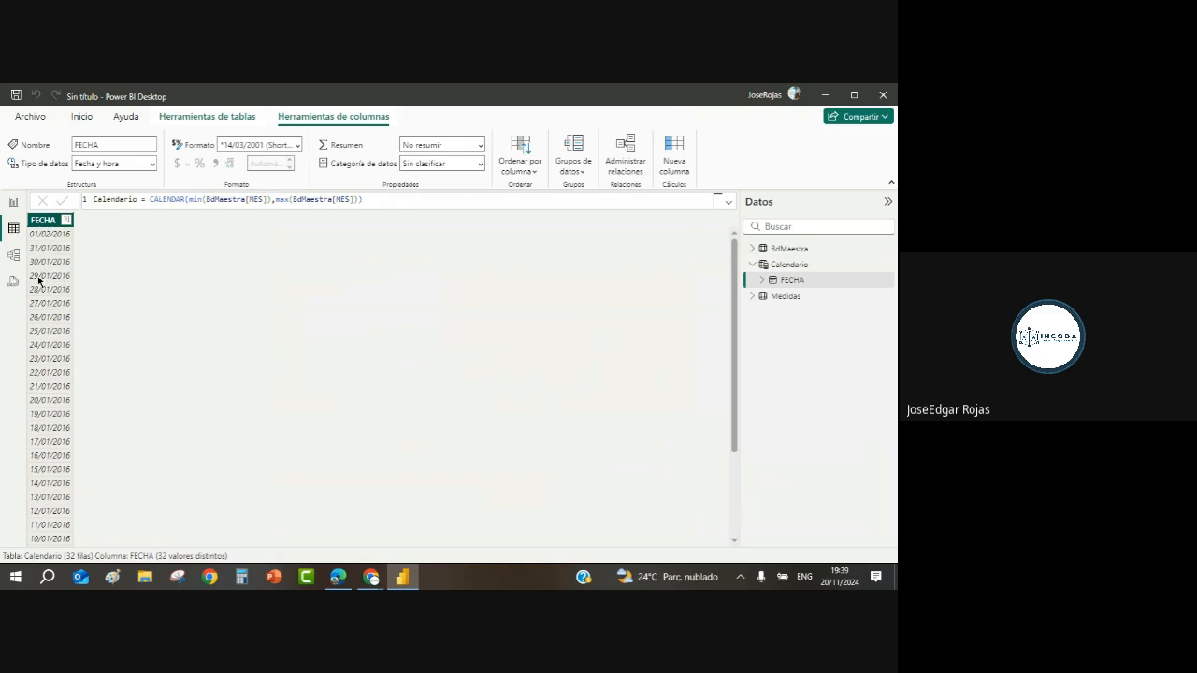
left_click(65, 220)
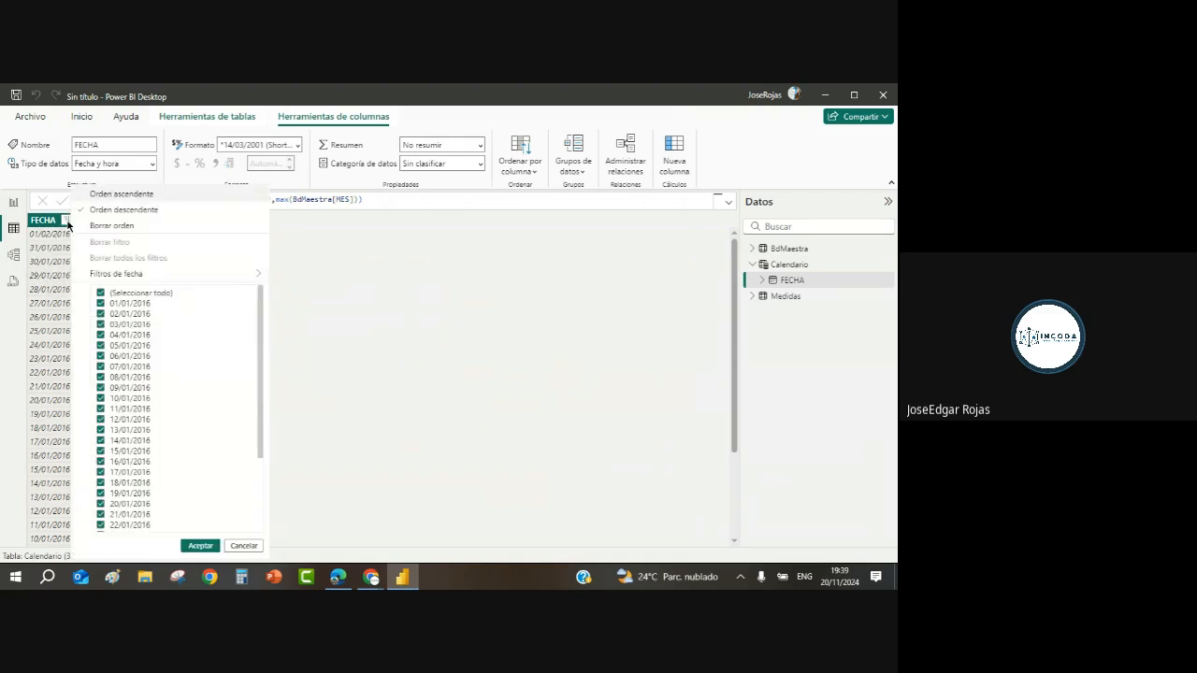
left_click(119, 193)
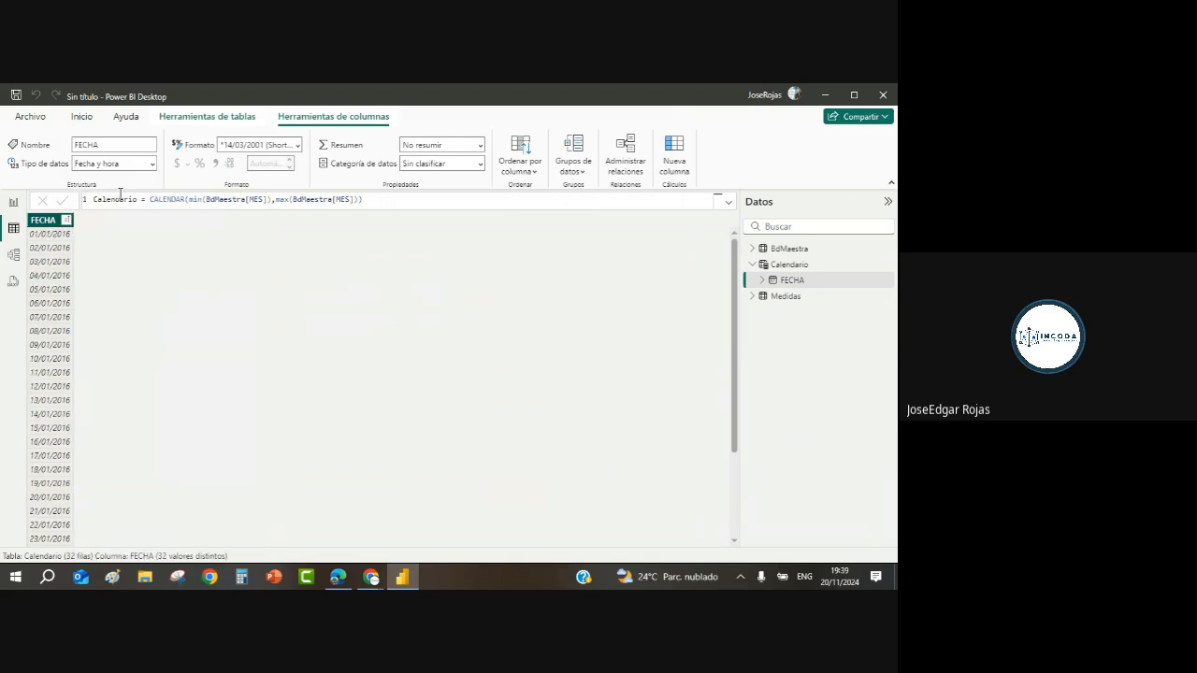
Step: Re-sort FECHA newest first, then finish sorted oldest first from 01/01/2016
left_click(66, 220)
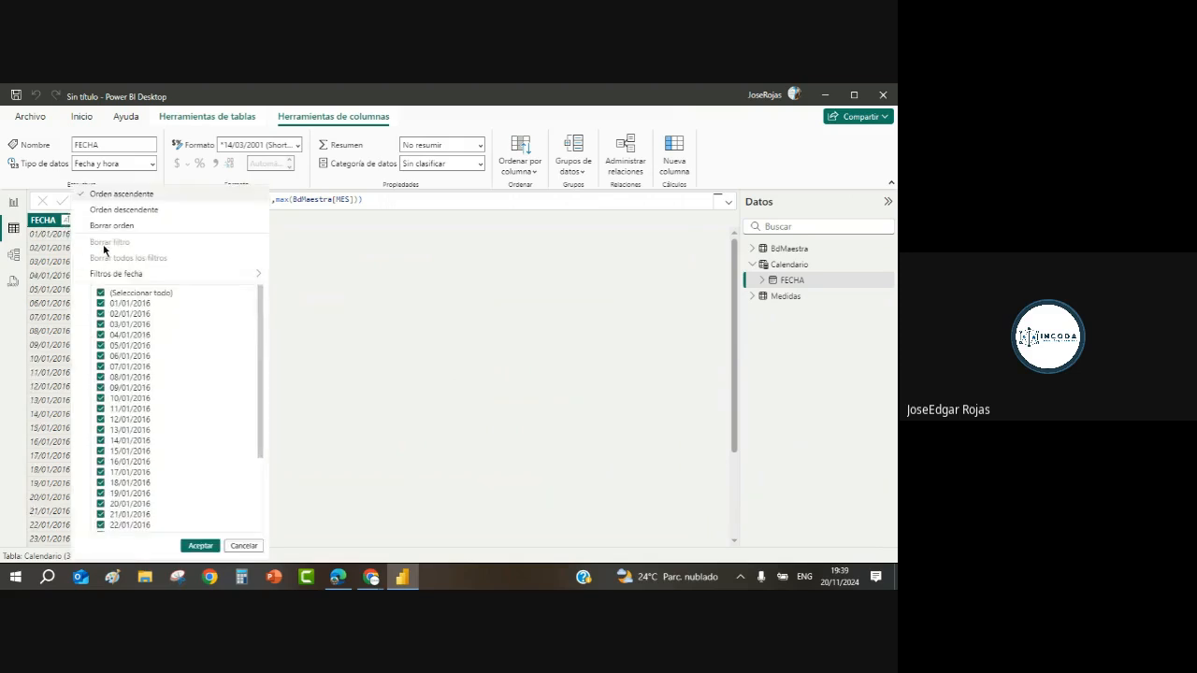
left_click(126, 210)
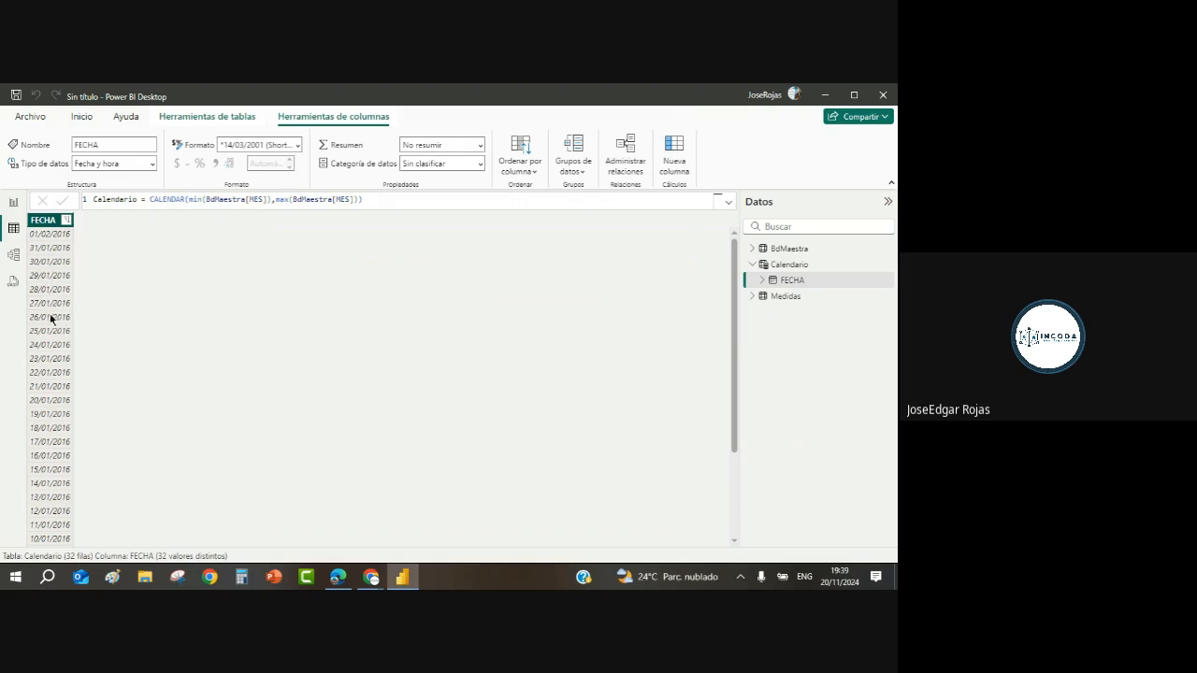
left_click(67, 221)
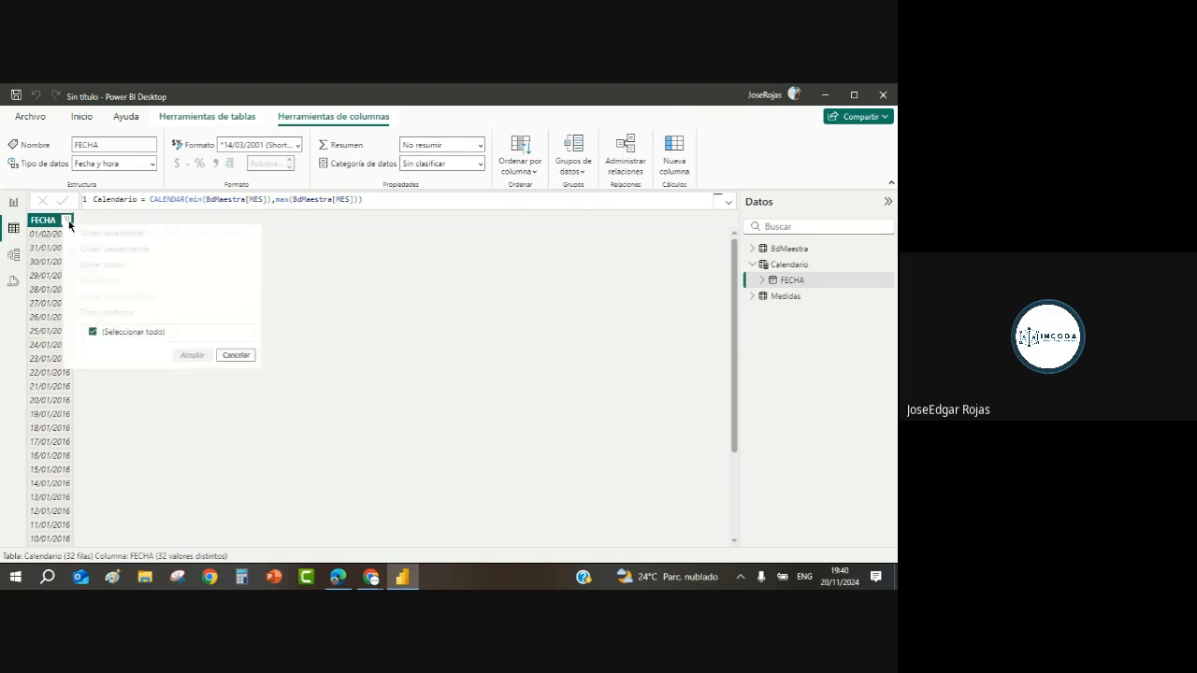
left_click(101, 194)
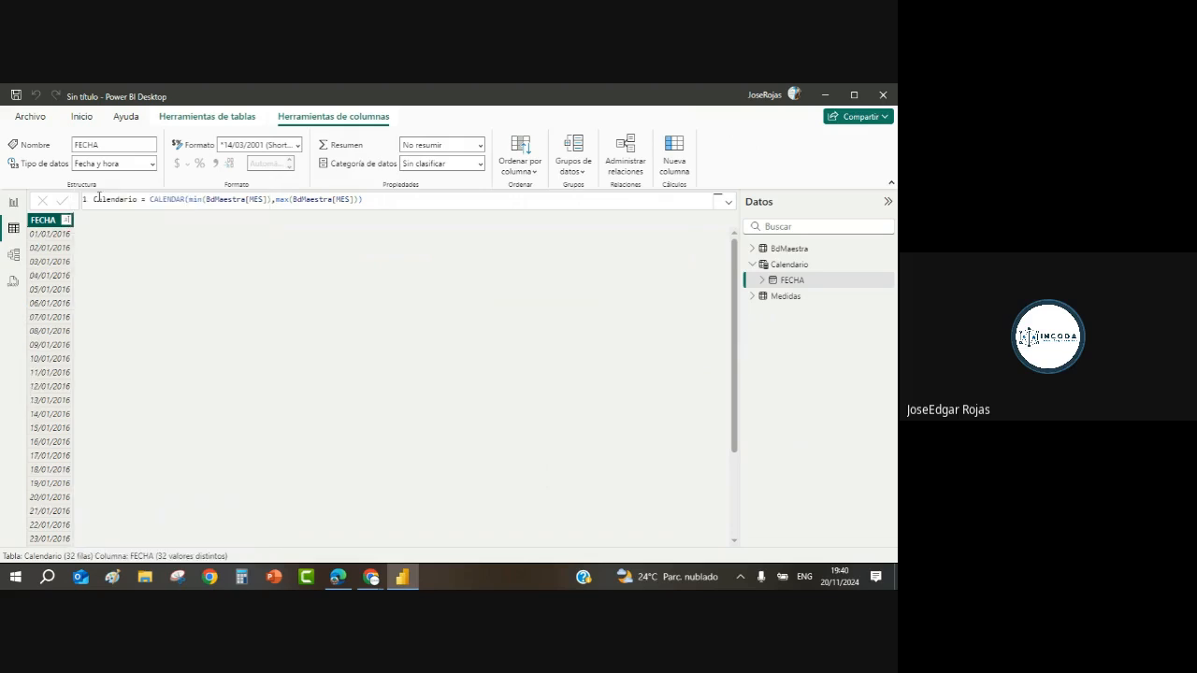
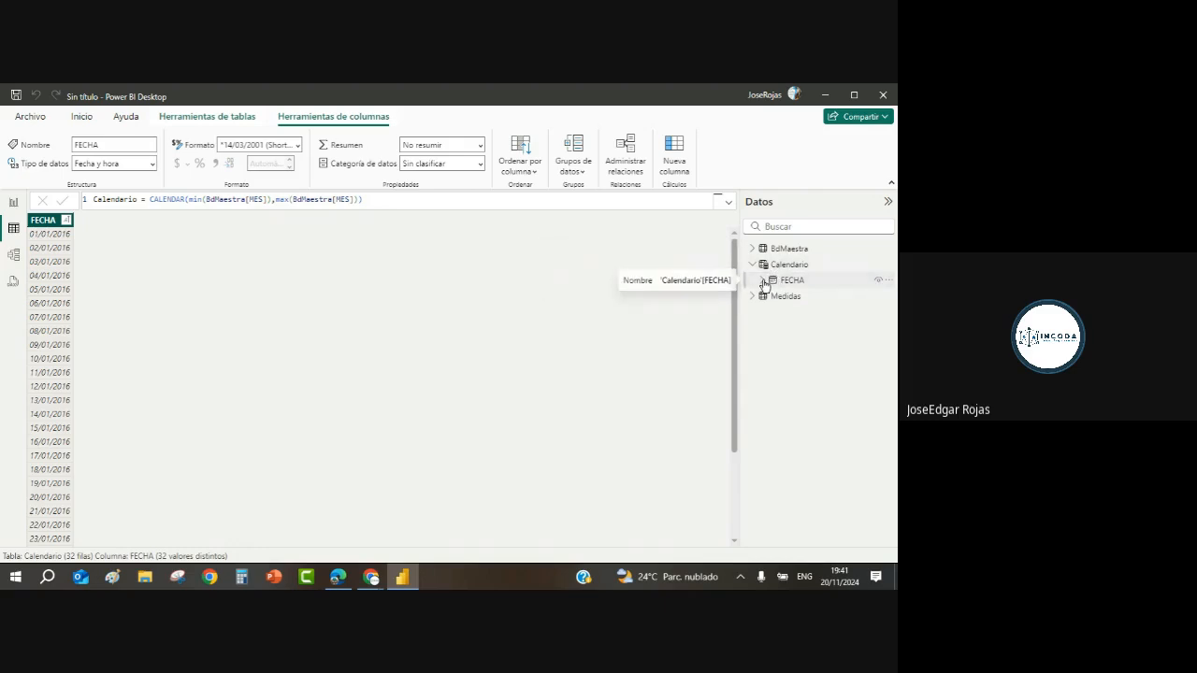
Step: Inspect FECHA's date hierarchy and BdMaestra's fields, then view the MES–FECHA relationship in the model
left_click(763, 281)
left_click(773, 296)
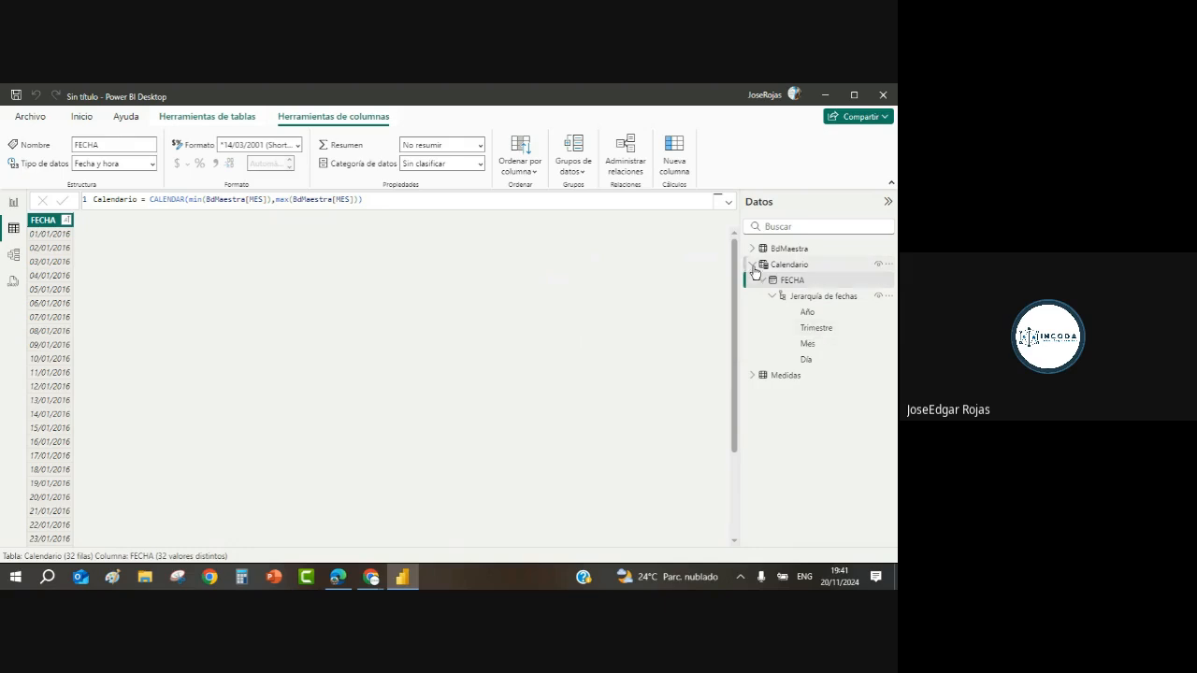
left_click(752, 265)
left_click(751, 249)
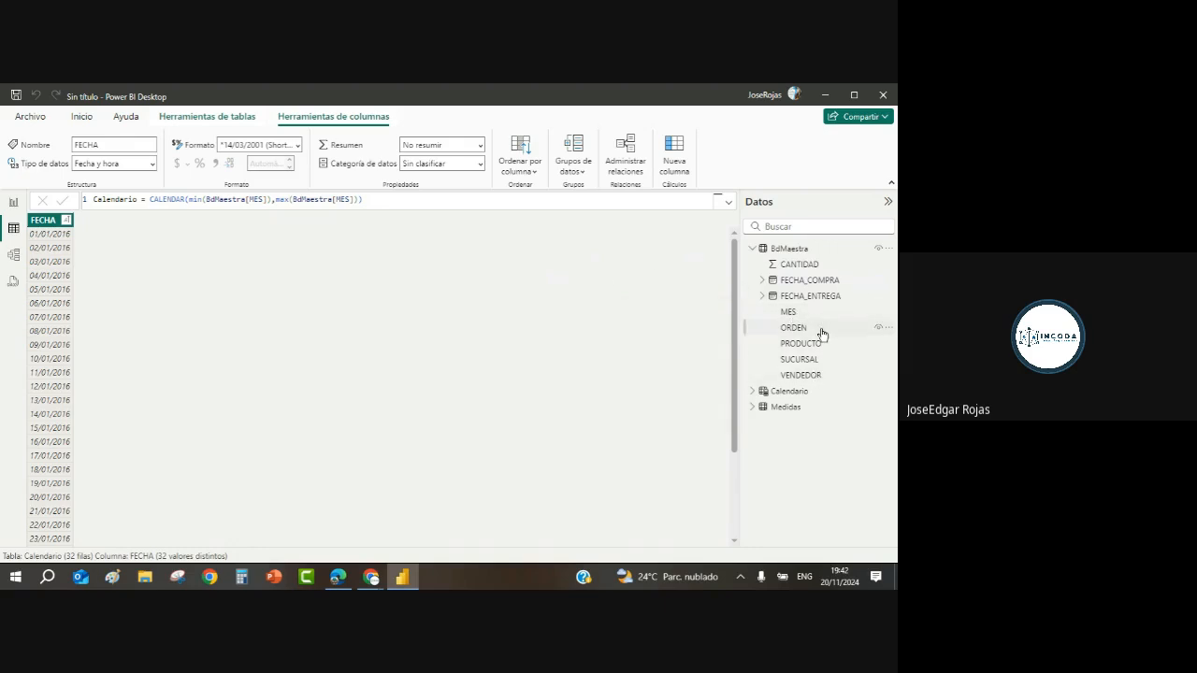
left_click(752, 248)
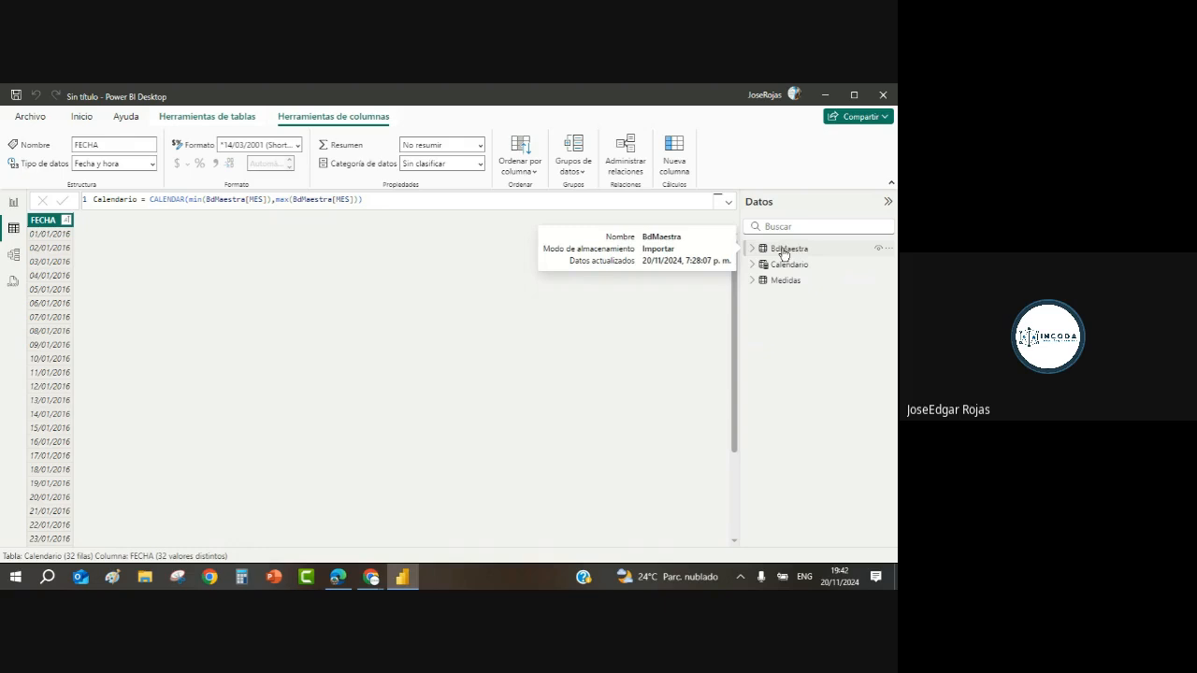
left_click(13, 254)
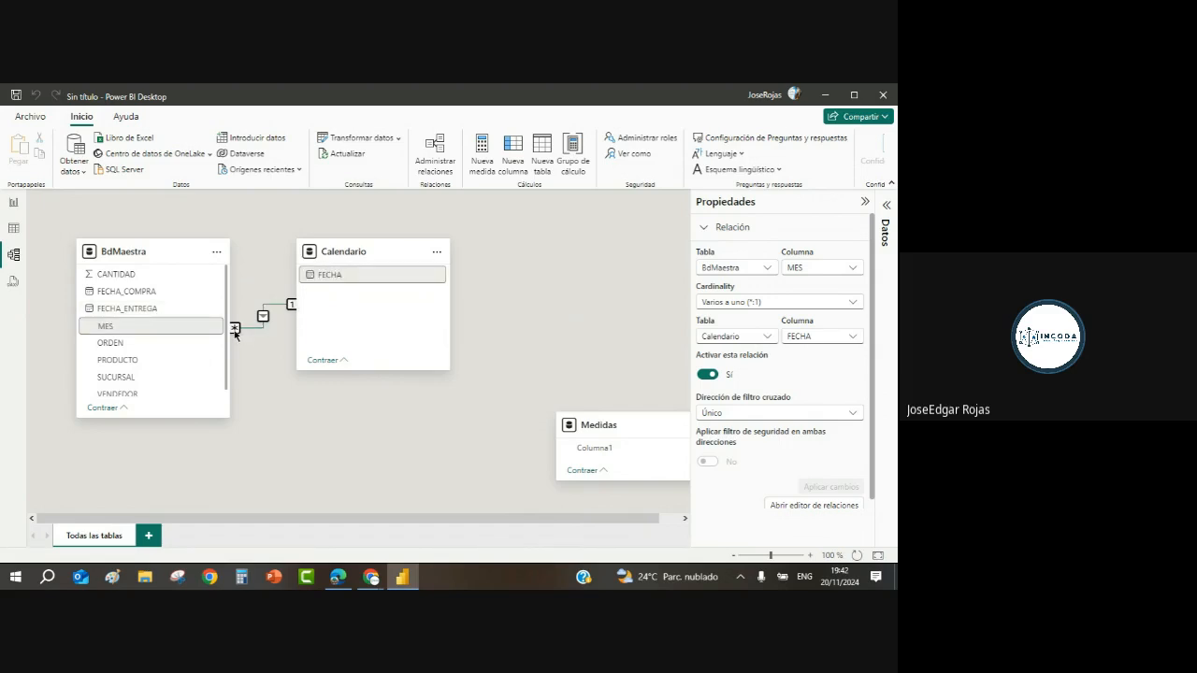
Step: Deselect the relationship and show Calendario's 32 dates starting 01/01/2016
left_click(509, 316)
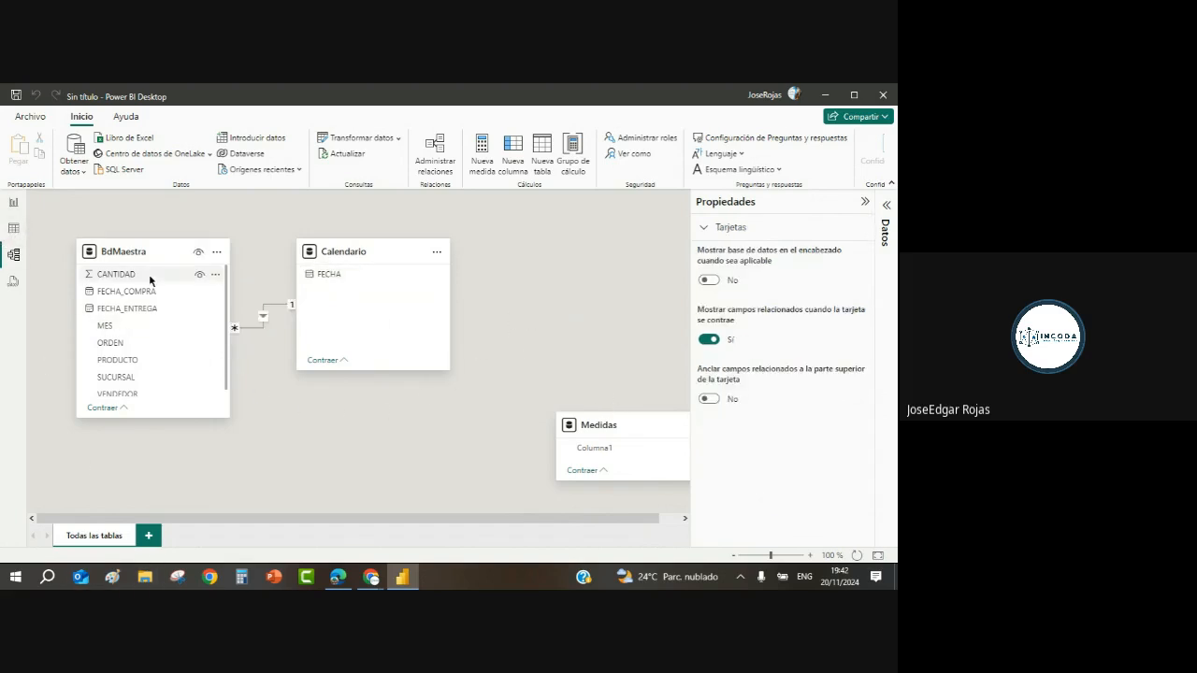
left_click(13, 228)
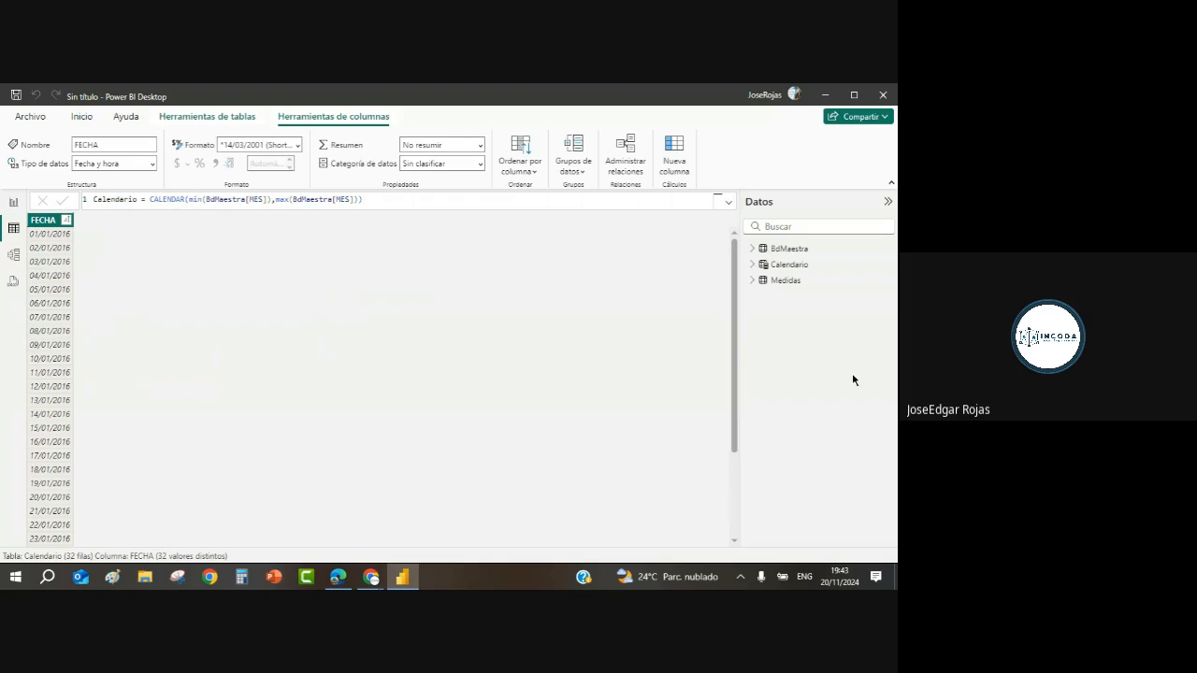
Step: Create a new blank measure named Medida in the Medidas table
left_click(788, 250)
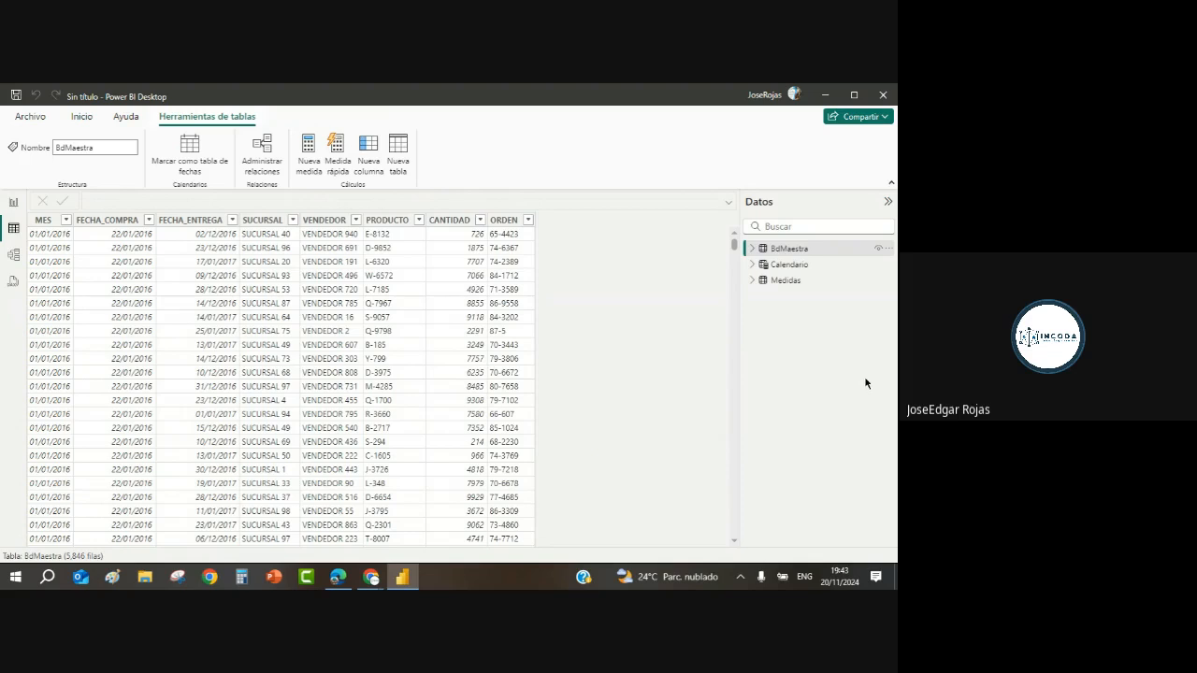
left_click(784, 281)
right_click(777, 285)
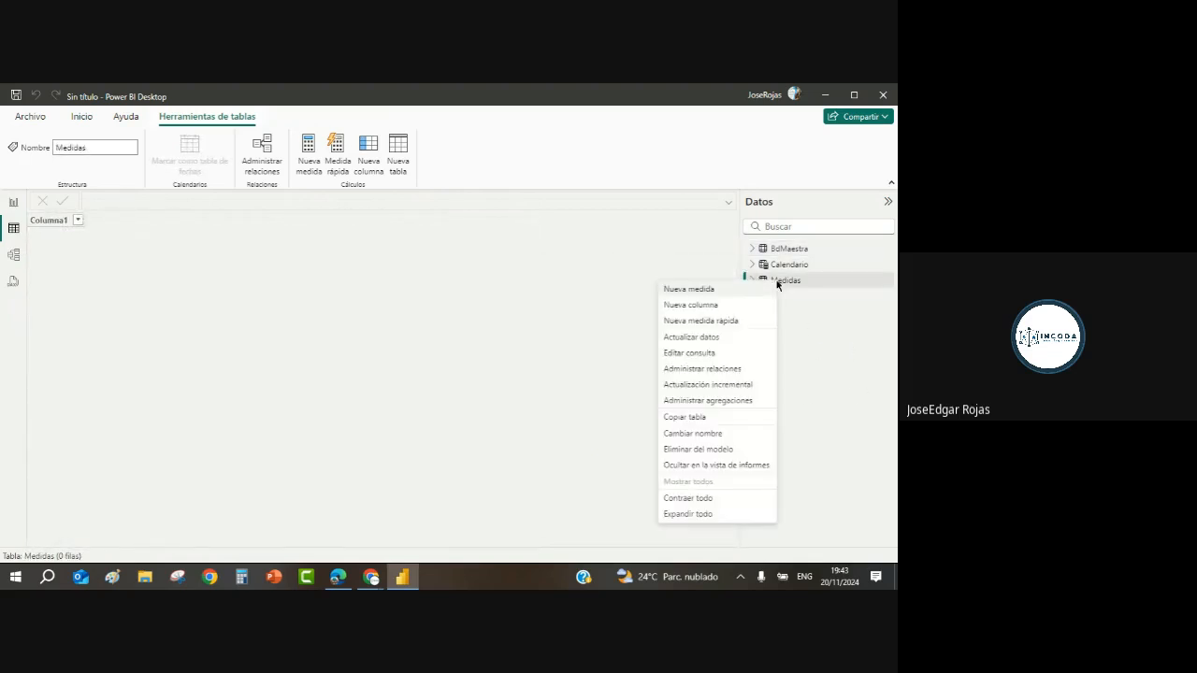
left_click(707, 292)
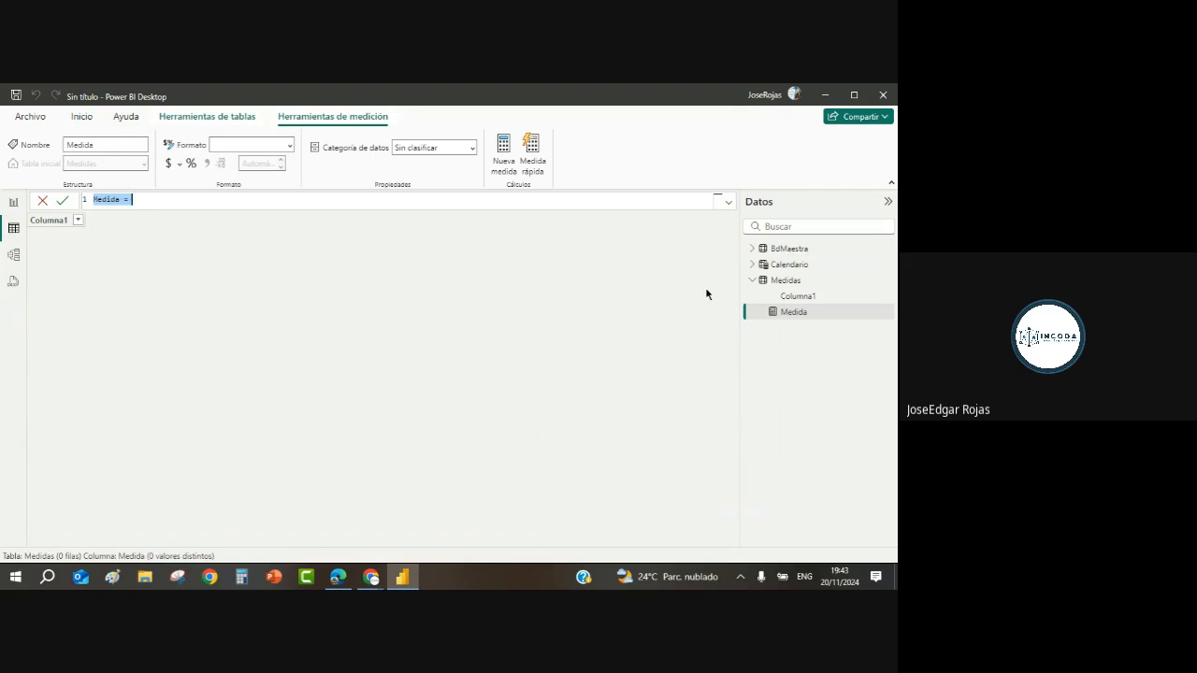
Step: Rename the new measure to TotalCant
key("BackSpace")
type("tOTAL")
key("BackSpace")
key("BackSpace")
key("BackSpace")
key("BackSpace")
key("BackSpace")
type("TotalCet")
key("BackSpace")
key("BackSpace")
type("ent")
type(" =")
Step: Define TotalCant as SUM(BdMaestra[CANTIDAD]), commit it, and reopen the formula
type("SUMA")
key("BackSpace")
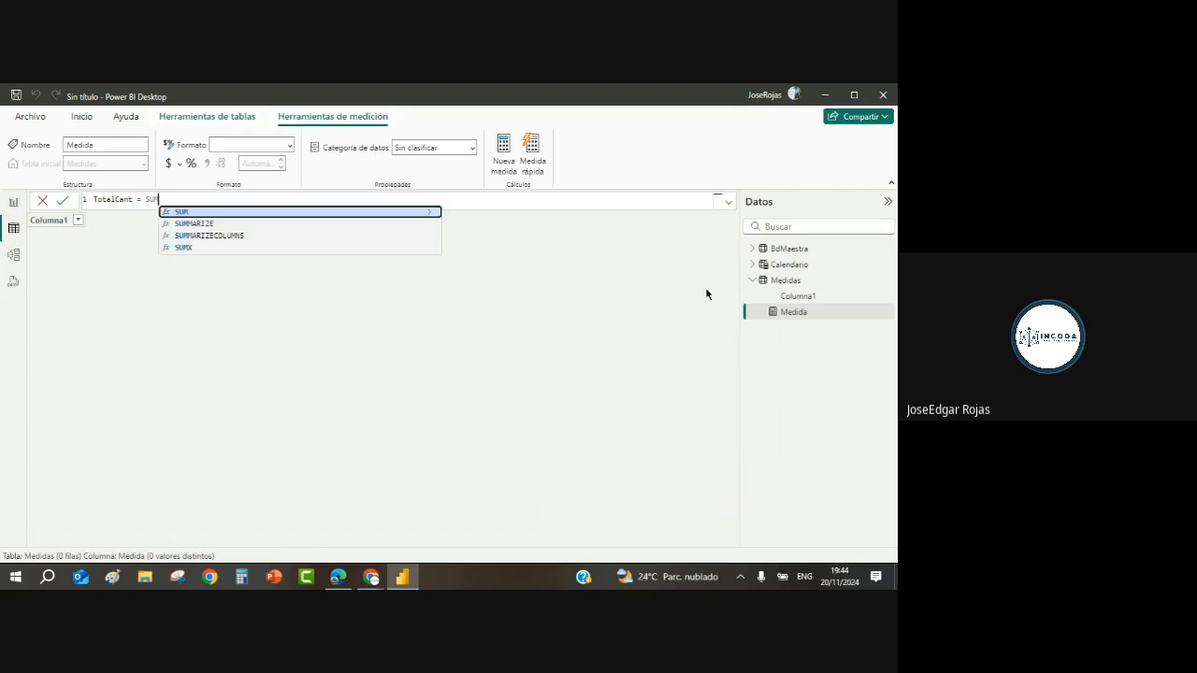
type("(")
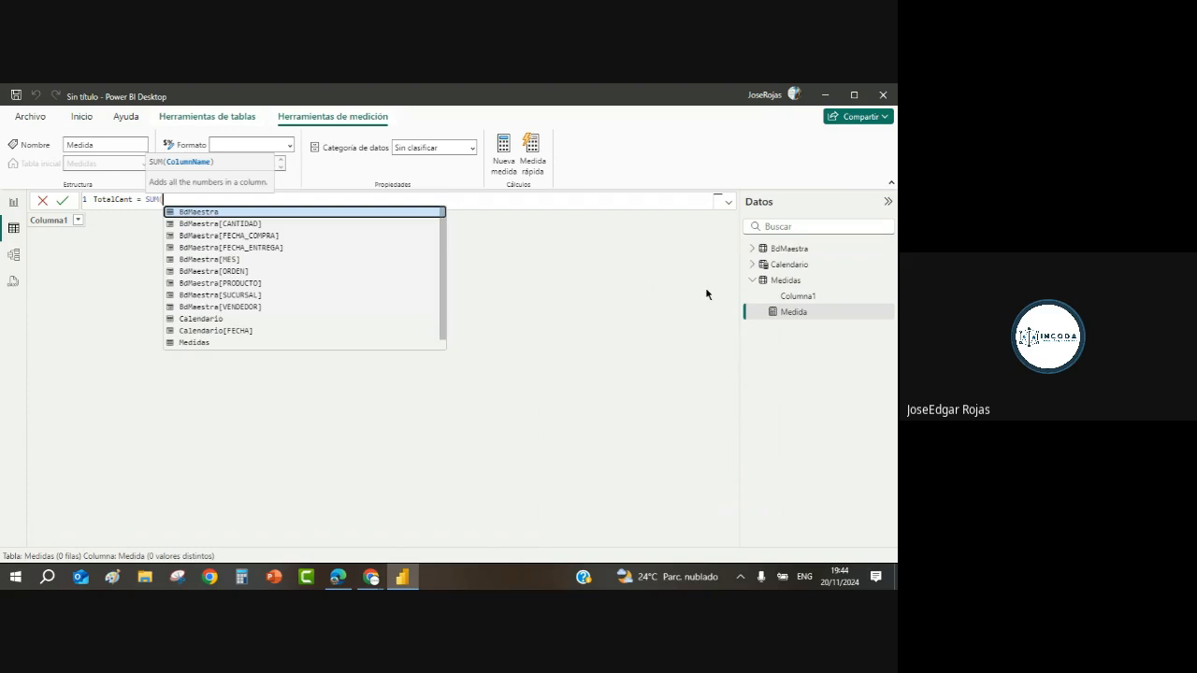
type("BD")
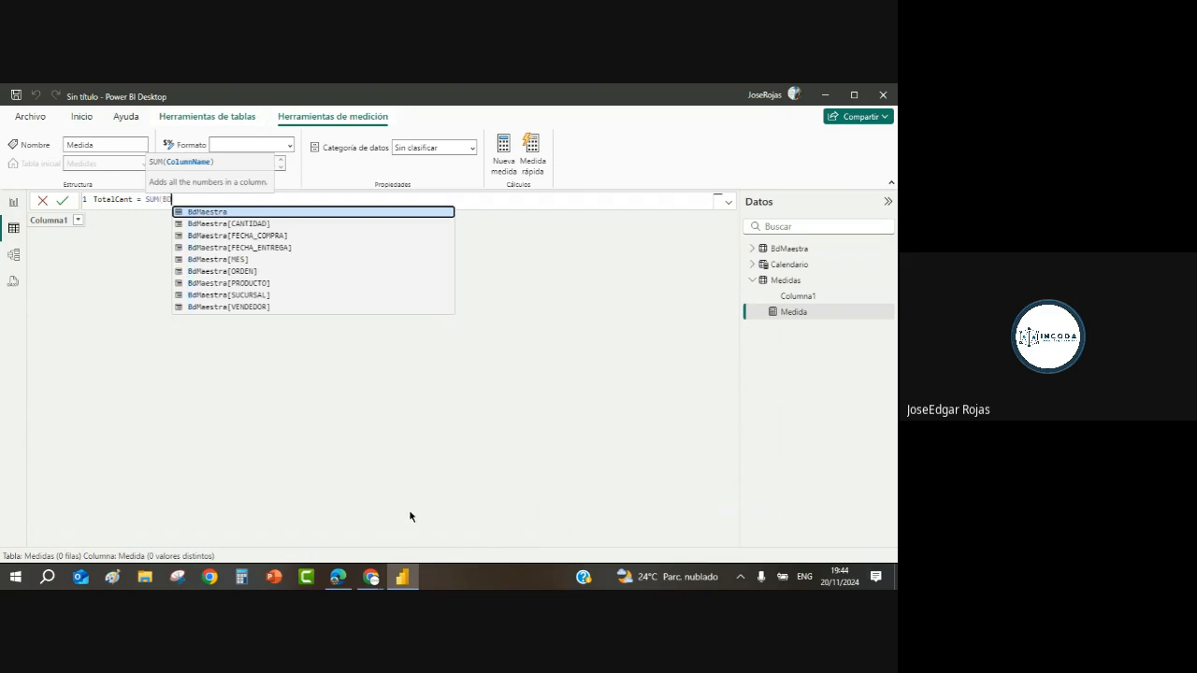
left_click(248, 227)
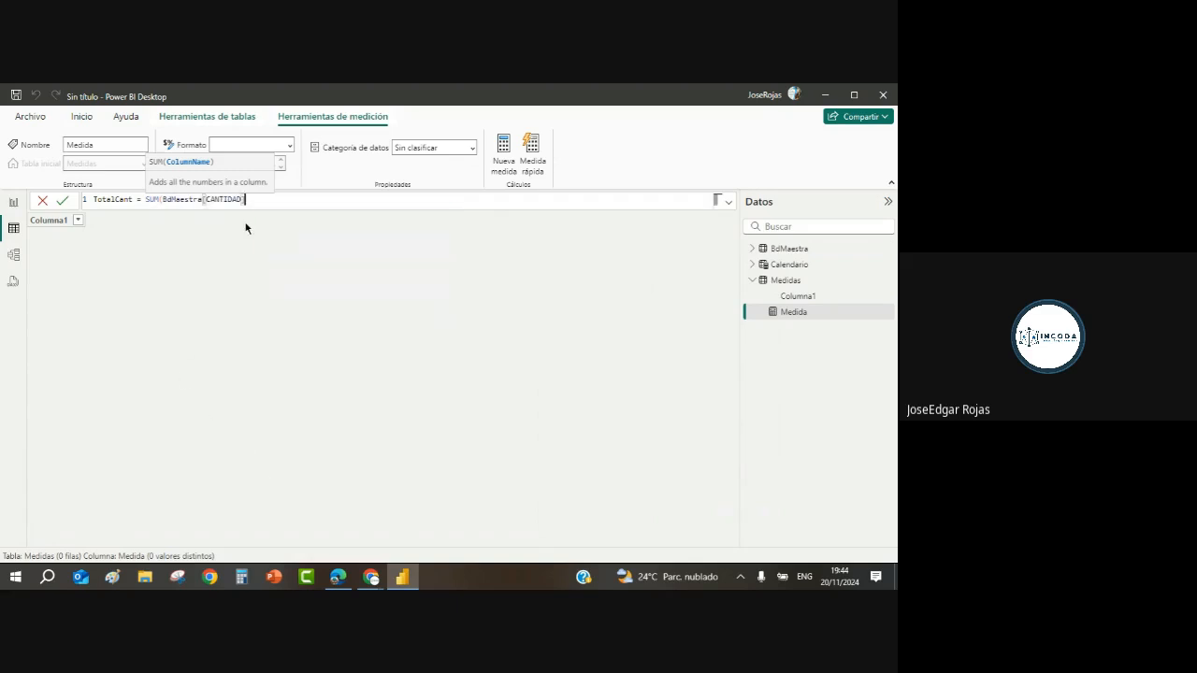
type(")")
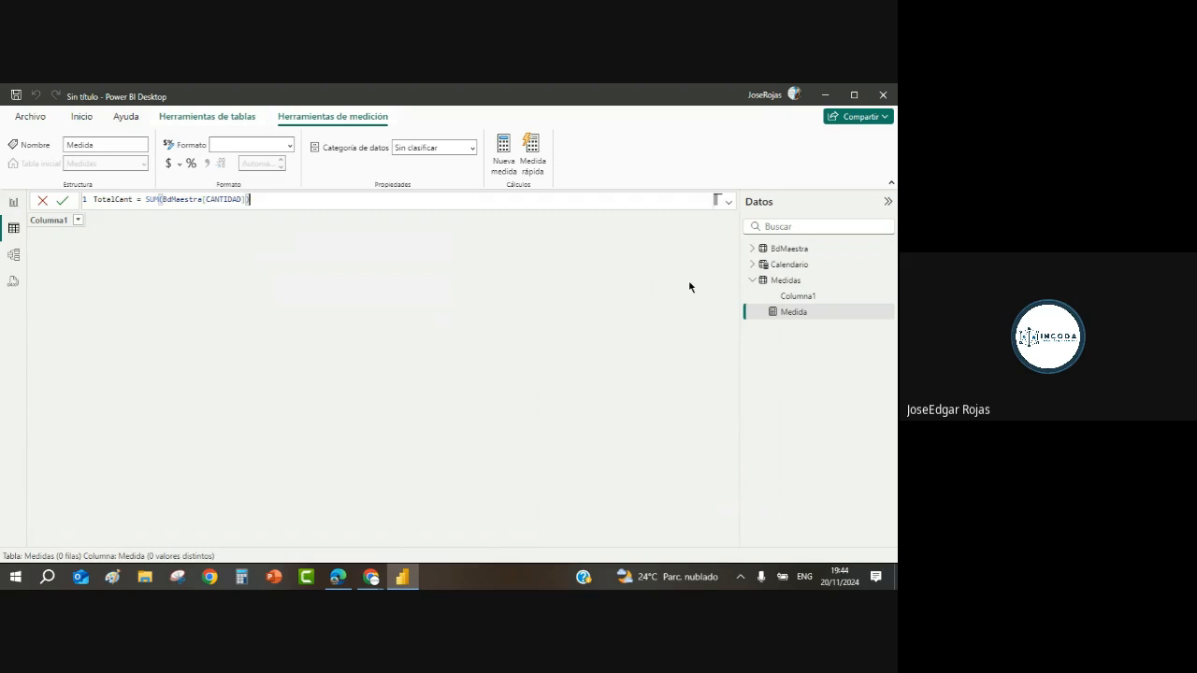
key("Return")
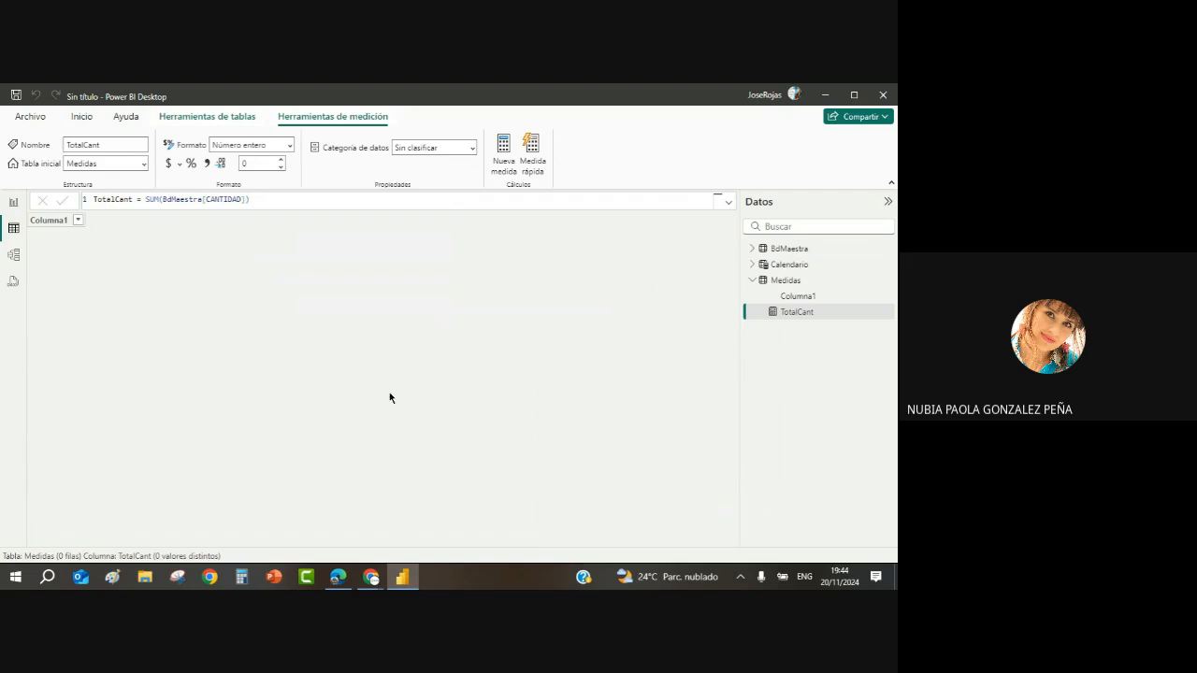
left_click(290, 200)
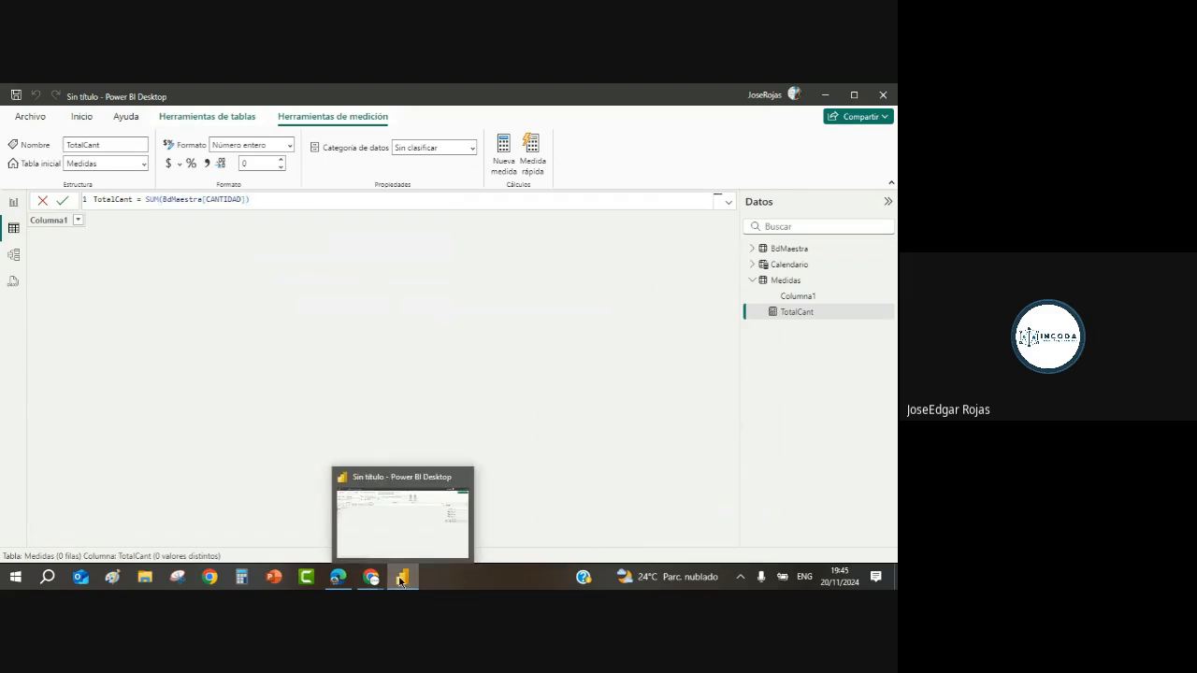
Step: Open Transformar datos to preview the TEnero2016 query's rows
left_click(401, 579)
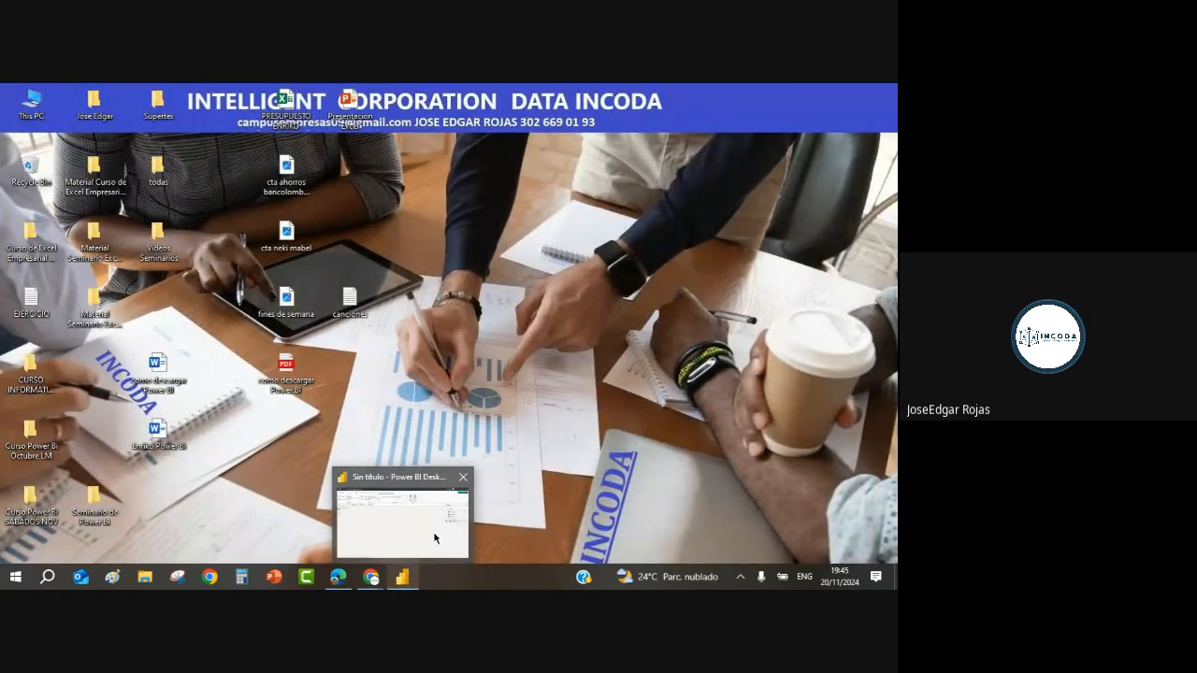
left_click(408, 545)
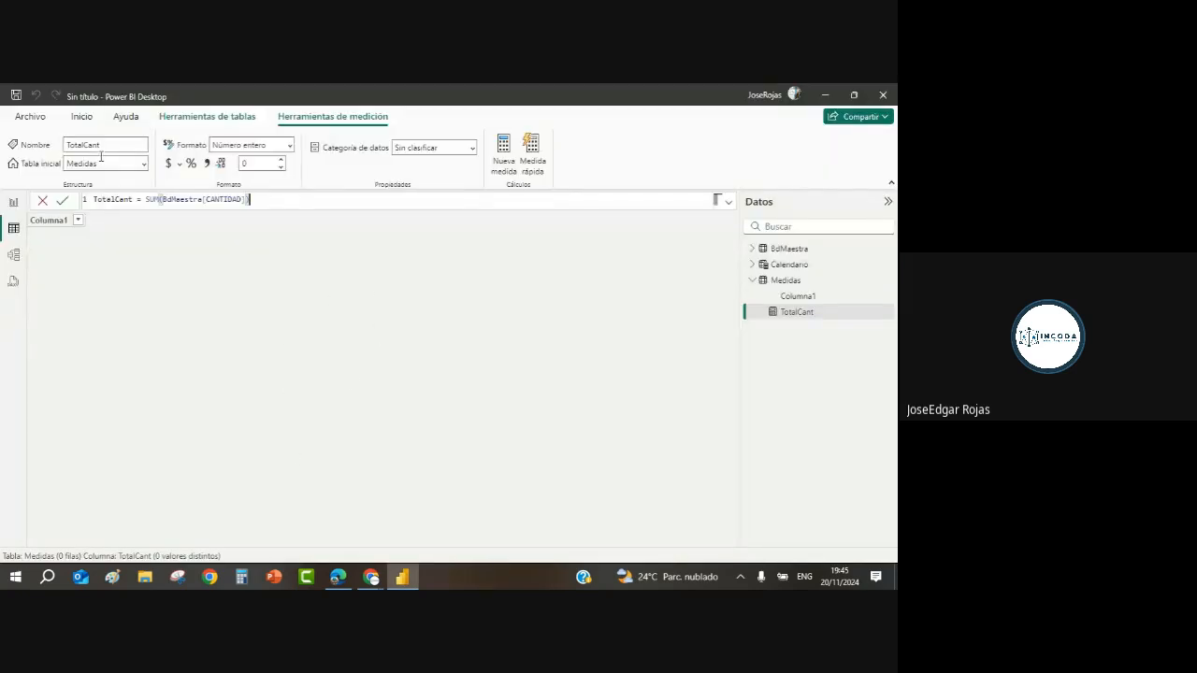
left_click(82, 117)
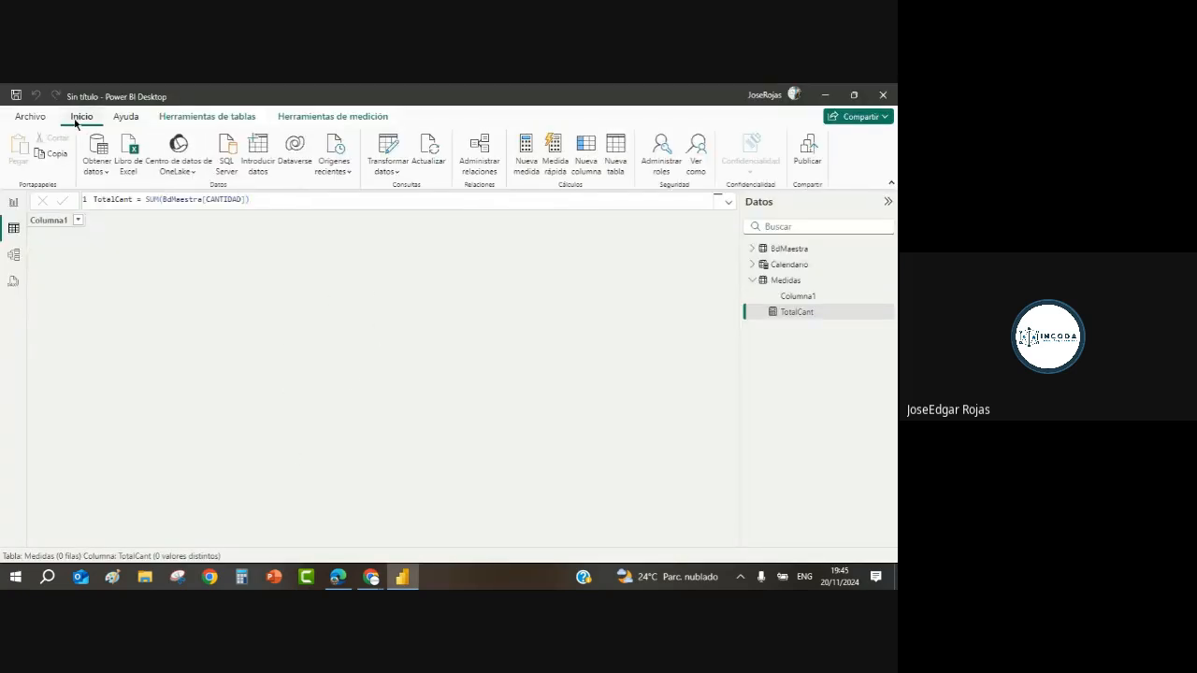
left_click(394, 148)
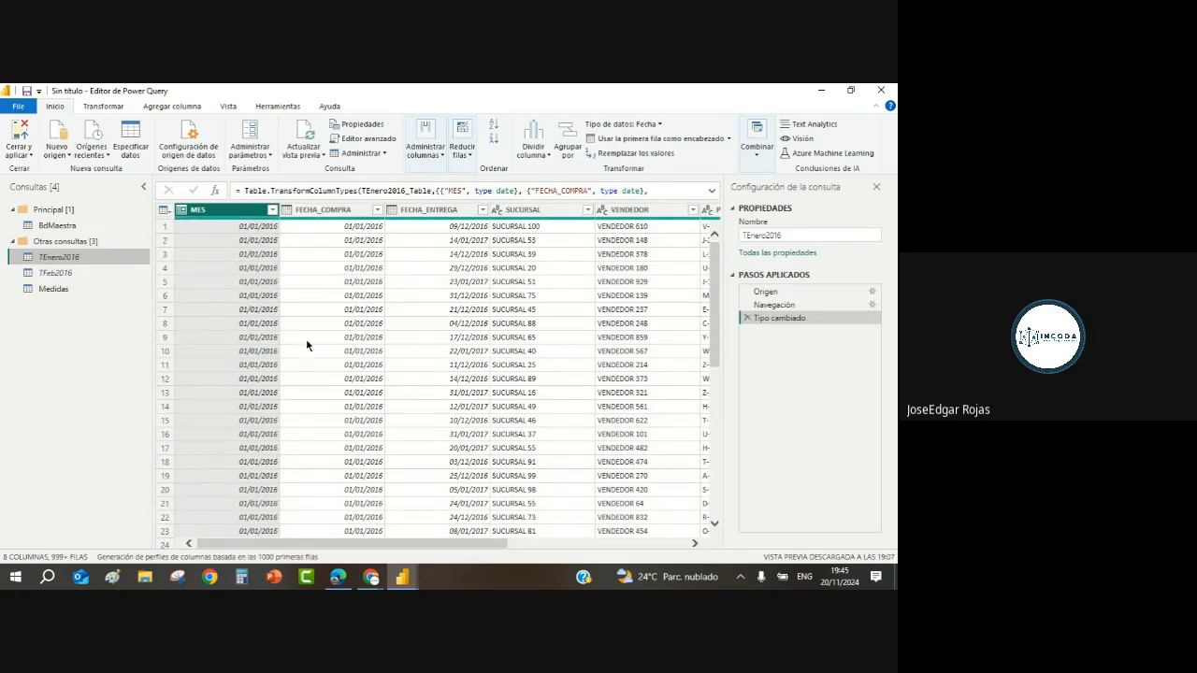
Step: Close the Power Query Editor with Cerrar y aplicar to apply the queries
mouse_move(407, 584)
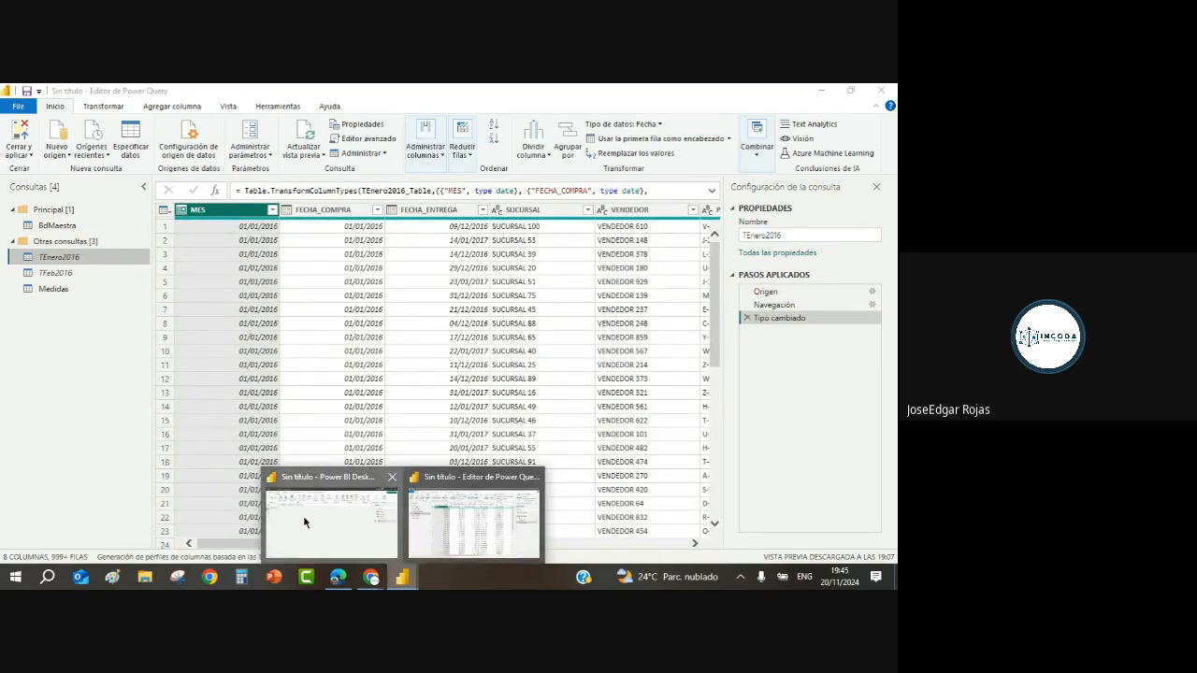
left_click(303, 515)
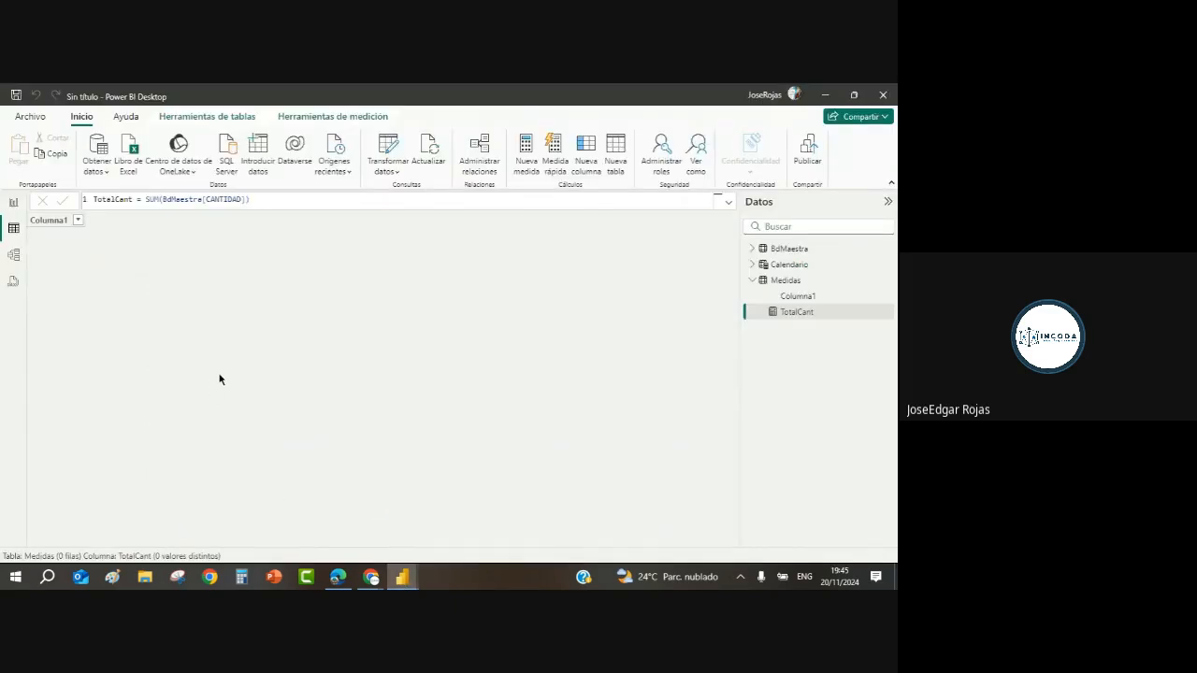
mouse_move(412, 576)
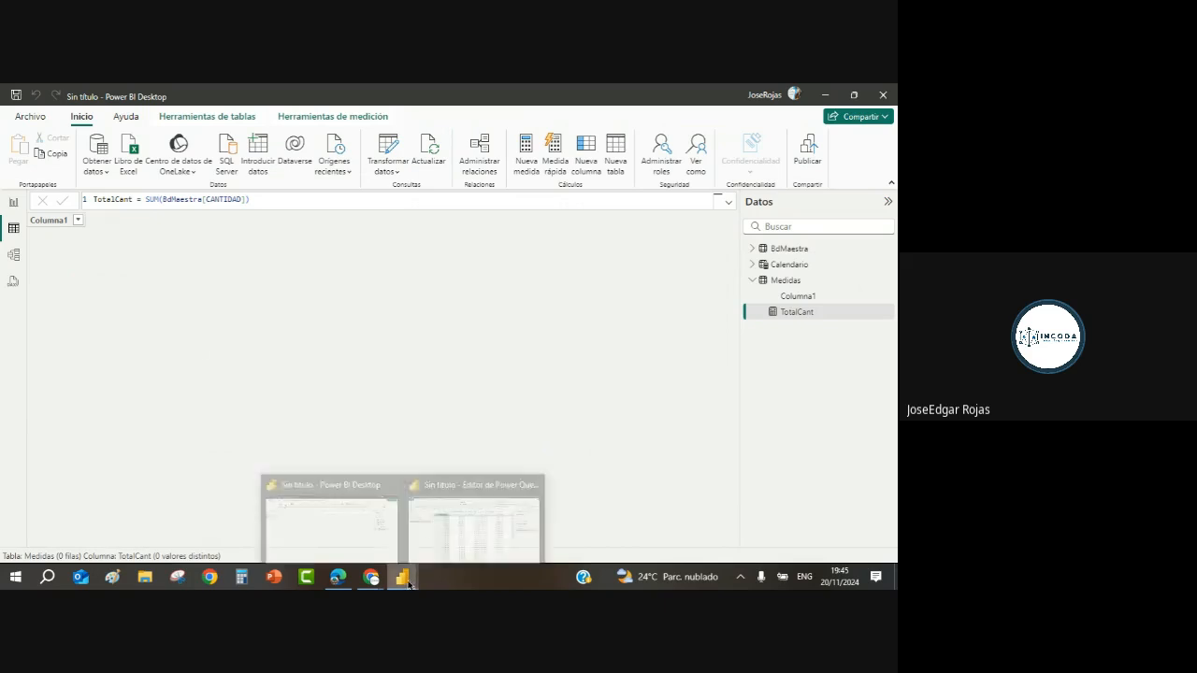
left_click(484, 525)
left_click(344, 399)
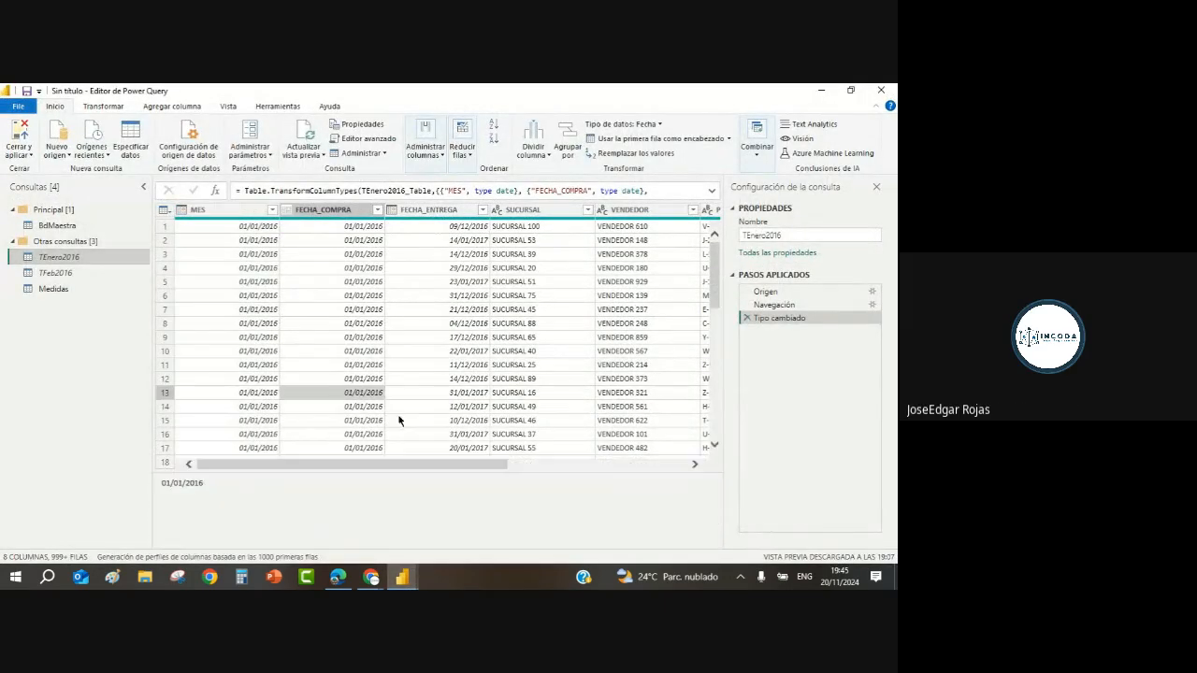
left_click(28, 156)
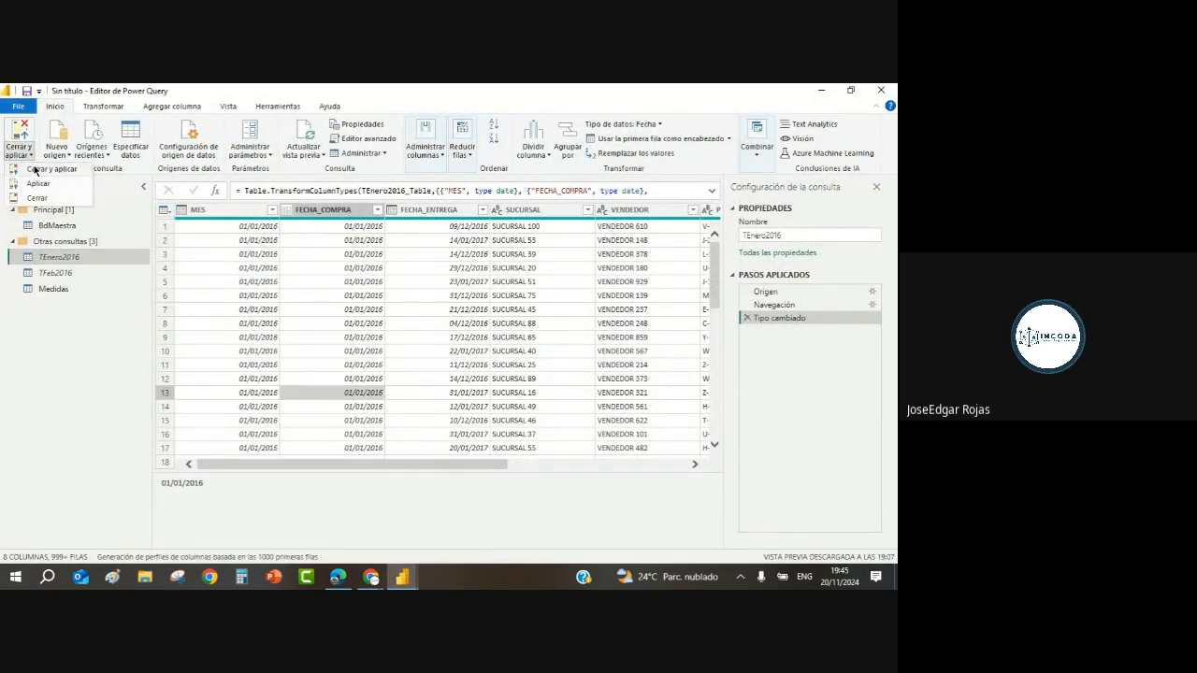
left_click(38, 171)
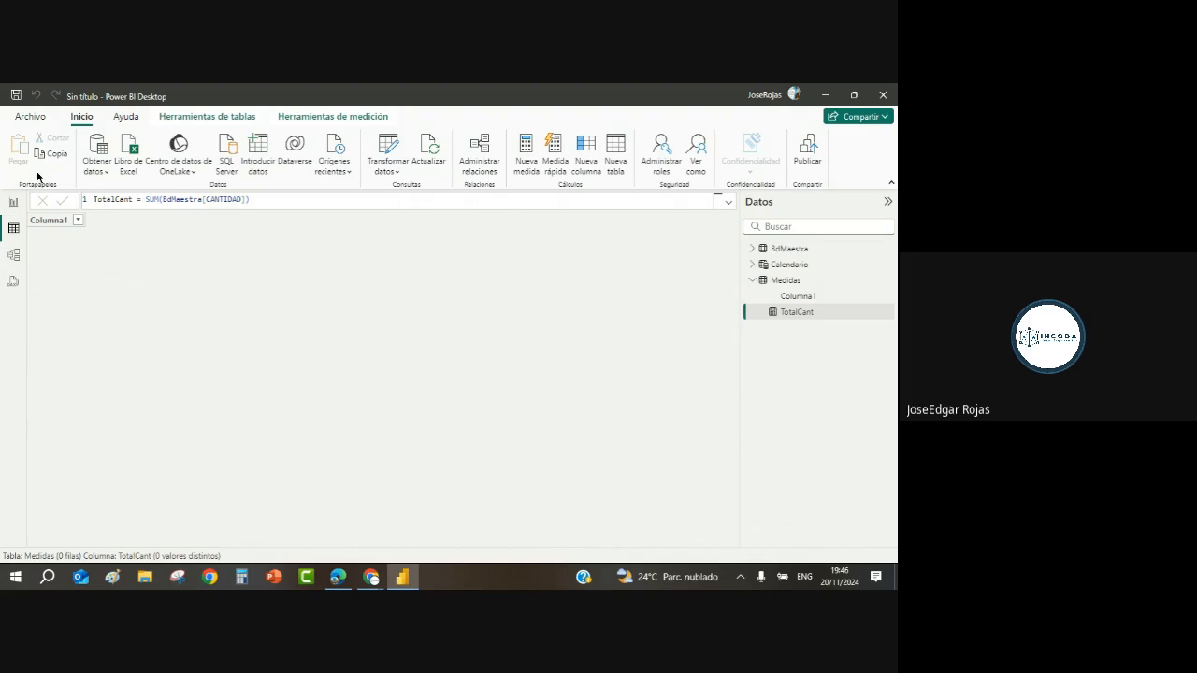
Step: Recheck the TotalCant formula SUM(BdMaestra[CANTIDAD]) in the formula bar
mouse_move(403, 582)
left_click(402, 577)
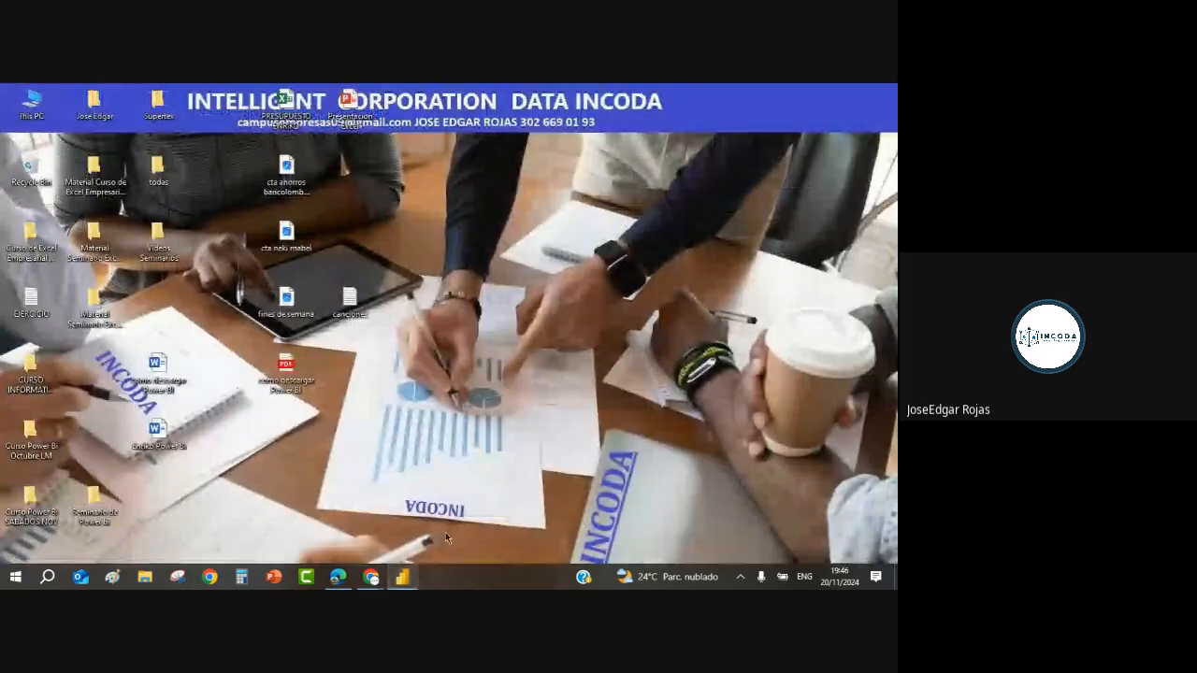
left_click(402, 577)
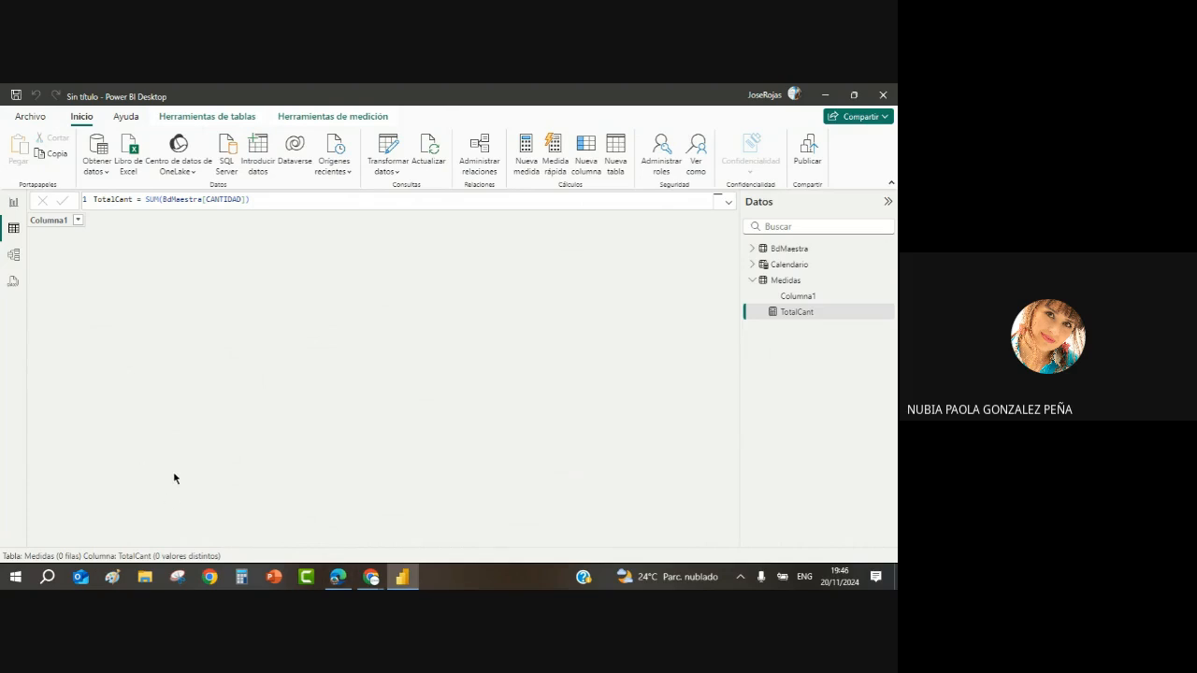
left_click(283, 205)
scroll(301, 209, "up", 3, "ctrl")
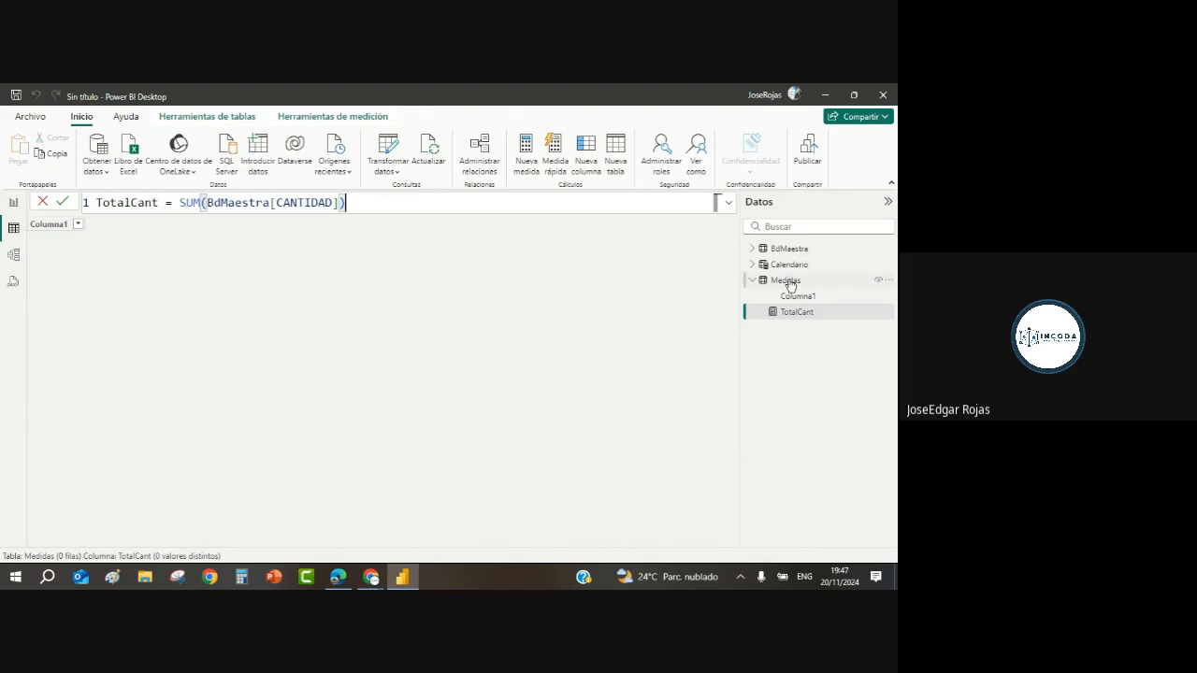
Step: Start another new measure in the Medidas table
mouse_move(791, 285)
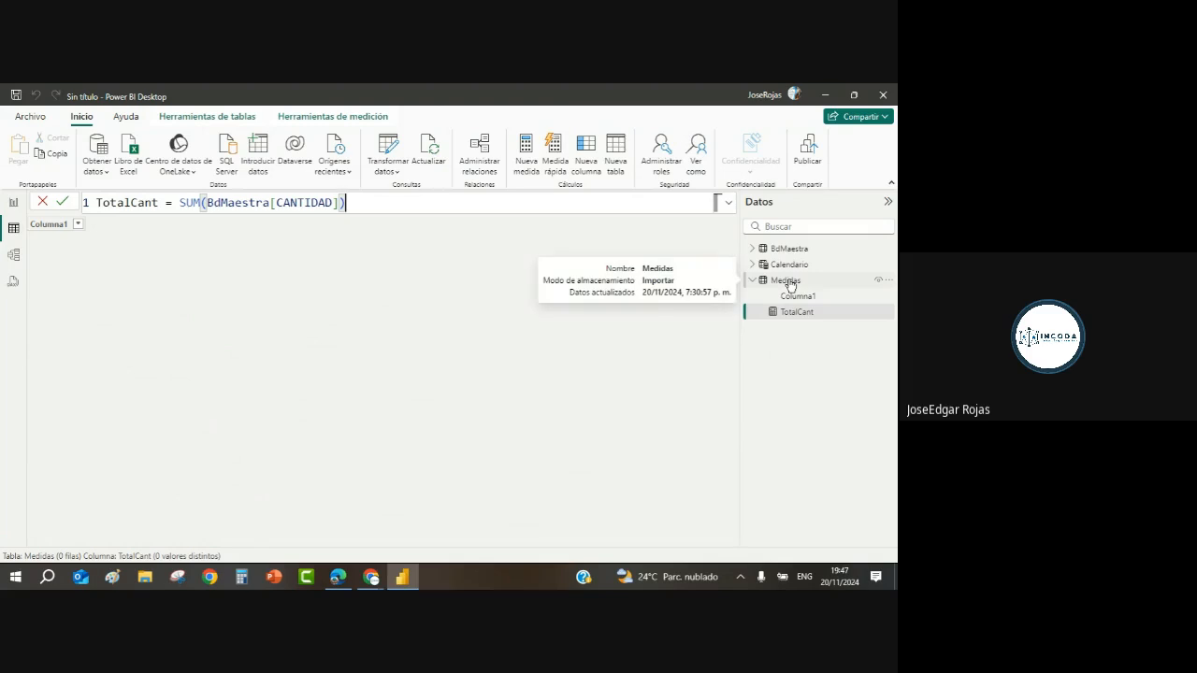
right_click(790, 285)
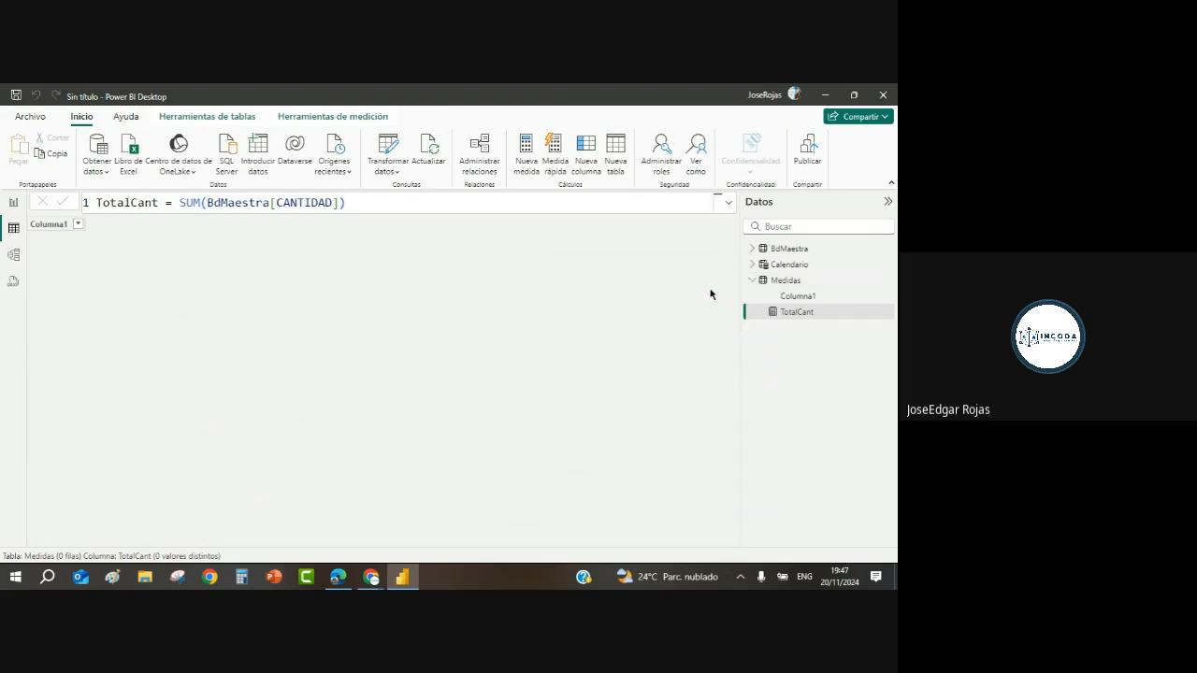
left_click(711, 291)
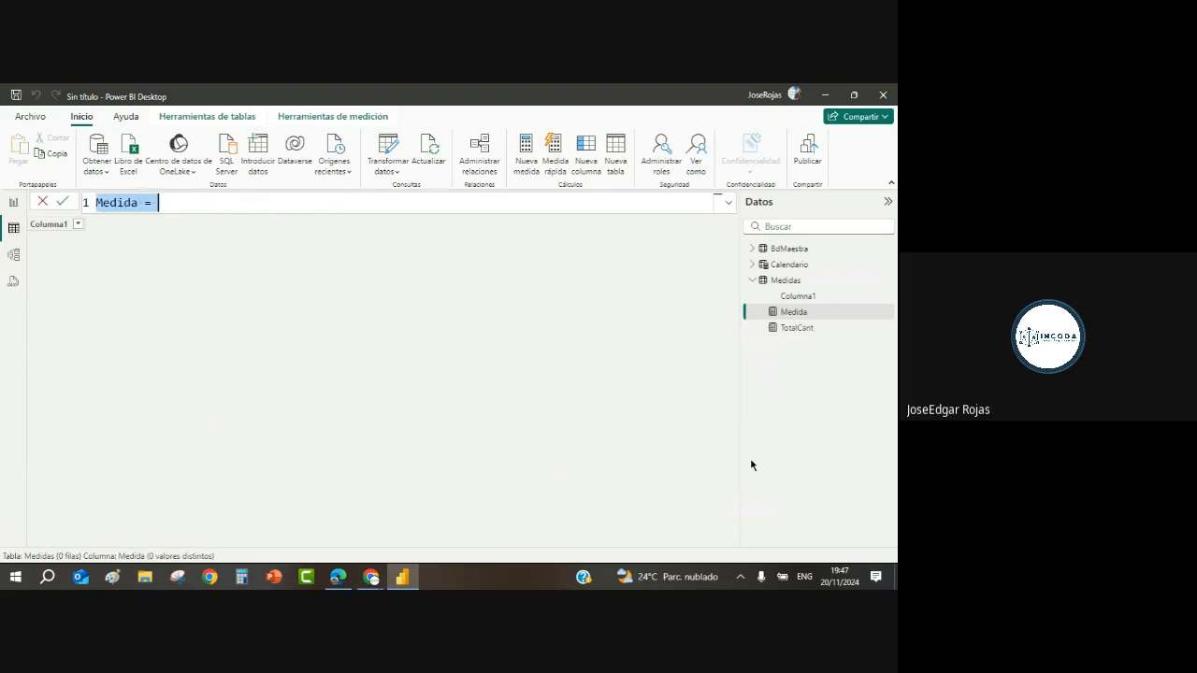
Step: Define TotalCantPlena = CALCULATE([TotalCant],all()) and commit it
type("t")
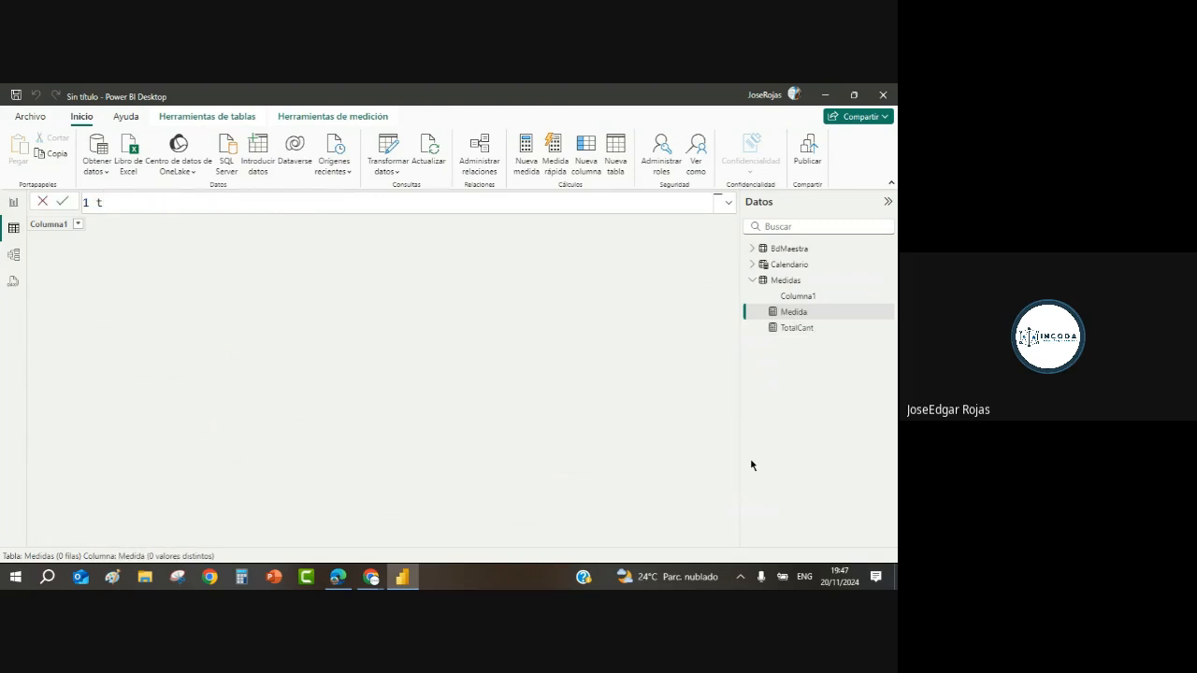
type("0=")
key("BackSpace")
key("BackSpace")
key("BackSpace")
type("TotalCantPlena = calc")
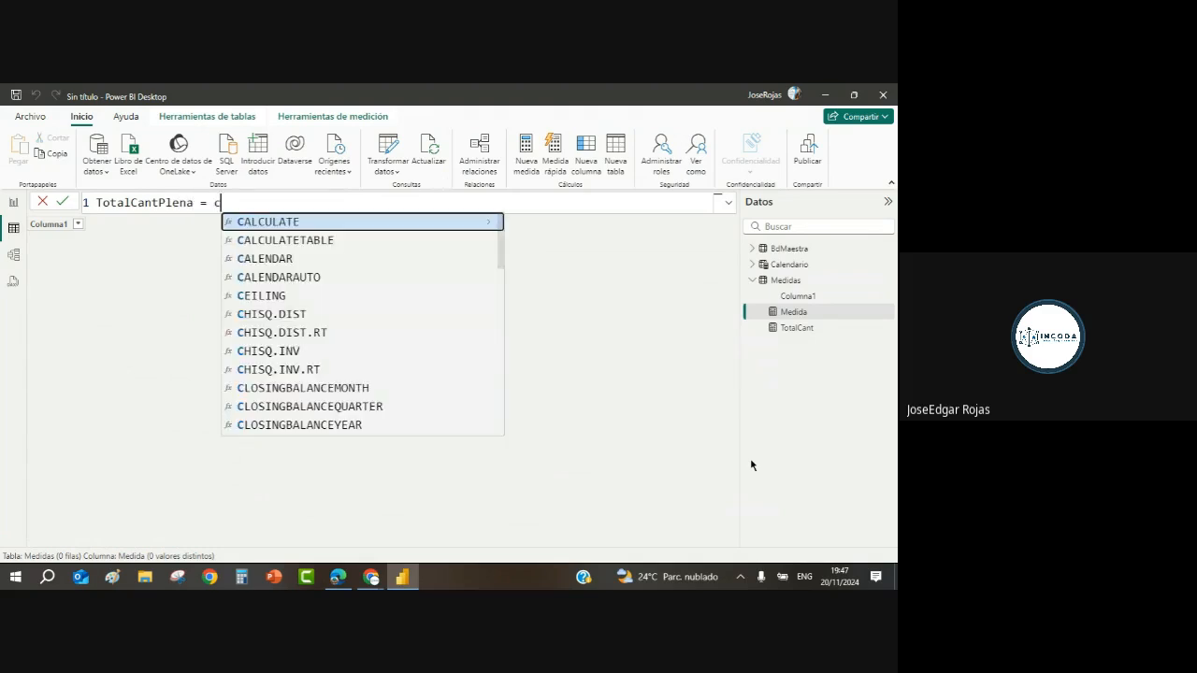
left_click(308, 223)
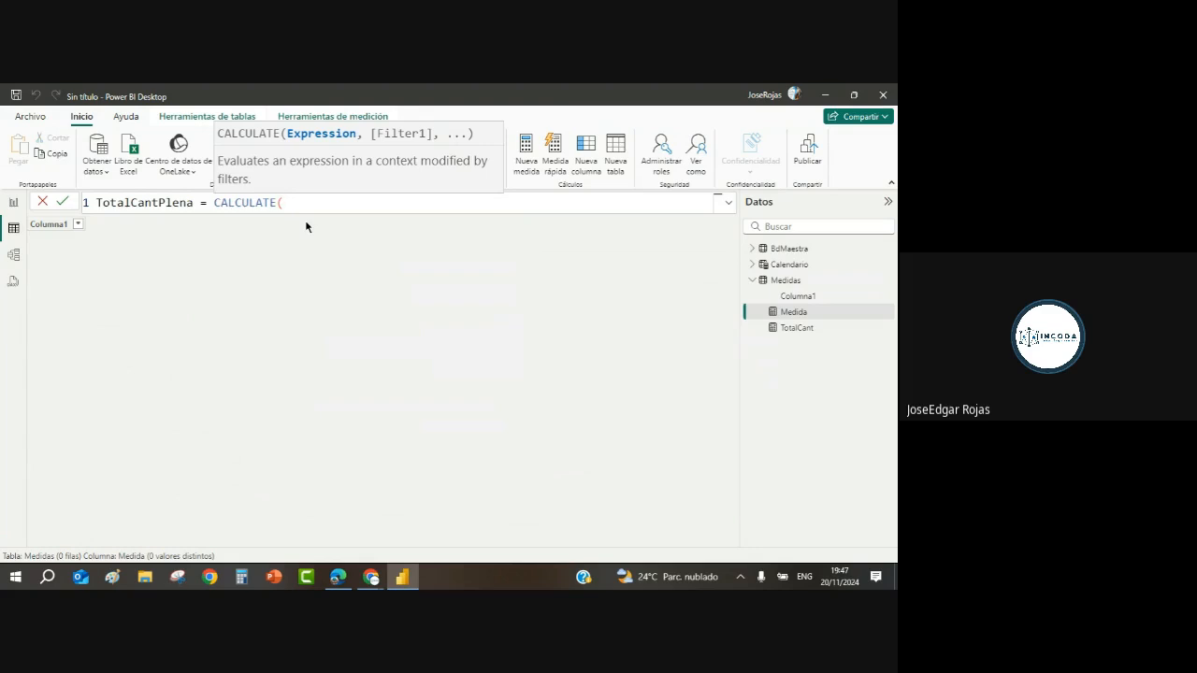
type("tota")
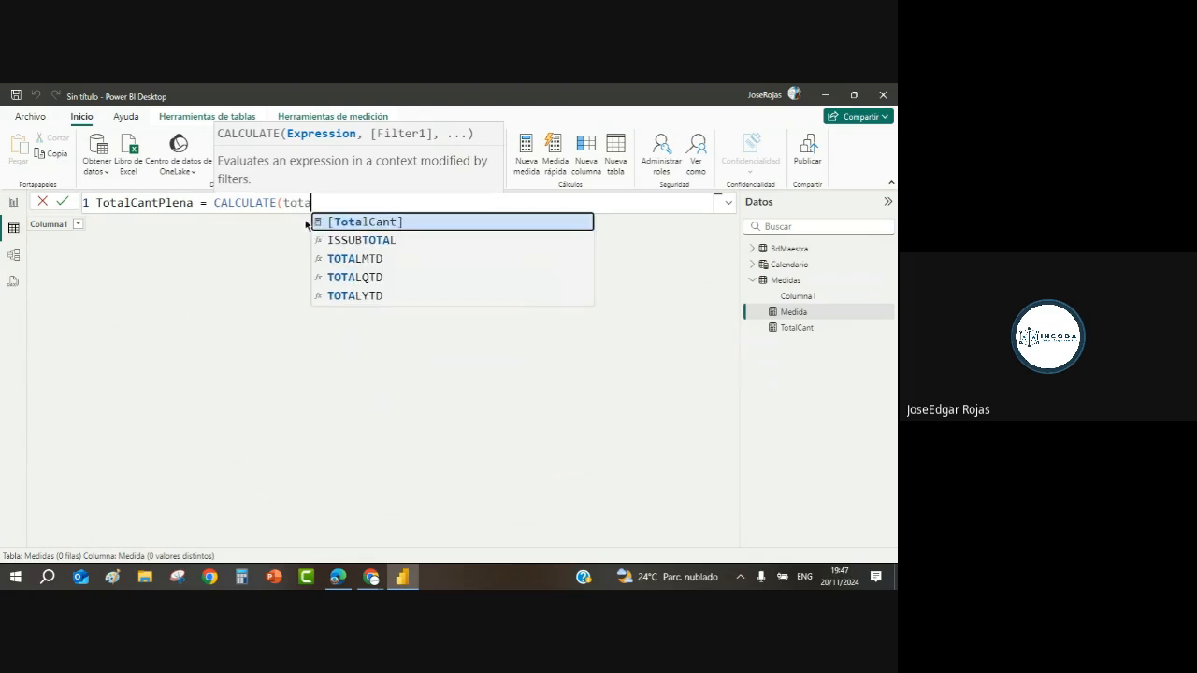
left_click(371, 224)
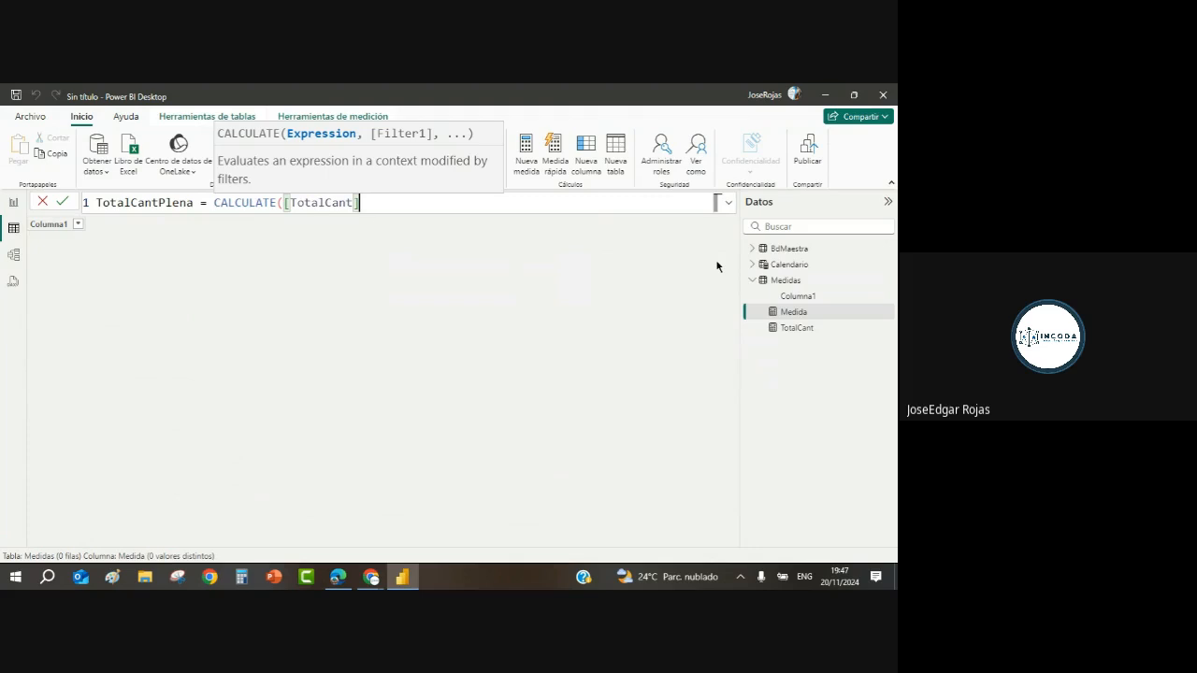
type(",all")
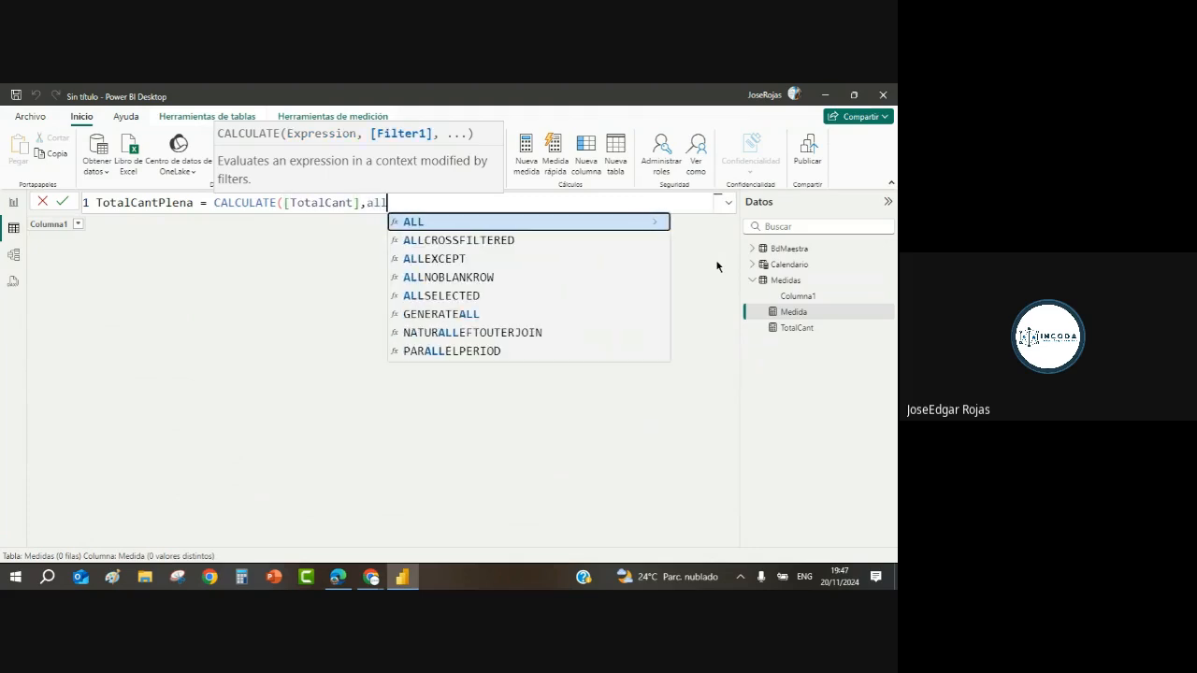
type("()")
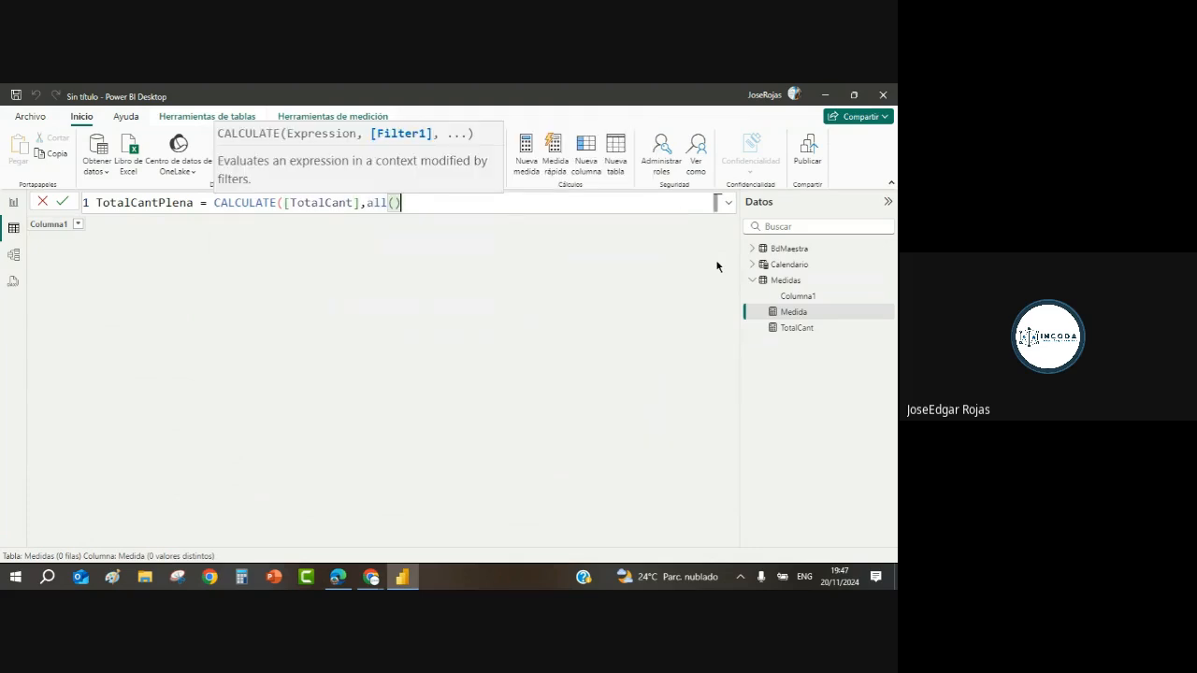
type(")")
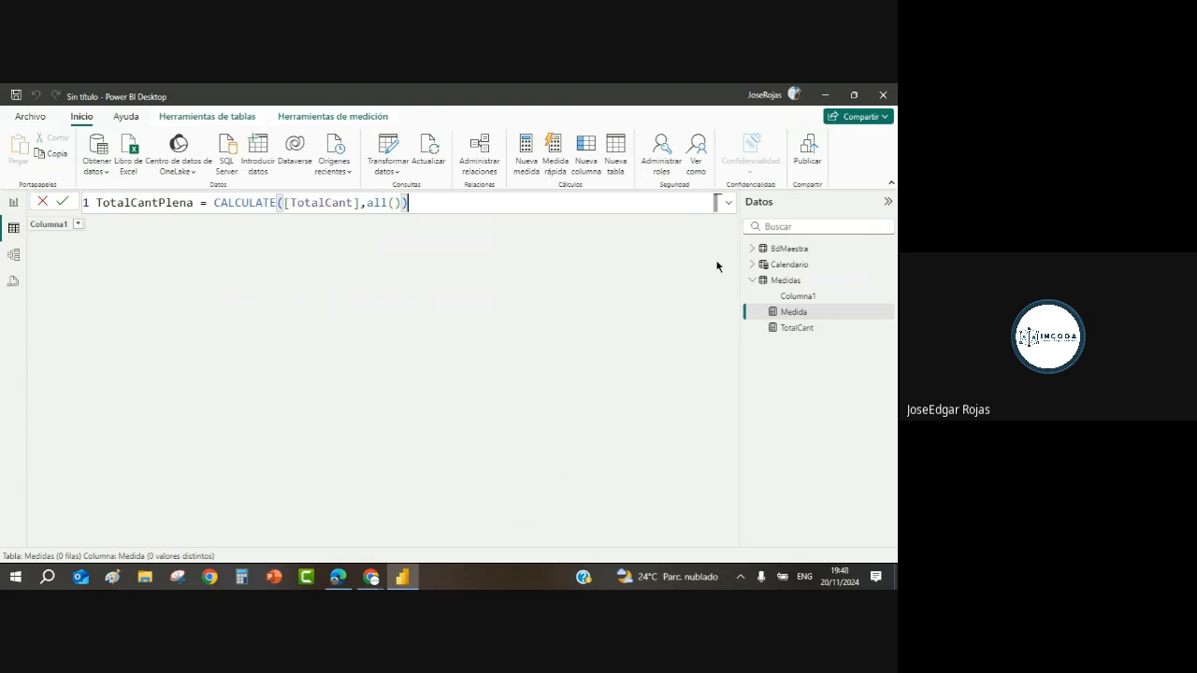
key("Return")
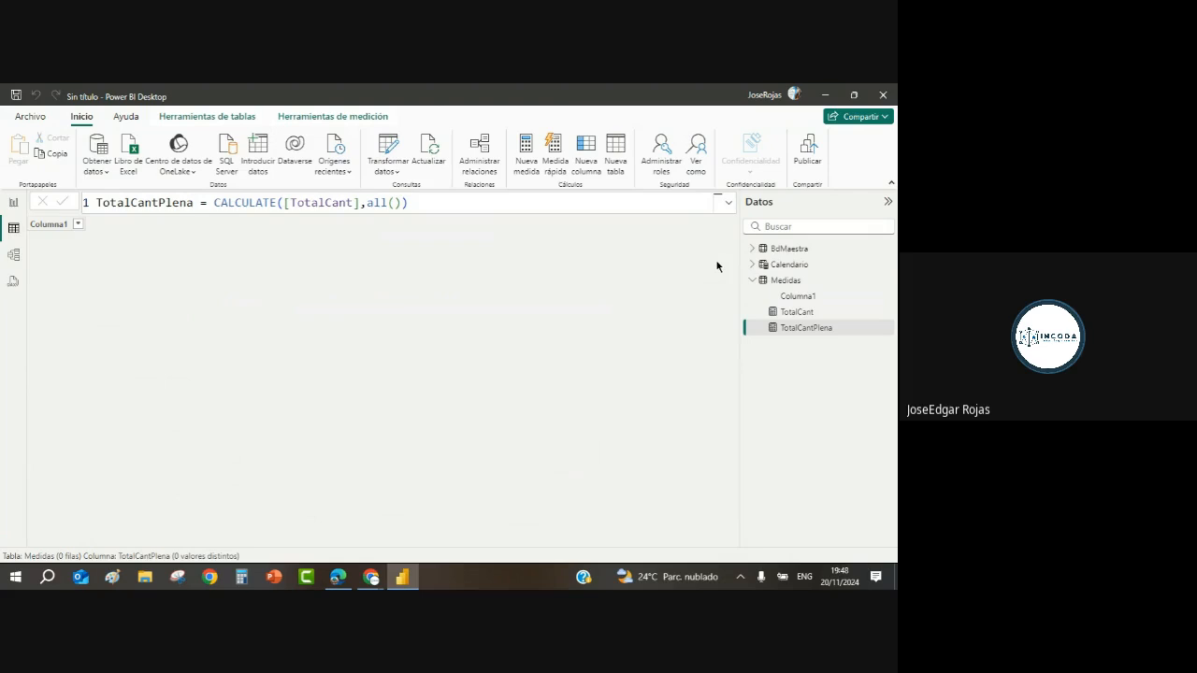
Step: Create another new measure and name it IndicadorCant
right_click(785, 290)
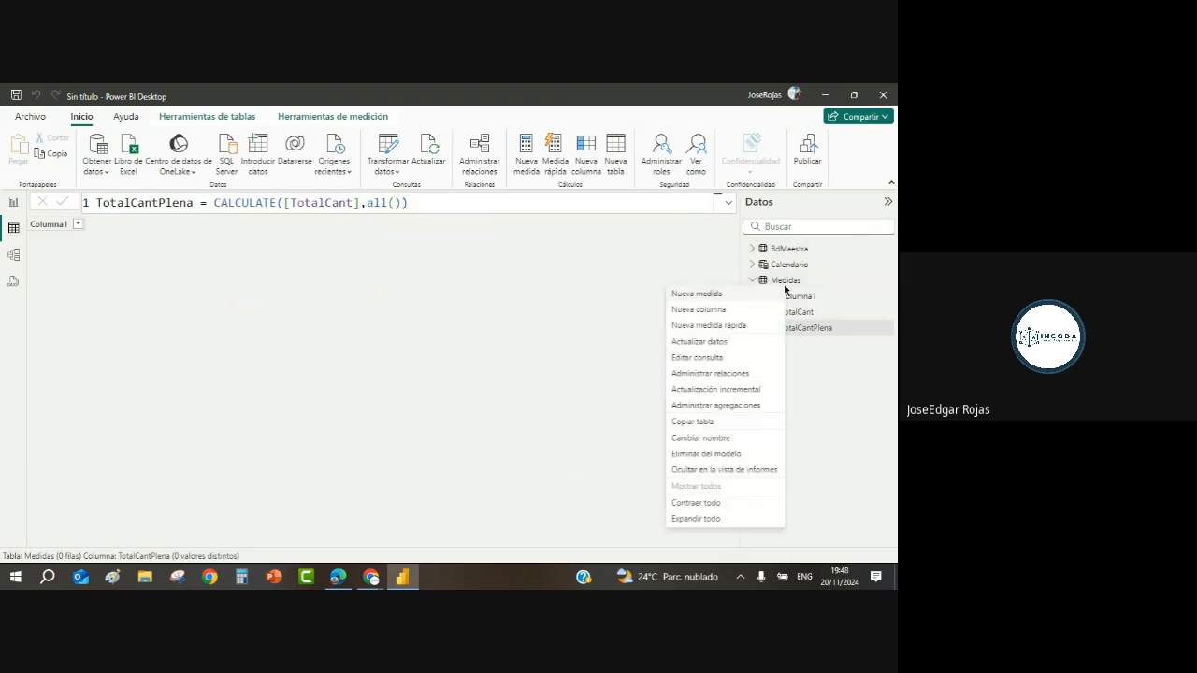
left_click(729, 301)
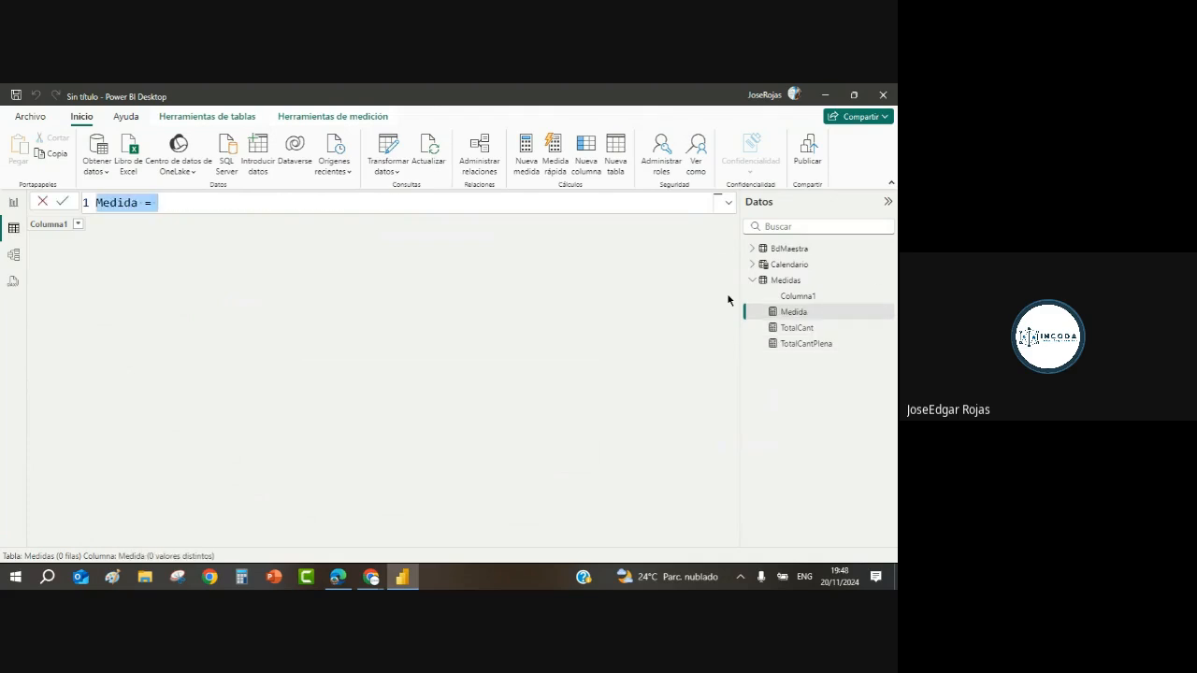
type("Ind")
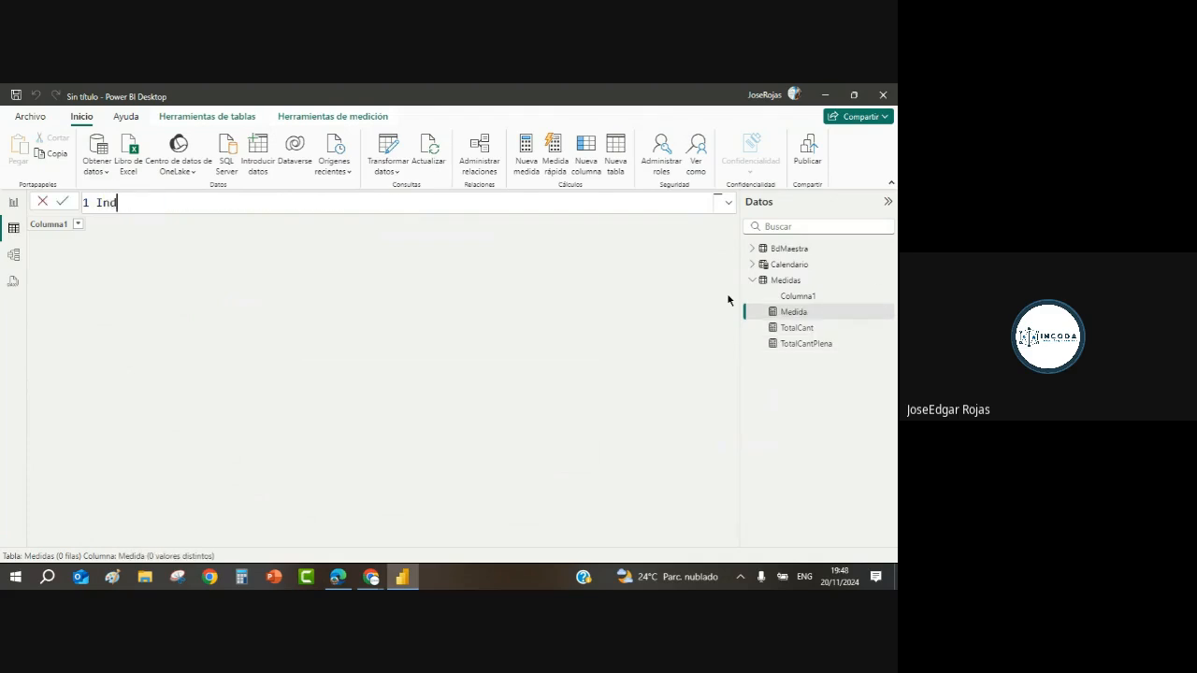
type("icadores")
key("BackSpace")
key("BackSpace")
key("Return")
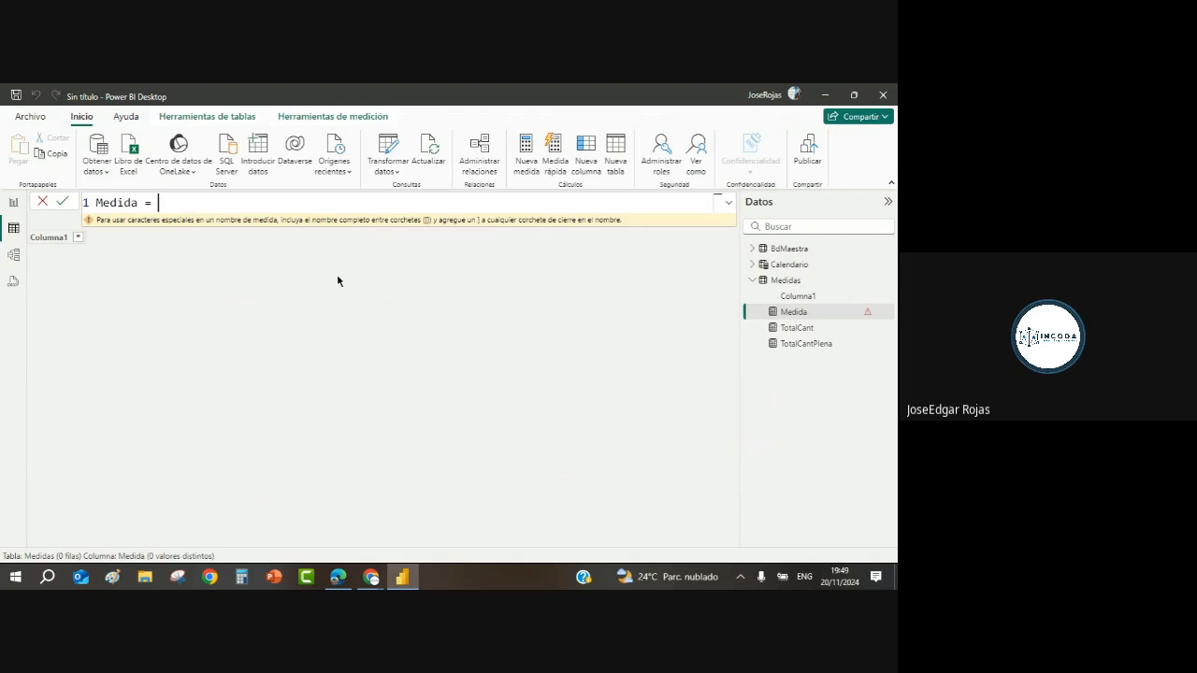
key("BackSpace")
key("BackSpace")
key("BackSpace")
key("BackSpace")
key("BackSpace")
key("BackSpace")
key("BackSpace")
key("BackSpace")
key("BackSpace")
type("Indica")
type("dorX")
key("BackSpace")
type("Cant = divi")
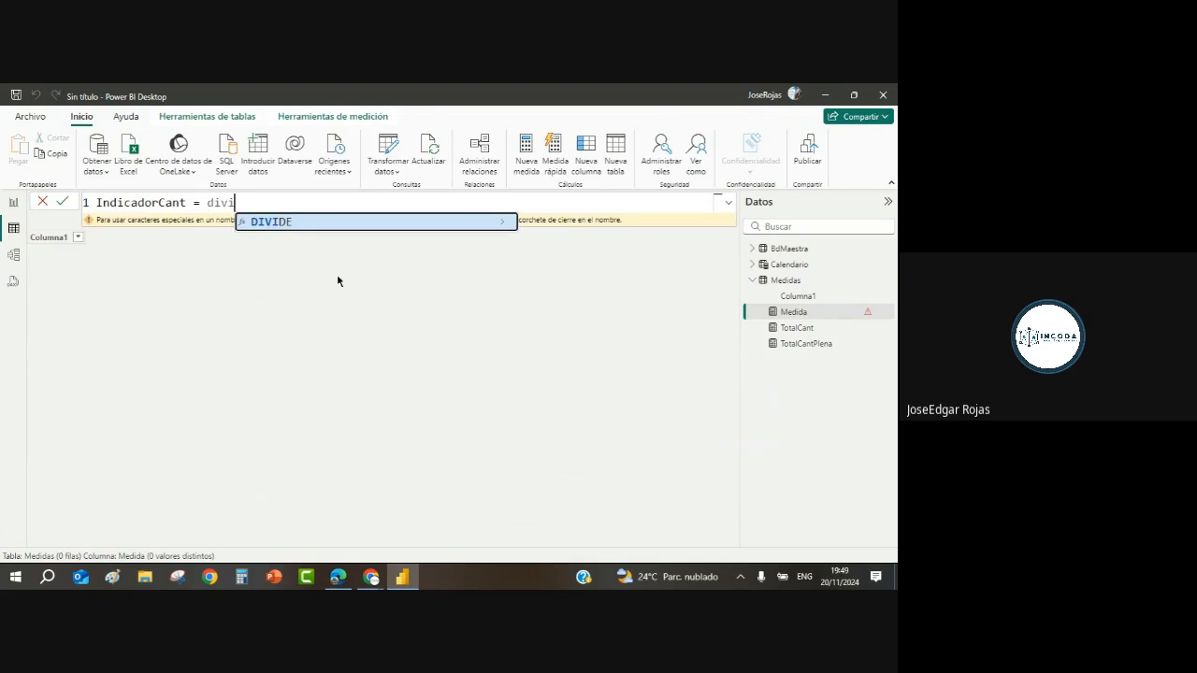
Step: Write its formula as DIVIDE([TotalCant],[TotalCantPlena],BLANK())
left_click(304, 225)
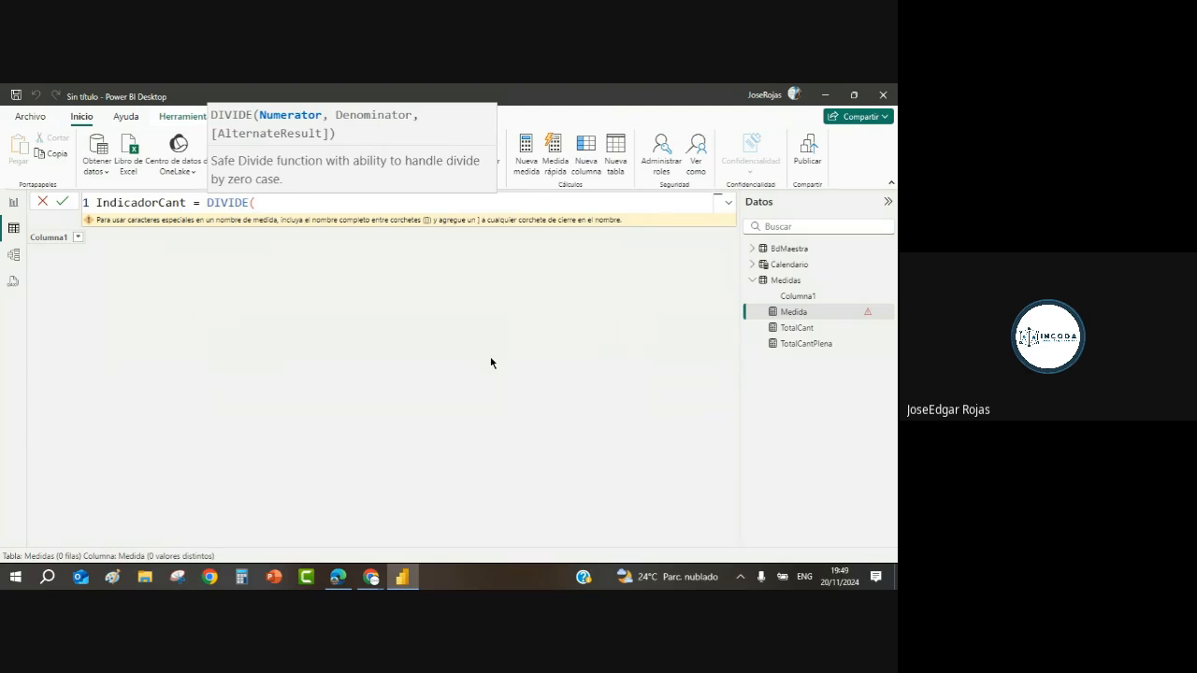
type("total")
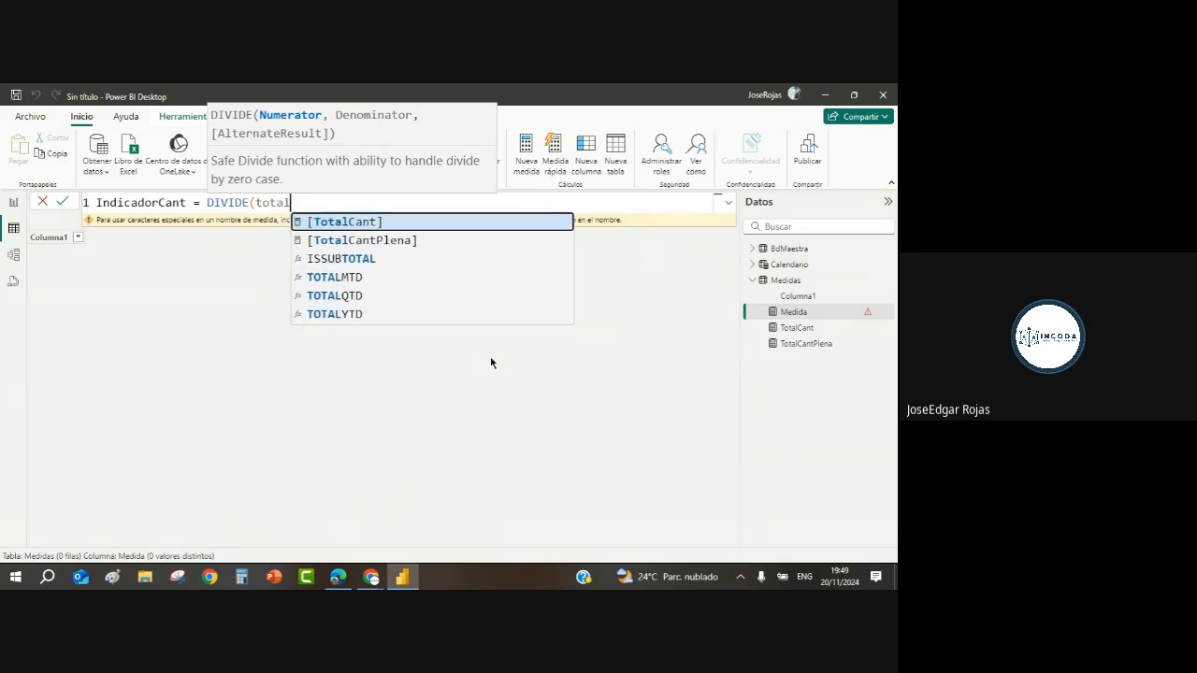
left_click(380, 223)
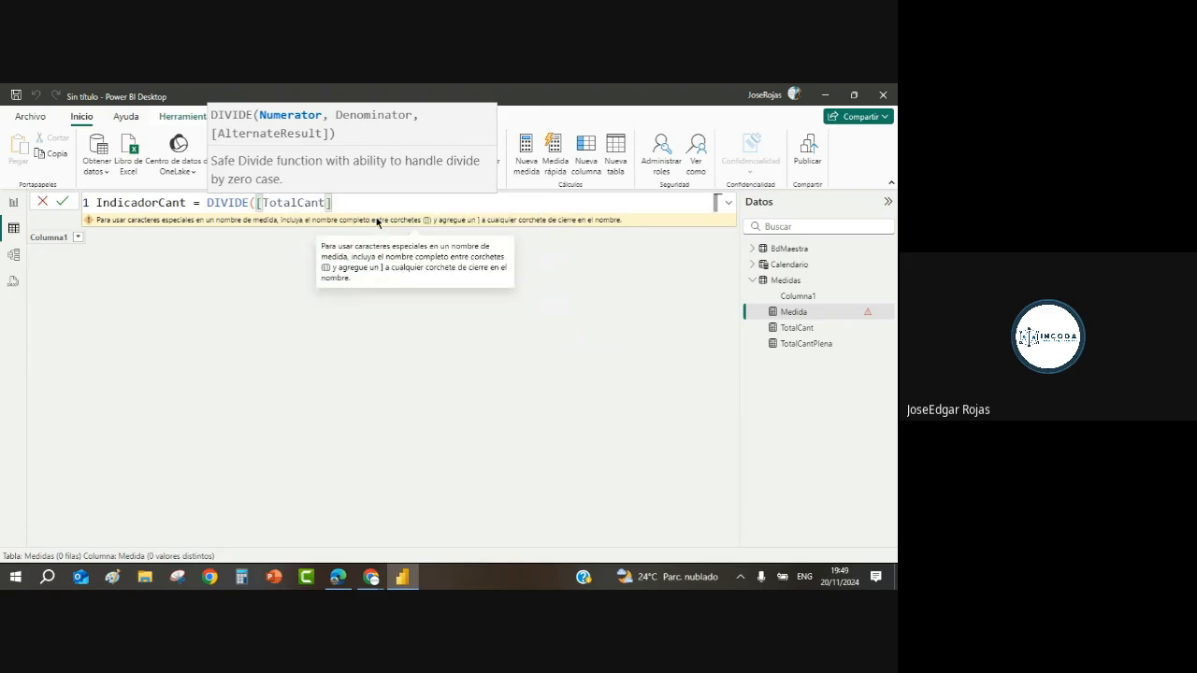
type(",")
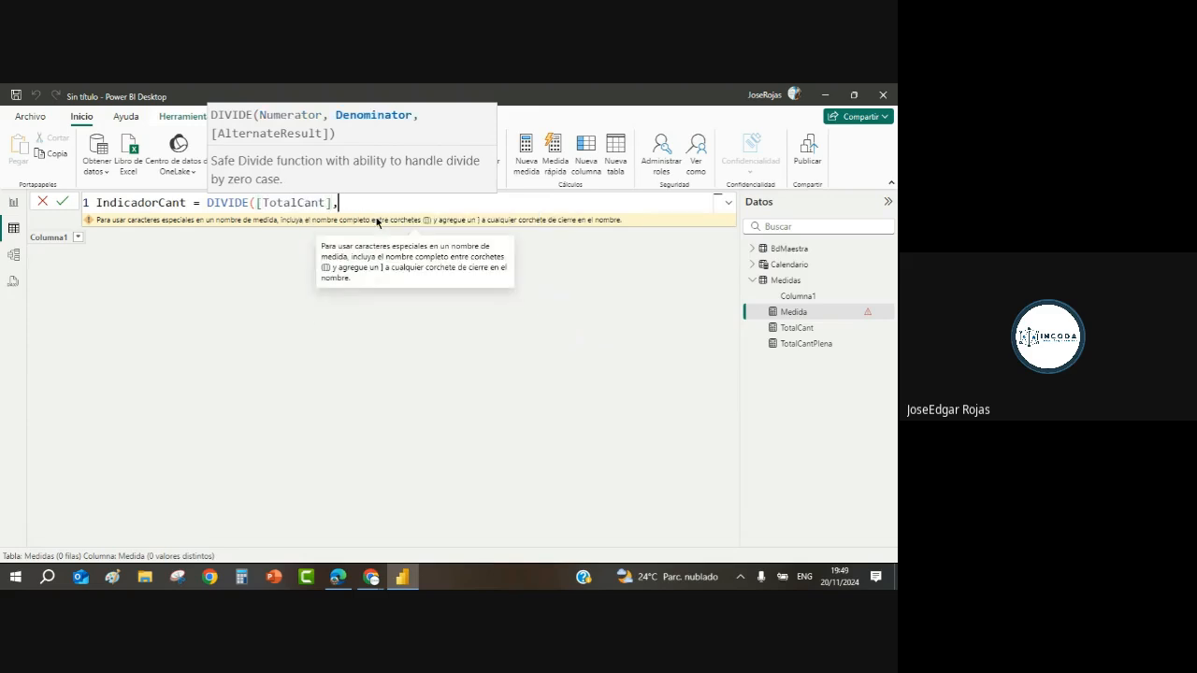
type("total")
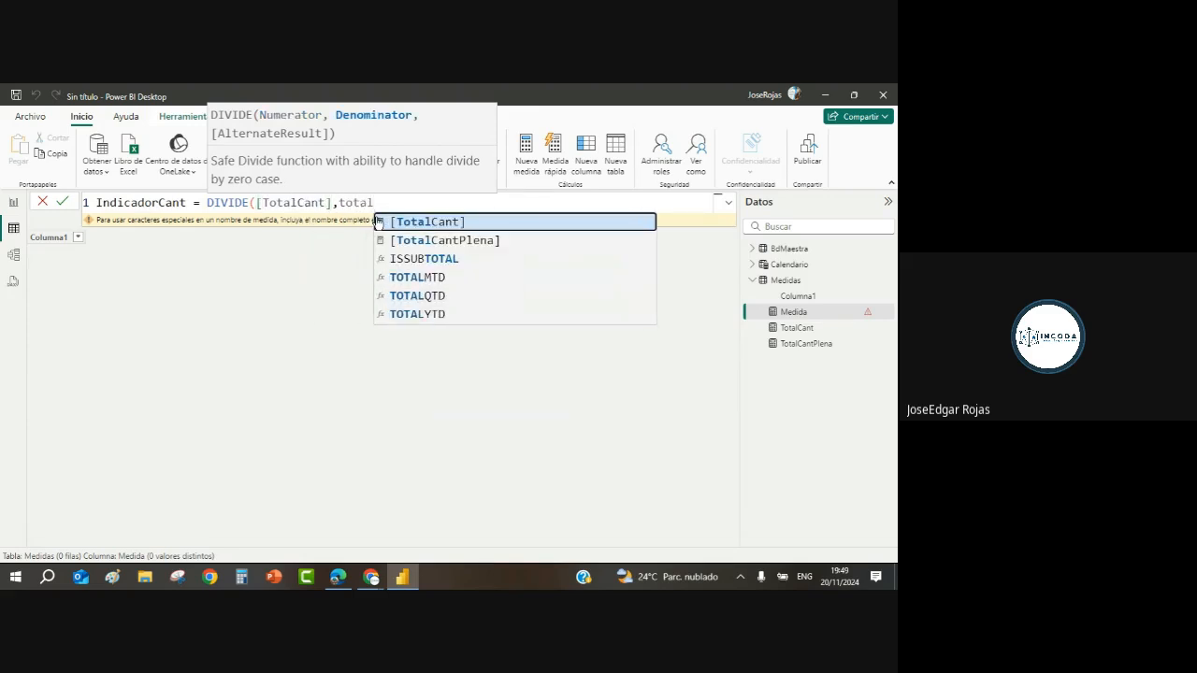
left_click(459, 241)
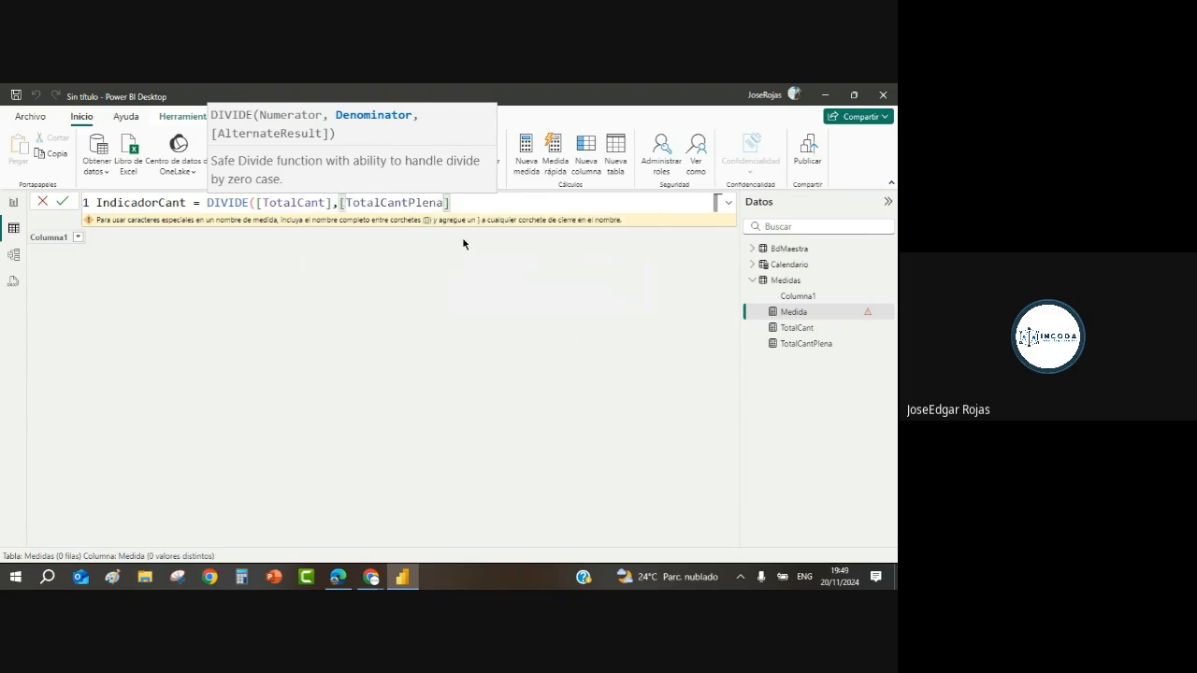
type(",bla")
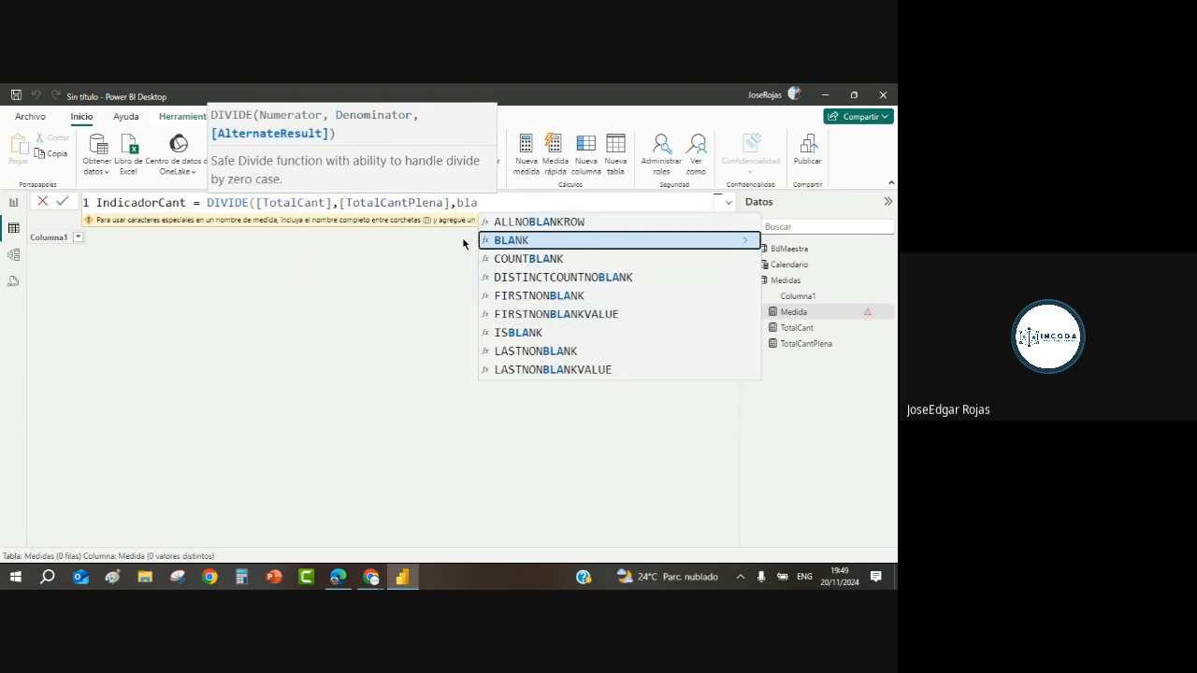
left_click(523, 241)
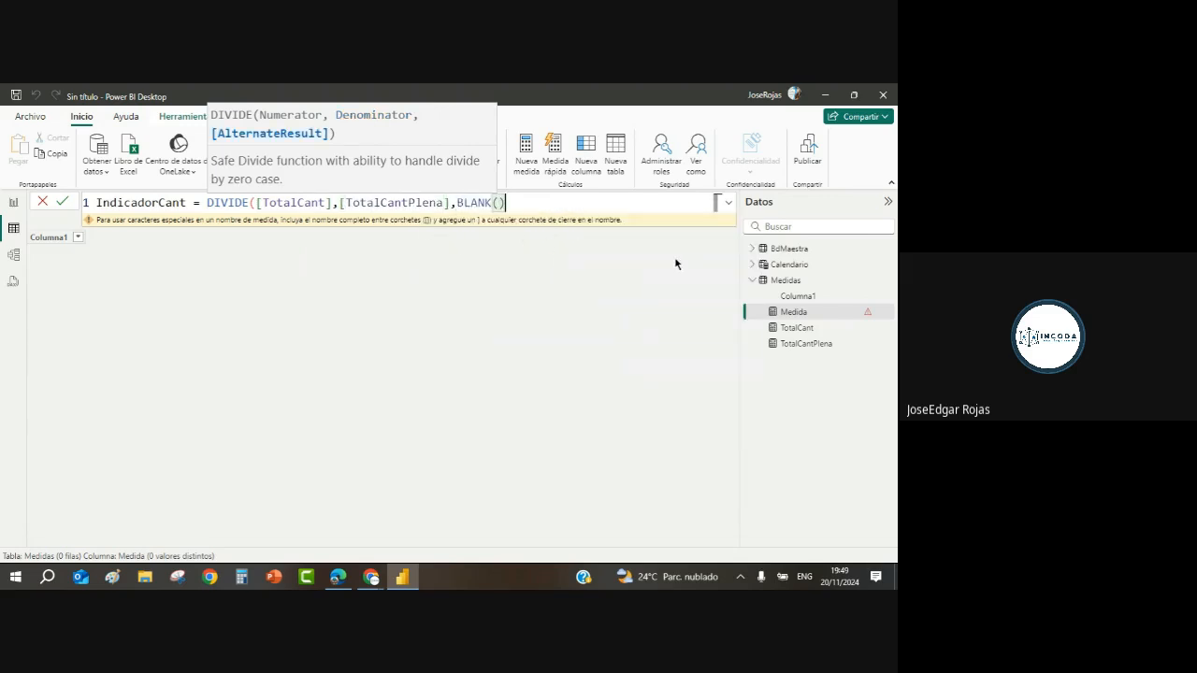
type(")")
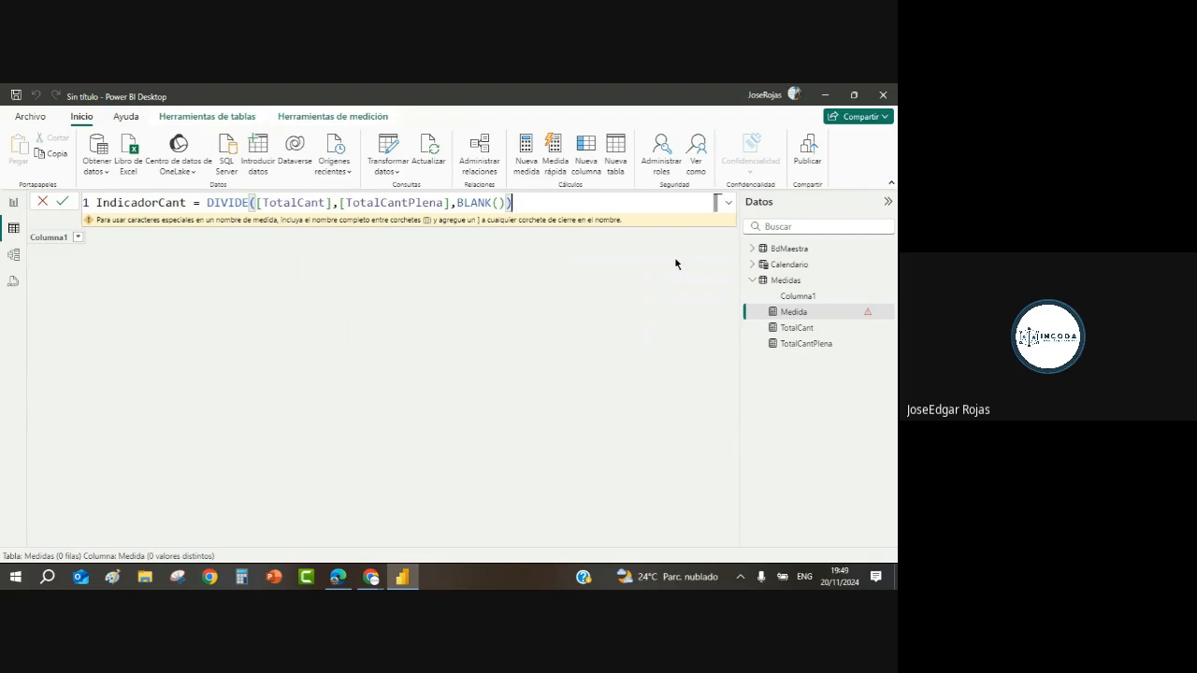
Step: Commit IndicadorCant, delete the placeholder Columna1 field, and return to the report page
key("Return")
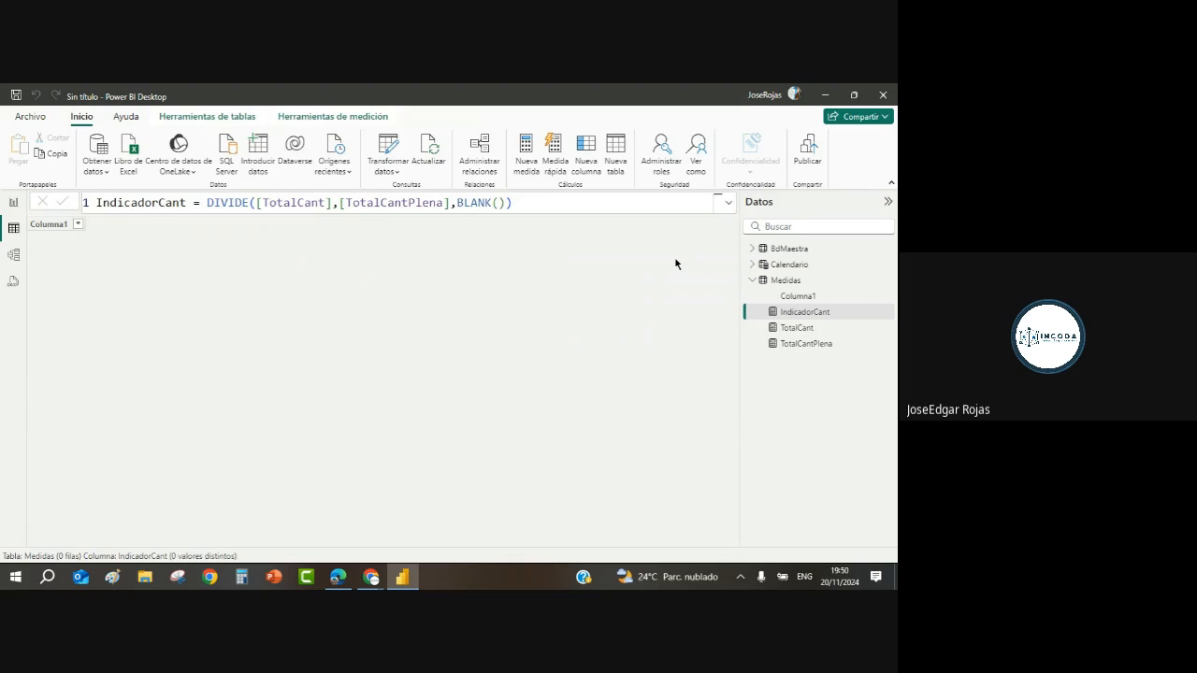
right_click(801, 297)
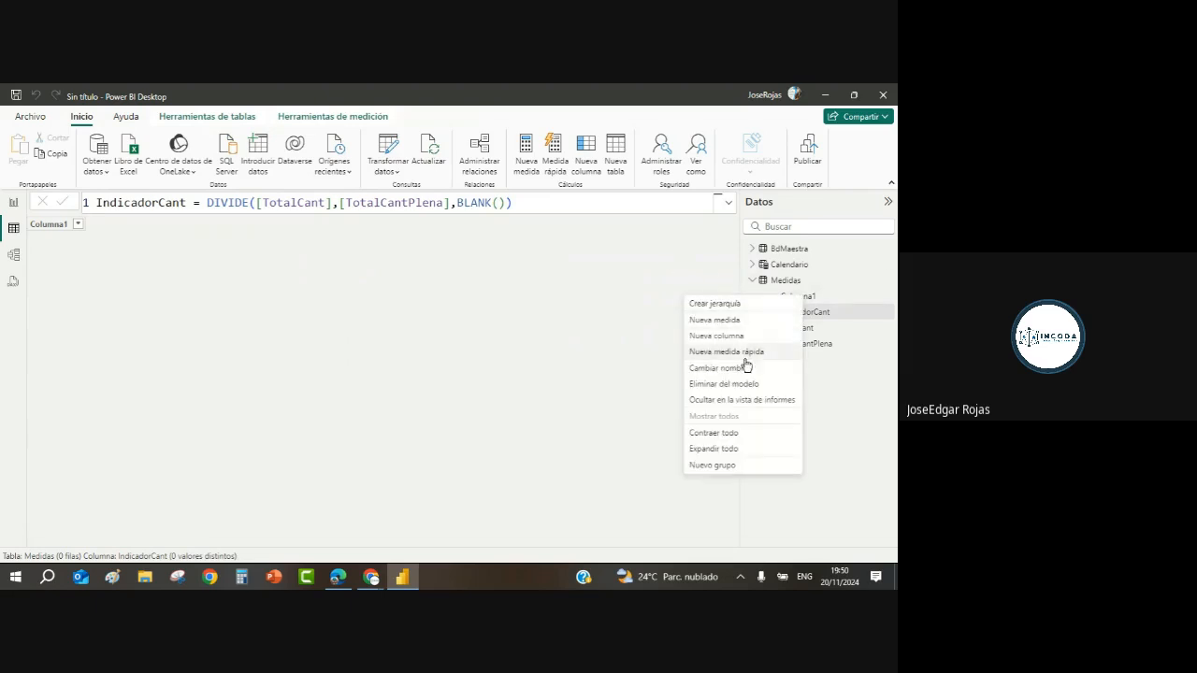
left_click(738, 384)
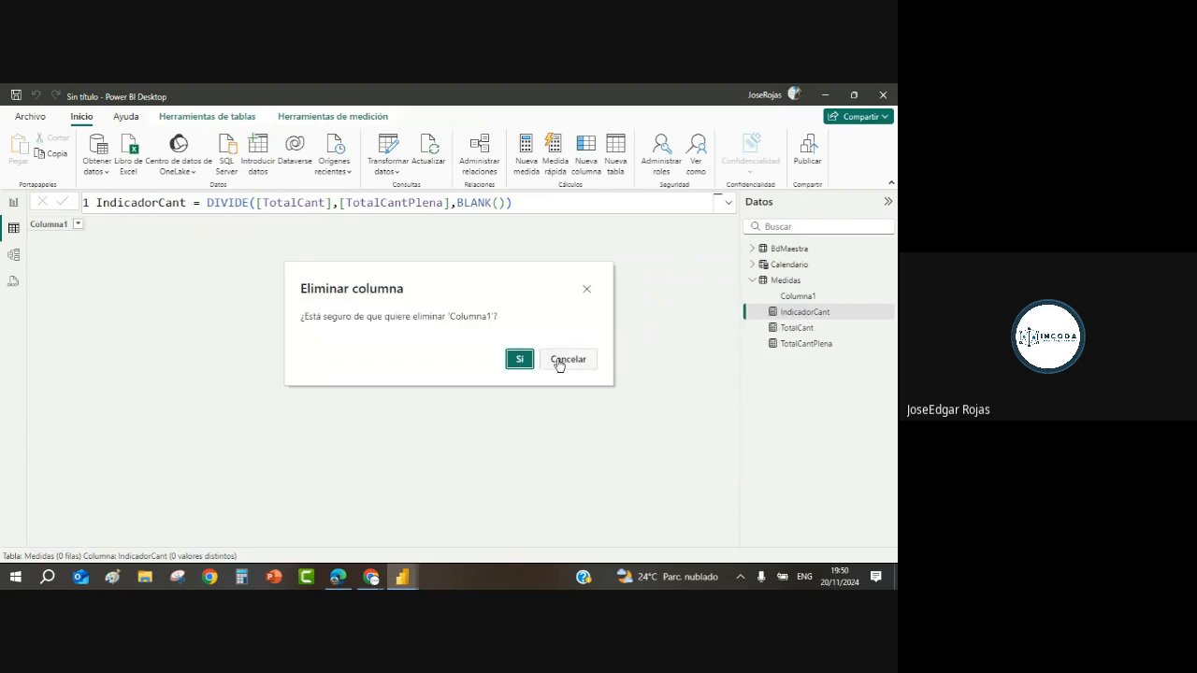
left_click(519, 361)
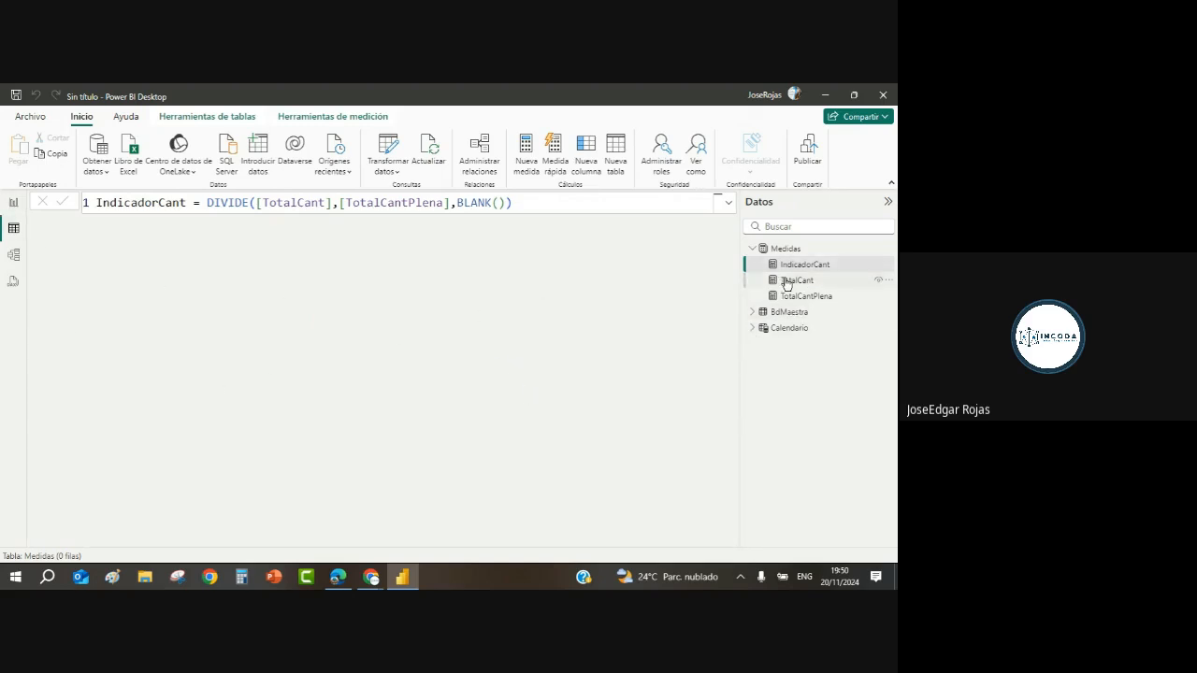
left_click(752, 249)
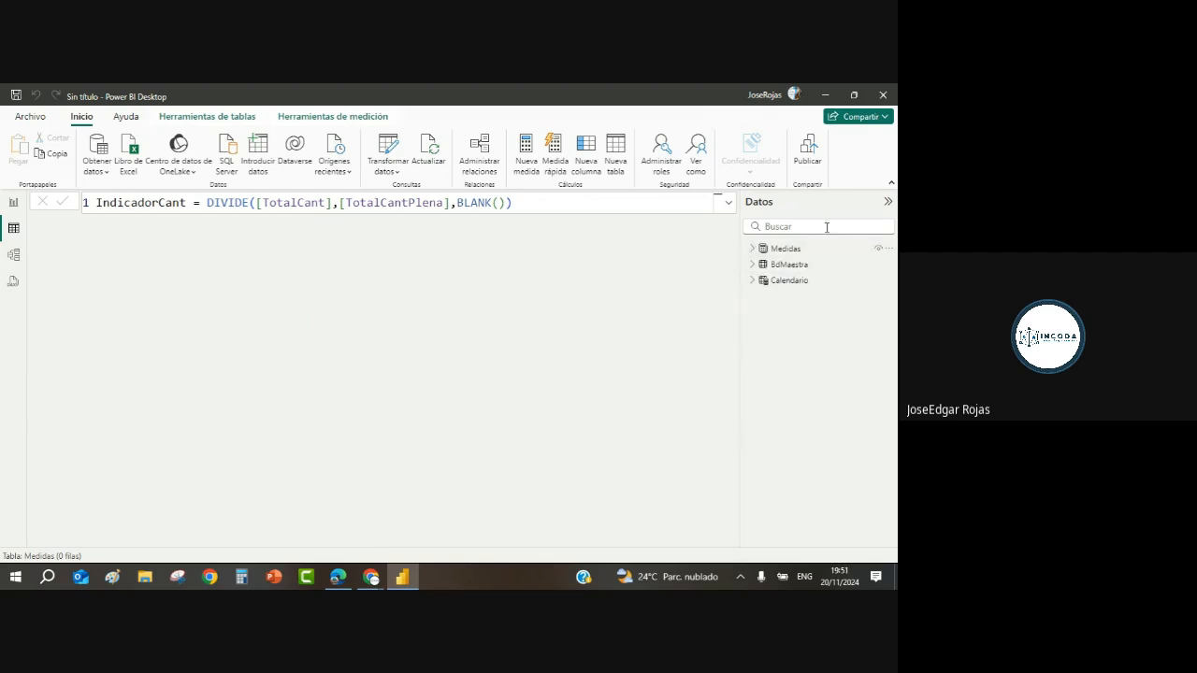
left_click(15, 203)
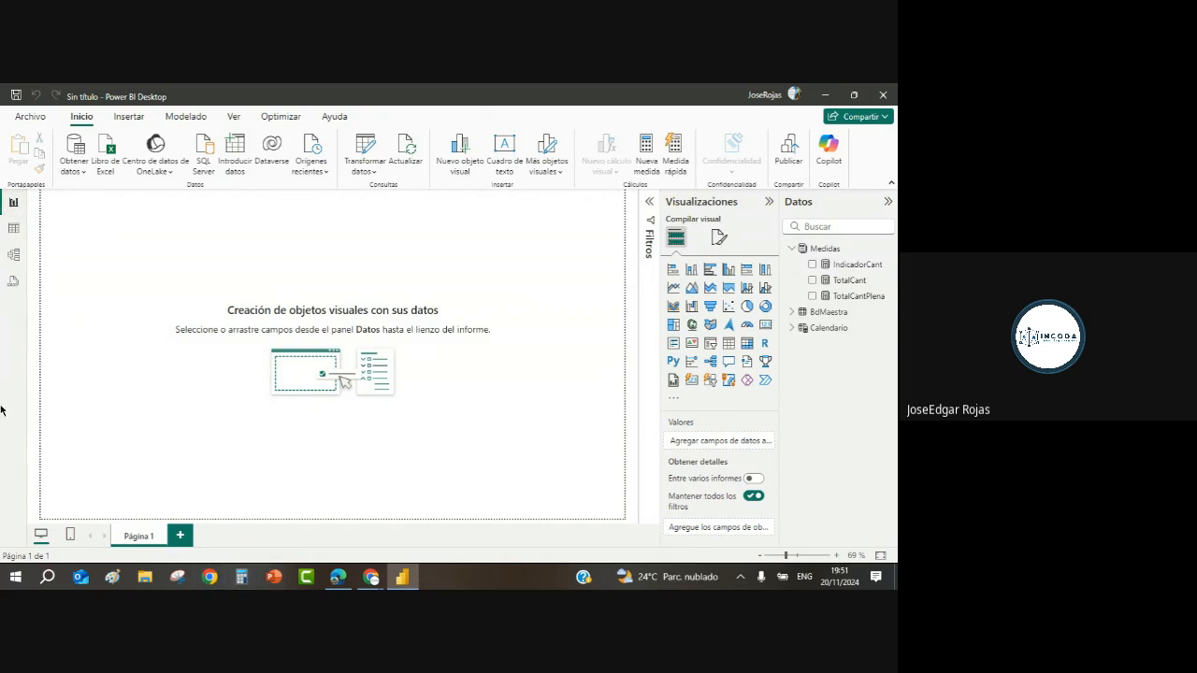
Step: Minimize Power BI, then in WhatsApp Web search g29 and open the G29 Power BI group chat
left_click(854, 94)
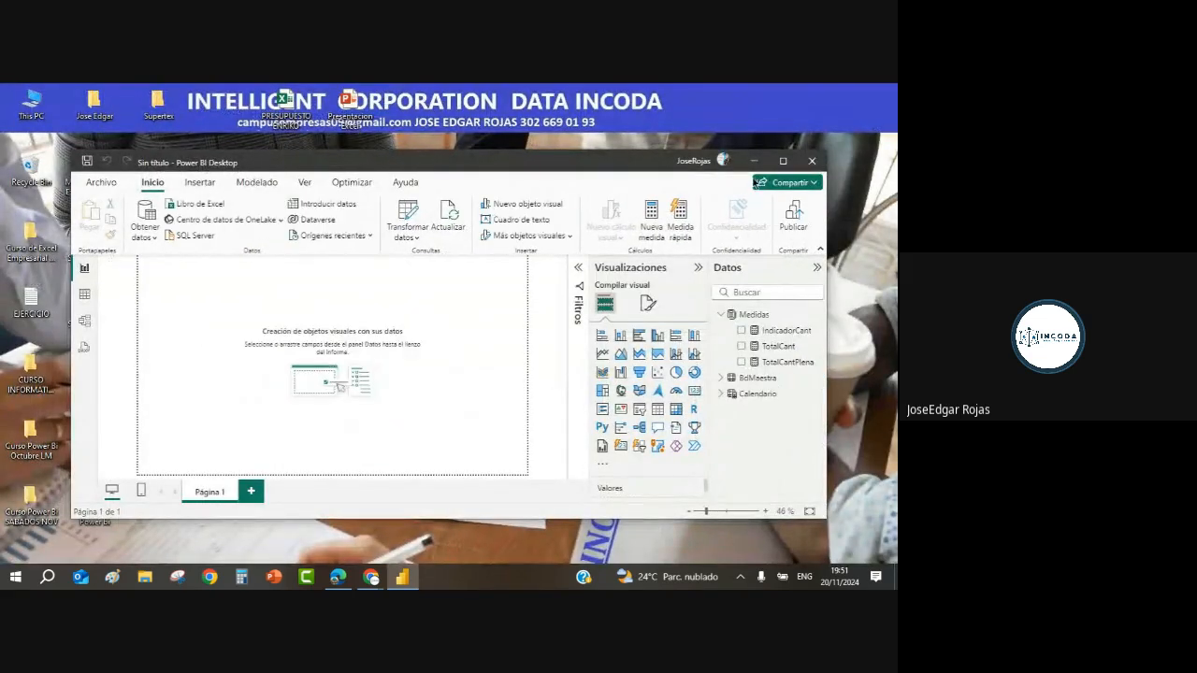
left_click(756, 160)
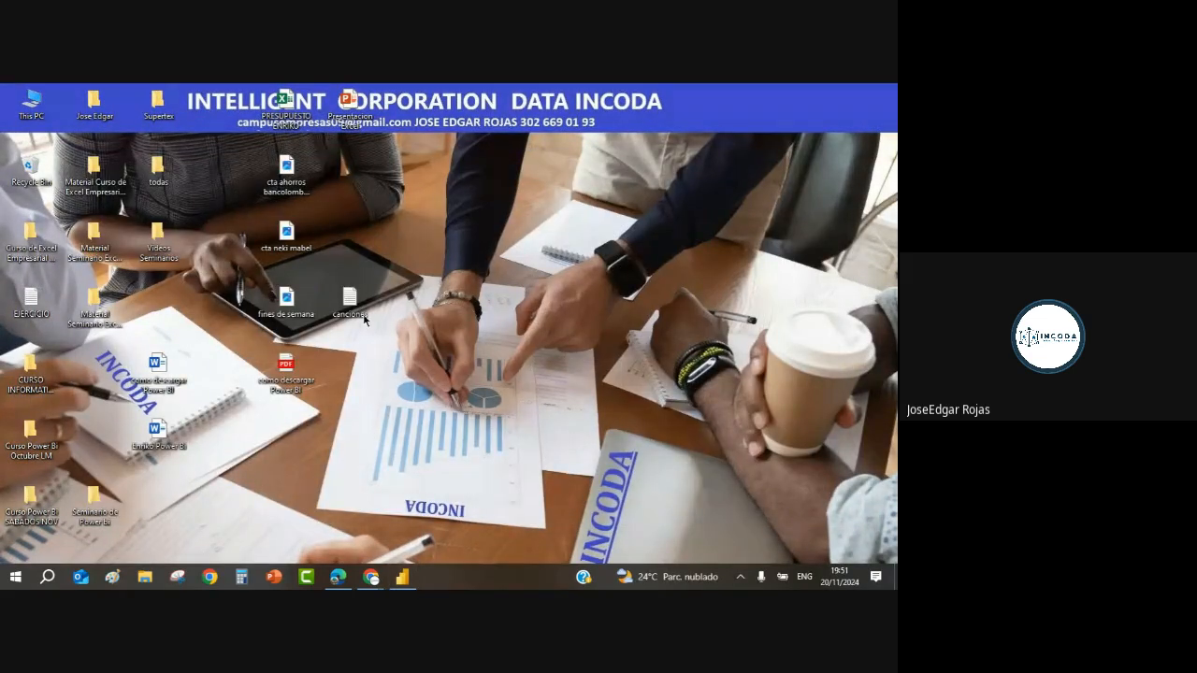
left_click(338, 578)
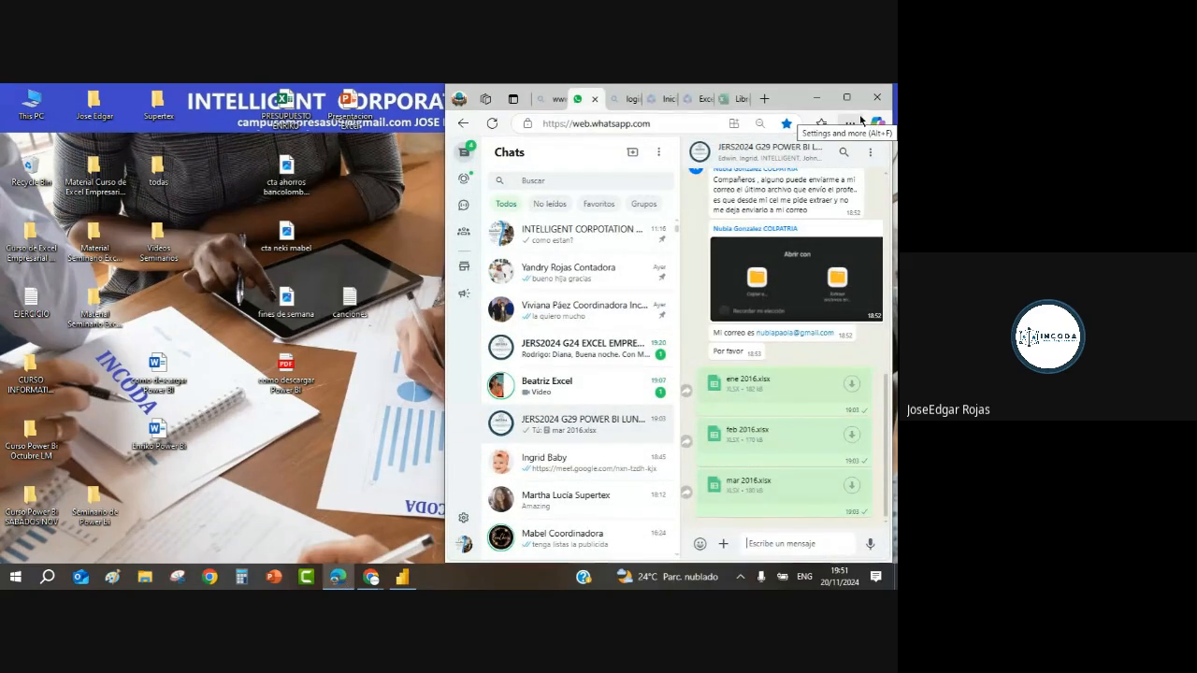
left_click(534, 180)
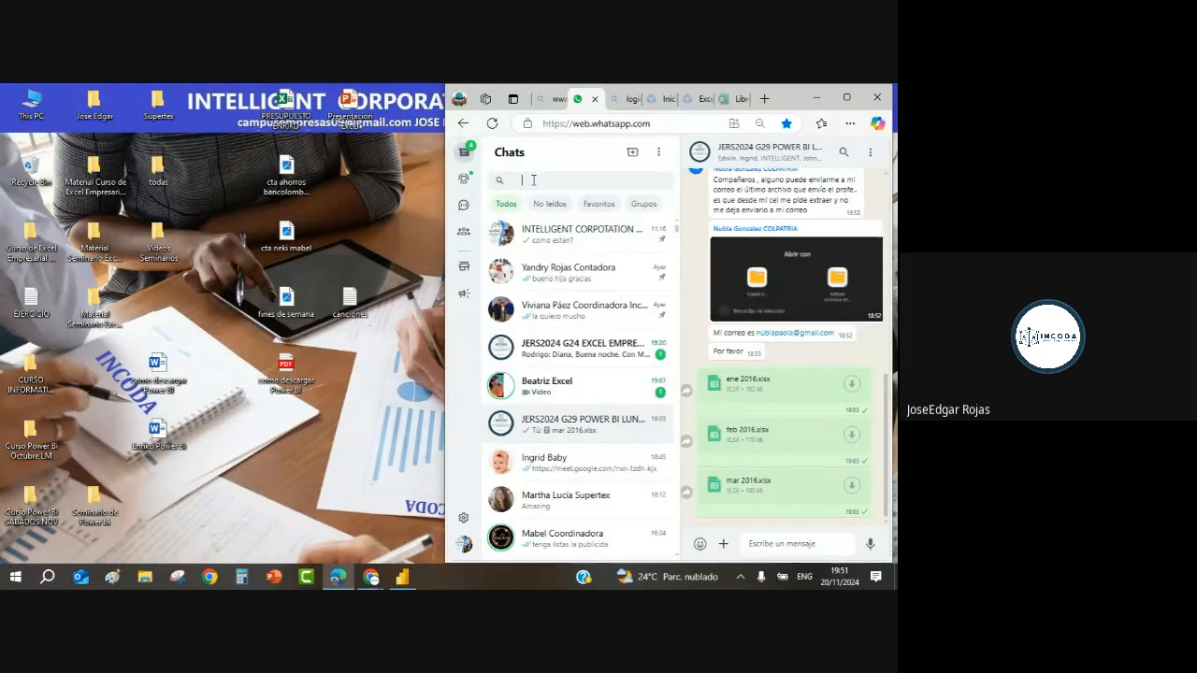
type("g2")
type("9")
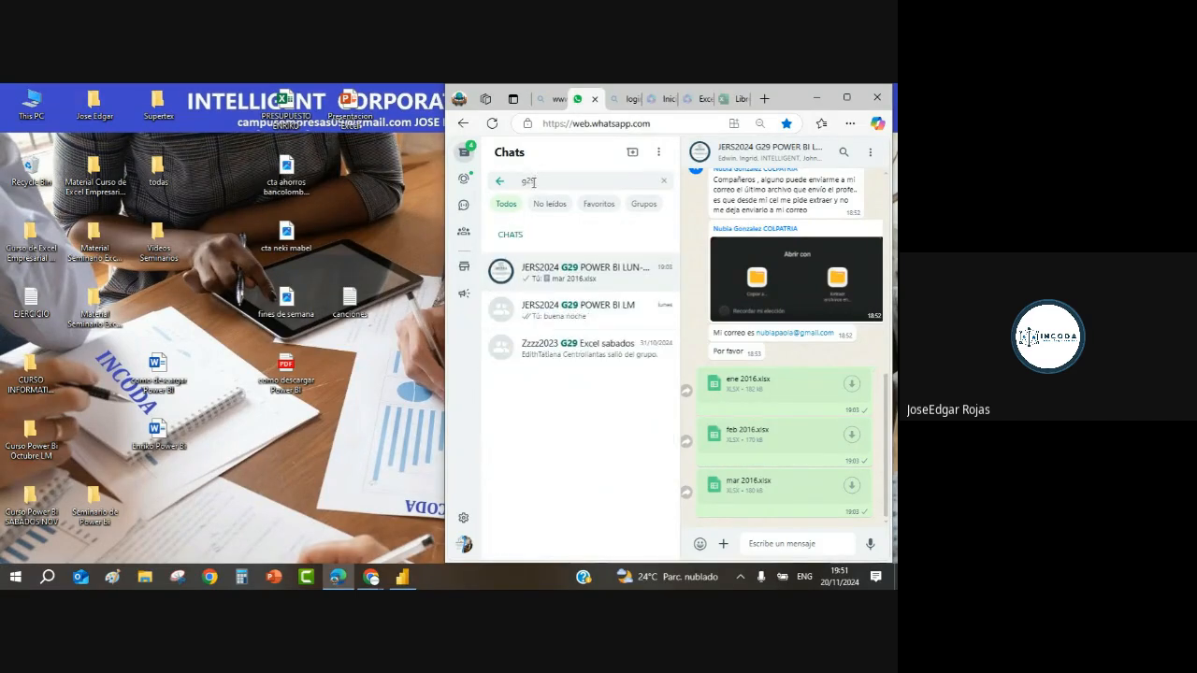
left_click(611, 275)
Step: Open File Explorer and navigate to the Pictures folder
left_click(147, 578)
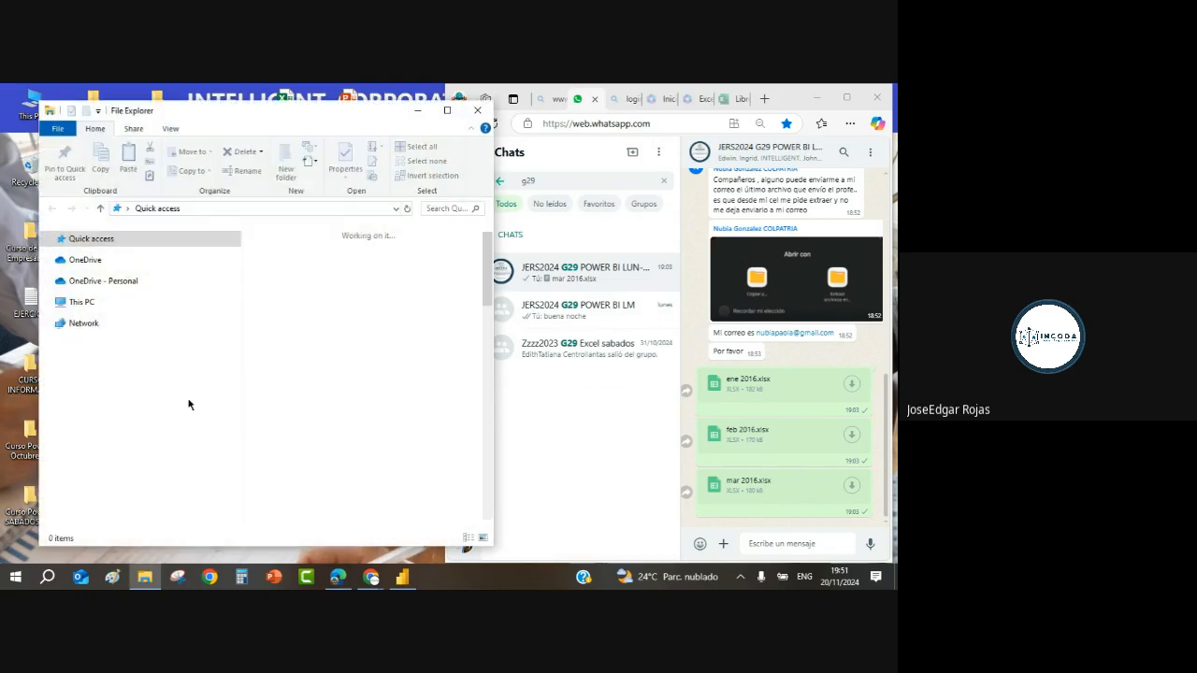
left_click(89, 337)
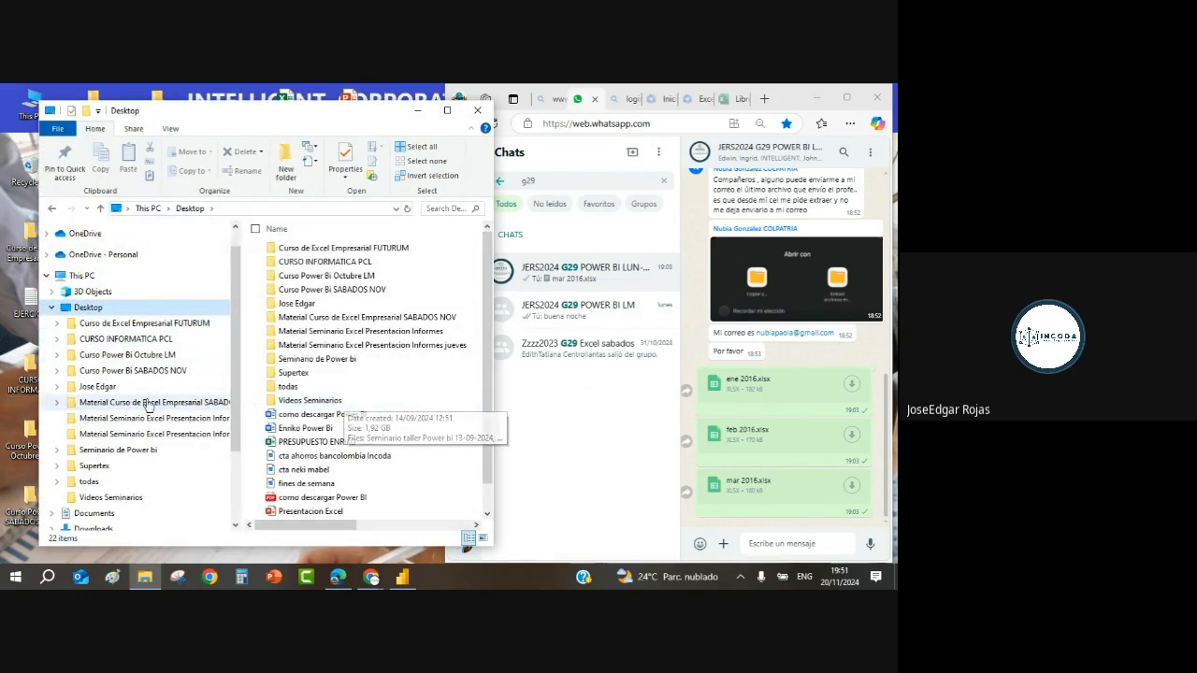
left_click(49, 309)
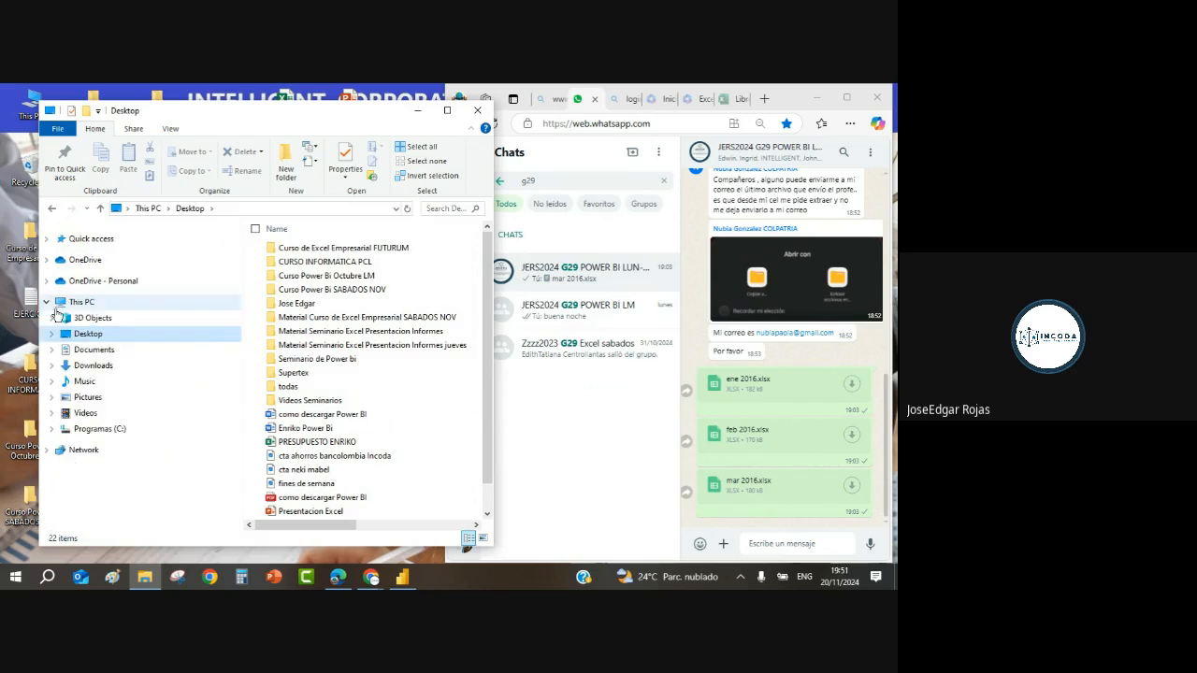
left_click(85, 349)
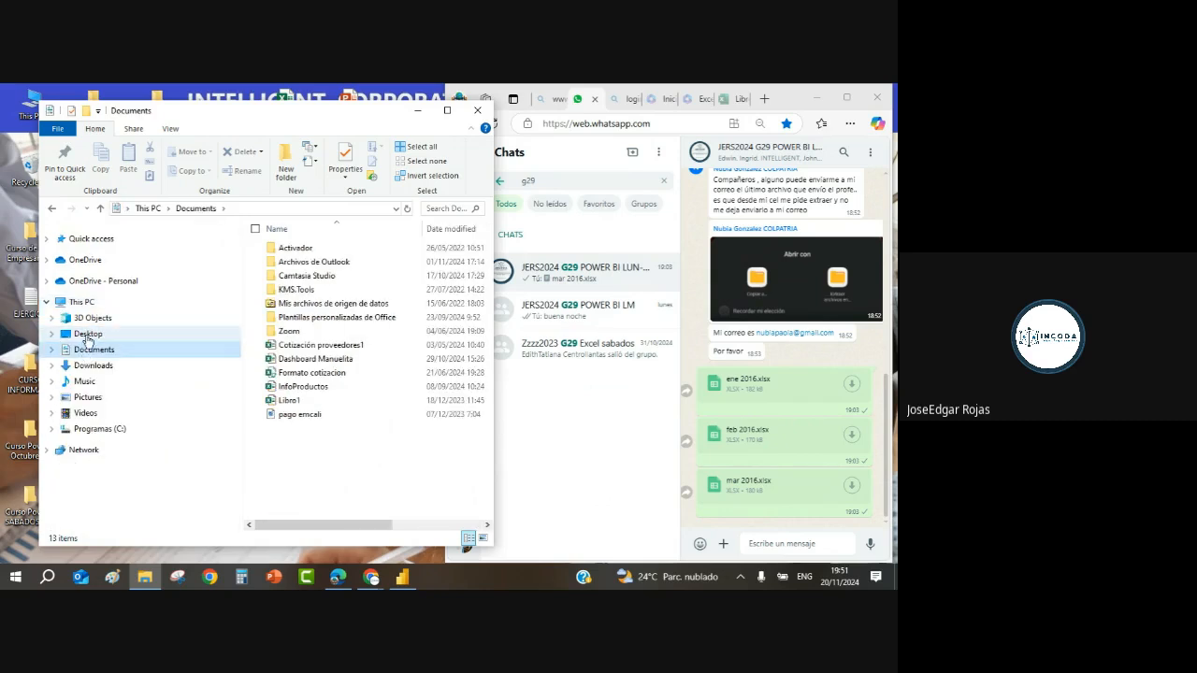
left_click(87, 397)
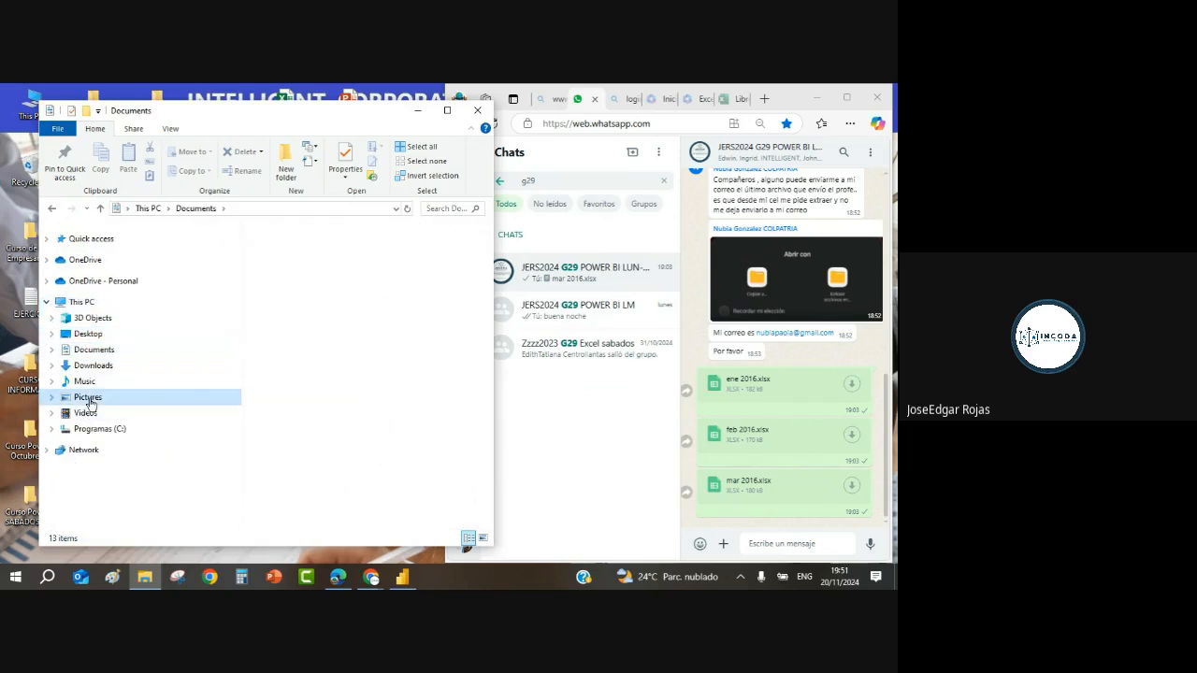
Step: Drag Fondo Escritorio into the G29 chat, send it, and maximize Edge
left_click_drag(488, 245, 484, 363)
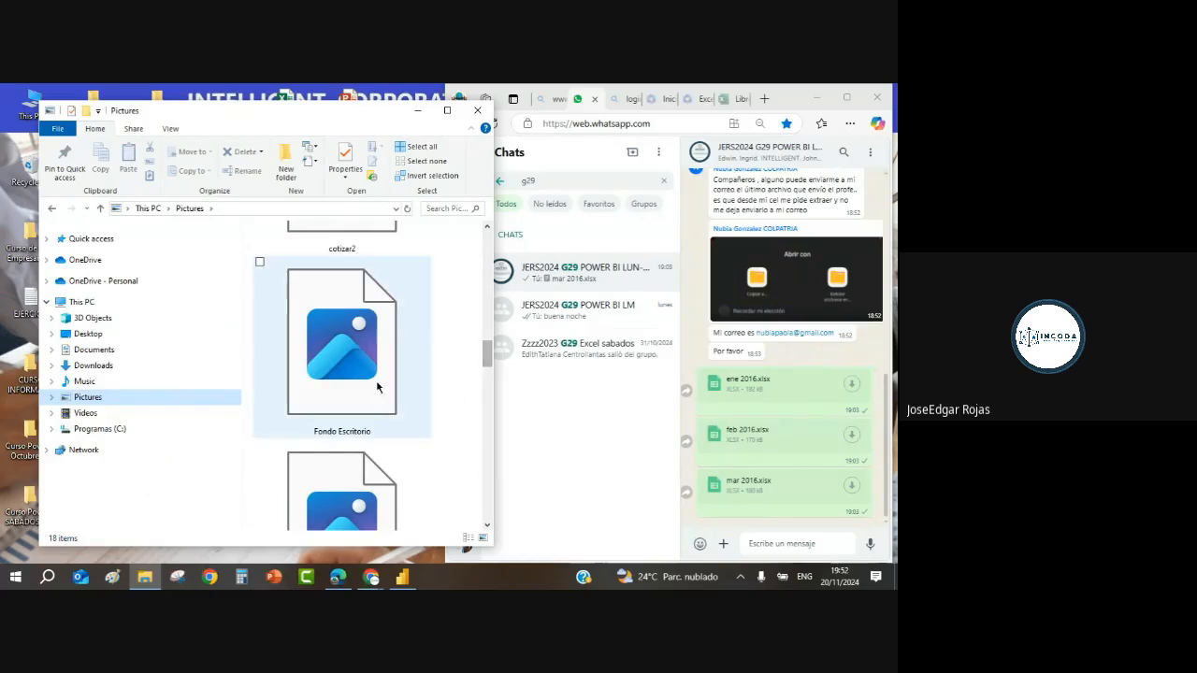
left_click_drag(353, 344, 789, 486)
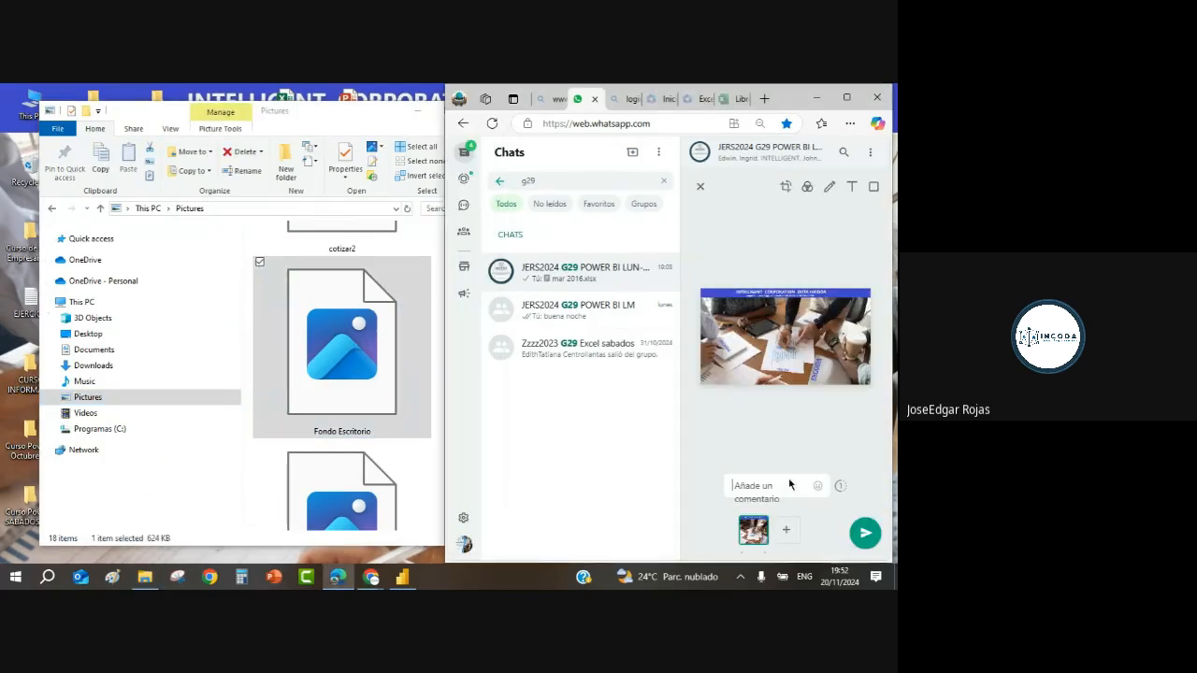
left_click(865, 535)
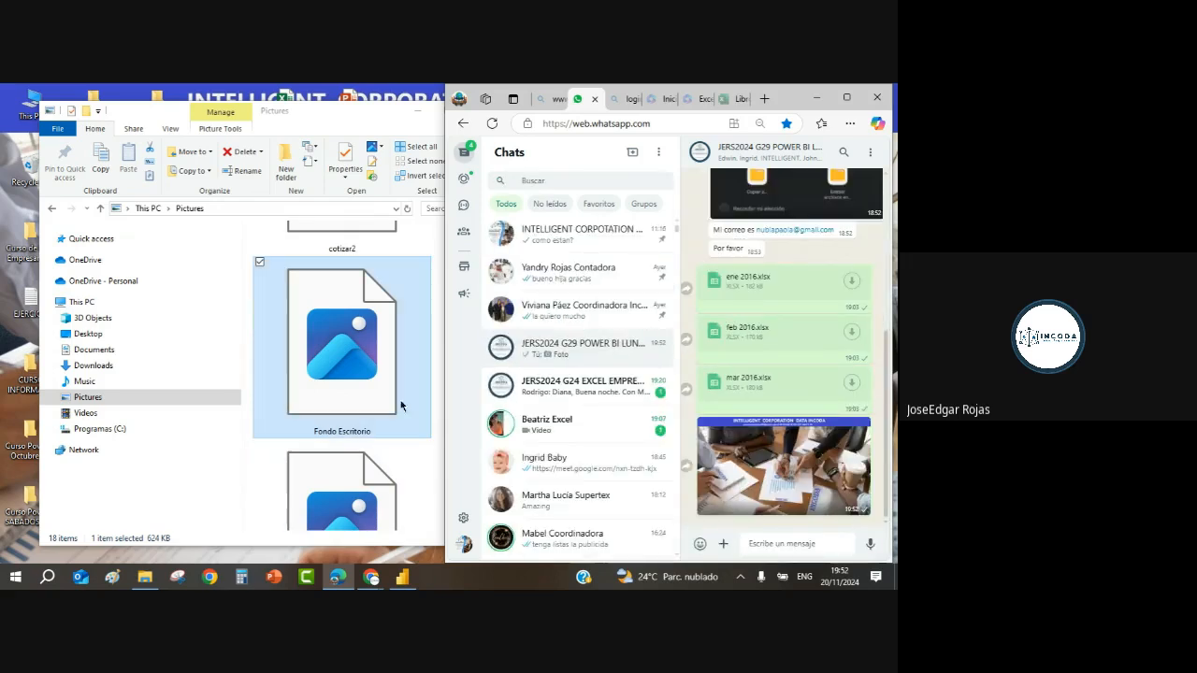
left_click(846, 97)
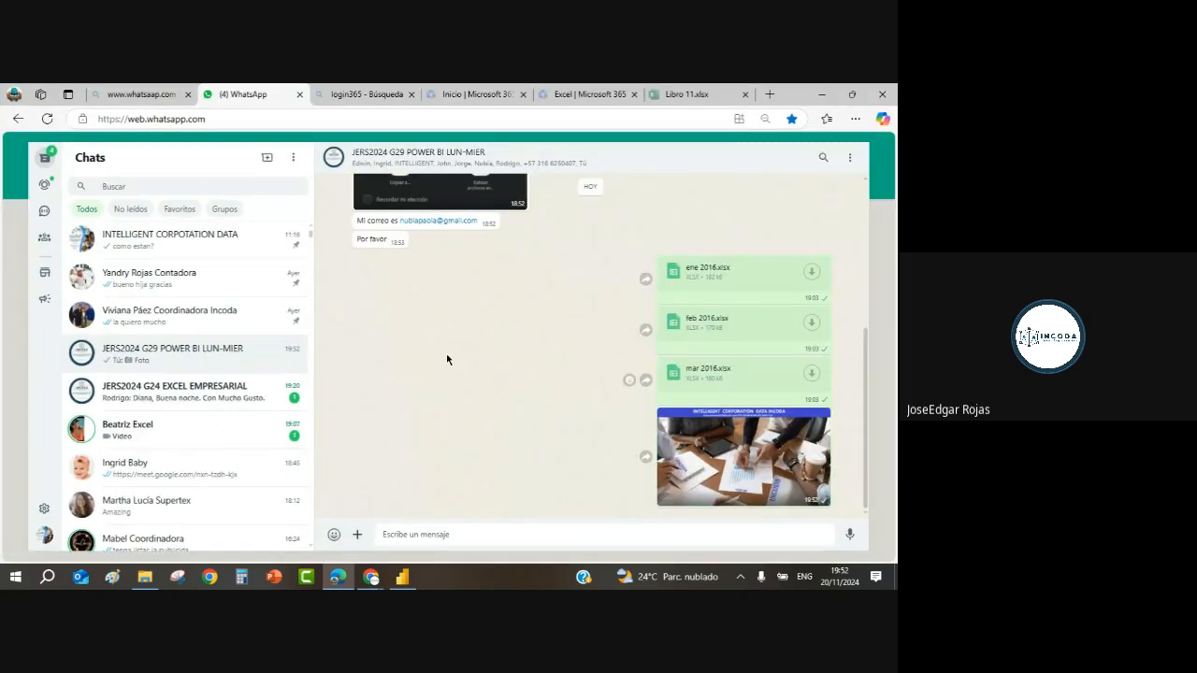
Step: Maximize Power BI and load Fondo Escritorio.jpg as the canvas background image
left_click(403, 577)
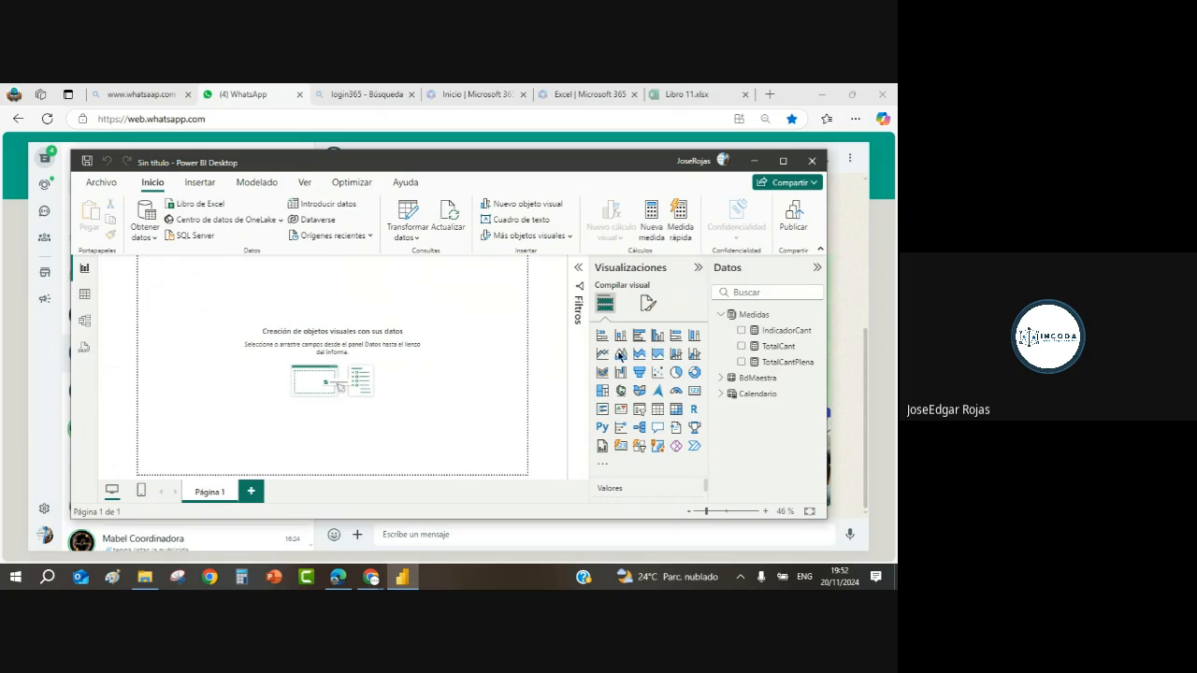
left_click(784, 162)
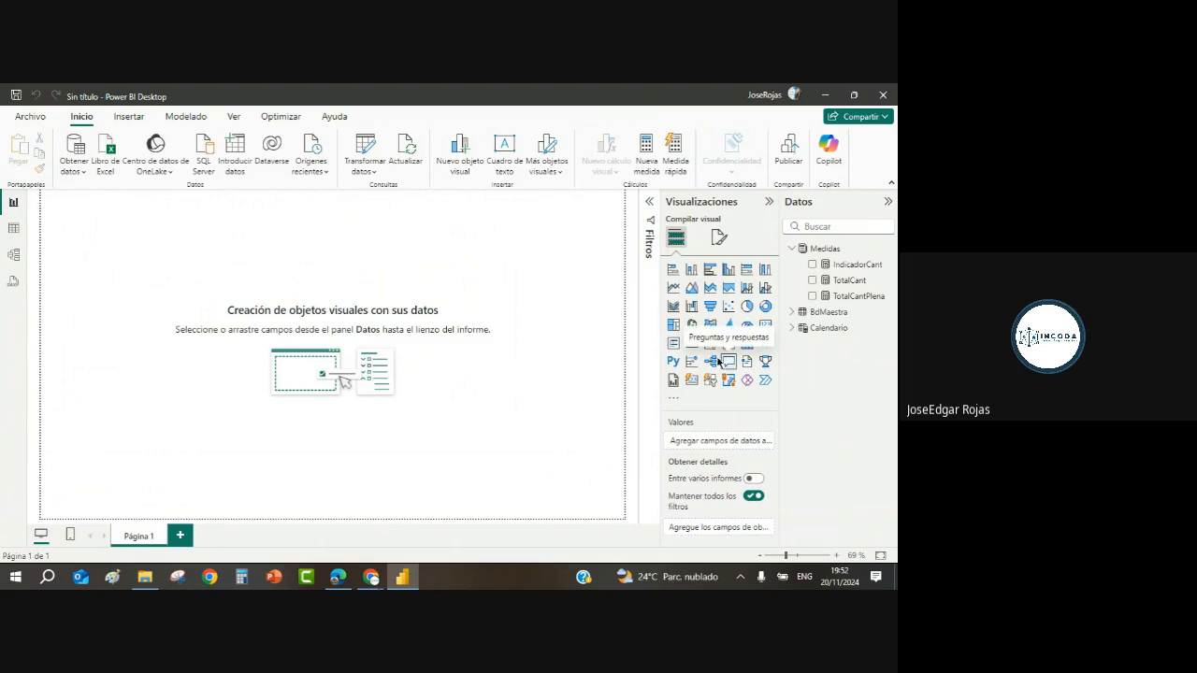
left_click(719, 237)
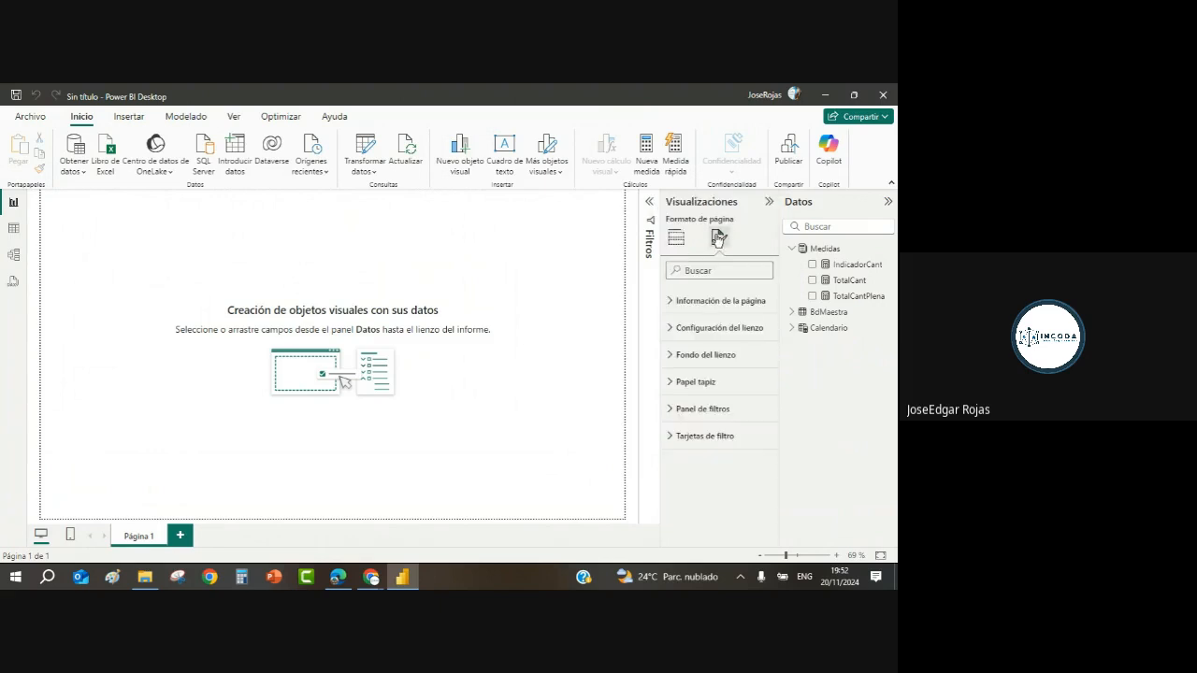
left_click(671, 355)
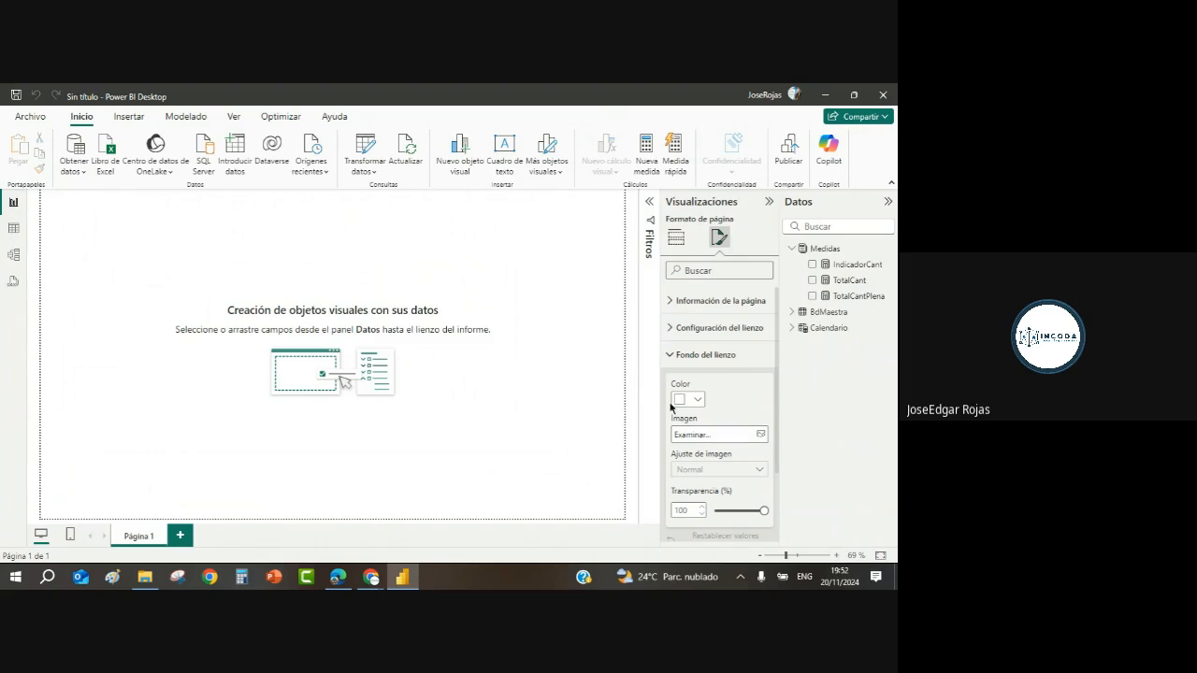
left_click(761, 436)
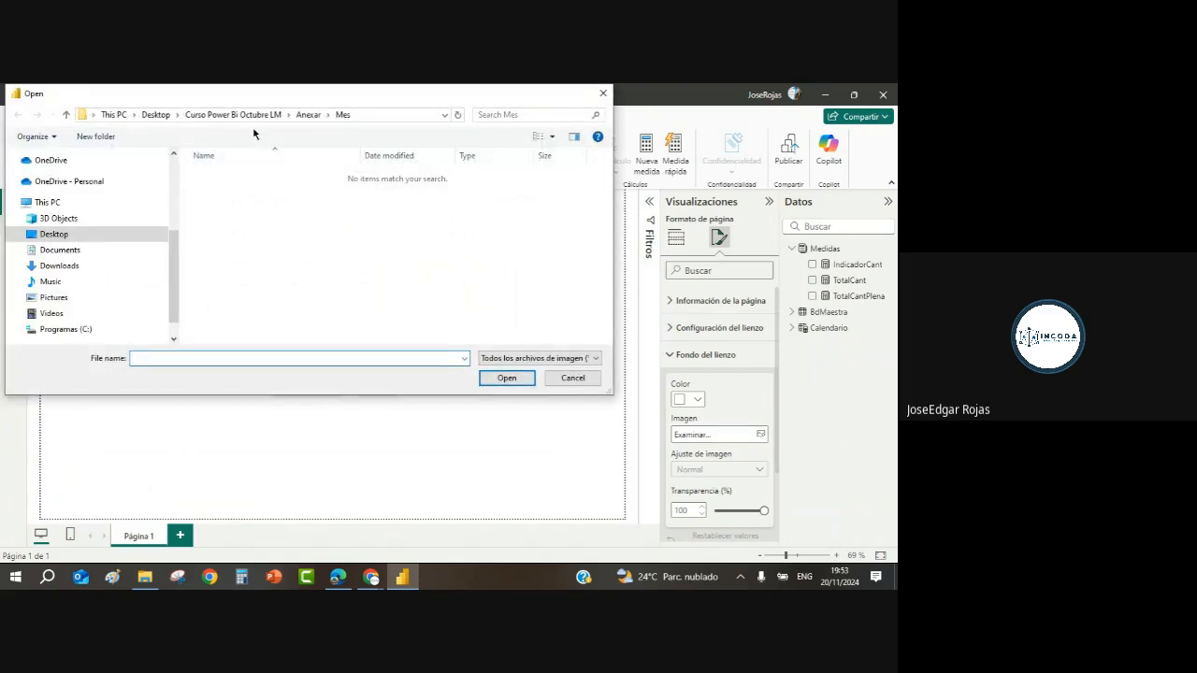
left_click(56, 299)
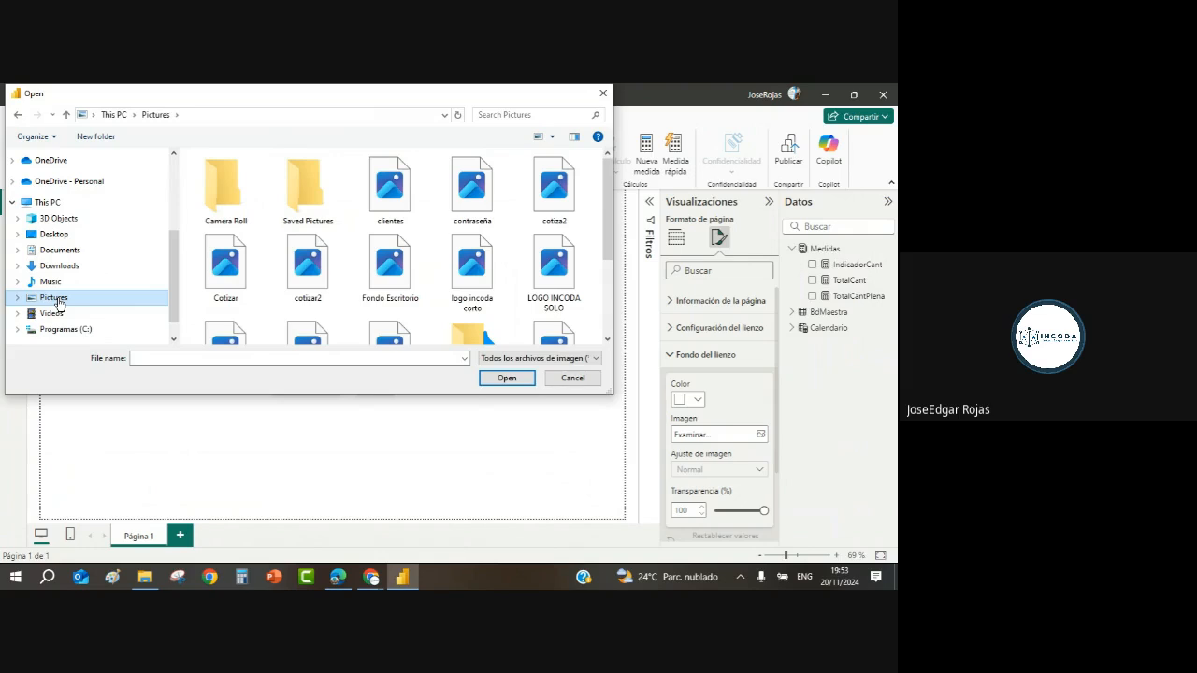
left_click(386, 267)
left_click(505, 379)
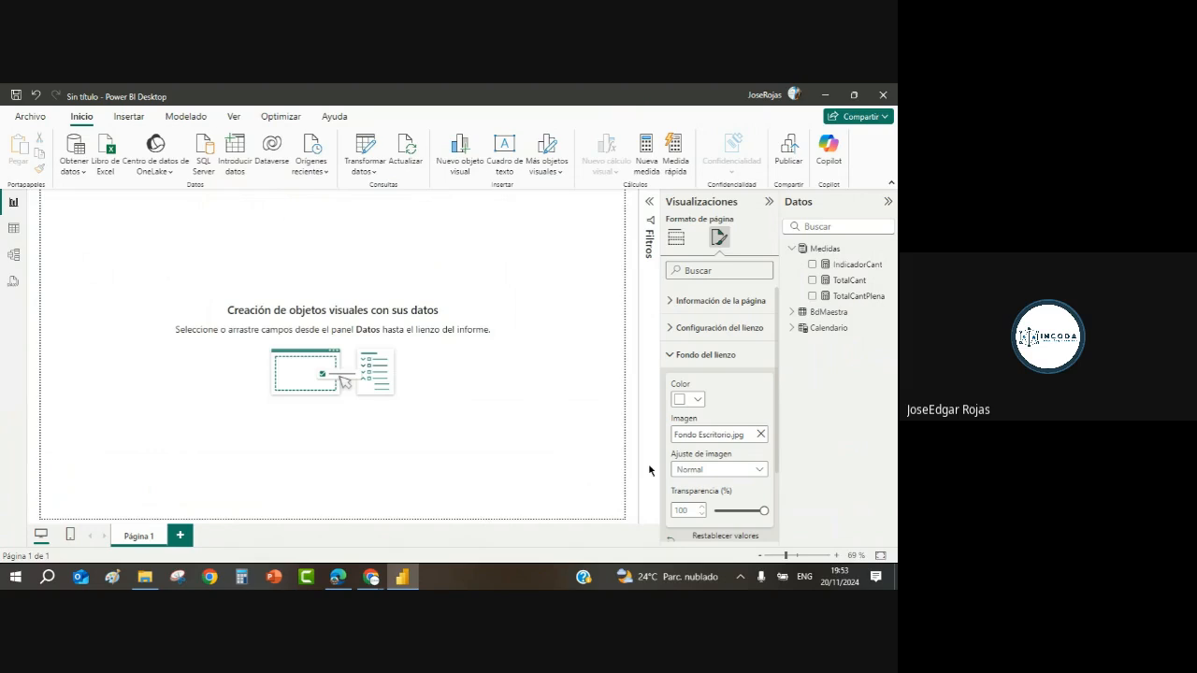
Step: Set the background transparency to 70% and the image fit to Rellenar
left_click_drag(763, 511, 746, 510)
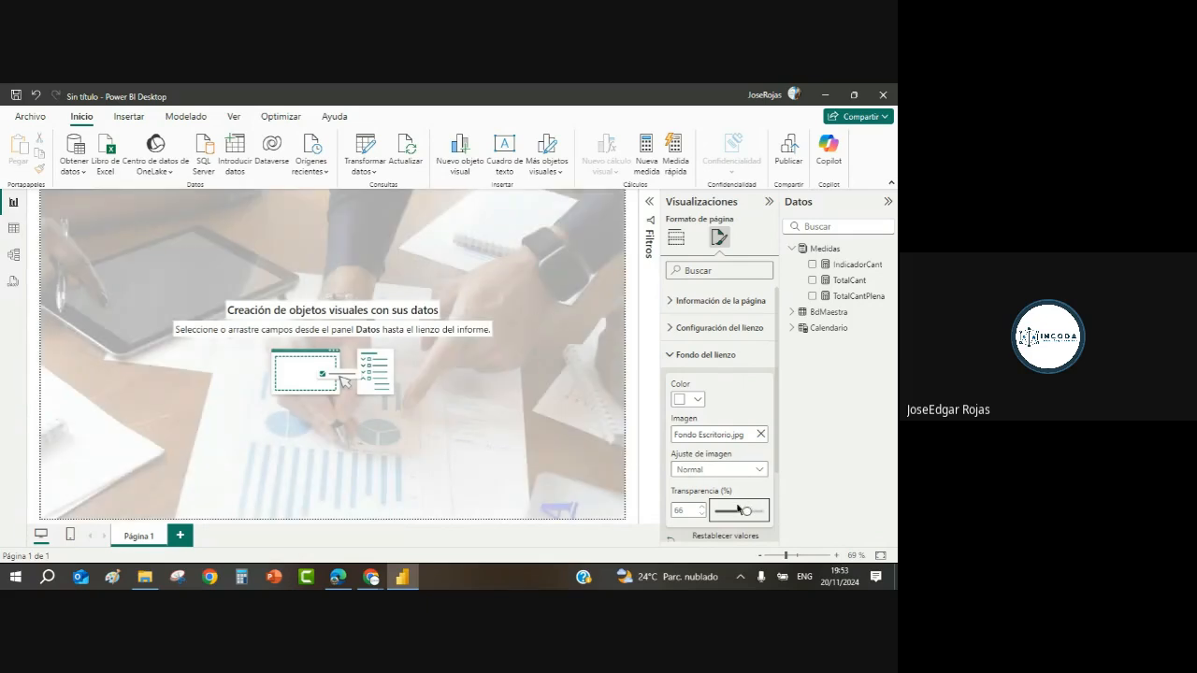
left_click(703, 507)
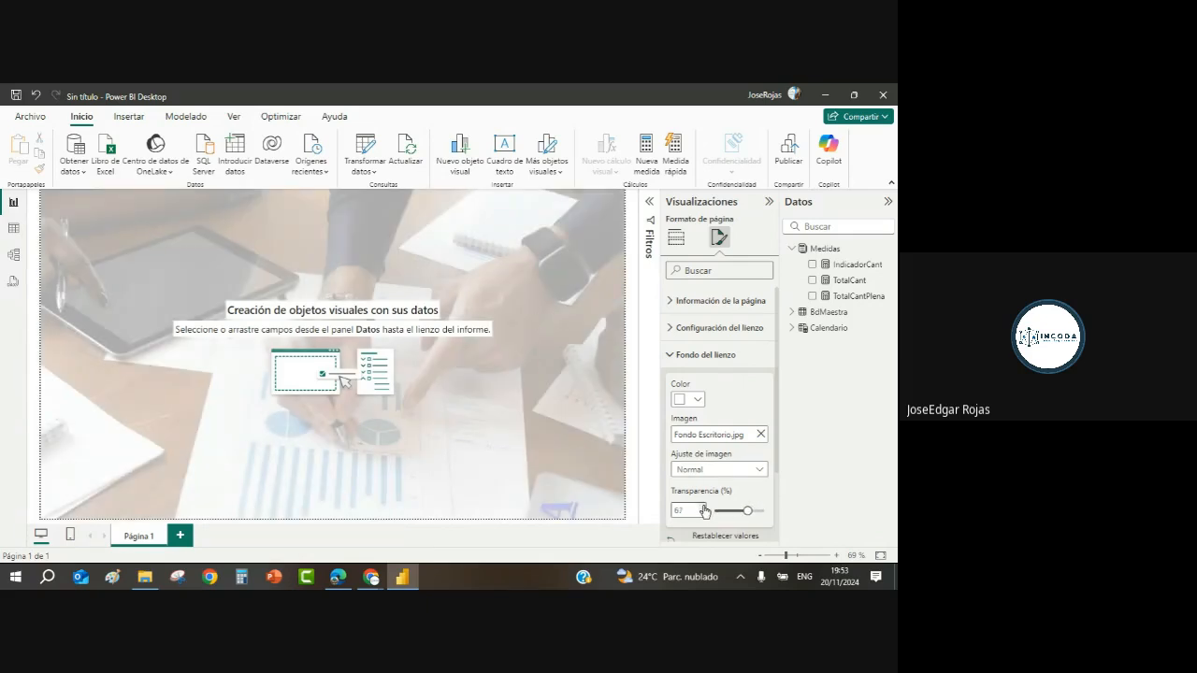
left_click(704, 508)
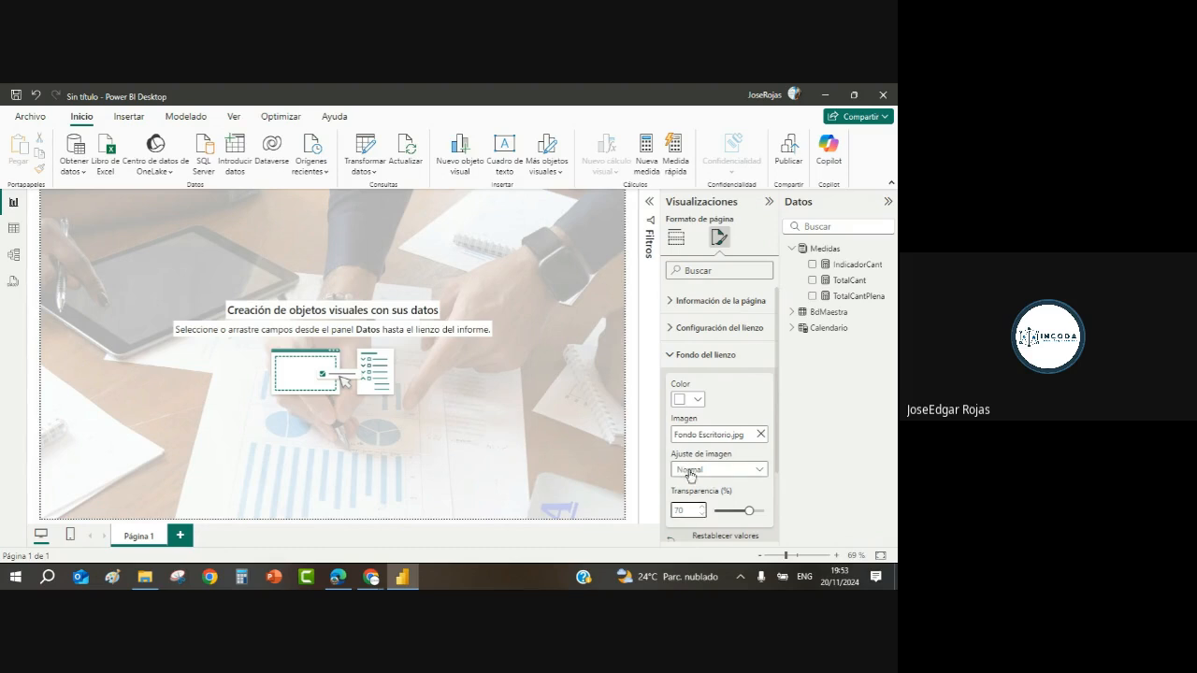
left_click(761, 470)
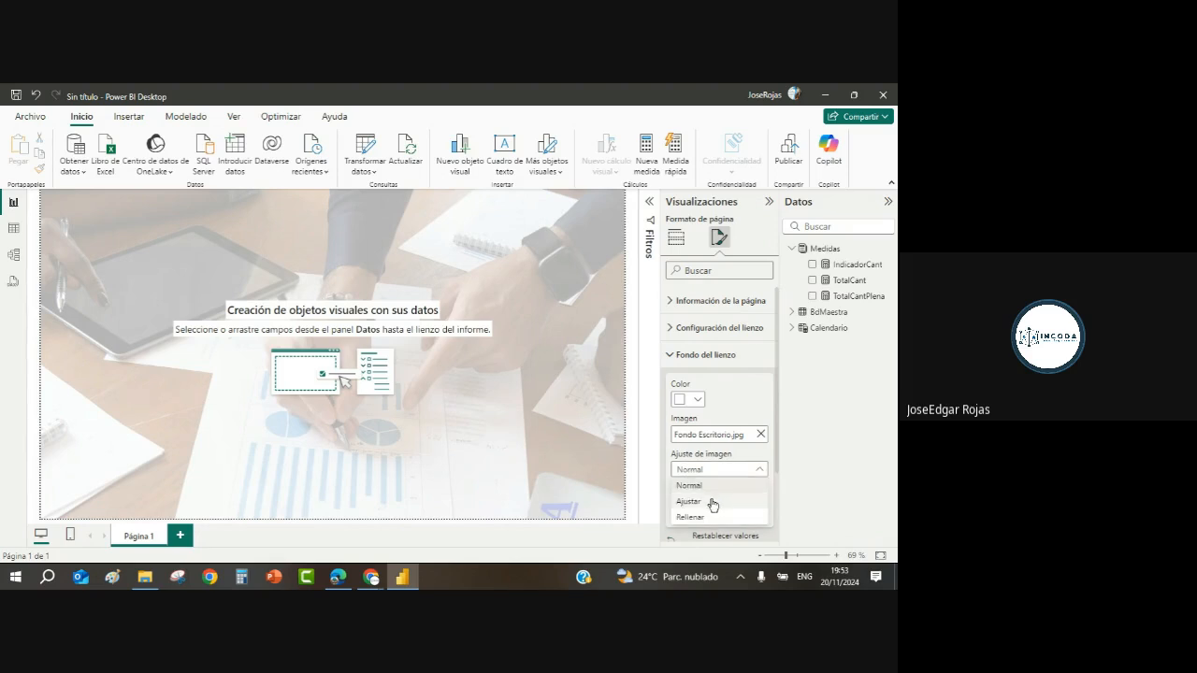
left_click(715, 501)
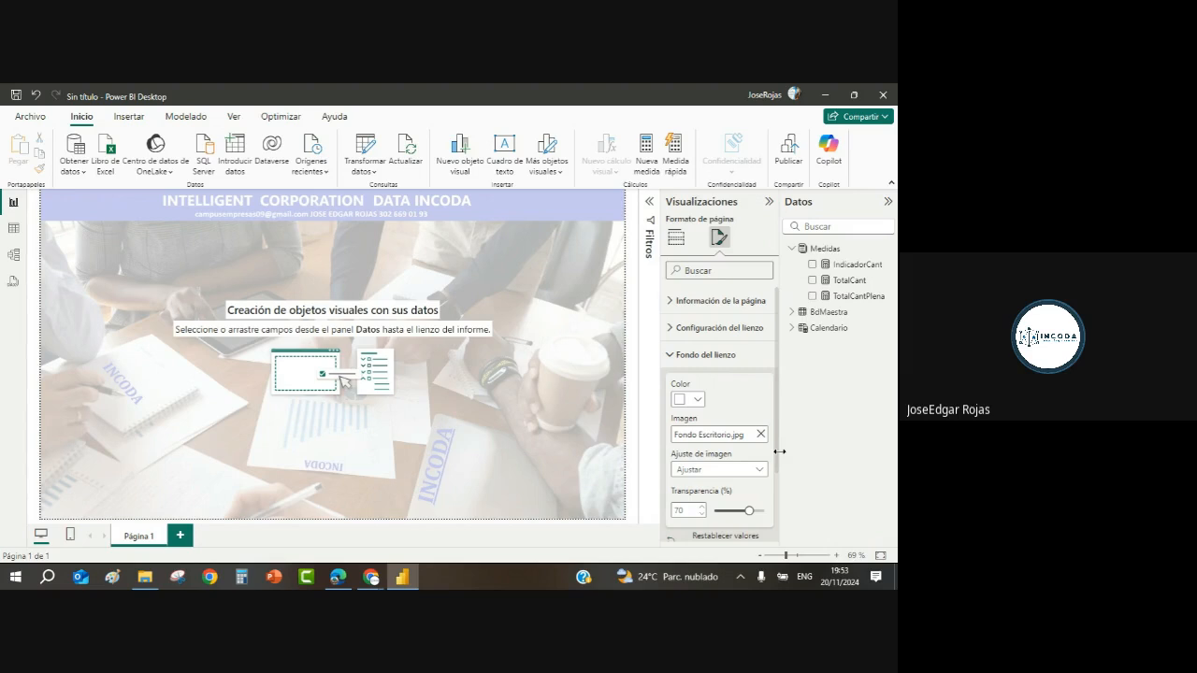
left_click(759, 472)
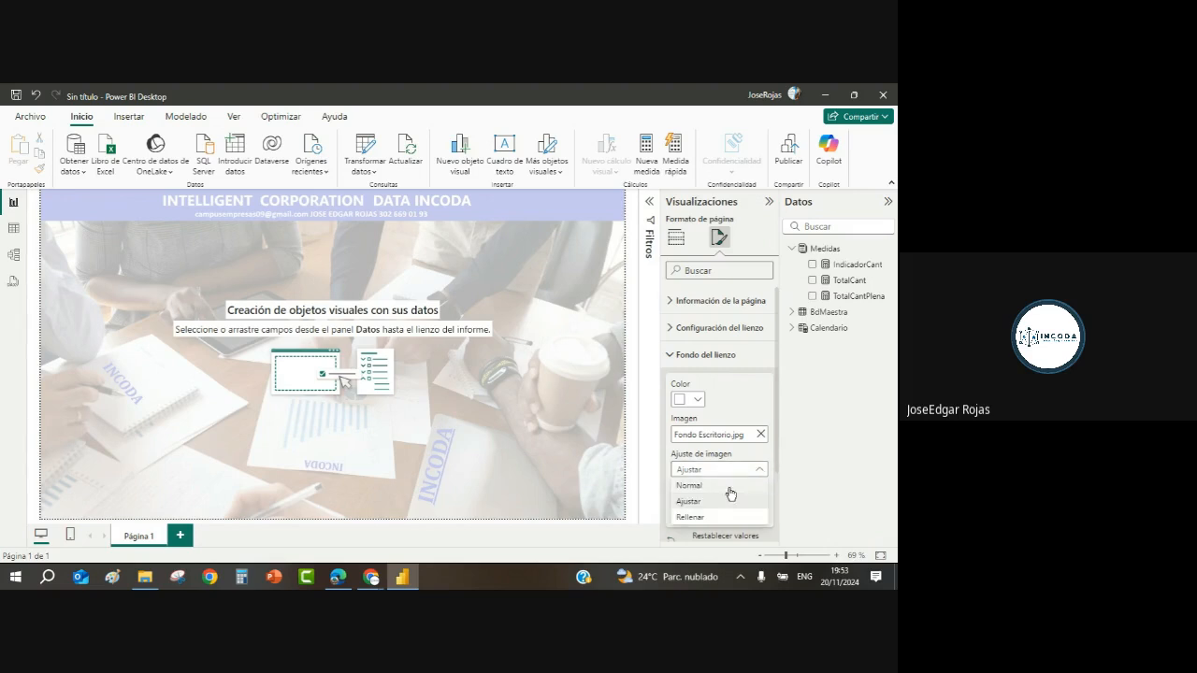
left_click(689, 519)
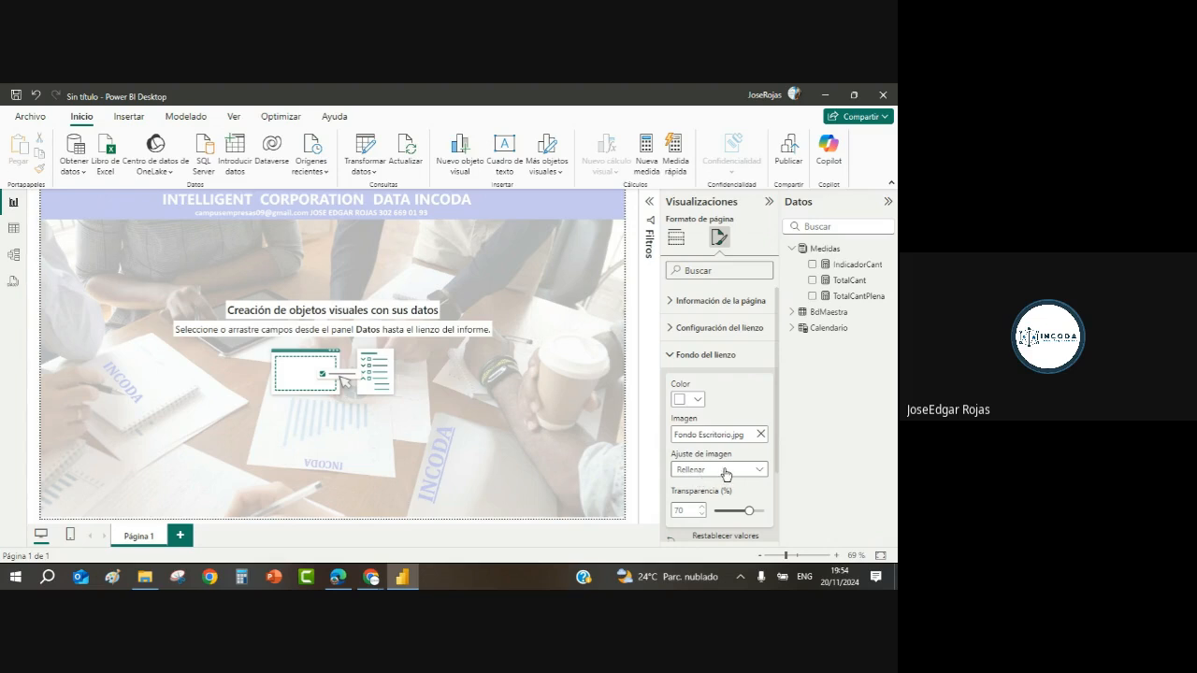
Step: Keep the background image fit on Rellenar and switch the Visualizaciones pane to Compilar visual
left_click(754, 470)
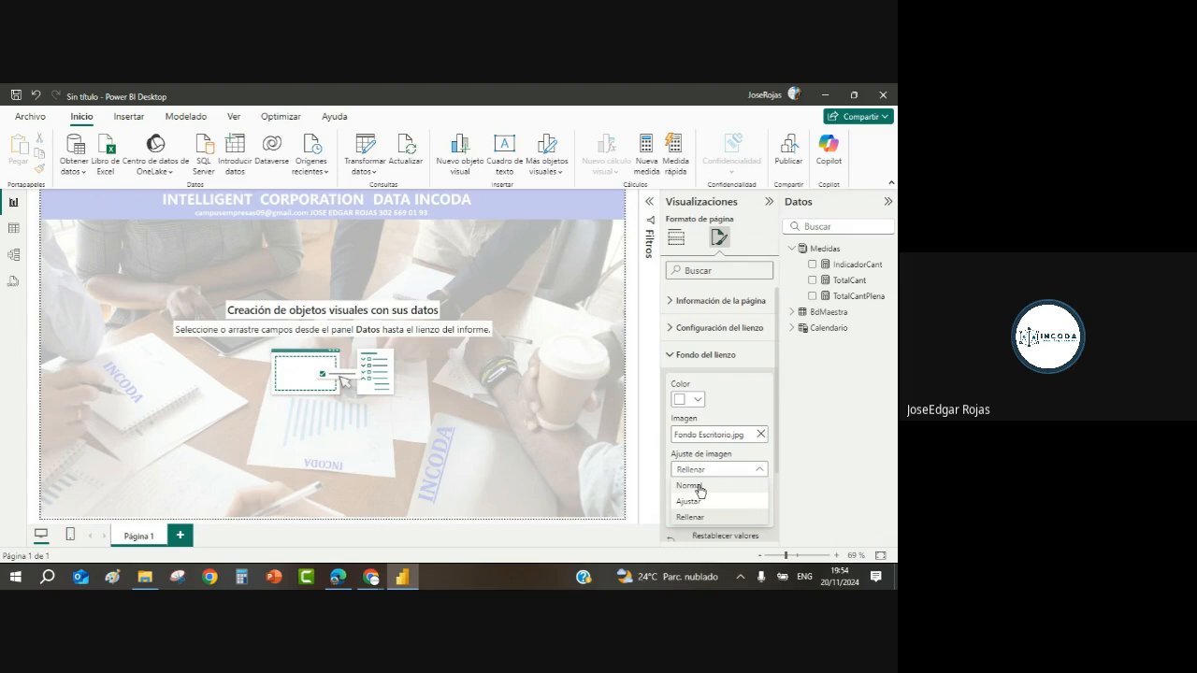
left_click(489, 263)
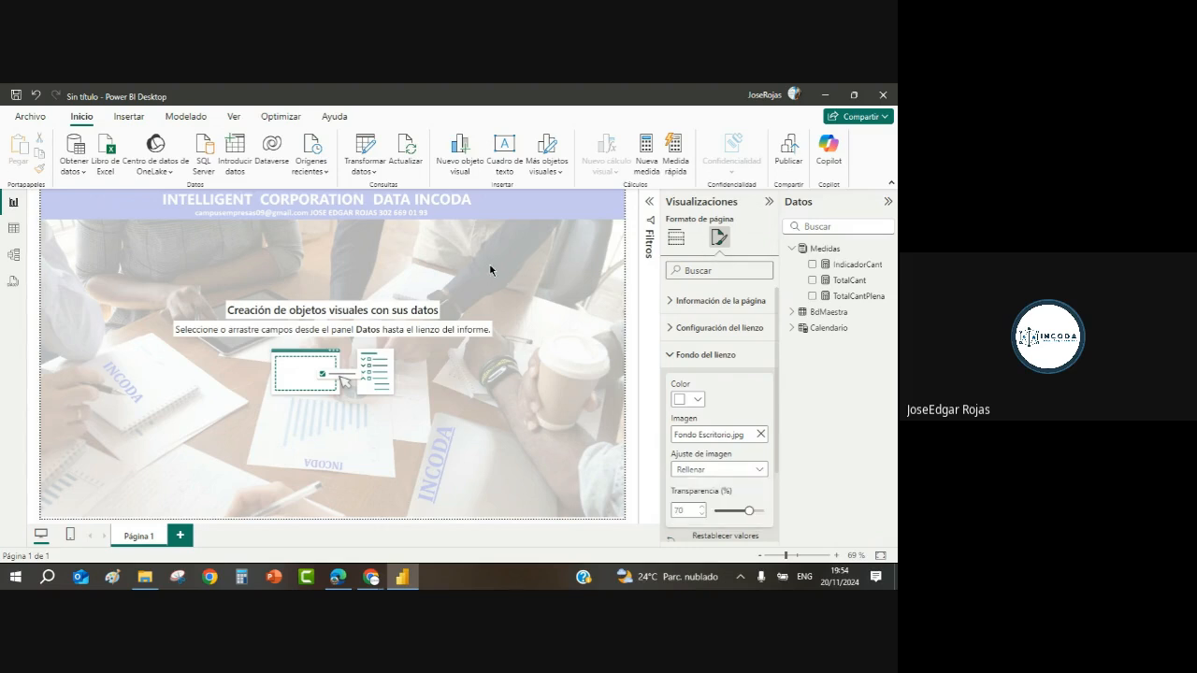
left_click(361, 217)
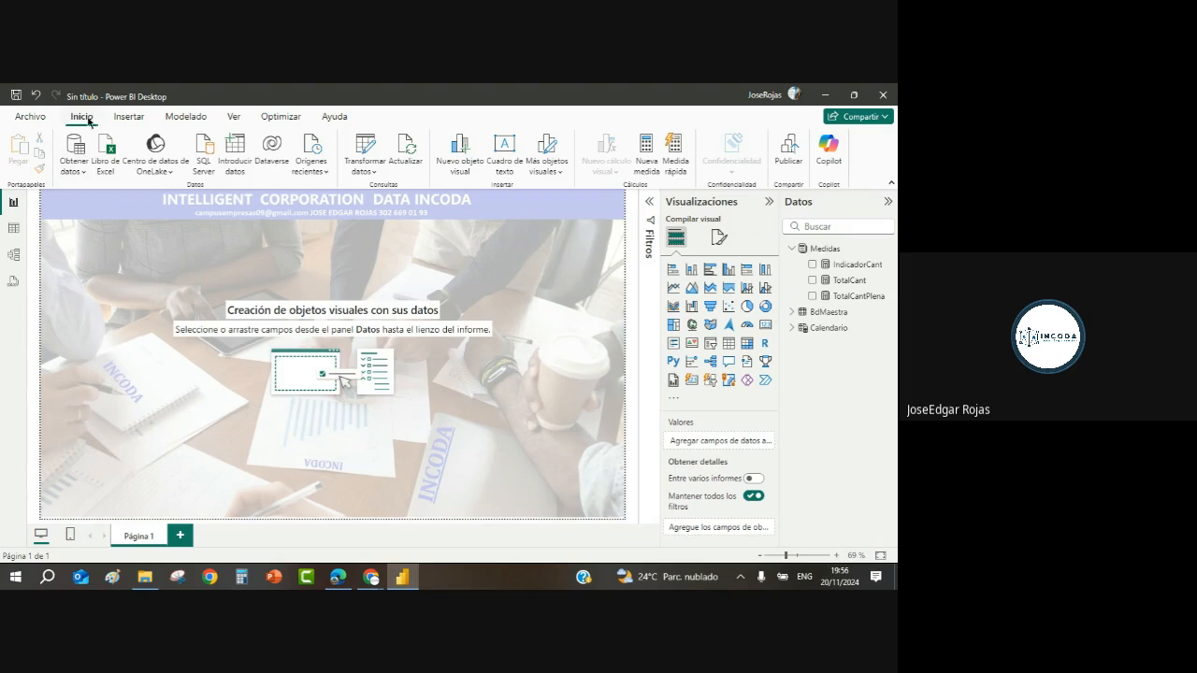
Step: Add a text box with font size 28 reading INTELLIGENT CORPORATION DATA
left_click(505, 154)
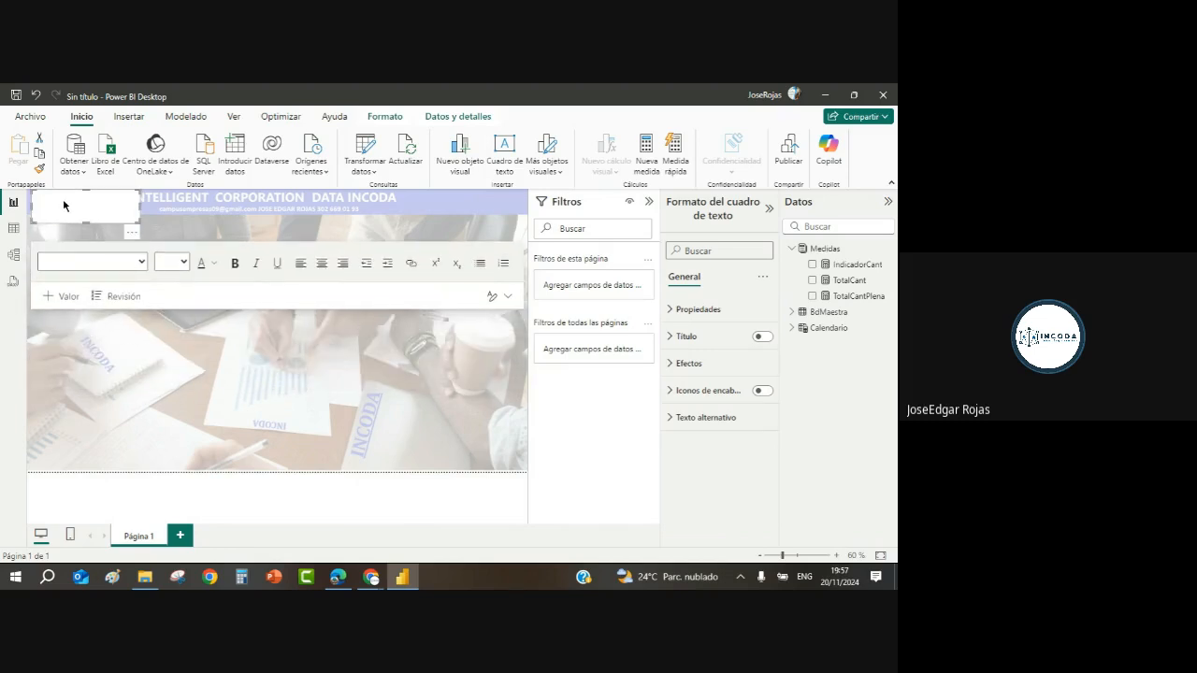
left_click(184, 263)
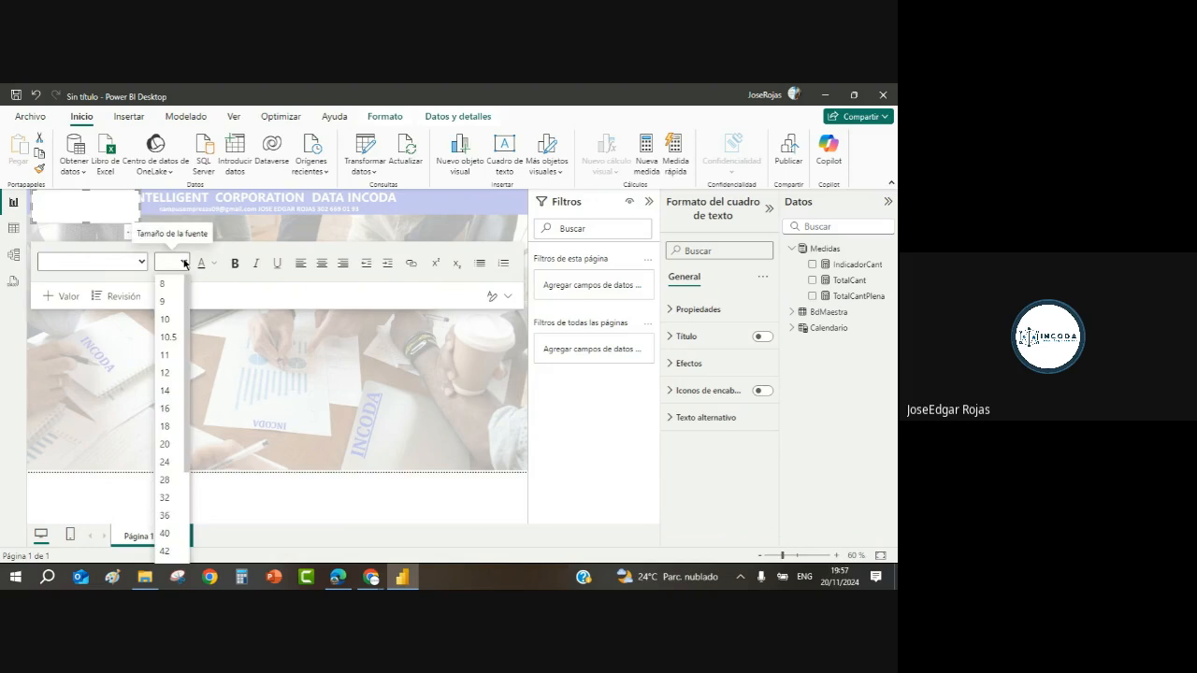
left_click(167, 497)
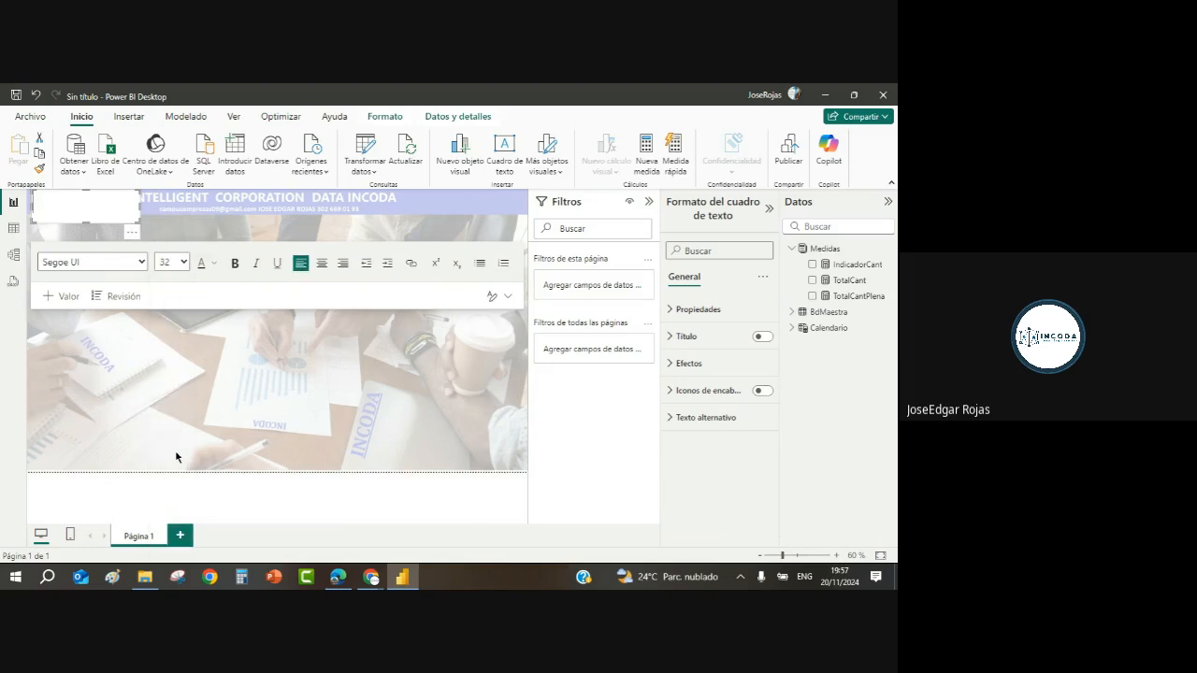
left_click(184, 264)
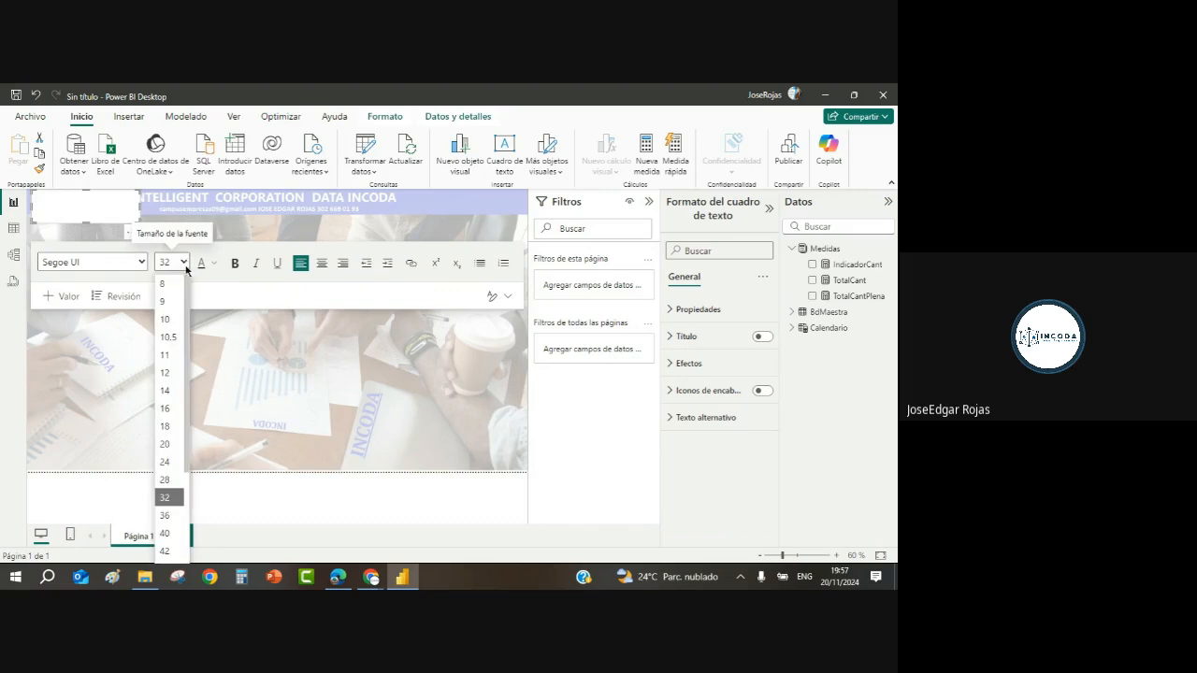
left_click(169, 481)
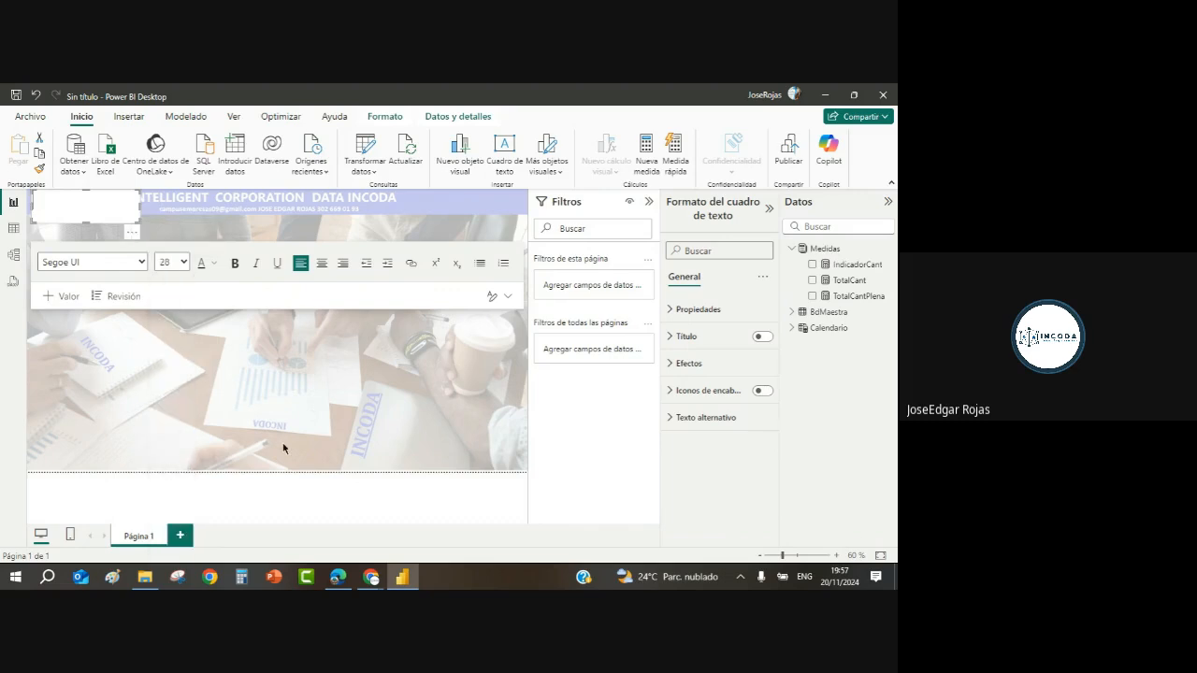
type("INTELLIGENT C")
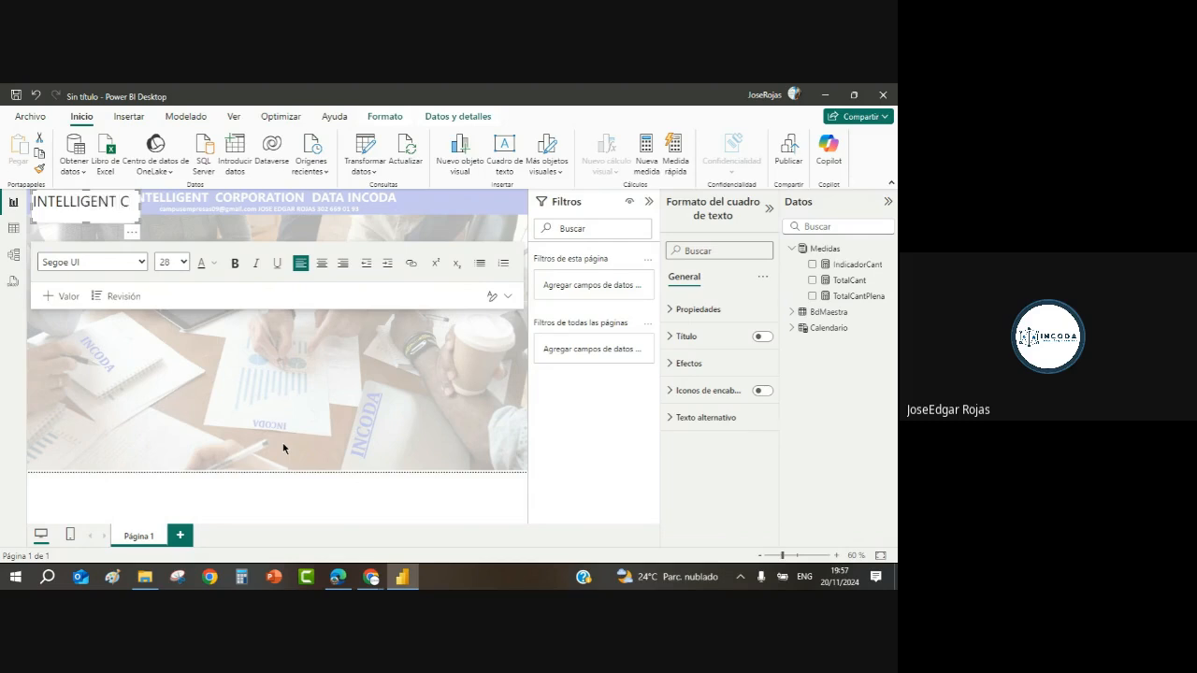
type("ORPO")
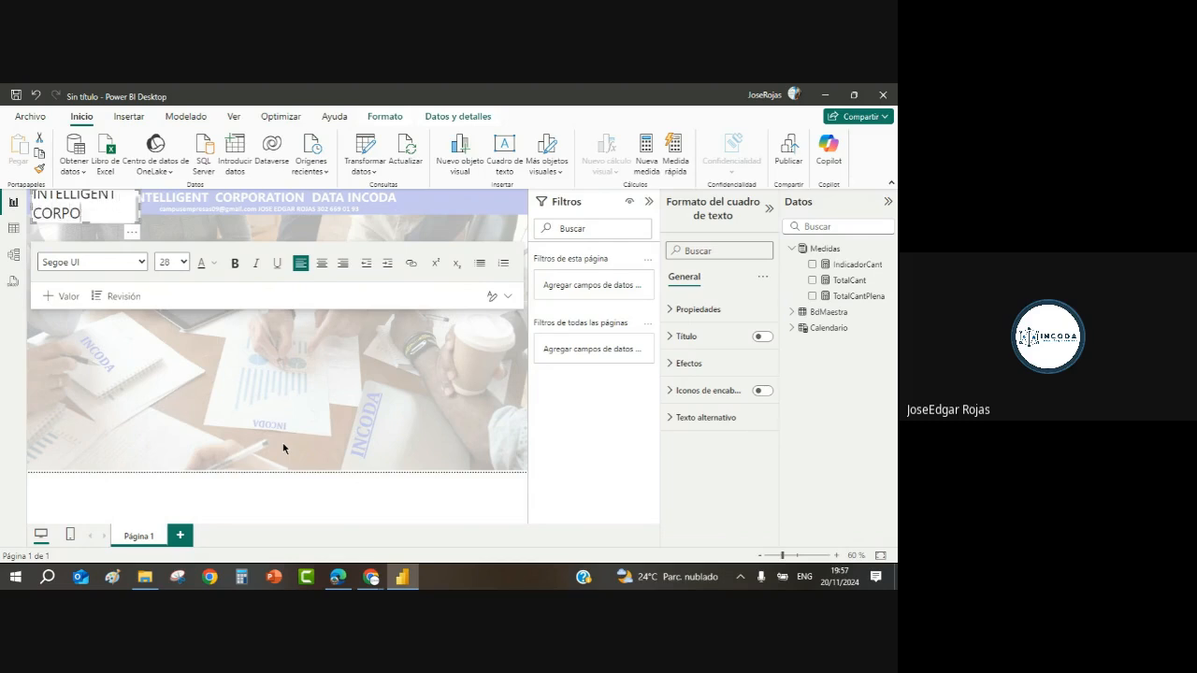
type("RATION DATA")
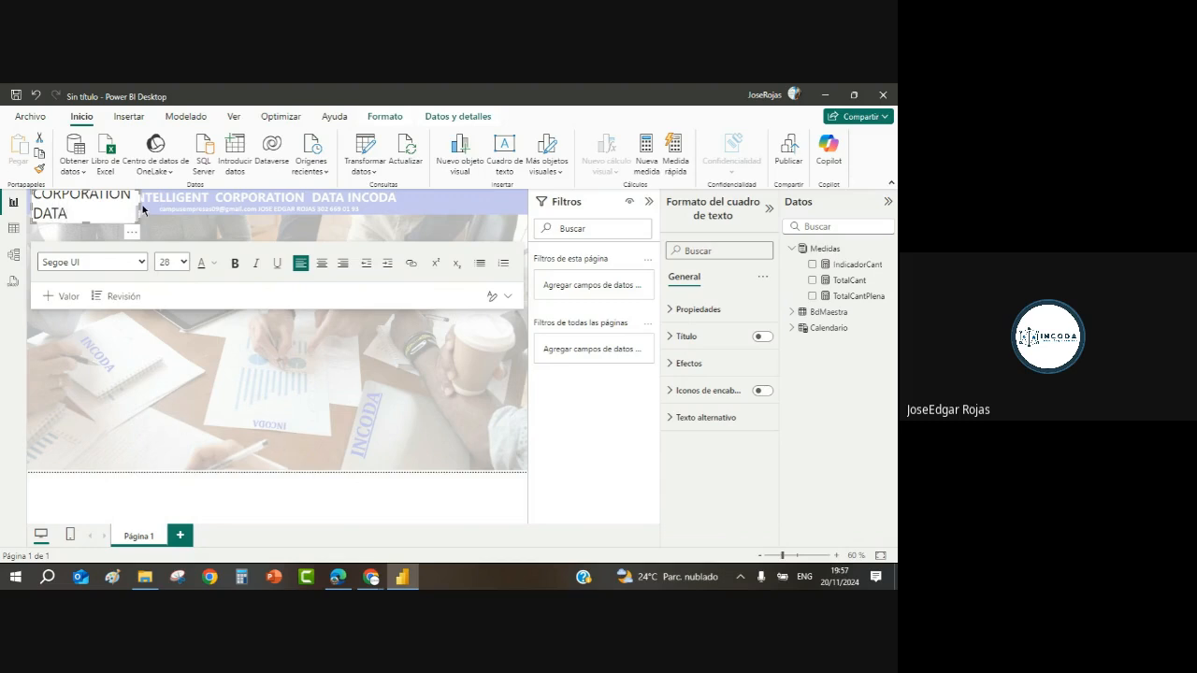
Step: Stretch the title box across the full page top and centre its text
left_click_drag(141, 207, 505, 186)
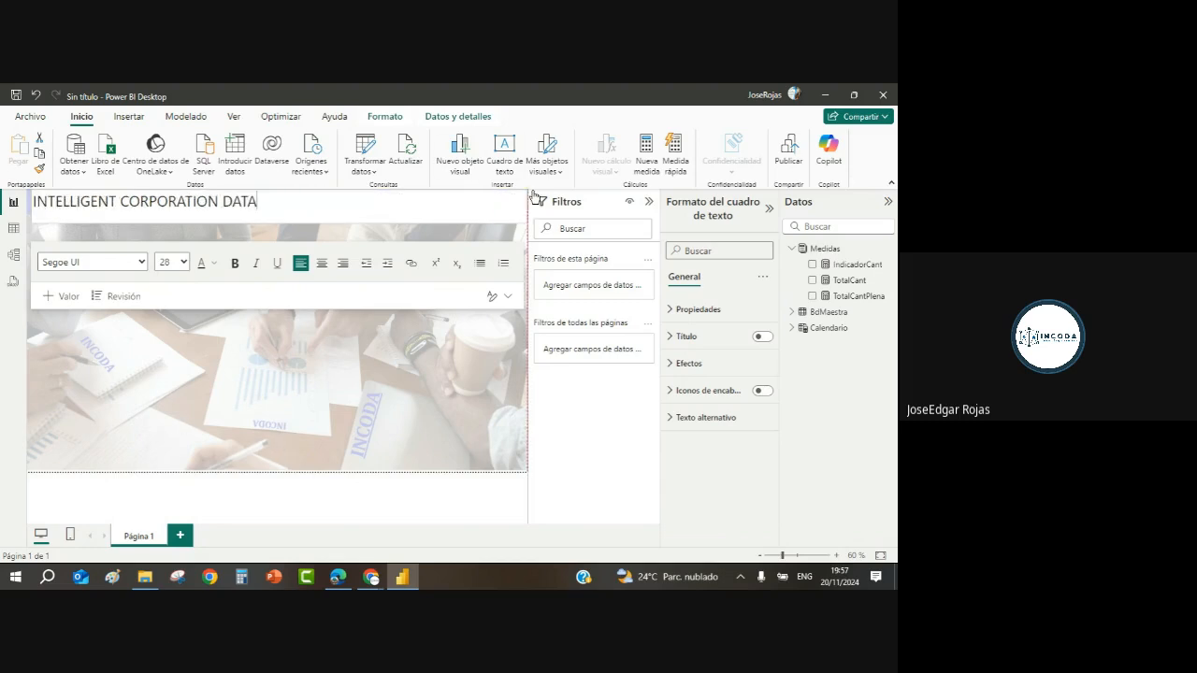
left_click_drag(279, 219, 284, 209)
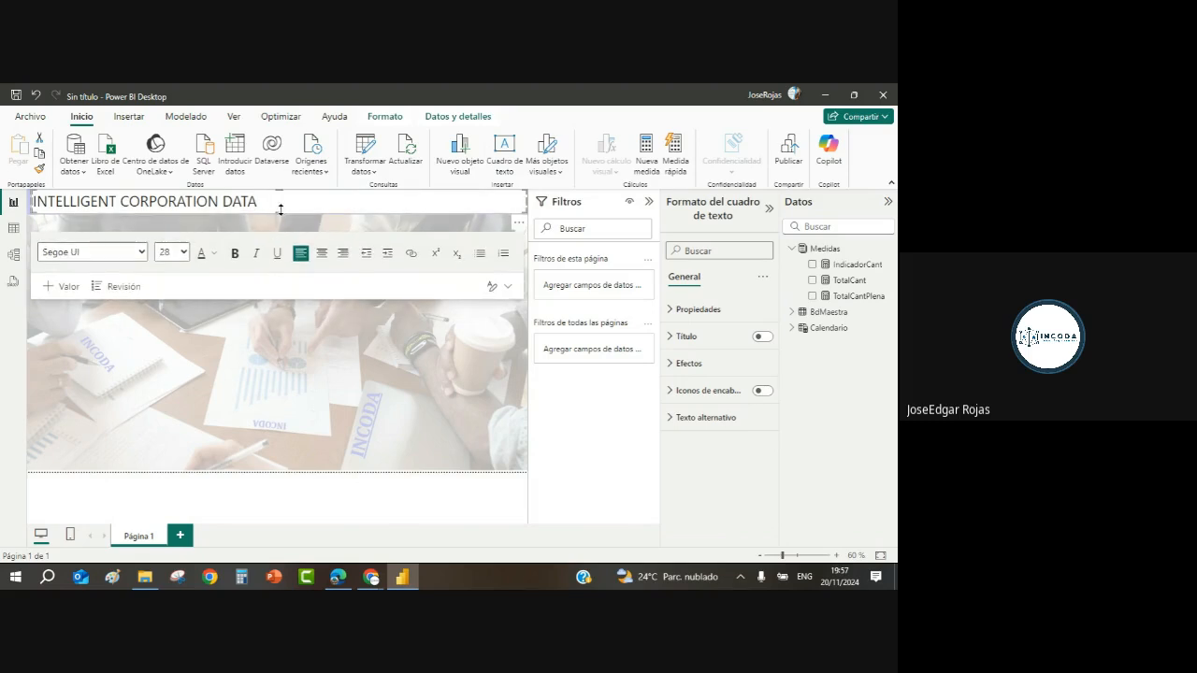
left_click(322, 254)
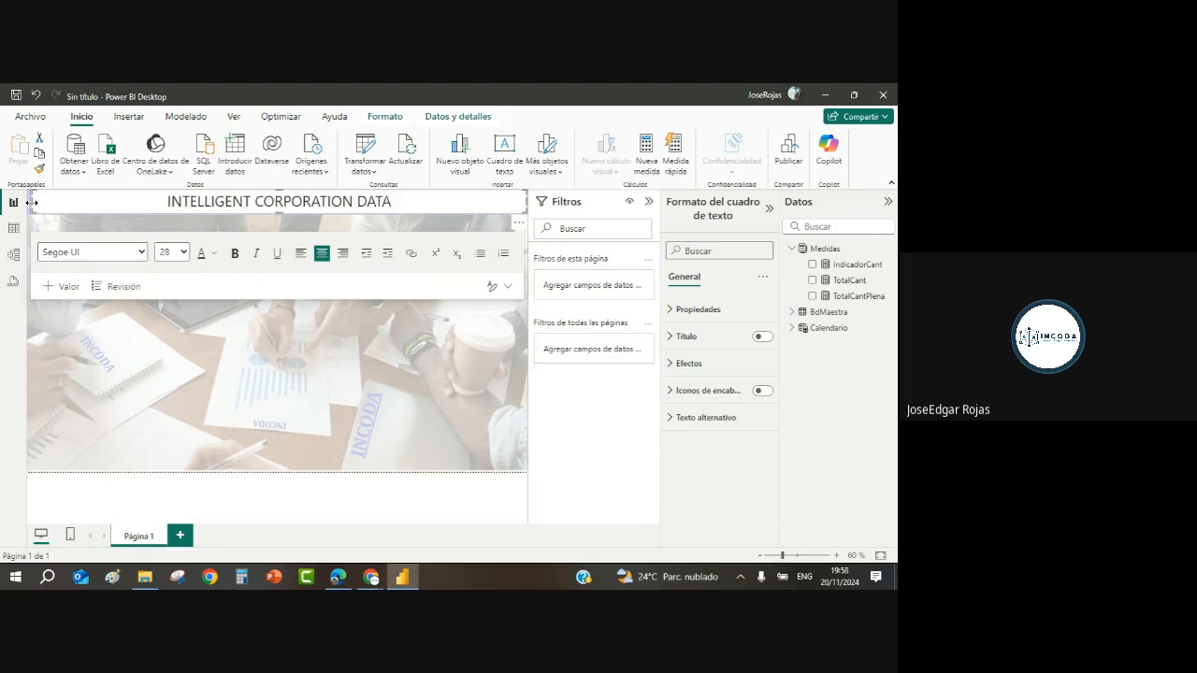
left_click_drag(32, 202, 28, 202)
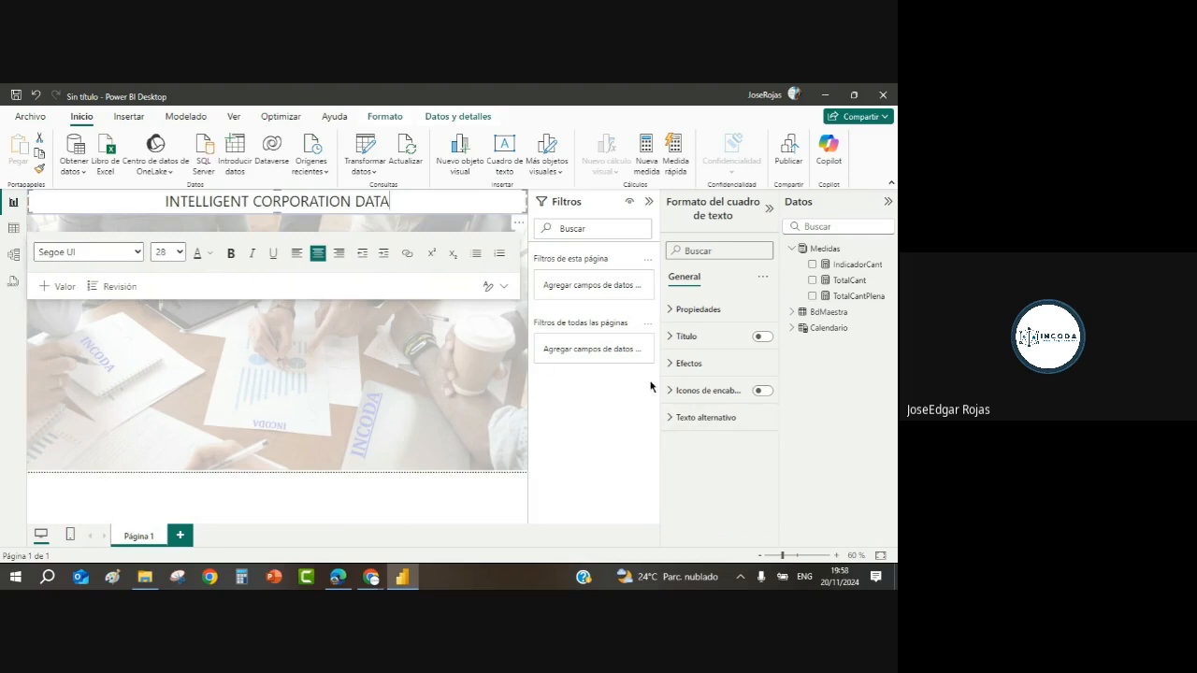
left_click(676, 365)
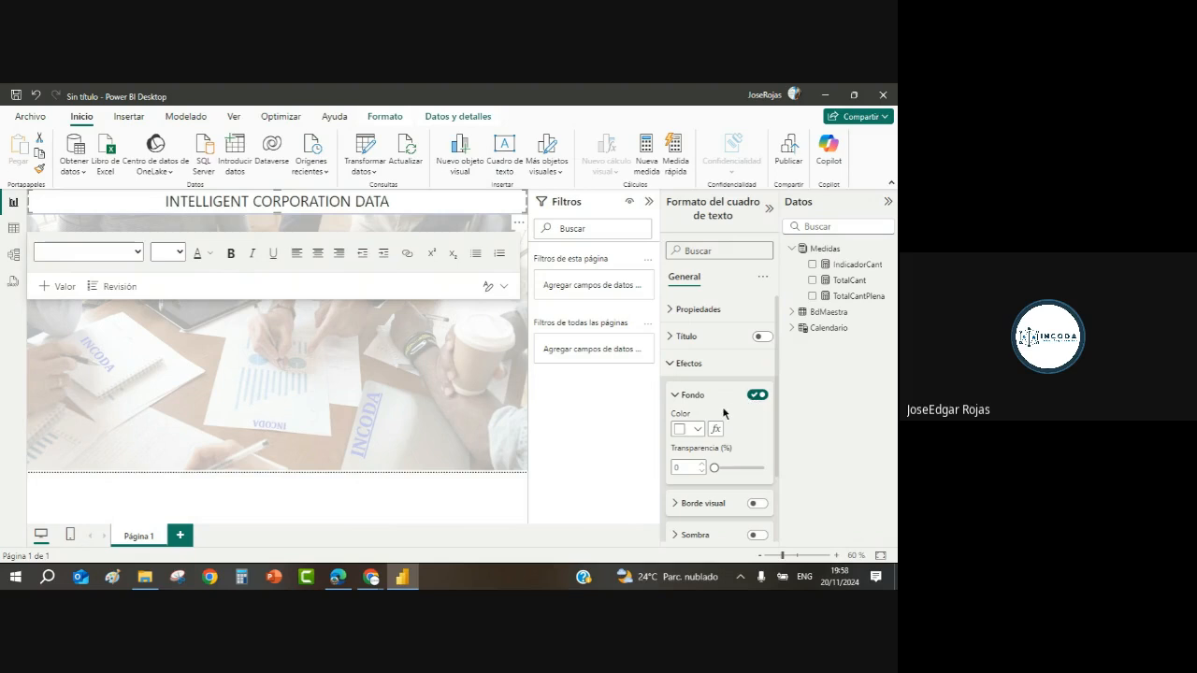
Step: Give the title box a very dark navy #030931 background
left_click(697, 429)
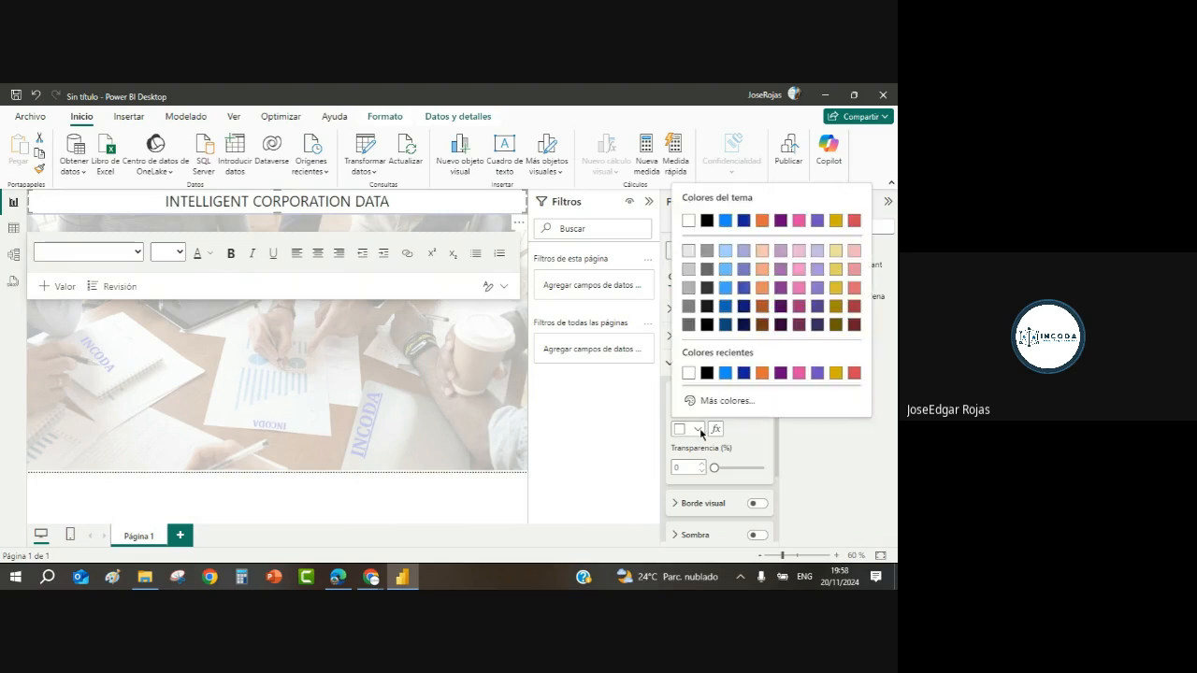
left_click(744, 373)
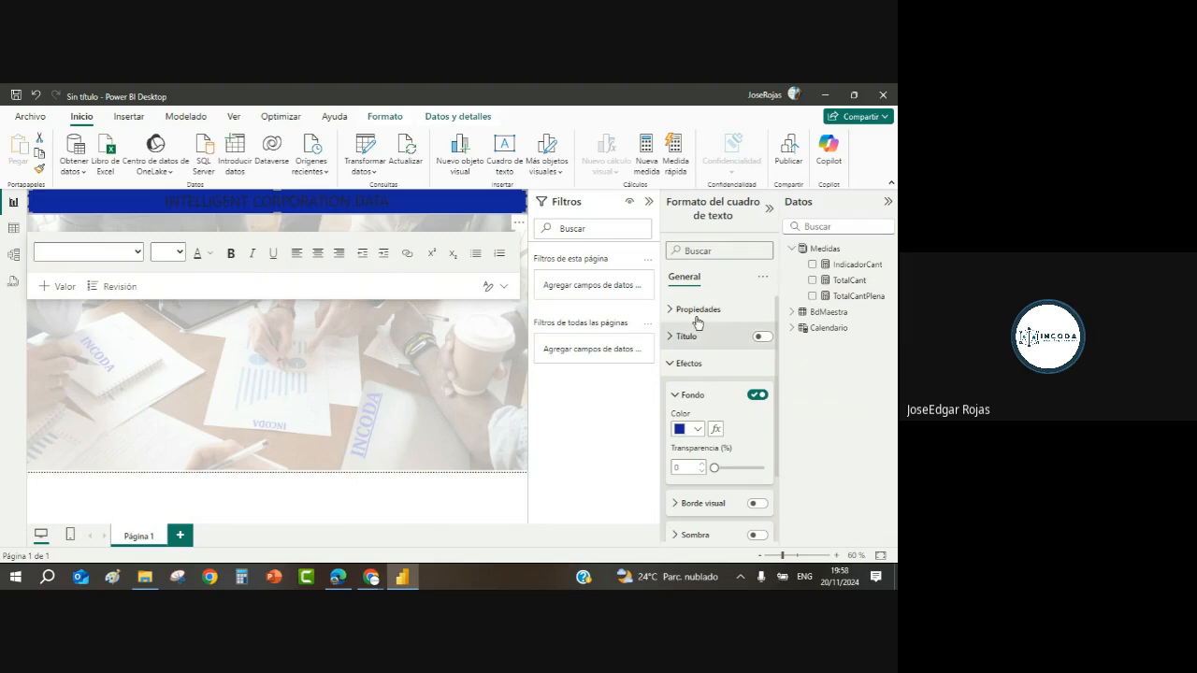
left_click(677, 370)
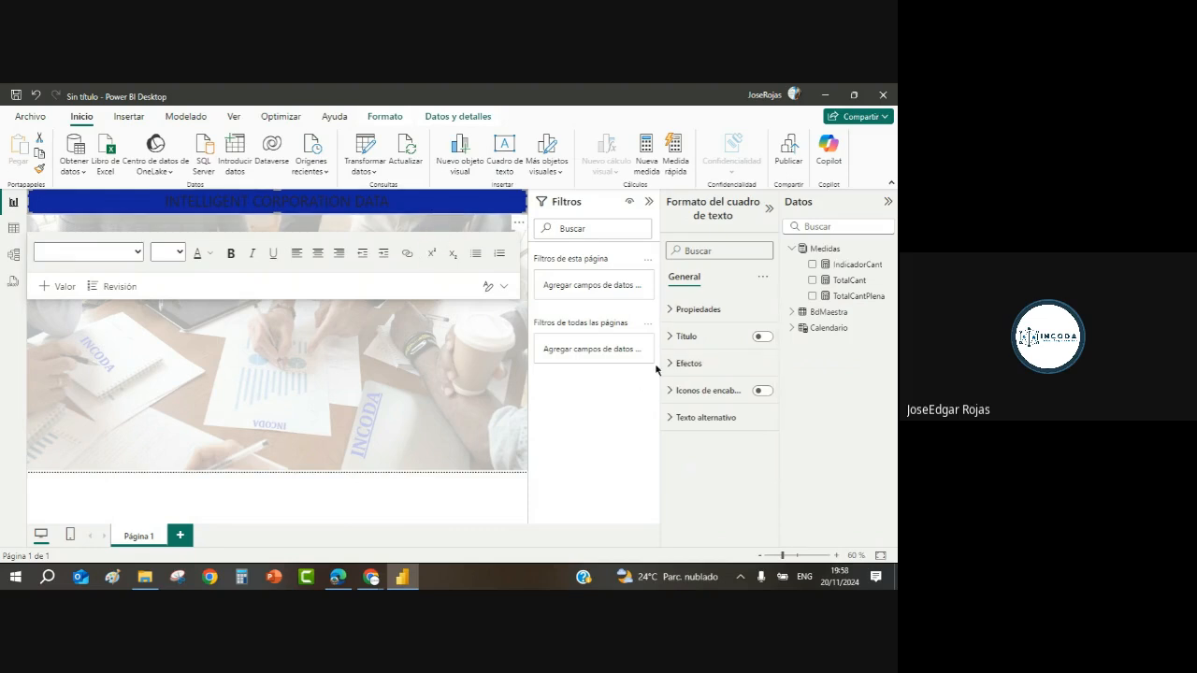
left_click(682, 364)
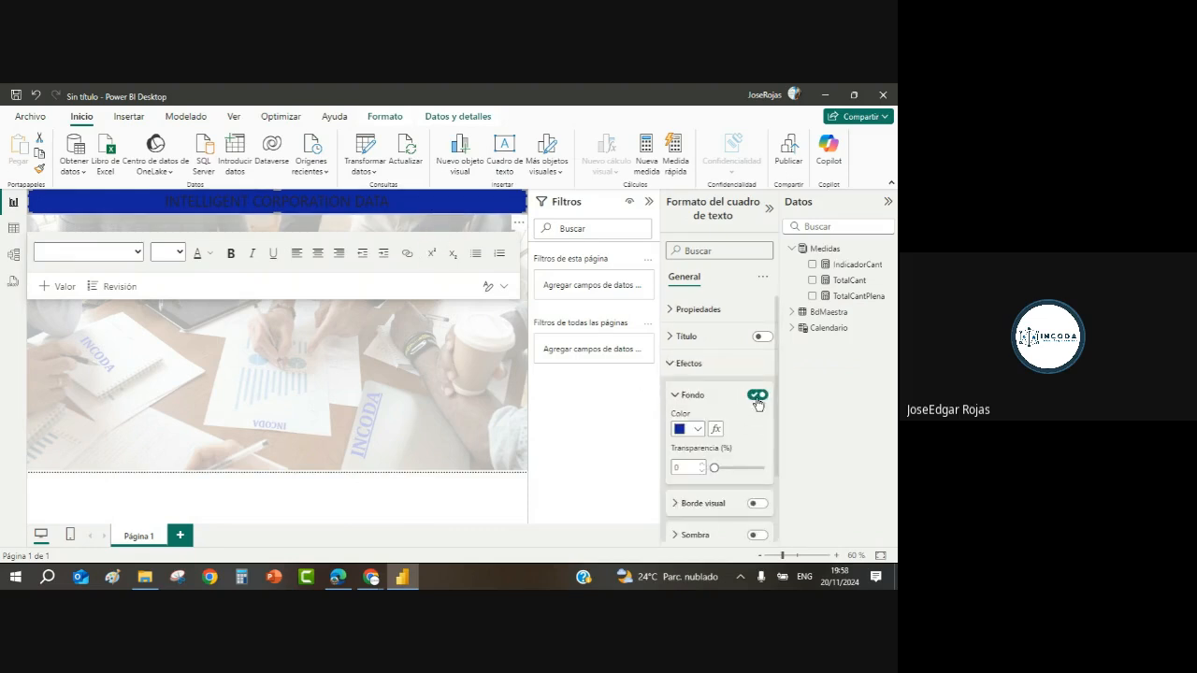
left_click(694, 430)
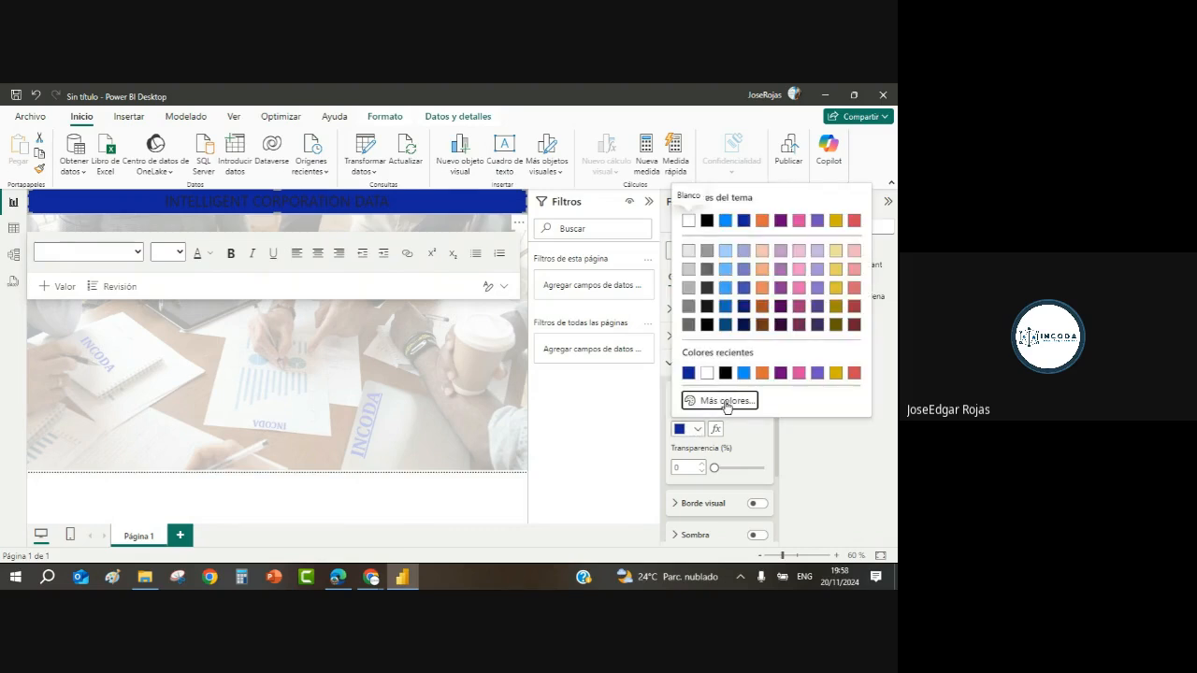
left_click(727, 402)
left_click(845, 315)
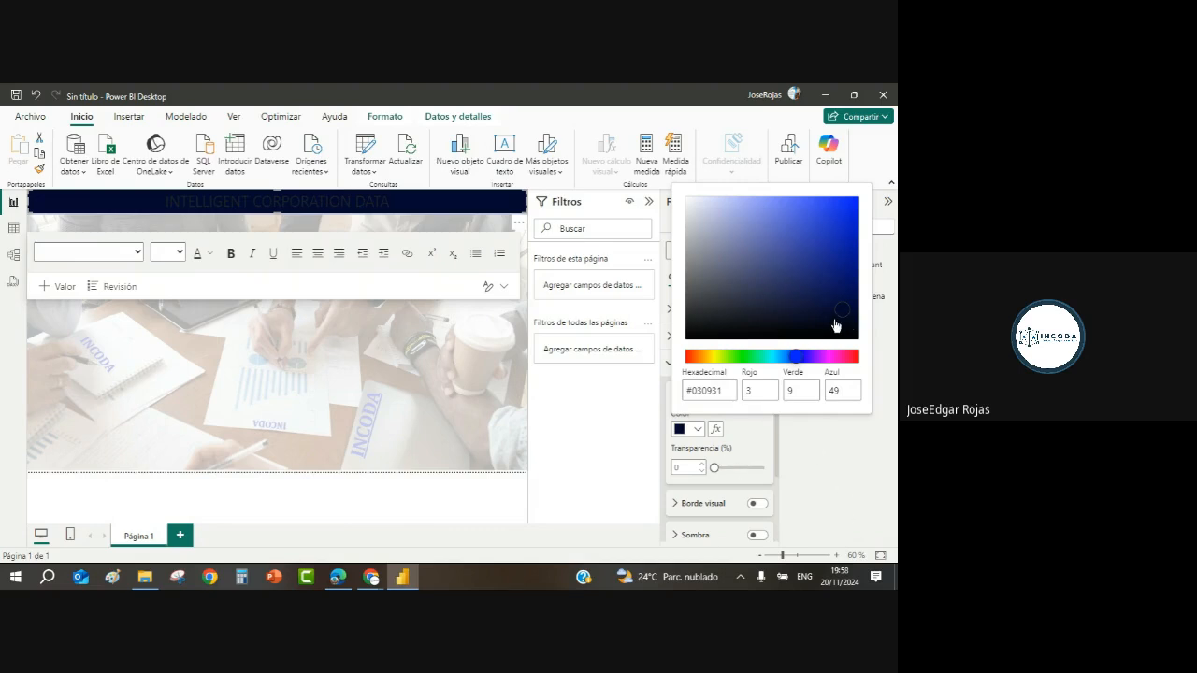
Step: Make the banner title text white and bold
left_click(427, 203)
left_click_drag(427, 200, 126, 192)
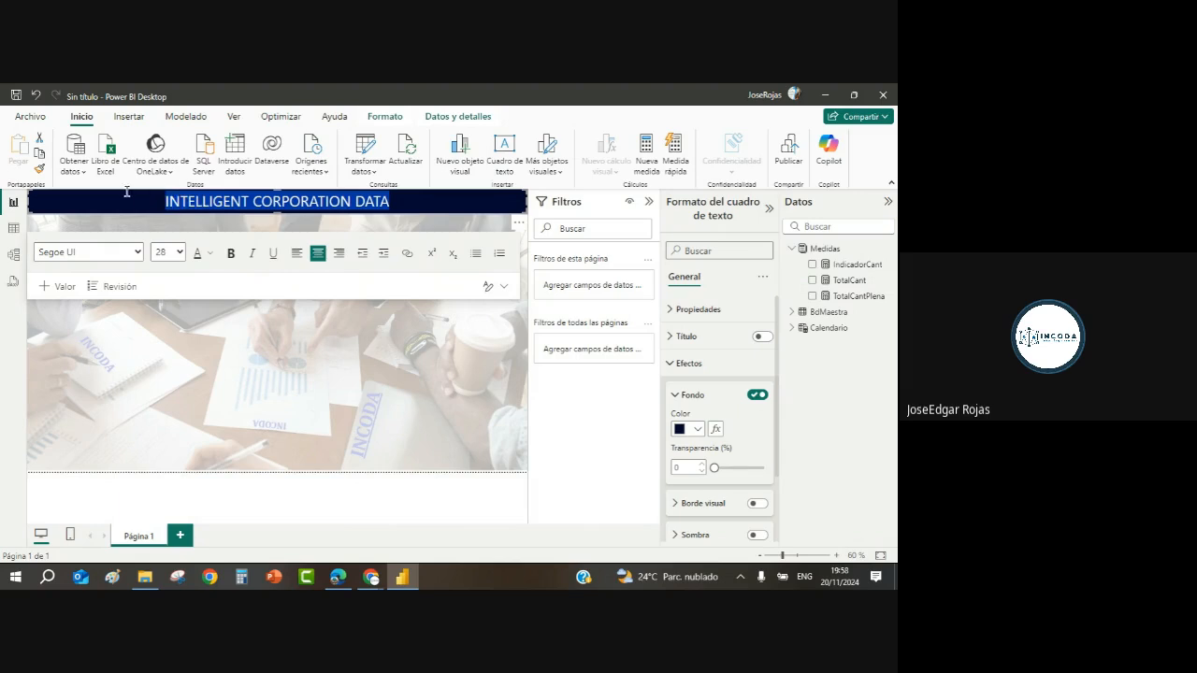
left_click(209, 256)
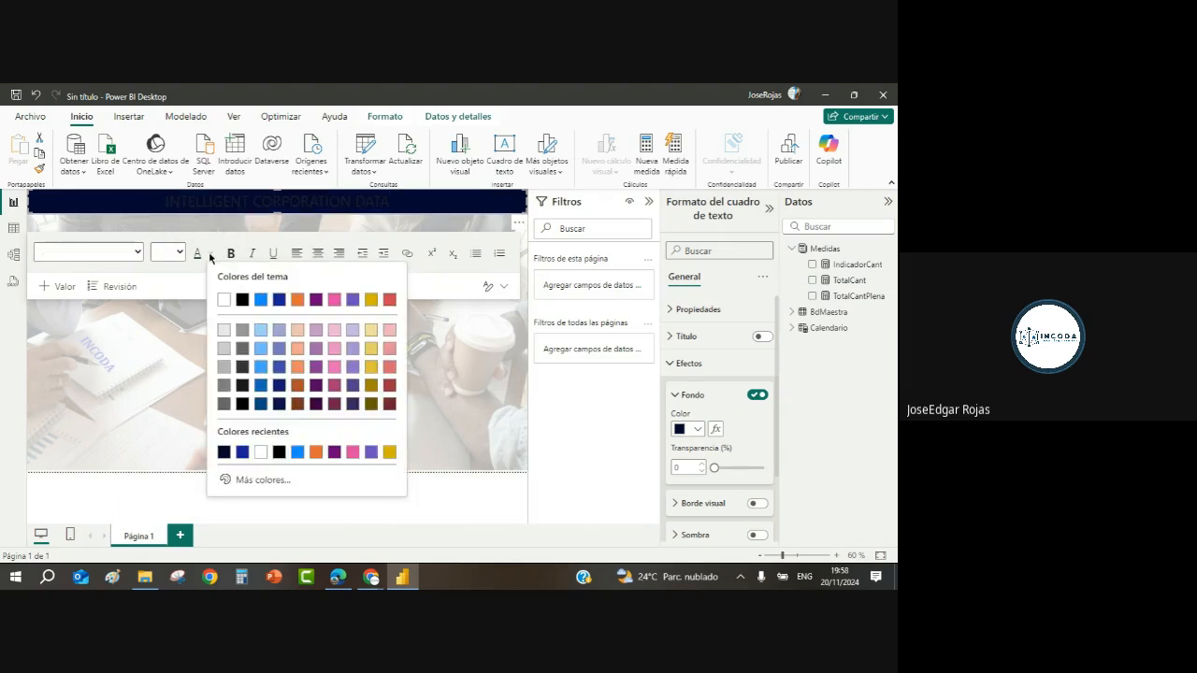
left_click(223, 305)
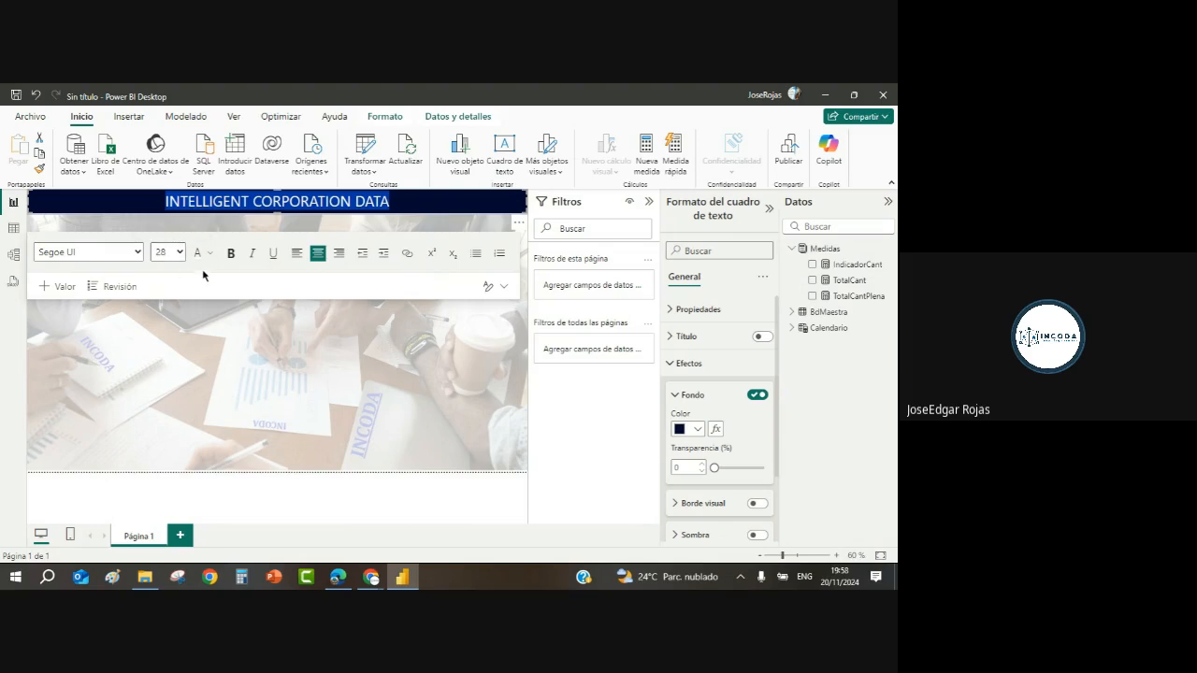
left_click(230, 254)
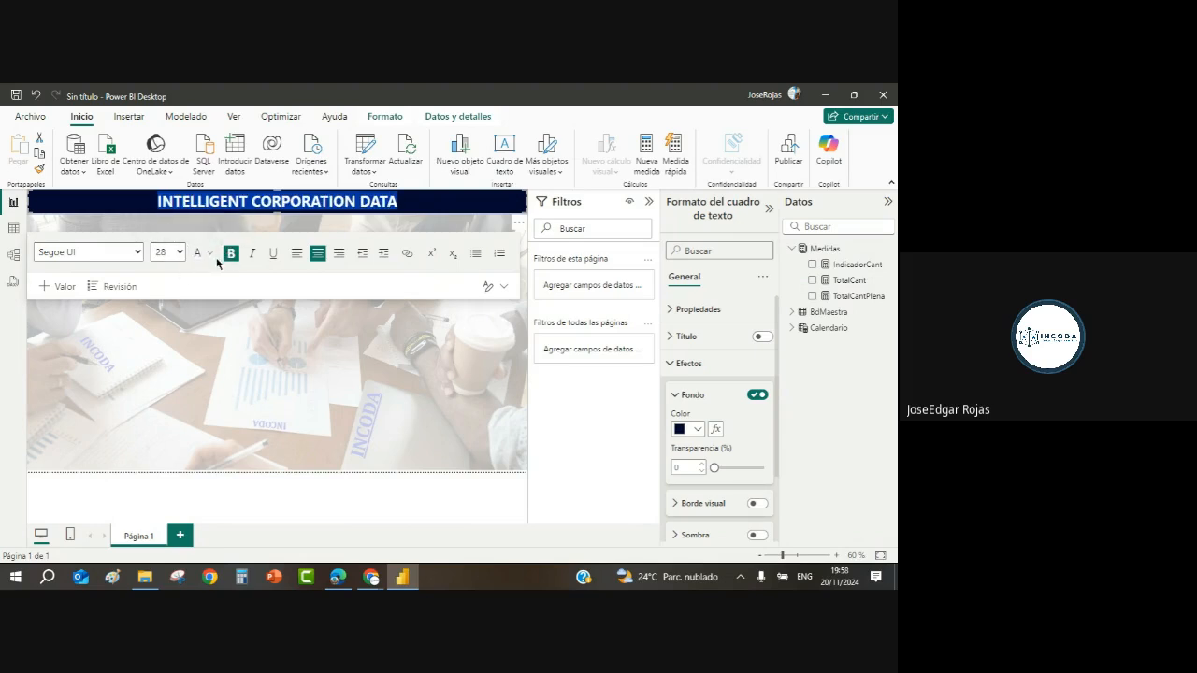
Step: Add a second line reading 'Informe cantidades vendidas por Mes' under the title
left_click(415, 202)
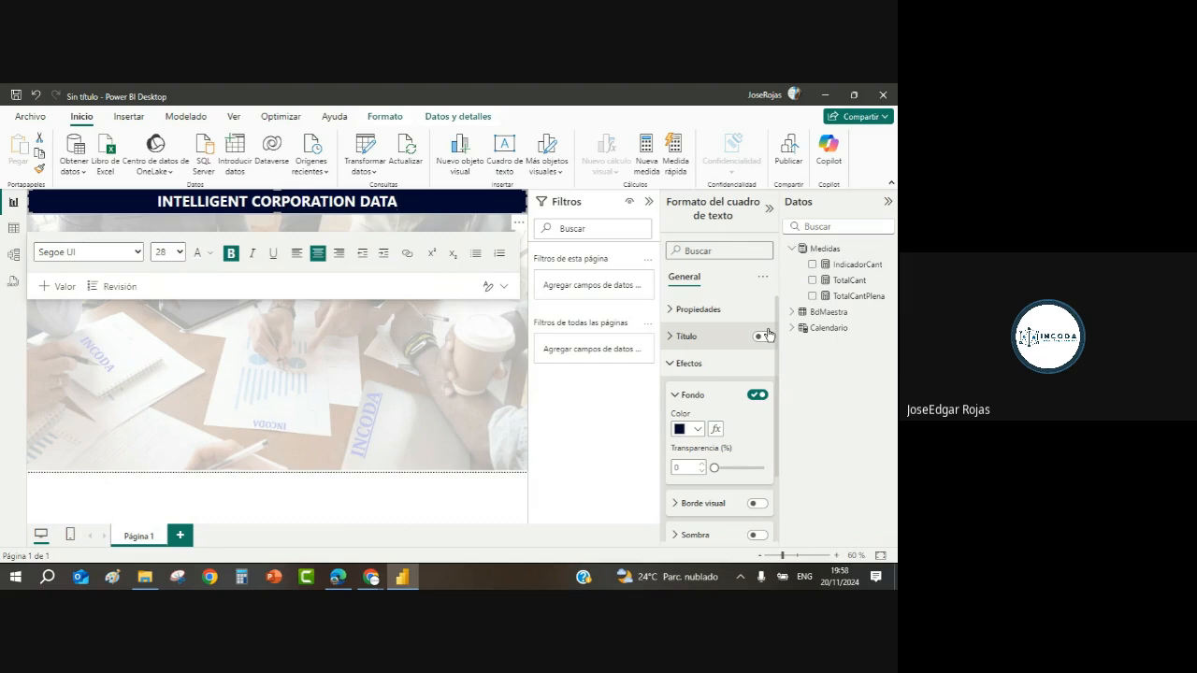
key("Return")
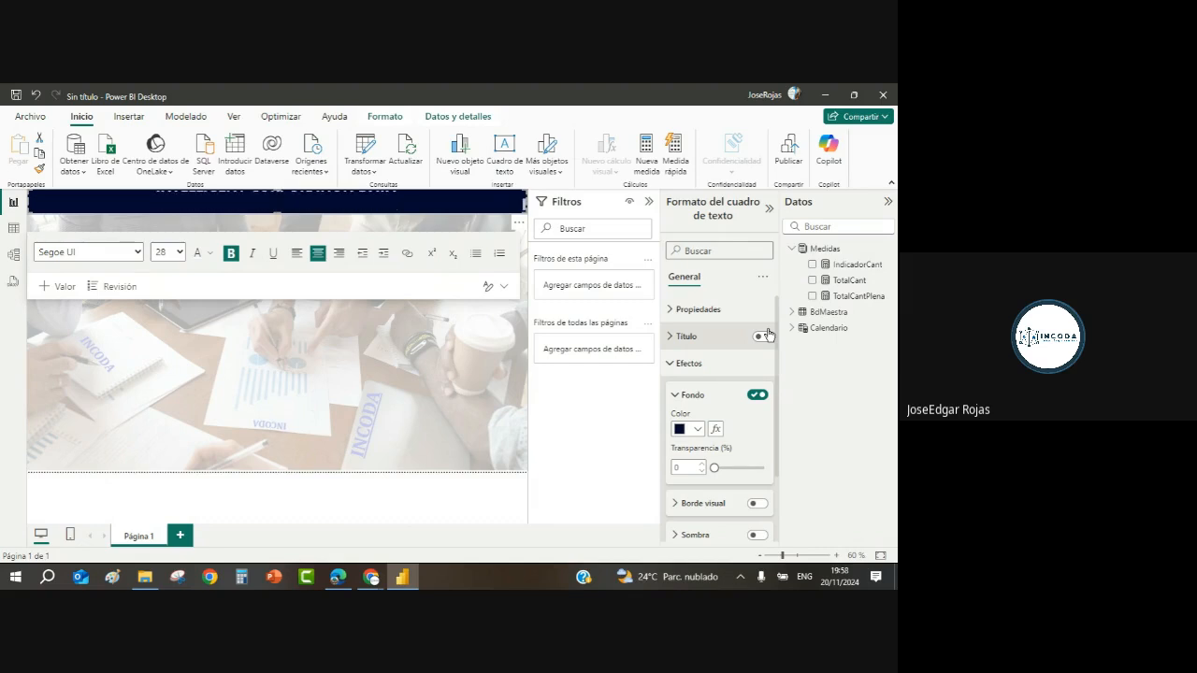
type("Informe cant")
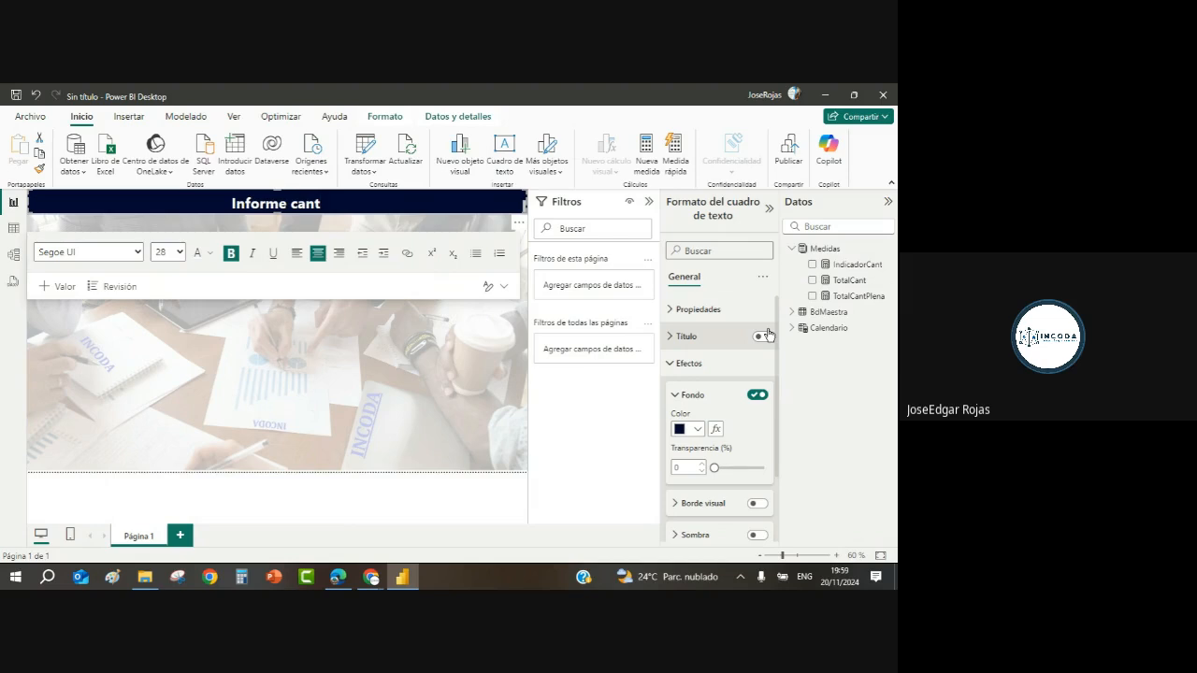
type("diad")
key("BackSpace")
key("BackSpace")
key("BackSpace")
key("BackSpace")
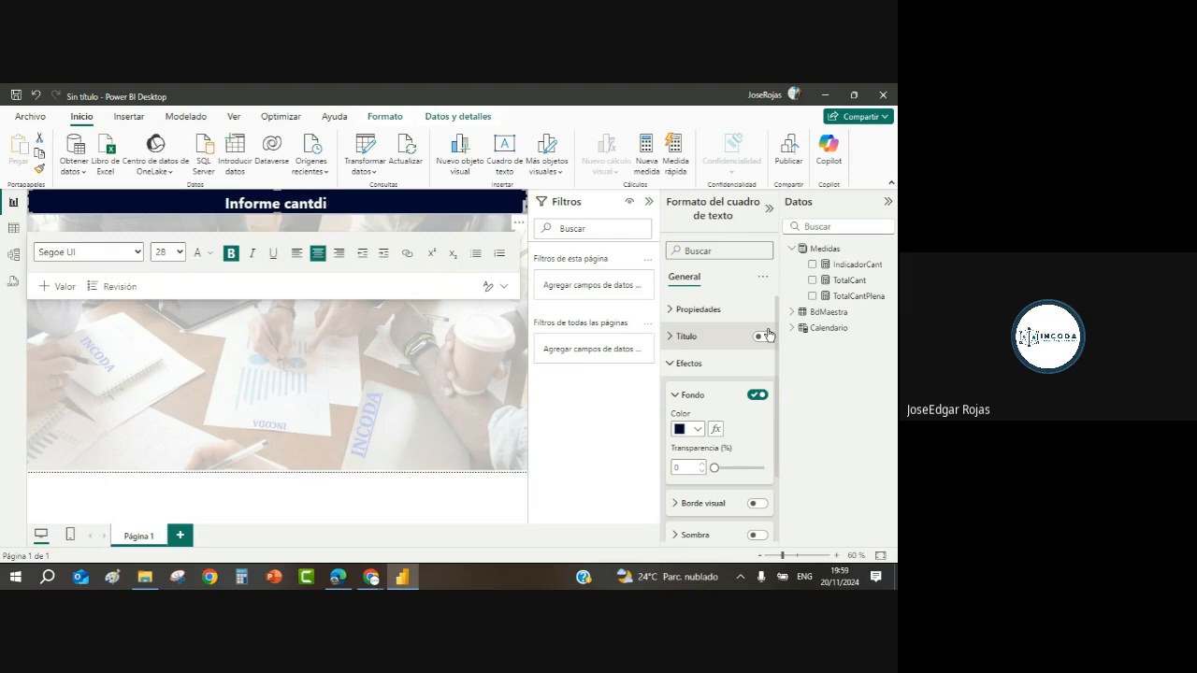
type("idades vedi")
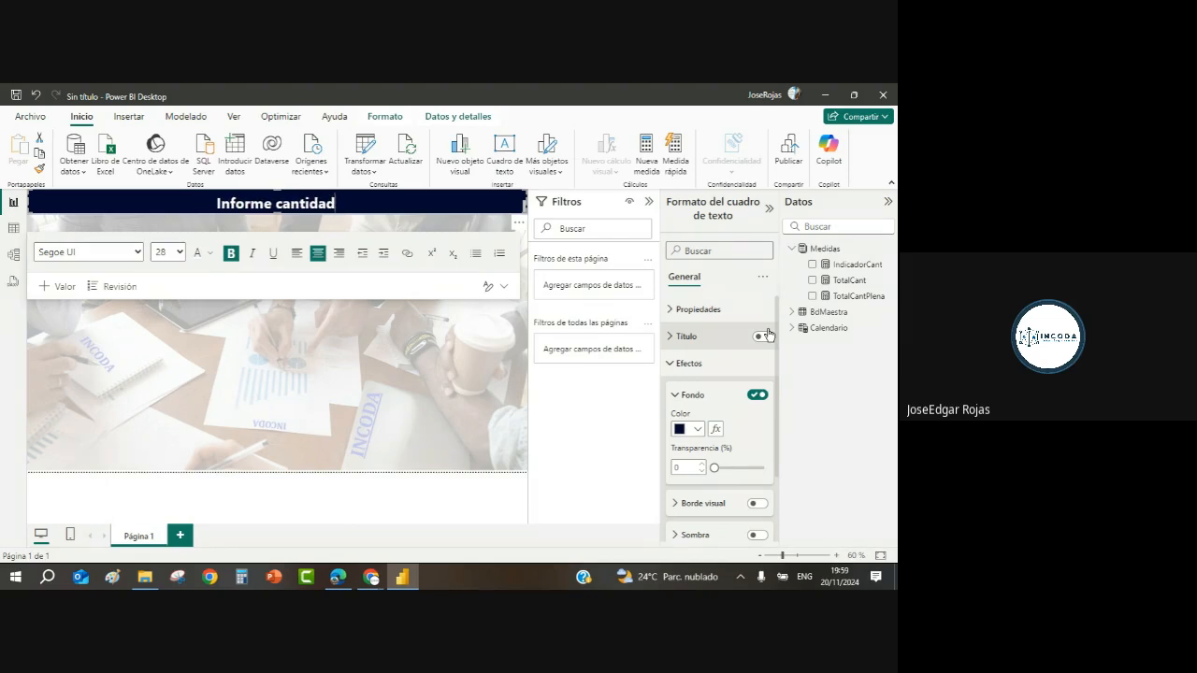
key("BackSpace")
key("BackSpace")
key("BackSpace")
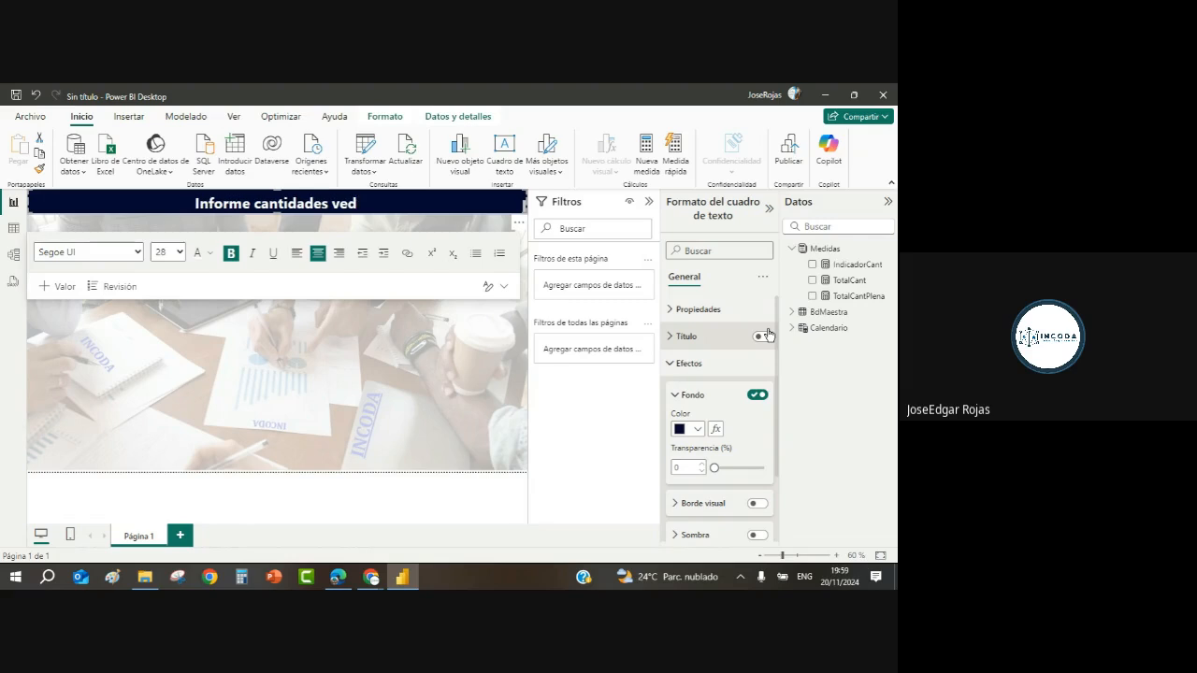
type("endidas")
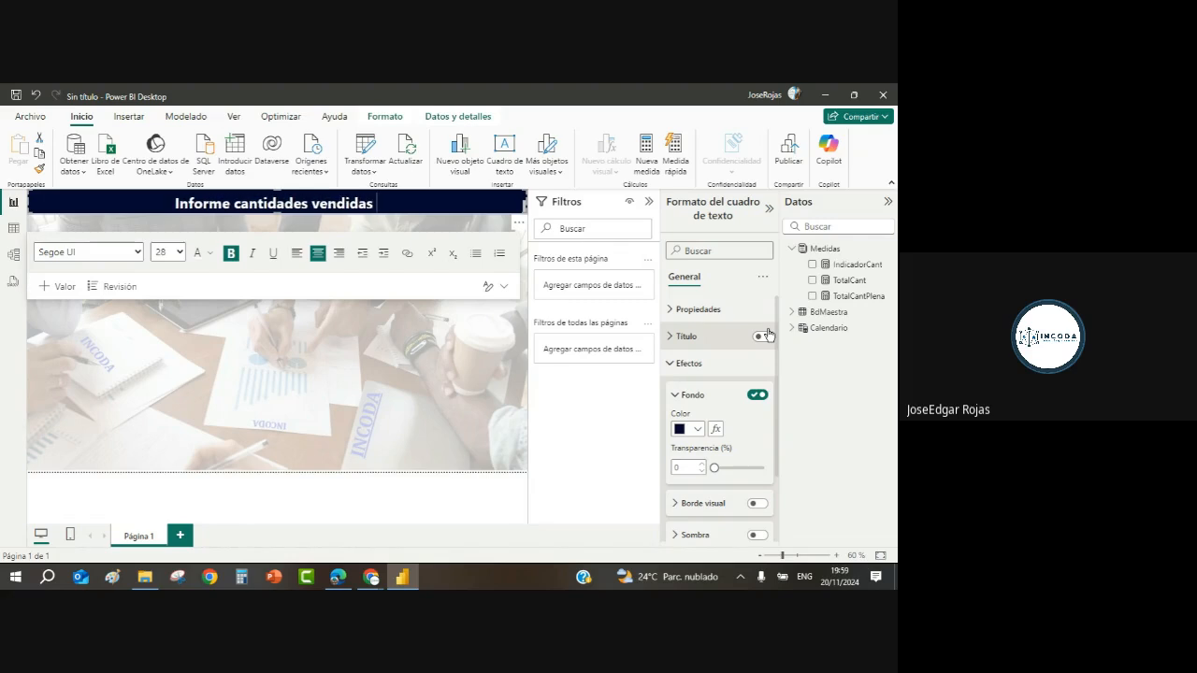
type(" por")
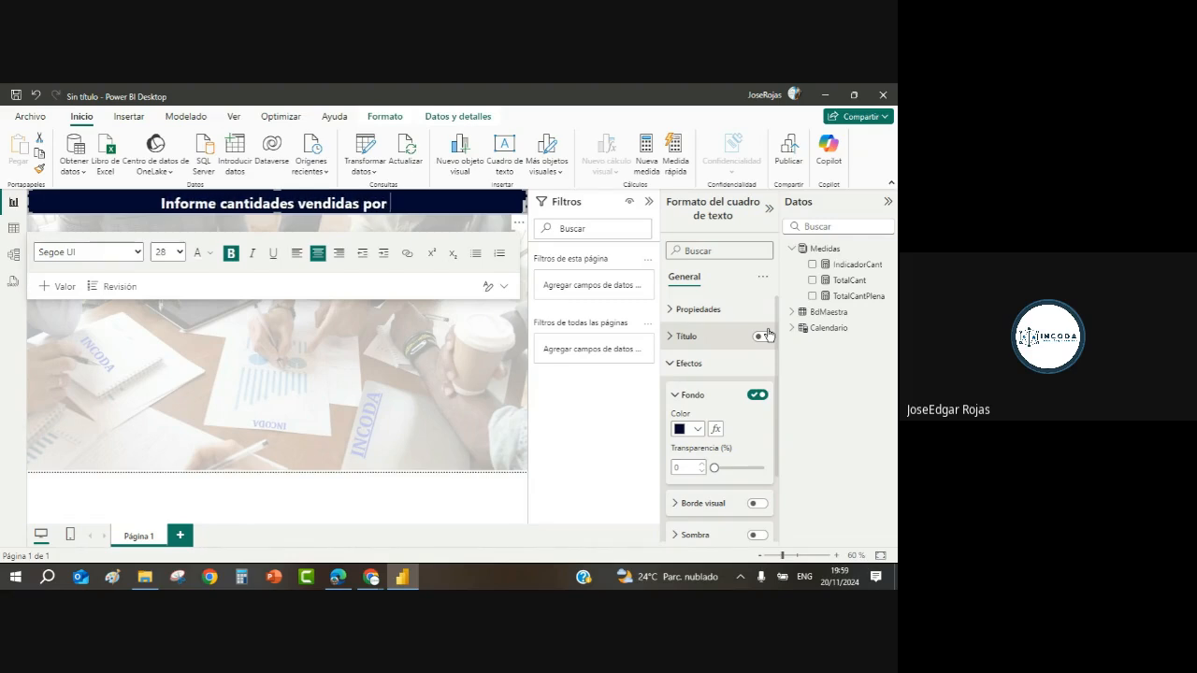
type(" e")
key("BackSpace")
type("Mes")
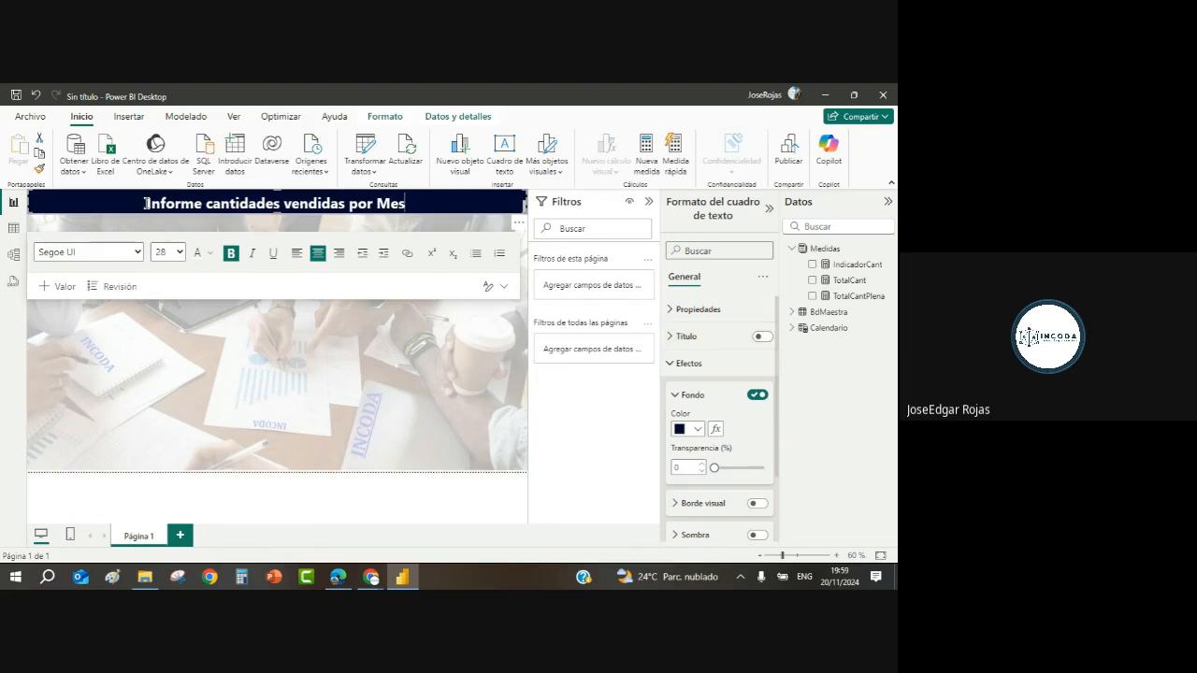
Step: Set the subtitle line to font size 18 and finish editing the banner
left_click_drag(145, 203, 406, 203)
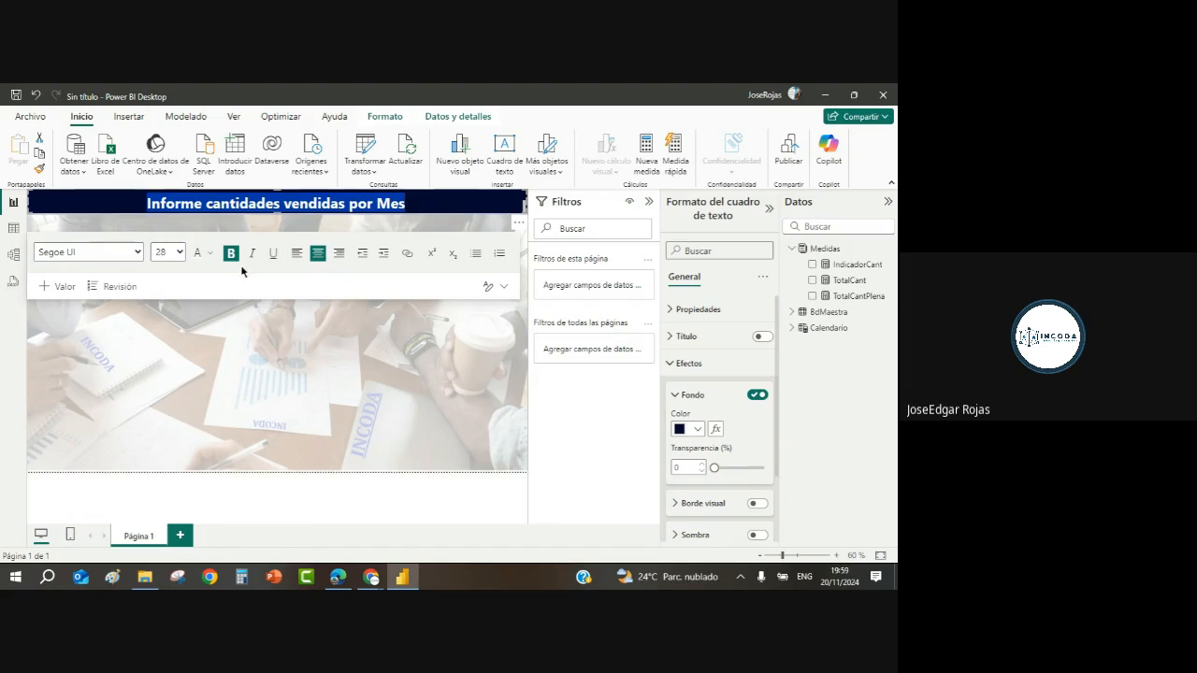
left_click(168, 252)
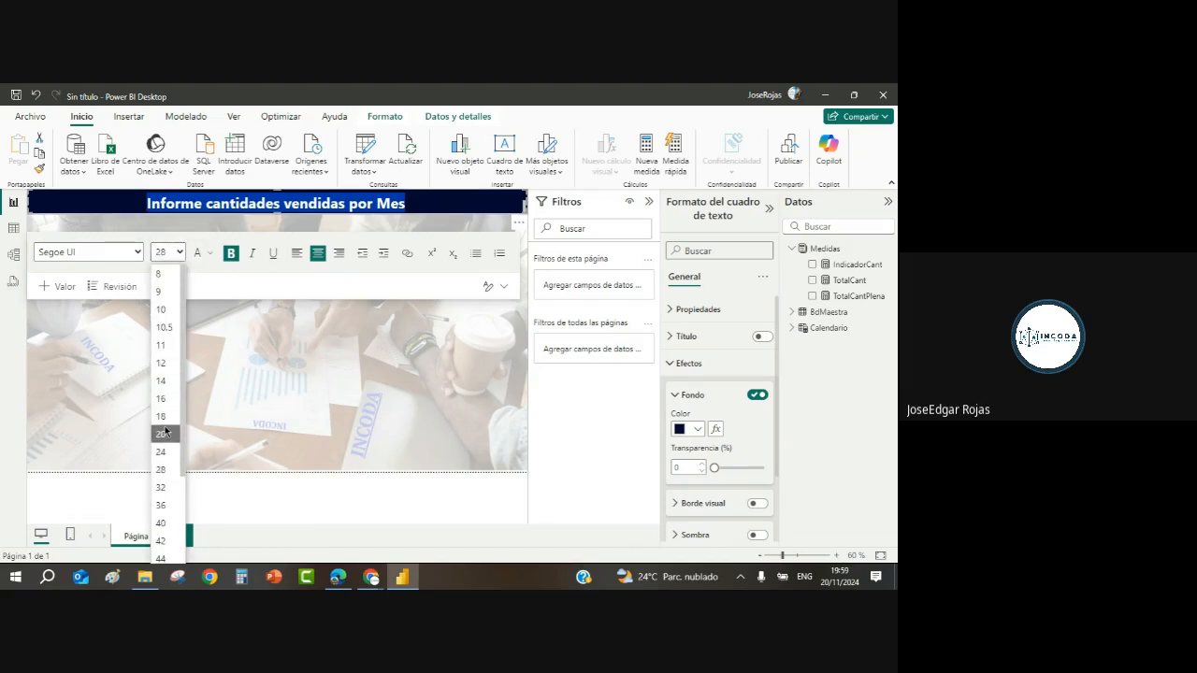
left_click(164, 423)
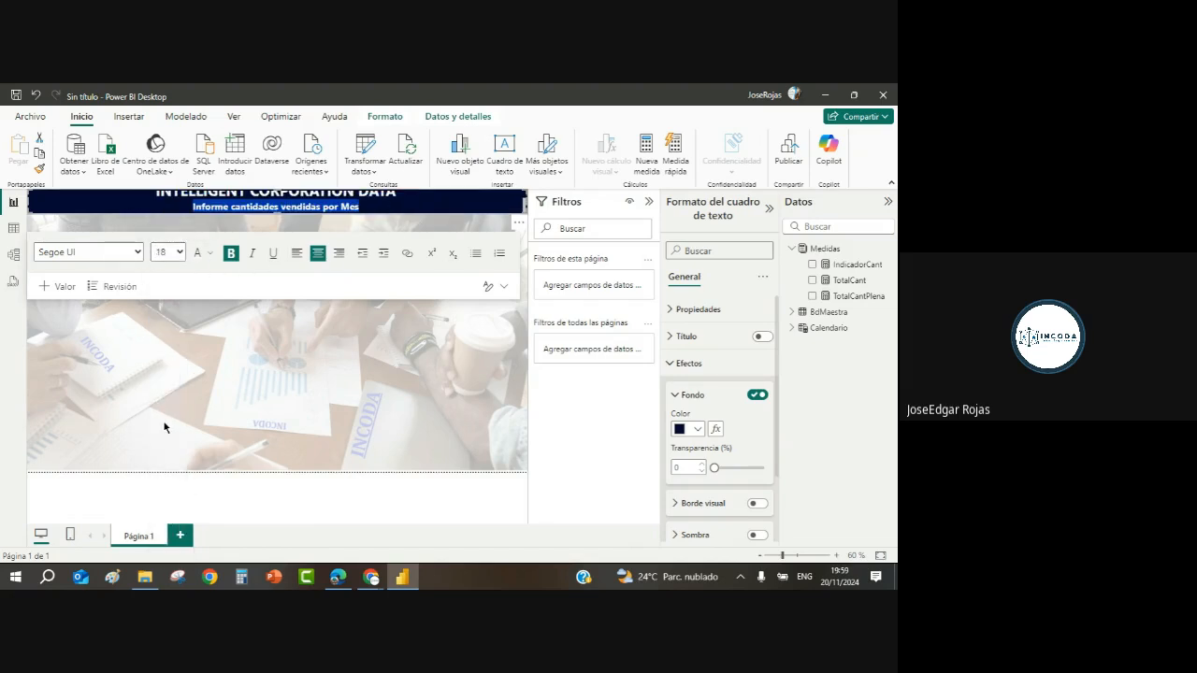
left_click(447, 343)
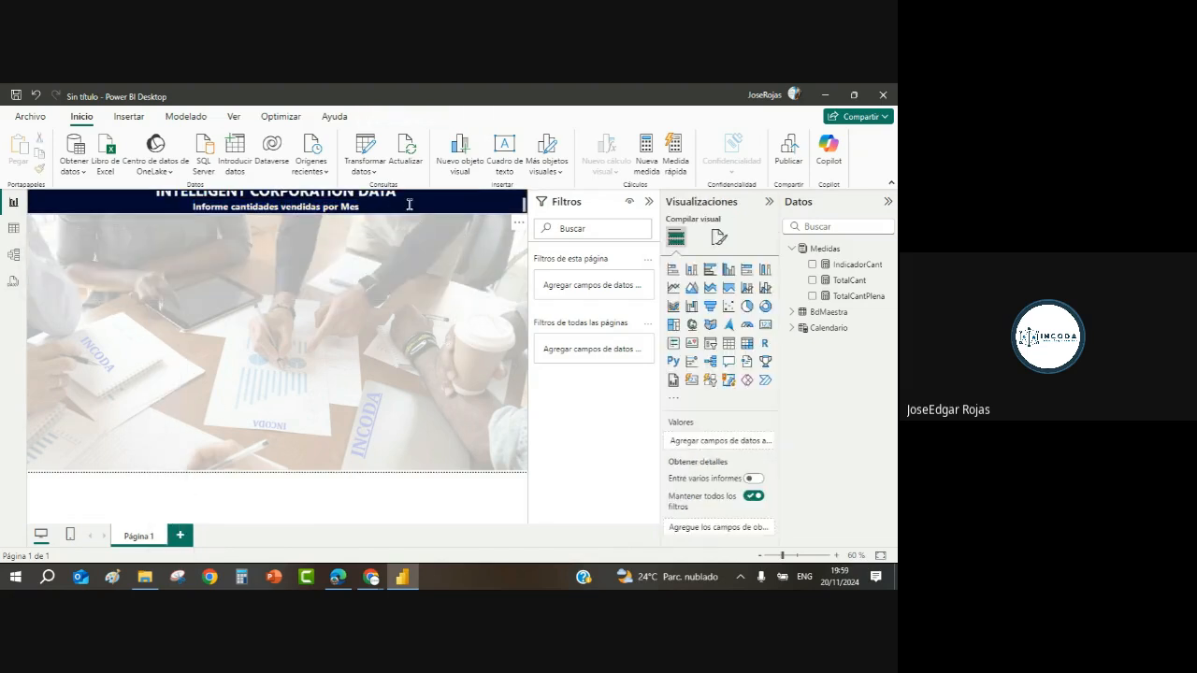
left_click(309, 220)
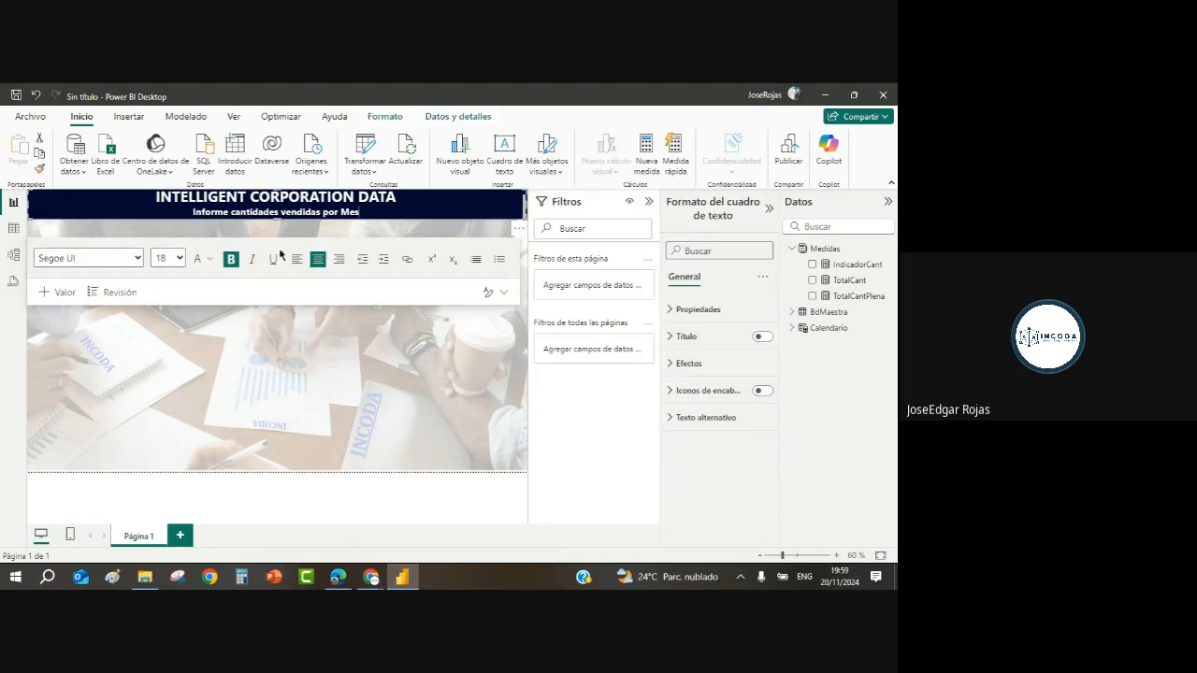
left_click(389, 363)
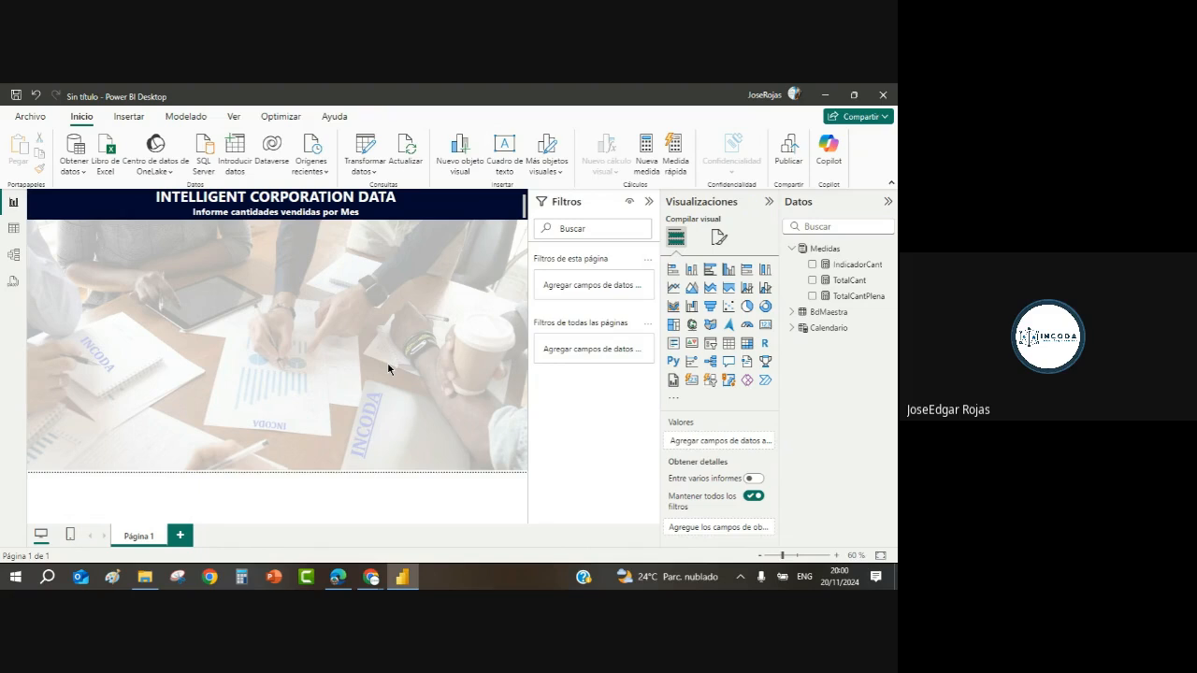
Step: Insert a clustered column chart visual on the page below the banner
left_click(730, 271)
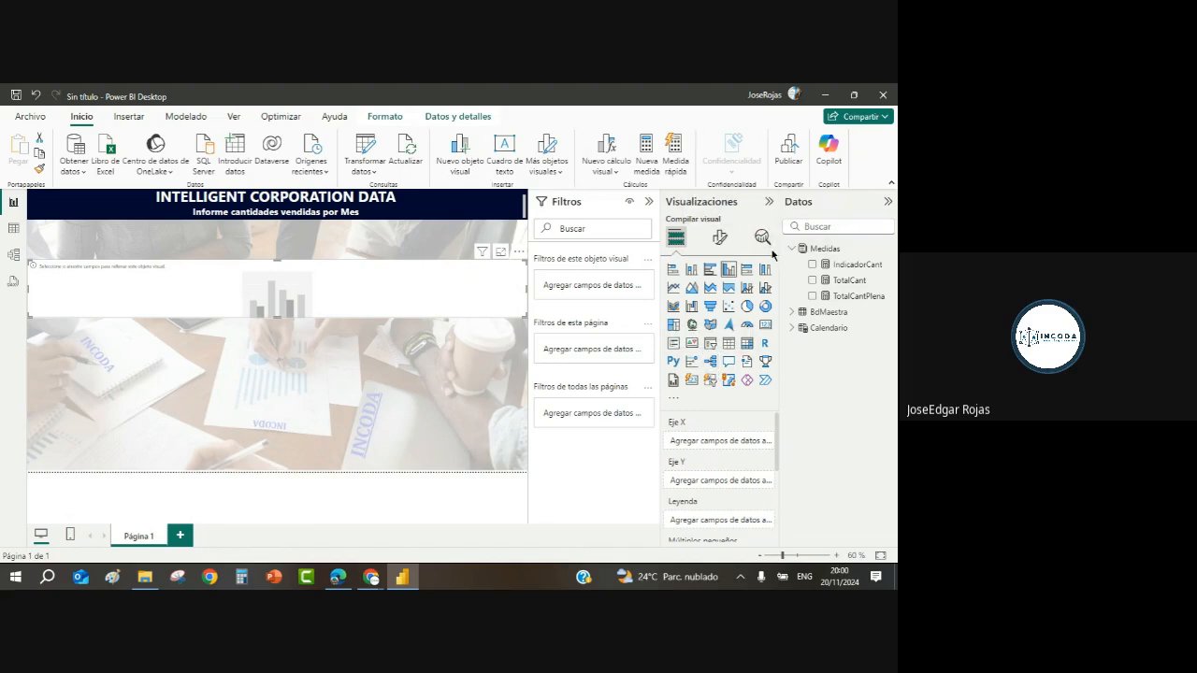
Step: Plot TotalCant by Mes from Calendario's FECHA hierarchy in the column chart
left_click(793, 329)
left_click(801, 344)
left_click(811, 360)
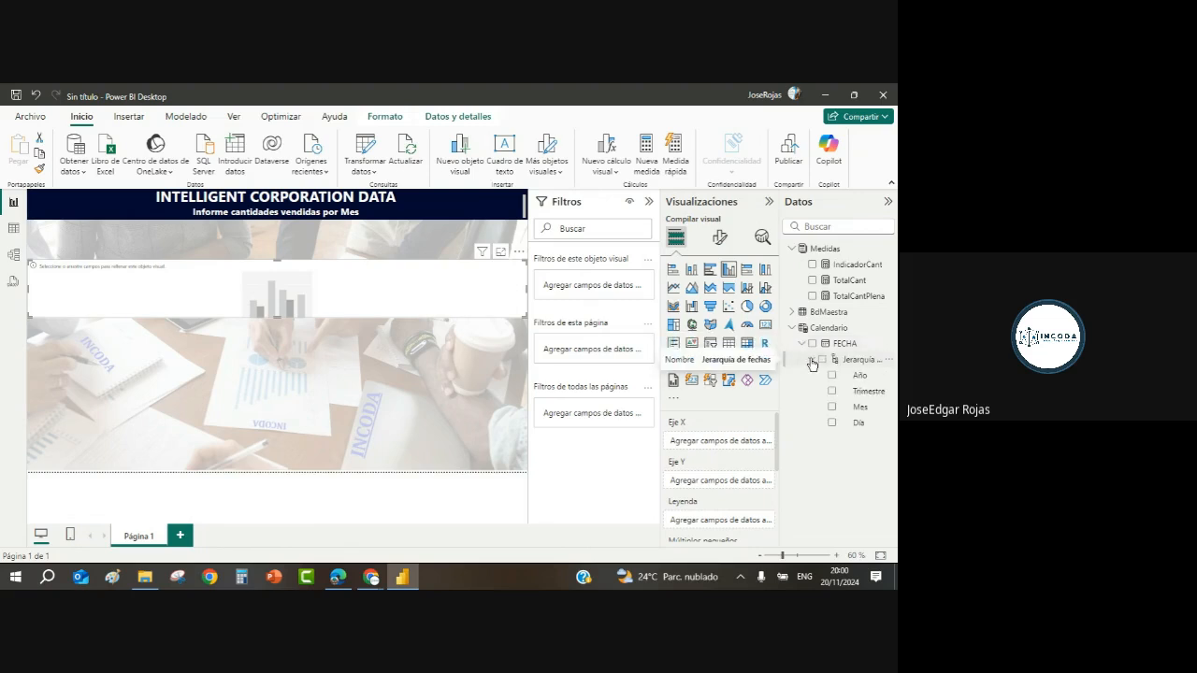
left_click(832, 408)
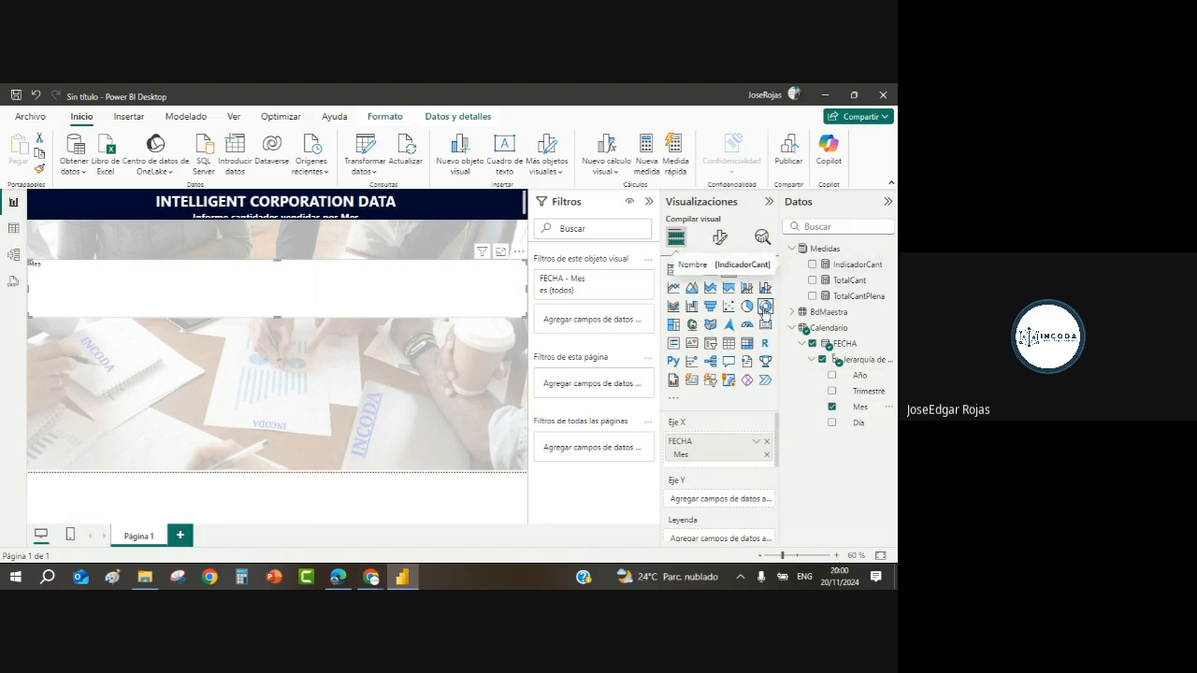
left_click(812, 280)
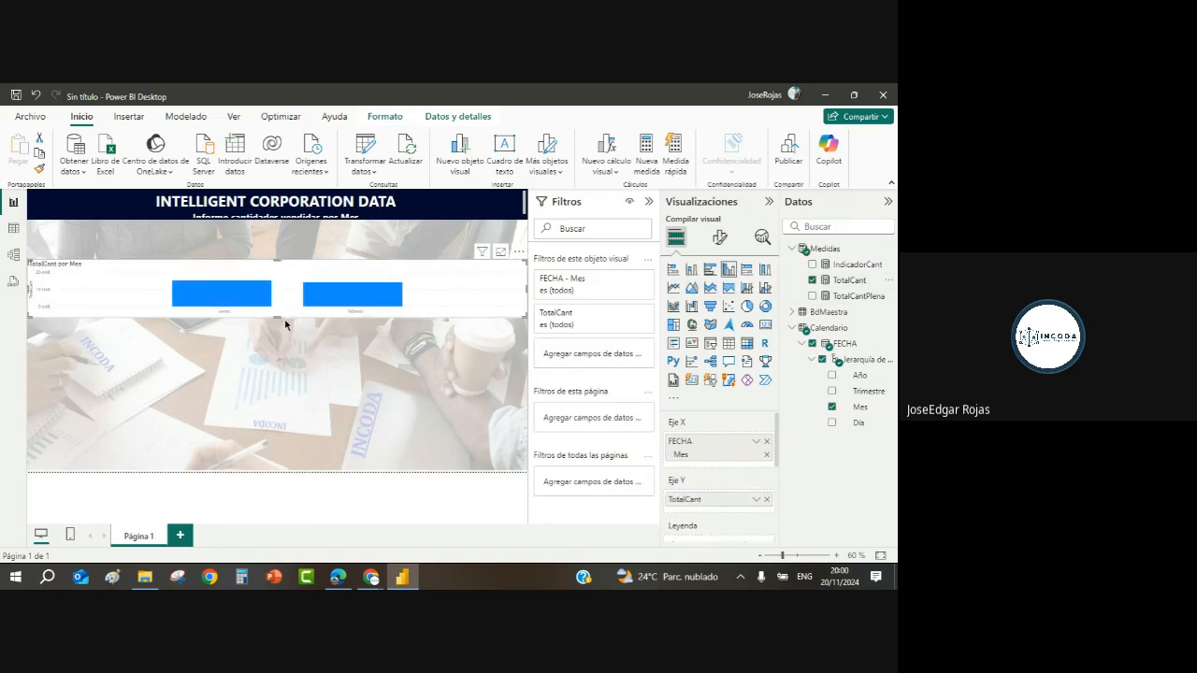
Step: Drag the chart's bottom edge down to make it taller
left_click_drag(276, 323, 274, 418)
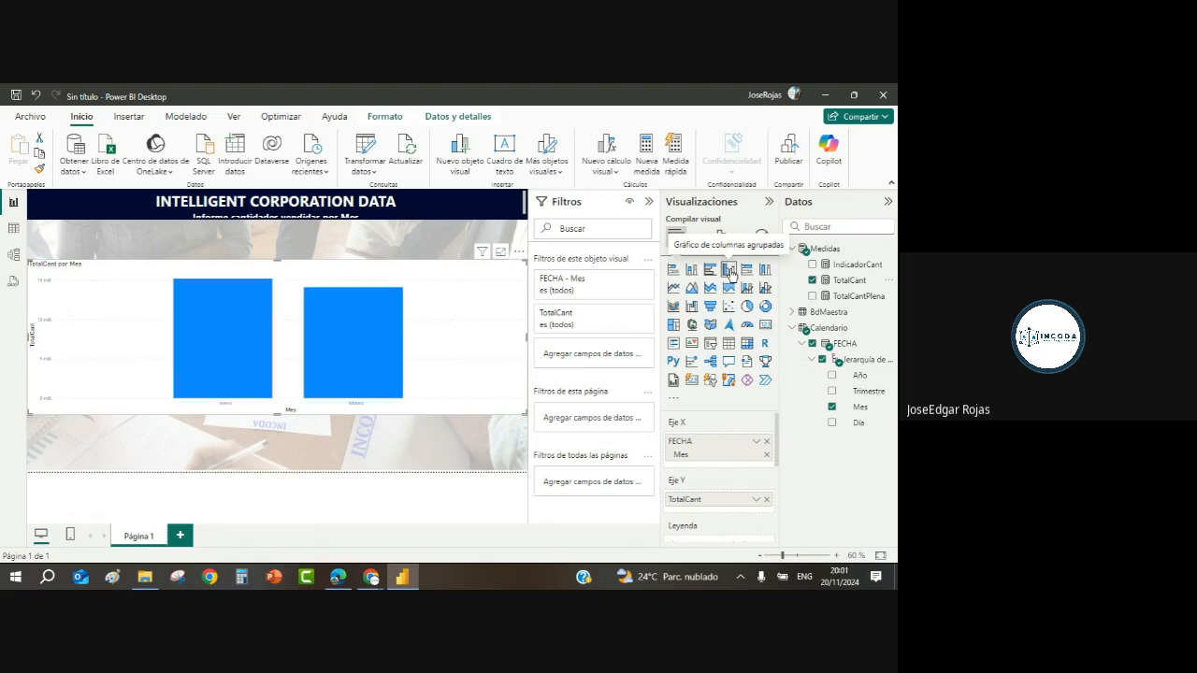
left_click(792, 312)
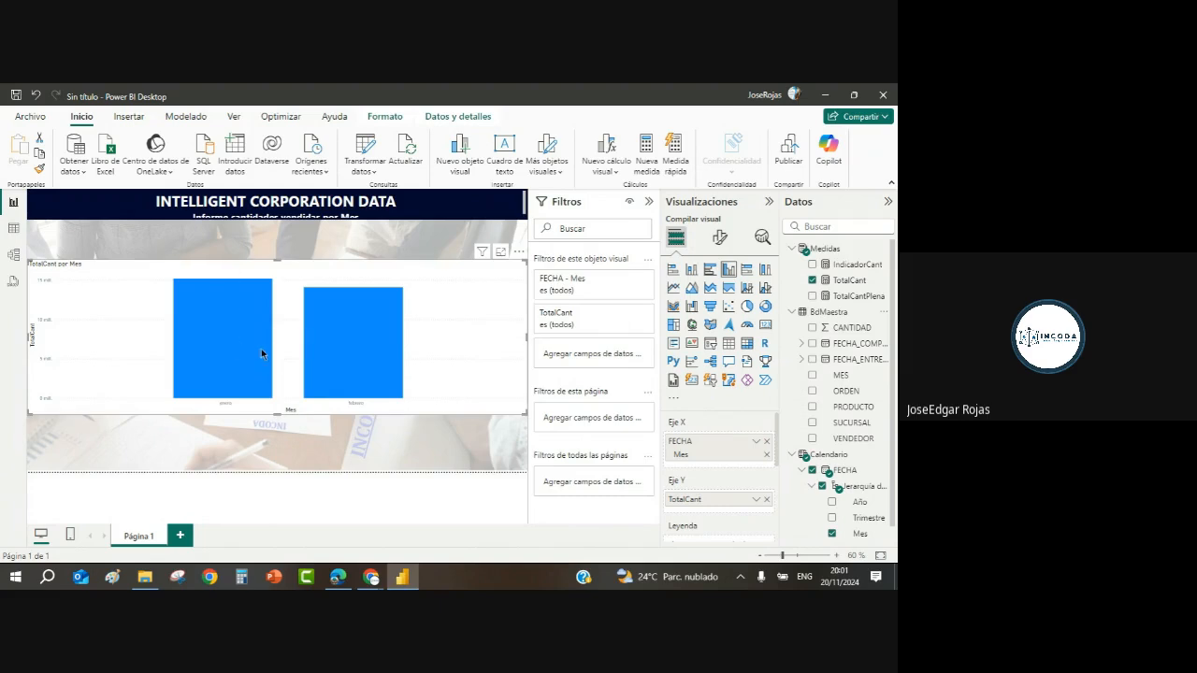
mouse_move(324, 364)
Step: Turn off the chart's background under General > Effects and drag its right edge left to narrow it
left_click(719, 239)
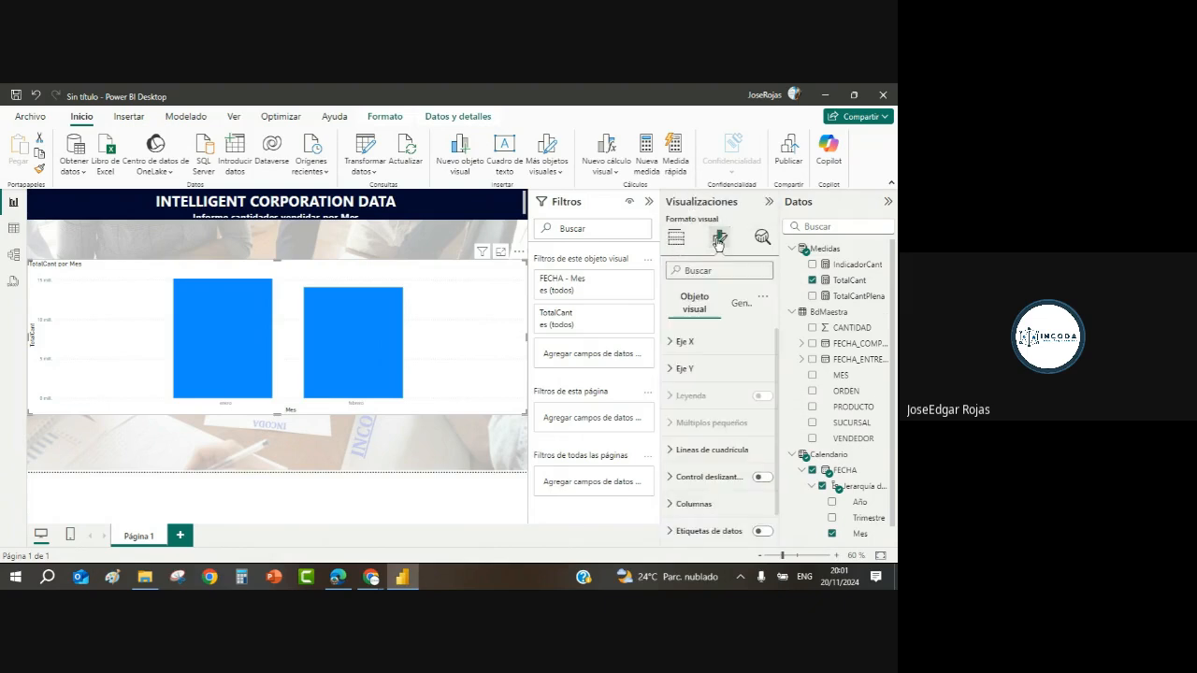
left_click(743, 306)
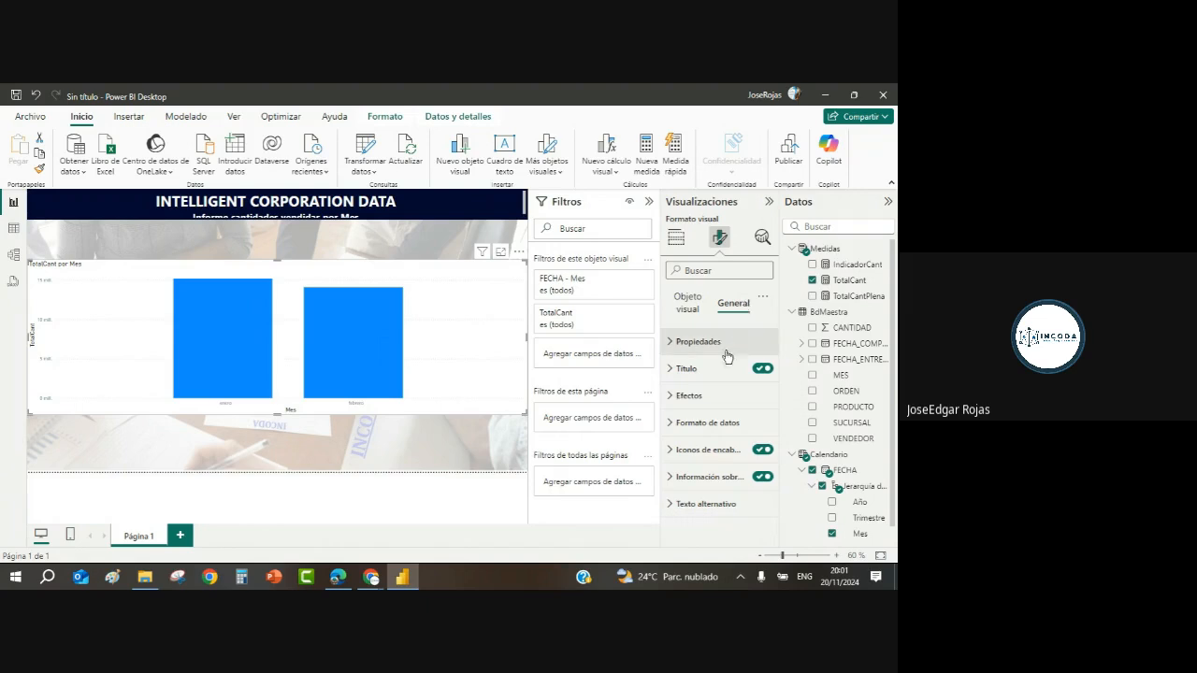
left_click(669, 399)
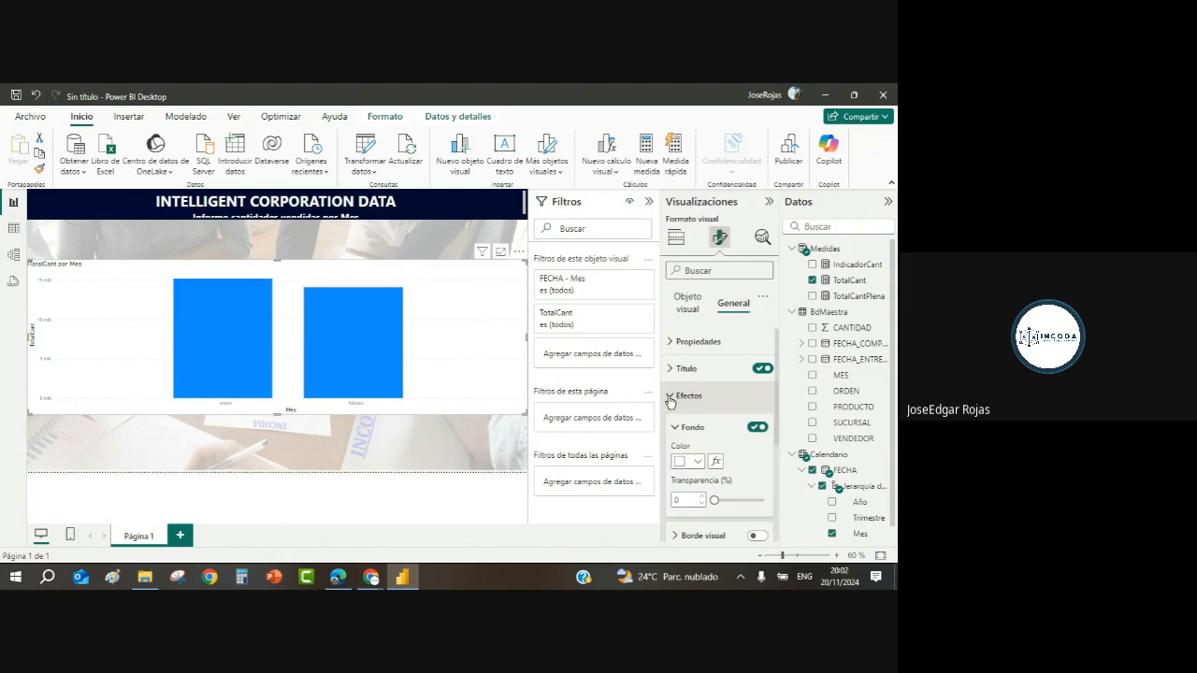
left_click(755, 430)
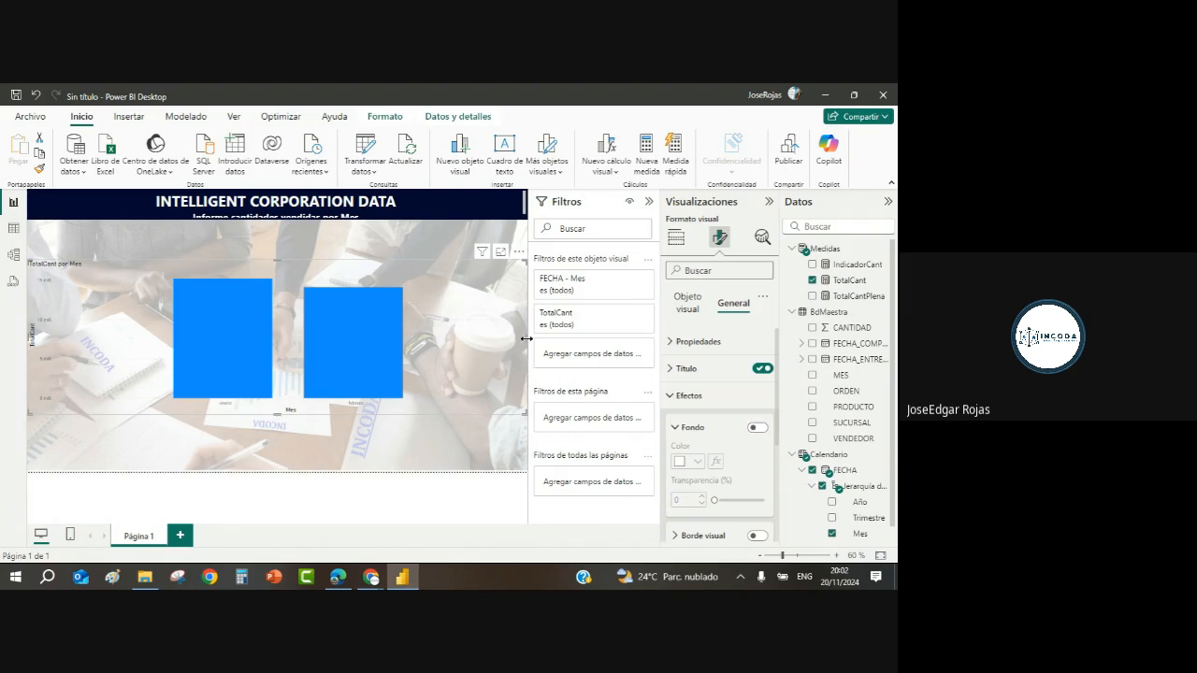
left_click_drag(527, 339, 388, 339)
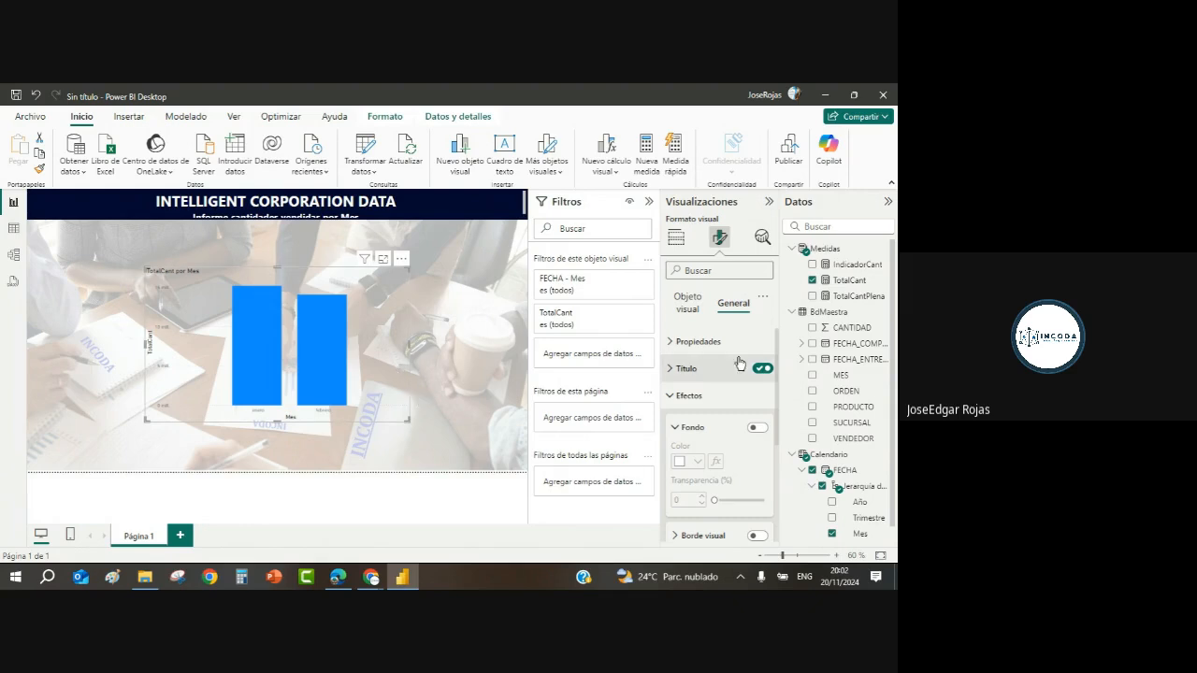
Step: Rename the chart title to CANTIDADES POR MES and centre it
left_click(672, 368)
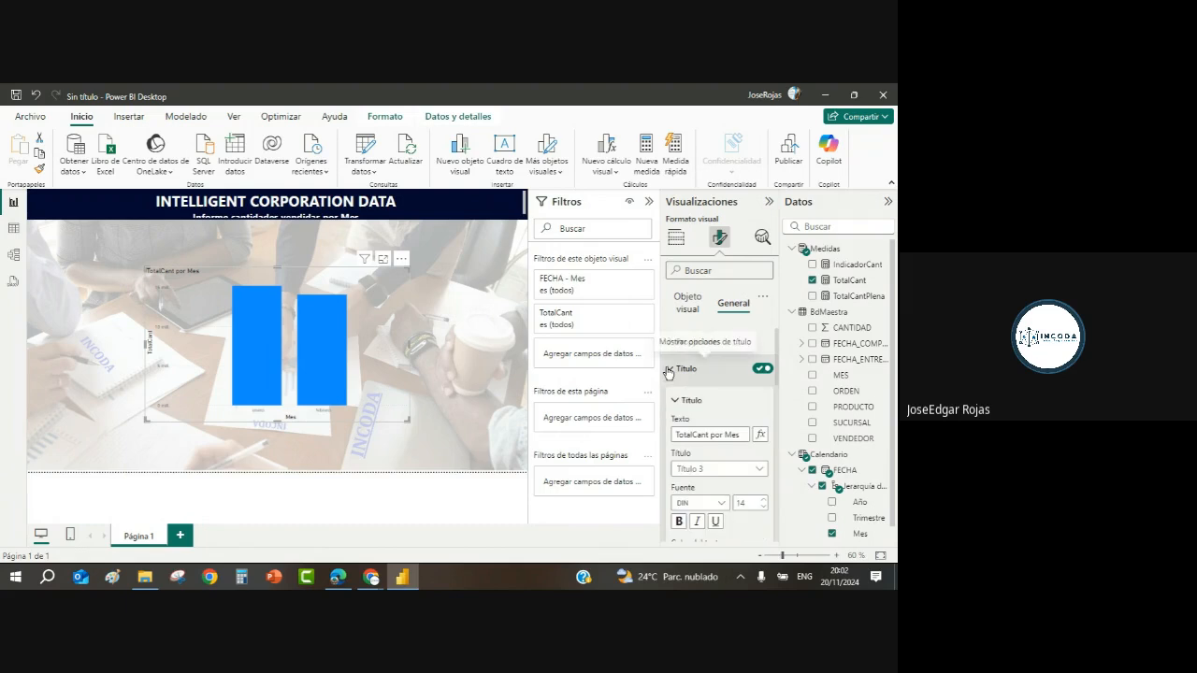
left_click_drag(739, 436, 630, 426)
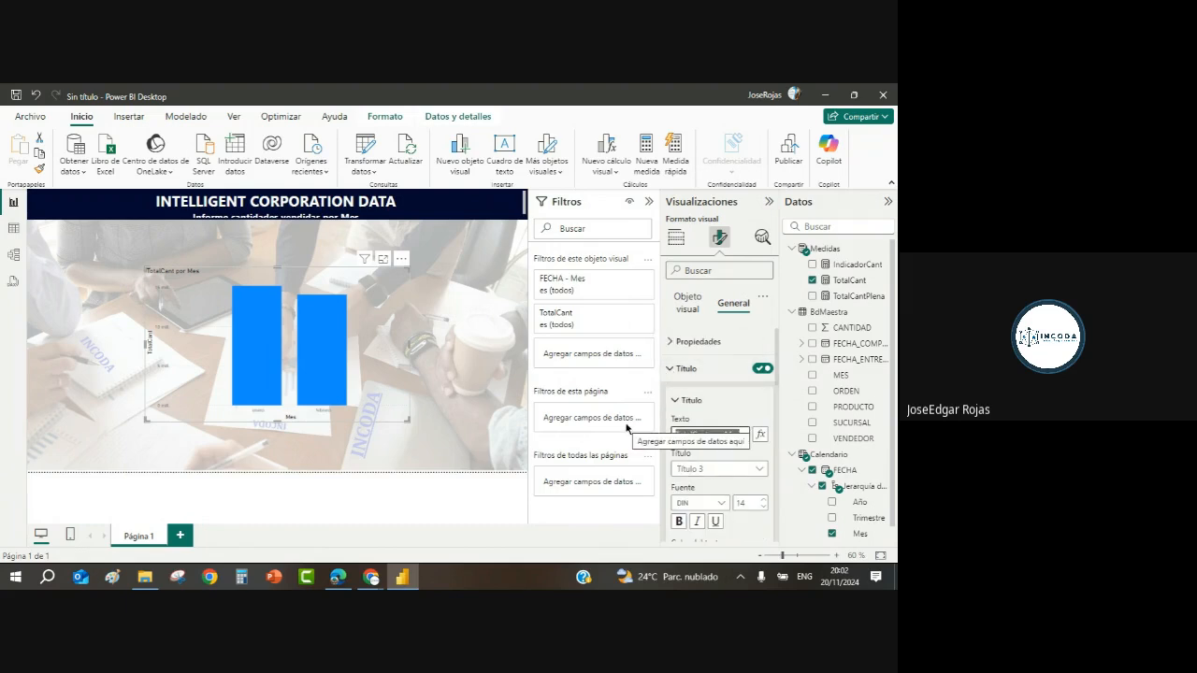
type("CANT")
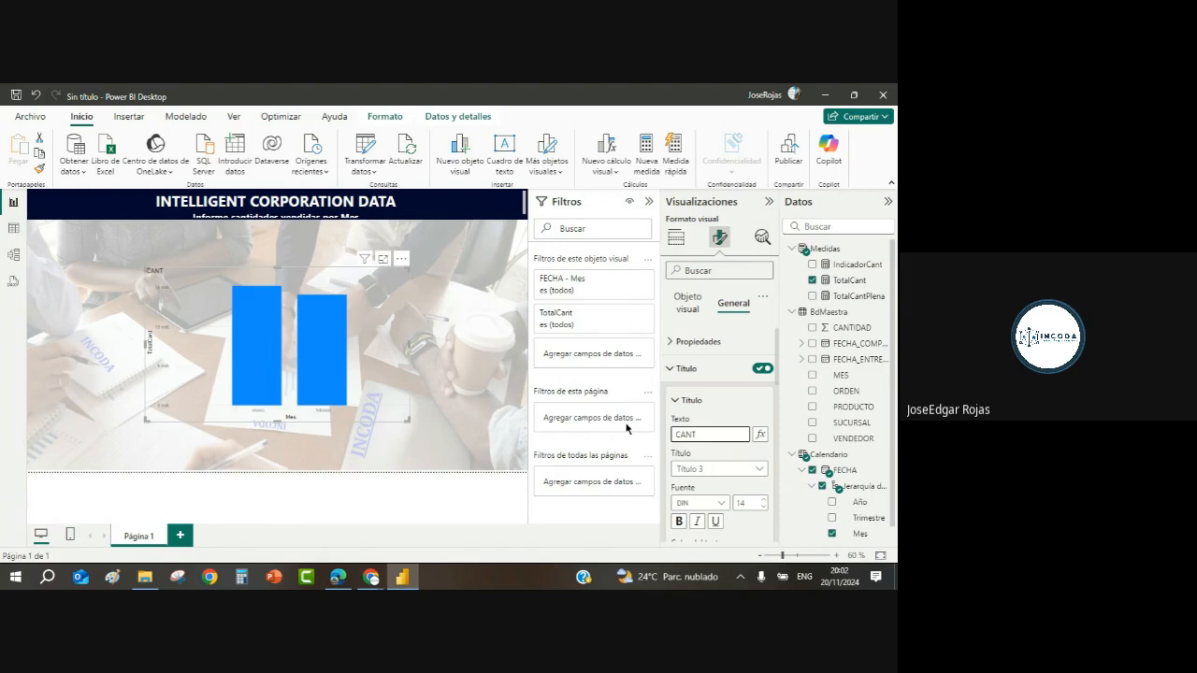
type("IDADES POR MES")
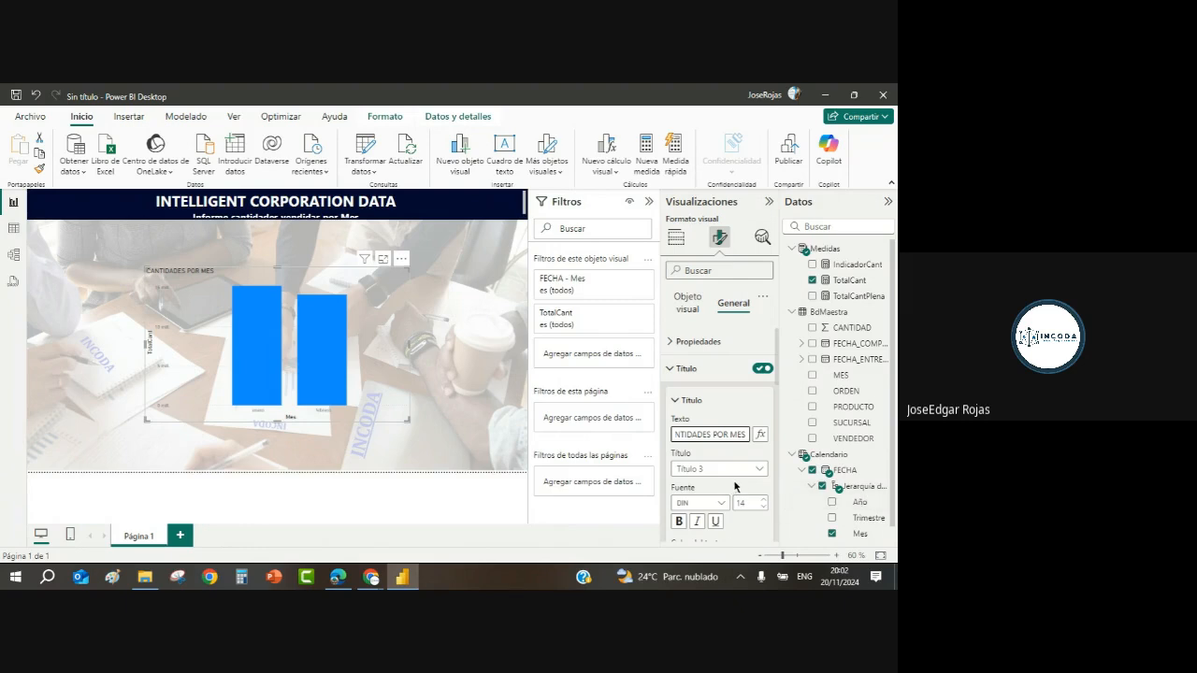
scroll(775, 412, "down", 5)
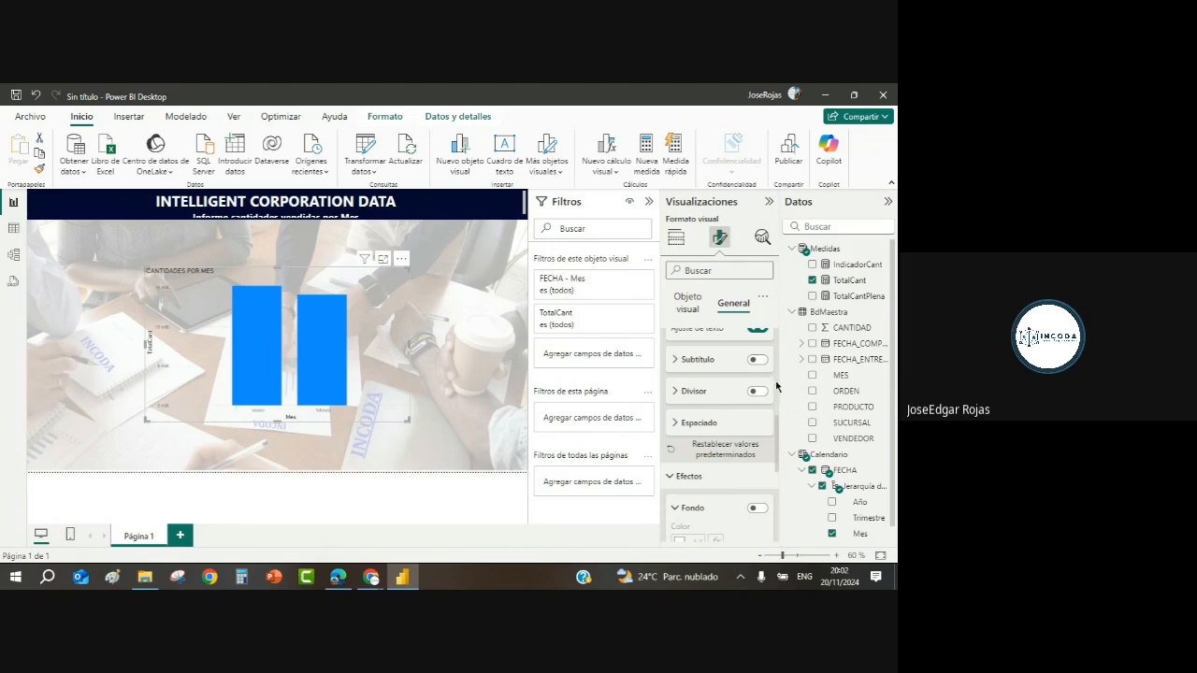
scroll(775, 382, "up", 5)
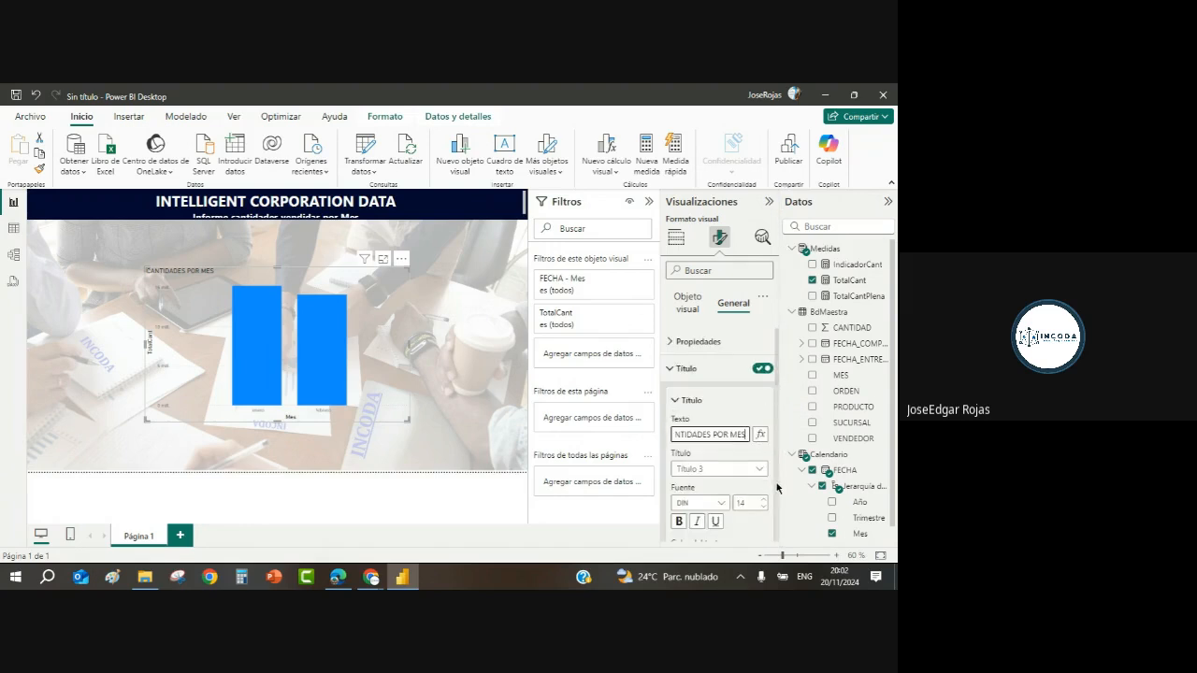
scroll(777, 488, "down", 5)
left_click_drag(777, 487, 780, 405)
left_click(706, 428)
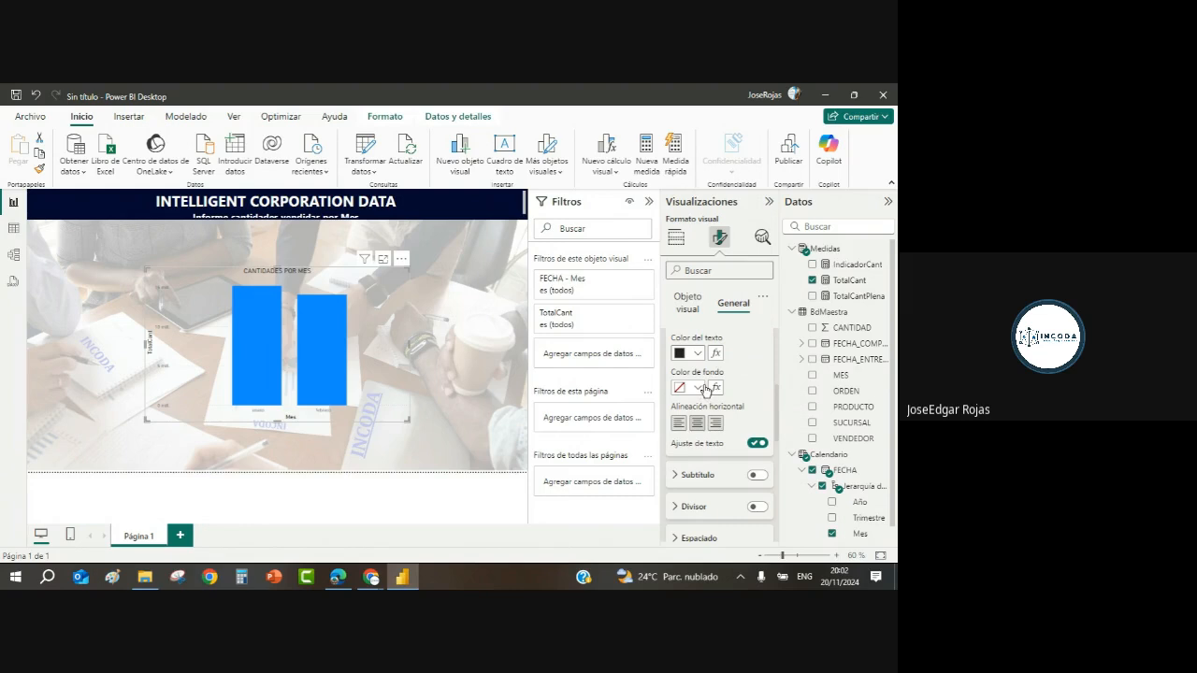
Step: Give the chart title a dark red background with white text, and nudge the chart right
left_click(698, 388)
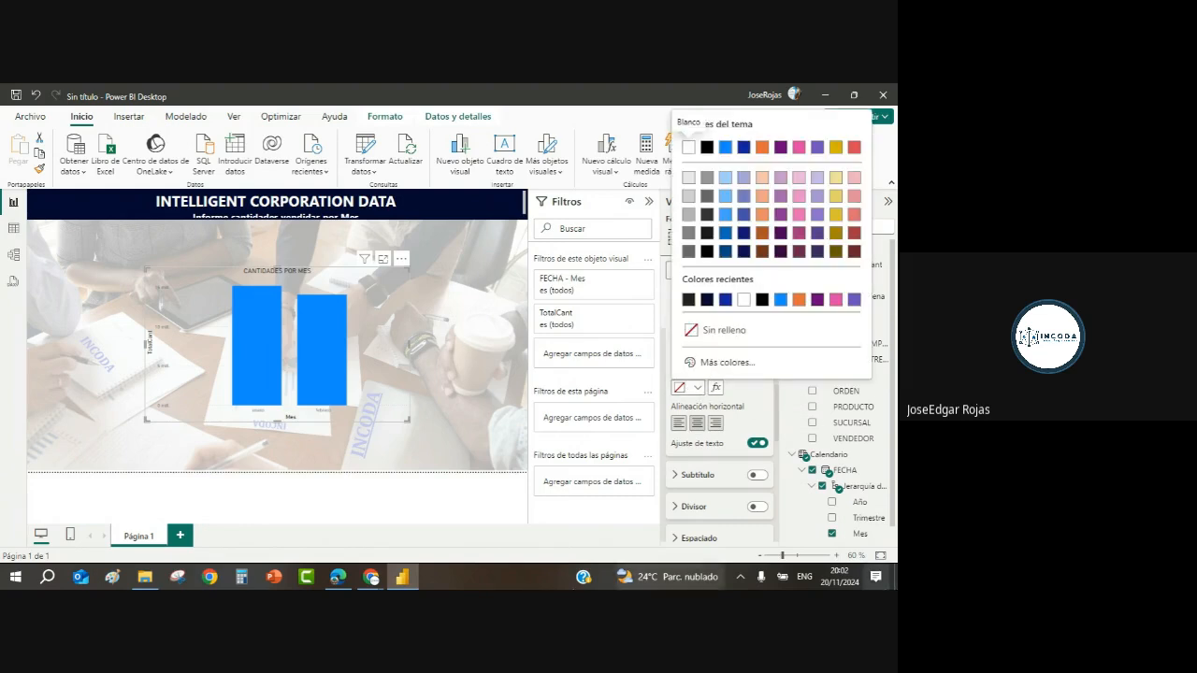
left_click(728, 181)
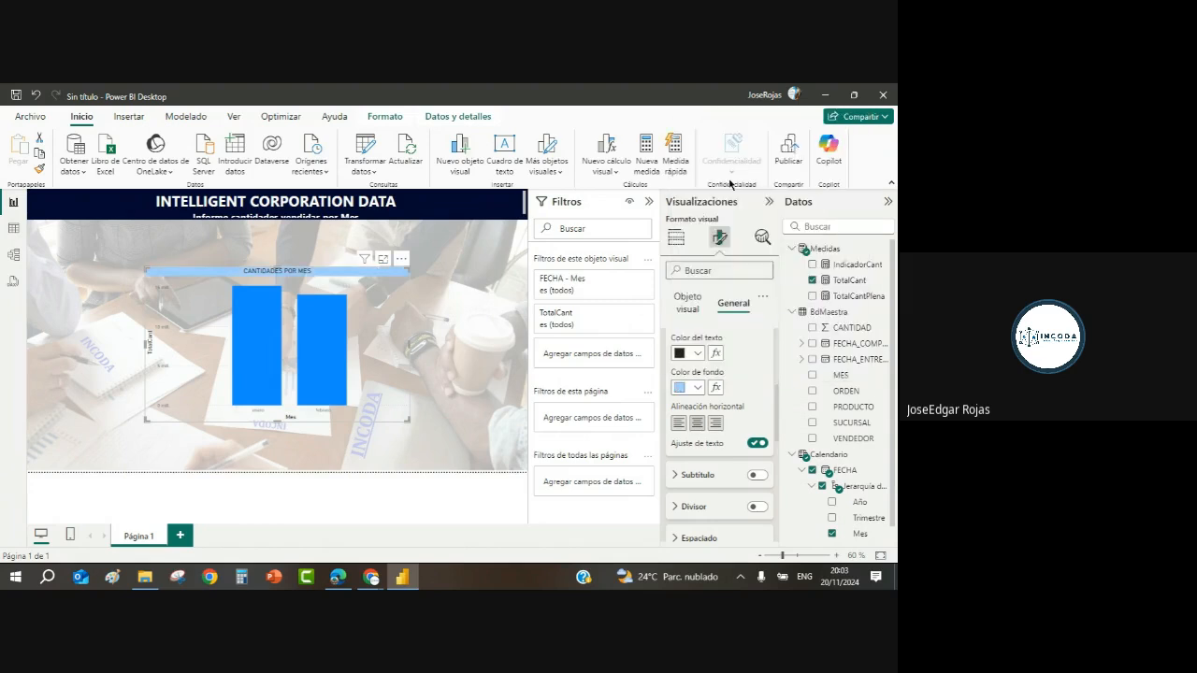
left_click(697, 388)
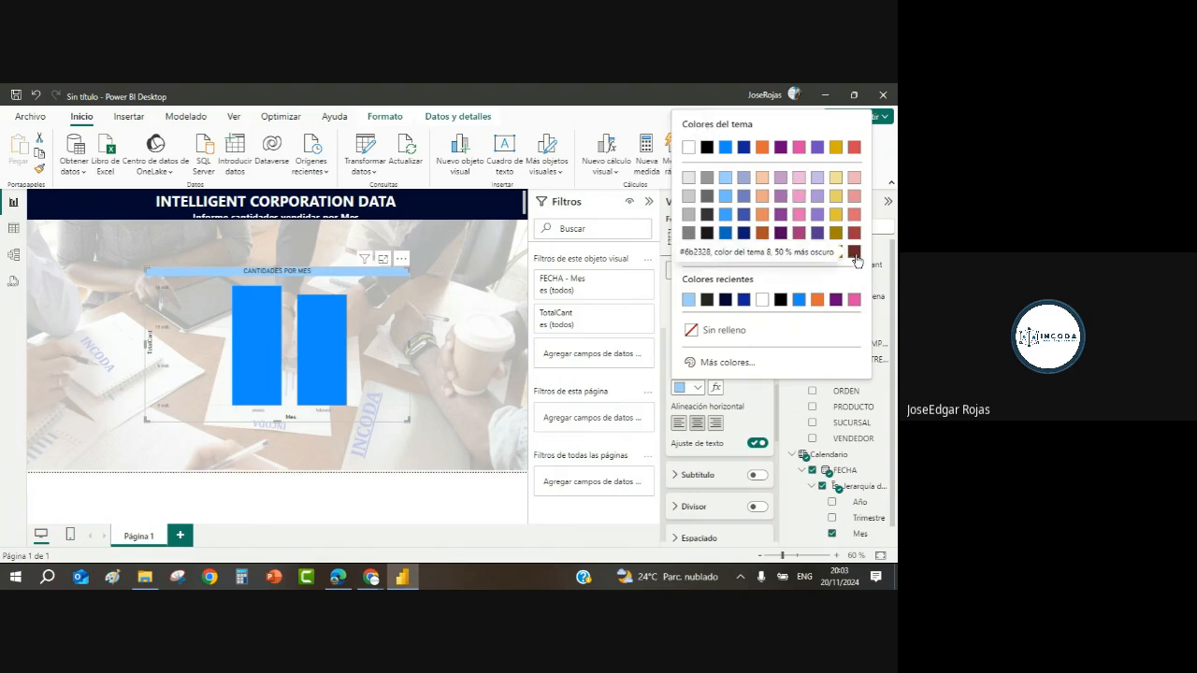
left_click(852, 253)
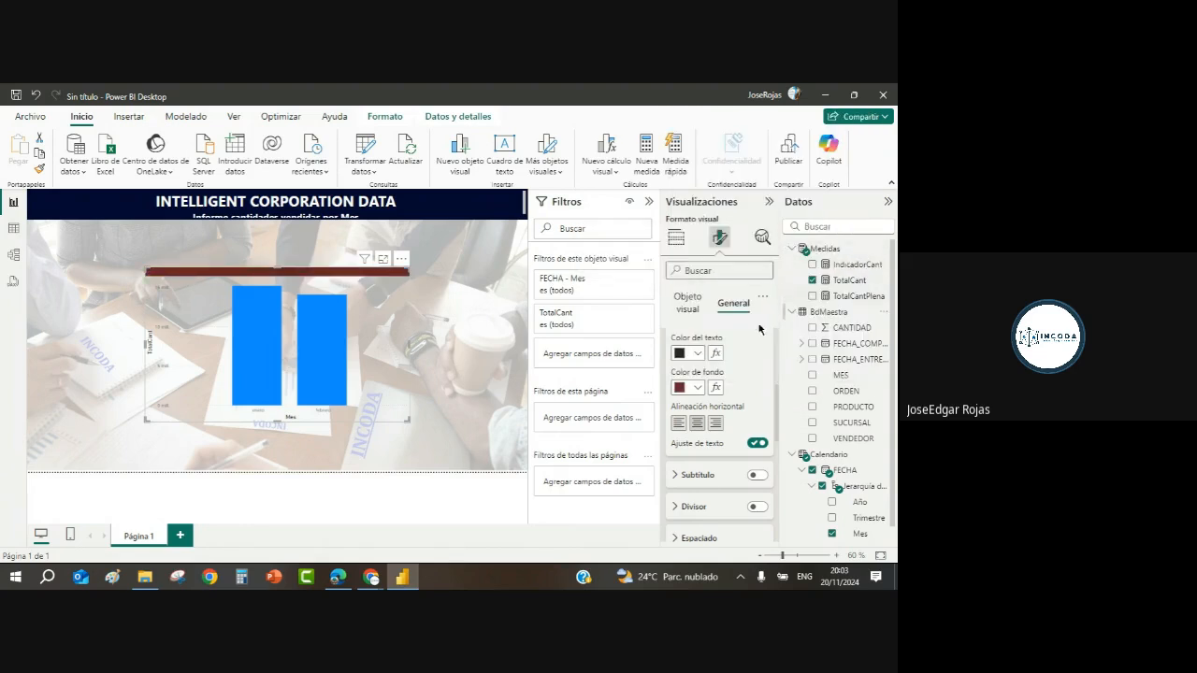
left_click(703, 356)
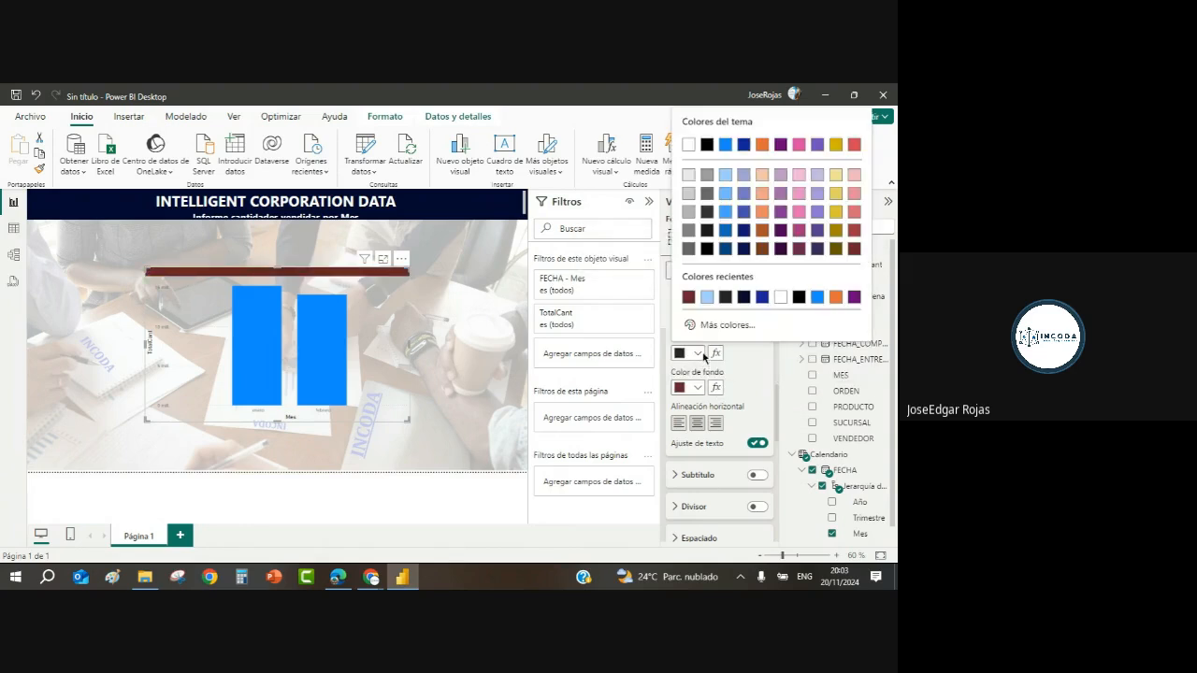
left_click(689, 147)
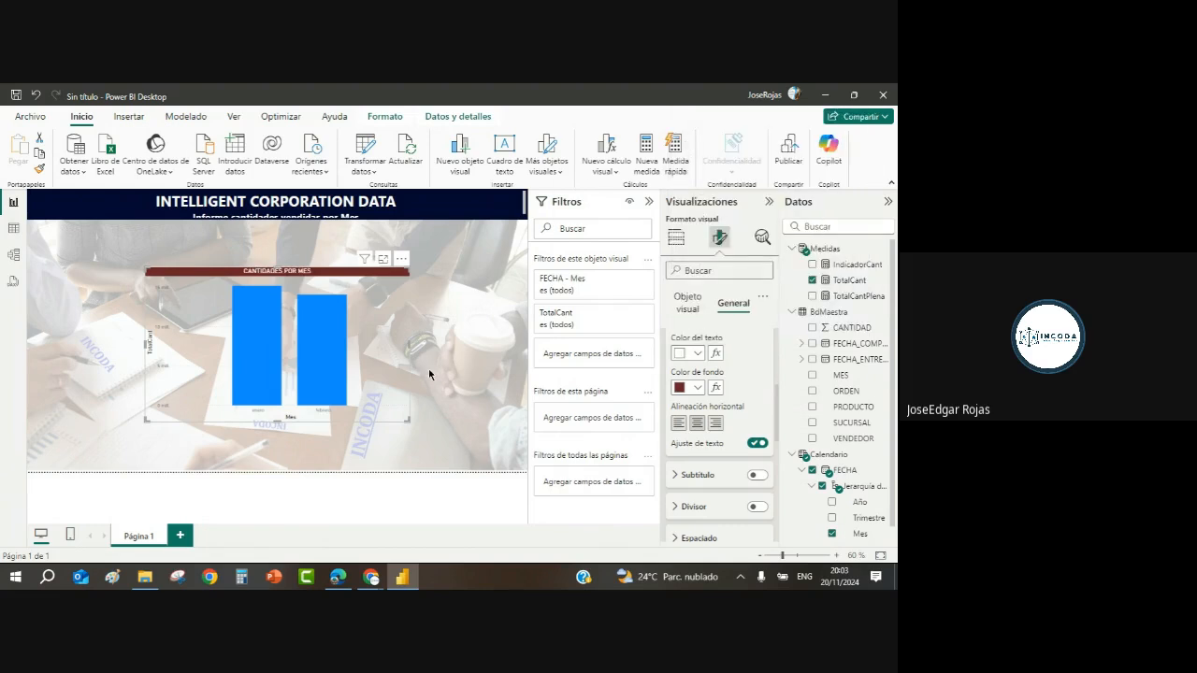
mouse_move(382, 361)
left_mouse_down()
mouse_move(285, 358)
mouse_move(385, 365)
mouse_move(375, 368)
left_mouse_up()
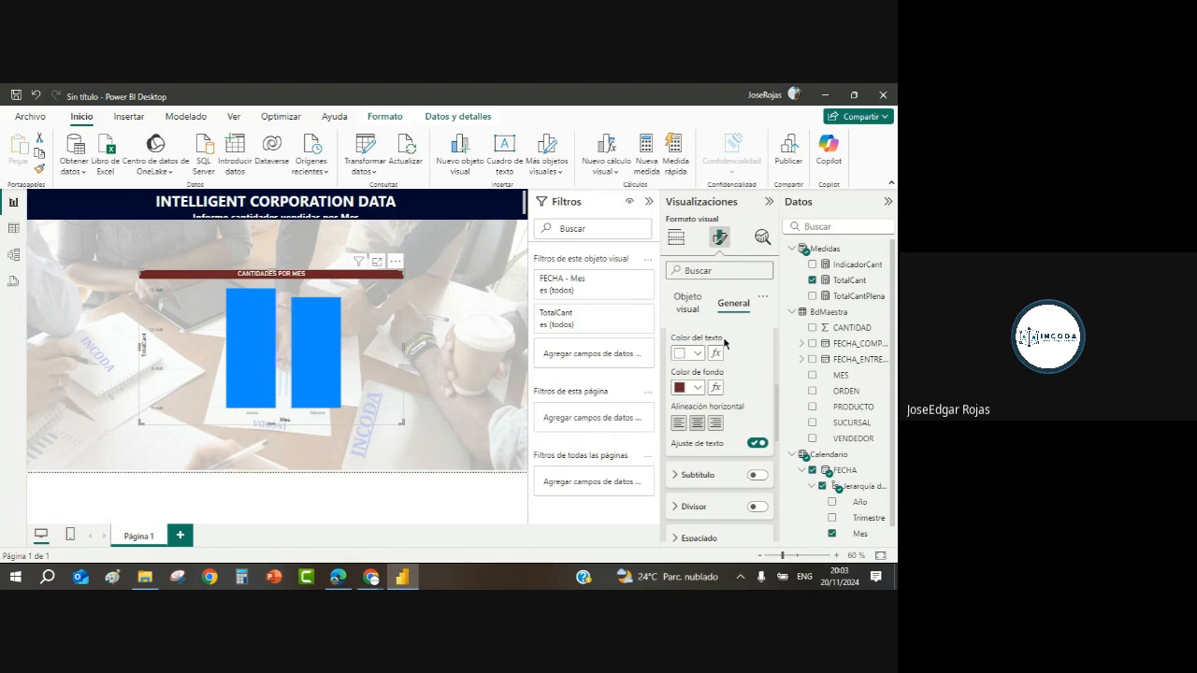
Step: Open the monthly chart's Objeto visual formatting and expand the Columnas section
scroll(777, 421, "up", 2)
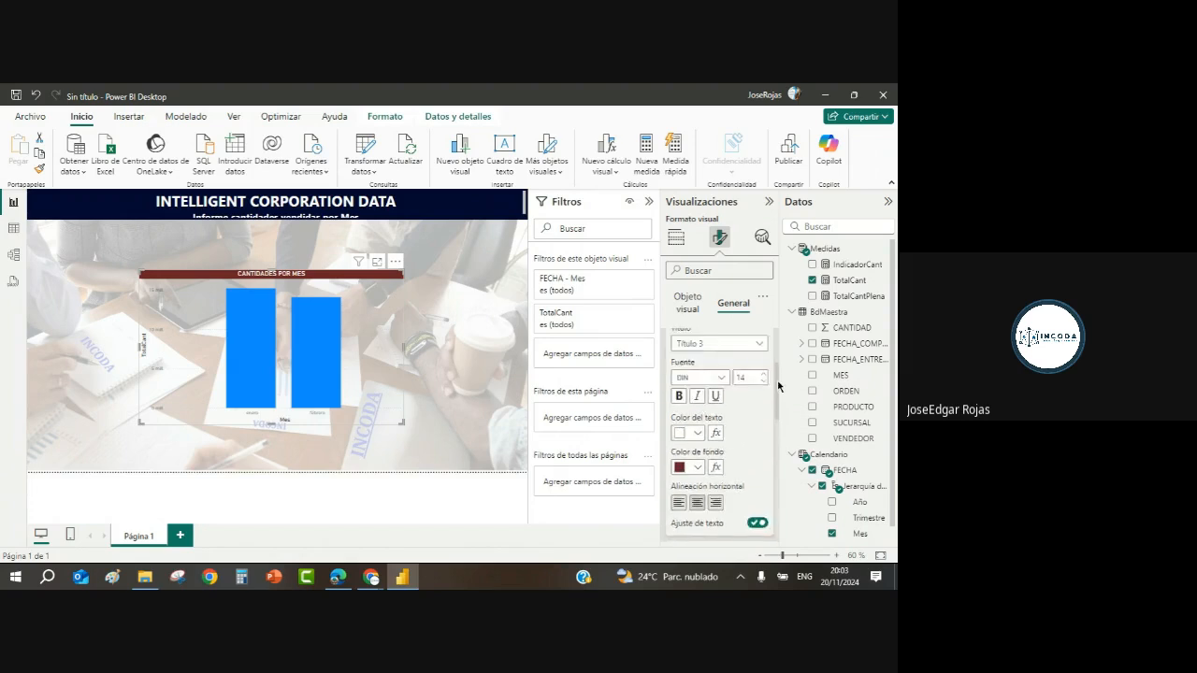
scroll(777, 421, "down", 3)
scroll(775, 426, "down", 1)
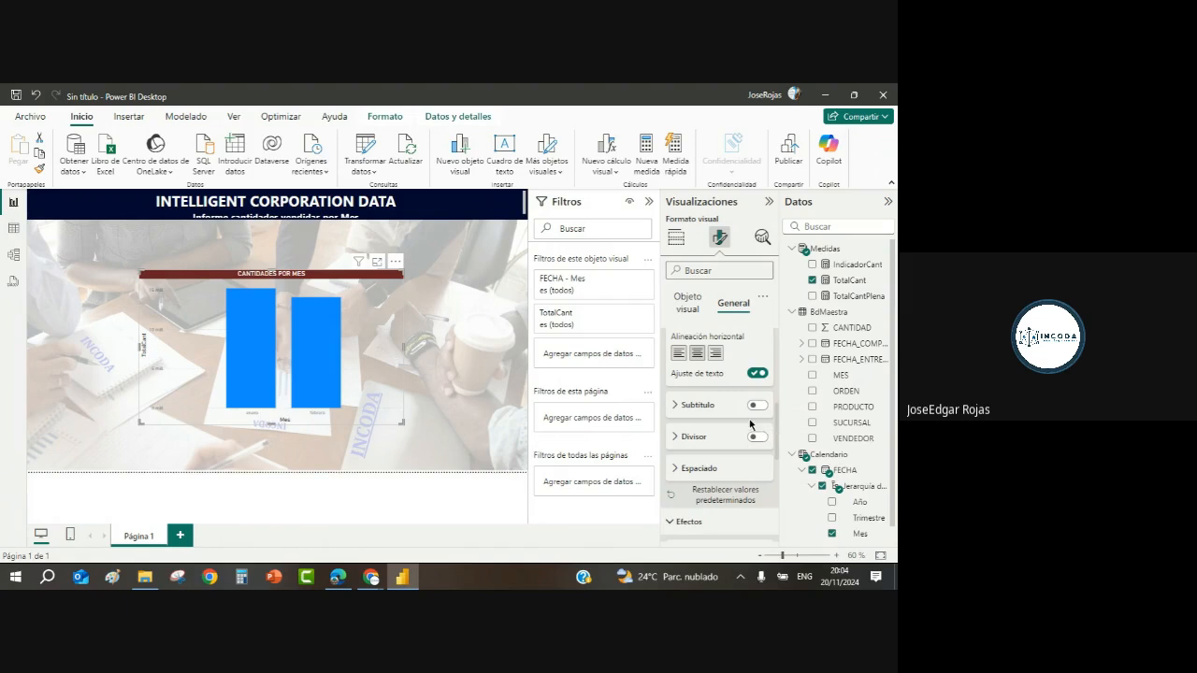
left_click(693, 309)
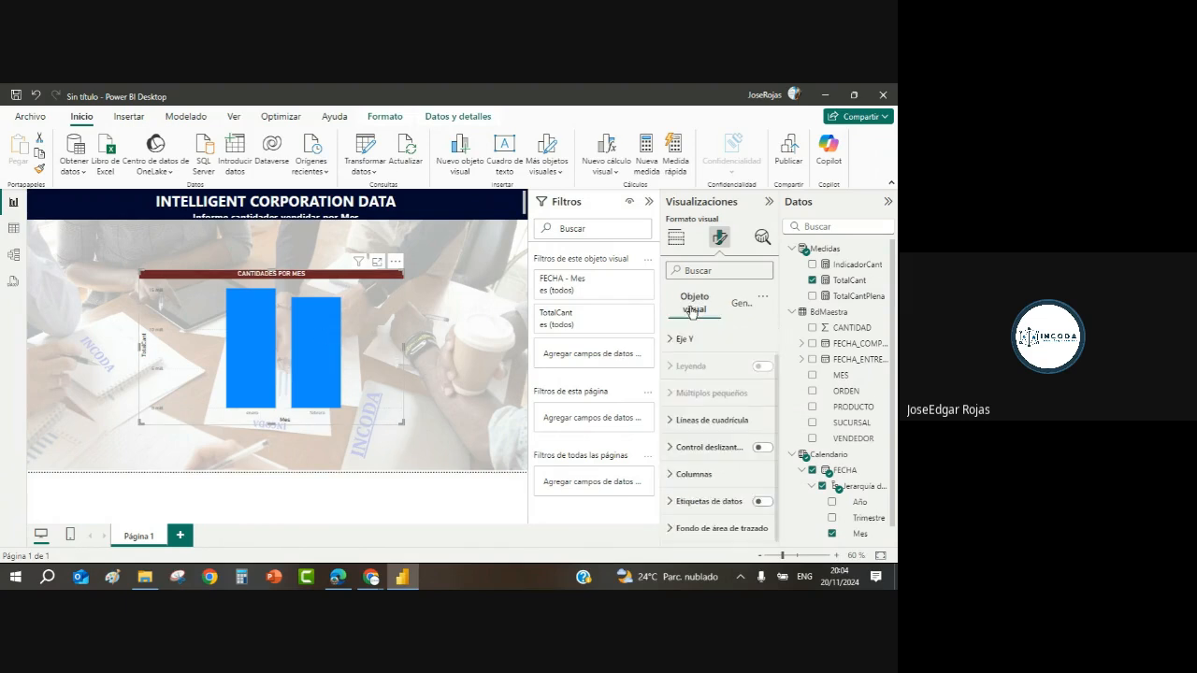
left_click(669, 475)
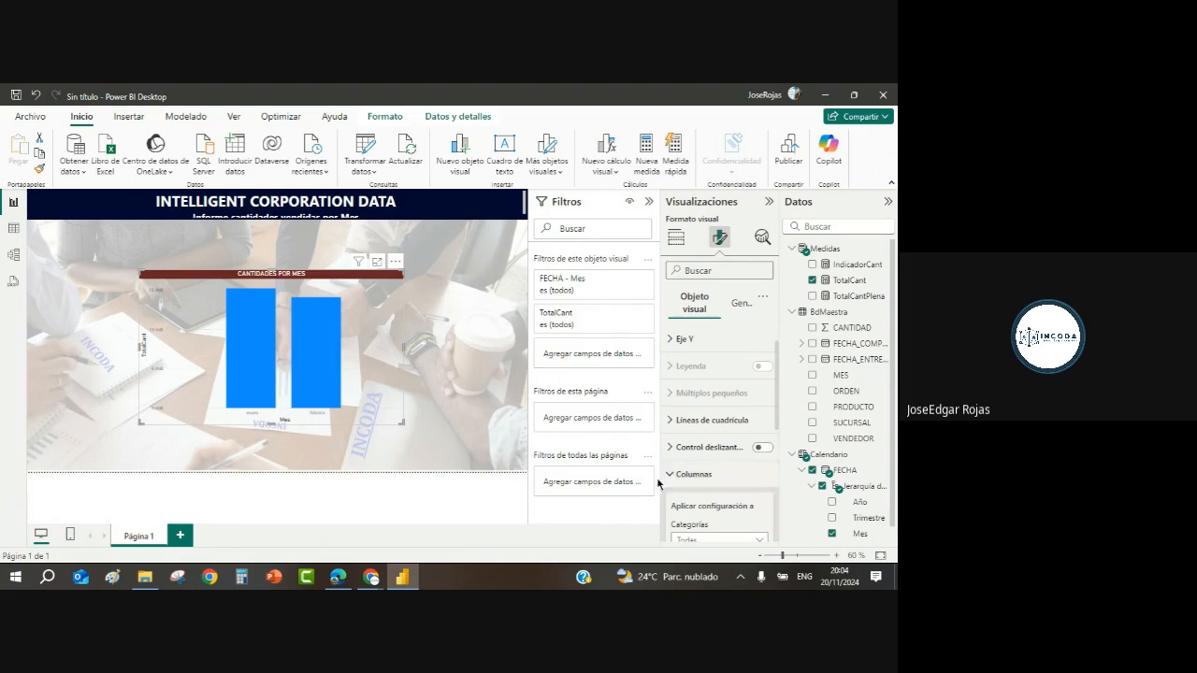
Step: Select enero in Categorías and colour its column dark brown, after trying salmon red and black
left_click_drag(776, 417, 770, 488)
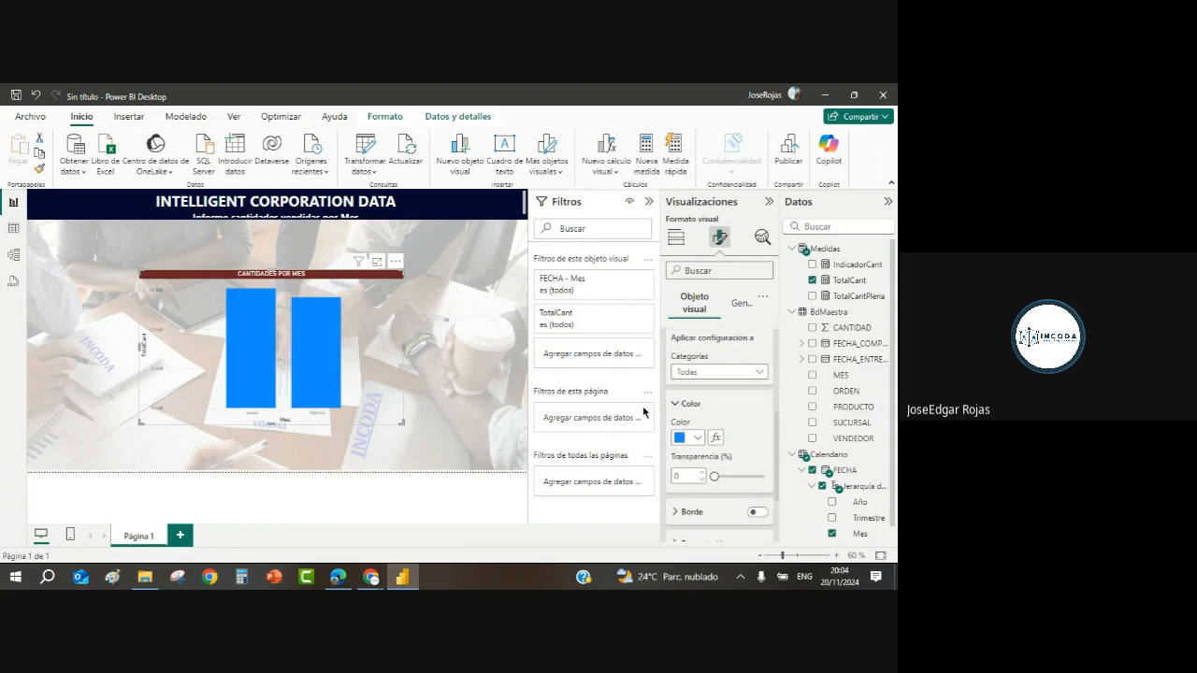
left_click(760, 373)
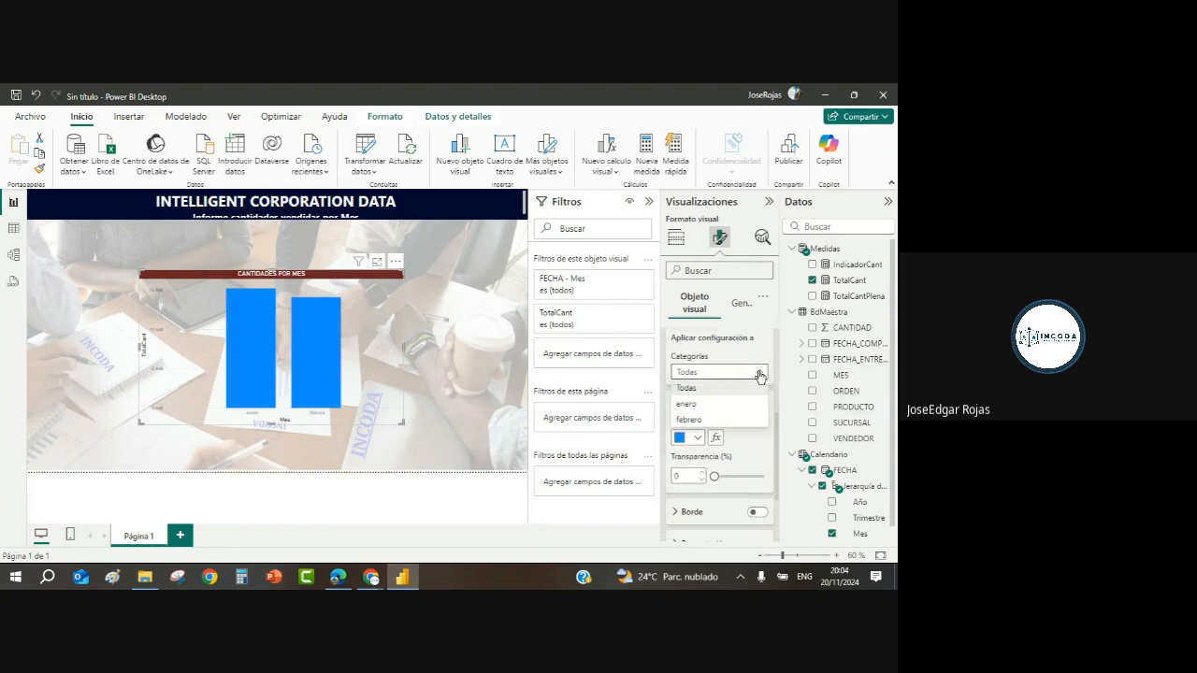
left_click(693, 405)
left_click(697, 438)
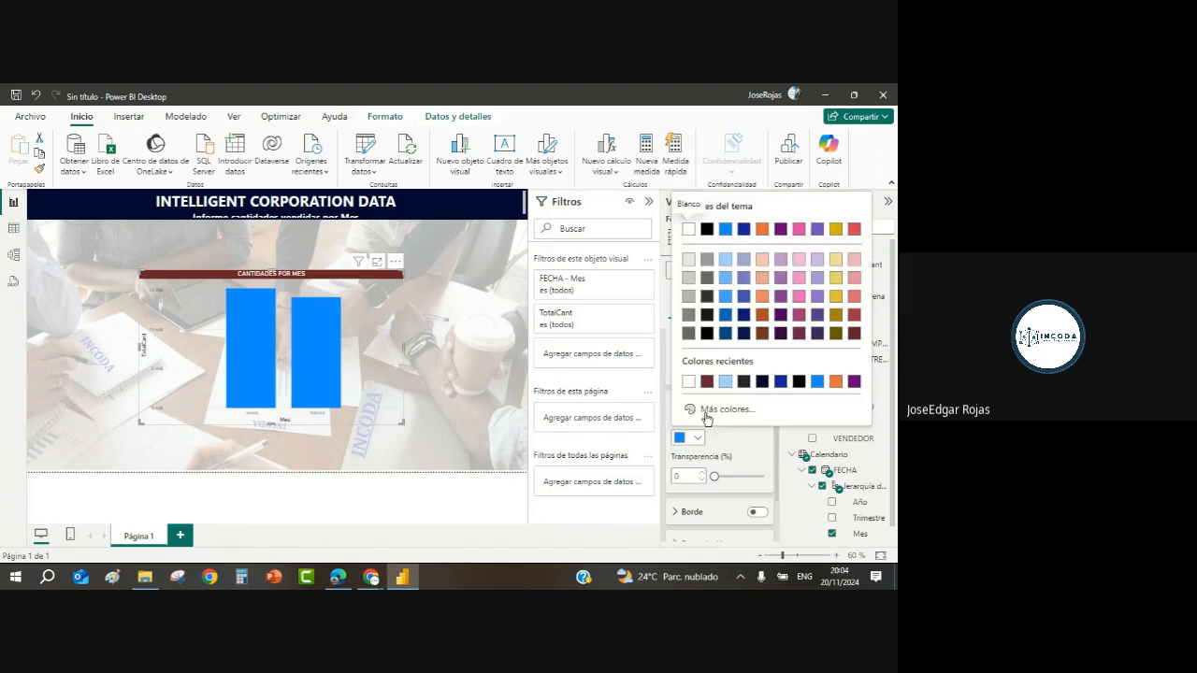
left_click(854, 298)
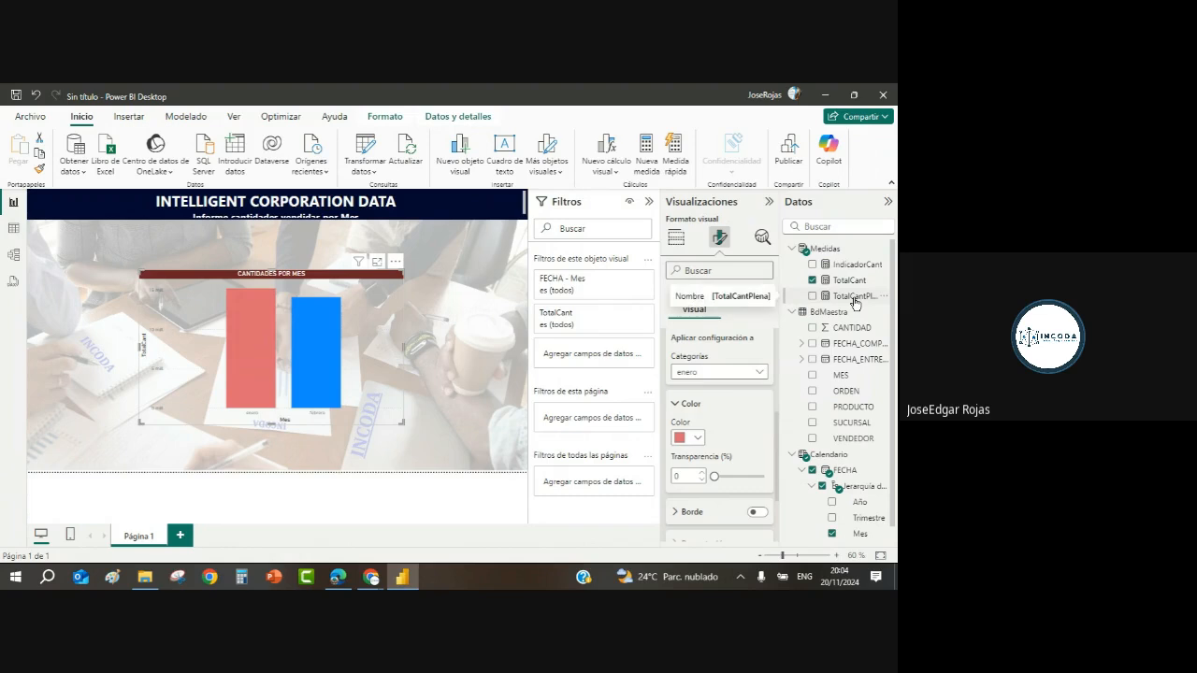
left_click(694, 440)
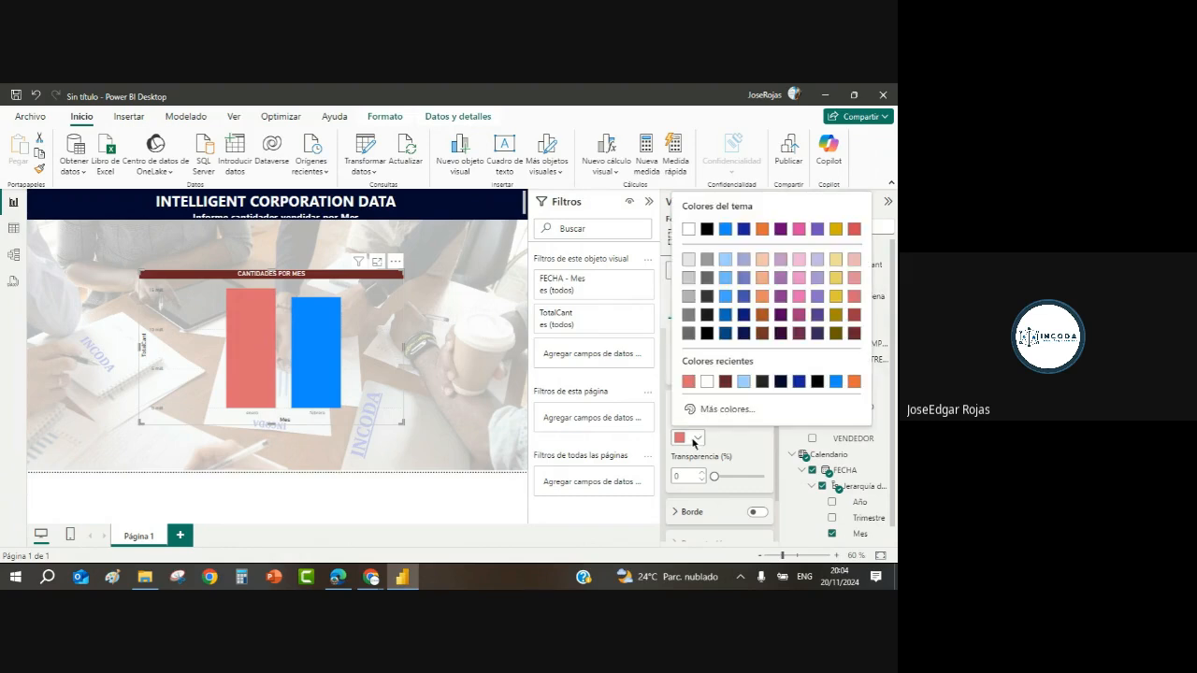
left_click(762, 381)
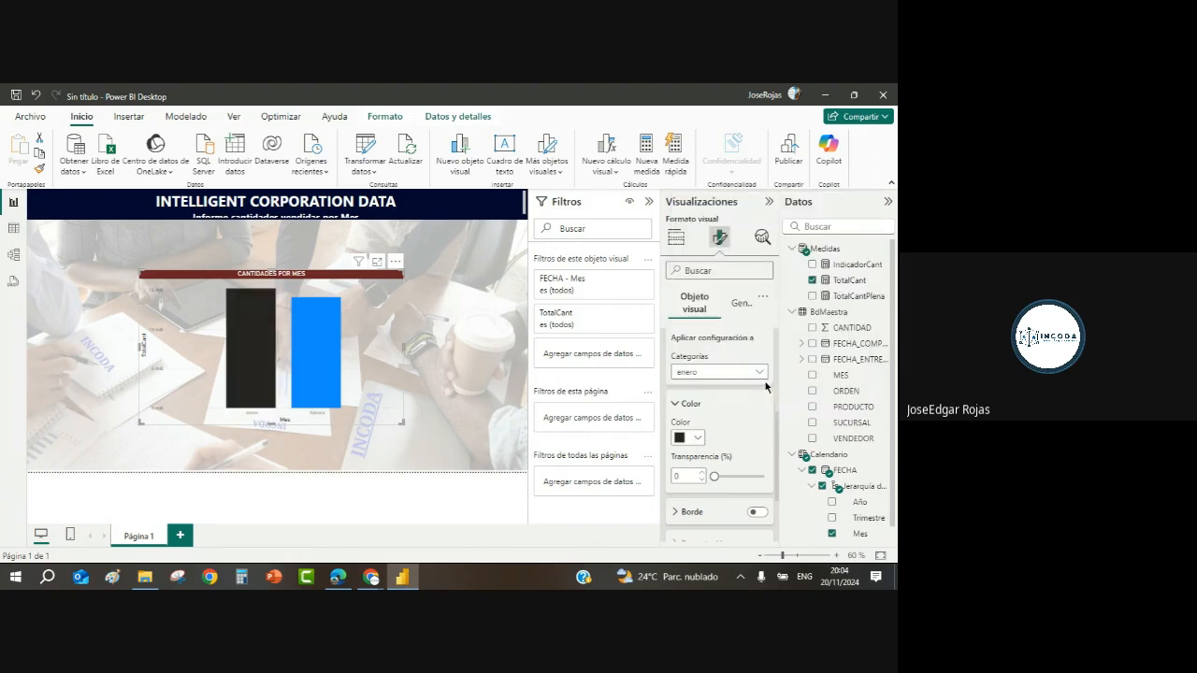
left_click(698, 438)
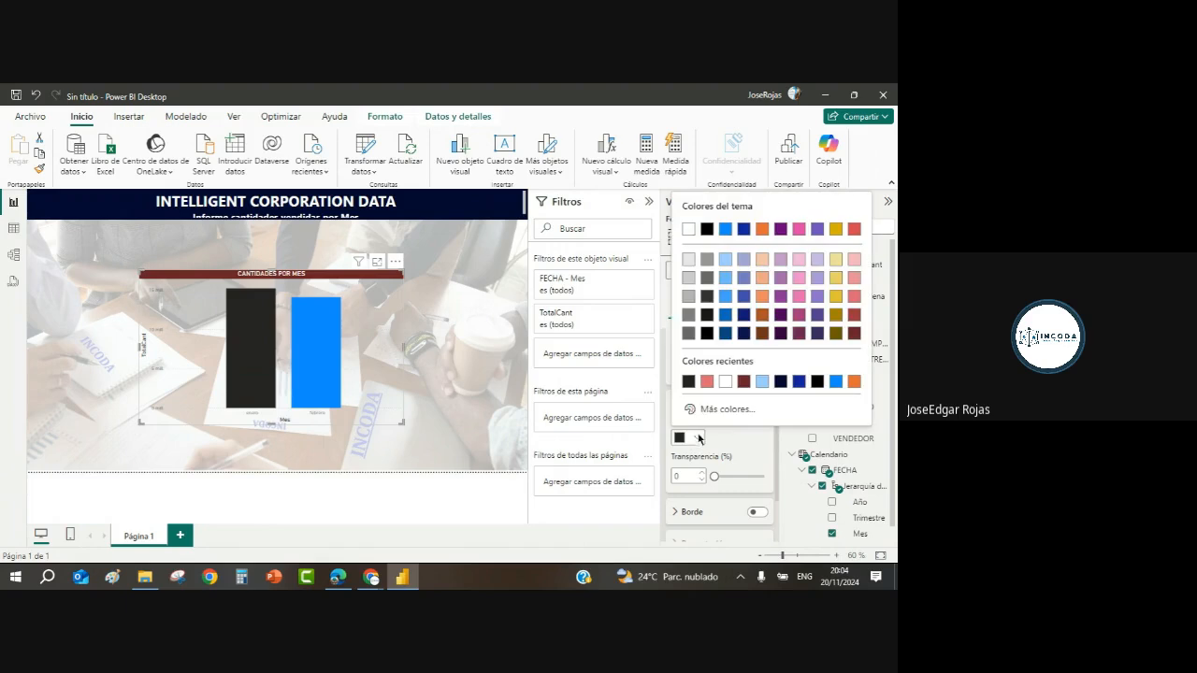
left_click(763, 334)
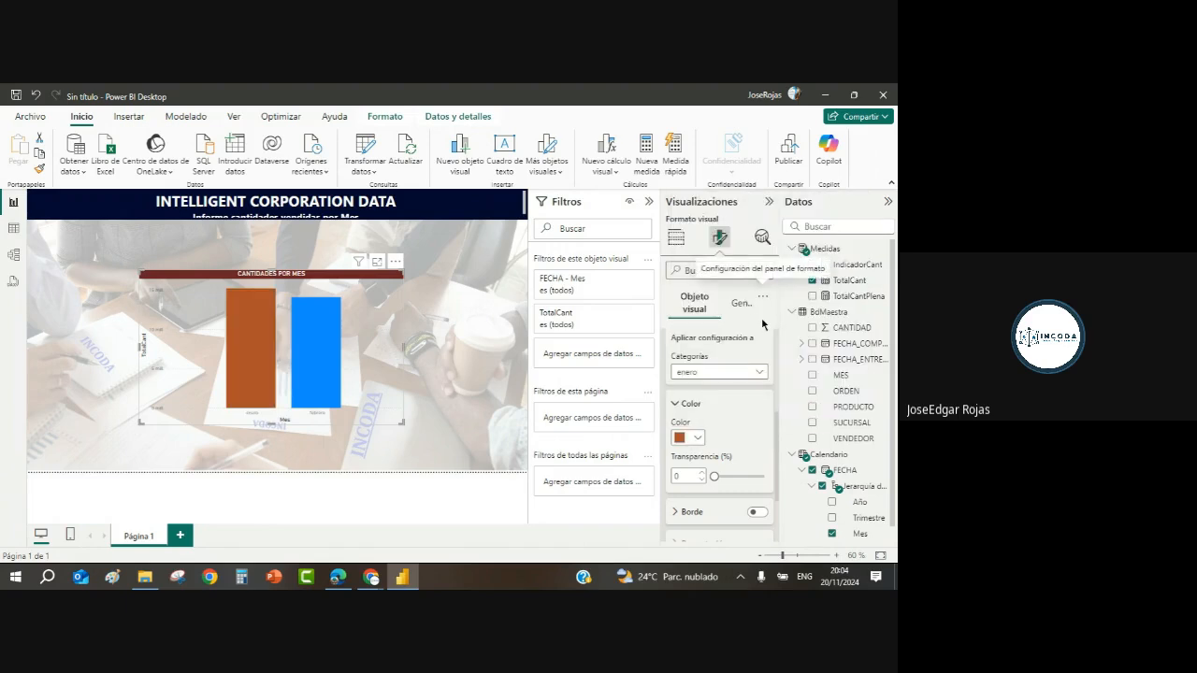
left_click(317, 358)
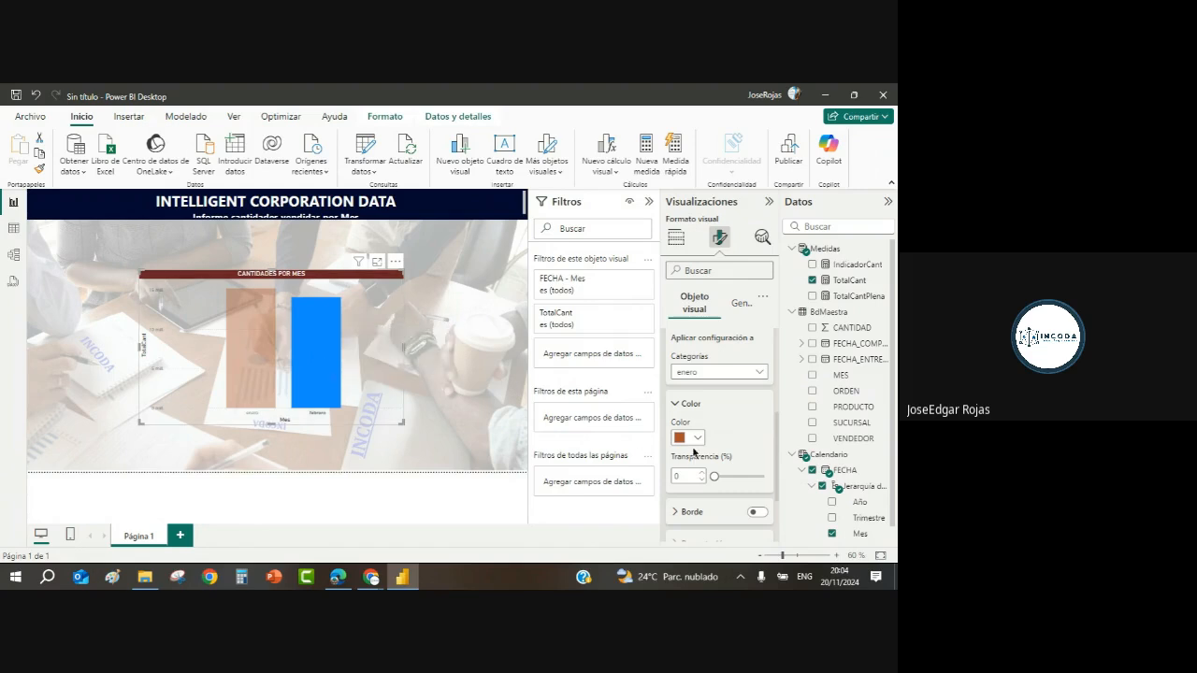
Step: Switch Categorías to febrero and colour its column gold
left_click(762, 374)
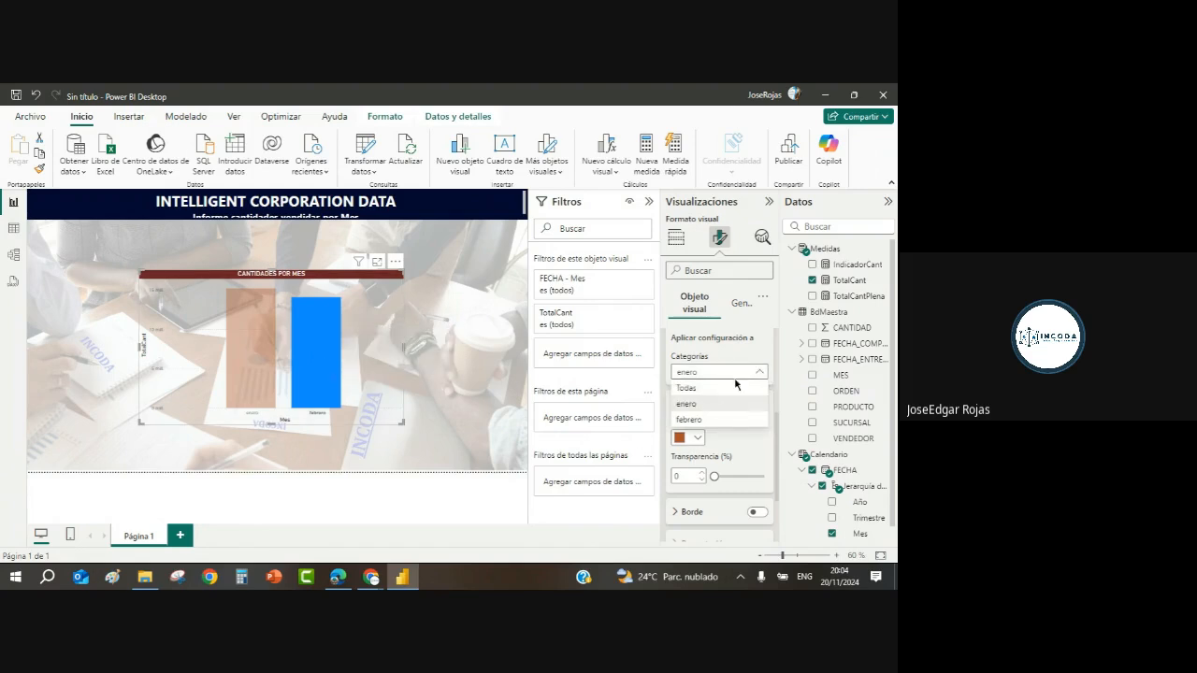
left_click(699, 421)
left_click(700, 438)
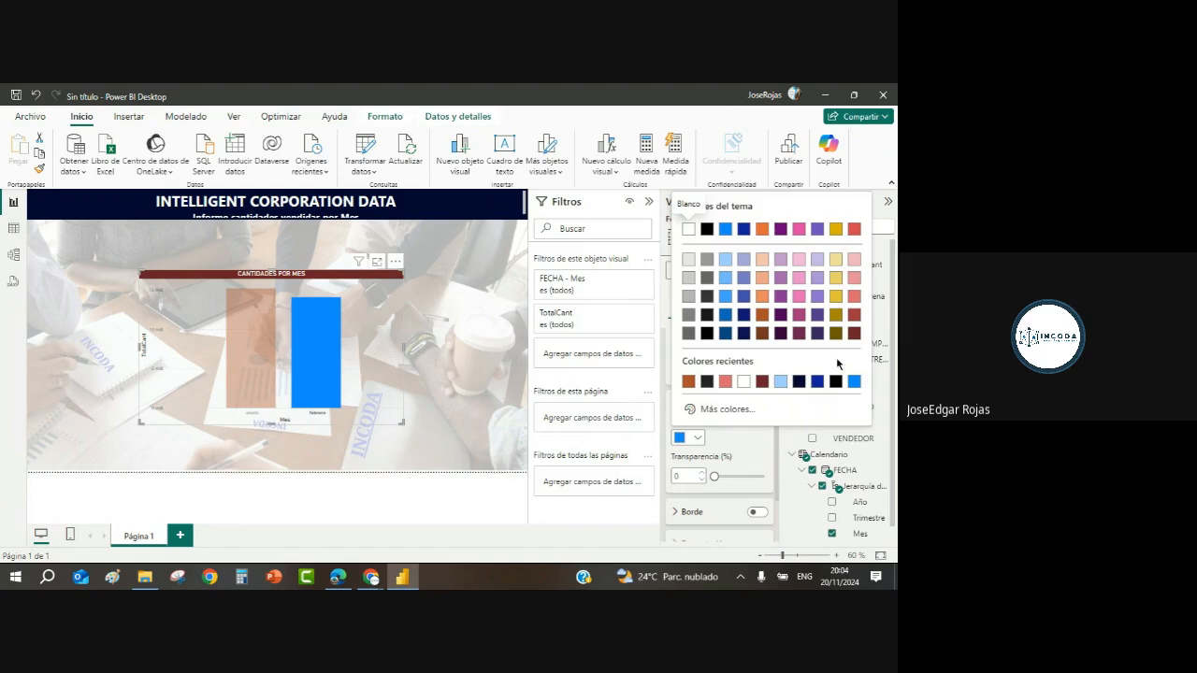
left_click(836, 323)
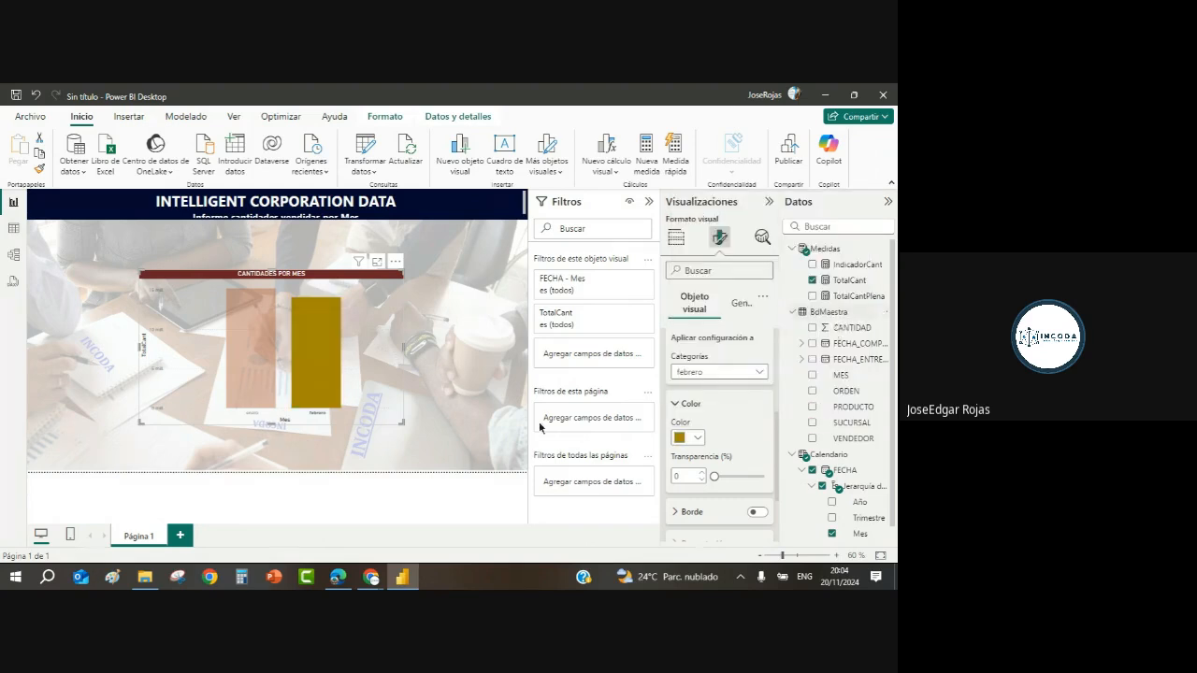
Step: Deselect the chart to preview the enero and febrero column colours
left_click(453, 347)
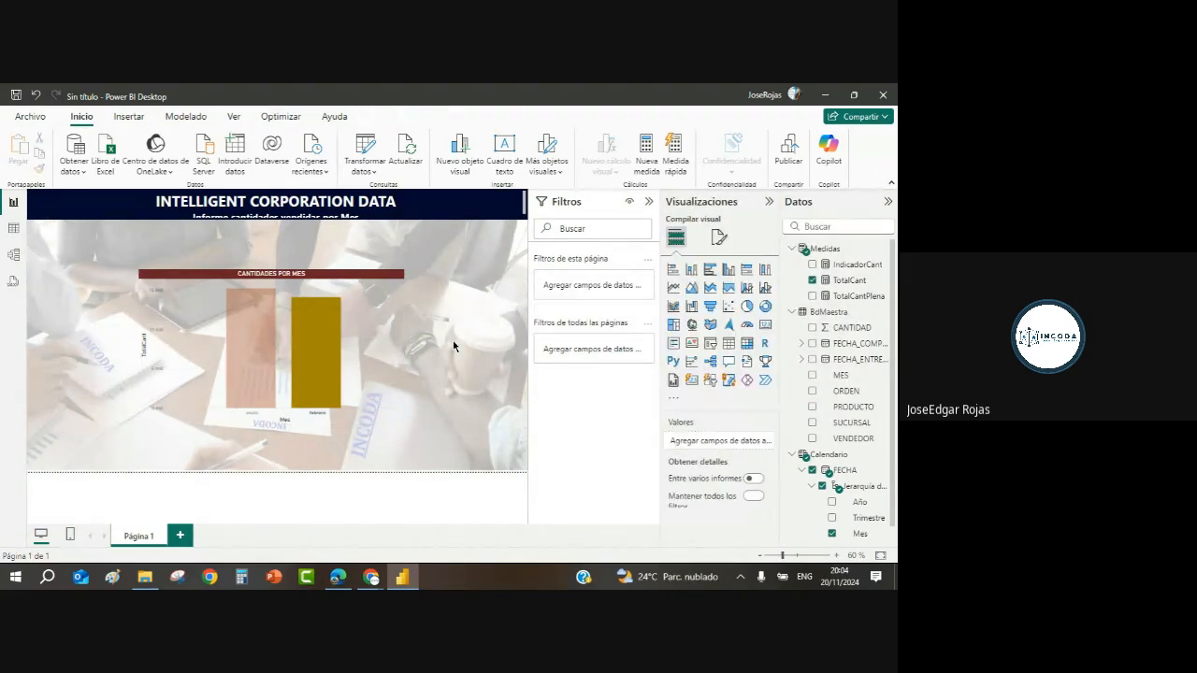
left_click(258, 365)
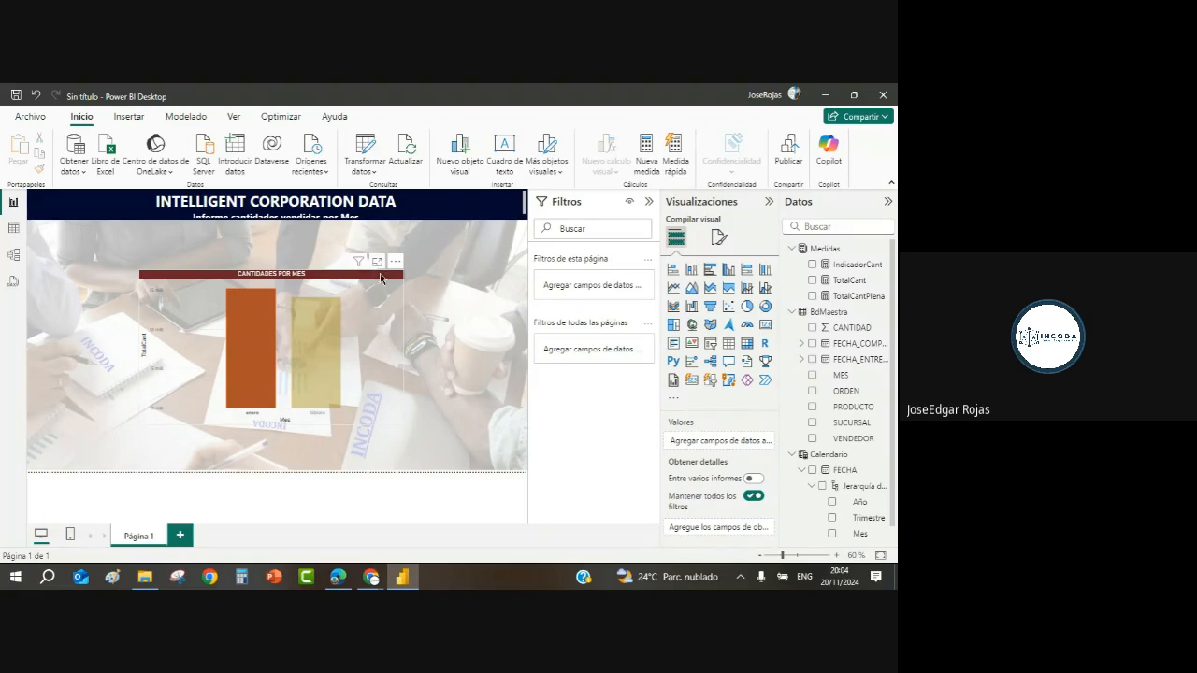
left_click(329, 350)
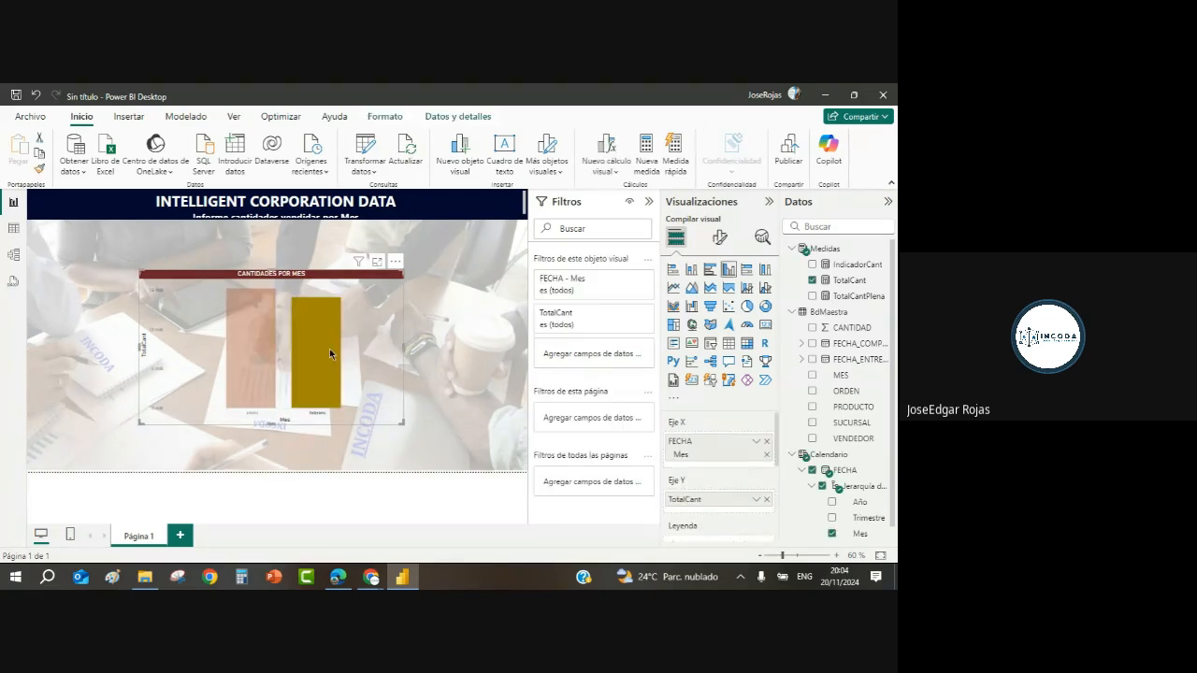
left_click(329, 349)
left_click(456, 358)
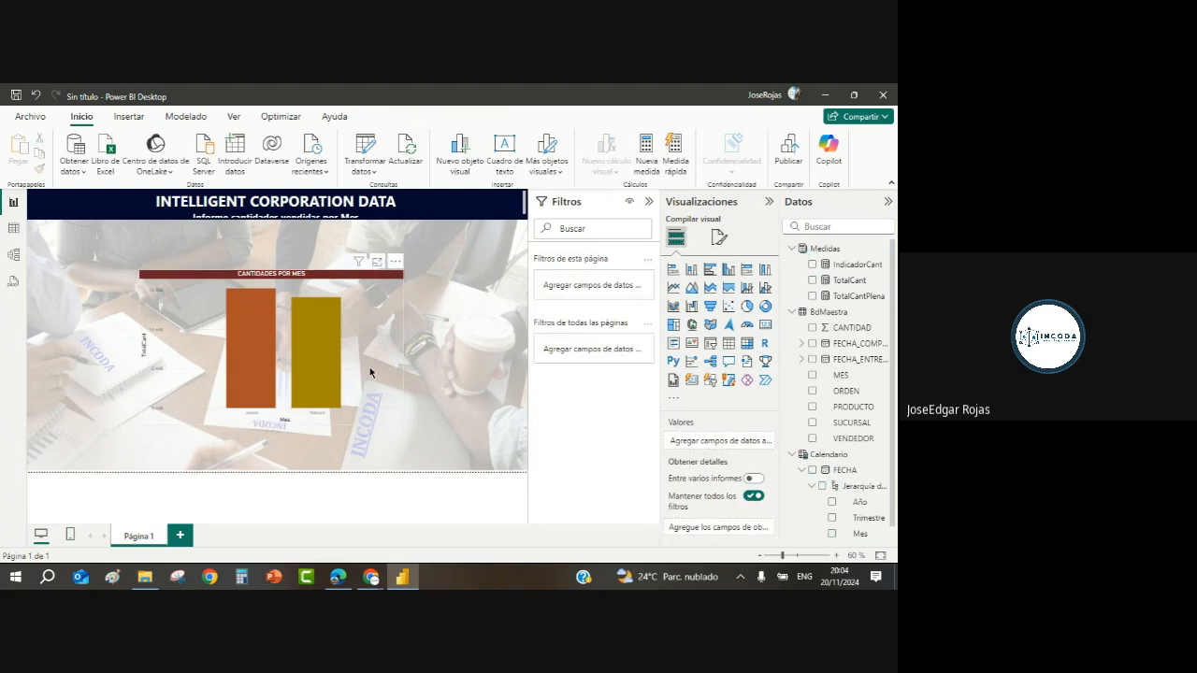
Step: Turn on data labels for the CANTIDADES POR MES column chart
left_click(410, 376)
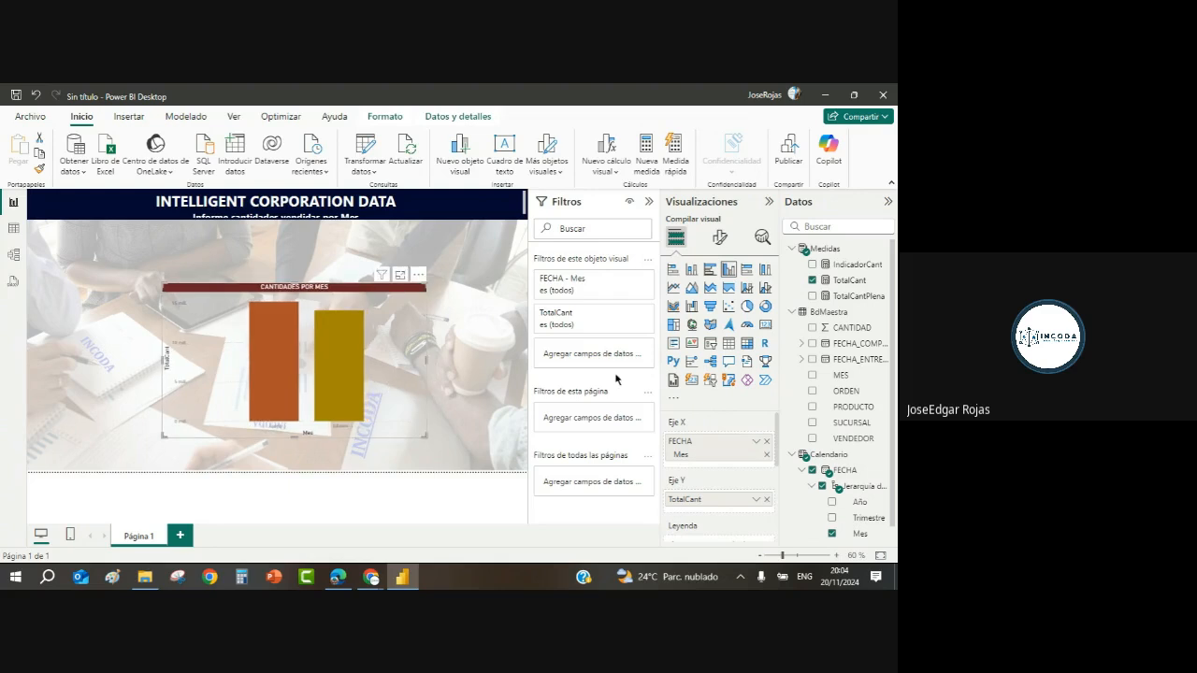
left_click(721, 239)
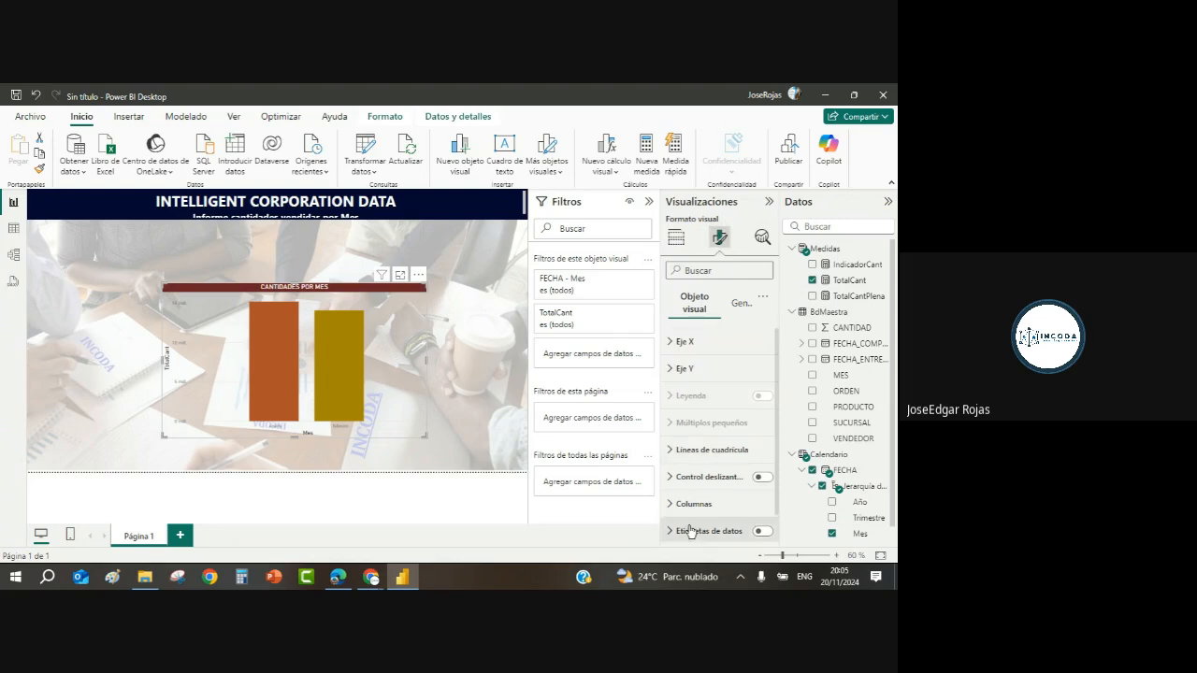
scroll(774, 519, "down", 1)
left_click(762, 506)
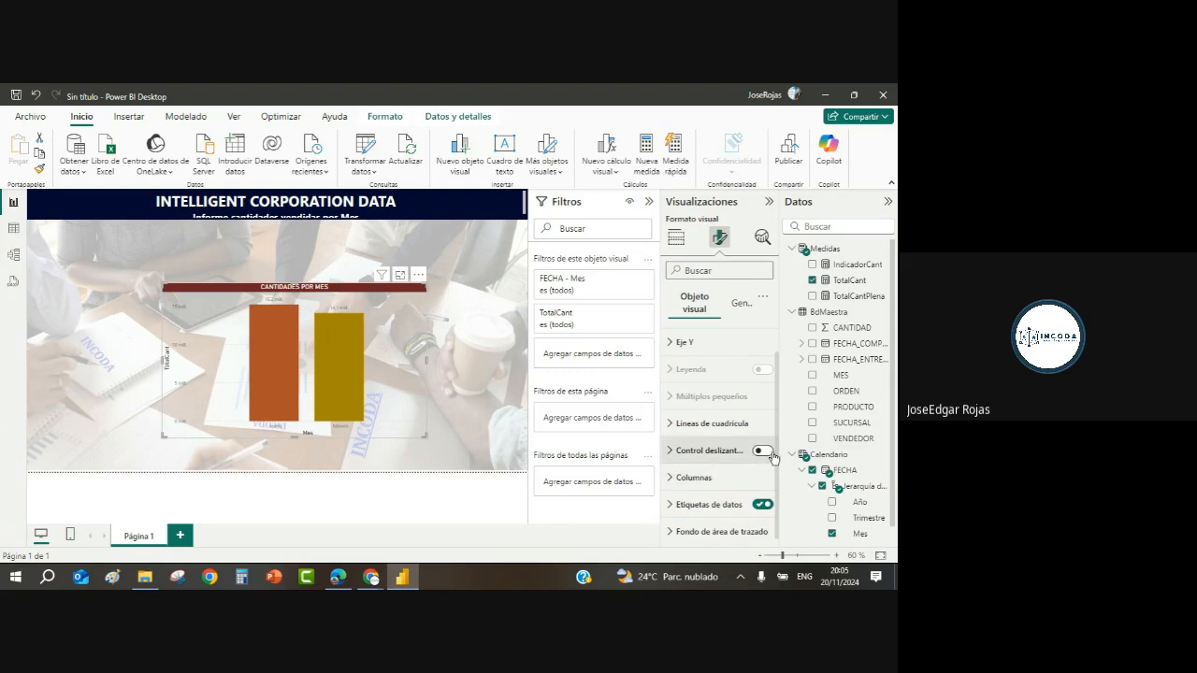
Step: Expand Etiquetas de datos and scroll down to its Valor options
scroll(778, 442, "down", 1)
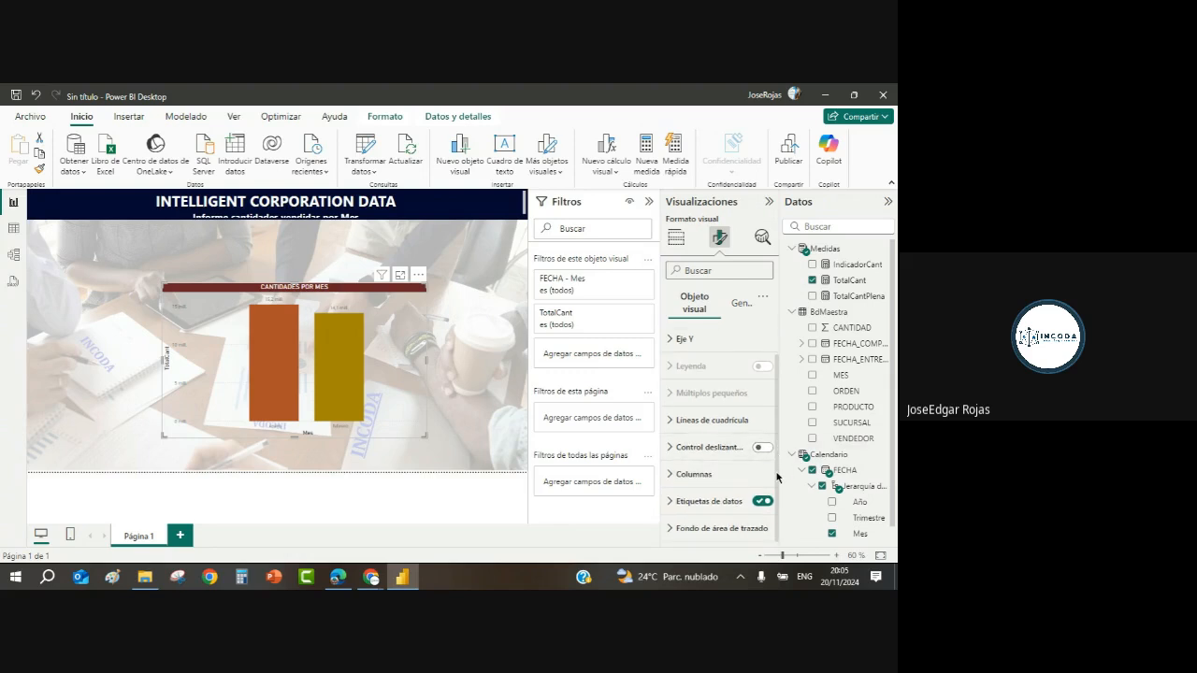
left_click(671, 503)
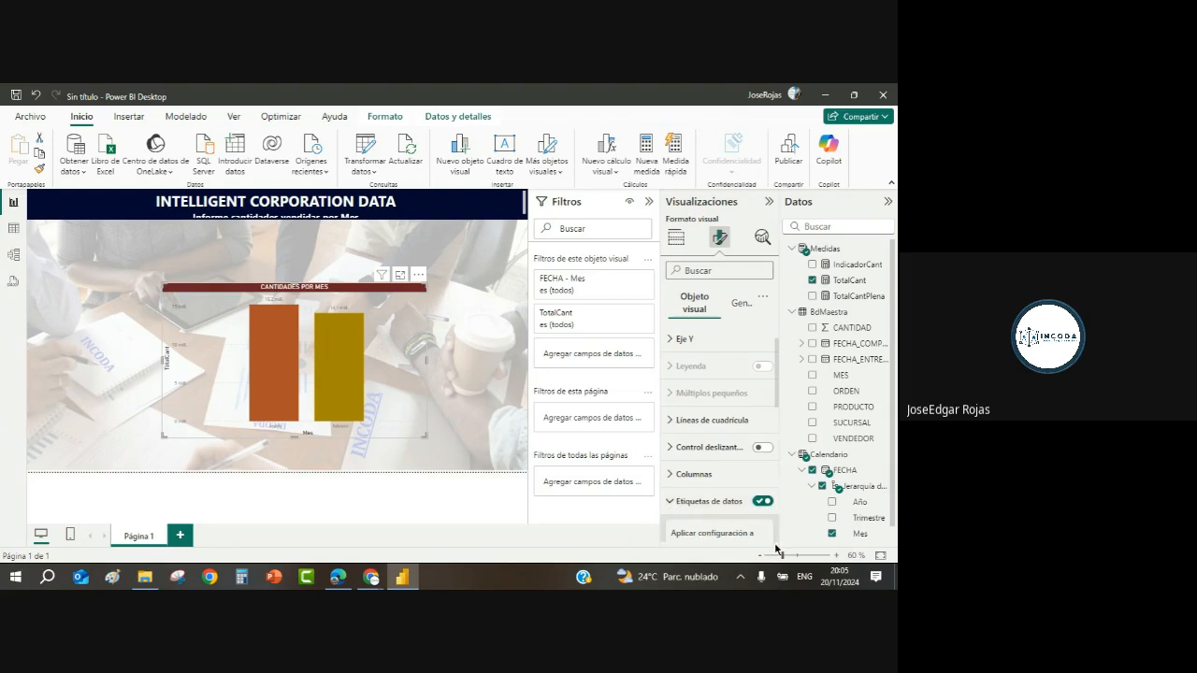
scroll(783, 512, "down", 1)
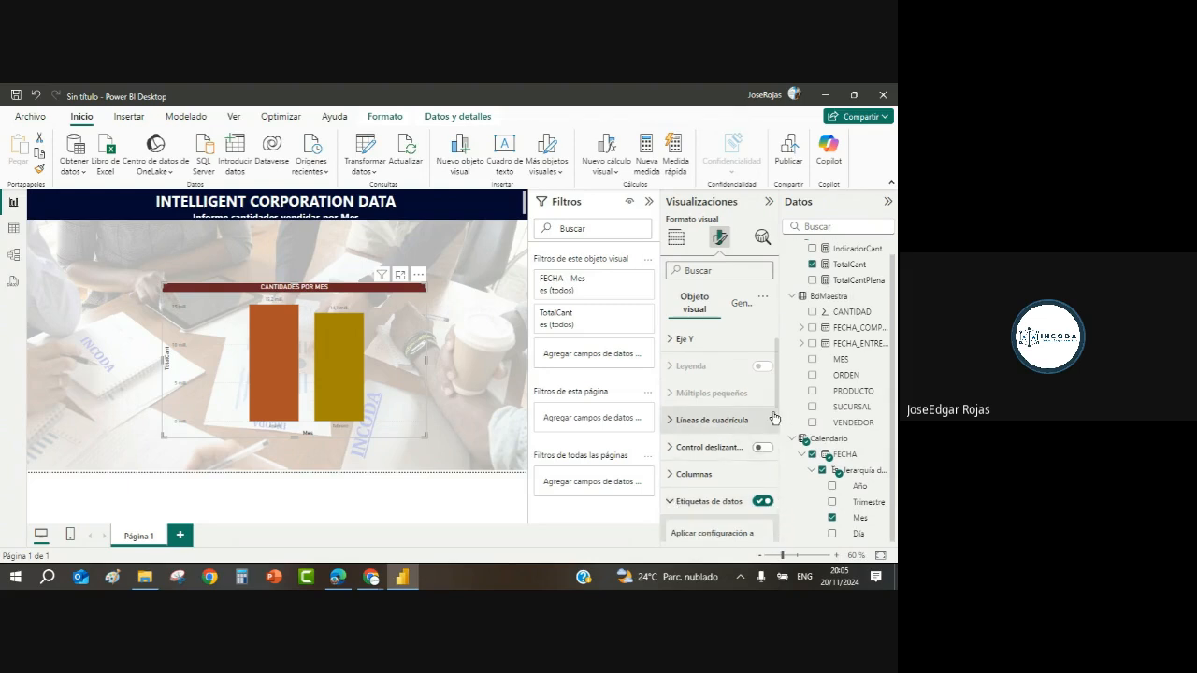
scroll(775, 421, "down", 3)
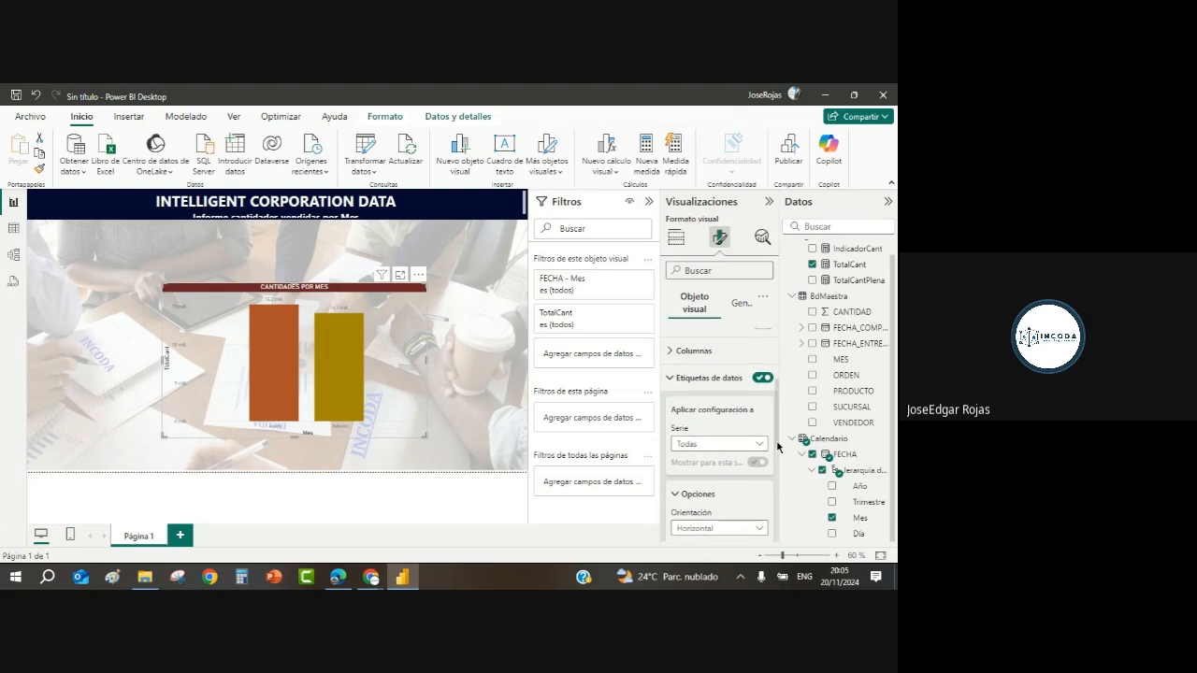
scroll(777, 445, "down", 1)
scroll(775, 442, "up", 2)
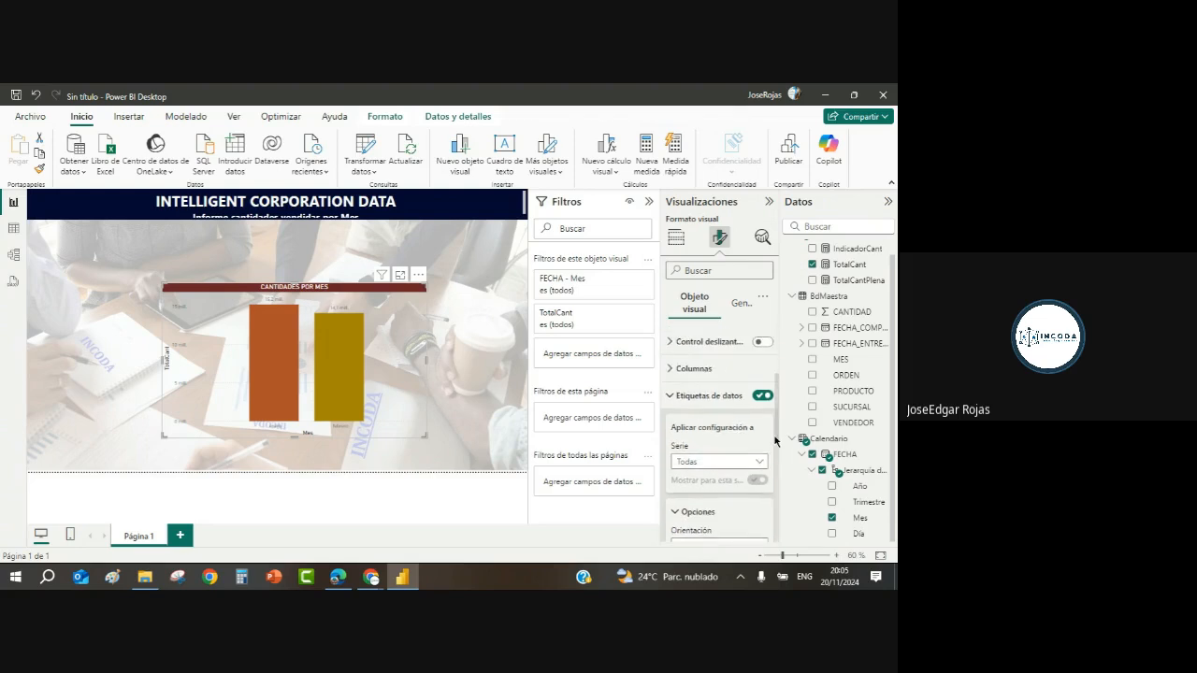
scroll(776, 441, "down", 5)
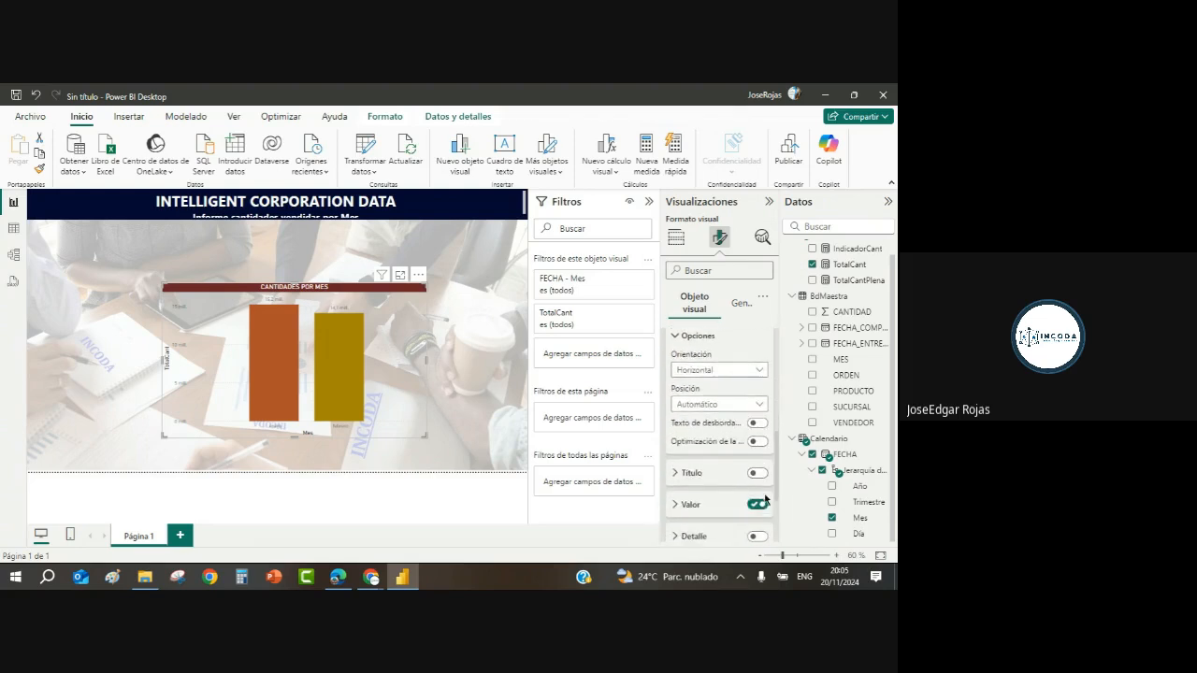
scroll(765, 500, "down", 3)
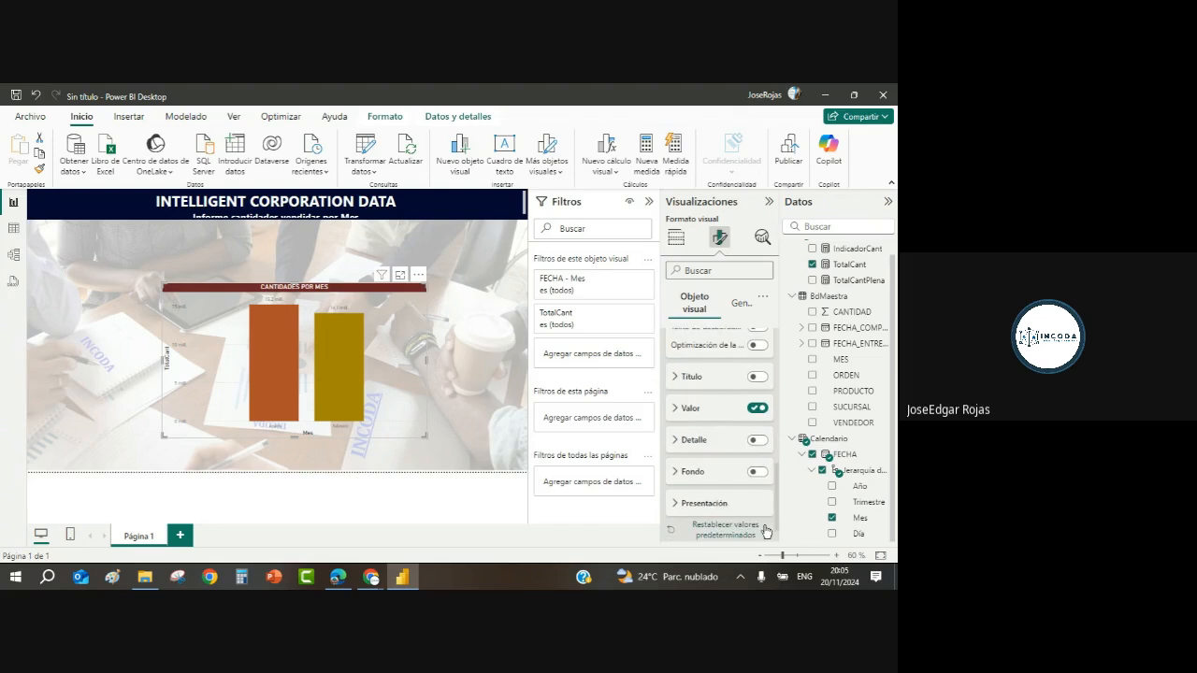
Step: Set the data label values to display units Ninguno, dark red colour and bold
left_click(676, 409)
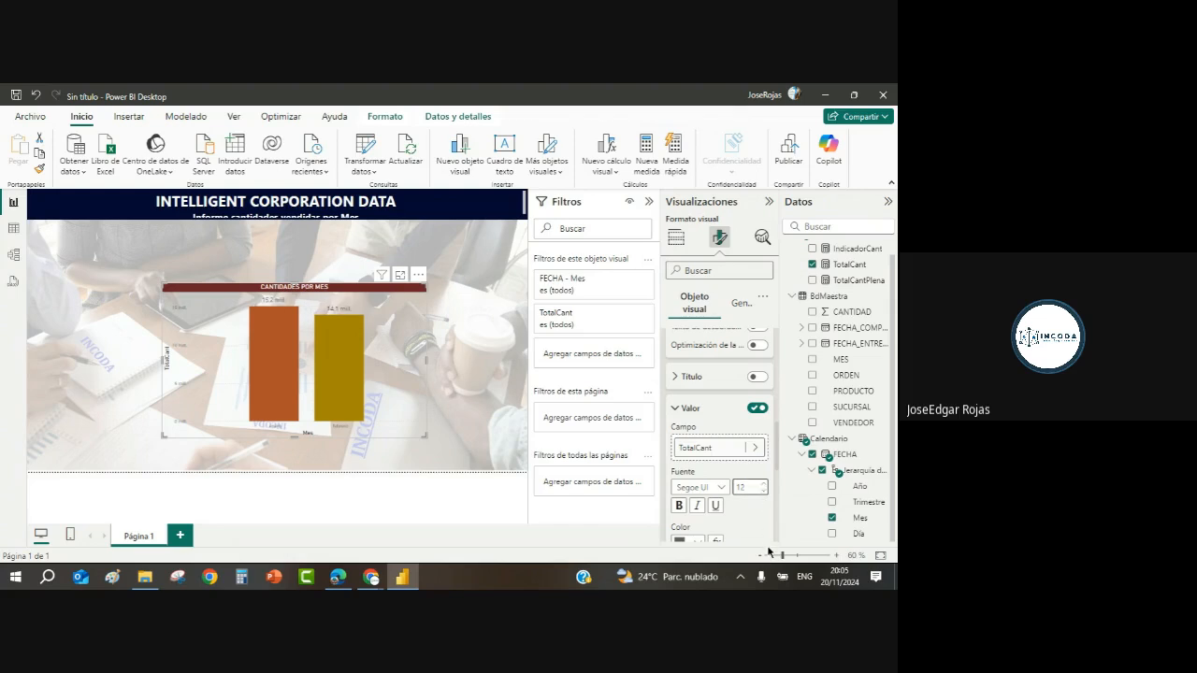
left_click_drag(778, 472, 777, 501)
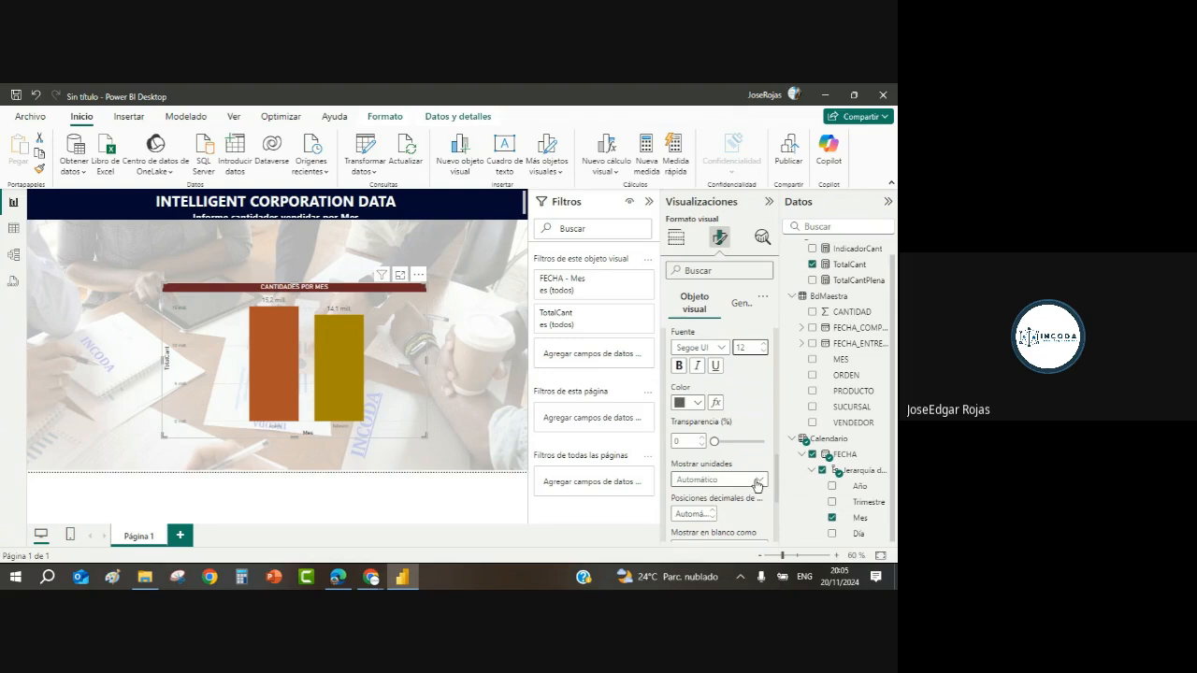
left_click(758, 483)
left_click(694, 388)
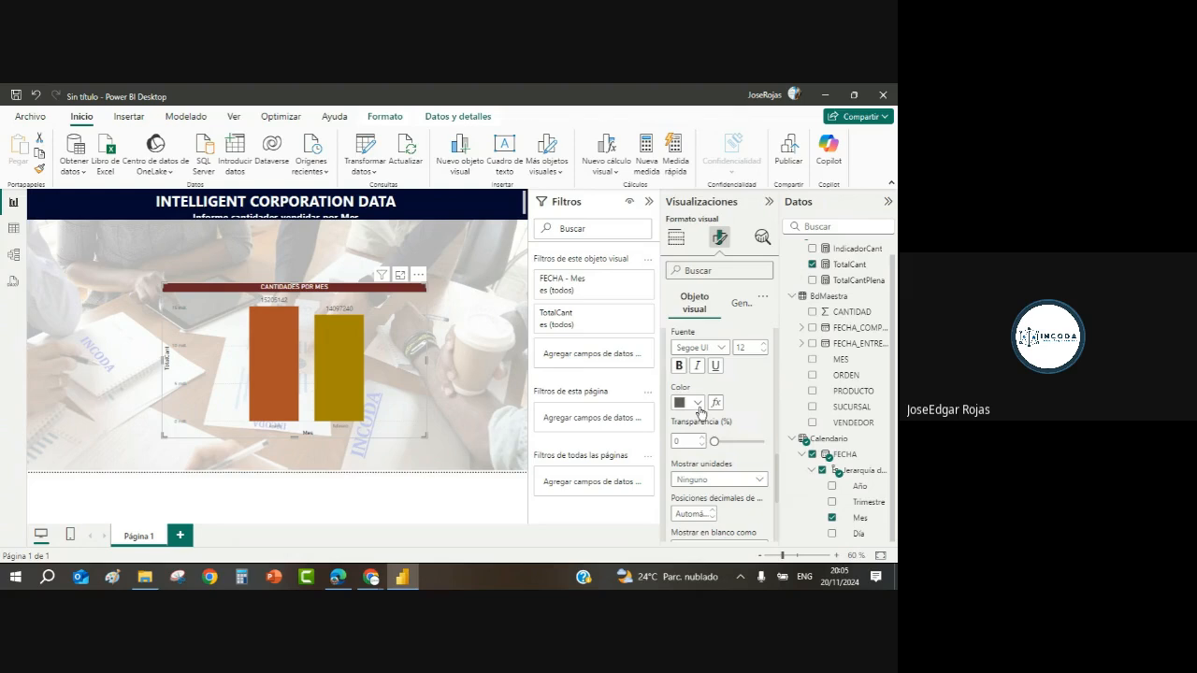
left_click(698, 406)
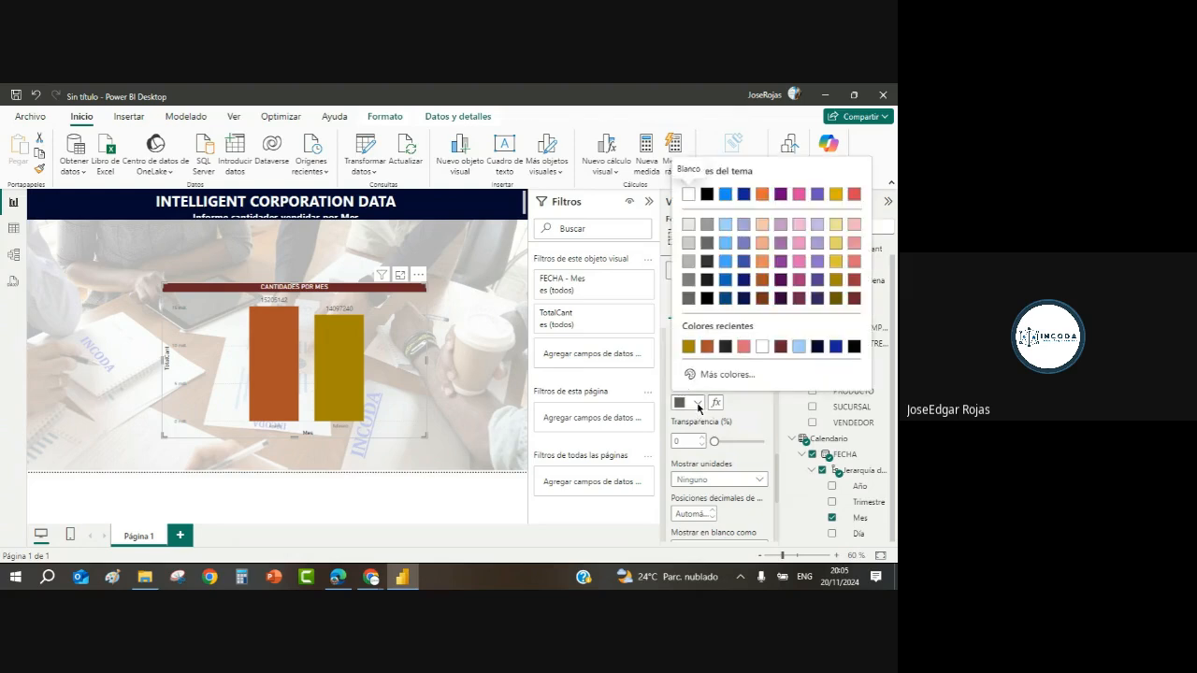
left_click(854, 299)
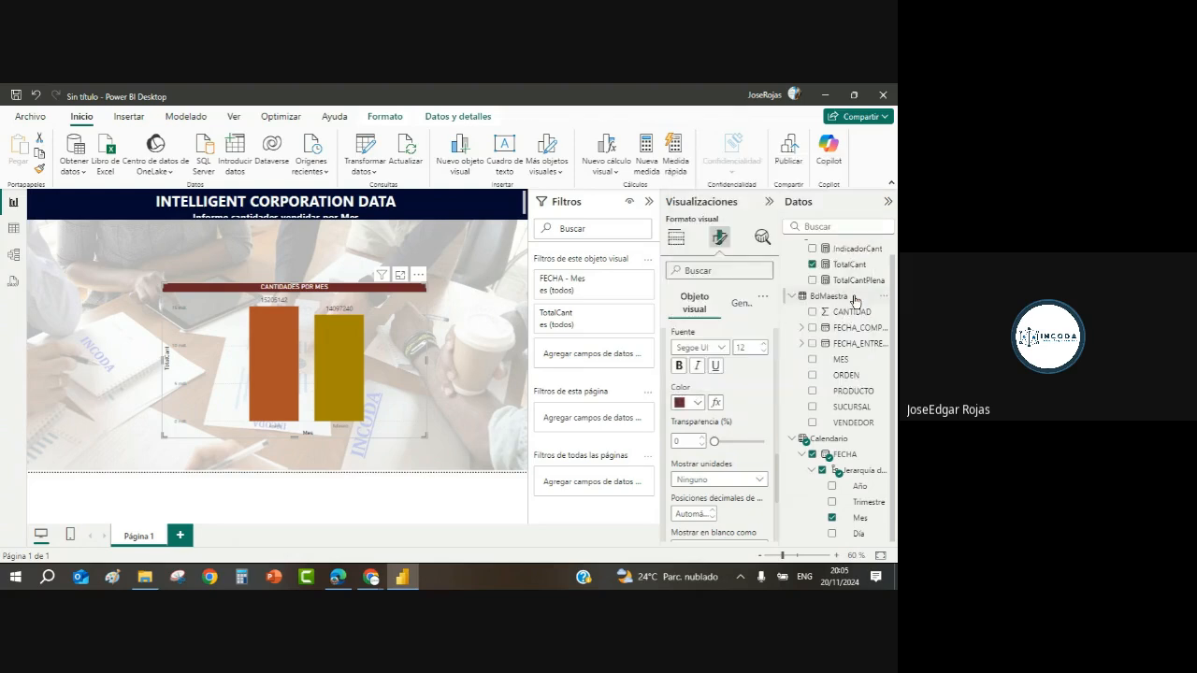
left_click(681, 367)
left_click(475, 311)
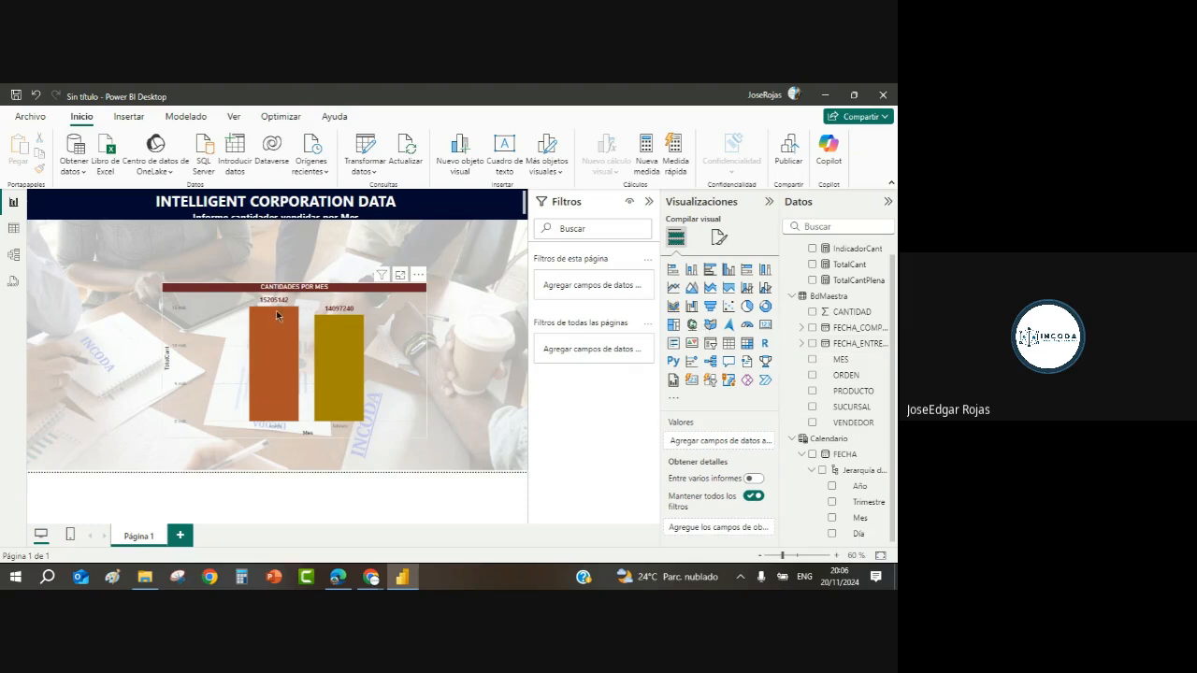
Step: Apply thousands separators to the TotalCant measure so labels read 15.205.142 and 14.097.240
left_click(855, 267)
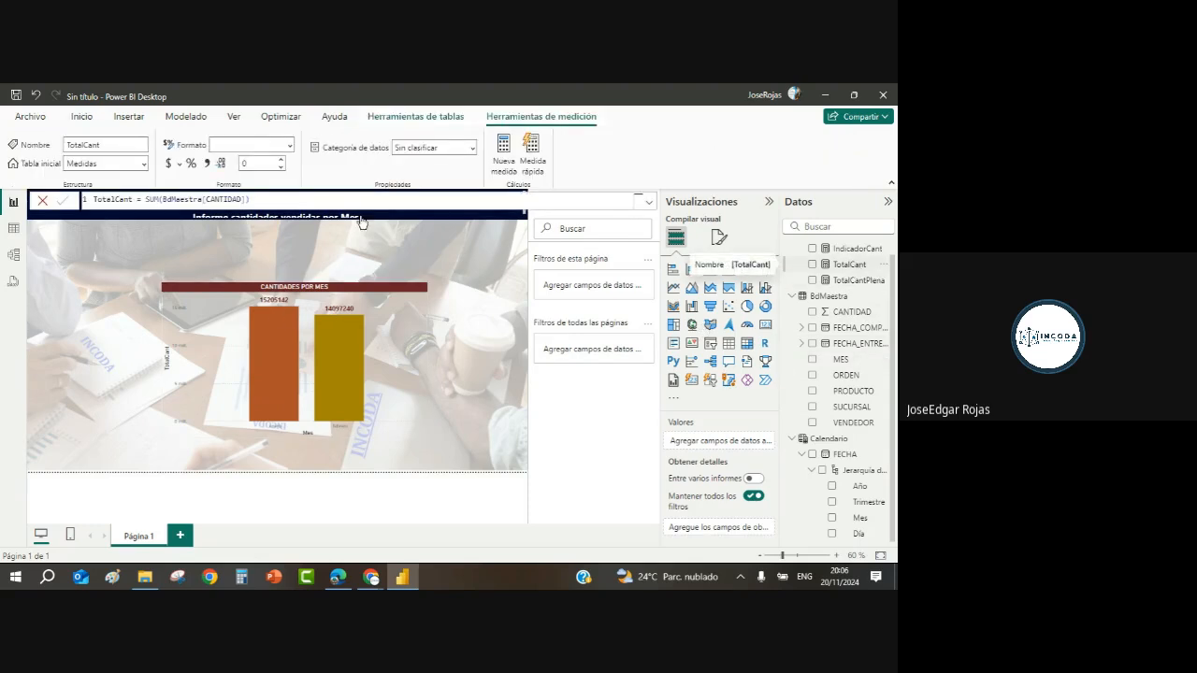
left_click(208, 163)
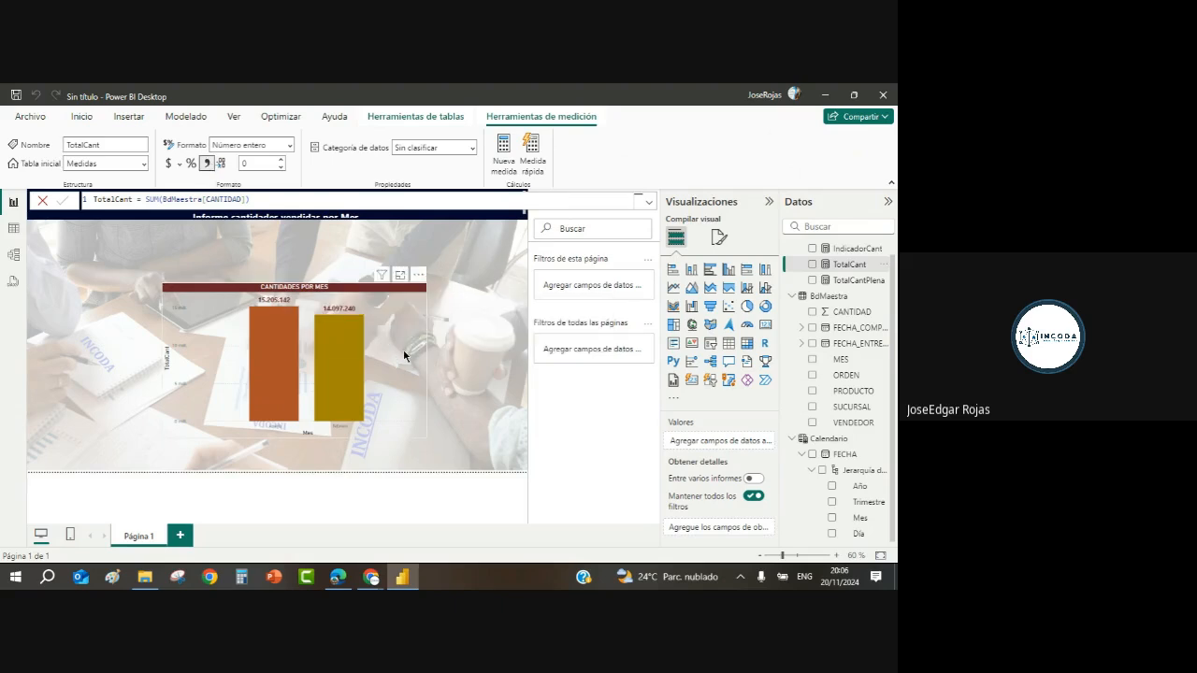
left_click(442, 247)
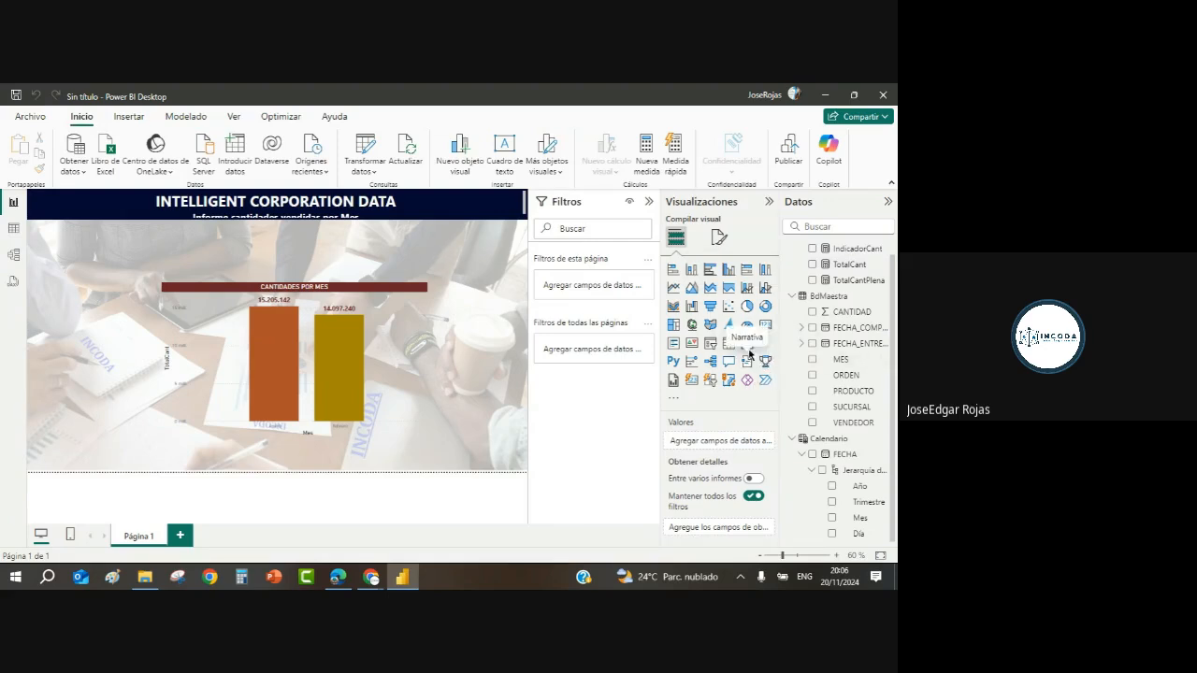
Step: Add a card showing TotalCantPlena, shrink it to the top left, and expand Valor de globo
left_click(767, 332)
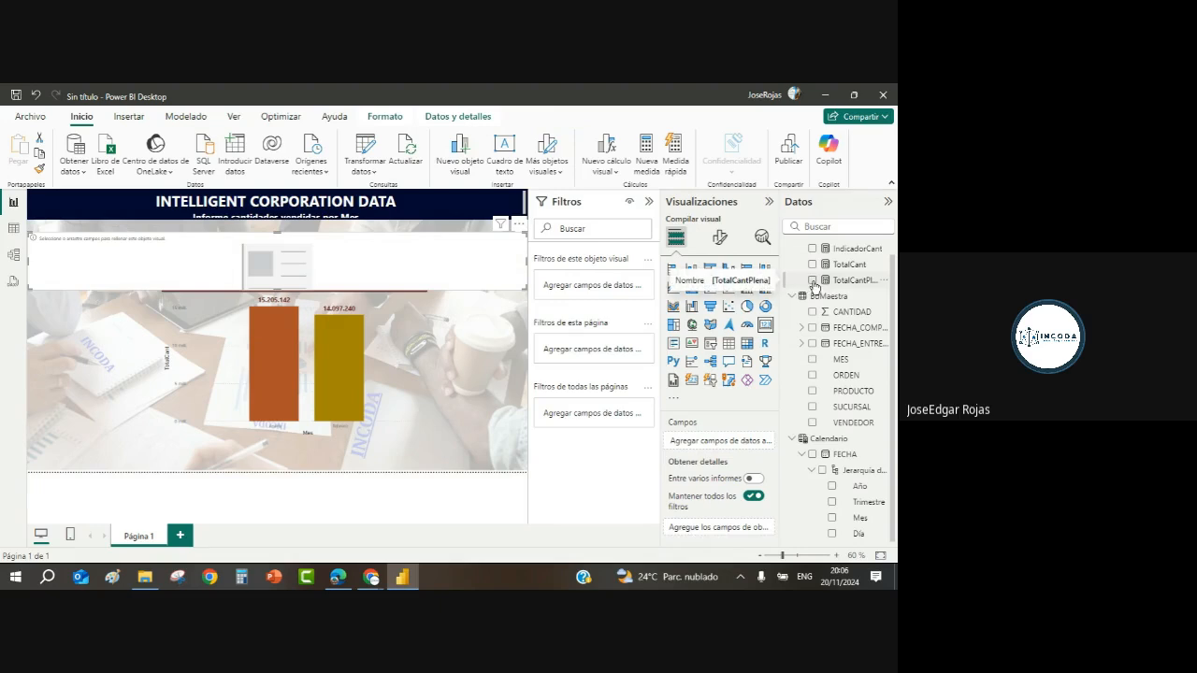
left_click(814, 281)
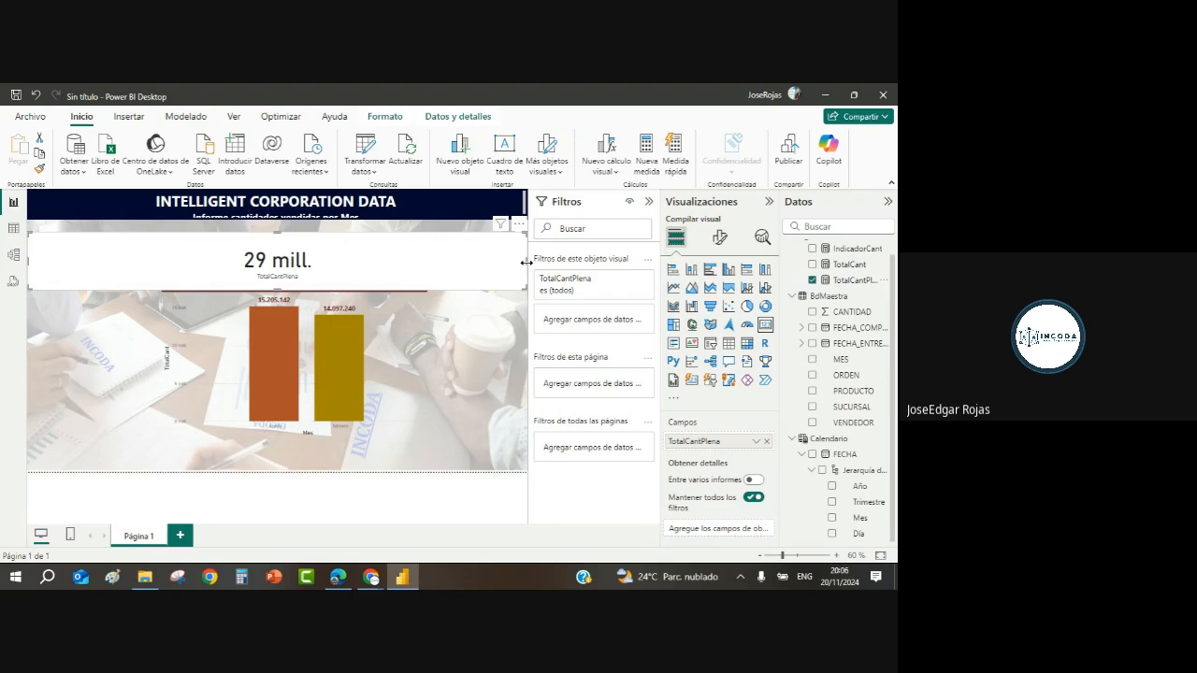
left_click_drag(527, 263, 257, 253)
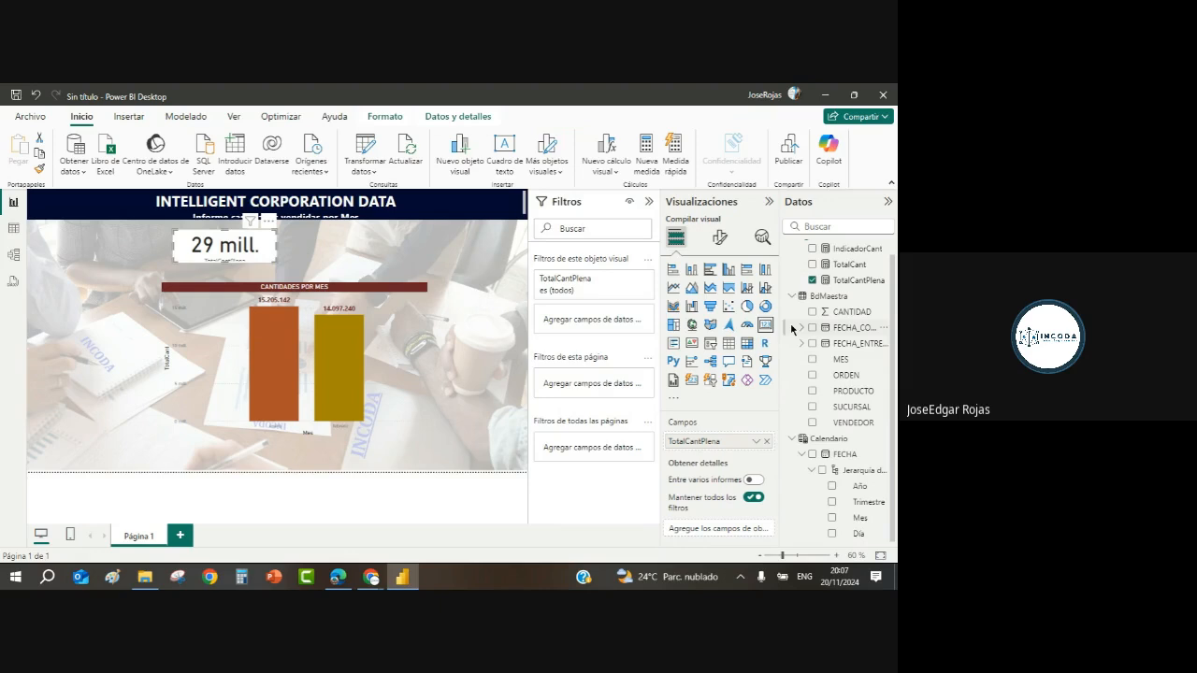
left_click(722, 245)
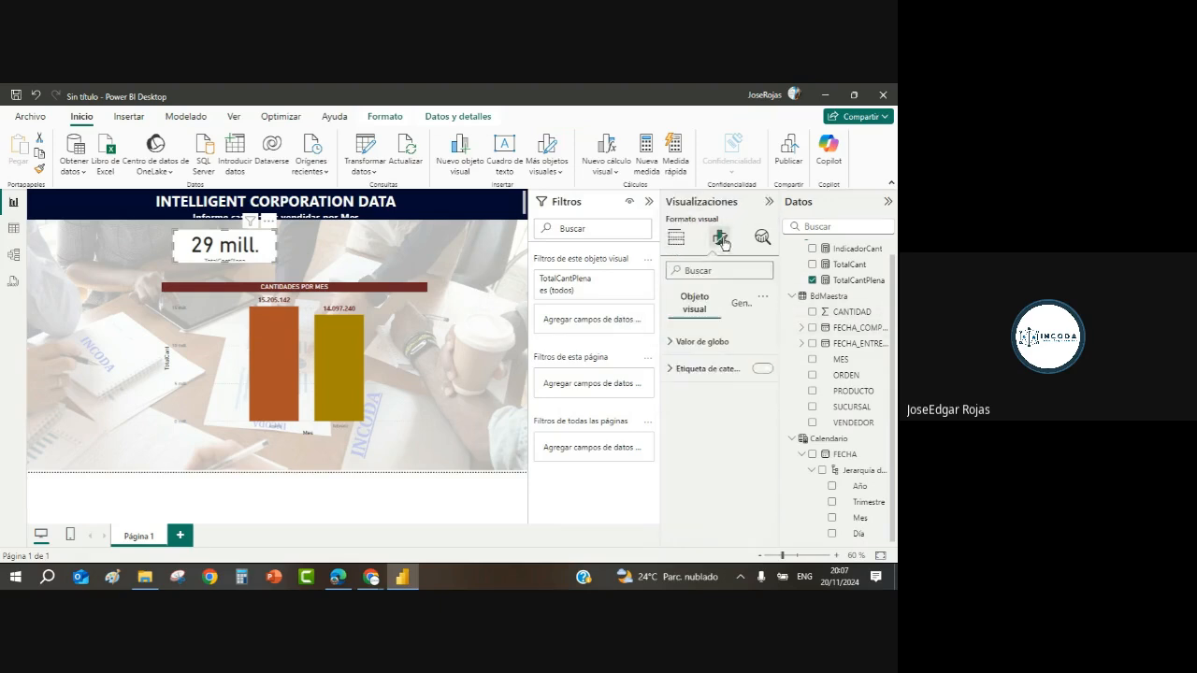
left_click(672, 342)
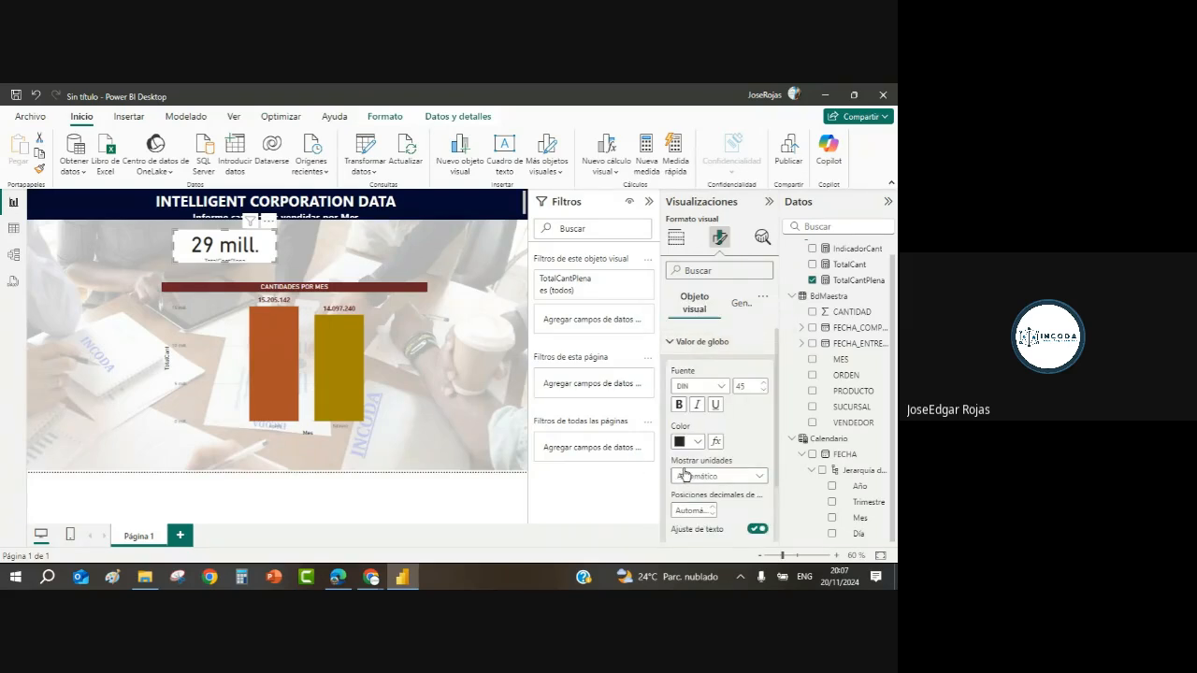
Step: Set the card value's display units to Ninguno and lower its font size to 31
left_click(758, 479)
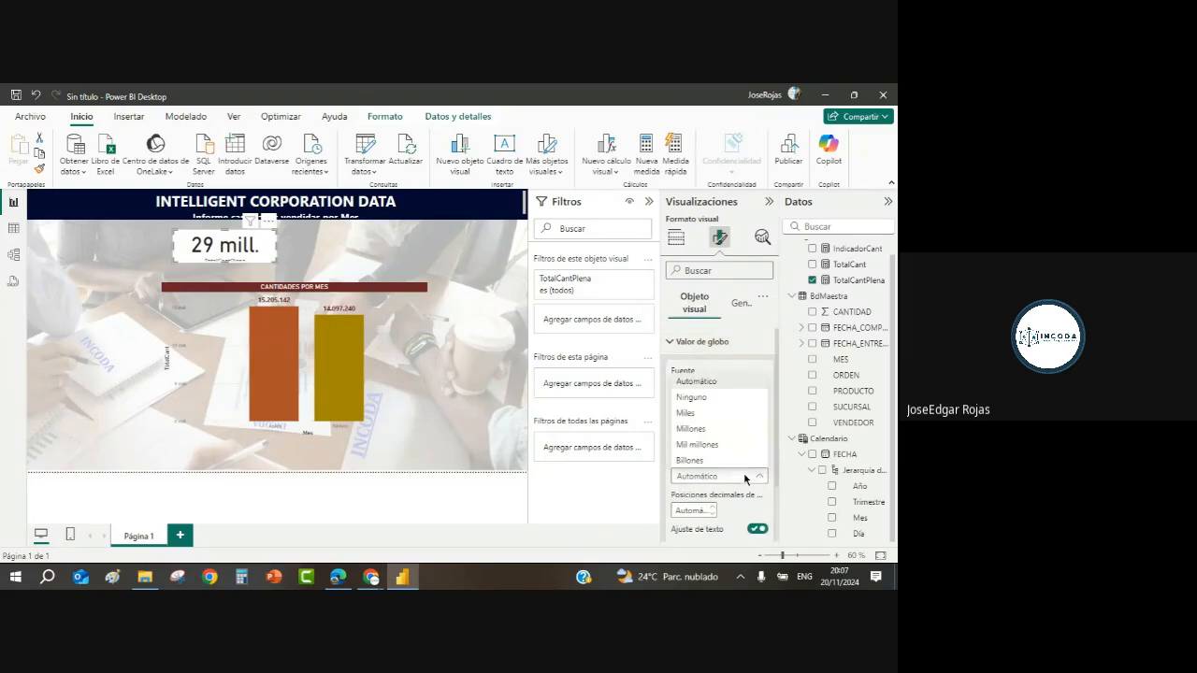
left_click(692, 398)
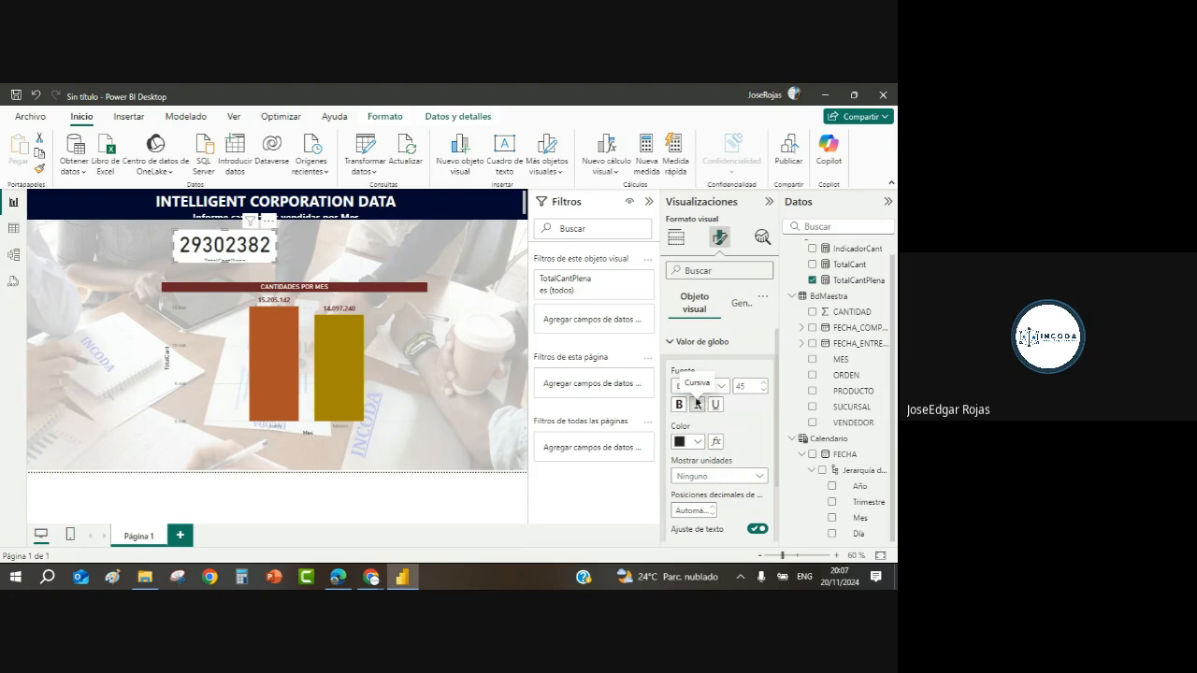
left_click(763, 390)
left_click(764, 390)
left_click(763, 391)
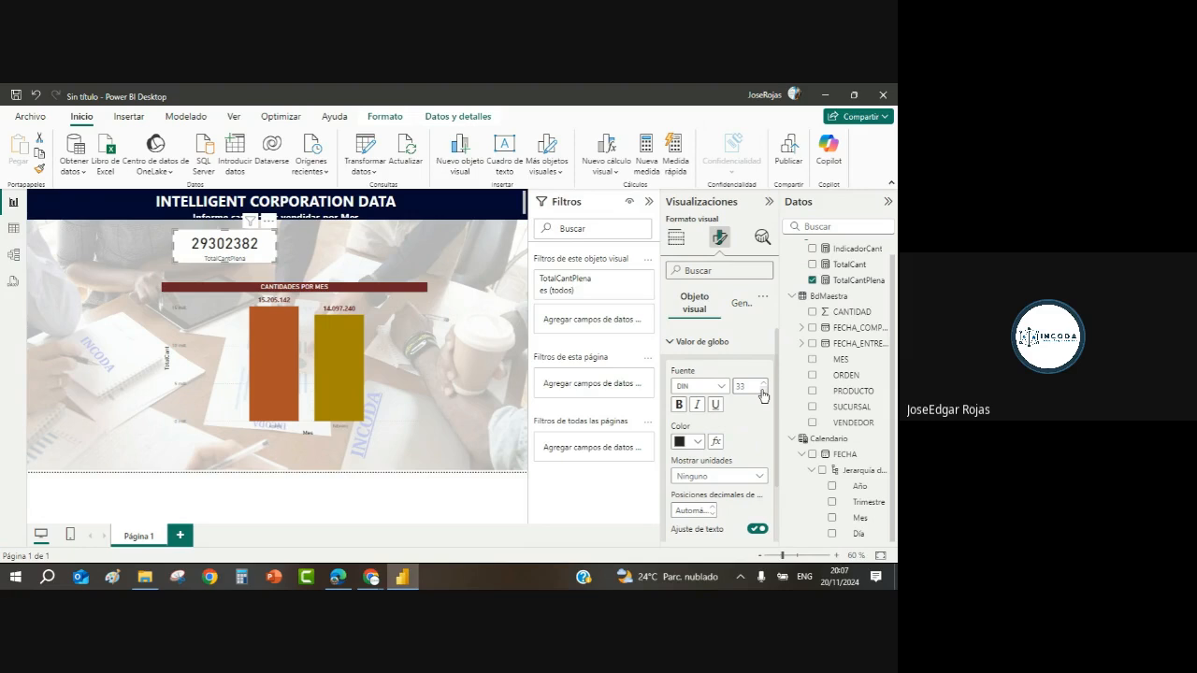
left_click(763, 393)
left_click(741, 382)
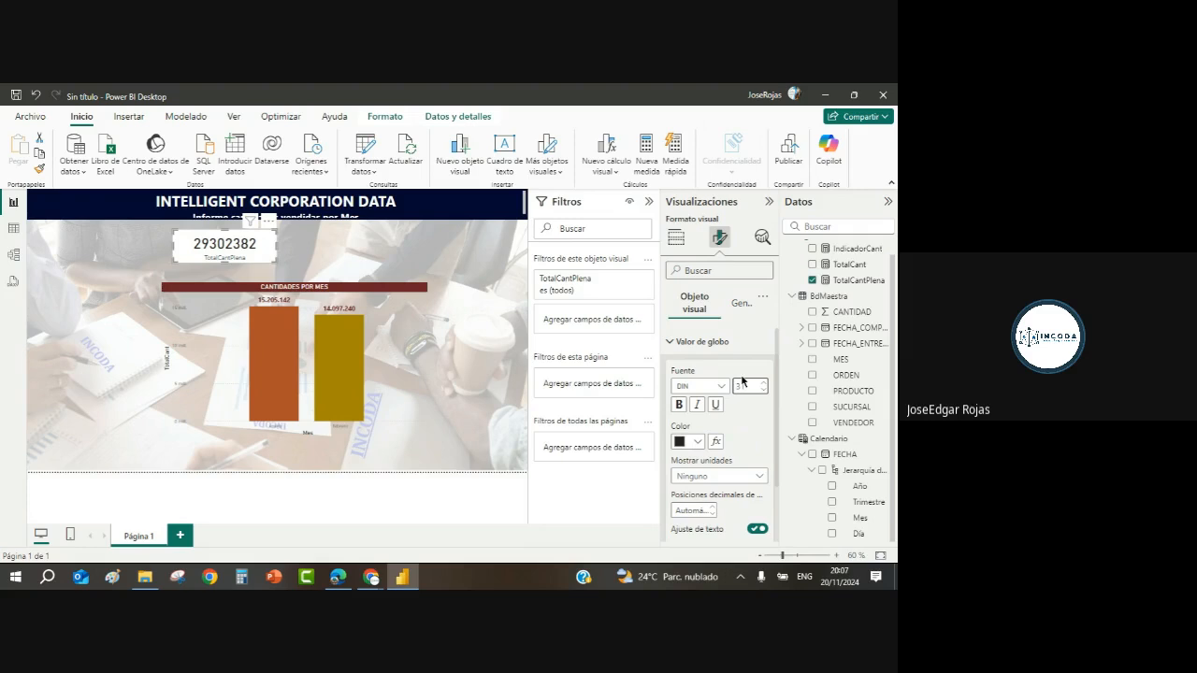
left_click(741, 307)
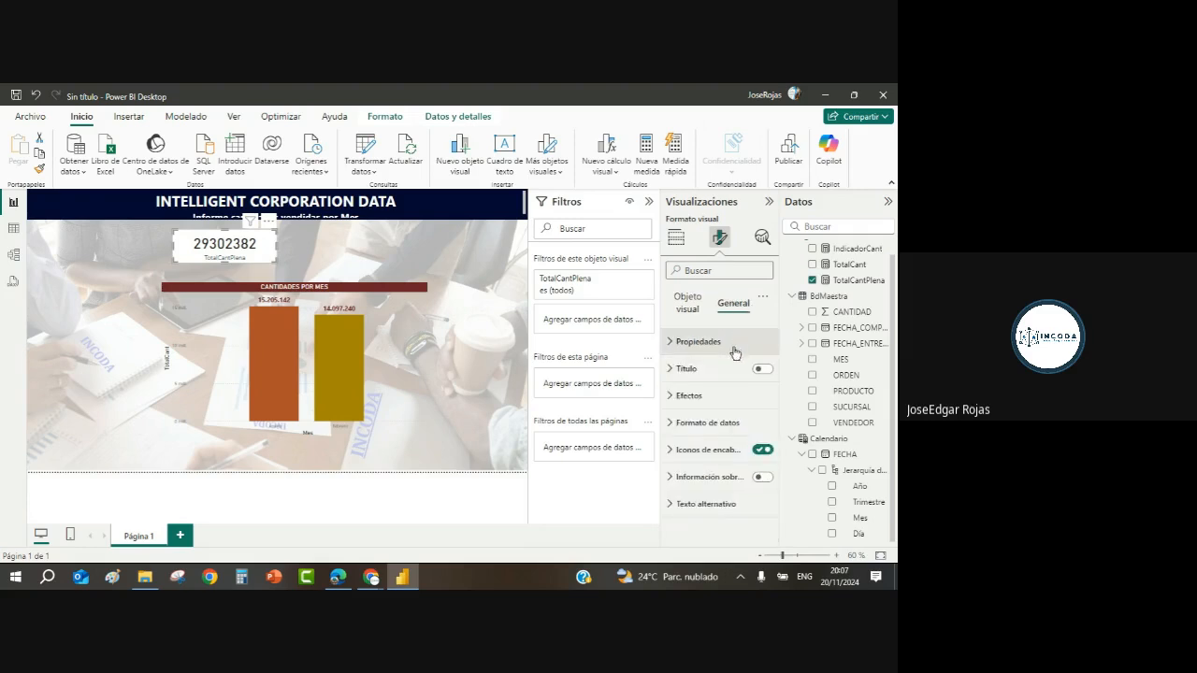
Step: Turn off the card's Fondo background and give TotalCantPlena thousands separators, showing 29.302.382
left_click(672, 396)
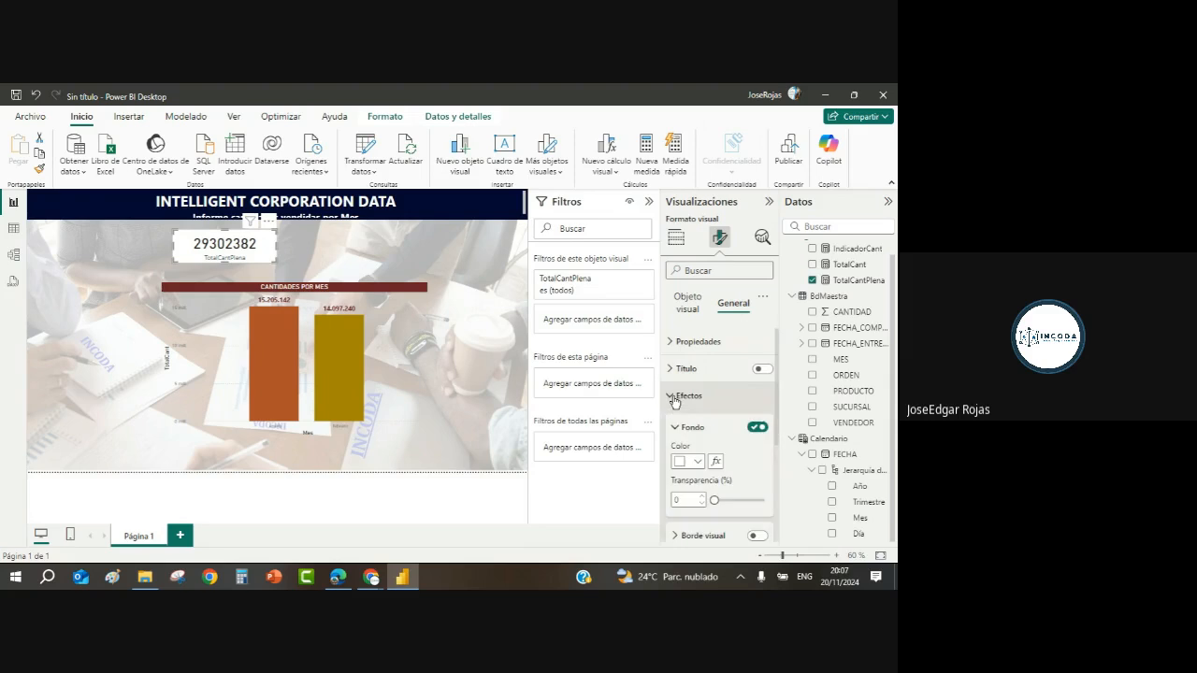
left_click(757, 428)
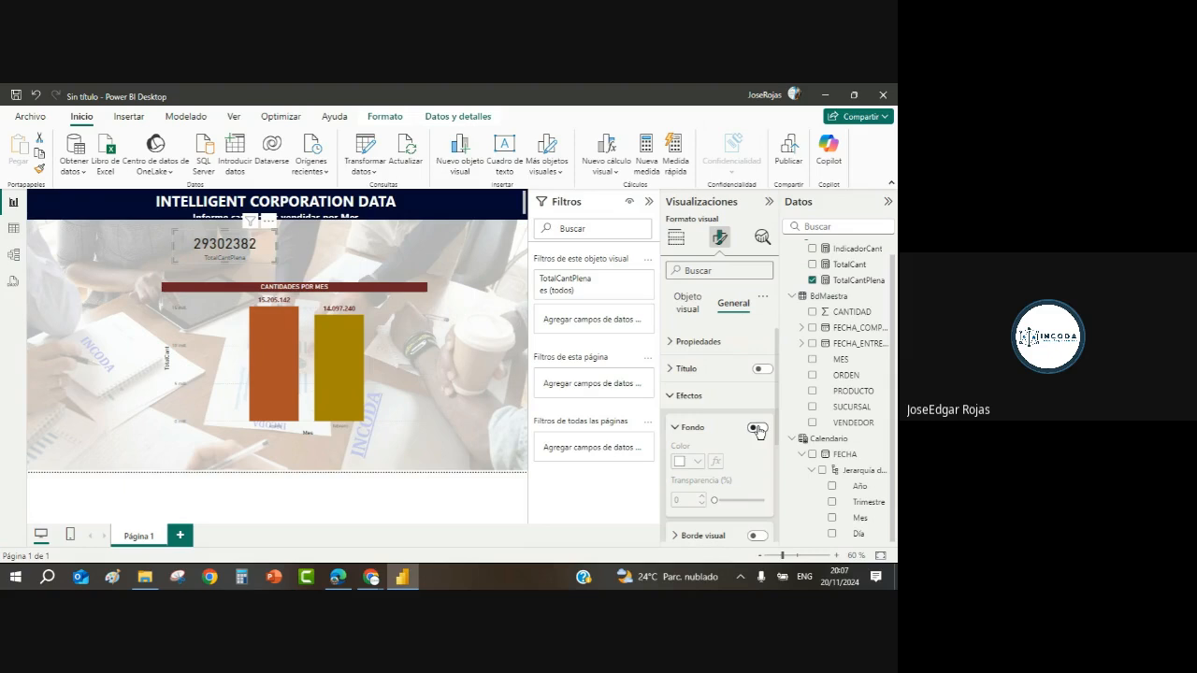
left_click(857, 282)
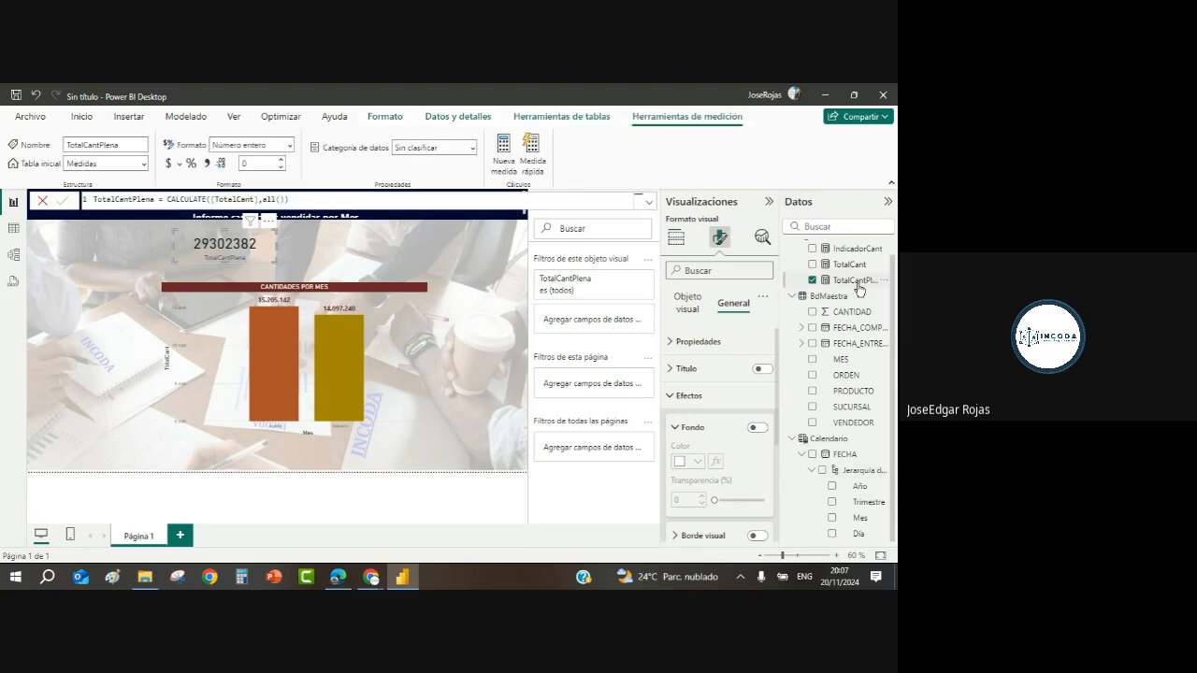
left_click(207, 164)
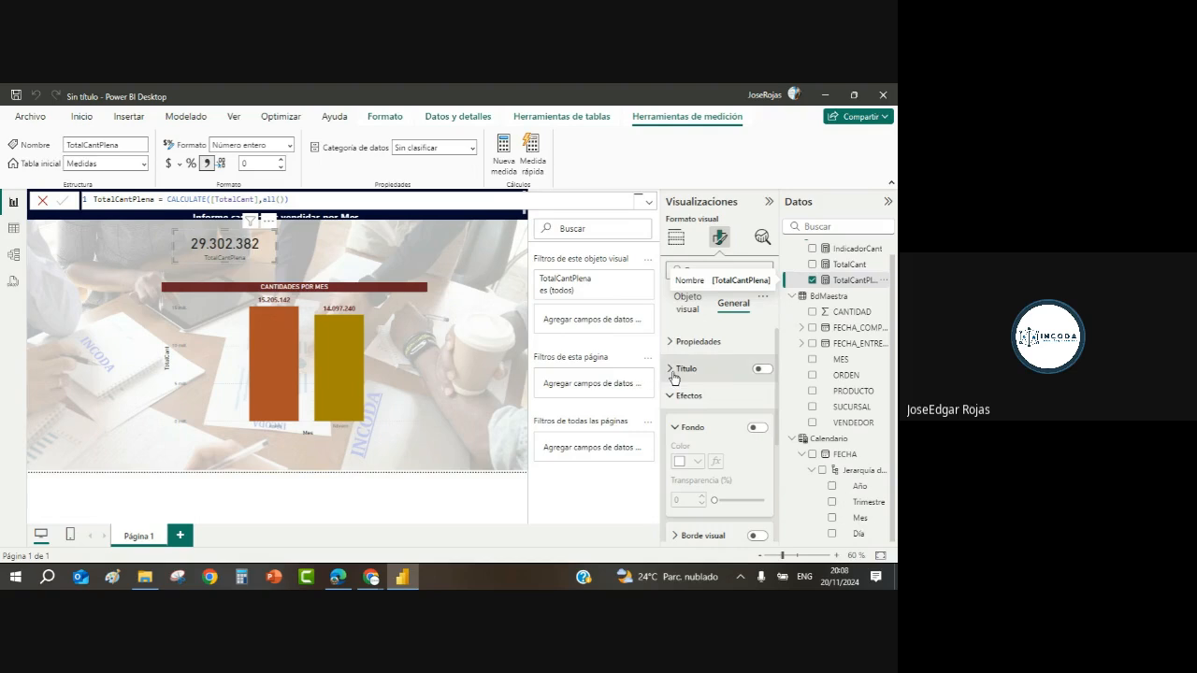
left_click(684, 308)
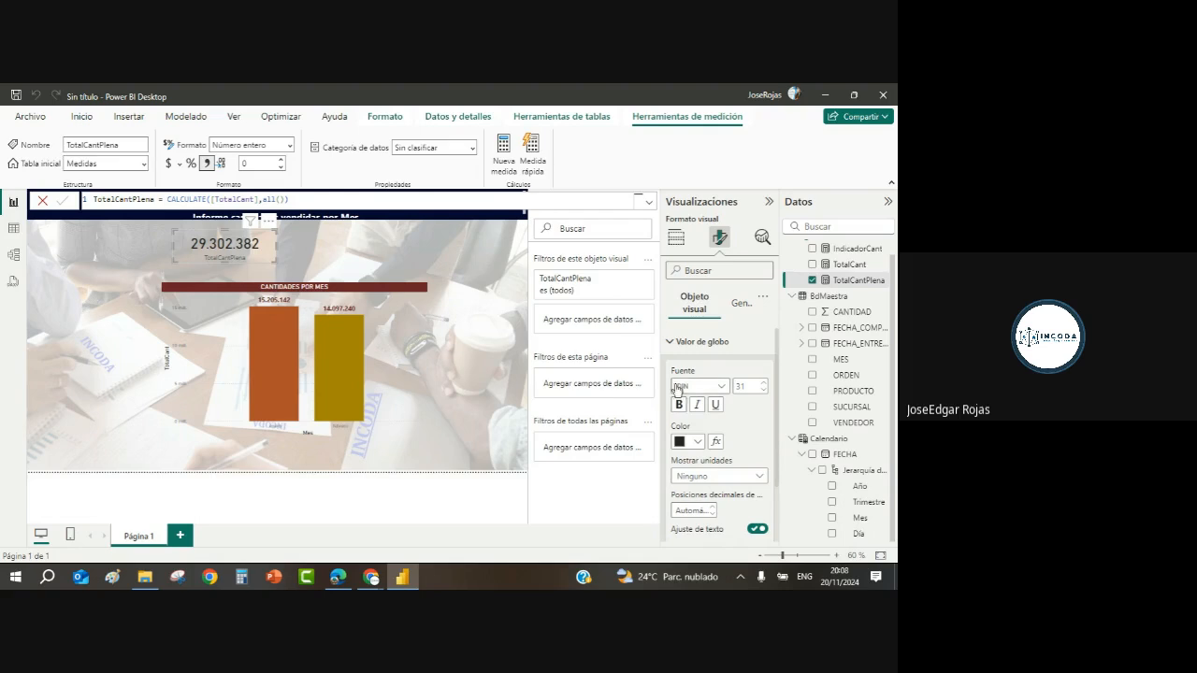
Step: Make the card's category label dark red, font size 14, and bold
left_click(670, 343)
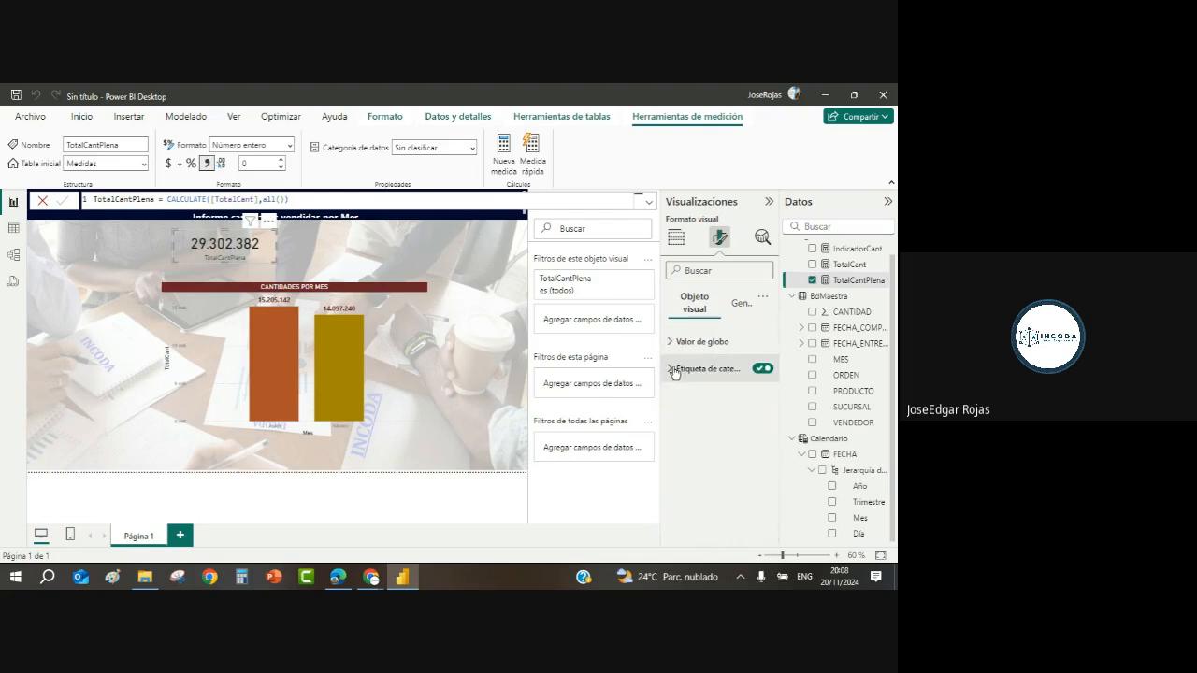
left_click(683, 370)
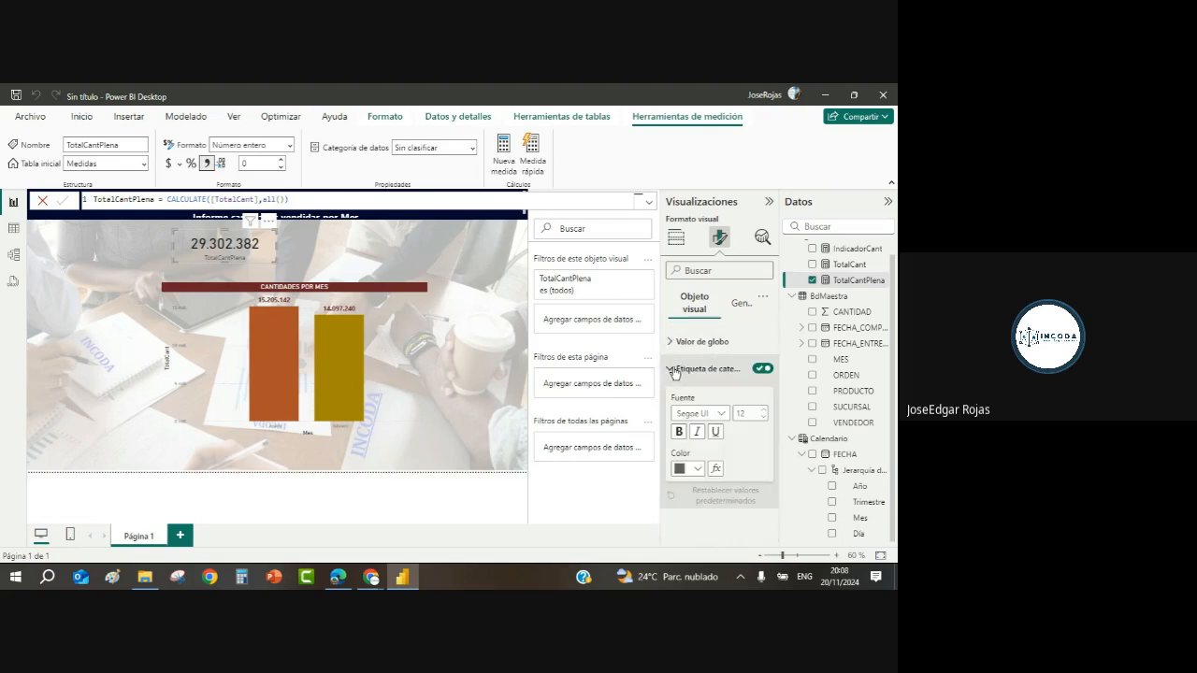
left_click(697, 469)
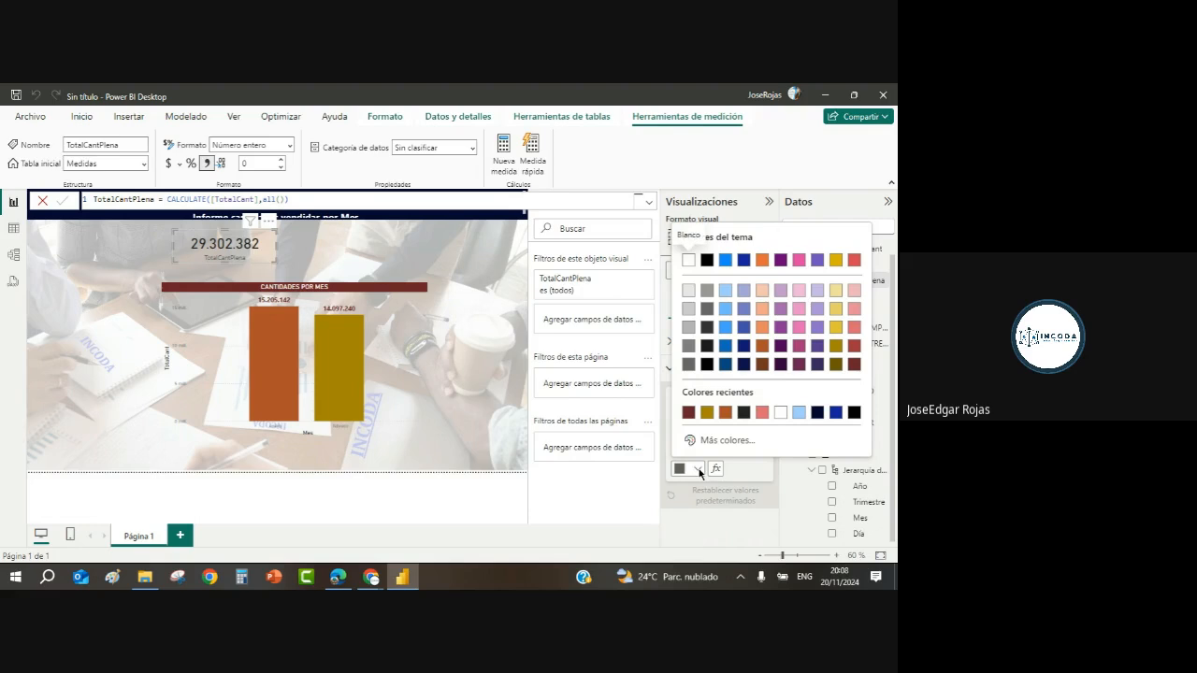
left_click(689, 416)
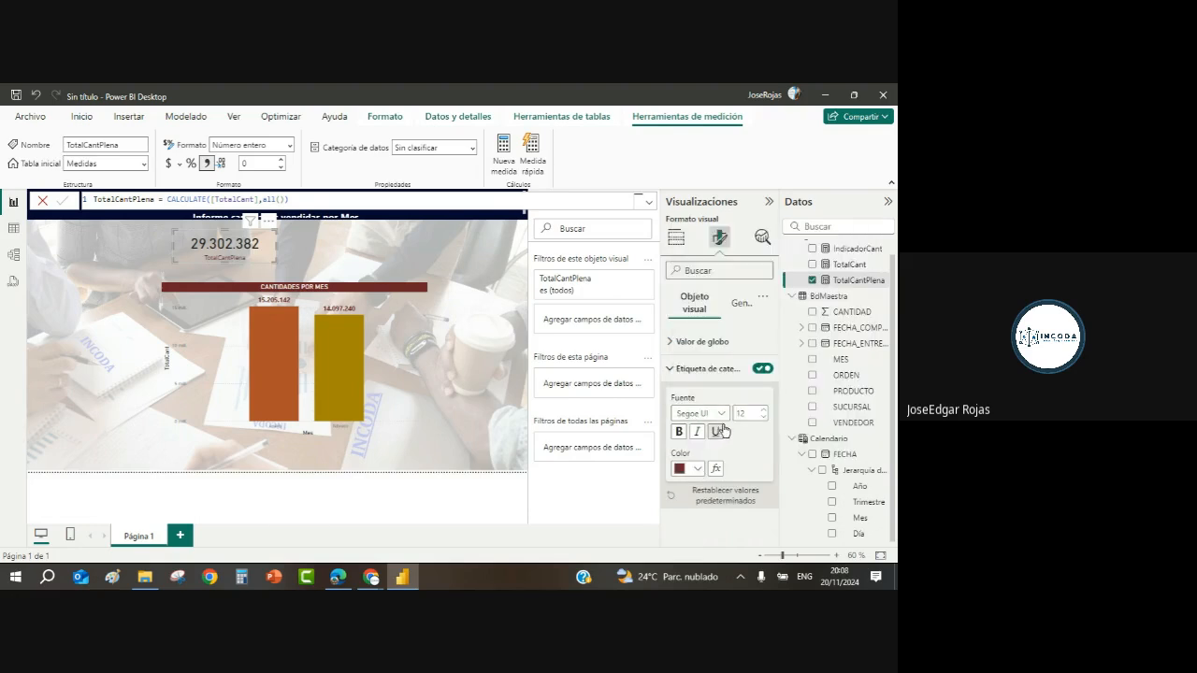
left_click(763, 410)
left_click(763, 410)
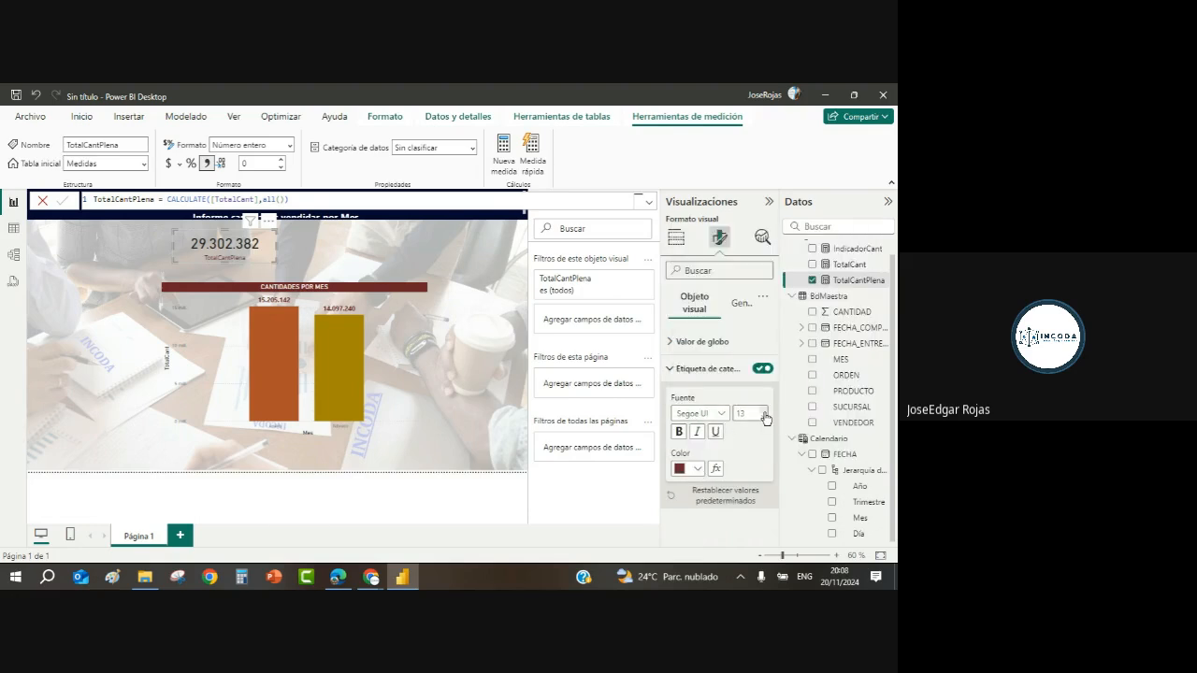
left_click(679, 432)
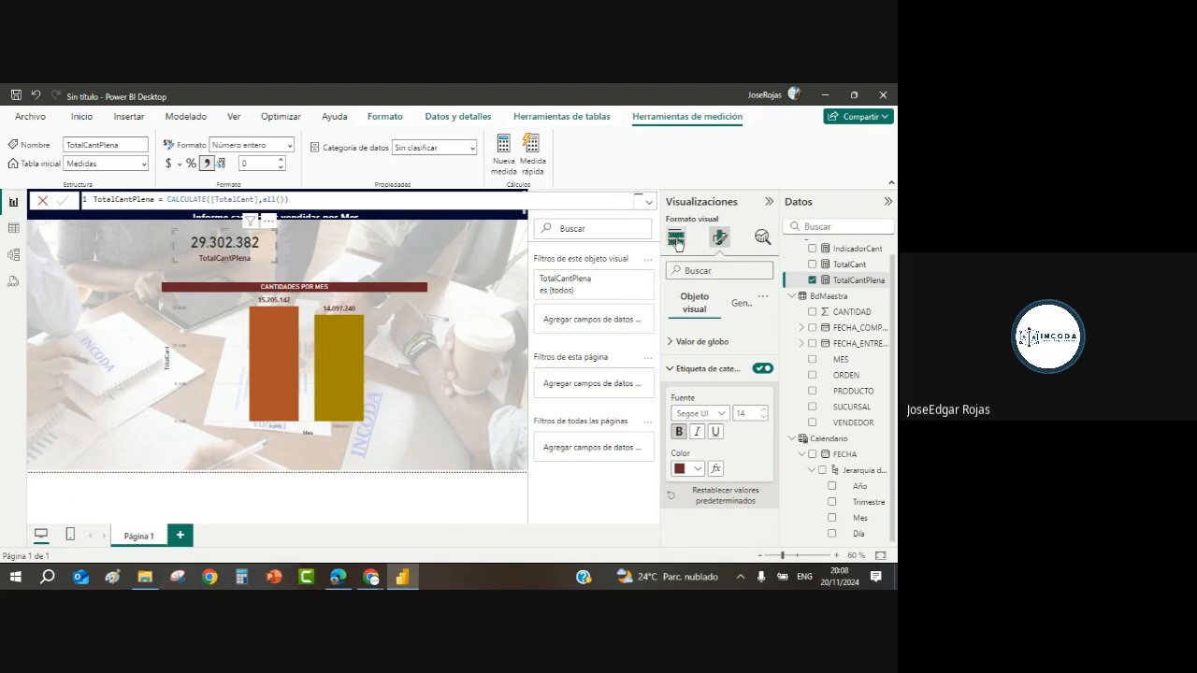
Step: Rename the card's TotalCantPlena field for this visual to 'Total Cantidad Plena'
left_click(677, 238)
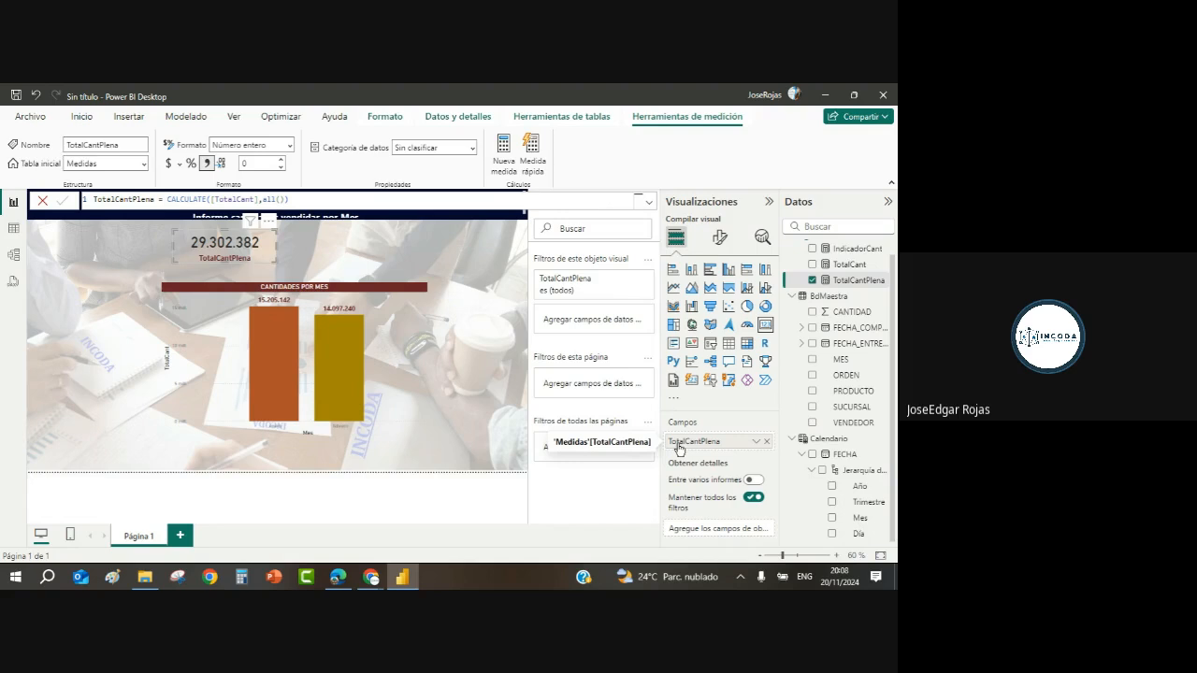
left_click(756, 444)
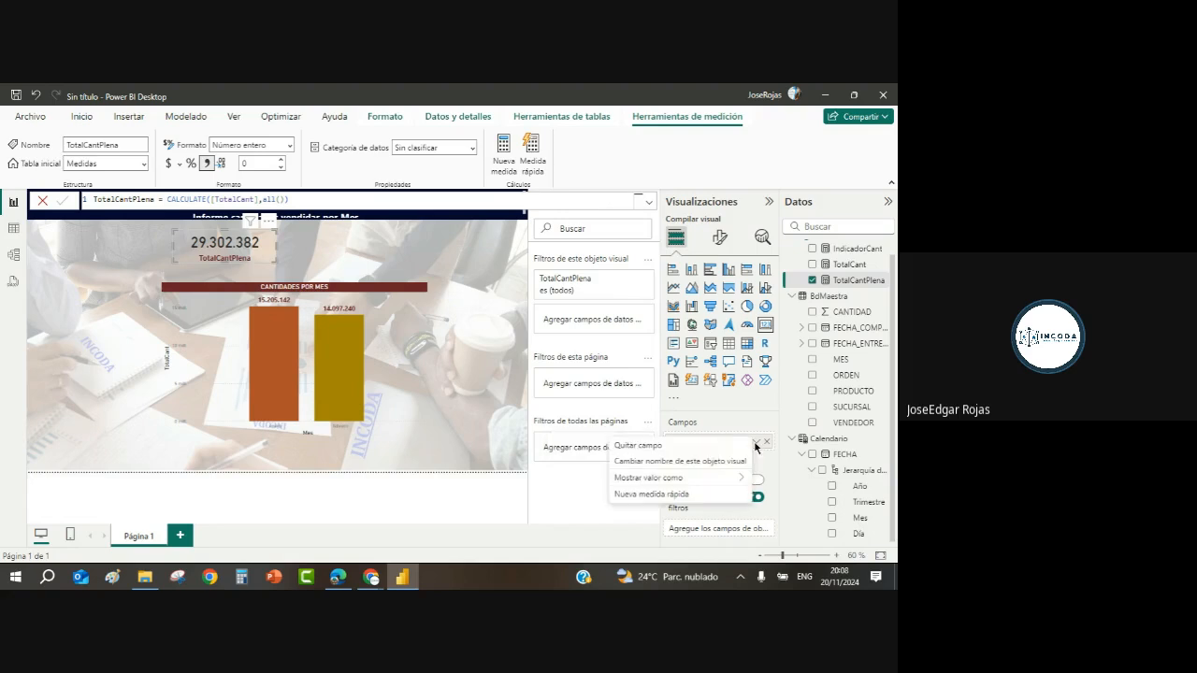
left_click(696, 468)
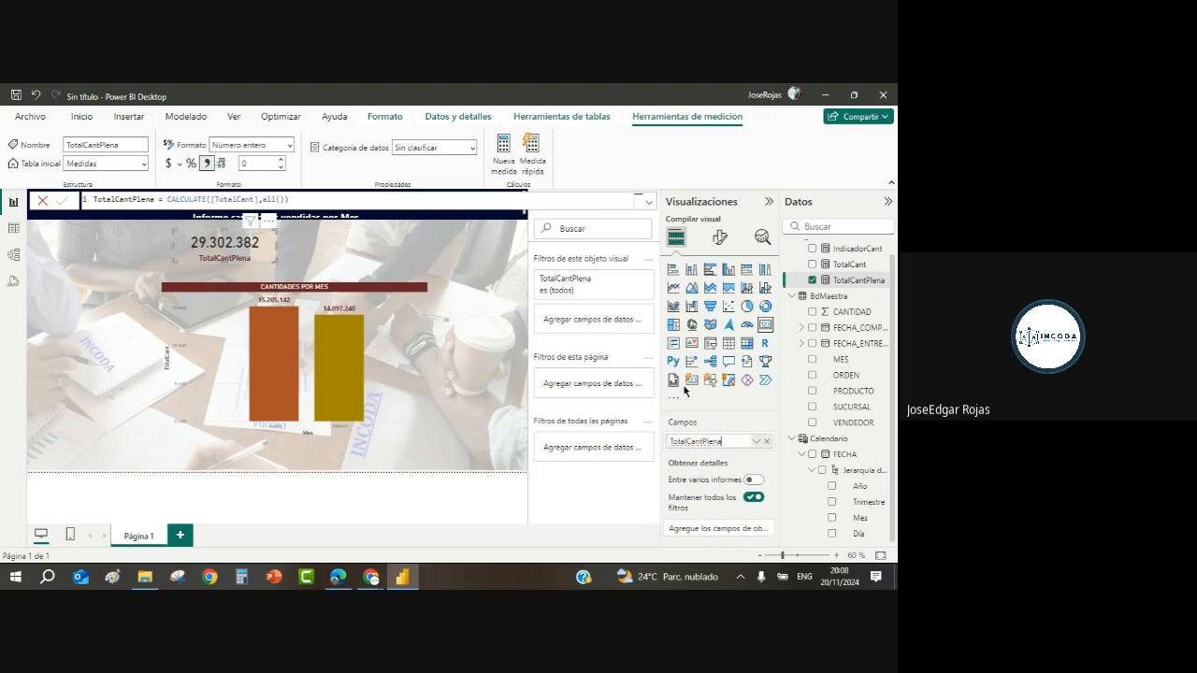
type("TOTAL")
key("BackSpace")
key("BackSpace")
key("BackSpace")
type("Total Cantododad Plean")
key("BackSpace")
key("BackSpace")
type("na")
Step: Duplicate the TotalCantPlena card beside the original and switch the copy's field to TotalCant
left_click(366, 251)
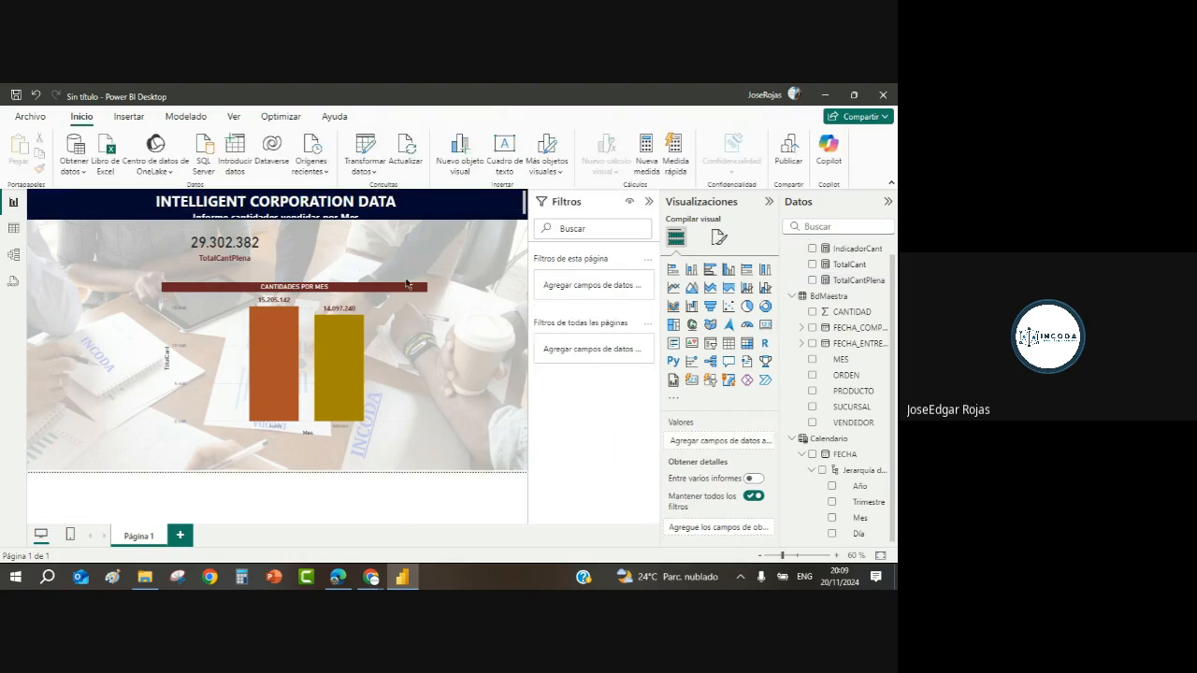
left_click(269, 257)
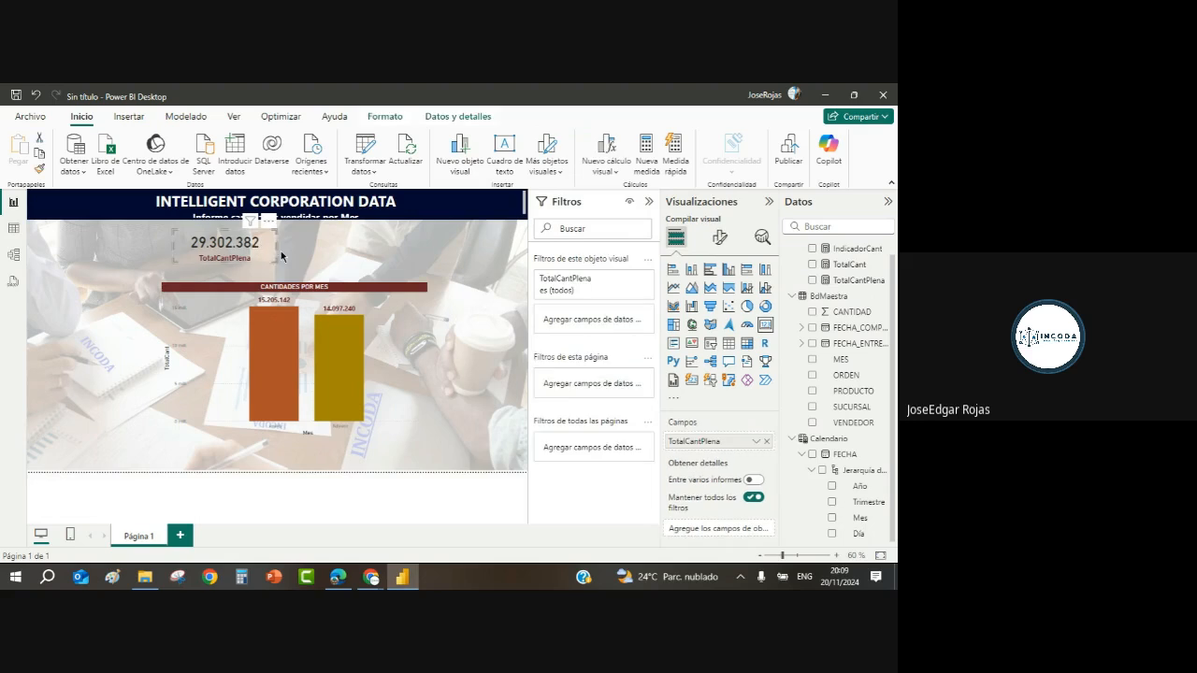
key("ctrl+c")
key("ctrl+v")
left_click_drag(267, 251, 373, 248)
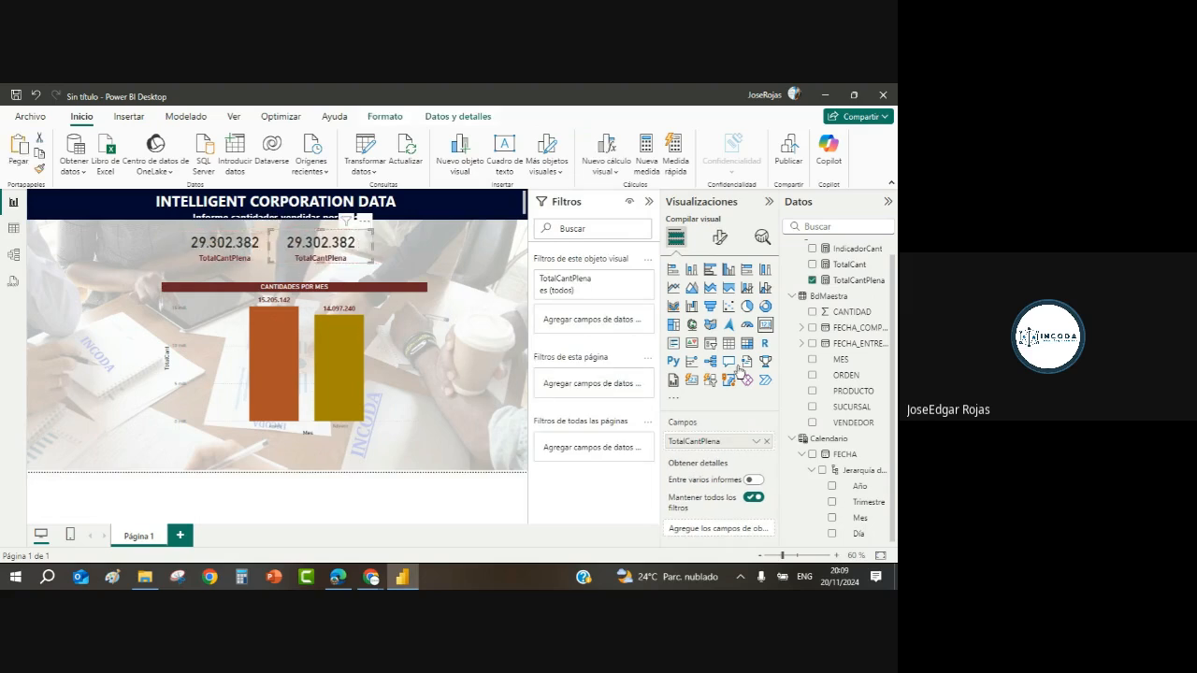
left_click(812, 279)
left_click(812, 265)
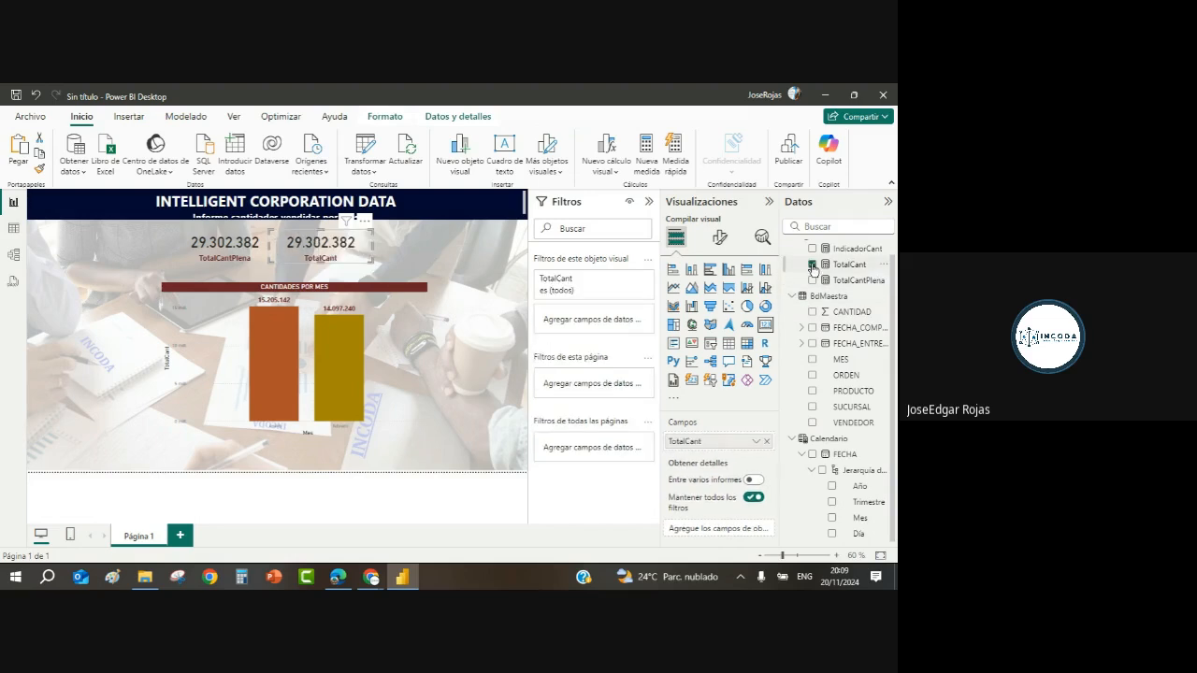
Step: Abandon renaming TotalCant to 'Cantidad', then paste another TotalCant card further right
left_click(756, 445)
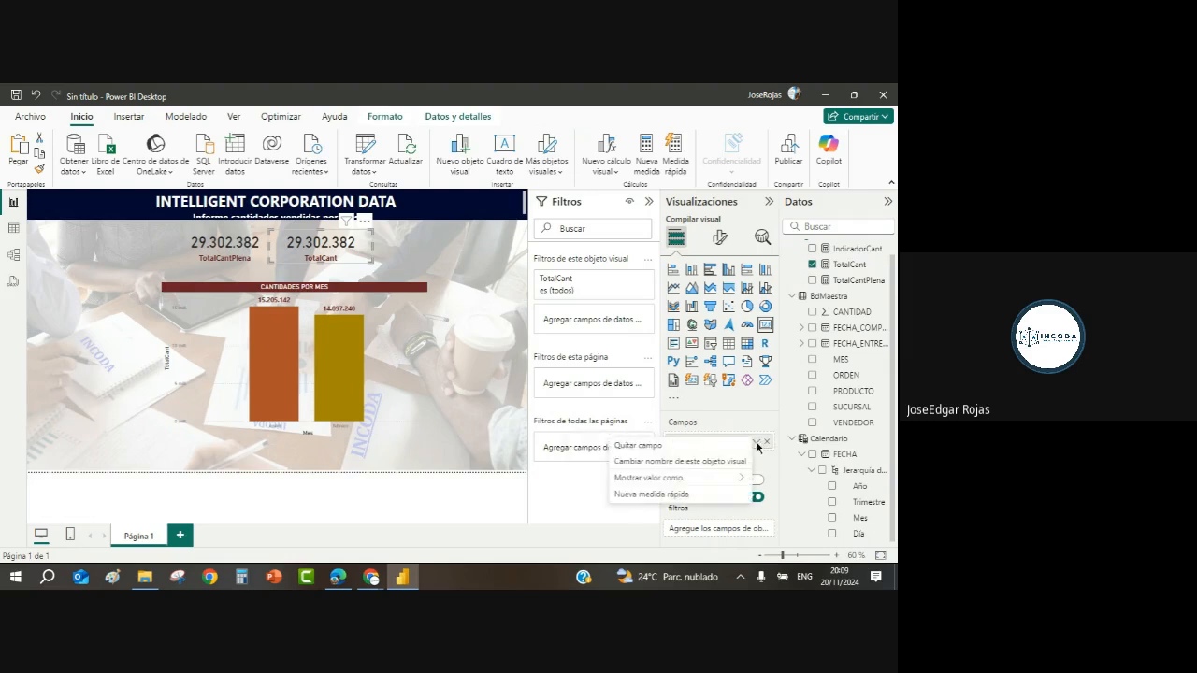
left_click(660, 463)
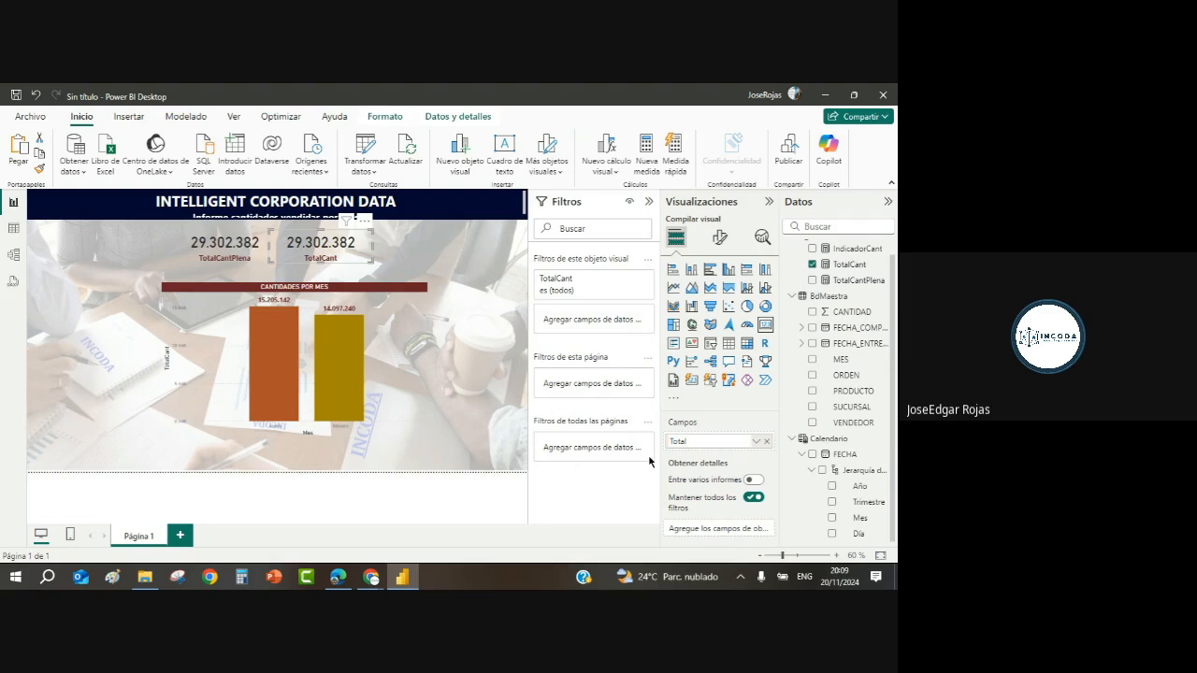
type("Cantidad")
key("Escape")
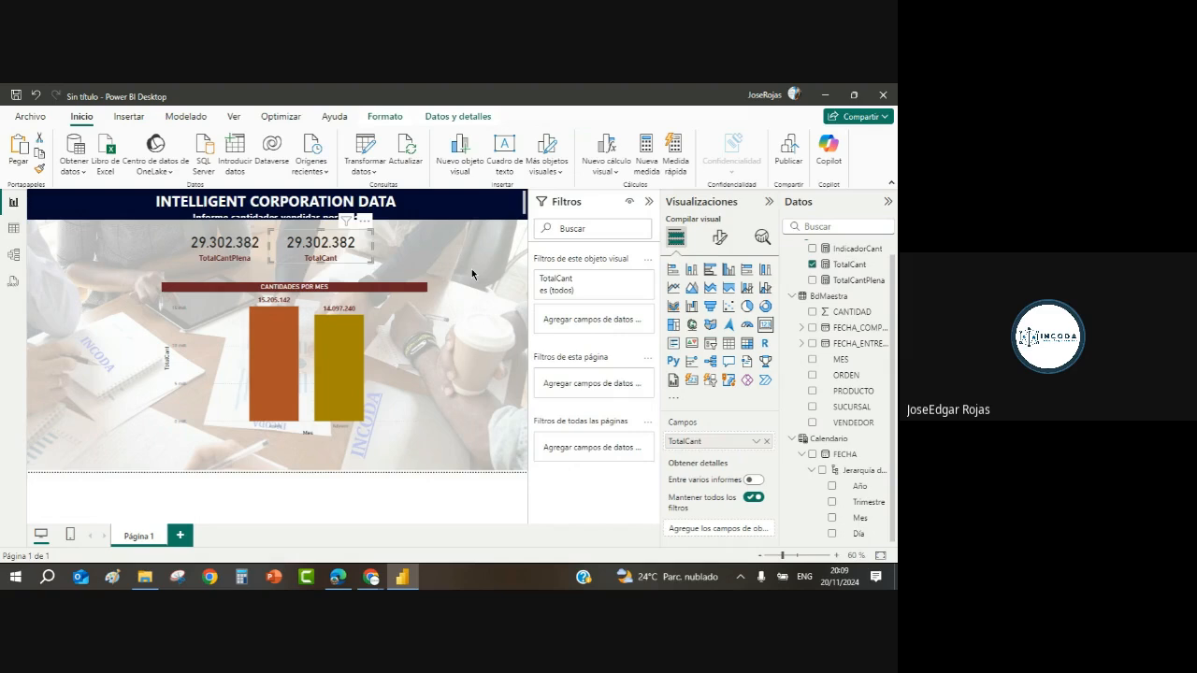
key("ctrl+v")
left_click_drag(382, 246, 460, 243)
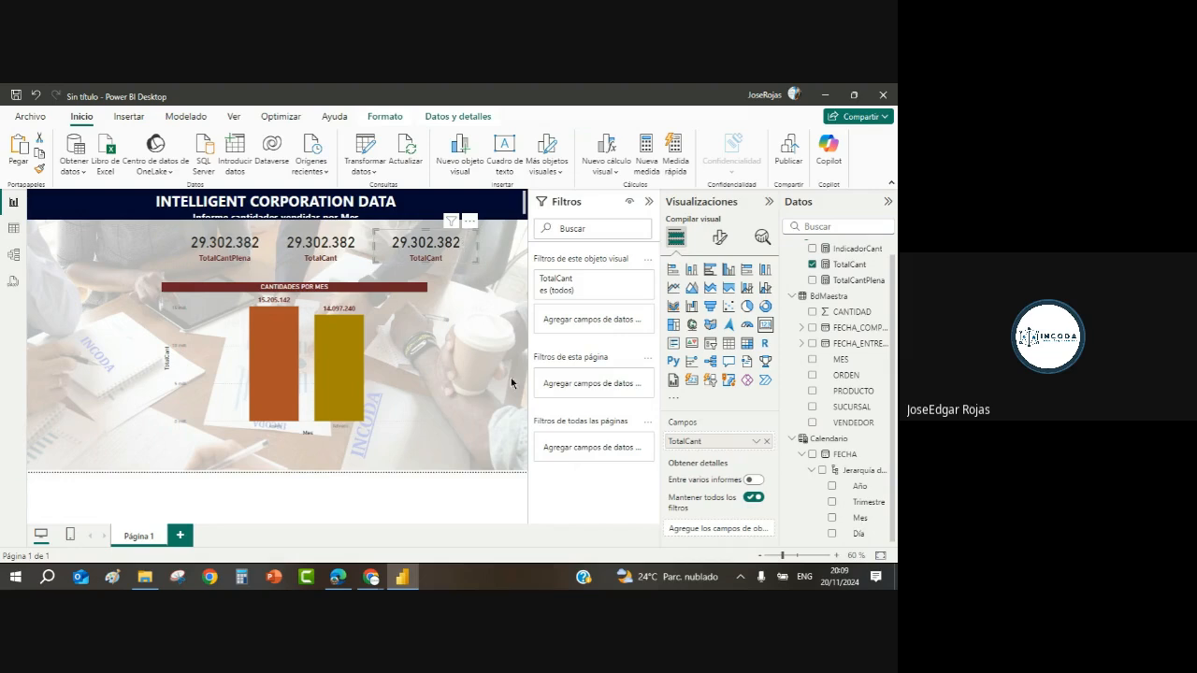
Step: Swap the third card's field to IndicadorCant and format that measure as a percentage
left_click(813, 266)
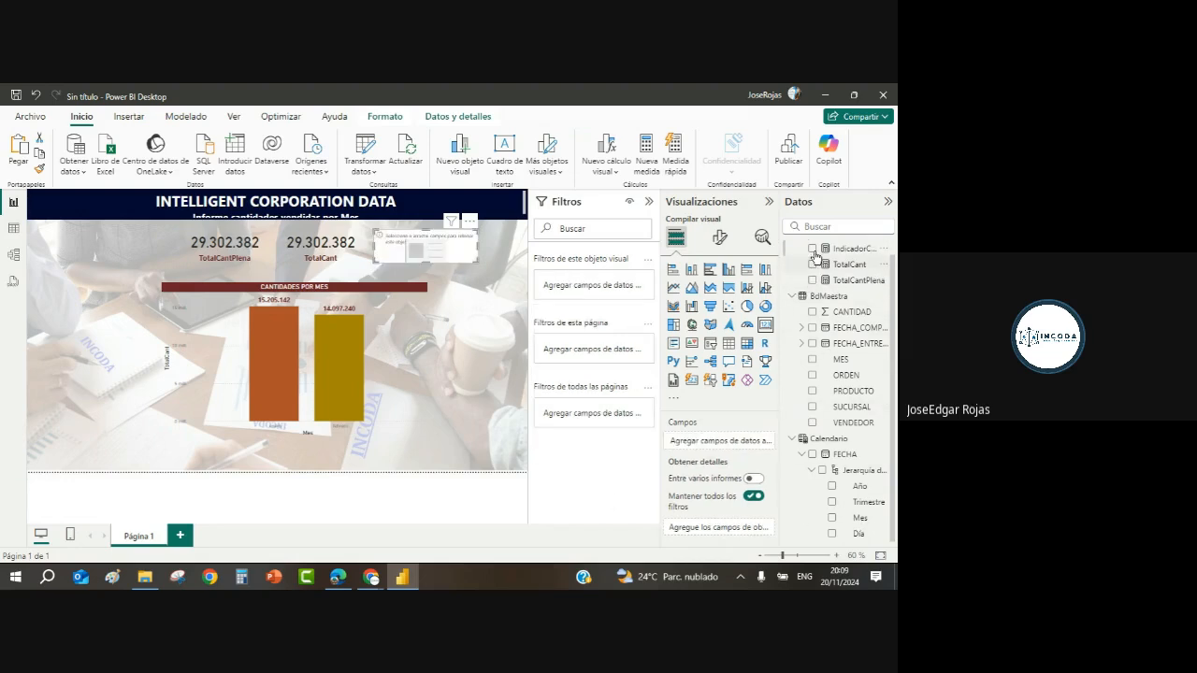
left_click(812, 249)
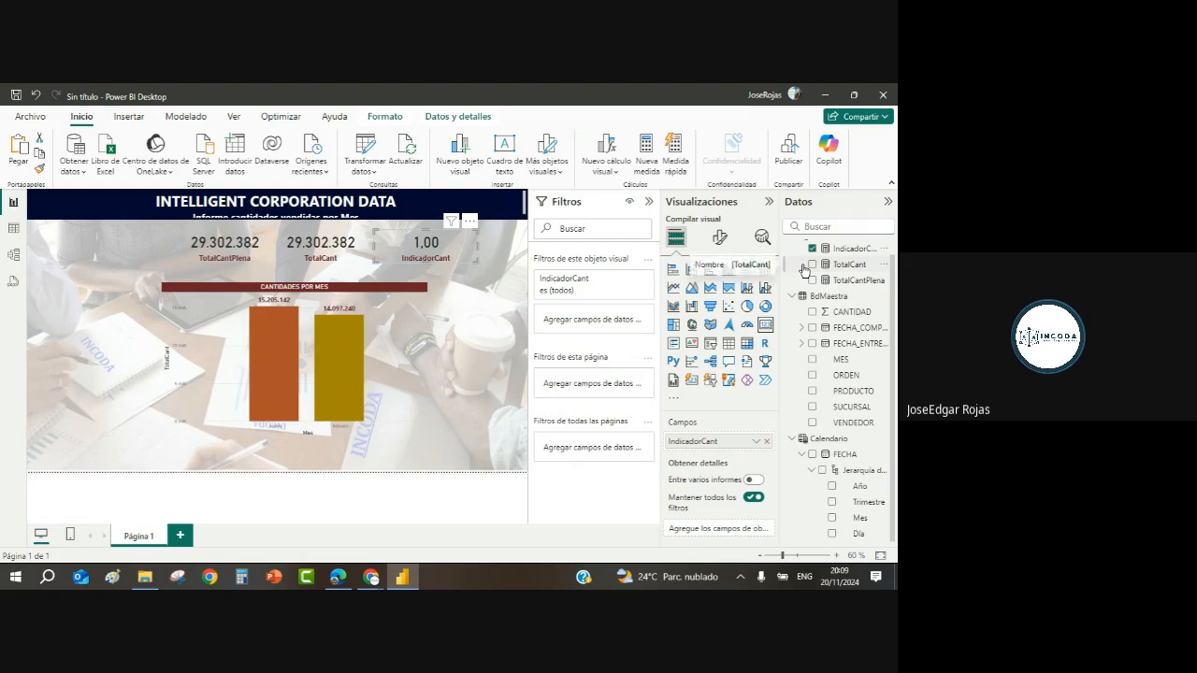
left_click(854, 250)
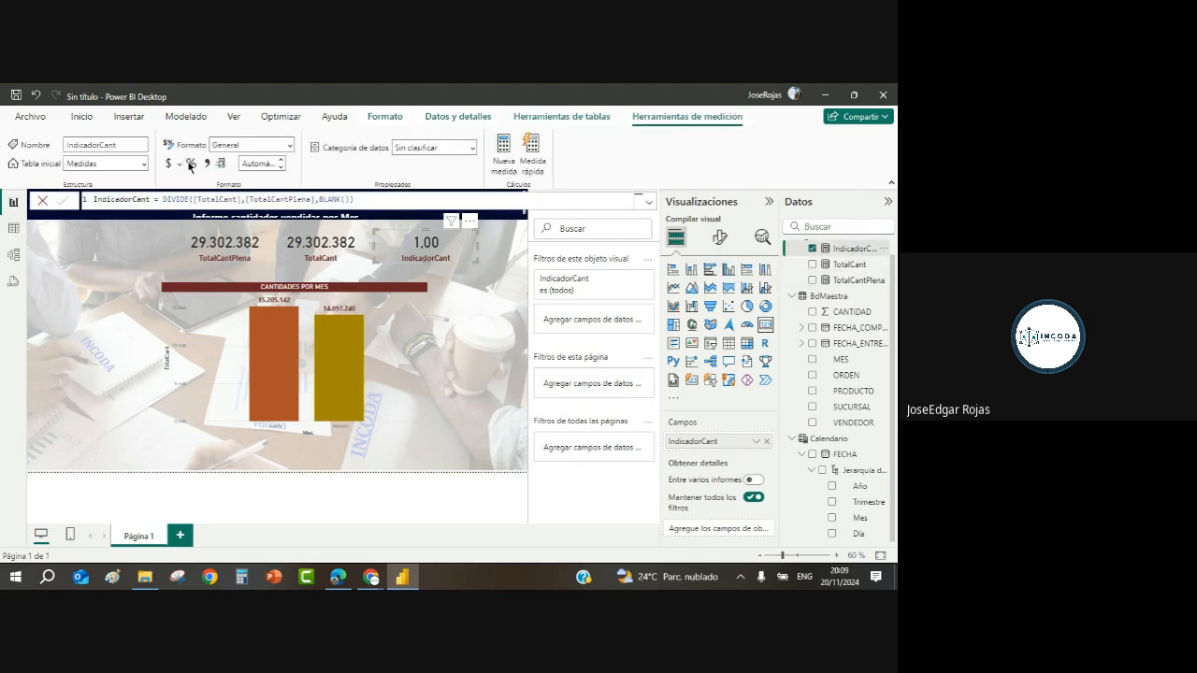
left_click(191, 165)
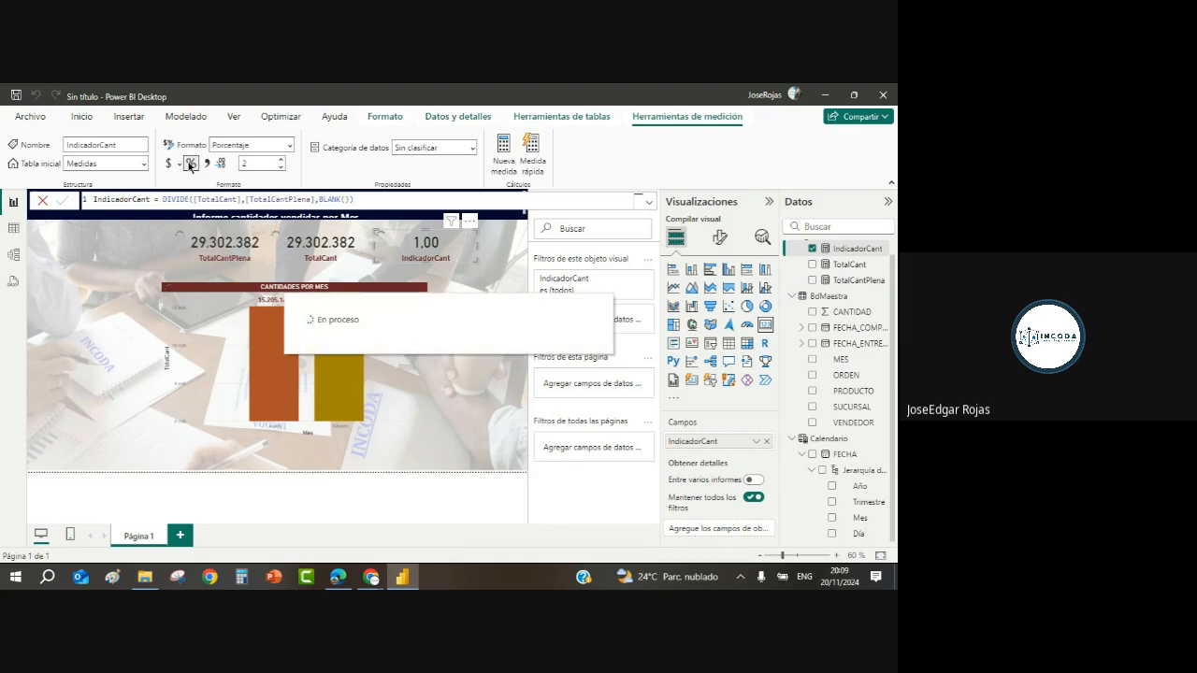
Step: Test the cards by filtering on the orange and yellow month bars, then clear the selection
left_click(258, 358)
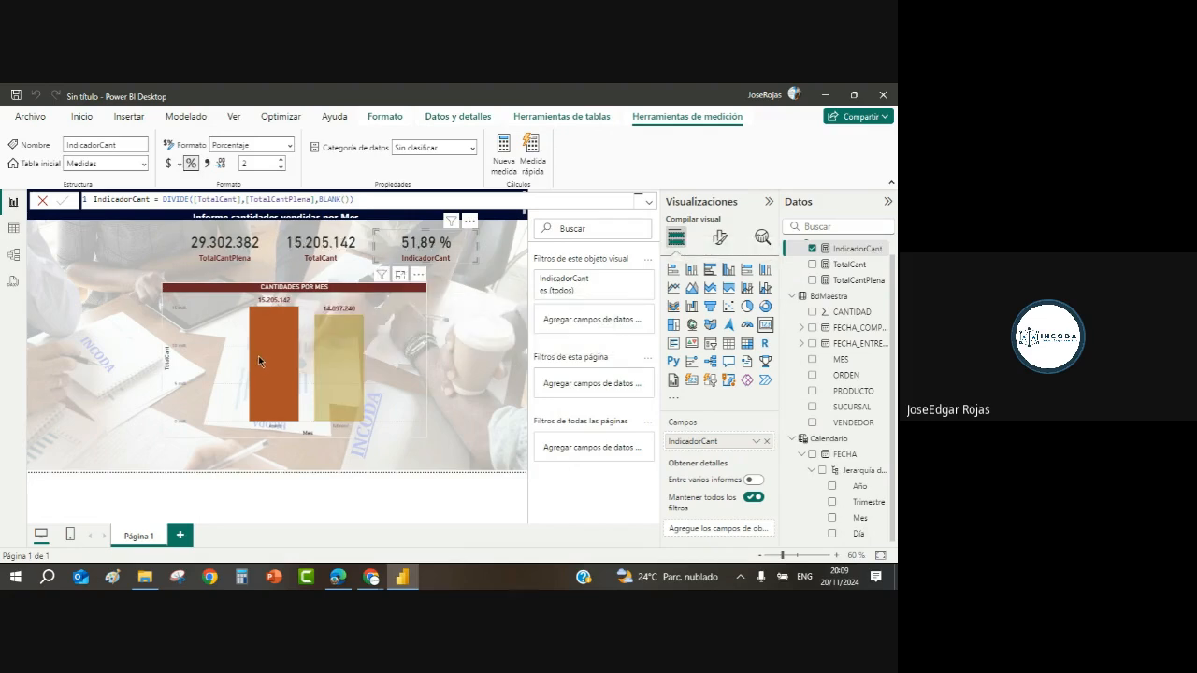
left_click(345, 369)
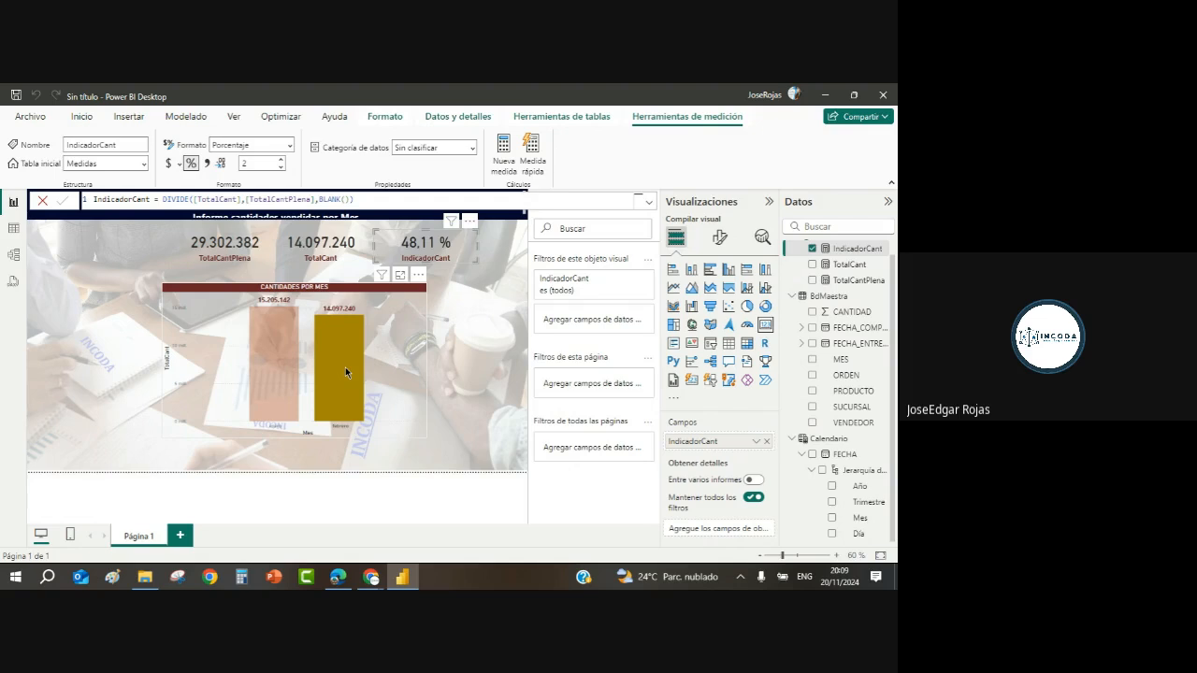
left_click(268, 376)
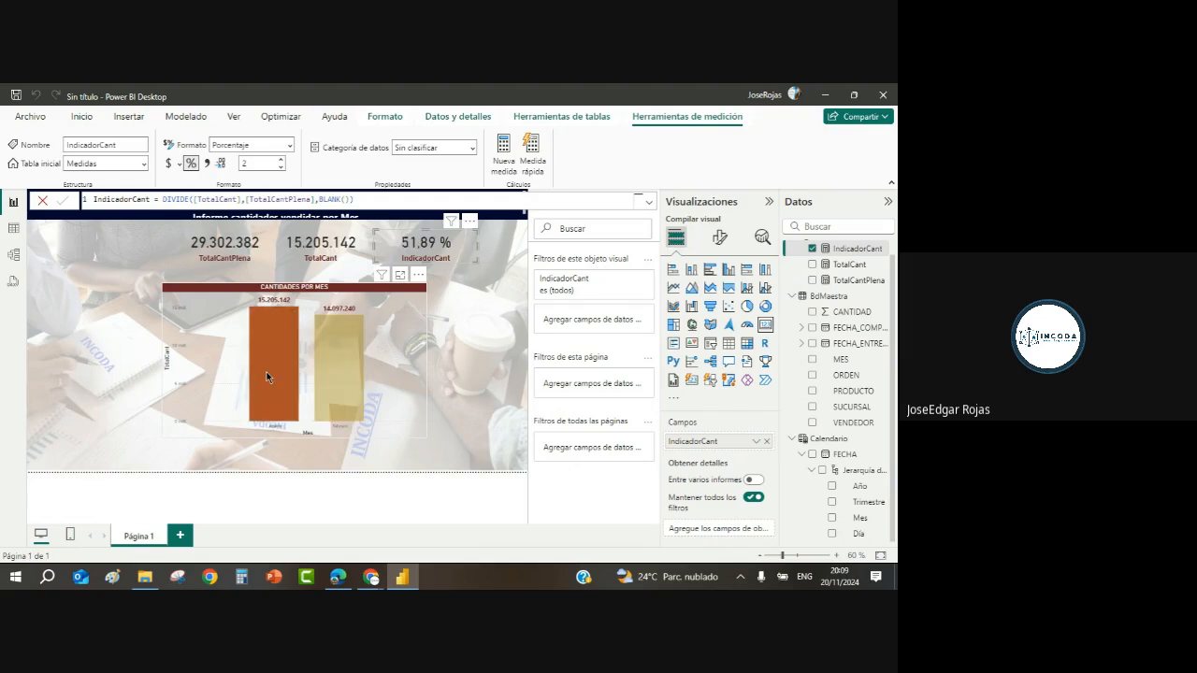
left_click(337, 399)
left_click(324, 397)
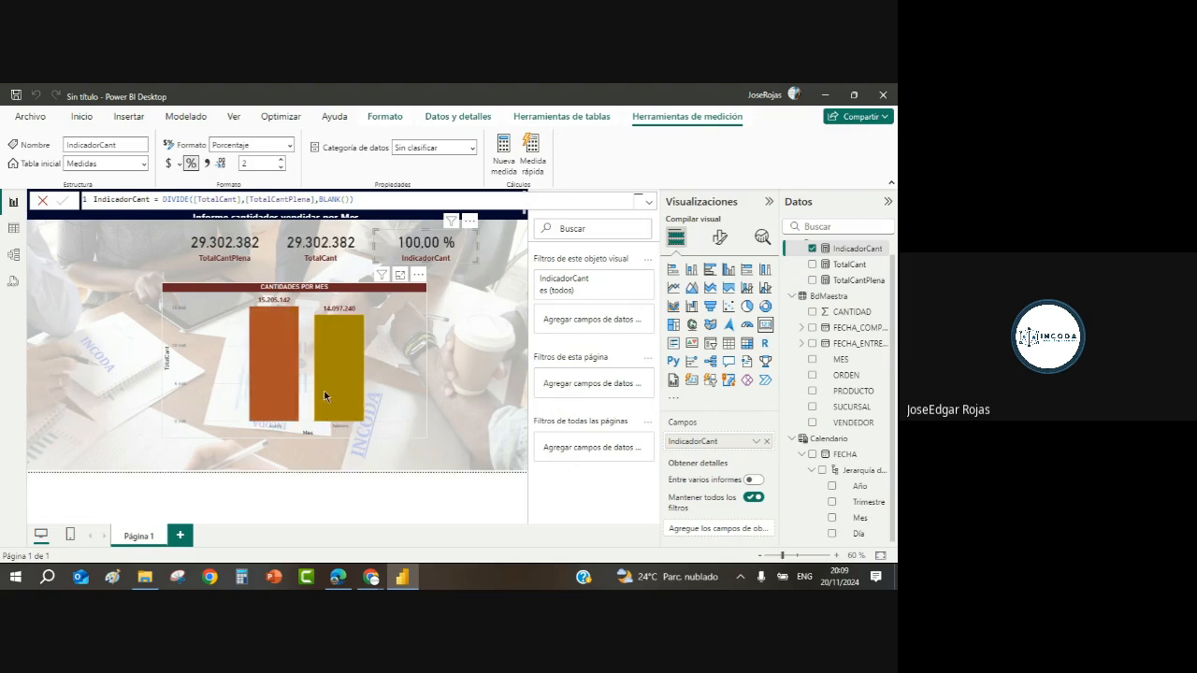
left_click(479, 383)
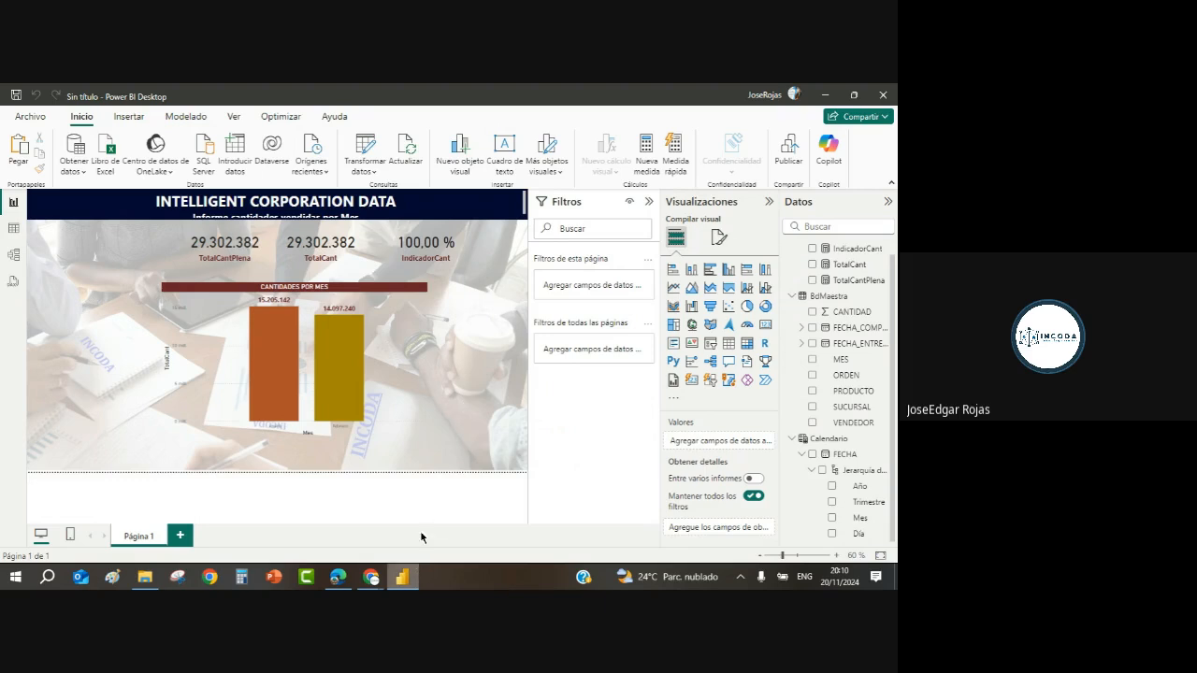
Step: Bring the Google Meet window forward and choose Detener grabación to stop the recording
mouse_move(372, 581)
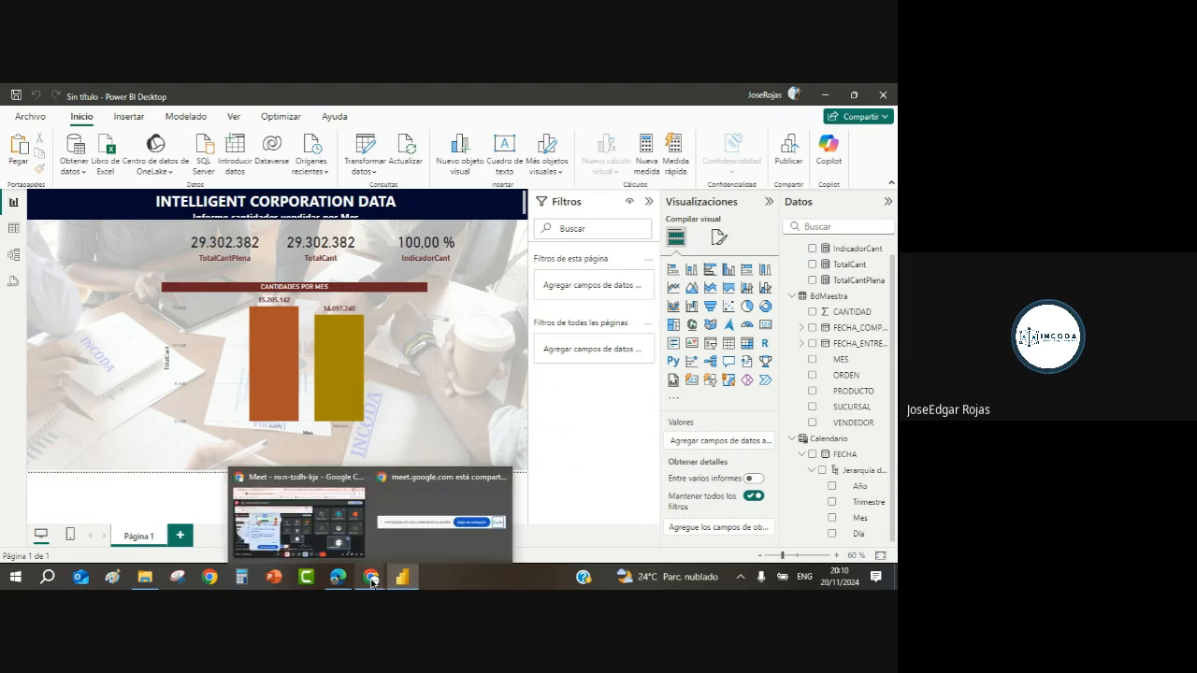
left_click(310, 522)
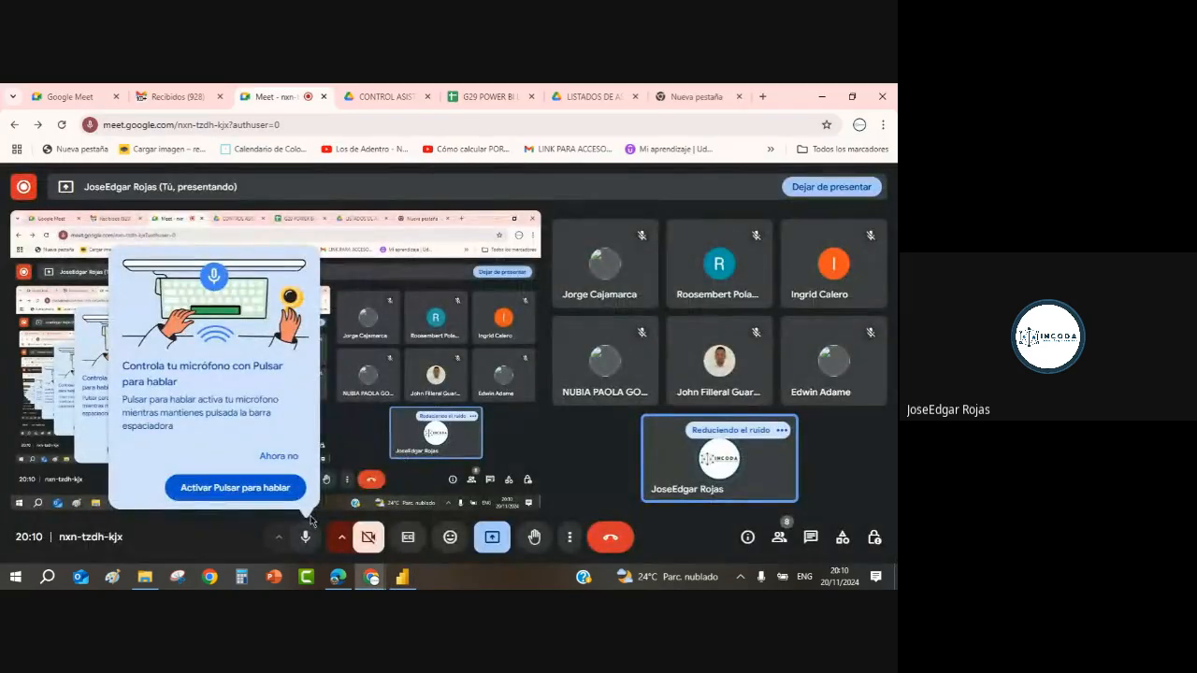
left_click(24, 189)
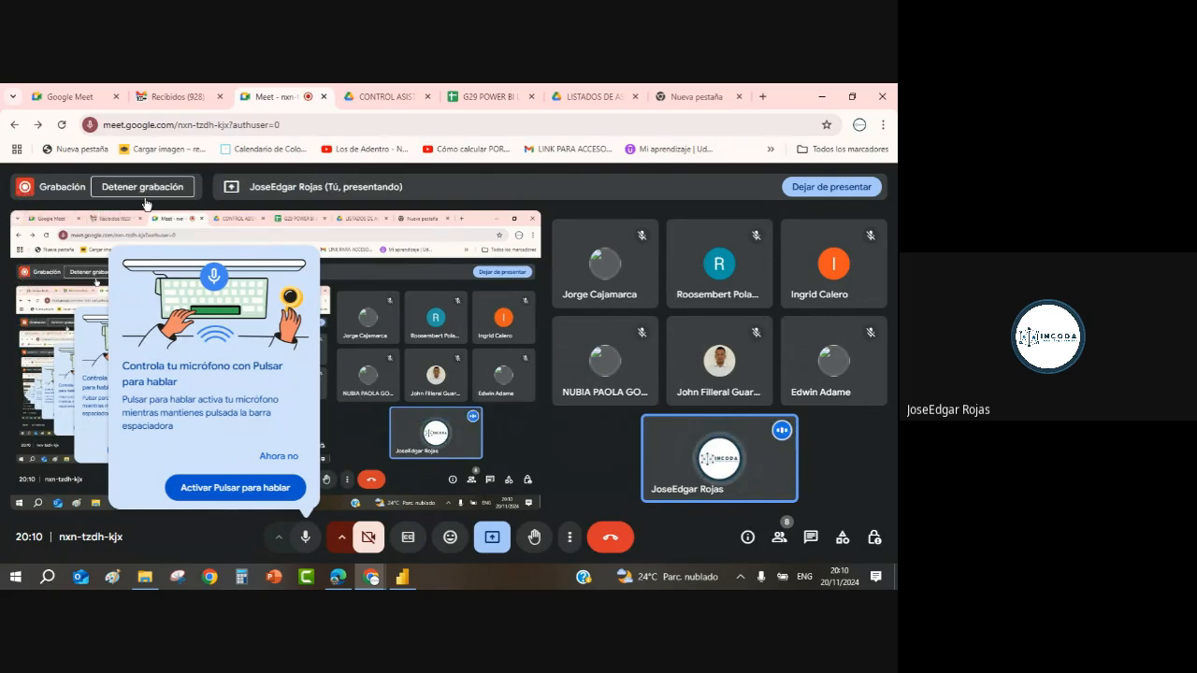
left_click(145, 201)
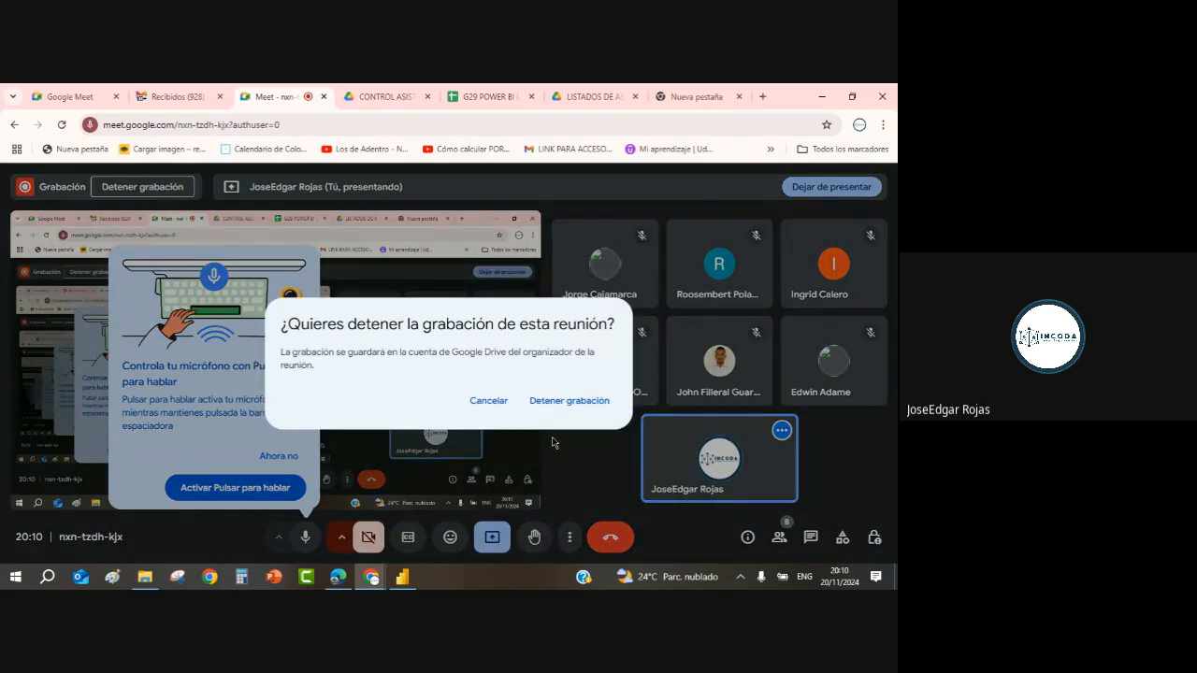